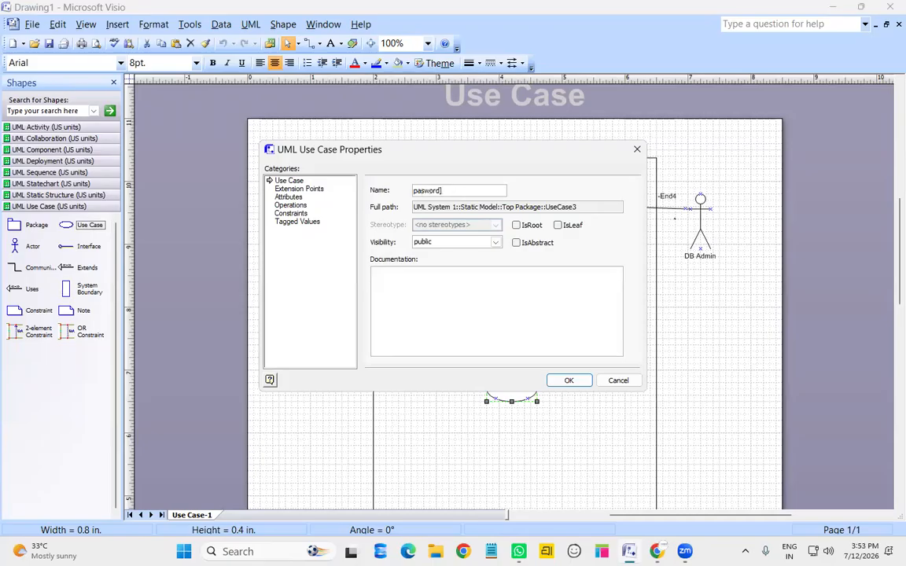
Name the two use cases pasword and F-password
{"action": "key", "text": "Return"}
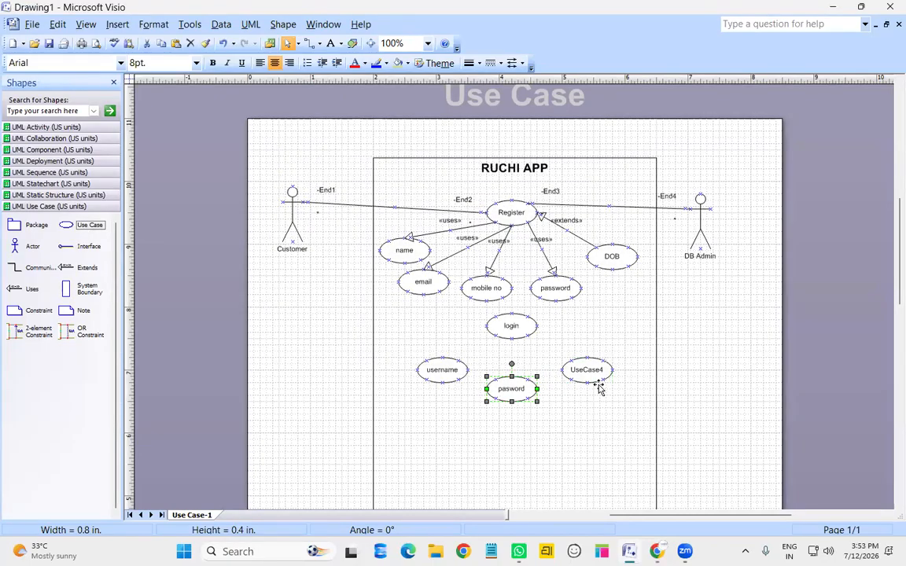
{"action": "double_click", "coordinate": [588, 374]}
{"action": "type", "text": "F-password"}
{"action": "key", "text": "Return"}
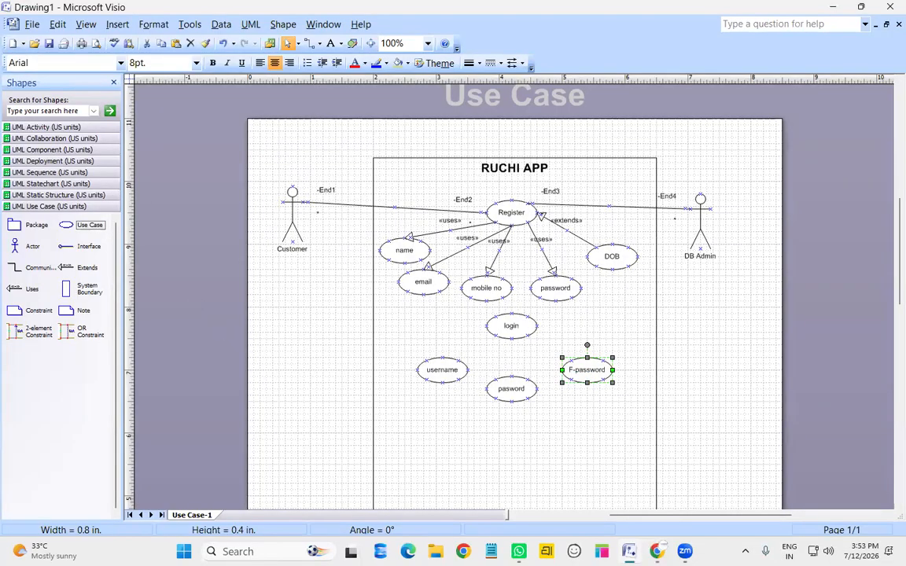
Link login to username and pasword with «uses», and F-password to login with «extends»
{"action": "left_click_drag", "start_coordinate": [24, 289], "coordinate": [495, 337]}
{"action": "key", "text": "ctrl+c"}
{"action": "key", "text": "ctrl+v"}
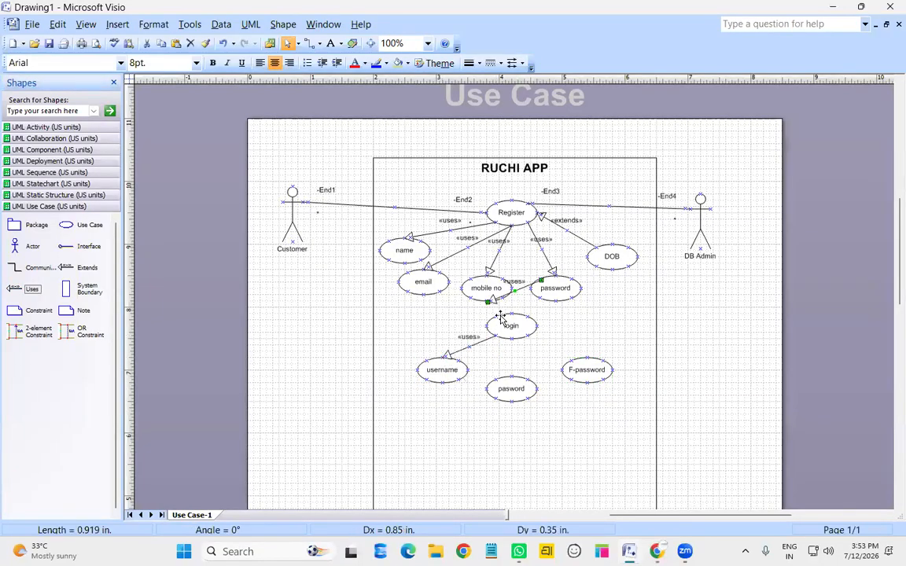
{"action": "left_click_drag", "start_coordinate": [522, 291], "coordinate": [511, 339]}
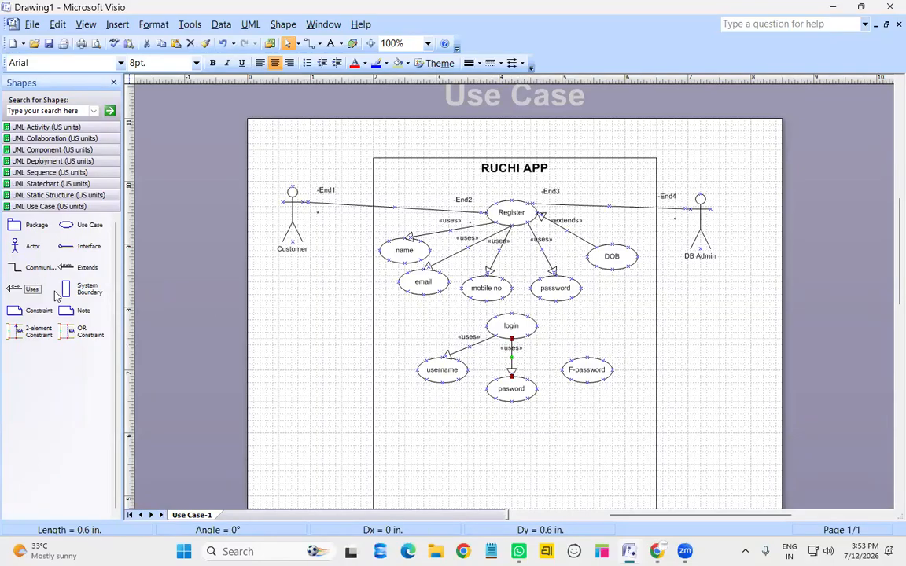
{"action": "left_click_drag", "start_coordinate": [78, 267], "coordinate": [555, 351]}
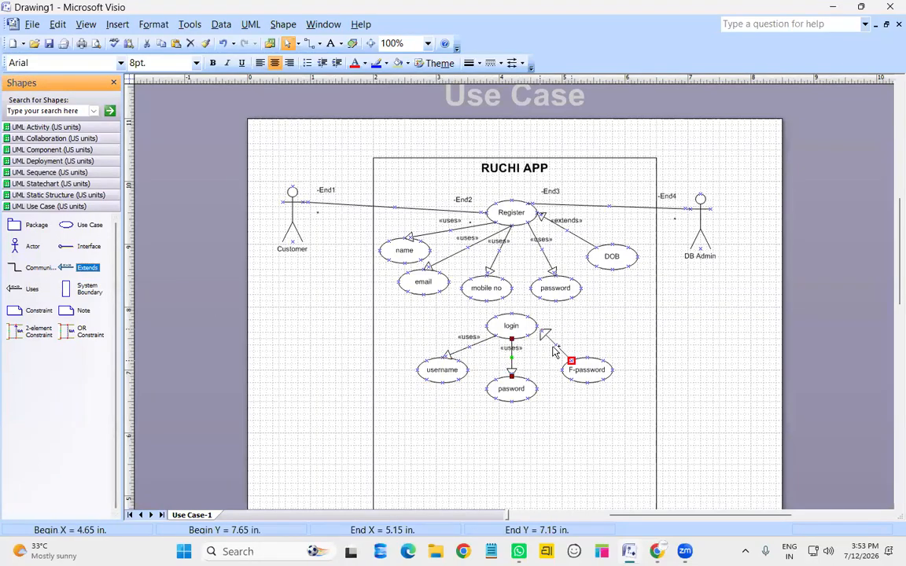
{"action": "left_click", "coordinate": [565, 455]}
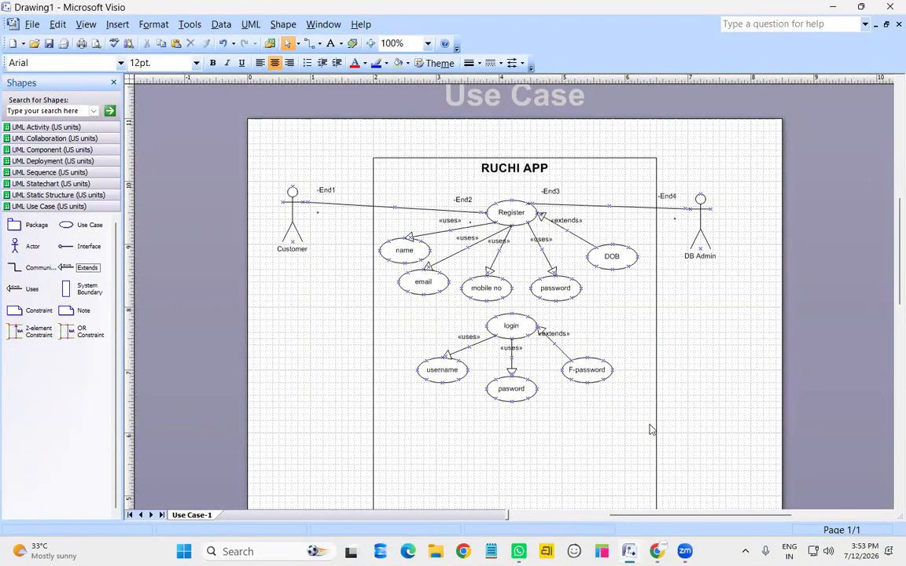
Drop a use case under pasword named Food Catalog, then place more Use Case shapes beneath it
{"action": "scroll", "coordinate": [575, 358], "scroll_direction": "down", "scroll_amount": 1}
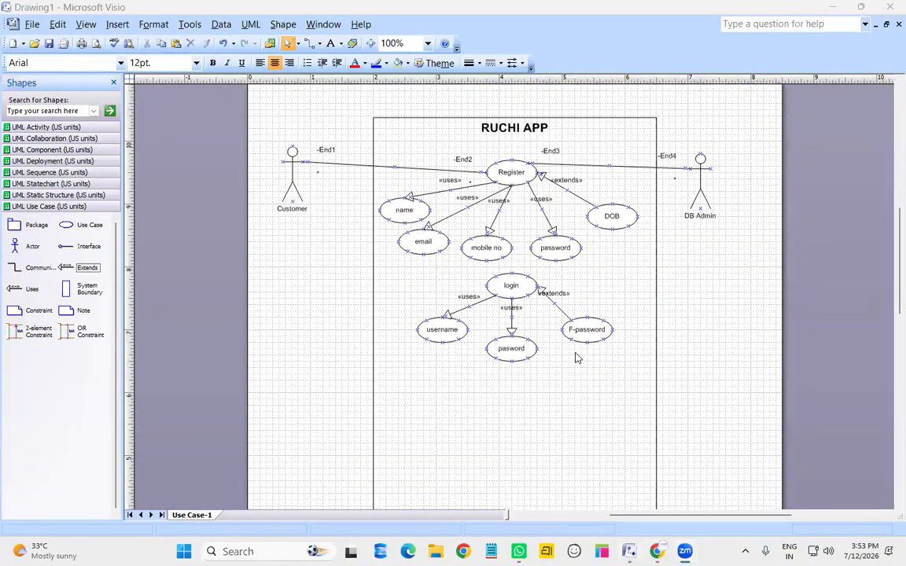
{"action": "scroll", "coordinate": [576, 358], "scroll_direction": "down", "scroll_amount": 5}
{"action": "scroll", "coordinate": [575, 358], "scroll_direction": "up", "scroll_amount": 2}
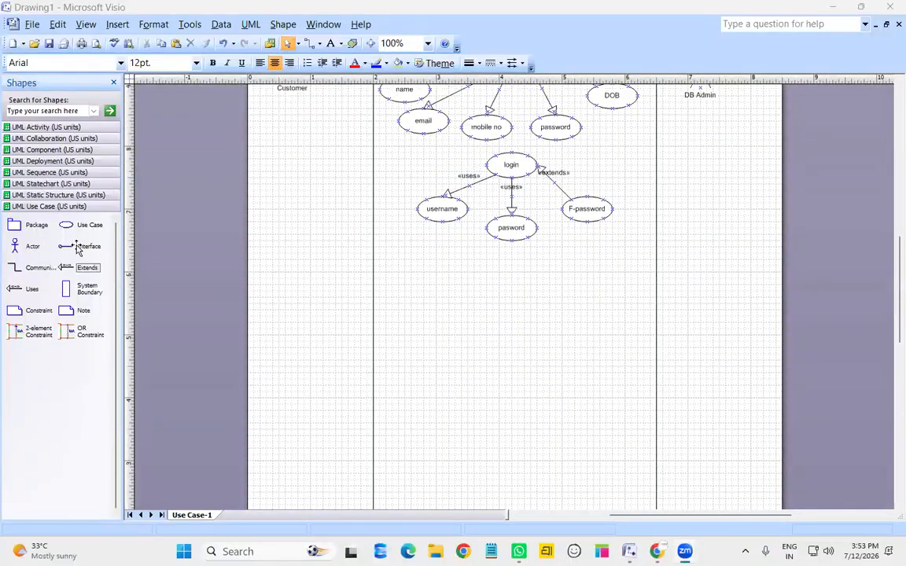
{"action": "left_click_drag", "start_coordinate": [67, 225], "coordinate": [515, 280]}
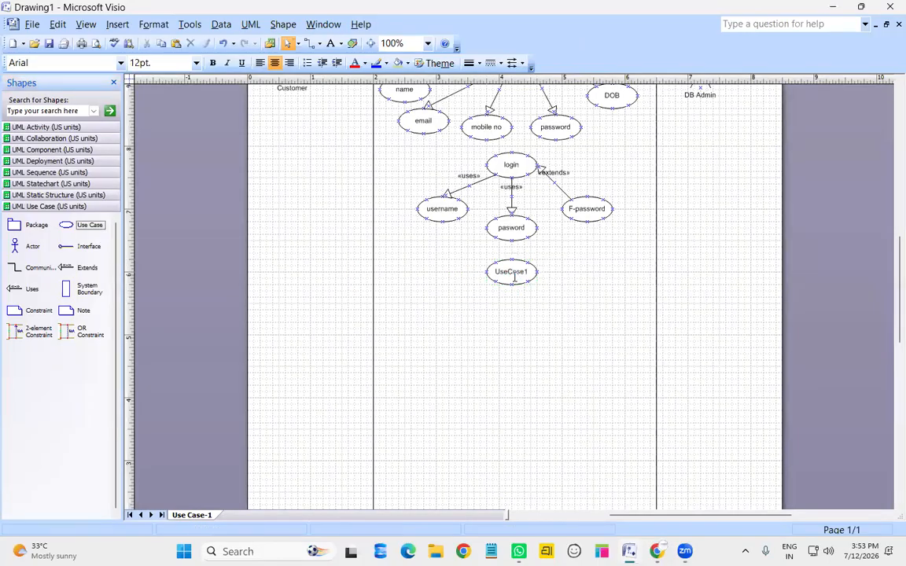
{"action": "double_click", "coordinate": [512, 275]}
{"action": "type", "text": "F"}
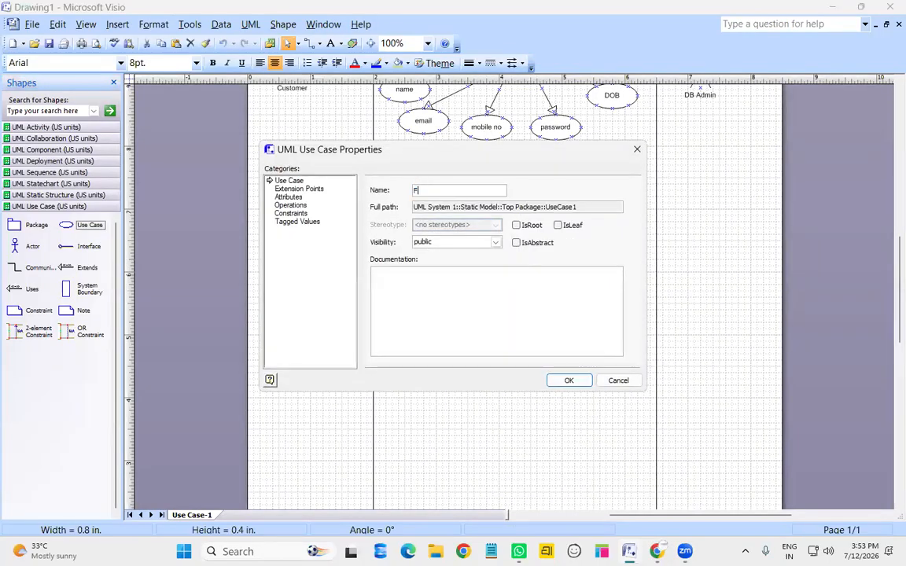
{"action": "type", "text": "ood Catalog"}
{"action": "key", "text": "Return"}
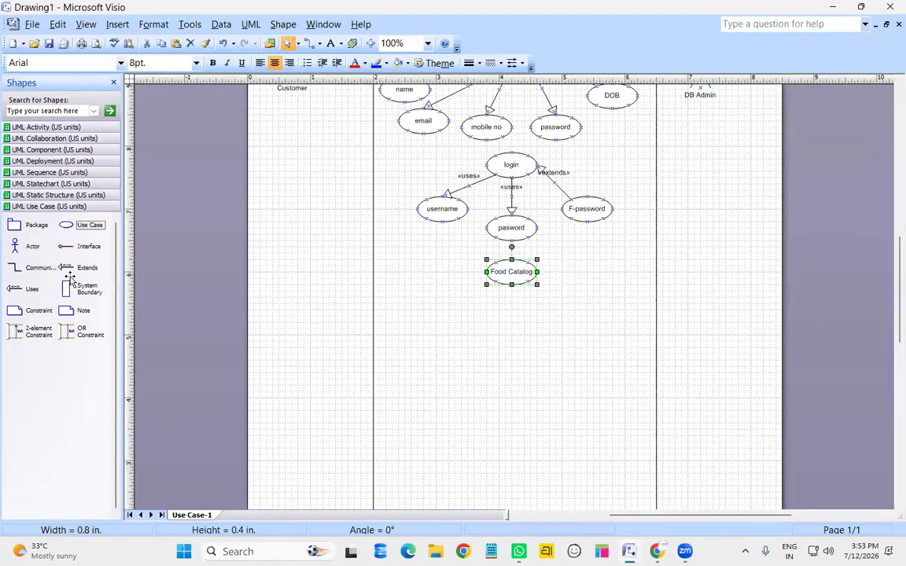
{"action": "left_click_drag", "start_coordinate": [85, 224], "coordinate": [451, 326]}
{"action": "left_click_drag", "start_coordinate": [71, 226], "coordinate": [516, 343]}
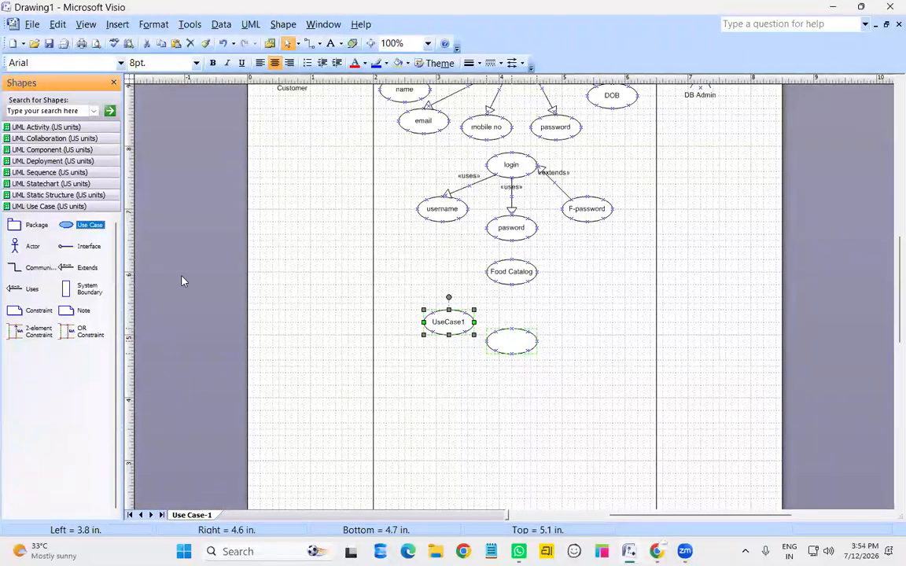
Add a third use case, line the three up in a row, and name the first Filter
{"action": "left_click_drag", "start_coordinate": [81, 229], "coordinate": [590, 322]}
{"action": "left_click_drag", "start_coordinate": [445, 329], "coordinate": [434, 329]}
{"action": "left_click_drag", "start_coordinate": [508, 346], "coordinate": [501, 346]}
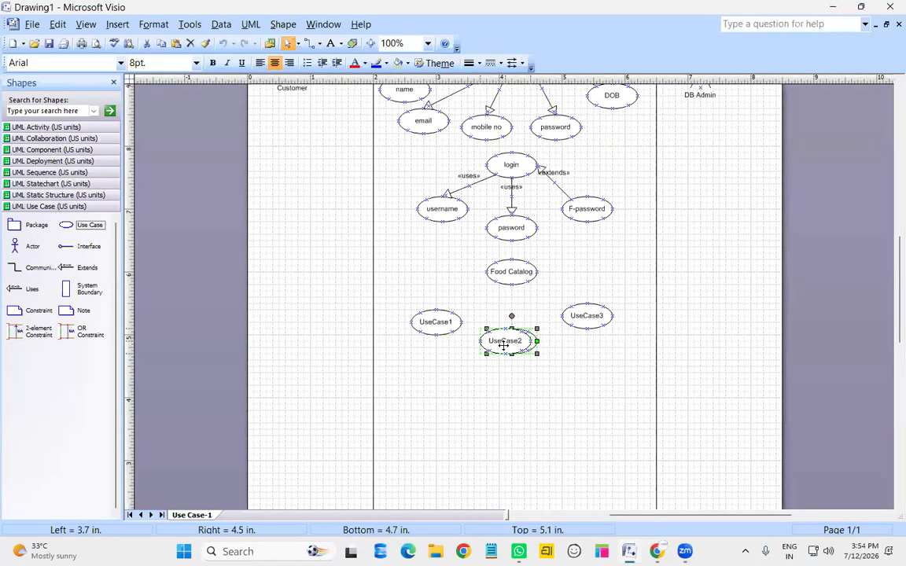
{"action": "left_click_drag", "start_coordinate": [580, 317], "coordinate": [567, 330]}
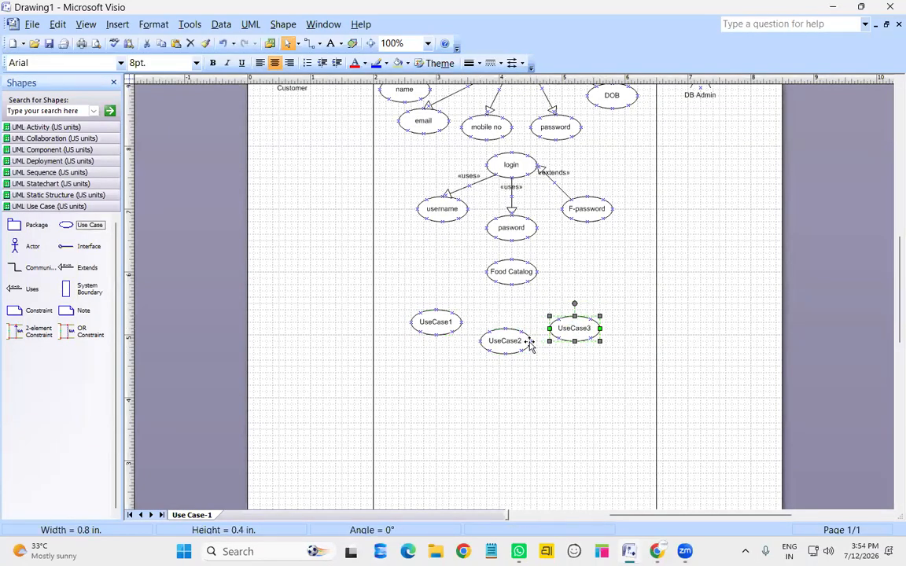
{"action": "double_click", "coordinate": [437, 324]}
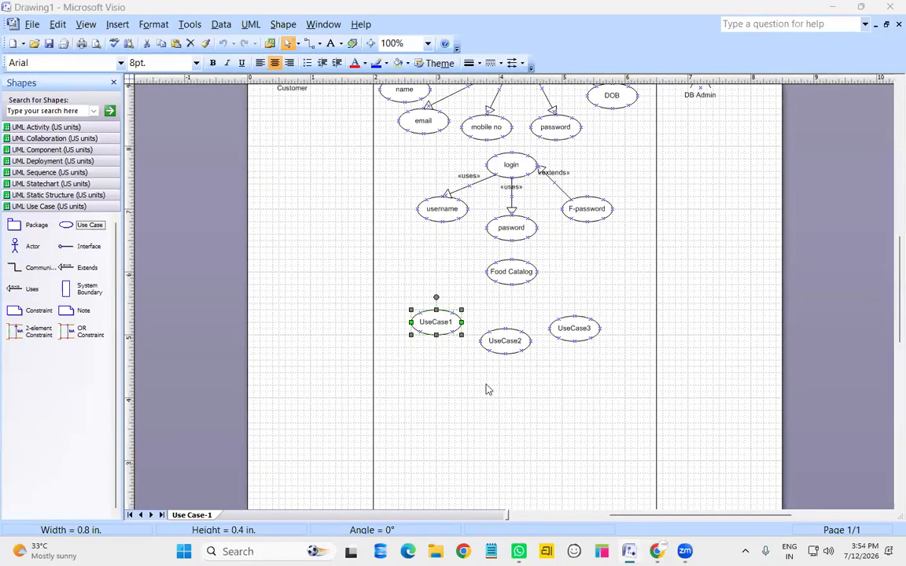
{"action": "type", "text": "Filter"}
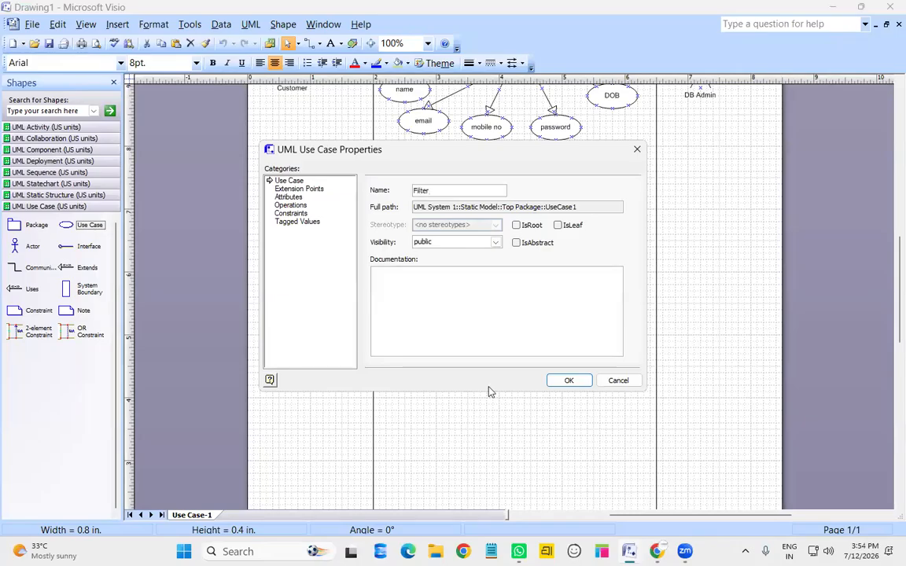
{"action": "key", "text": "Return"}
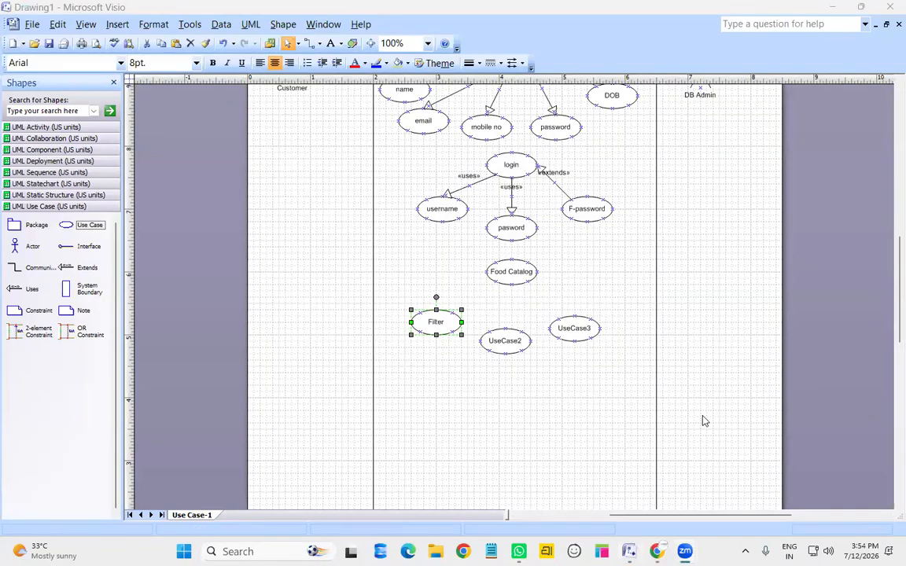
Name the other two use cases Search and catagories
{"action": "left_click", "coordinate": [503, 343]}
{"action": "double_click", "coordinate": [503, 344]}
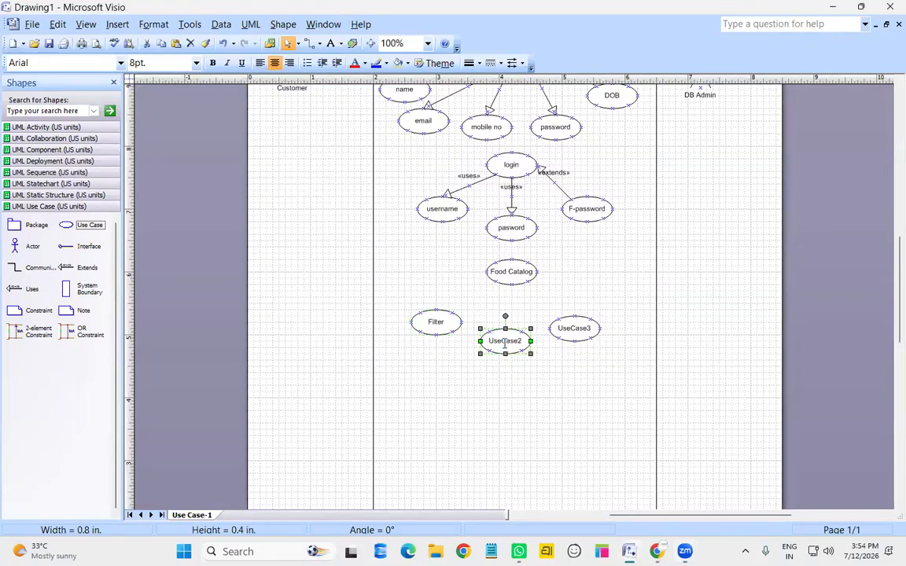
{"action": "left_click", "coordinate": [625, 380]}
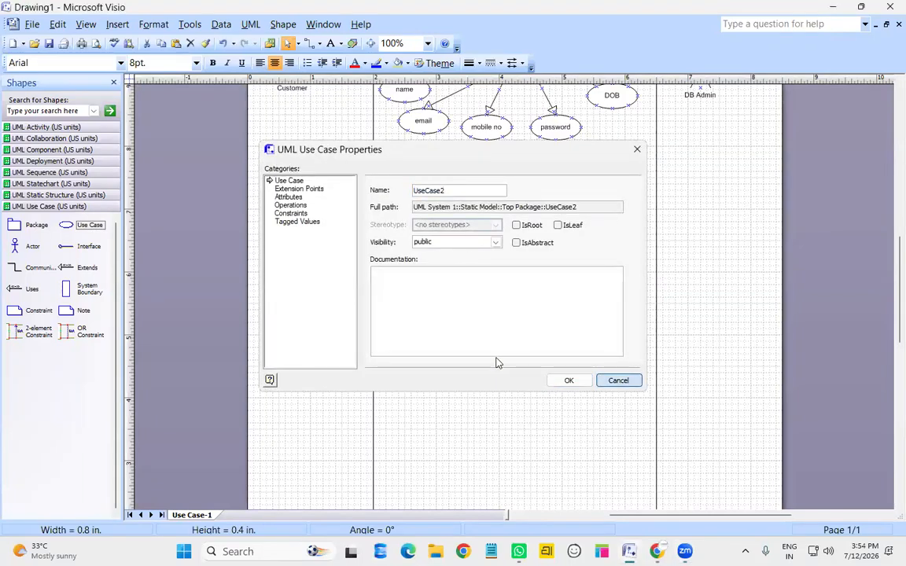
{"action": "double_click", "coordinate": [503, 344]}
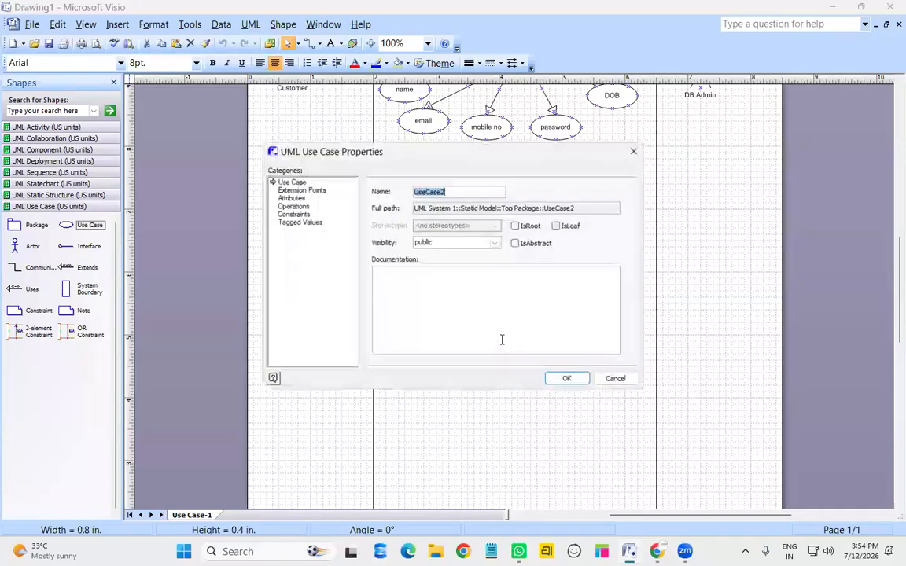
{"action": "type", "text": "Search"}
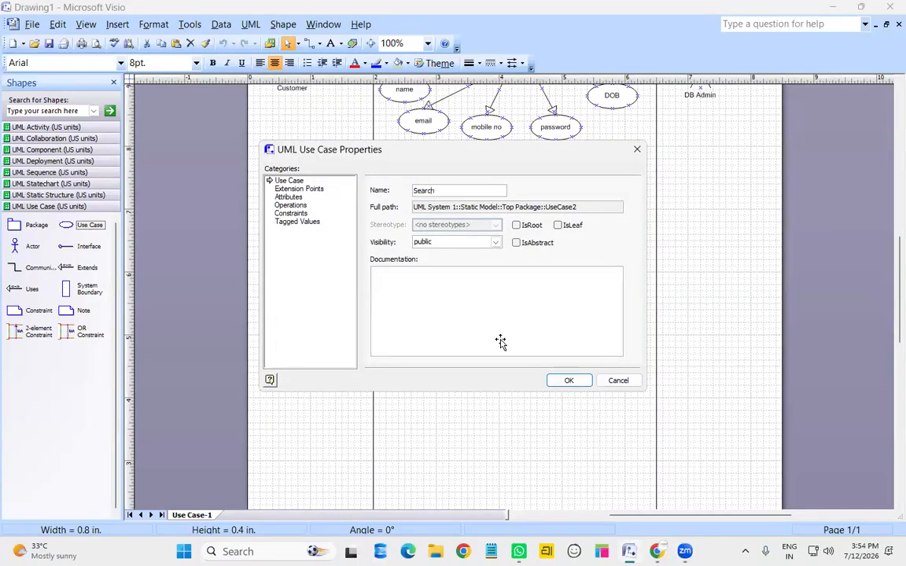
{"action": "key", "text": "Return"}
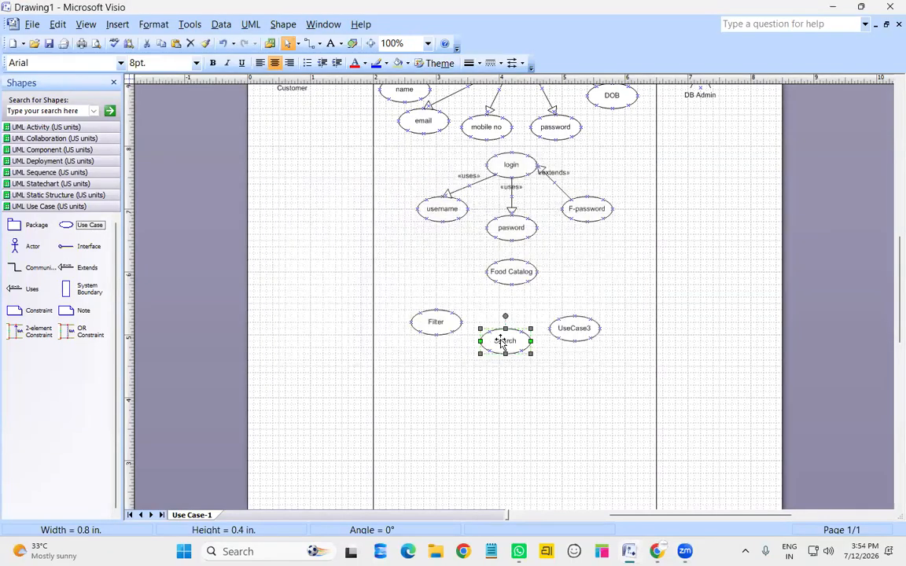
{"action": "left_click", "coordinate": [590, 325]}
{"action": "double_click", "coordinate": [590, 326]}
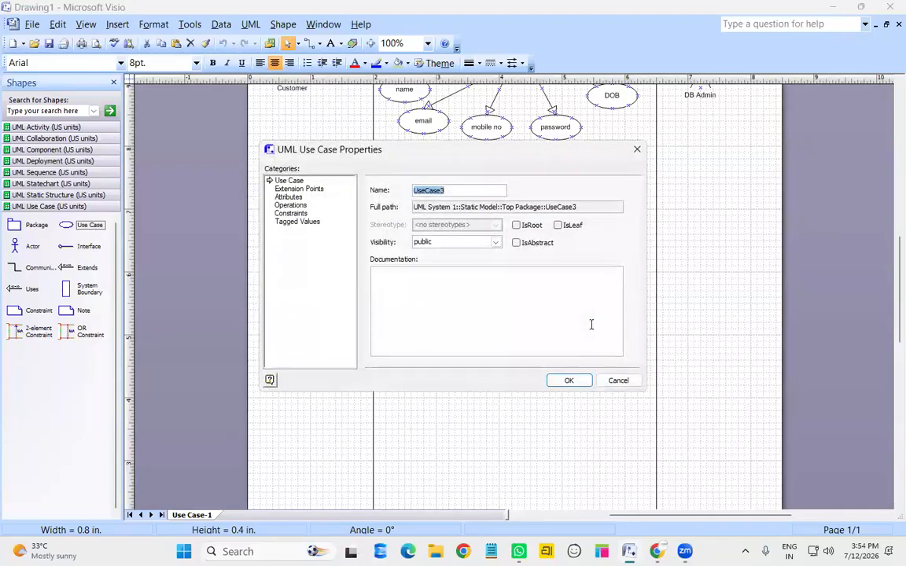
{"action": "type", "text": "catagories"}
{"action": "key", "text": "Return"}
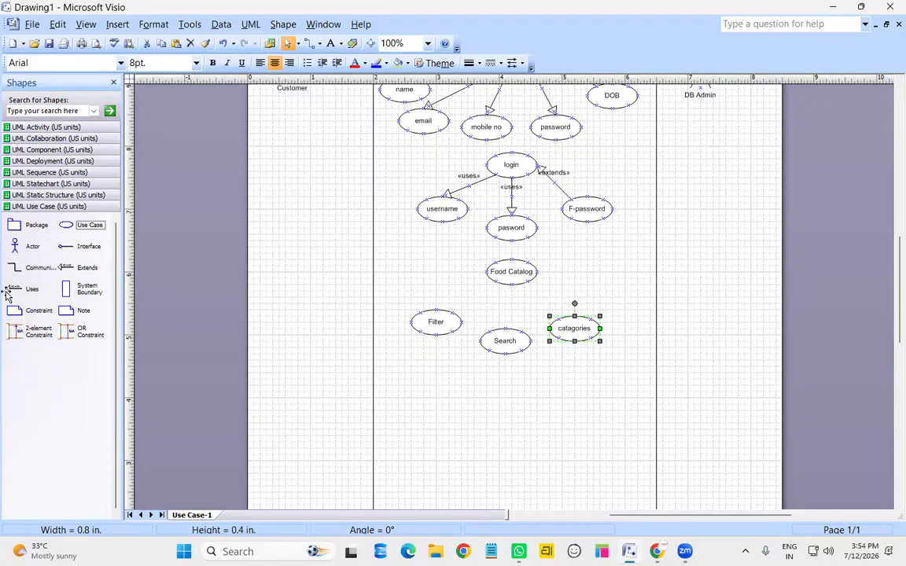
{"action": "left_click", "coordinate": [540, 413]}
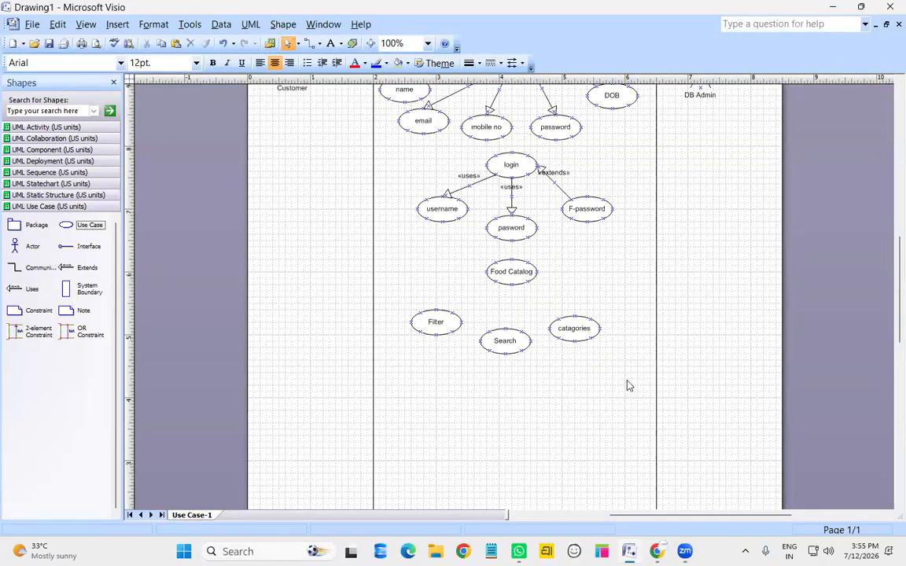
Shift Filter, Search and catagories further left into a tighter row
{"action": "left_click", "coordinate": [436, 326]}
{"action": "left_click_drag", "start_coordinate": [437, 326], "coordinate": [411, 325]}
{"action": "left_click", "coordinate": [486, 341]}
{"action": "left_click_drag", "start_coordinate": [486, 342], "coordinate": [474, 335]}
{"action": "left_click_drag", "start_coordinate": [574, 328], "coordinate": [549, 334]}
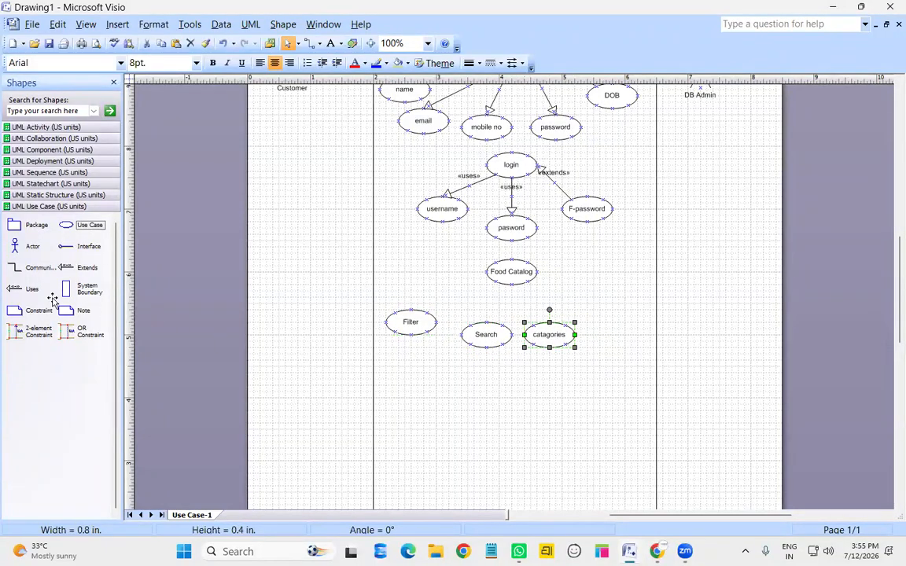
Add a use case named add to cart right of catagories
{"action": "left_click_drag", "start_coordinate": [66, 225], "coordinate": [620, 319]}
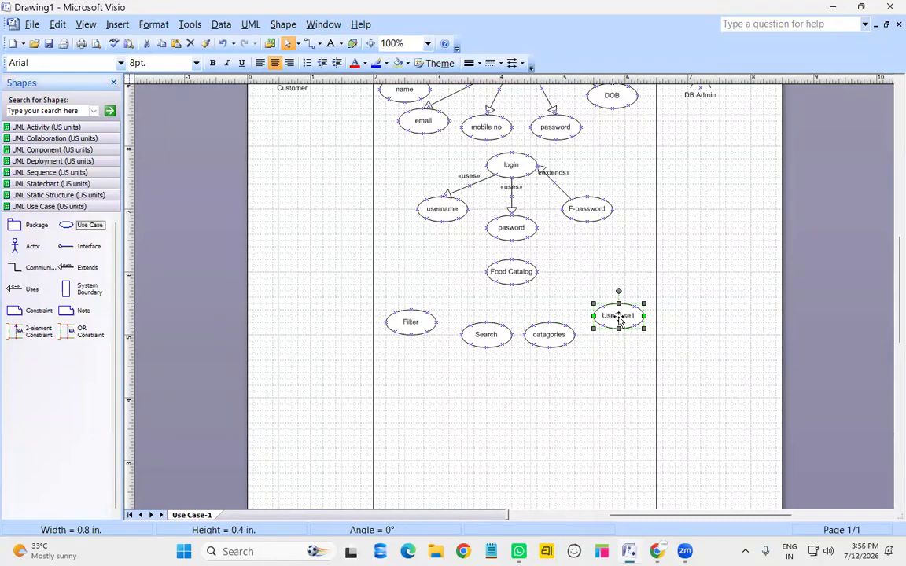
{"action": "double_click", "coordinate": [620, 319]}
{"action": "type", "text": "addn"}
{"action": "key", "text": "BackSpace"}
{"action": "key", "text": "BackSpace"}
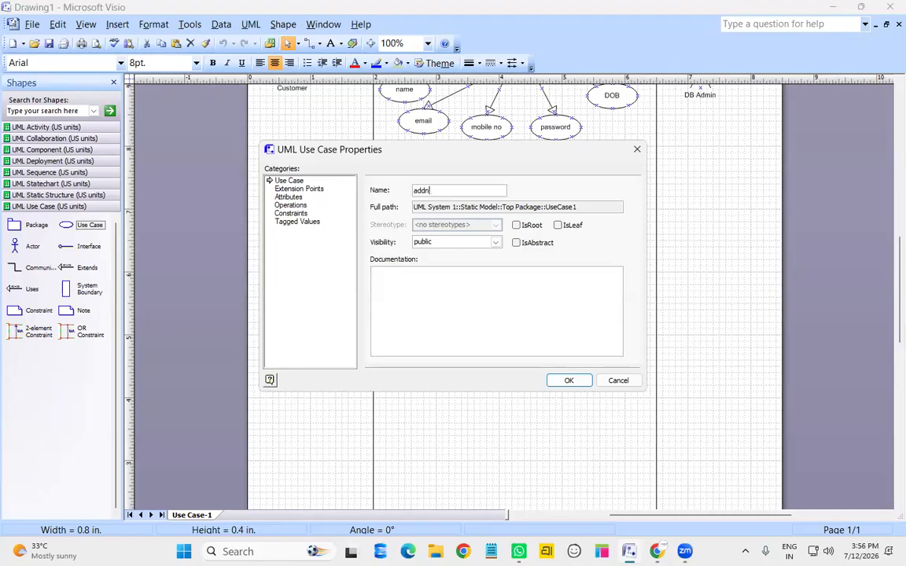
{"action": "type", "text": "to cart"}
{"action": "key", "text": "Return"}
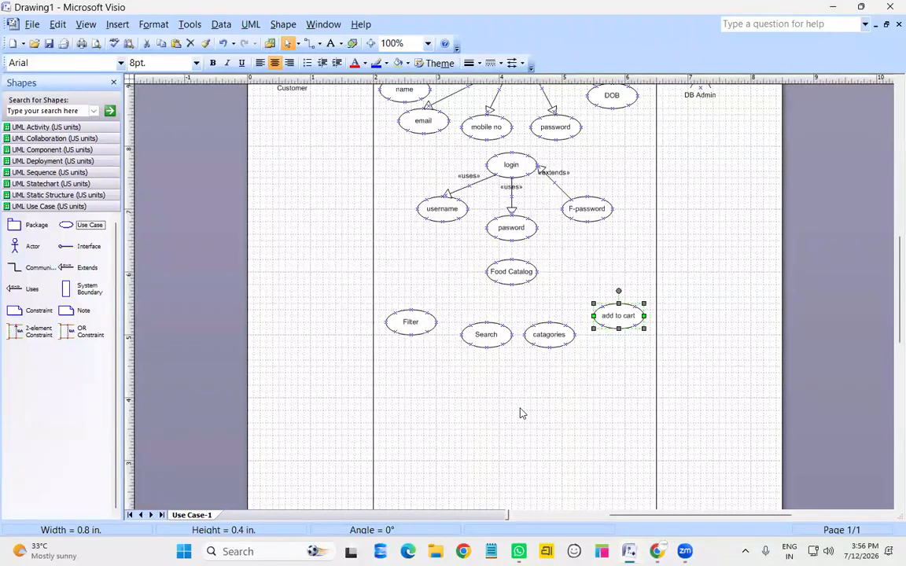
{"action": "left_click", "coordinate": [378, 192]}
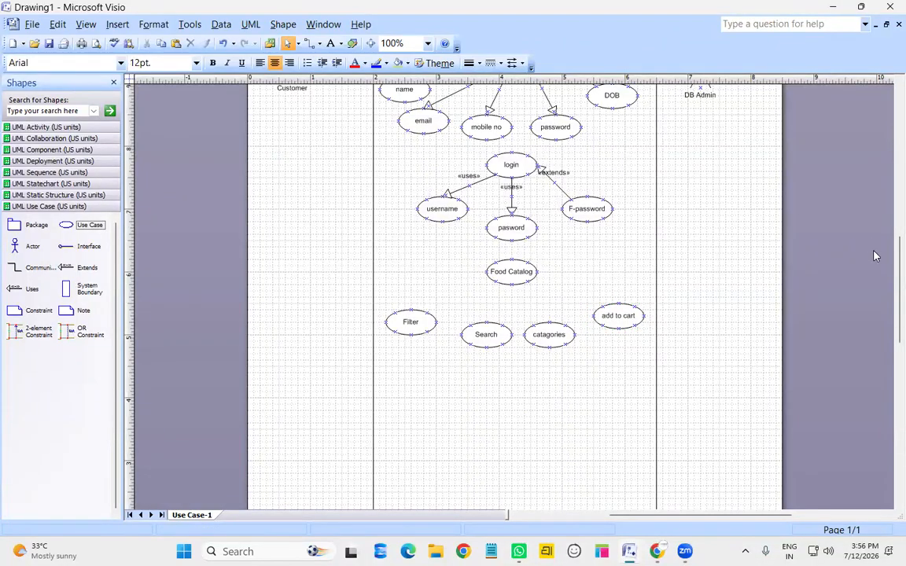
{"action": "left_click", "coordinate": [876, 255]}
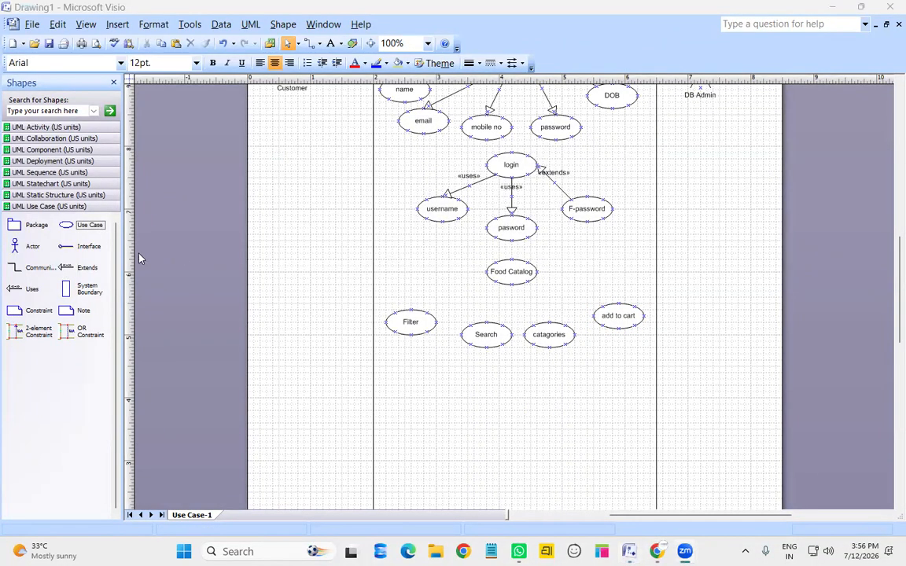
Connect add to cart, Filter, catagories and Search to Food Catalog with «extends» connectors
{"action": "left_click_drag", "start_coordinate": [72, 267], "coordinate": [594, 316]}
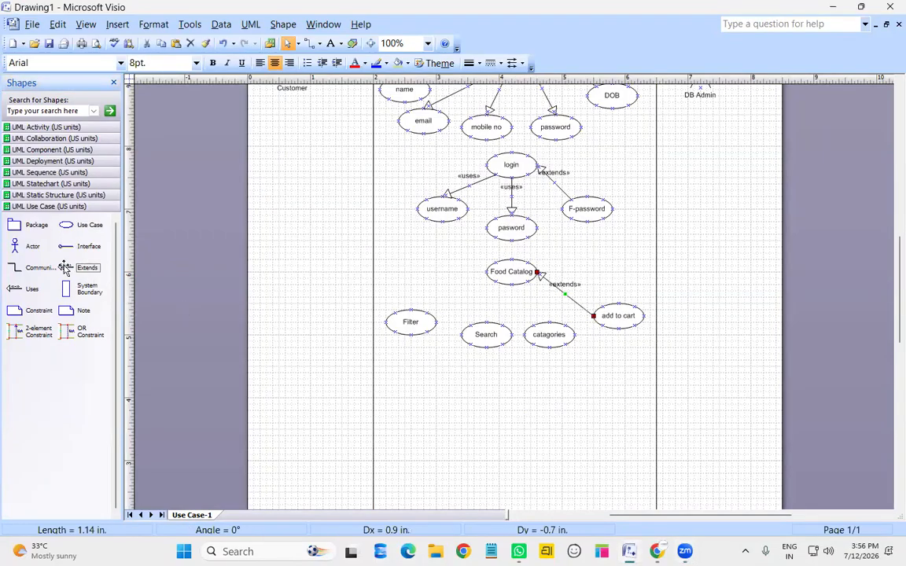
{"action": "left_click_drag", "start_coordinate": [71, 265], "coordinate": [397, 309]}
{"action": "mouse_move", "coordinate": [523, 301]}
{"action": "left_mouse_down"}
{"action": "mouse_move", "coordinate": [529, 311]}
{"action": "mouse_move", "coordinate": [514, 294]}
{"action": "mouse_move", "coordinate": [527, 282]}
{"action": "left_mouse_up"}
{"action": "left_click_drag", "start_coordinate": [82, 268], "coordinate": [512, 284]}
{"action": "left_click_drag", "start_coordinate": [79, 267], "coordinate": [486, 272]}
{"action": "left_click", "coordinate": [596, 344]}
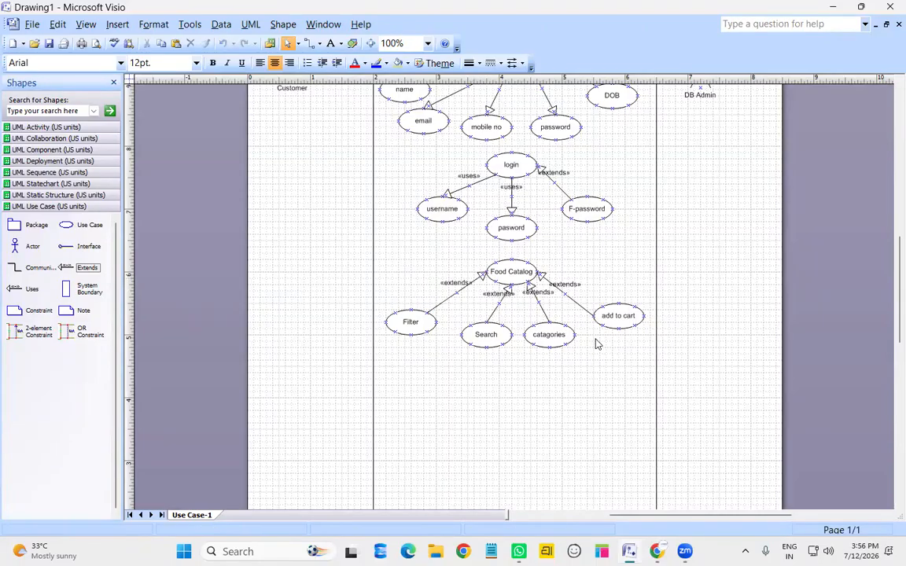
Place a use case below Search and name it add to cart
{"action": "scroll", "coordinate": [491, 370], "scroll_direction": "down", "scroll_amount": 2}
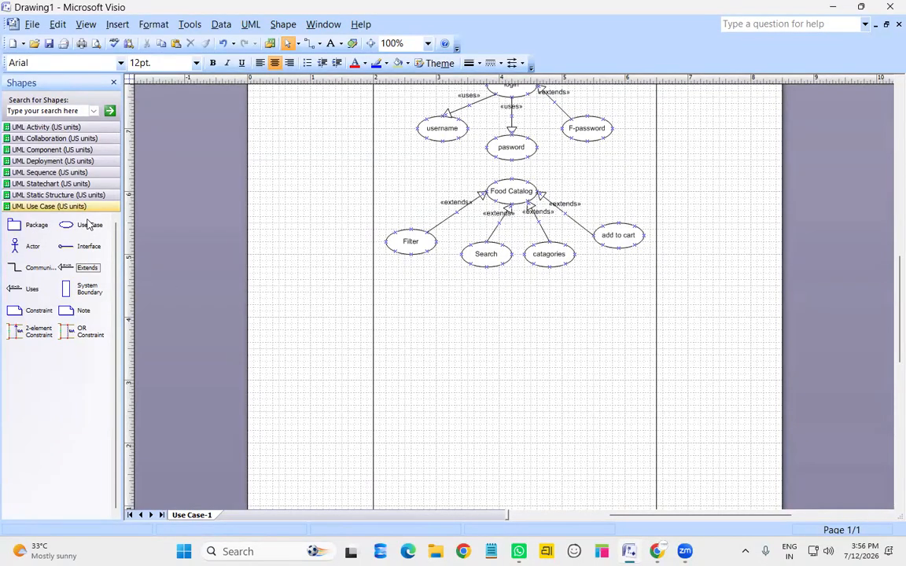
{"action": "left_click_drag", "start_coordinate": [83, 233], "coordinate": [512, 305]}
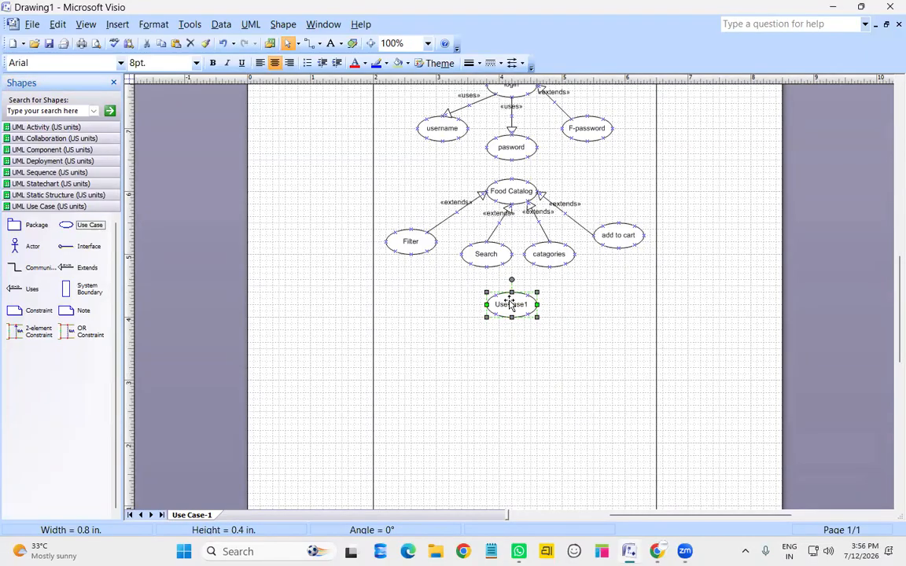
{"action": "double_click", "coordinate": [511, 305]}
{"action": "type", "text": "add b"}
{"action": "type", "text": "l"}
{"action": "key", "text": "BackSpace"}
{"action": "key", "text": "BackSpace"}
{"action": "type", "text": "to cart"}
{"action": "key", "text": "Return"}
Drop two more use cases below add to cart and name the left one Fav
{"action": "left_click_drag", "start_coordinate": [89, 226], "coordinate": [437, 369]}
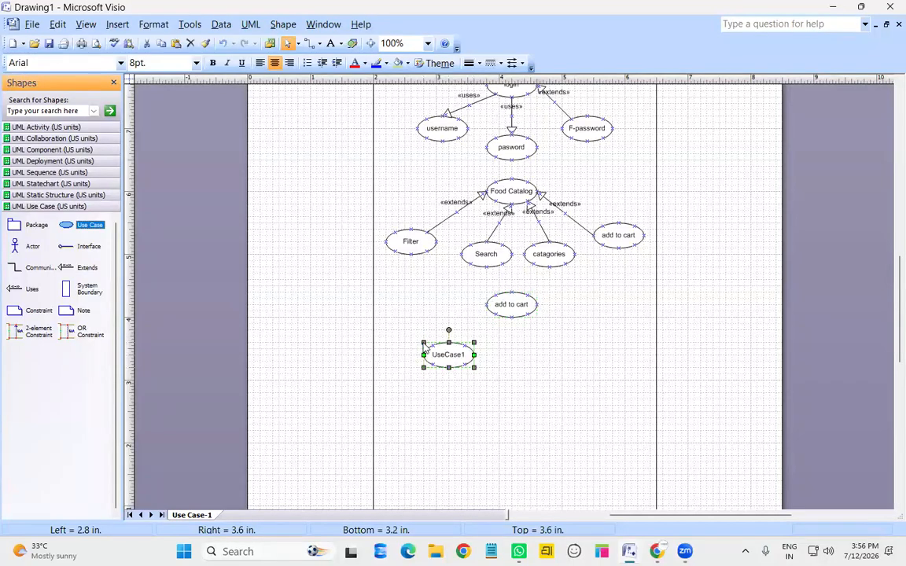
{"action": "left_click_drag", "start_coordinate": [89, 226], "coordinate": [552, 358]}
{"action": "left_click", "coordinate": [466, 355]}
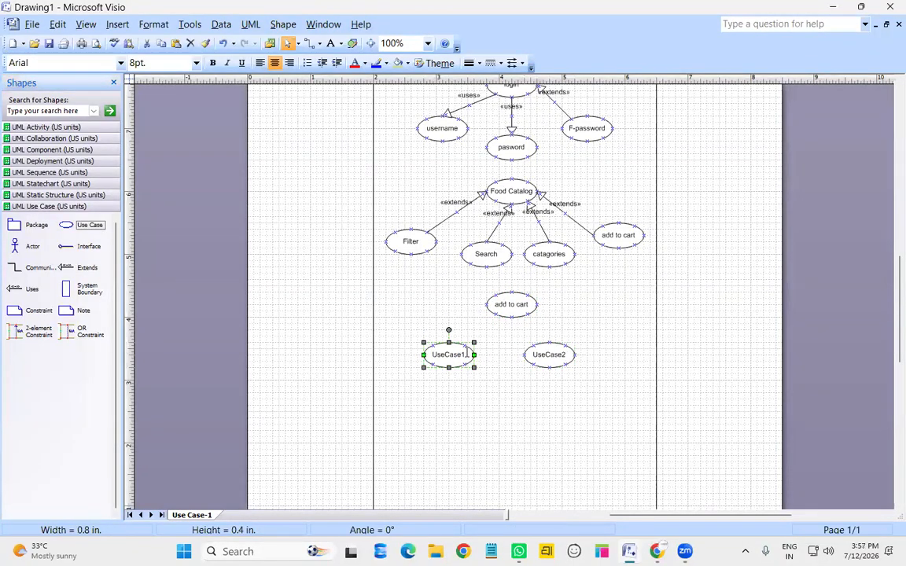
{"action": "double_click", "coordinate": [467, 355]}
{"action": "type", "text": "Fav"}
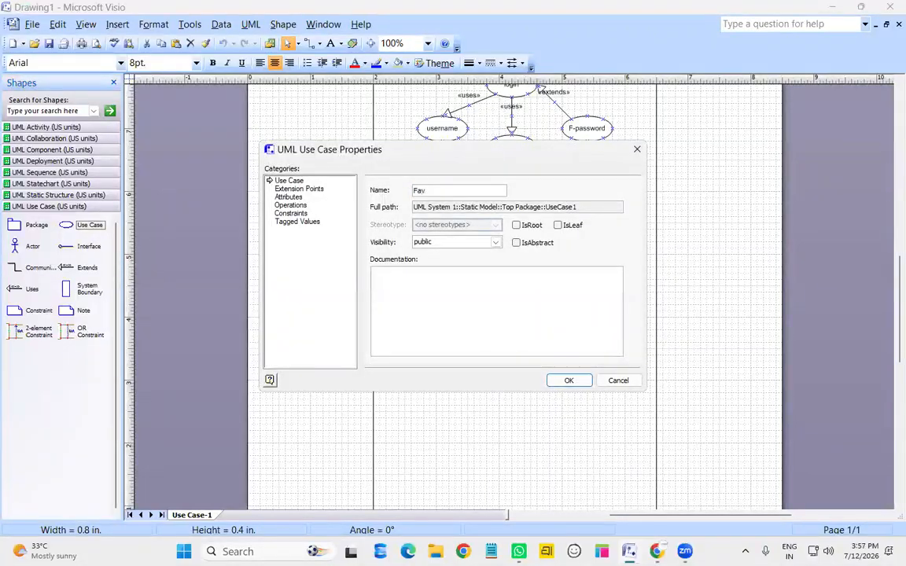
{"action": "left_click", "coordinate": [568, 380]}
Name the remaining new use case buy now
{"action": "left_click", "coordinate": [564, 361]}
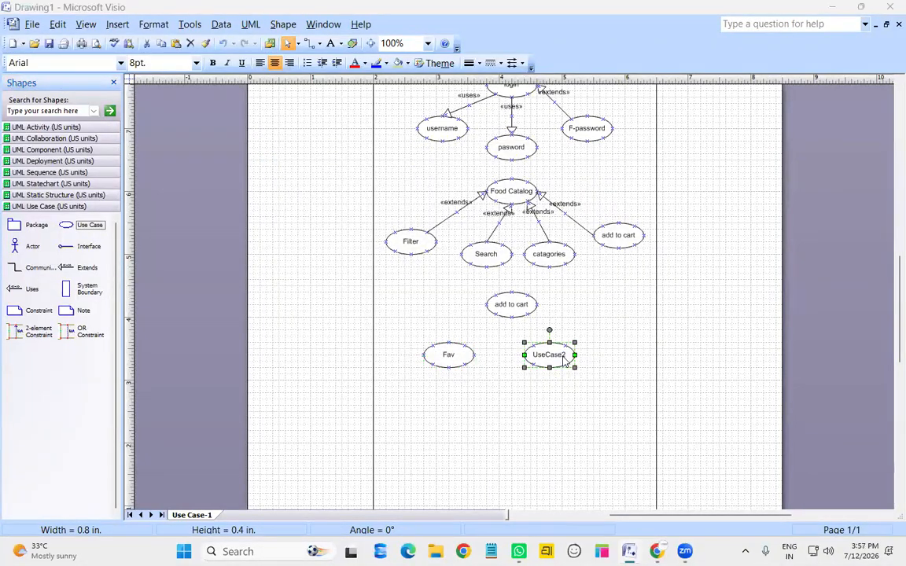
{"action": "double_click", "coordinate": [565, 361]}
{"action": "type", "text": "buy now"}
{"action": "key", "text": "Return"}
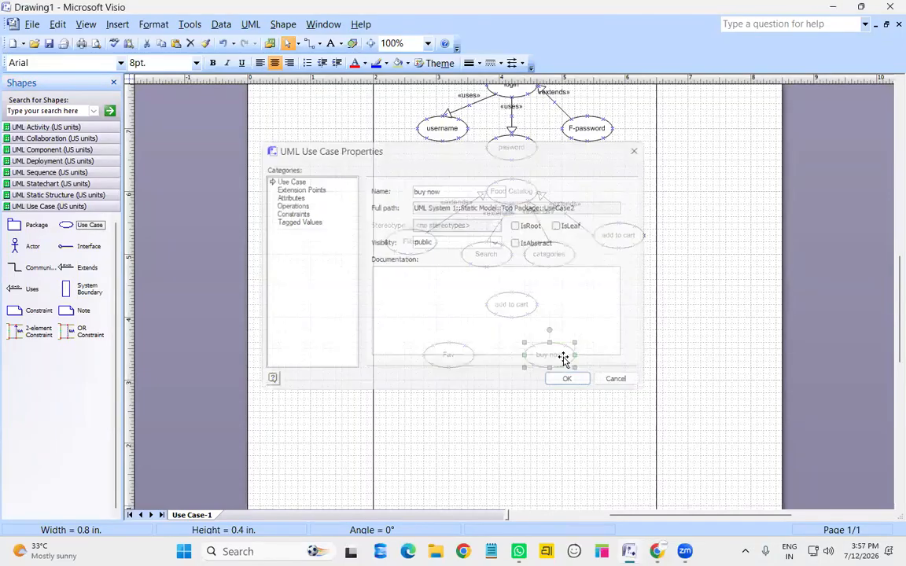
{"action": "left_click", "coordinate": [567, 400]}
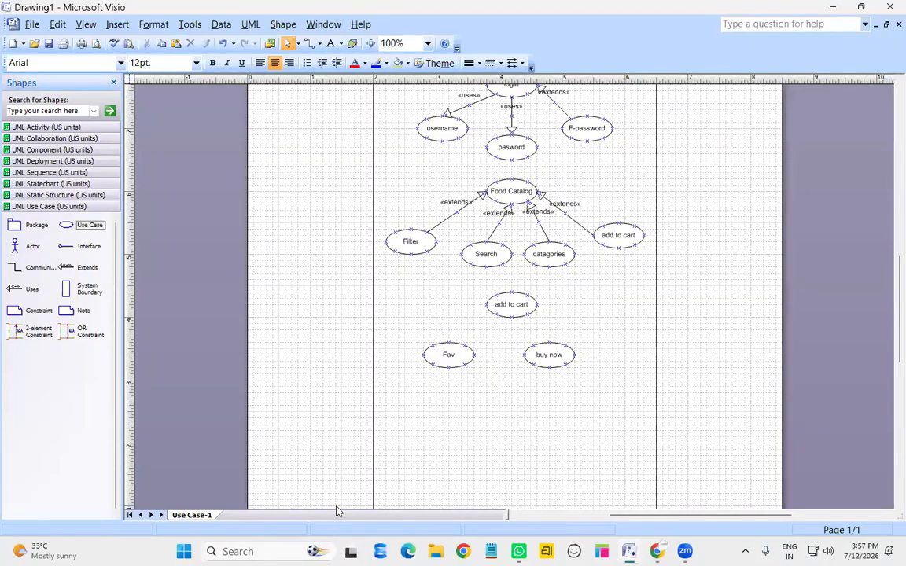
{"action": "left_click", "coordinate": [765, 286]}
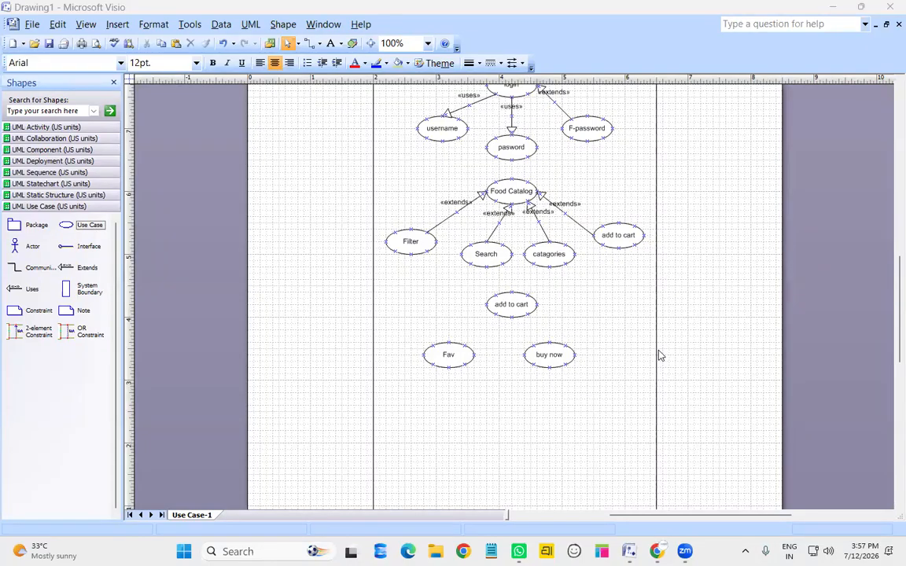
{"action": "left_click", "coordinate": [470, 412]}
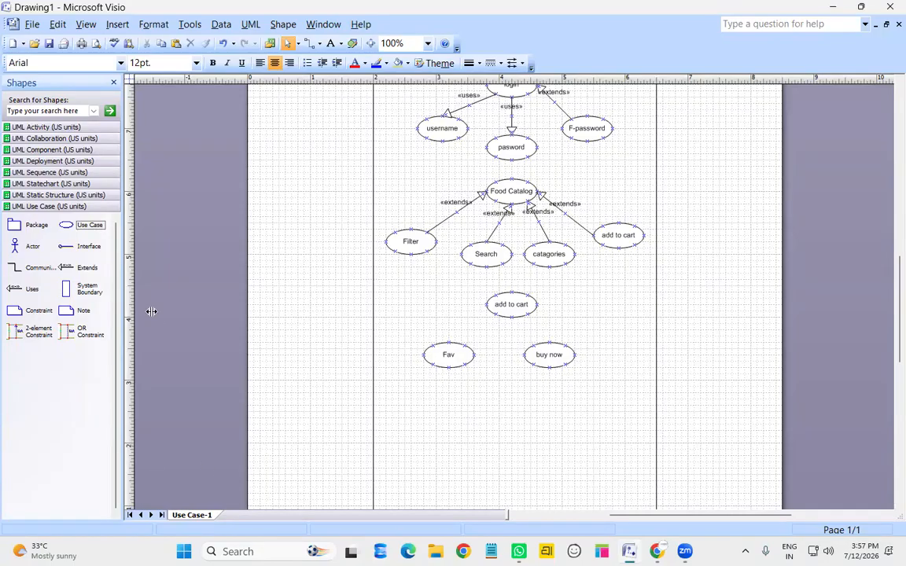
Connect buy now and Fav to the lower add to cart with «extends» connectors
{"action": "left_click_drag", "start_coordinate": [87, 275], "coordinate": [549, 344]}
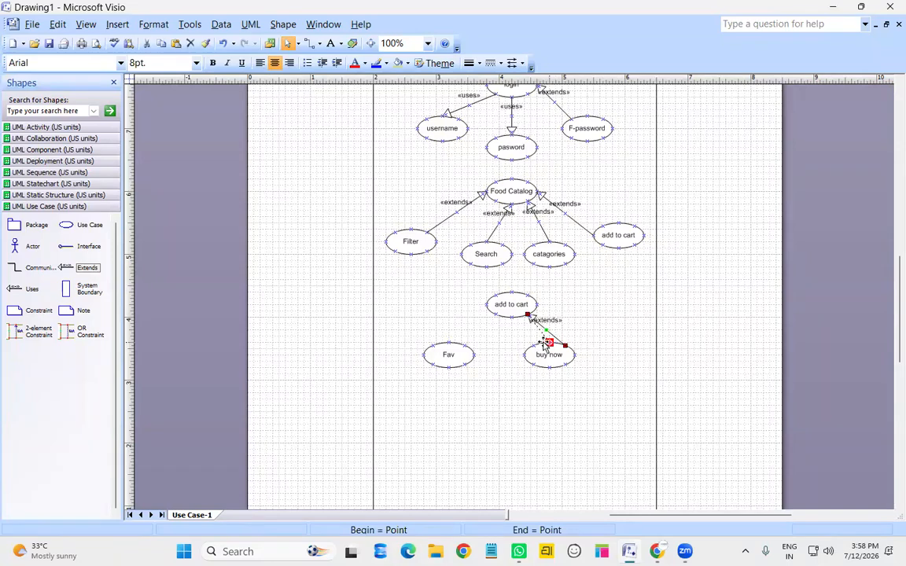
{"action": "left_click_drag", "start_coordinate": [73, 269], "coordinate": [494, 314]}
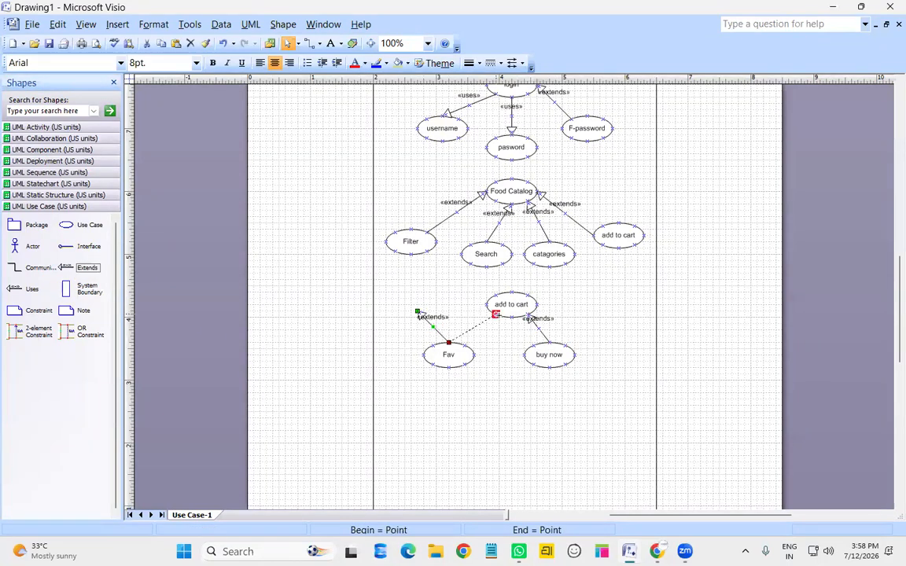
{"action": "left_click", "coordinate": [512, 385]}
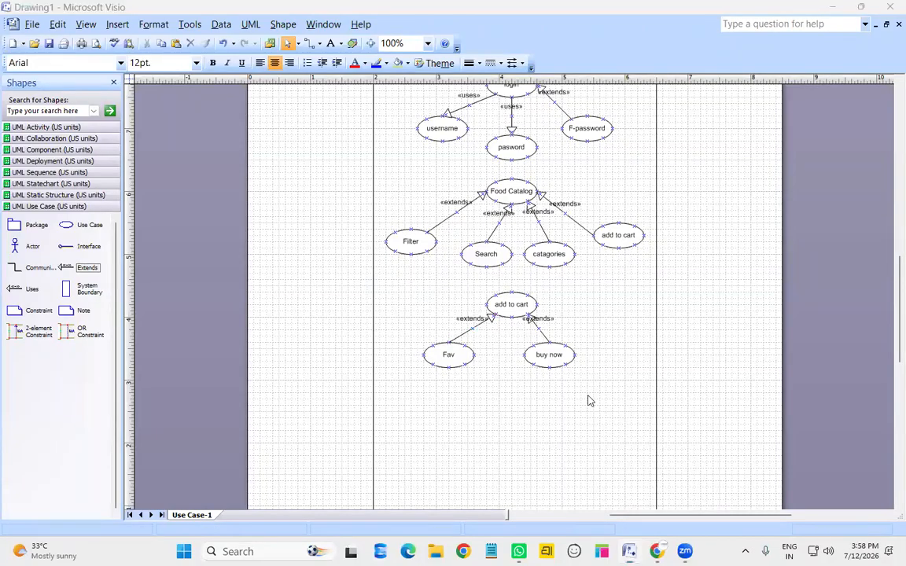
{"action": "scroll", "coordinate": [580, 399], "scroll_direction": "up", "scroll_amount": 2}
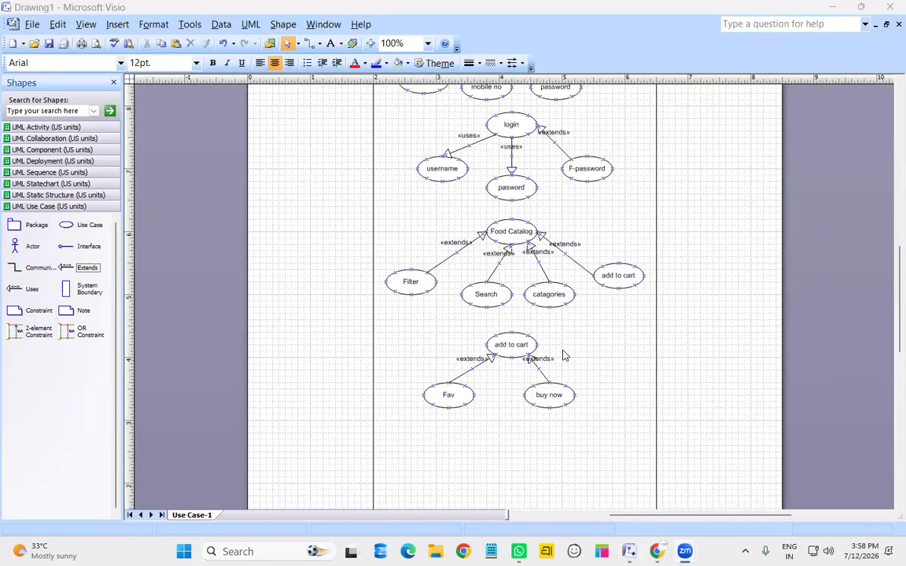
{"action": "scroll", "coordinate": [563, 355], "scroll_direction": "up", "scroll_amount": 3}
{"action": "scroll", "coordinate": [572, 333], "scroll_direction": "down", "scroll_amount": 3}
Resize the system boundary rectangle by dragging its bottom edge
{"action": "scroll", "coordinate": [539, 316], "scroll_direction": "down", "scroll_amount": 3}
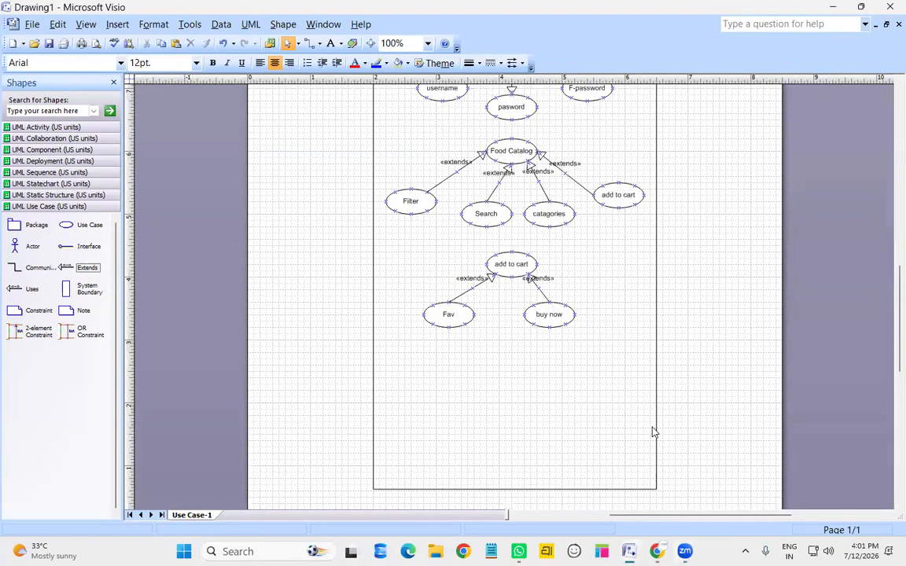
{"action": "left_click", "coordinate": [518, 490]}
{"action": "left_click_drag", "start_coordinate": [514, 498], "coordinate": [511, 433]}
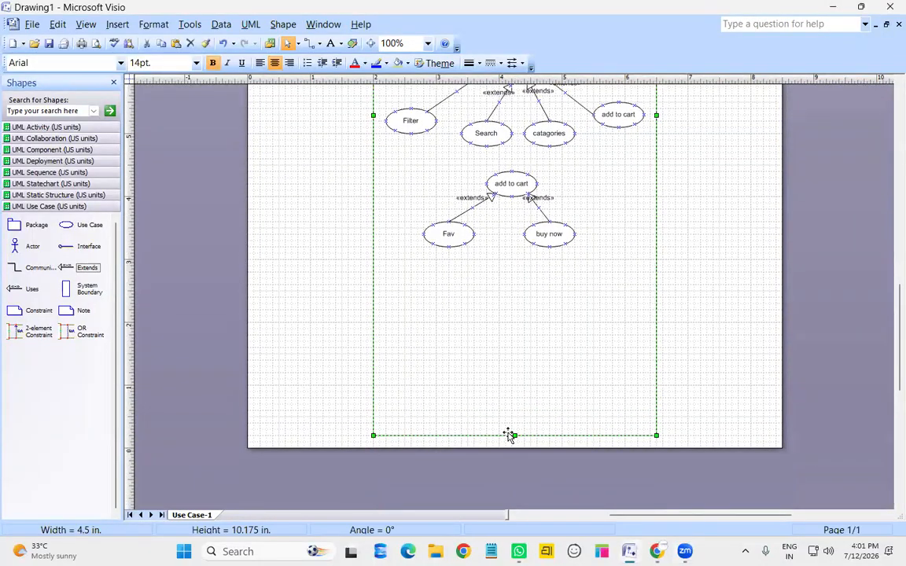
{"action": "scroll", "coordinate": [509, 435], "scroll_direction": "up", "scroll_amount": 13}
{"action": "scroll", "coordinate": [519, 429], "scroll_direction": "down", "scroll_amount": 3}
{"action": "scroll", "coordinate": [519, 428], "scroll_direction": "down", "scroll_amount": 5}
{"action": "scroll", "coordinate": [506, 398], "scroll_direction": "down", "scroll_amount": 3}
Add a use case named payment below Fav and buy now
{"action": "left_click_drag", "start_coordinate": [69, 228], "coordinate": [512, 355]}
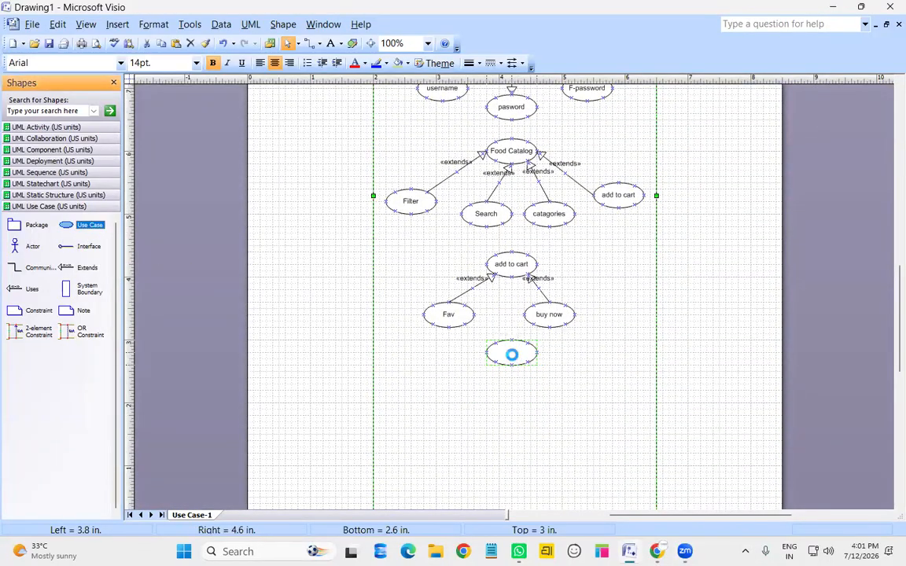
{"action": "double_click", "coordinate": [511, 354]}
{"action": "type", "text": "payment"}
{"action": "key", "text": "Return"}
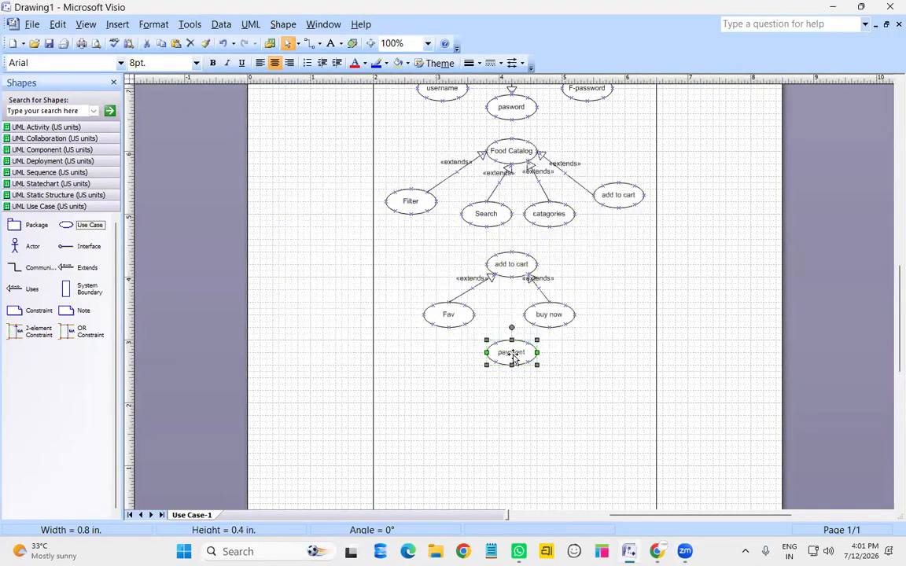
Drop three use cases in a row under payment and name the first UPI
{"action": "left_click_drag", "start_coordinate": [97, 231], "coordinate": [446, 411]}
{"action": "left_click_drag", "start_coordinate": [86, 226], "coordinate": [517, 423]}
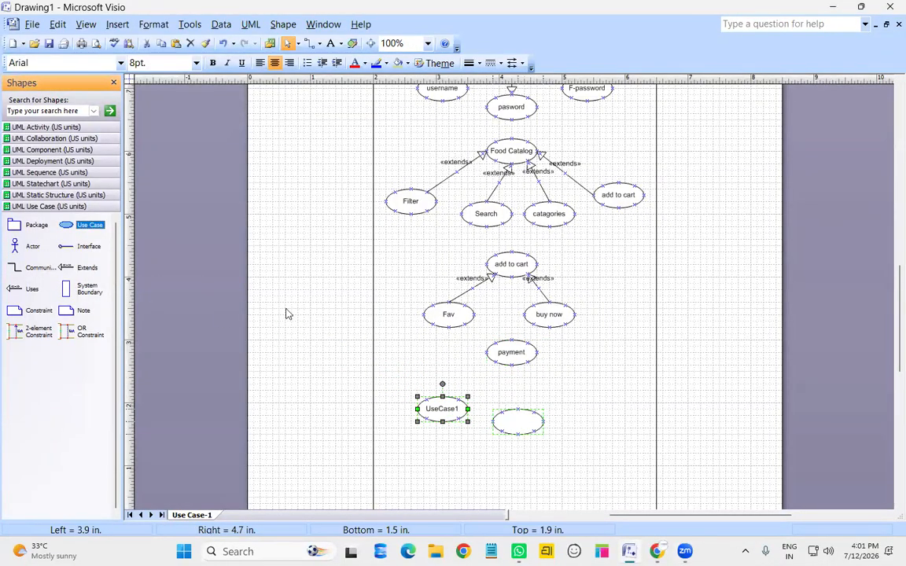
{"action": "left_click_drag", "start_coordinate": [80, 228], "coordinate": [599, 403]}
{"action": "double_click", "coordinate": [445, 414]}
{"action": "type", "text": "UPI"}
{"action": "key", "text": "Return"}
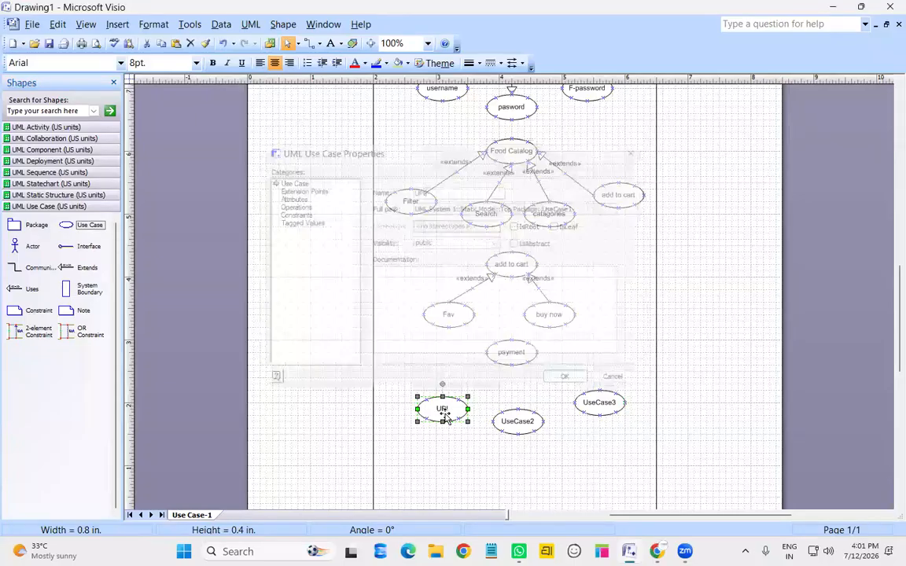
Name the other two use cases Cards and COD
{"action": "left_click", "coordinate": [522, 433]}
{"action": "double_click", "coordinate": [524, 438]}
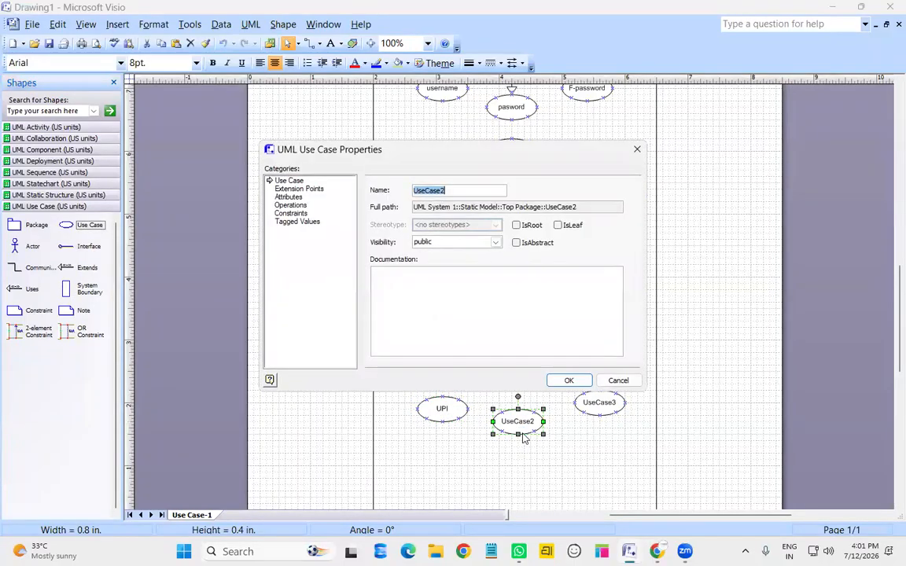
{"action": "type", "text": "Car"}
{"action": "key", "text": "Return"}
{"action": "left_click", "coordinate": [598, 408]}
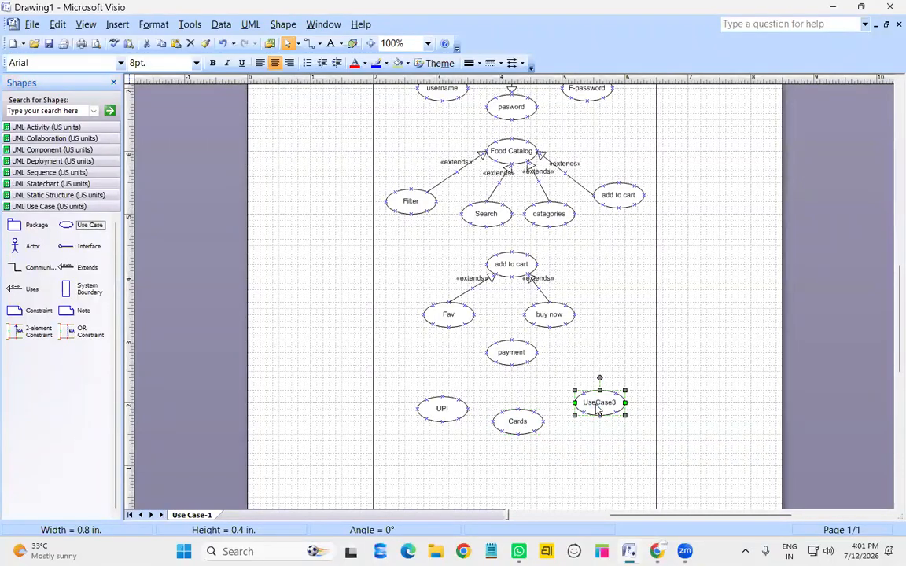
{"action": "double_click", "coordinate": [598, 407]}
{"action": "type", "text": "C"}
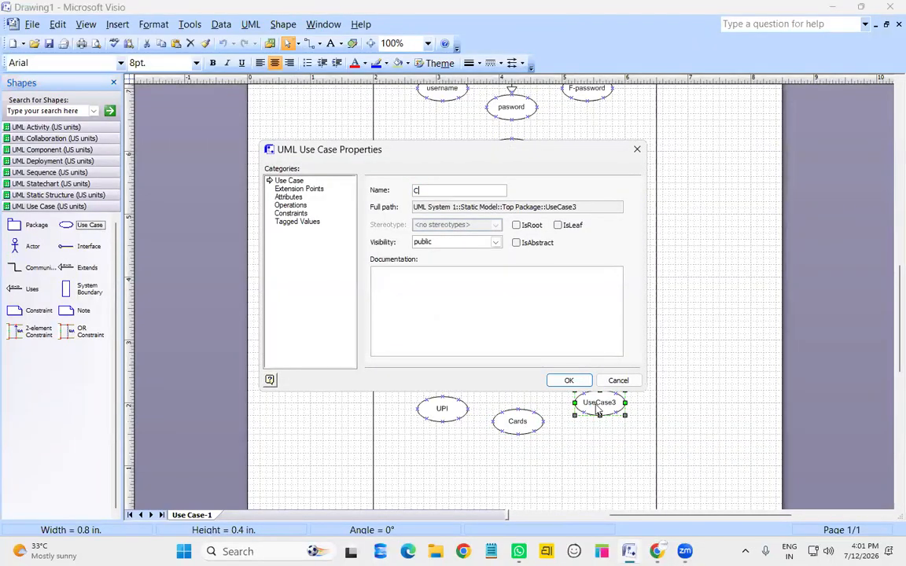
{"action": "type", "text": "OD"}
{"action": "key", "text": "Return"}
Link COD, Cards and UPI to payment with «extends» connectors
{"action": "mouse_move", "coordinate": [69, 267]}
{"action": "left_mouse_down"}
{"action": "mouse_move", "coordinate": [562, 378]}
{"action": "mouse_move", "coordinate": [543, 356]}
{"action": "mouse_move", "coordinate": [594, 393]}
{"action": "mouse_move", "coordinate": [583, 393]}
{"action": "left_mouse_up"}
{"action": "mouse_move", "coordinate": [88, 268]}
{"action": "left_mouse_down"}
{"action": "mouse_move", "coordinate": [525, 383]}
{"action": "mouse_move", "coordinate": [549, 405]}
{"action": "mouse_move", "coordinate": [518, 409]}
{"action": "left_mouse_up"}
{"action": "mouse_move", "coordinate": [70, 269]}
{"action": "left_mouse_down"}
{"action": "mouse_move", "coordinate": [283, 368]}
{"action": "mouse_move", "coordinate": [427, 379]}
{"action": "mouse_move", "coordinate": [414, 370]}
{"action": "mouse_move", "coordinate": [495, 362]}
{"action": "left_mouse_up"}
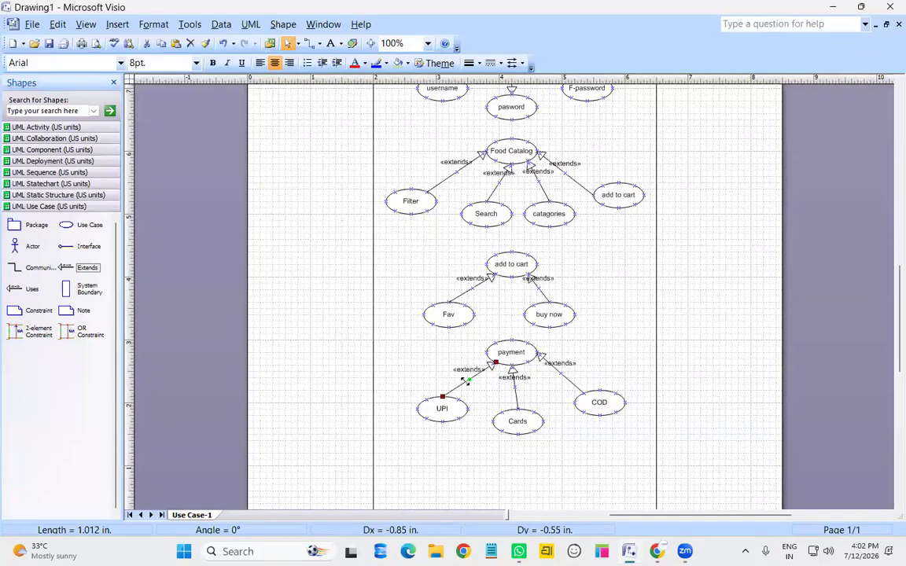
Set the UPI-to-payment connector's stereotype to blank
{"action": "double_click", "coordinate": [465, 381]}
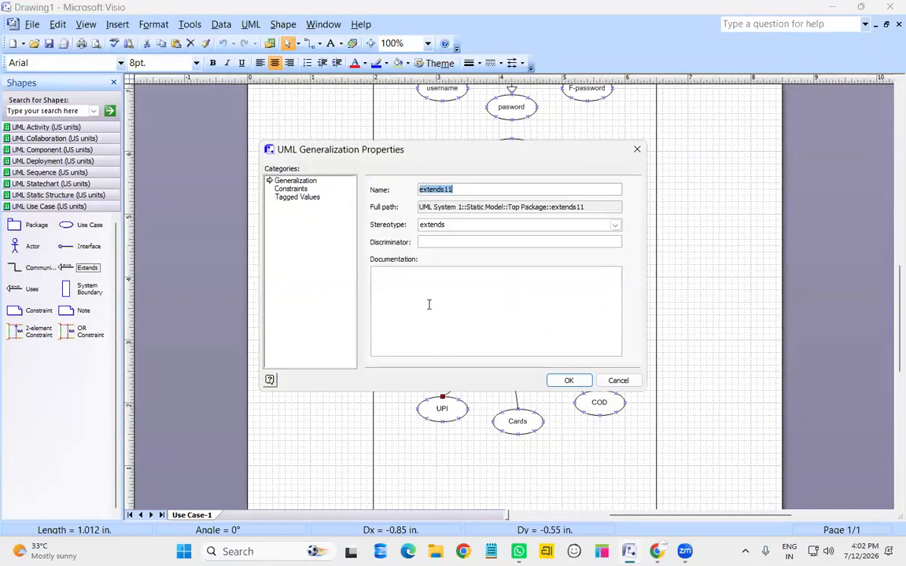
{"action": "left_click", "coordinate": [616, 227]}
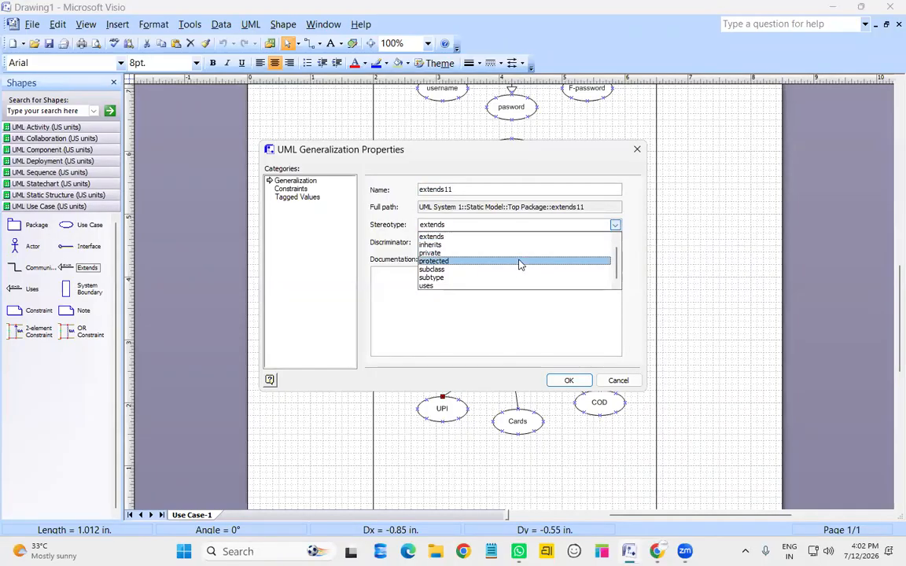
{"action": "scroll", "coordinate": [520, 265], "scroll_direction": "up", "scroll_amount": 1}
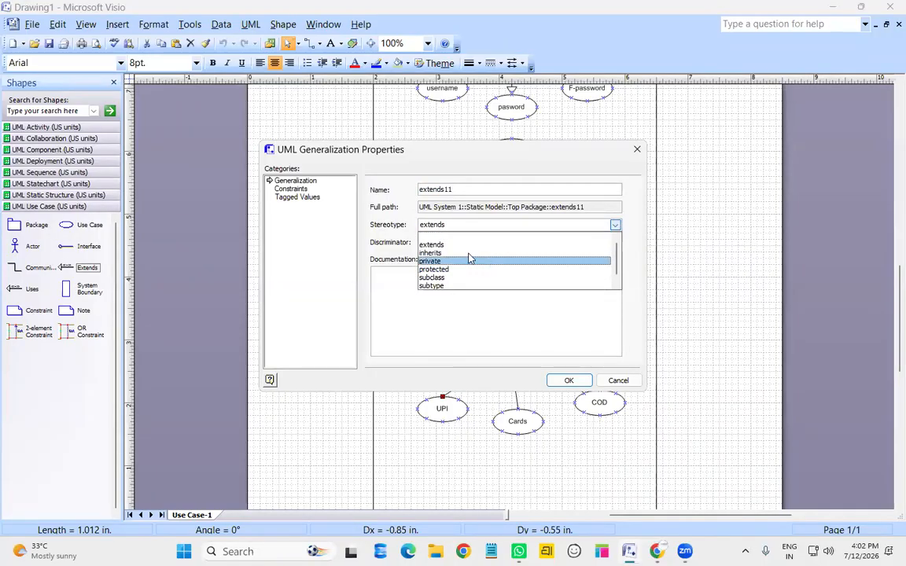
{"action": "left_click", "coordinate": [442, 236]}
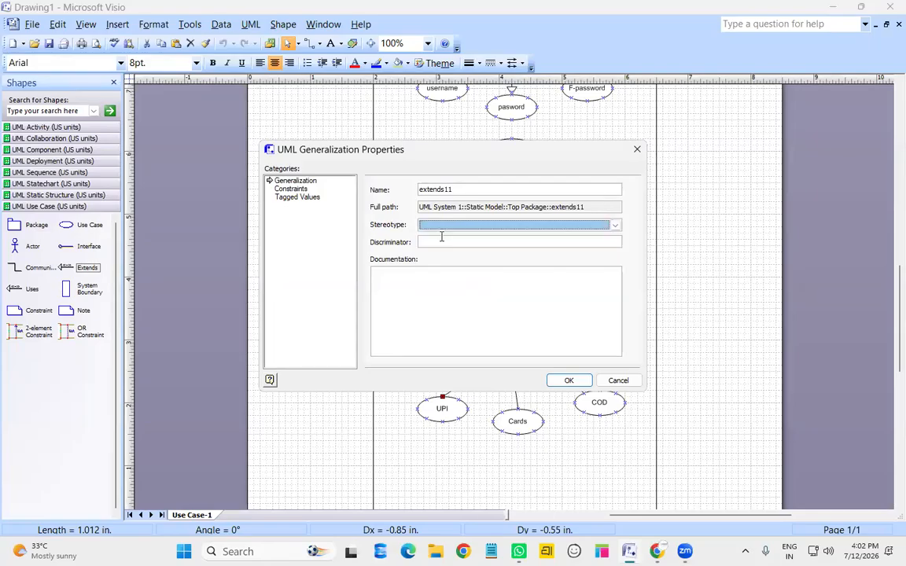
{"action": "left_click", "coordinate": [616, 225]}
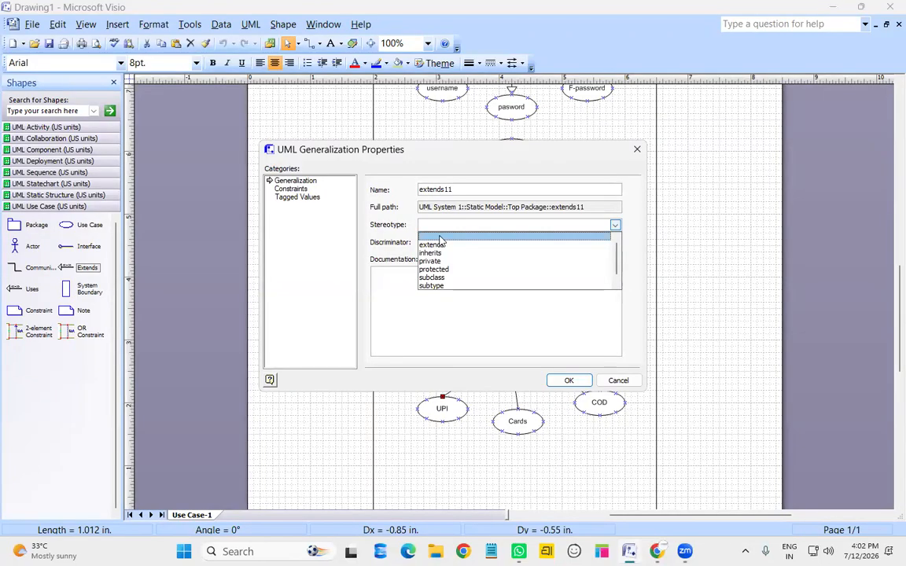
{"action": "left_click", "coordinate": [441, 237]}
{"action": "left_click", "coordinate": [567, 381]}
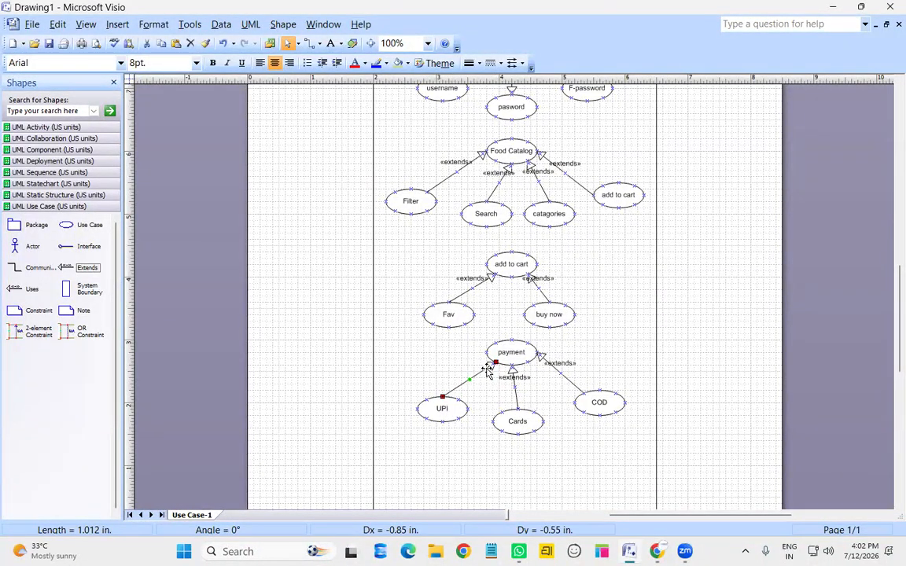
{"action": "left_click", "coordinate": [539, 394]}
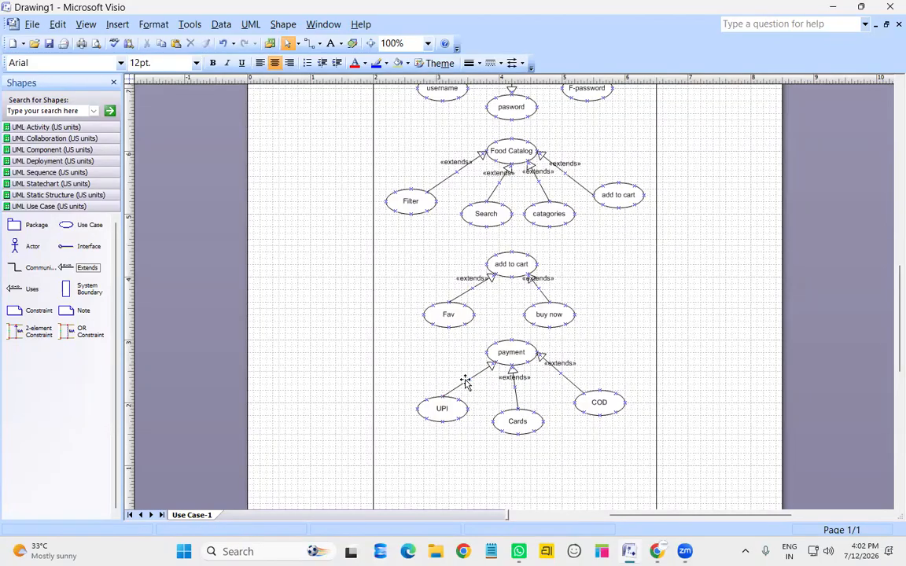
Blank the stereotypes on the Cards and COD connectors as well
{"action": "left_click", "coordinate": [515, 395]}
{"action": "double_click", "coordinate": [516, 394]}
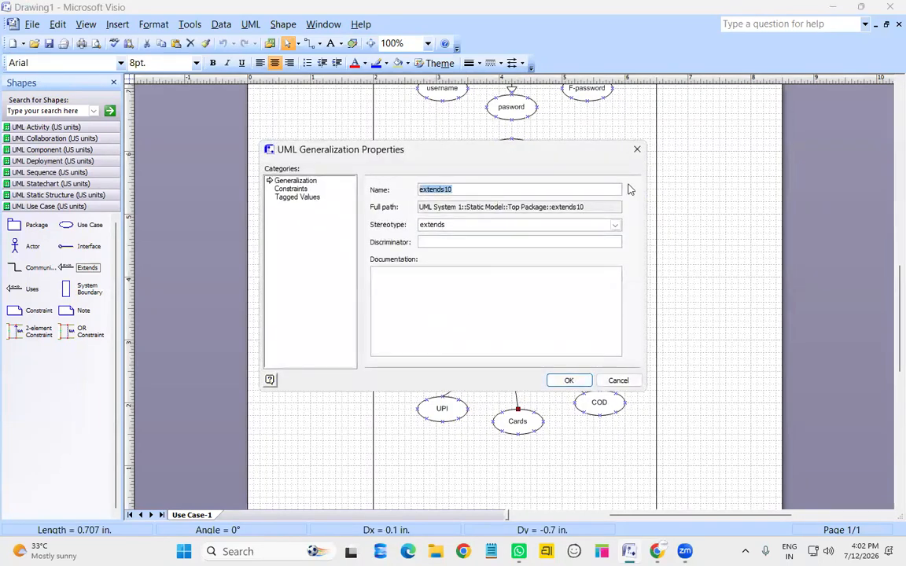
{"action": "left_click", "coordinate": [617, 228]}
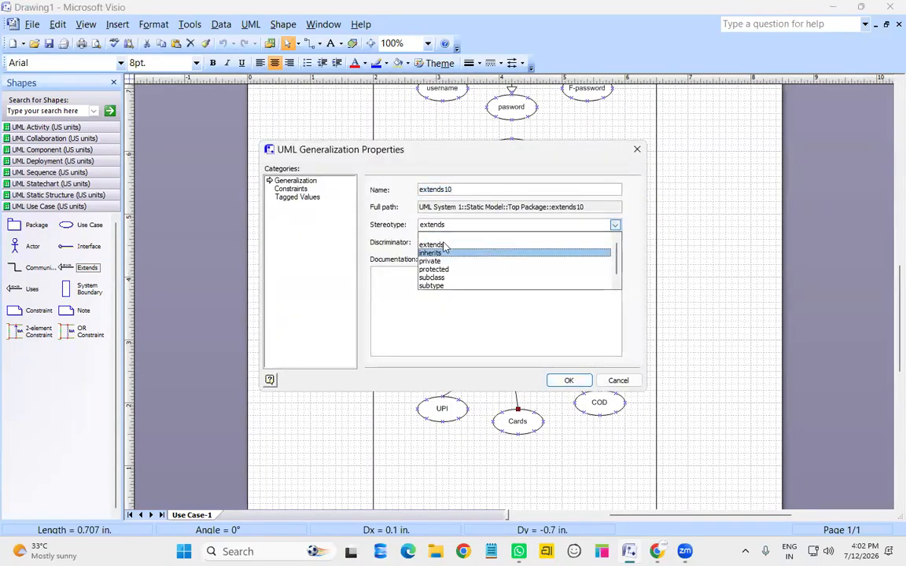
{"action": "left_click", "coordinate": [504, 235]}
{"action": "left_click", "coordinate": [571, 381]}
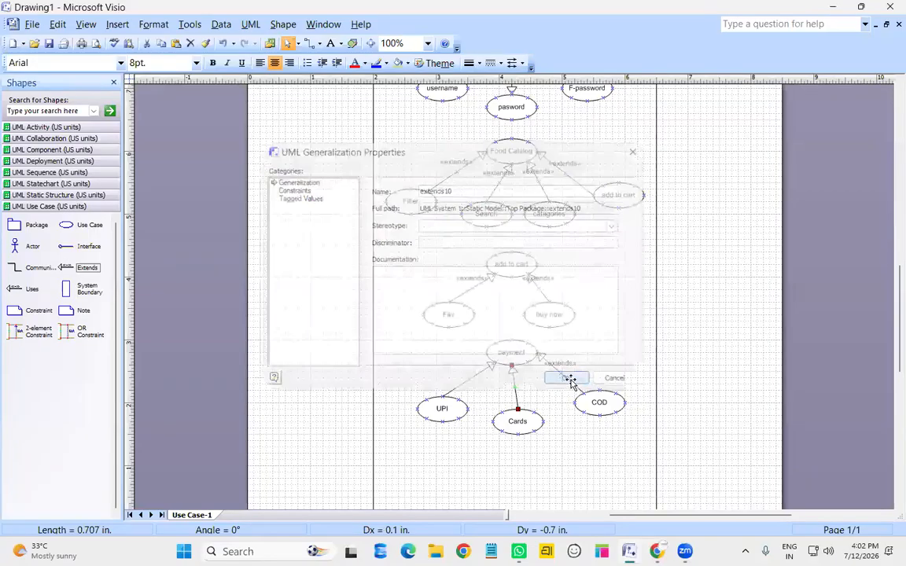
{"action": "left_click", "coordinate": [615, 225]}
{"action": "left_click", "coordinate": [475, 236]}
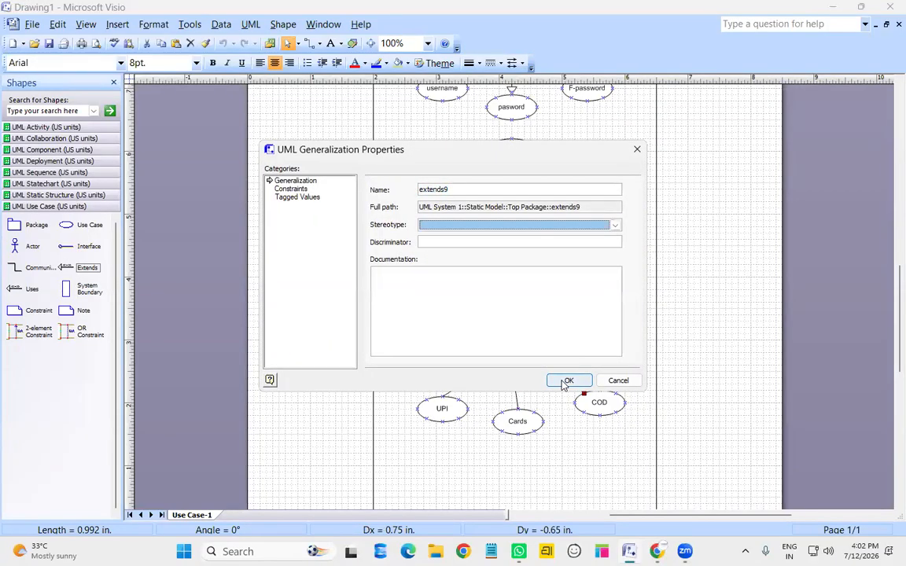
{"action": "left_click", "coordinate": [568, 380]}
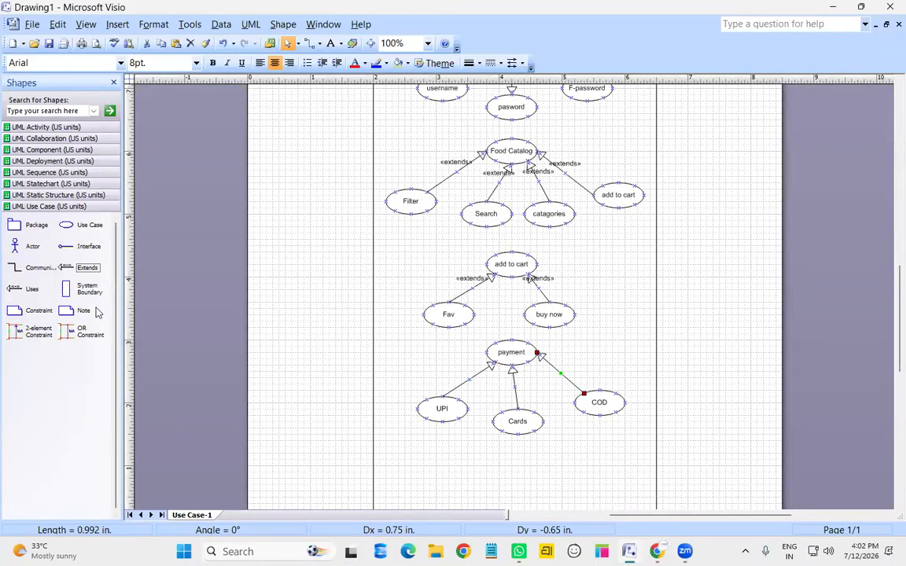
Nudge the UPI, Cards and COD use cases up and left, closer to payment
{"action": "left_click", "coordinate": [441, 418]}
{"action": "left_click_drag", "start_coordinate": [441, 421], "coordinate": [442, 417]}
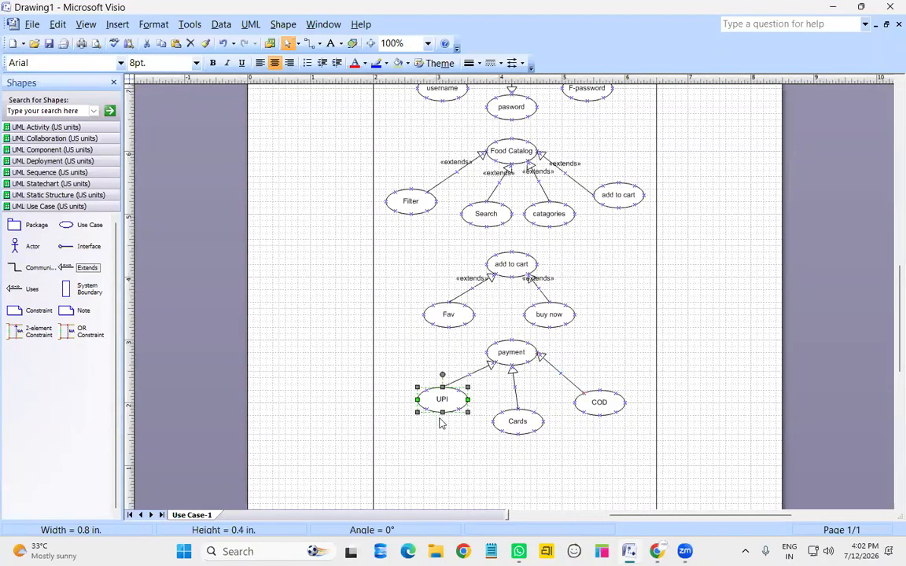
{"action": "left_click", "coordinate": [517, 421]}
{"action": "left_click_drag", "start_coordinate": [518, 421], "coordinate": [519, 426]}
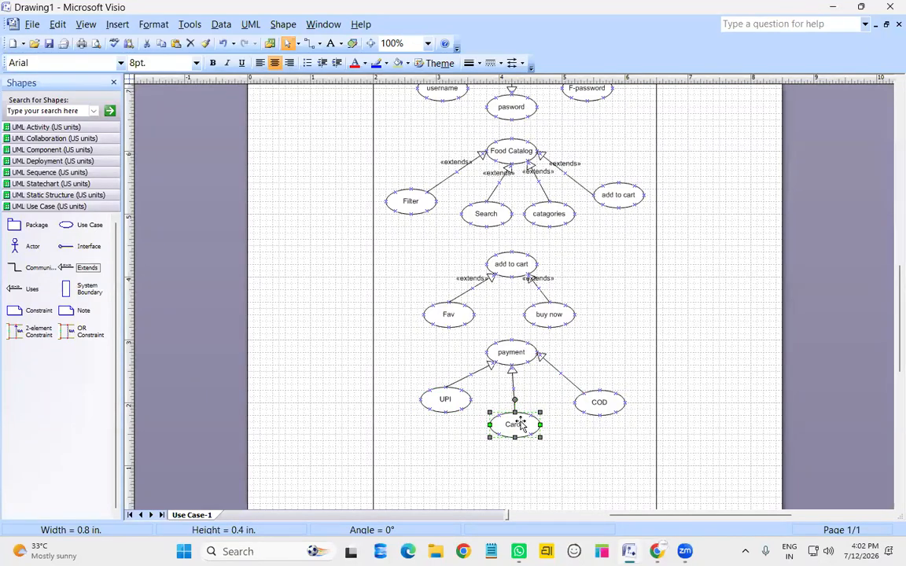
{"action": "key", "text": "Up"}
{"action": "left_click", "coordinate": [604, 407]}
{"action": "key", "text": "Left"}
{"action": "key", "text": "Left"}
{"action": "key", "text": "Left"}
{"action": "key", "text": "Up"}
{"action": "key", "text": "Up"}
{"action": "key", "text": "Left"}
{"action": "key", "text": "Left"}
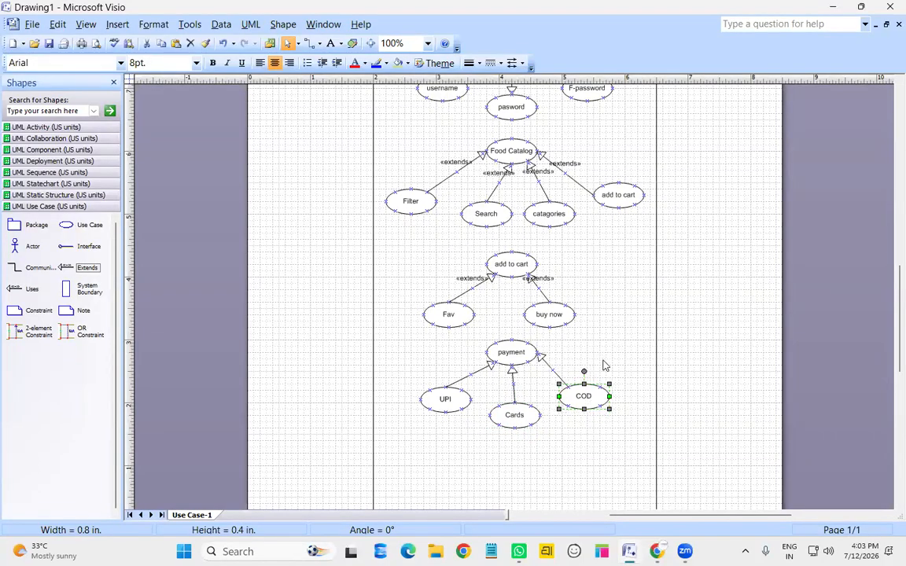
{"action": "left_click", "coordinate": [485, 400]}
Nudge add to cart, Fav, buy now, payment, UPI, Cards and COD upward to close the gaps
{"action": "scroll", "coordinate": [485, 400], "scroll_direction": "down", "scroll_amount": 1}
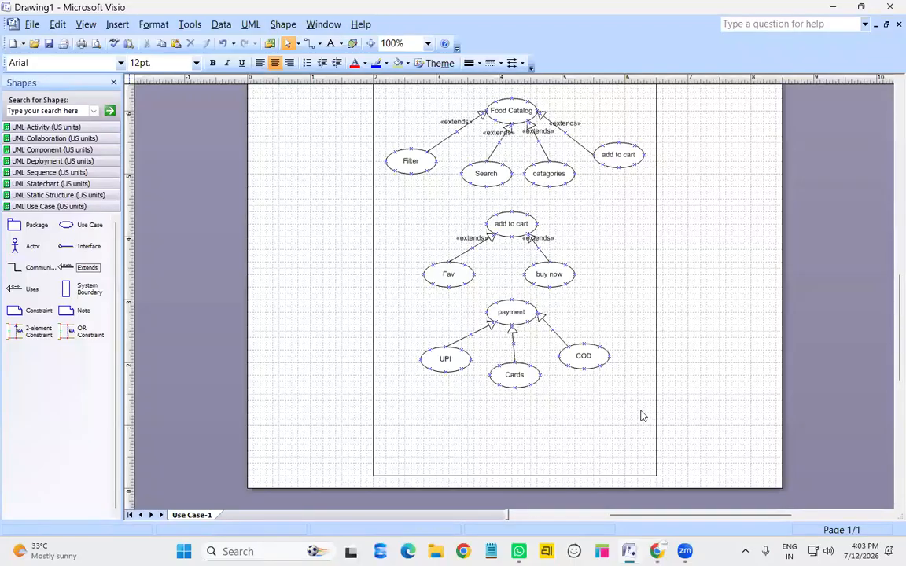
{"action": "left_click", "coordinate": [517, 224]}
{"action": "key", "text": "Up"}
{"action": "key", "text": "Up"}
{"action": "key", "text": "Up"}
{"action": "key", "text": "Up"}
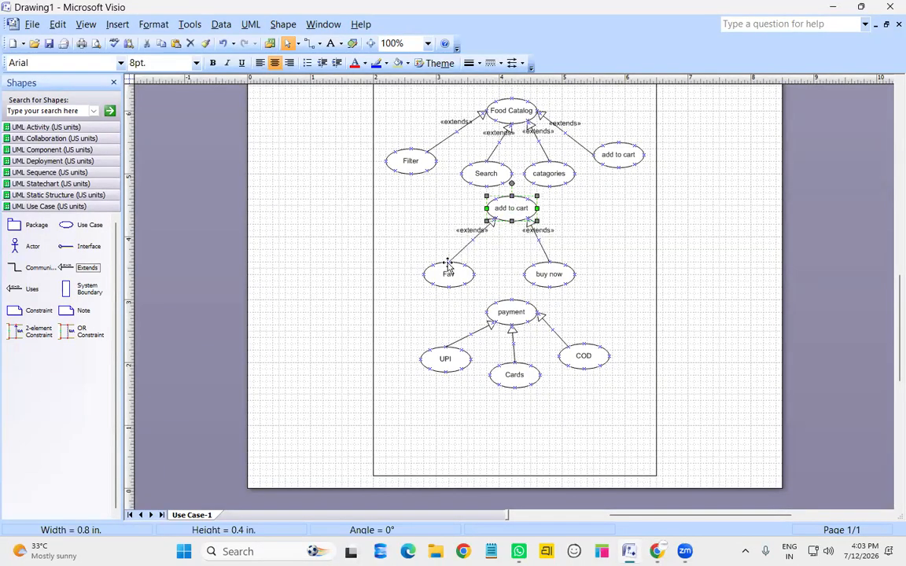
{"action": "left_click", "coordinate": [448, 264]}
{"action": "key", "text": "Up"}
{"action": "key", "text": "Up"}
{"action": "key", "text": "Up"}
{"action": "key", "text": "Up"}
{"action": "left_click", "coordinate": [564, 275]}
{"action": "key", "text": "Up"}
{"action": "key", "text": "Up"}
{"action": "key", "text": "Up"}
{"action": "key", "text": "Right"}
{"action": "key", "text": "Right"}
{"action": "left_click", "coordinate": [518, 313]}
{"action": "key", "text": "Up"}
{"action": "key", "text": "Up"}
{"action": "key", "text": "Up"}
{"action": "key", "text": "Up"}
{"action": "left_click", "coordinate": [447, 364]}
{"action": "key", "text": "Up"}
{"action": "key", "text": "Up"}
{"action": "key", "text": "Up"}
{"action": "left_click", "coordinate": [531, 379]}
{"action": "key", "text": "Up"}
{"action": "key", "text": "Up"}
{"action": "key", "text": "Up"}
{"action": "left_click", "coordinate": [594, 360]}
{"action": "key", "text": "Up"}
{"action": "key", "text": "Up"}
{"action": "key", "text": "Up"}
{"action": "key", "text": "Up"}
Place three new Use Case shapes below Cards
{"action": "left_click_drag", "start_coordinate": [76, 226], "coordinate": [506, 403]}
{"action": "left_click_drag", "start_coordinate": [437, 455], "coordinate": [461, 458]}
{"action": "left_click_drag", "start_coordinate": [99, 228], "coordinate": [550, 459]}
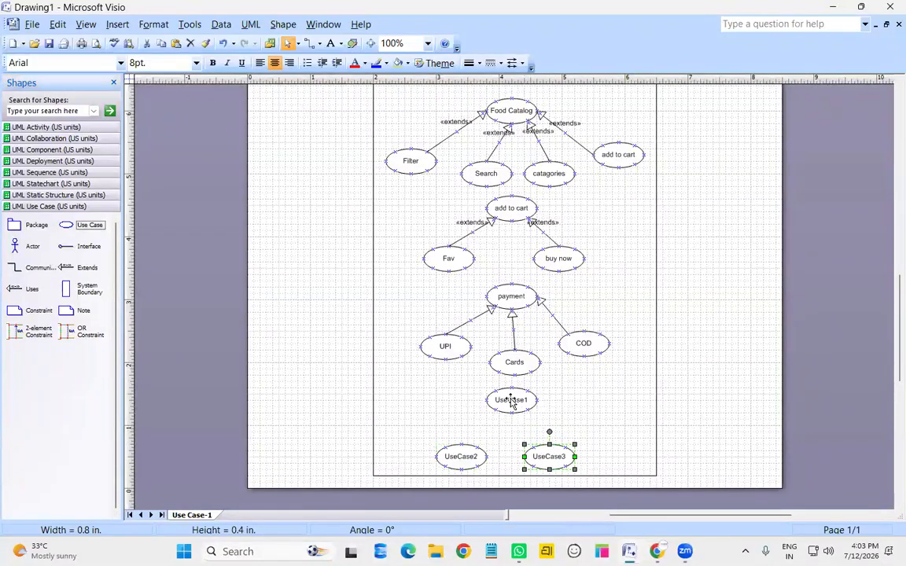
Name the three new use cases order details, Email and mobile no
{"action": "double_click", "coordinate": [512, 402]}
{"action": "type", "text": "order details"}
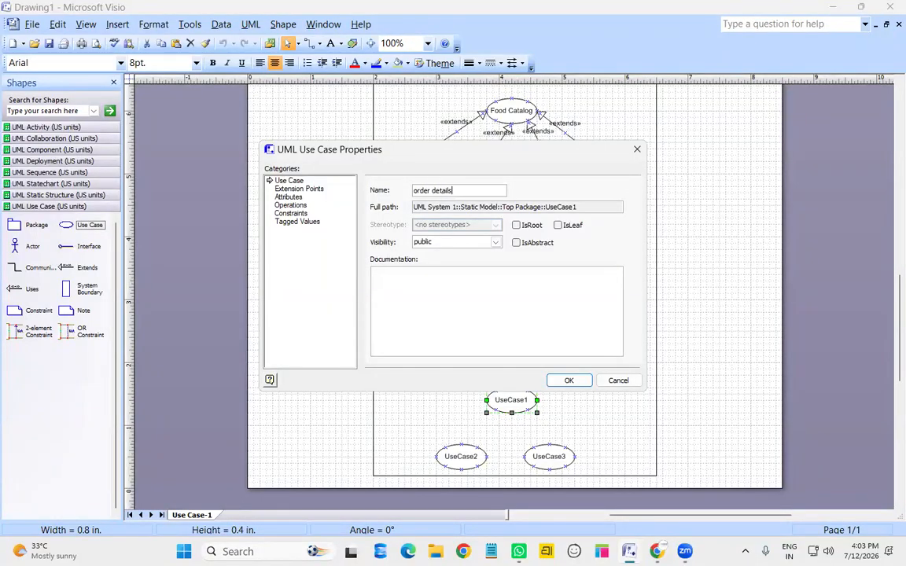
{"action": "key", "text": "Return"}
{"action": "left_click", "coordinate": [460, 462]}
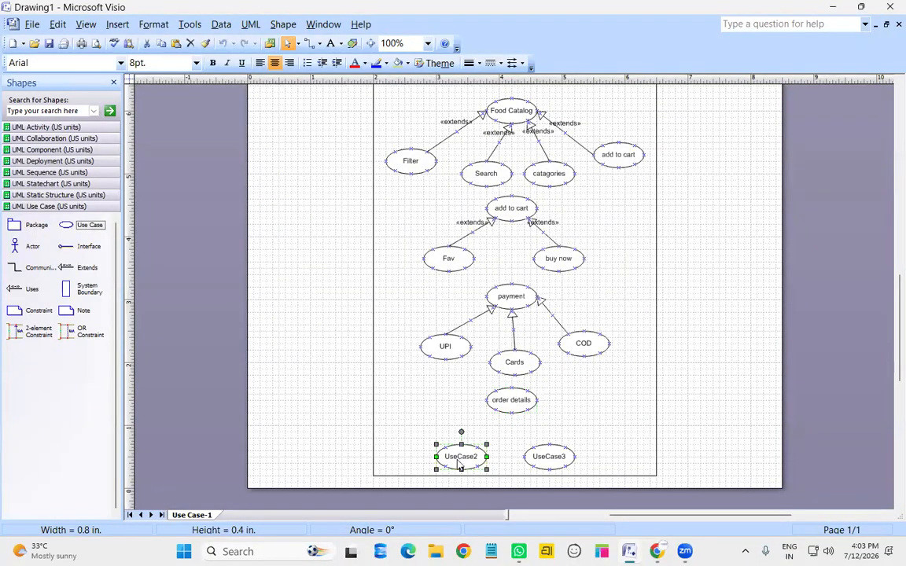
{"action": "double_click", "coordinate": [460, 464]}
{"action": "type", "text": "Em"}
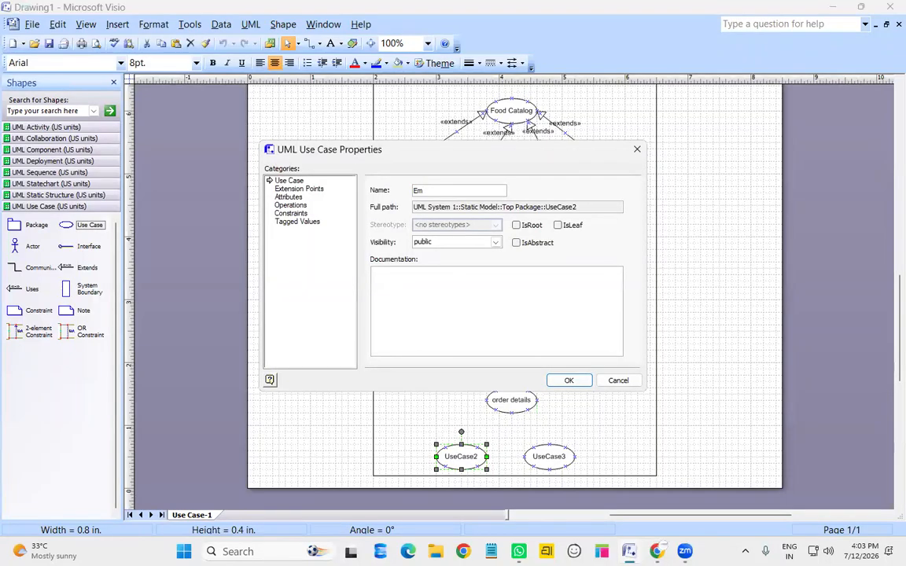
{"action": "type", "text": "ail"}
{"action": "key", "text": "Return"}
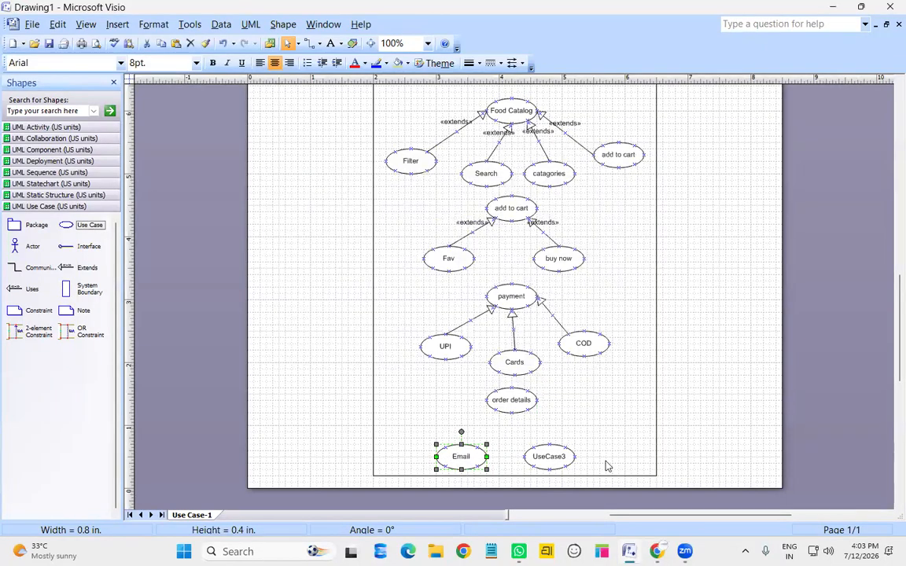
{"action": "double_click", "coordinate": [560, 455]}
{"action": "type", "text": "mobile n"}
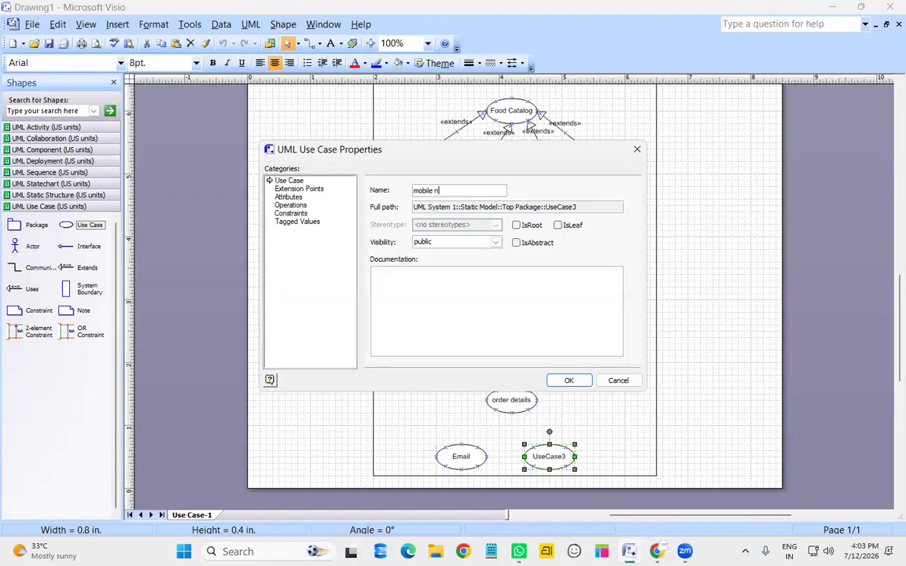
{"action": "type", "text": "o"}
{"action": "key", "text": "Return"}
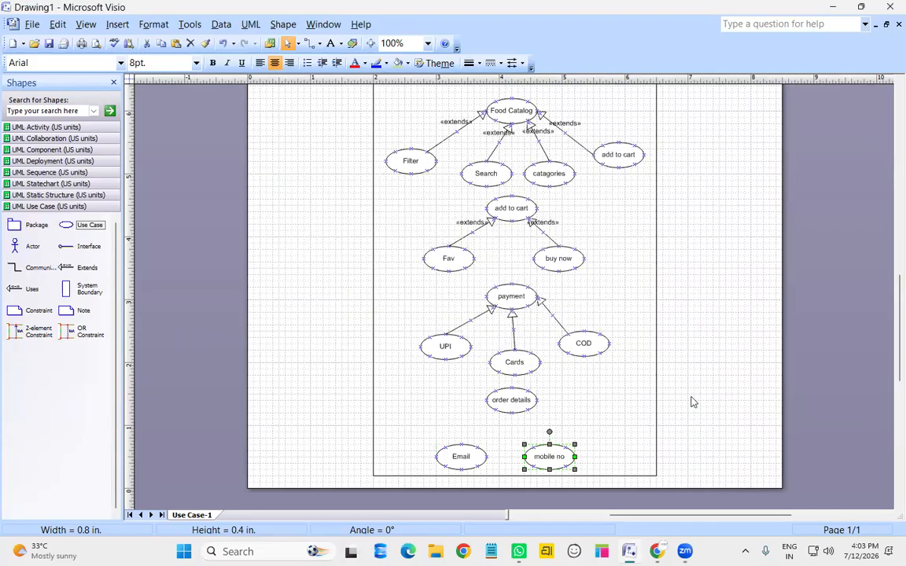
{"action": "left_click", "coordinate": [669, 455]}
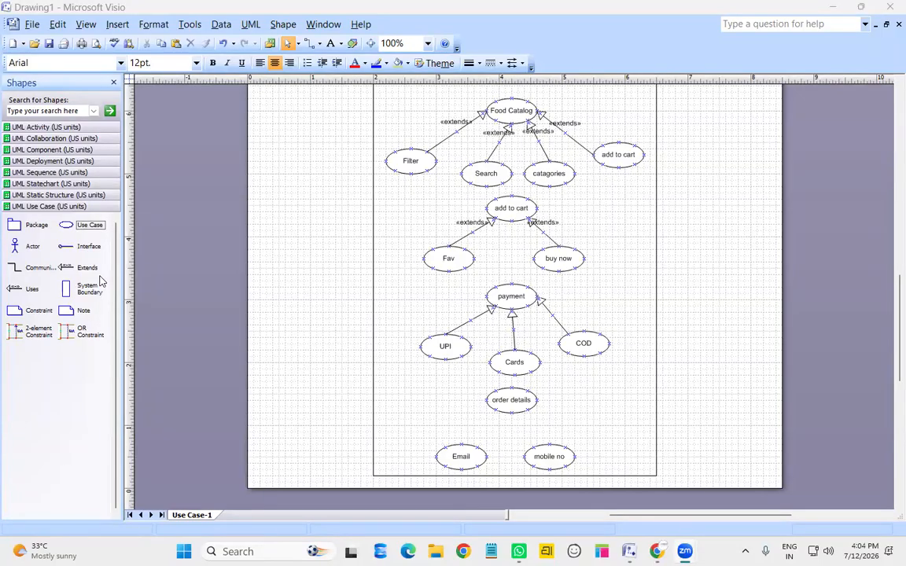
Add «uses» connectors from order details to Email and to mobile no
{"action": "left_click", "coordinate": [29, 299]}
{"action": "left_click_drag", "start_coordinate": [27, 289], "coordinate": [497, 410]}
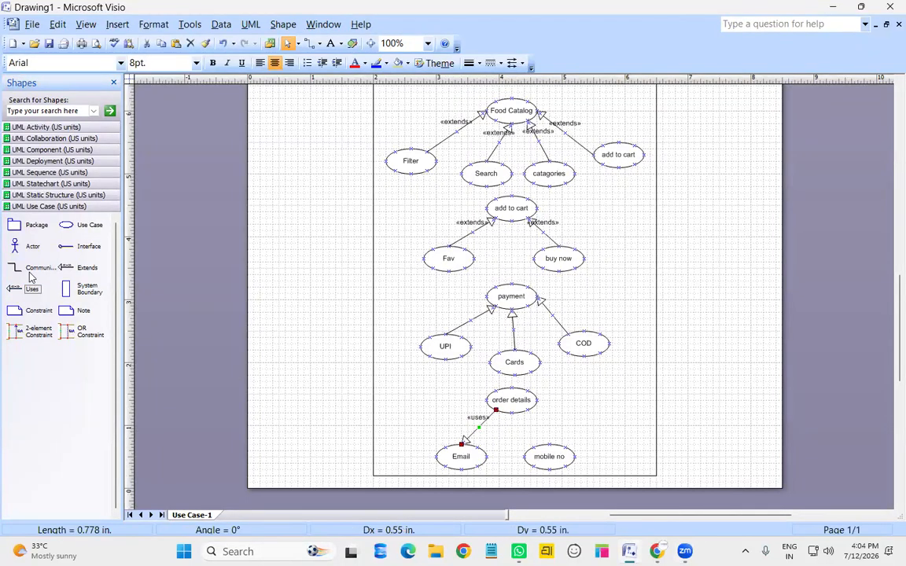
{"action": "left_click_drag", "start_coordinate": [31, 290], "coordinate": [532, 405]}
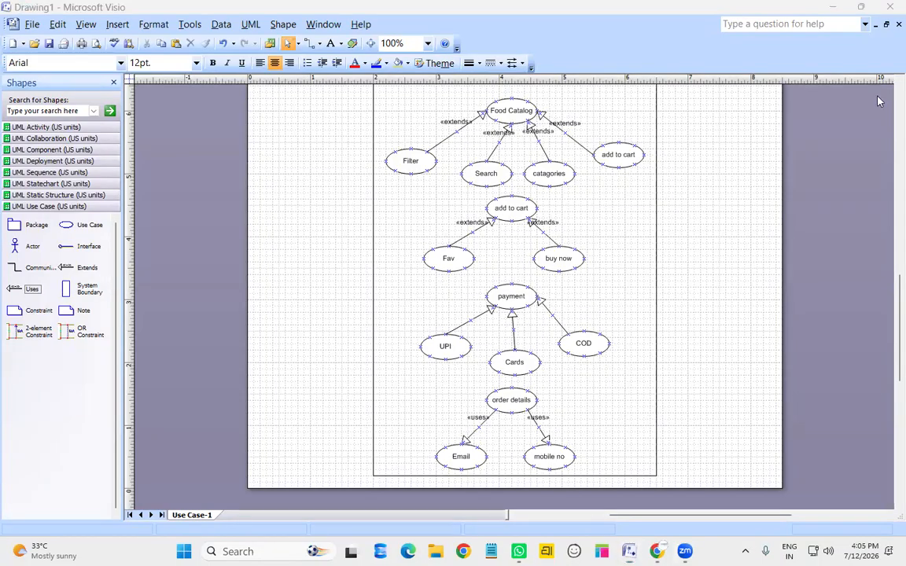
Scroll back up to the top of the RUCHI APP diagram with the actors and Register
{"action": "scroll", "coordinate": [648, 218], "scroll_direction": "up", "scroll_amount": 5}
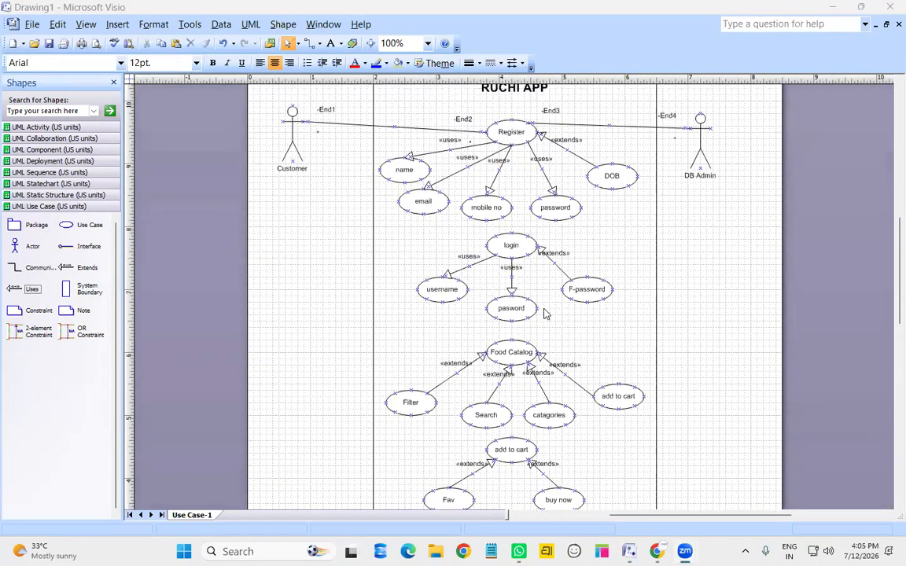
{"action": "scroll", "coordinate": [591, 354], "scroll_direction": "down", "scroll_amount": 2}
{"action": "scroll", "coordinate": [592, 356], "scroll_direction": "up", "scroll_amount": 2}
{"action": "scroll", "coordinate": [487, 332], "scroll_direction": "down", "scroll_amount": 1}
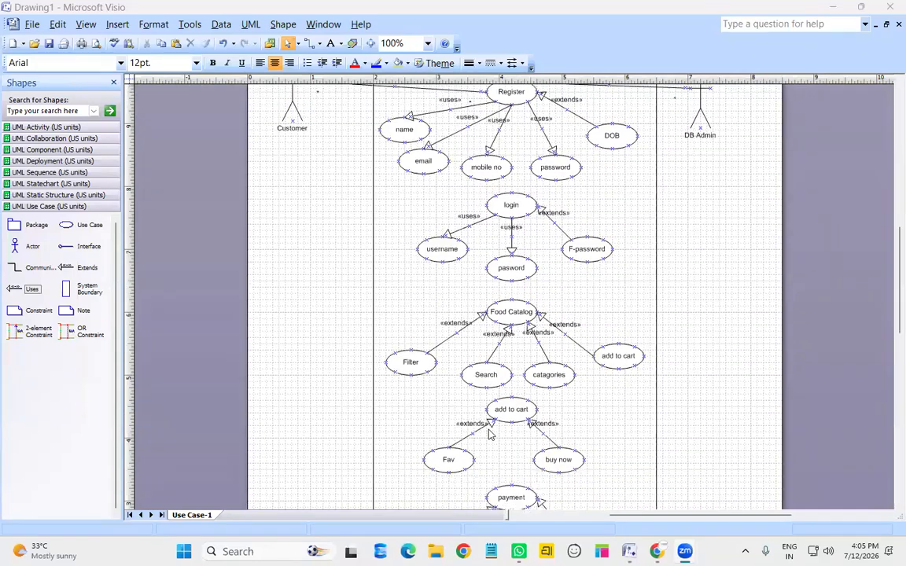
{"action": "scroll", "coordinate": [527, 269], "scroll_direction": "up", "scroll_amount": 1}
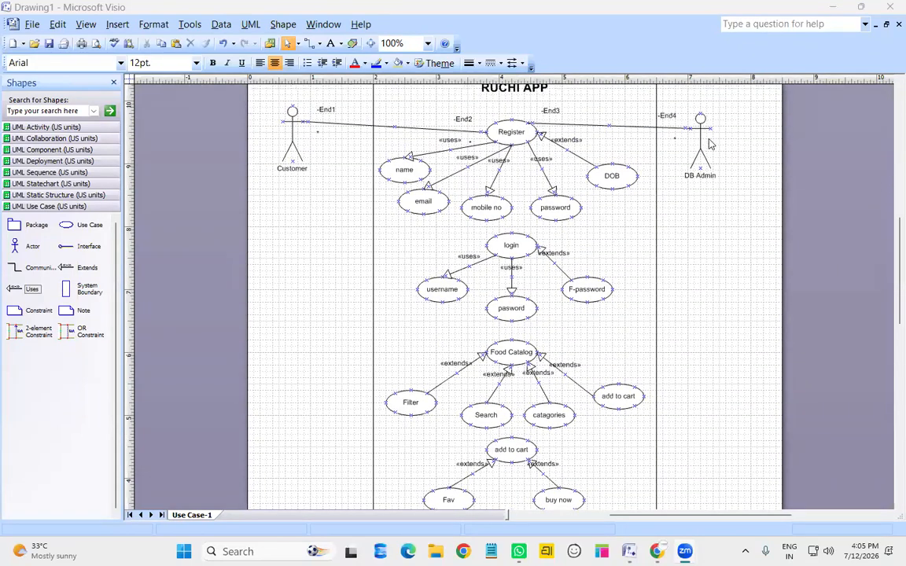
Link Customer to login with a right-angled association glued to login's left side
{"action": "mouse_move", "coordinate": [31, 271]}
{"action": "left_mouse_down"}
{"action": "mouse_move", "coordinate": [271, 201]}
{"action": "mouse_move", "coordinate": [309, 148]}
{"action": "mouse_move", "coordinate": [307, 130]}
{"action": "left_mouse_up"}
{"action": "left_click_drag", "start_coordinate": [342, 161], "coordinate": [448, 339]}
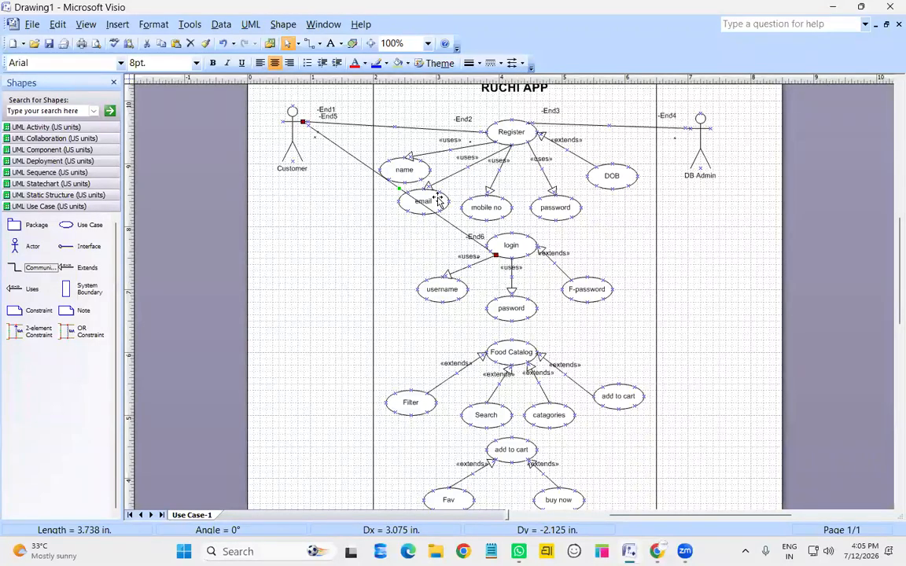
{"action": "right_click", "coordinate": [352, 160]}
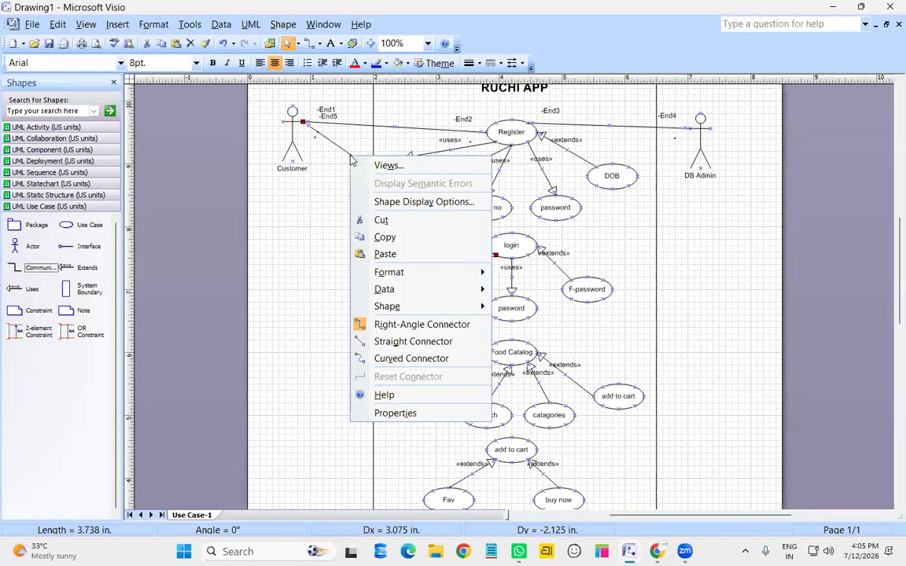
{"action": "left_click", "coordinate": [408, 325]}
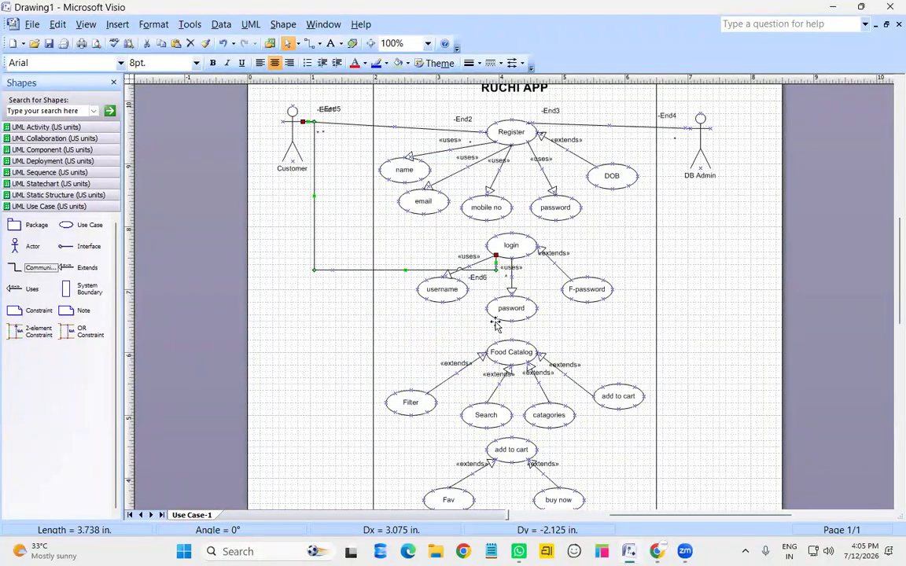
{"action": "left_click_drag", "start_coordinate": [490, 267], "coordinate": [486, 246]}
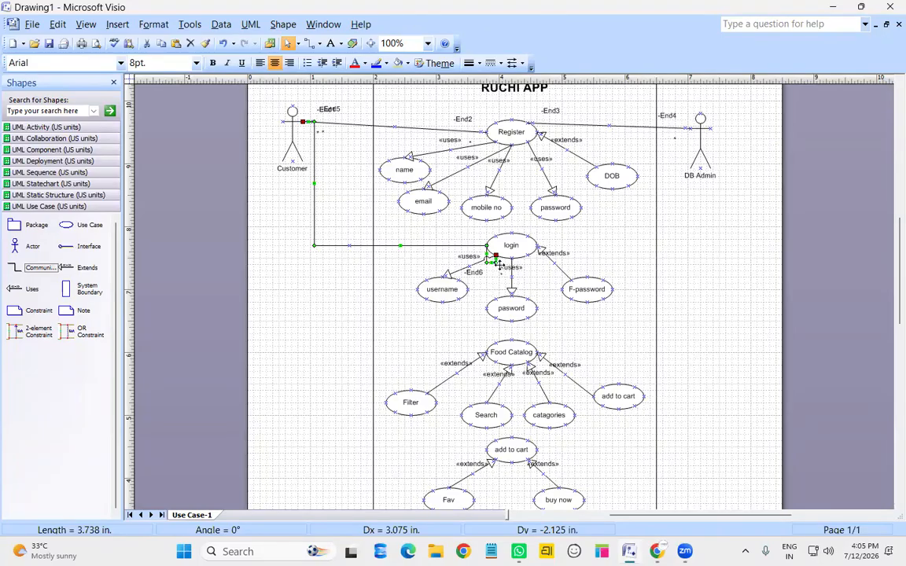
{"action": "left_click_drag", "start_coordinate": [494, 256], "coordinate": [487, 246]}
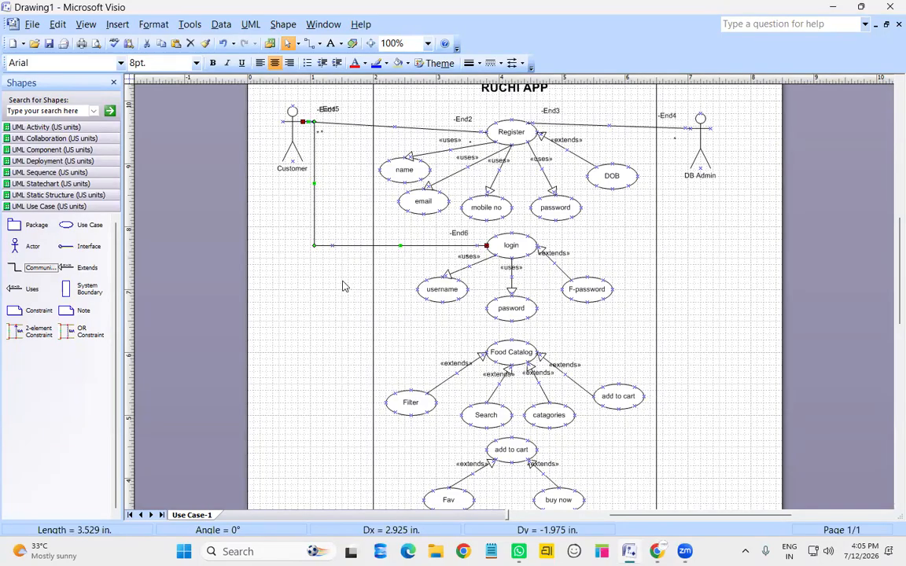
Add a right-angled association from Customer to Food Catalog
{"action": "left_click_drag", "start_coordinate": [35, 267], "coordinate": [347, 161]}
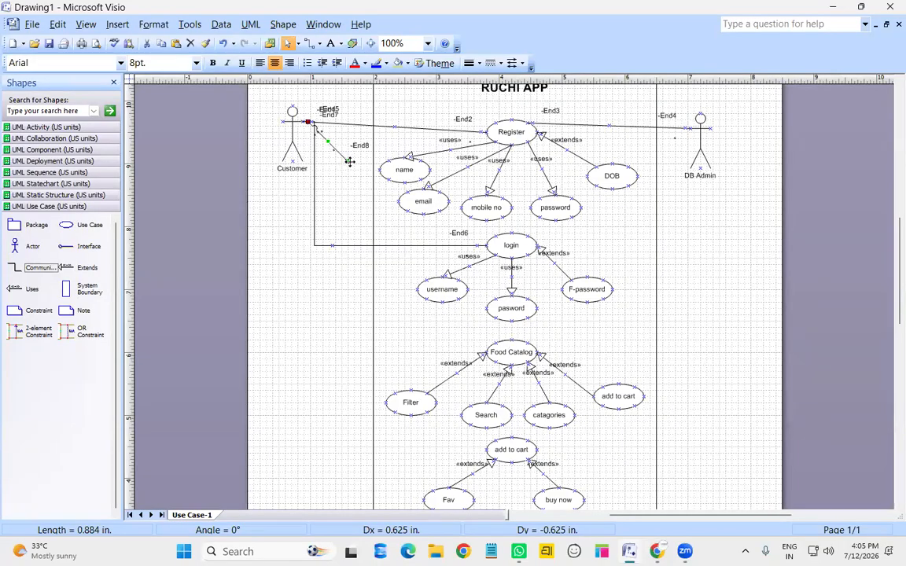
{"action": "mouse_move", "coordinate": [349, 161]}
{"action": "left_mouse_down"}
{"action": "mouse_move", "coordinate": [358, 234]}
{"action": "mouse_move", "coordinate": [487, 351]}
{"action": "left_mouse_up"}
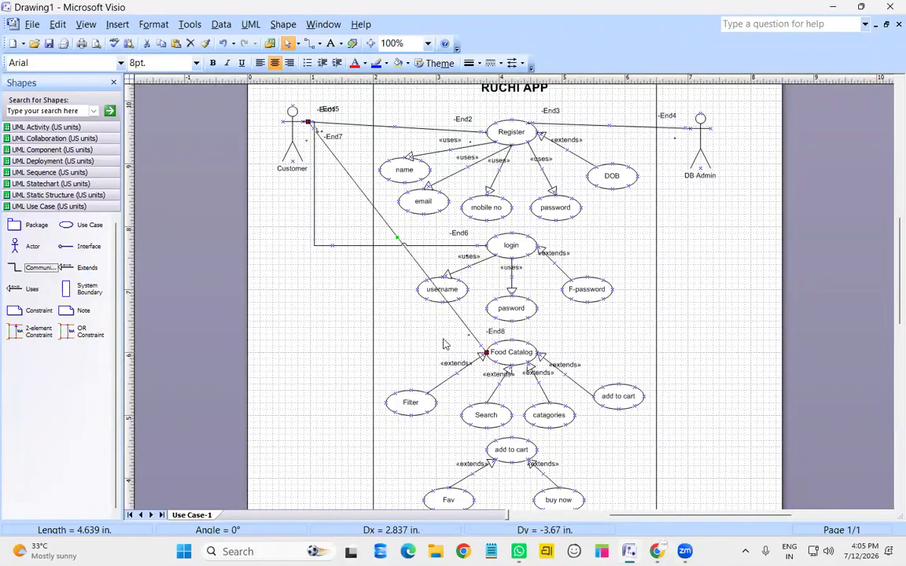
{"action": "right_click", "coordinate": [385, 228]}
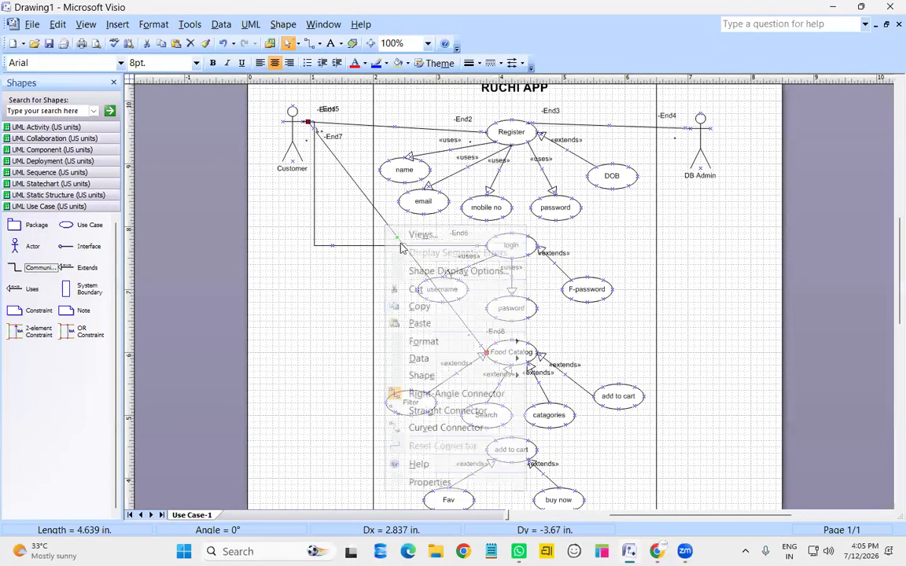
{"action": "left_click", "coordinate": [448, 394]}
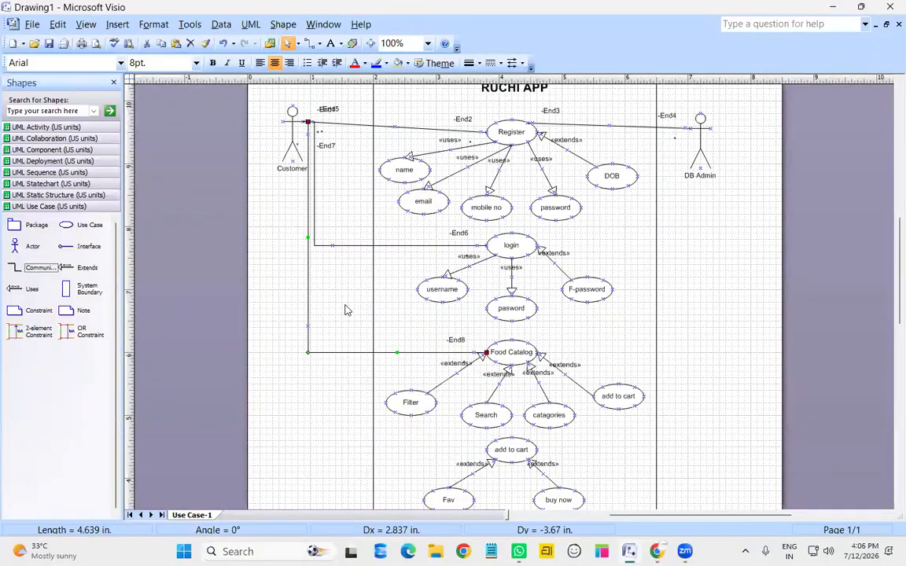
{"action": "left_click", "coordinate": [277, 276]}
Add a right-angled association from Customer to the lower add to cart use case
{"action": "left_click_drag", "start_coordinate": [22, 271], "coordinate": [486, 450]}
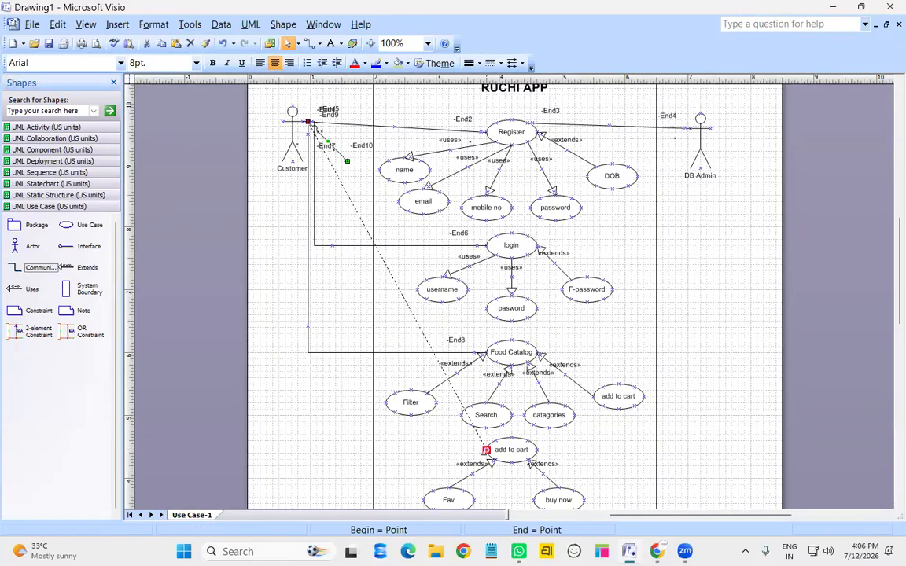
{"action": "right_click", "coordinate": [389, 272]}
{"action": "left_click", "coordinate": [456, 174]}
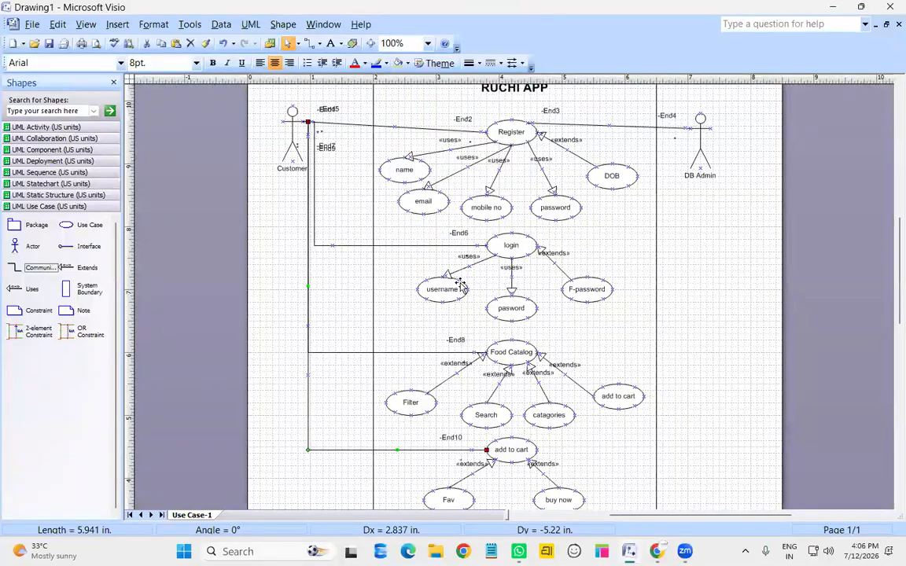
{"action": "scroll", "coordinate": [503, 315], "scroll_direction": "down", "scroll_amount": 2}
{"action": "scroll", "coordinate": [550, 337], "scroll_direction": "up", "scroll_amount": 3}
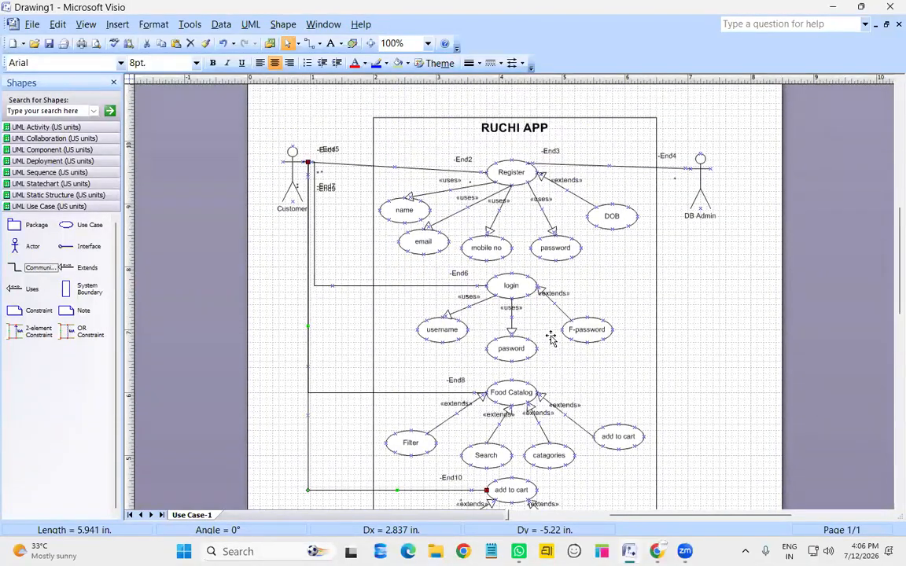
{"action": "scroll", "coordinate": [550, 337], "scroll_direction": "down", "scroll_amount": 1}
Link DB Admin to login with a right-angled association line
{"action": "left_click_drag", "start_coordinate": [41, 267], "coordinate": [528, 236]}
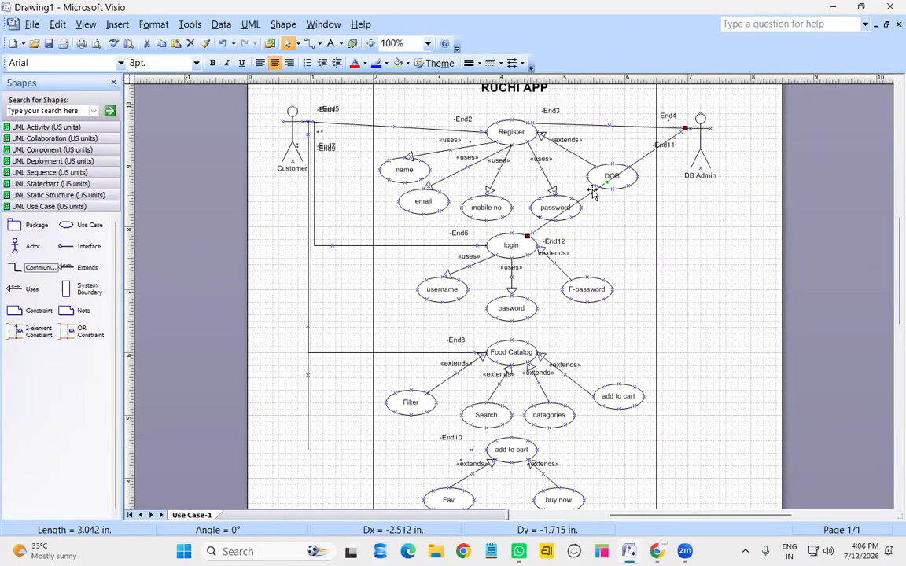
{"action": "right_click", "coordinate": [594, 192]}
{"action": "left_click", "coordinate": [647, 360]}
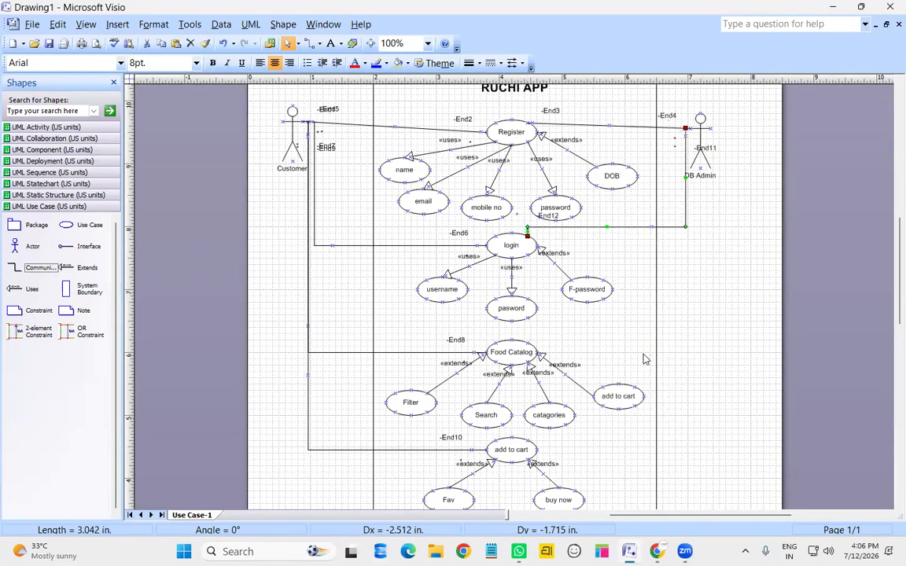
Add a right-angled association from DB Admin to Food Catalog
{"action": "left_click_drag", "start_coordinate": [38, 267], "coordinate": [538, 352]}
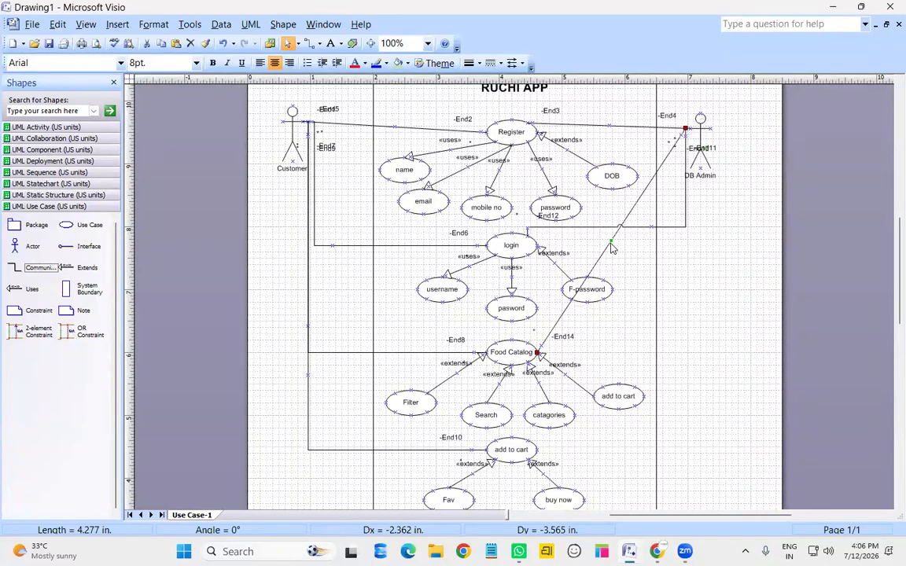
{"action": "right_click", "coordinate": [611, 243]}
{"action": "left_click", "coordinate": [630, 411]}
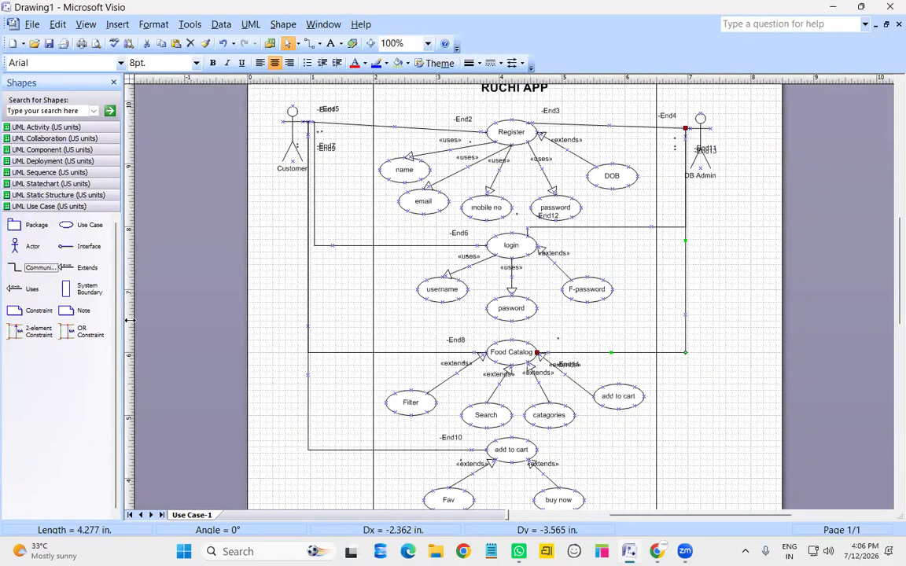
{"action": "scroll", "coordinate": [390, 281], "scroll_direction": "down", "scroll_amount": 1}
{"action": "scroll", "coordinate": [418, 315], "scroll_direction": "up", "scroll_amount": 1}
Add a right-angled association from DB Admin to the lower add to cart use case
{"action": "mouse_move", "coordinate": [39, 268]}
{"action": "left_mouse_down"}
{"action": "mouse_move", "coordinate": [700, 145]}
{"action": "mouse_move", "coordinate": [685, 133]}
{"action": "left_mouse_up"}
{"action": "left_click_drag", "start_coordinate": [726, 168], "coordinate": [537, 450]}
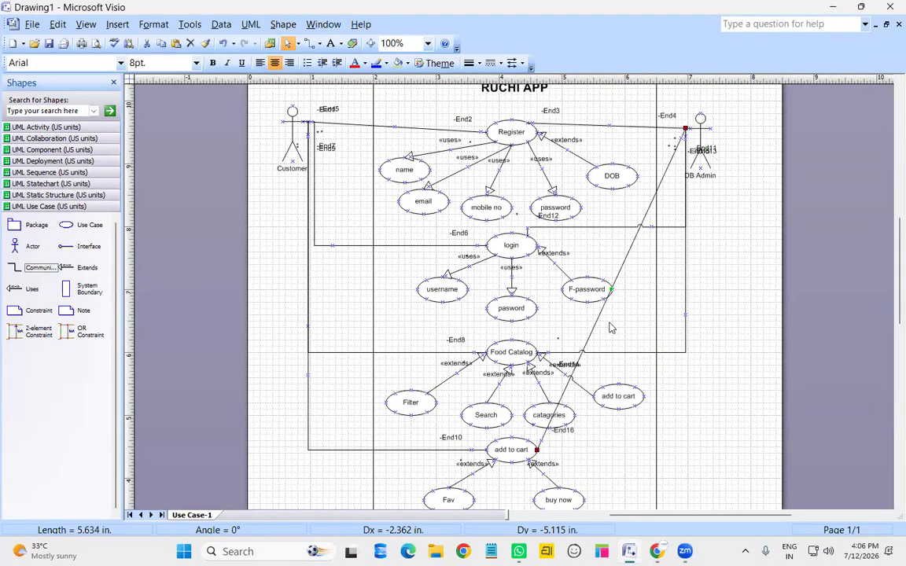
{"action": "right_click", "coordinate": [621, 267]}
{"action": "left_click", "coordinate": [652, 433]}
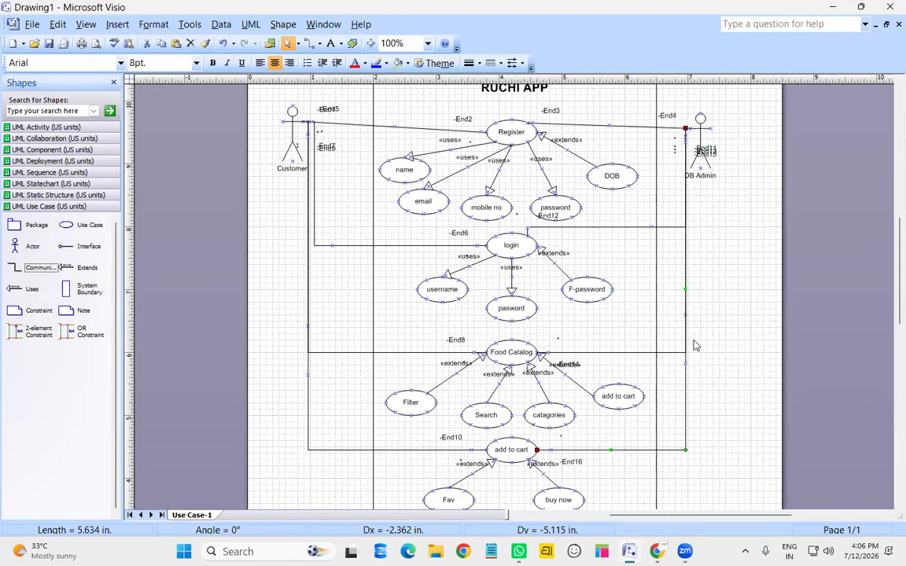
{"action": "scroll", "coordinate": [695, 344], "scroll_direction": "down", "scroll_amount": 3}
{"action": "scroll", "coordinate": [695, 344], "scroll_direction": "down", "scroll_amount": 3}
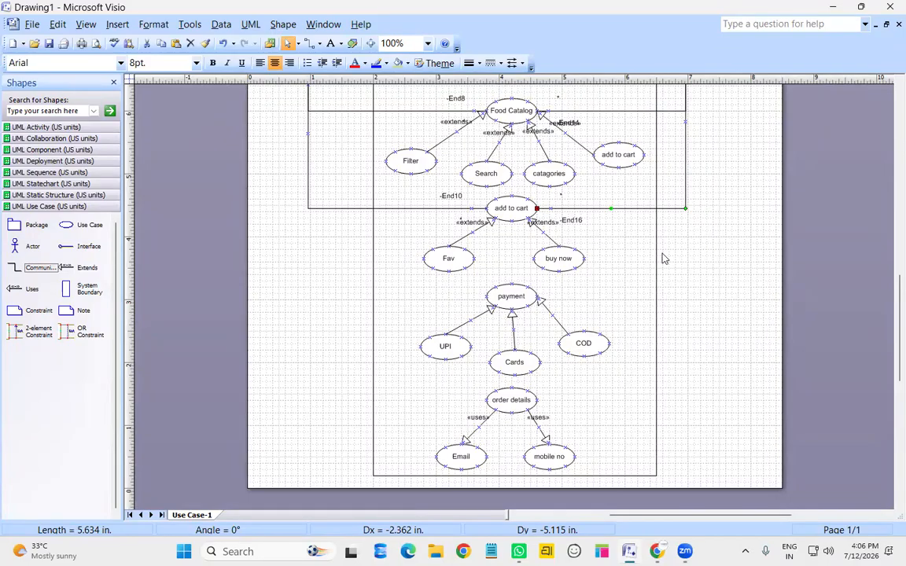
Add an actor named payment gateway right of the boundary and connect it to payment
{"action": "left_click_drag", "start_coordinate": [16, 243], "coordinate": [717, 292]}
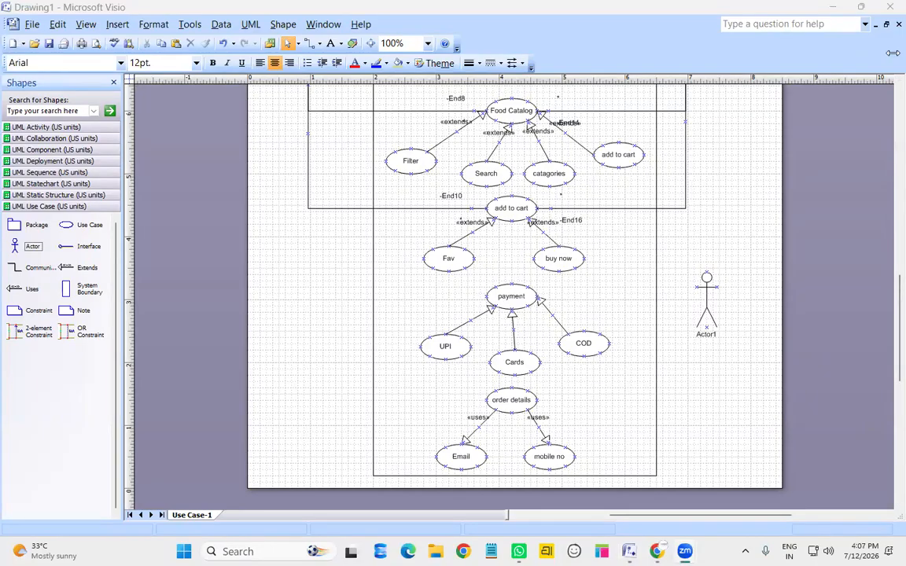
{"action": "left_click", "coordinate": [714, 326]}
{"action": "double_click", "coordinate": [714, 326]}
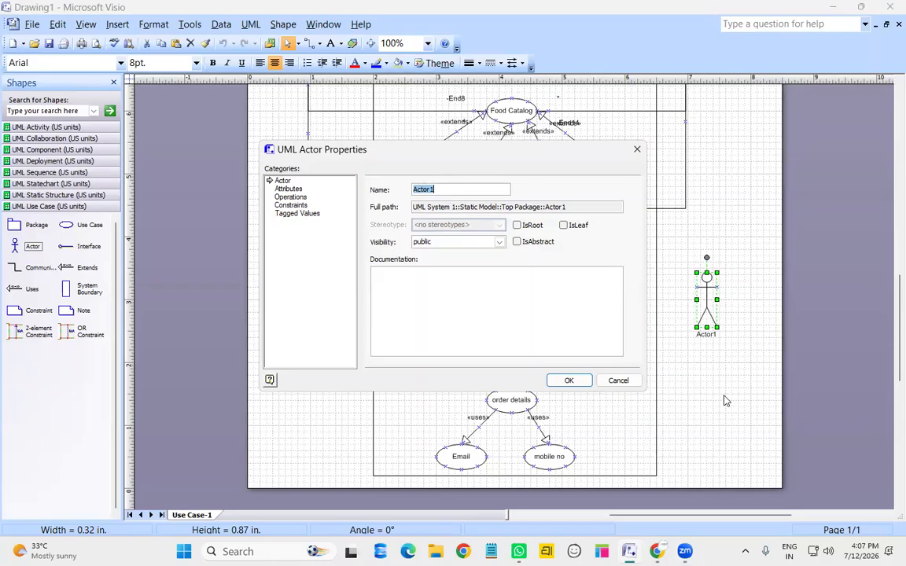
{"action": "type", "text": "payment gateway"}
{"action": "key", "text": "Return"}
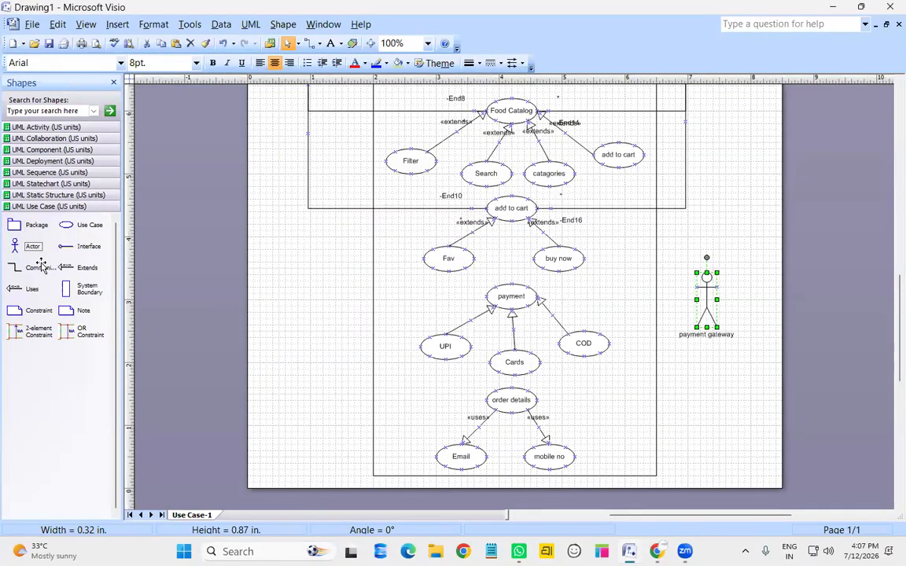
{"action": "left_click_drag", "start_coordinate": [37, 267], "coordinate": [697, 287]}
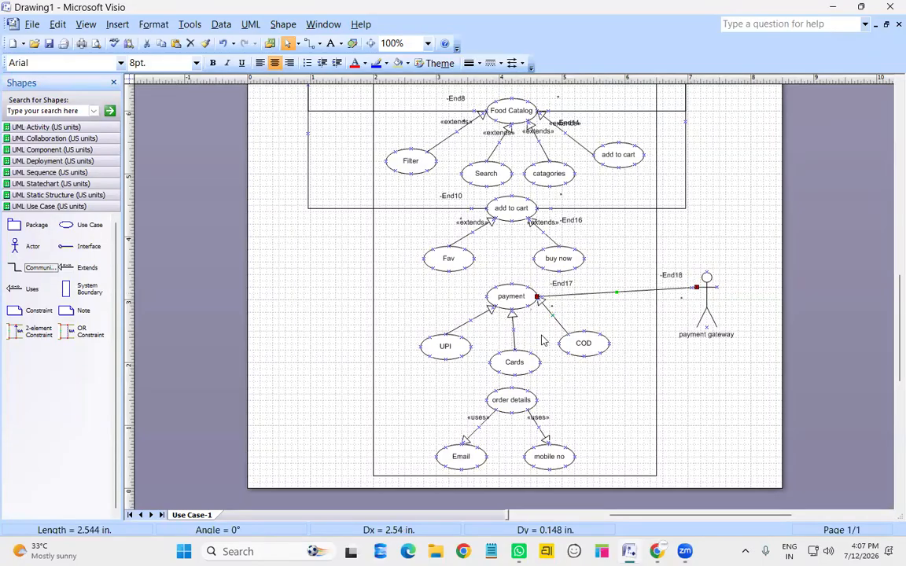
Link Customer to the payment use case with a right-angled association
{"action": "scroll", "coordinate": [541, 340], "scroll_direction": "up", "scroll_amount": 5}
{"action": "mouse_move", "coordinate": [38, 269]}
{"action": "left_mouse_down"}
{"action": "mouse_move", "coordinate": [306, 180]}
{"action": "mouse_move", "coordinate": [329, 202]}
{"action": "mouse_move", "coordinate": [326, 182]}
{"action": "mouse_move", "coordinate": [348, 206]}
{"action": "mouse_move", "coordinate": [448, 515]}
{"action": "mouse_move", "coordinate": [501, 485]}
{"action": "mouse_move", "coordinate": [554, 494]}
{"action": "mouse_move", "coordinate": [501, 485]}
{"action": "mouse_move", "coordinate": [505, 496]}
{"action": "mouse_move", "coordinate": [487, 478]}
{"action": "left_mouse_up"}
{"action": "left_click_drag", "start_coordinate": [438, 390], "coordinate": [438, 389]}
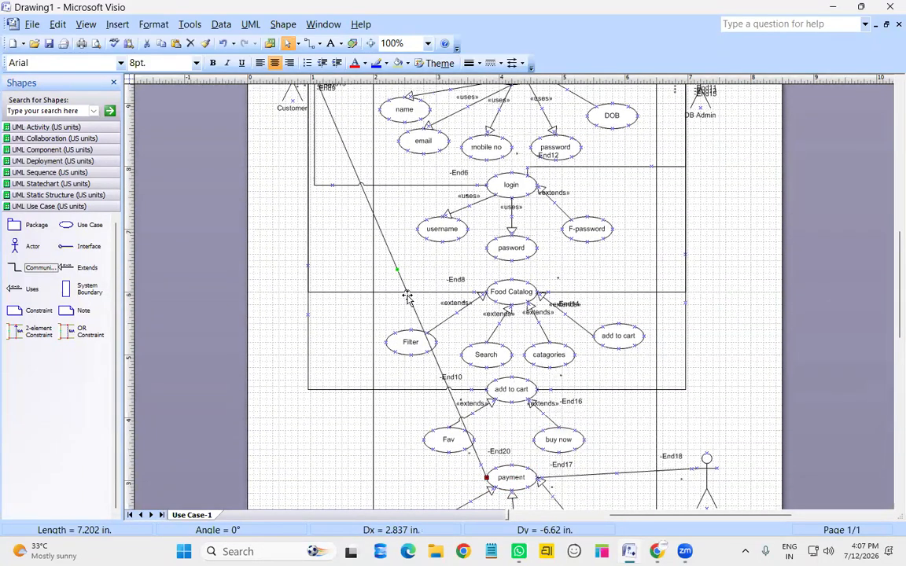
{"action": "right_click", "coordinate": [407, 296]}
{"action": "left_click", "coordinate": [456, 194]}
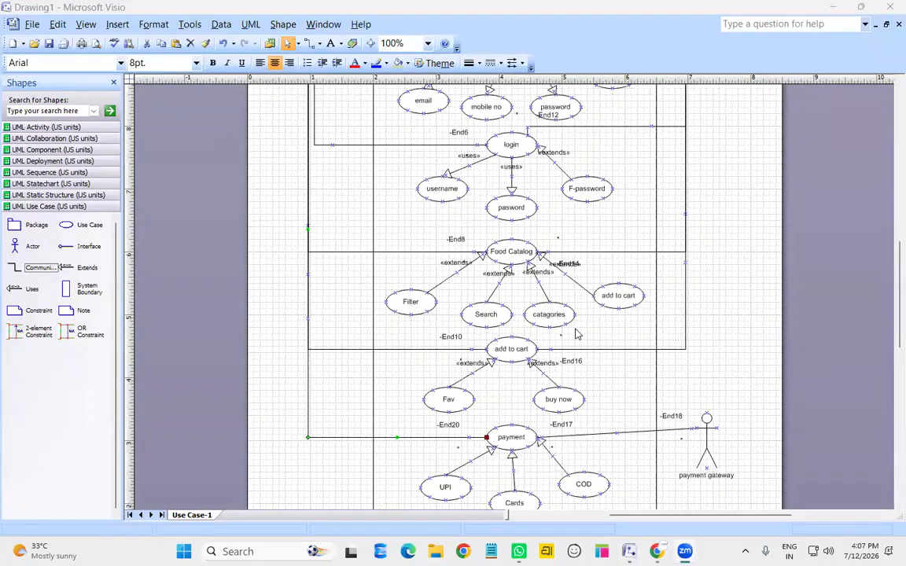
Add a right-angled Customer–order details association and place a new actor below payment gateway
{"action": "scroll", "coordinate": [614, 354], "scroll_direction": "down", "scroll_amount": 2}
{"action": "scroll", "coordinate": [177, 276], "scroll_direction": "down", "scroll_amount": 2}
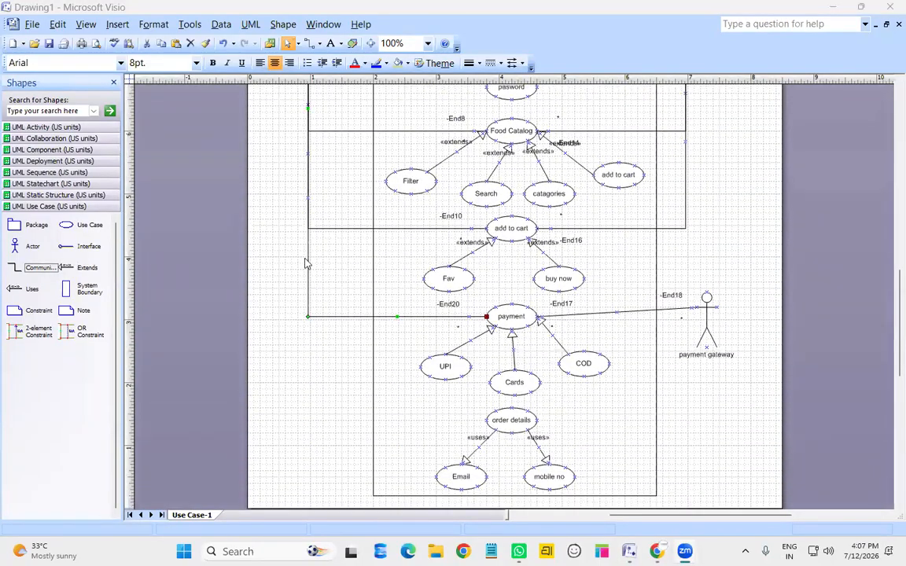
{"action": "scroll", "coordinate": [279, 238], "scroll_direction": "up", "scroll_amount": 6}
{"action": "mouse_move", "coordinate": [36, 267]}
{"action": "left_mouse_down"}
{"action": "mouse_move", "coordinate": [336, 160]}
{"action": "mouse_move", "coordinate": [351, 185]}
{"action": "mouse_move", "coordinate": [358, 279]}
{"action": "mouse_move", "coordinate": [479, 517]}
{"action": "mouse_move", "coordinate": [507, 504]}
{"action": "mouse_move", "coordinate": [461, 441]}
{"action": "mouse_move", "coordinate": [486, 440]}
{"action": "left_mouse_up"}
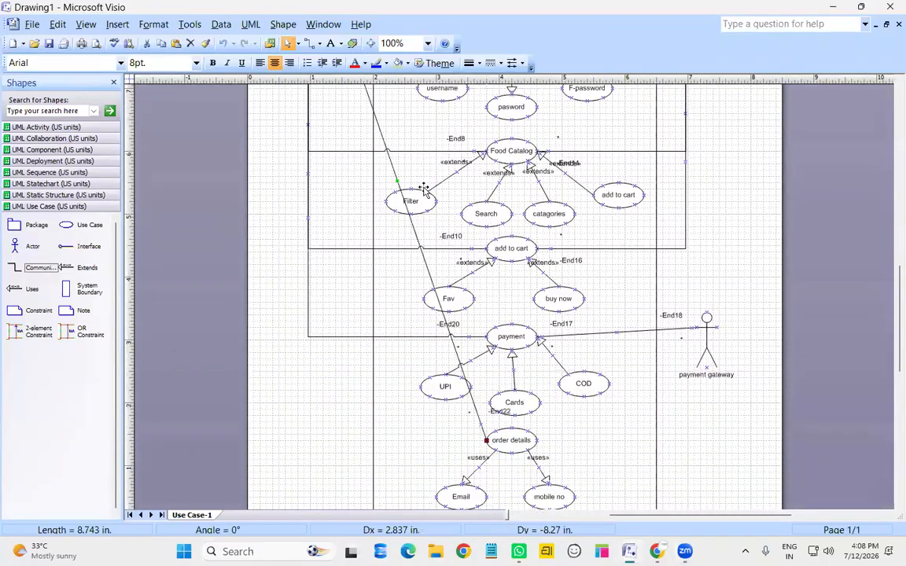
{"action": "right_click", "coordinate": [410, 234]}
{"action": "left_click", "coordinate": [463, 398]}
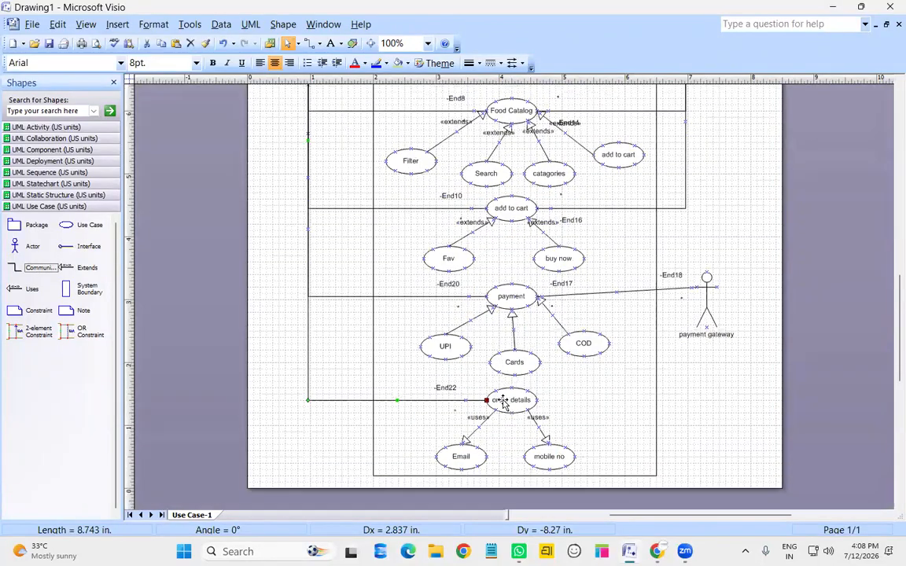
{"action": "scroll", "coordinate": [504, 402], "scroll_direction": "down", "scroll_amount": 1}
{"action": "left_click_drag", "start_coordinate": [29, 249], "coordinate": [701, 363]}
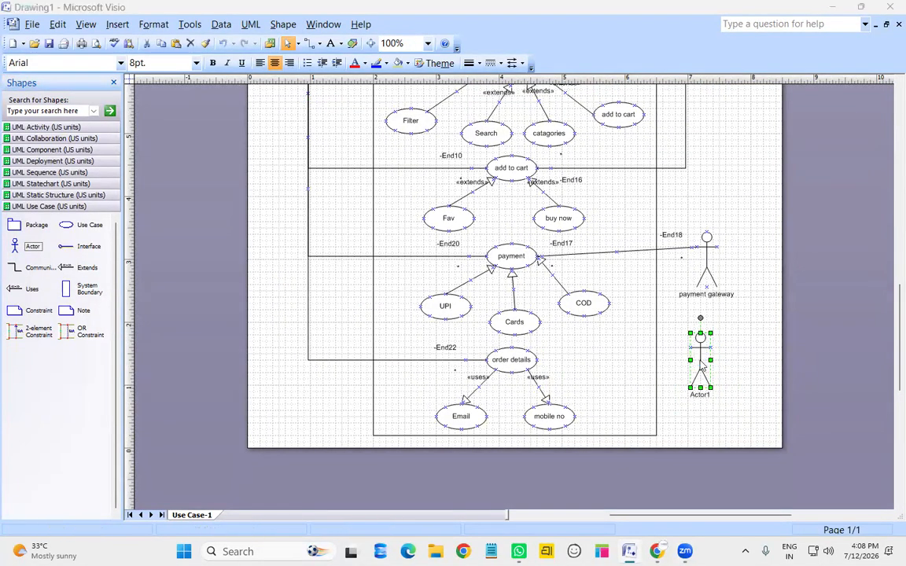
Rename Actor1 to delivery head and connect it to order details
{"action": "double_click", "coordinate": [701, 363]}
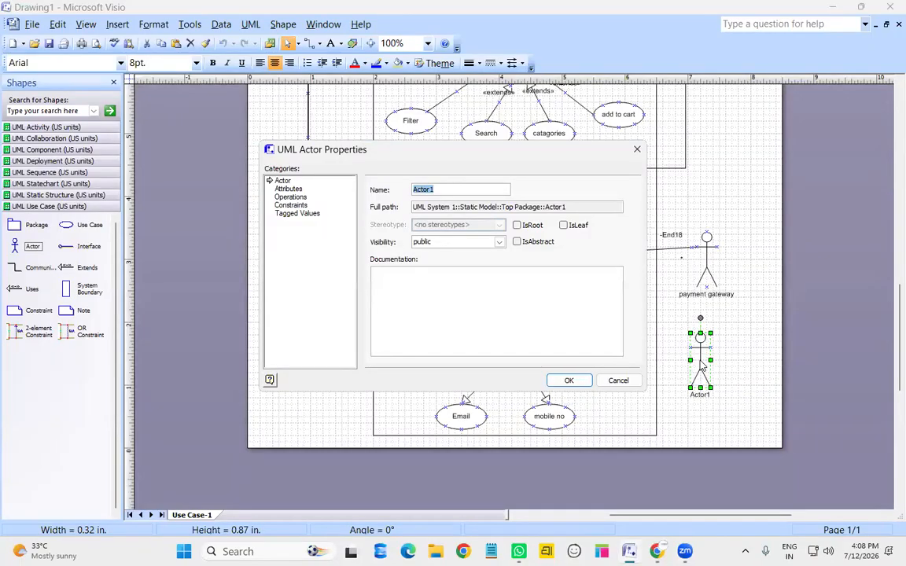
{"action": "type", "text": "deliver "}
{"action": "type", "text": " head"}
{"action": "key", "text": "Return"}
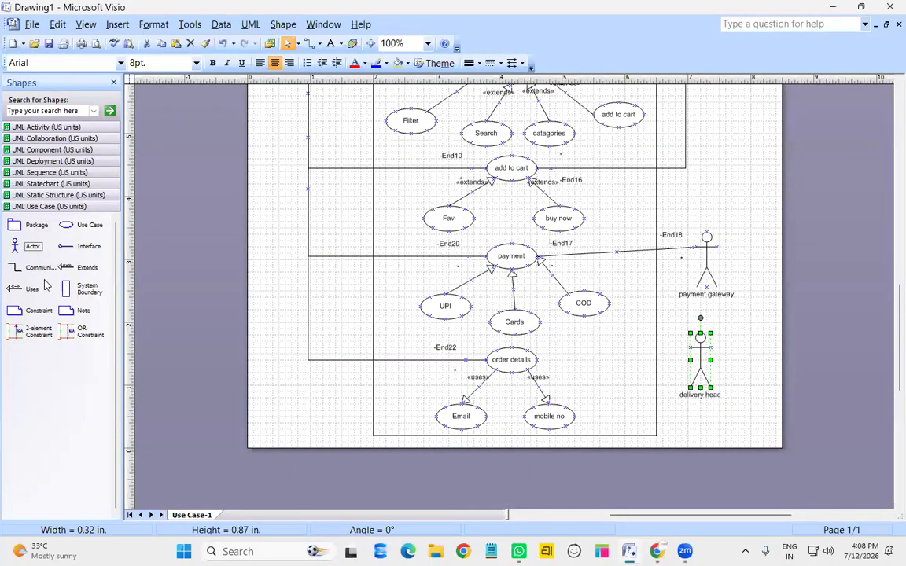
{"action": "left_click_drag", "start_coordinate": [44, 272], "coordinate": [690, 348]}
{"action": "left_click", "coordinate": [751, 366]}
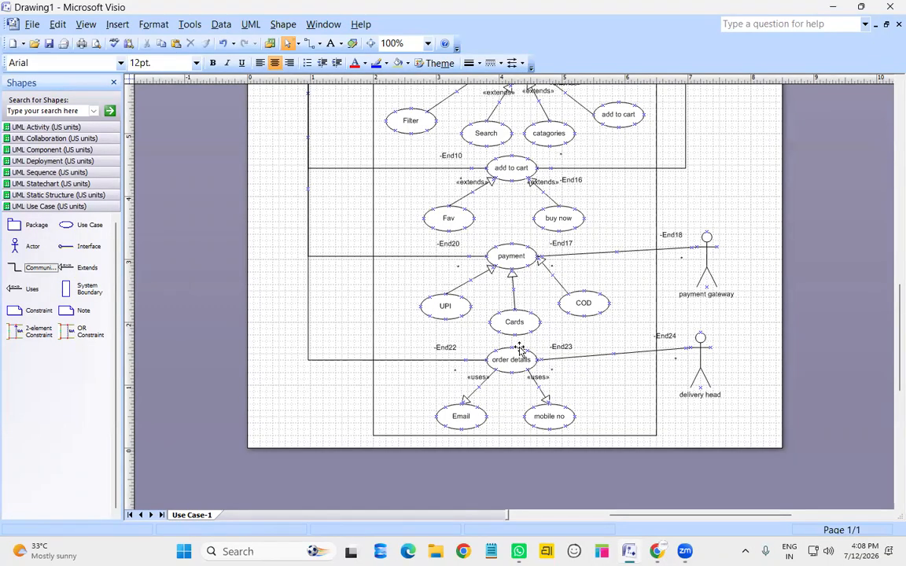
{"action": "scroll", "coordinate": [620, 324], "scroll_direction": "up", "scroll_amount": 1}
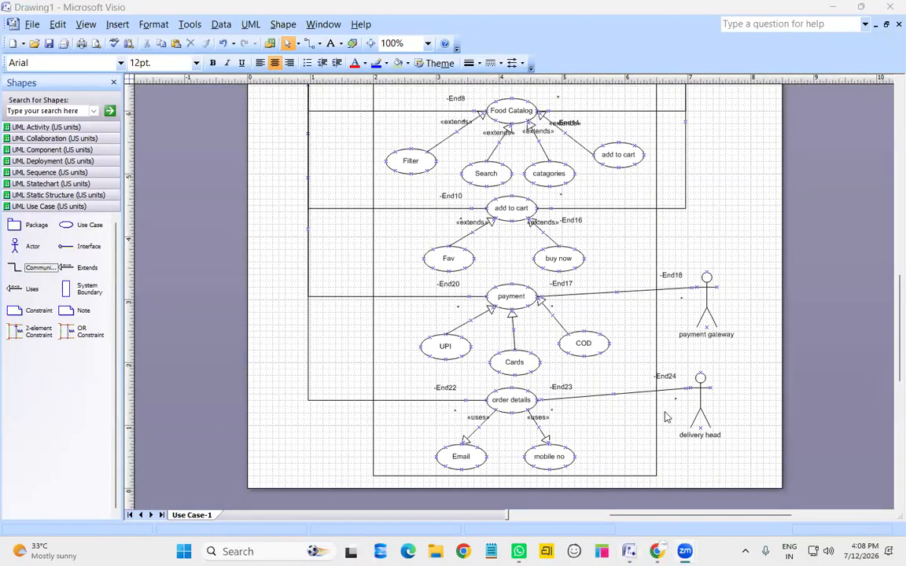
{"action": "scroll", "coordinate": [665, 417], "scroll_direction": "up", "scroll_amount": 10}
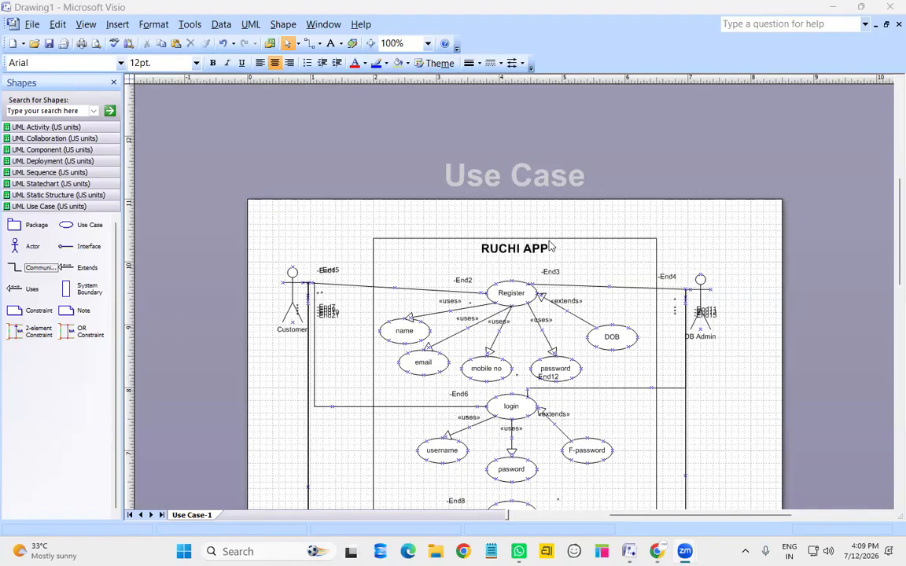
{"action": "scroll", "coordinate": [700, 330], "scroll_direction": "down", "scroll_amount": 1}
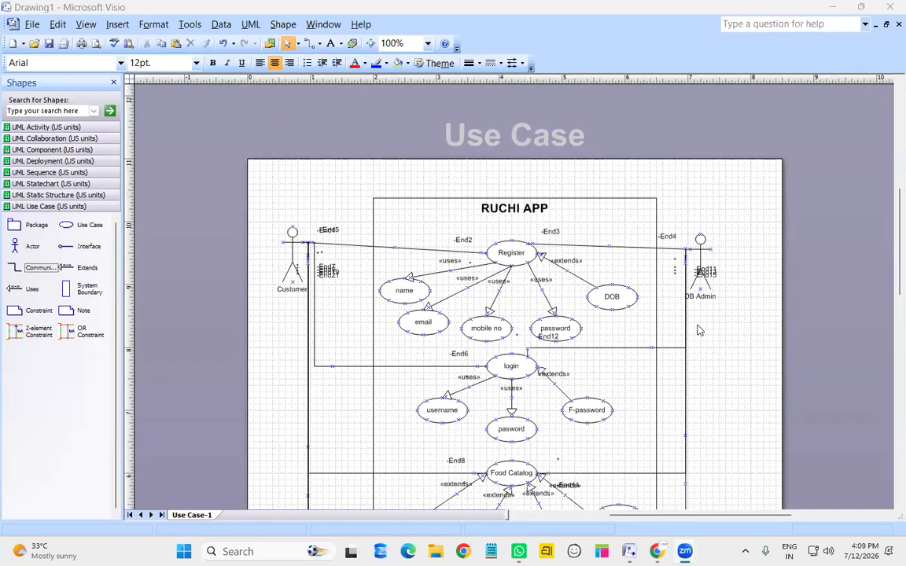
{"action": "scroll", "coordinate": [700, 330], "scroll_direction": "down", "scroll_amount": 1}
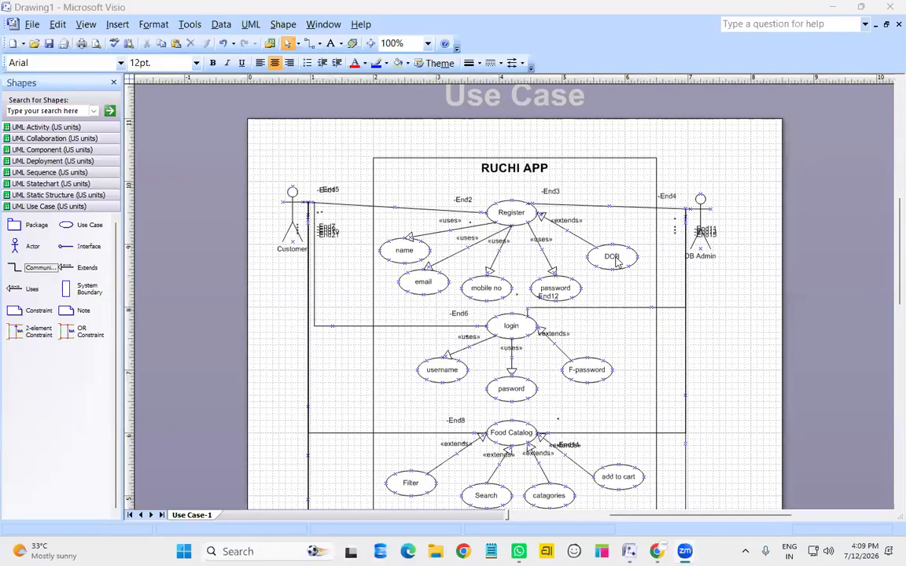
Nudge the password use case slightly upward
{"action": "left_click", "coordinate": [565, 284]}
{"action": "left_click_drag", "start_coordinate": [565, 284], "coordinate": [565, 272]}
{"action": "left_click", "coordinate": [610, 278]}
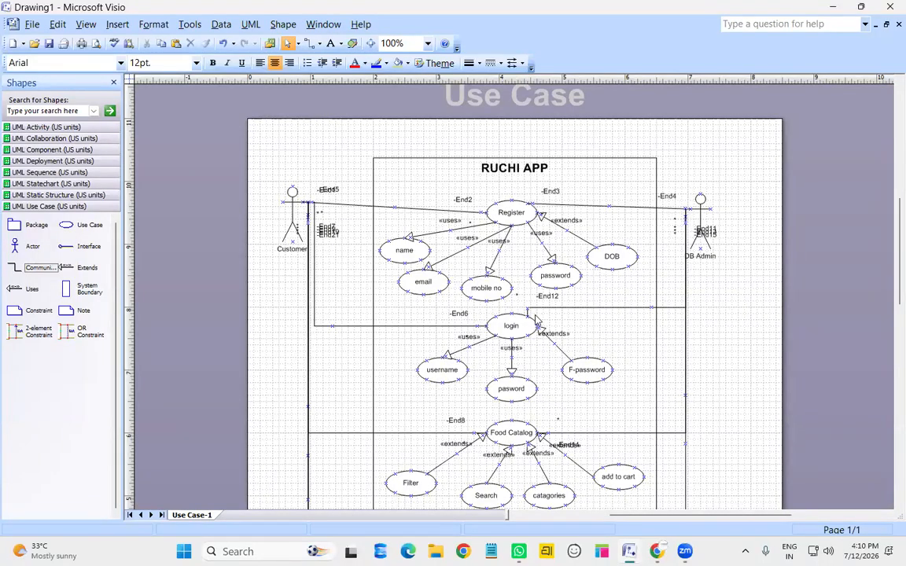
Zoom to 75% and review the whole diagram from Register down to order details
{"action": "scroll", "coordinate": [516, 332], "scroll_direction": "down", "scroll_amount": 3}
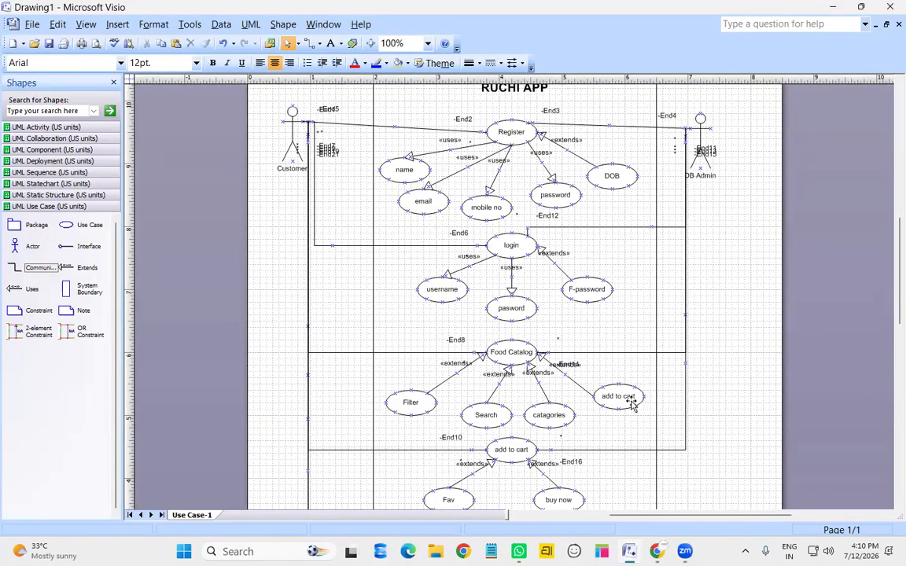
{"action": "scroll", "coordinate": [632, 403], "scroll_direction": "down", "scroll_amount": 1}
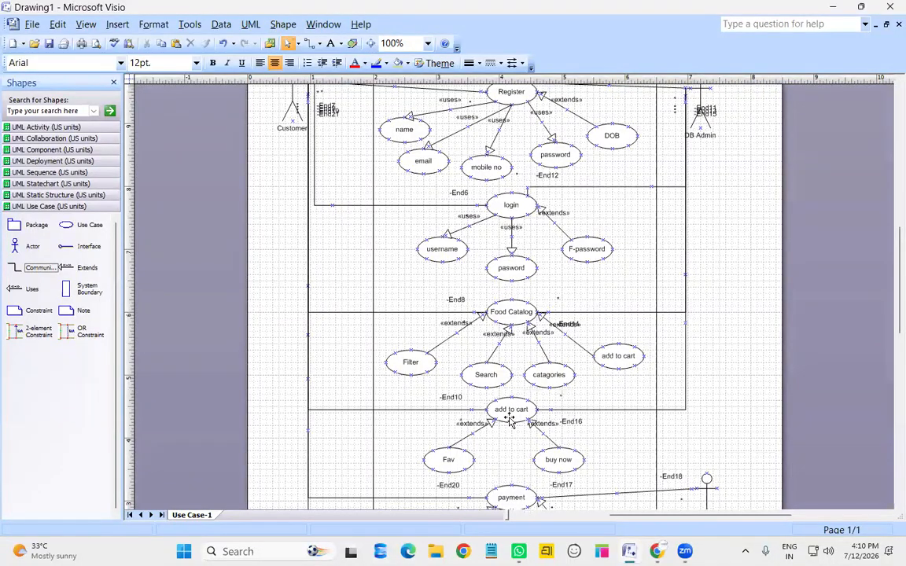
{"action": "scroll", "coordinate": [509, 421], "scroll_direction": "down", "scroll_amount": 1}
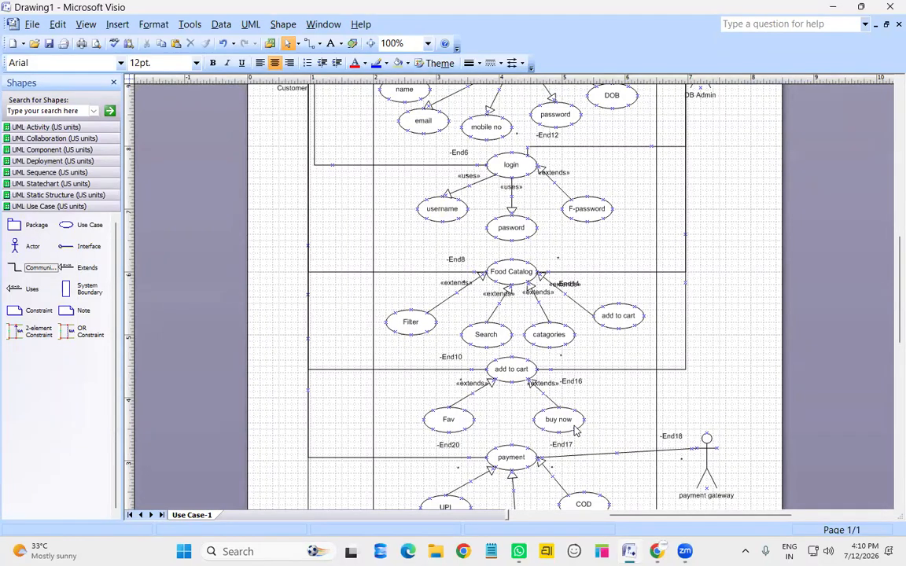
{"action": "scroll", "coordinate": [518, 386], "scroll_direction": "down", "scroll_amount": 1}
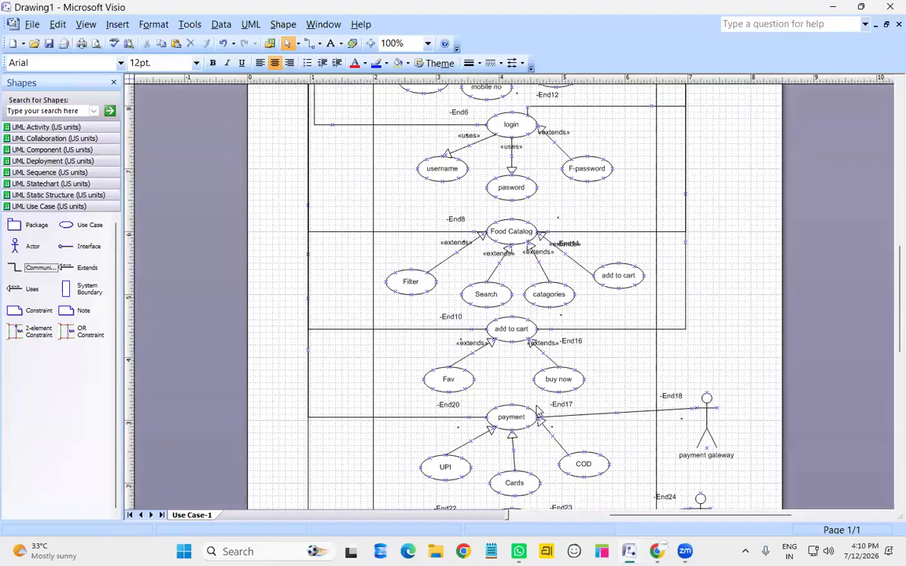
{"action": "scroll", "coordinate": [467, 383], "scroll_direction": "down", "scroll_amount": 1}
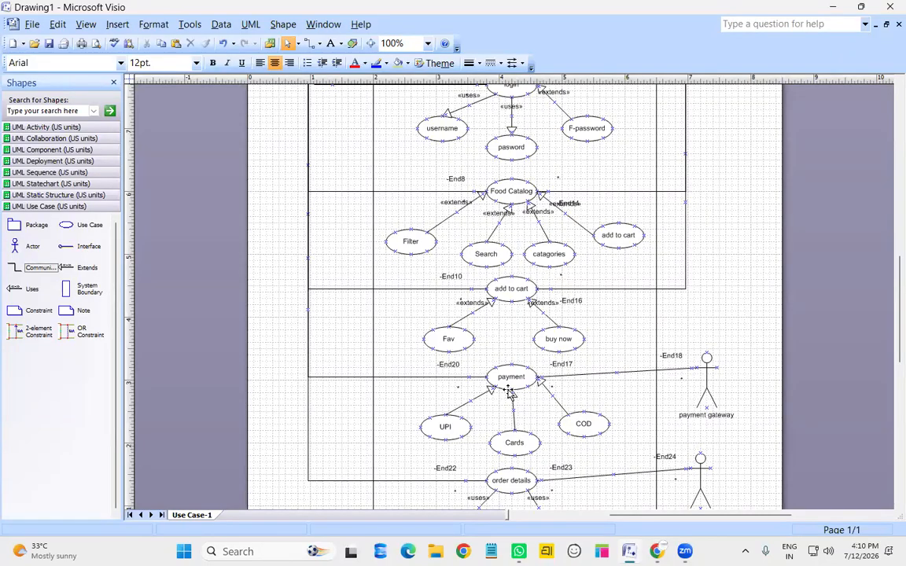
{"action": "scroll", "coordinate": [509, 393], "scroll_direction": "down", "scroll_amount": 1}
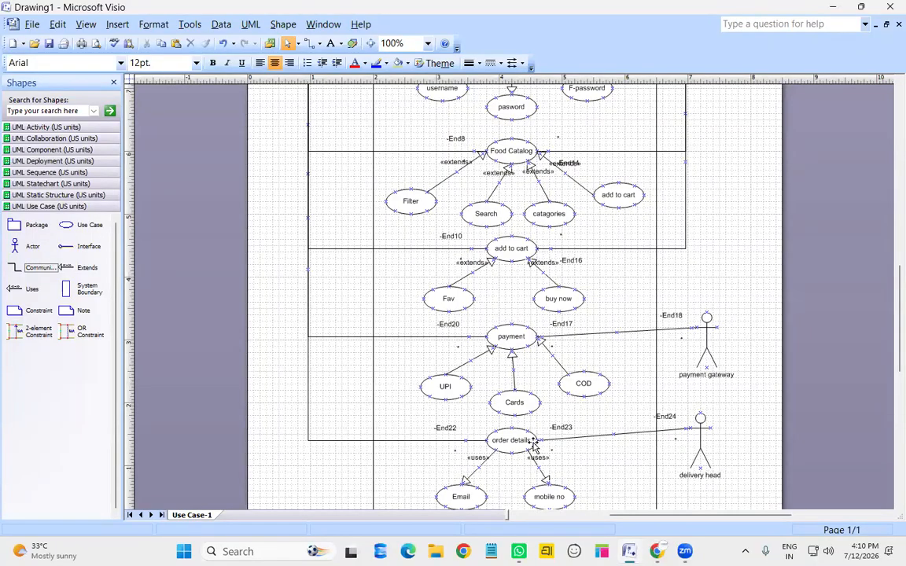
{"action": "left_click", "coordinate": [387, 43]}
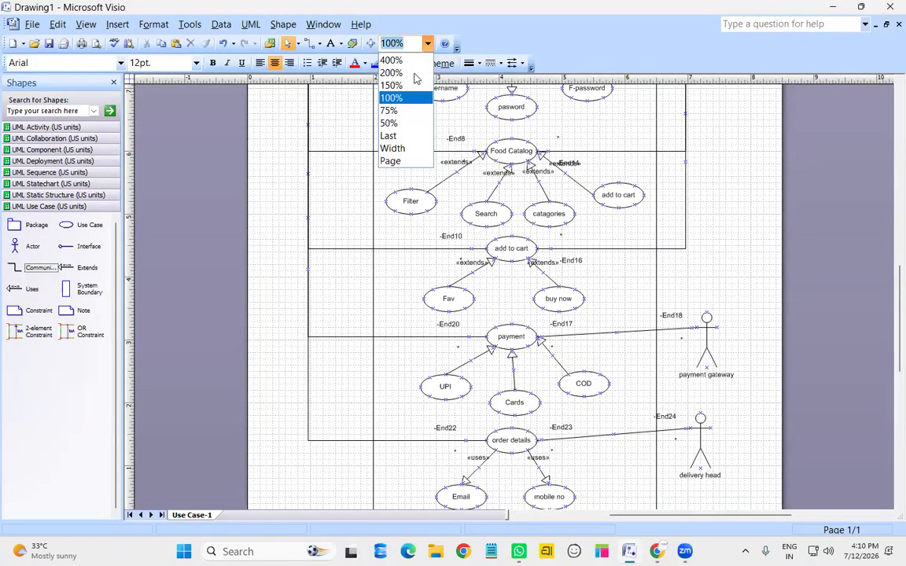
{"action": "left_click", "coordinate": [390, 111]}
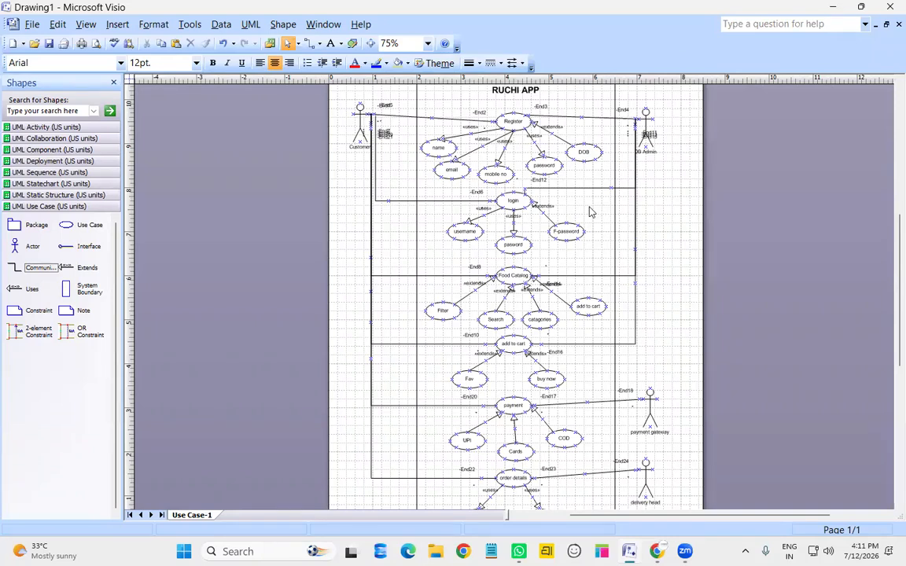
{"action": "scroll", "coordinate": [591, 283], "scroll_direction": "down", "scroll_amount": 3}
{"action": "scroll", "coordinate": [605, 276], "scroll_direction": "up", "scroll_amount": 5}
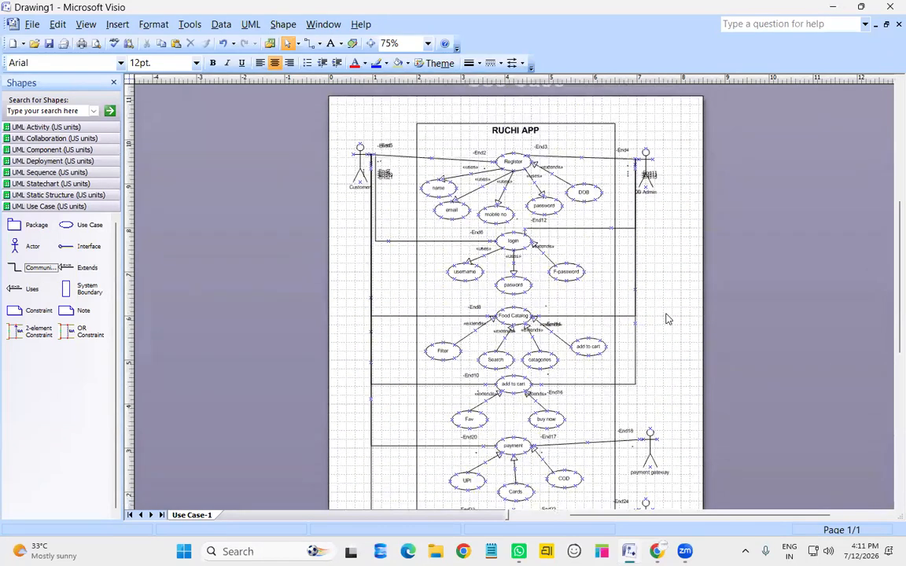
{"action": "scroll", "coordinate": [663, 329], "scroll_direction": "down", "scroll_amount": 3}
{"action": "scroll", "coordinate": [663, 329], "scroll_direction": "up", "scroll_amount": 3}
Insert a new Page-2 and view it at 100% with the UML Activity stencil open
{"action": "right_click", "coordinate": [194, 515]}
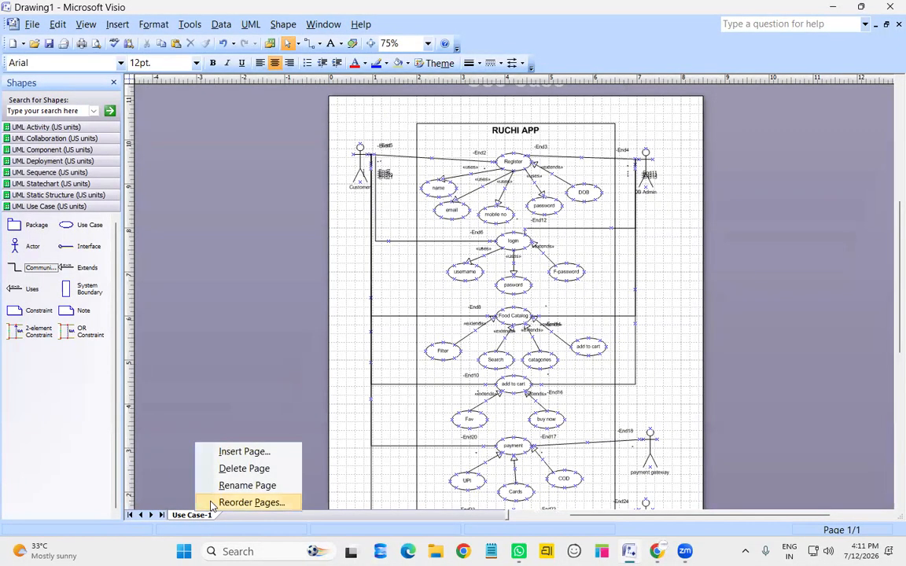
{"action": "left_click", "coordinate": [250, 451]}
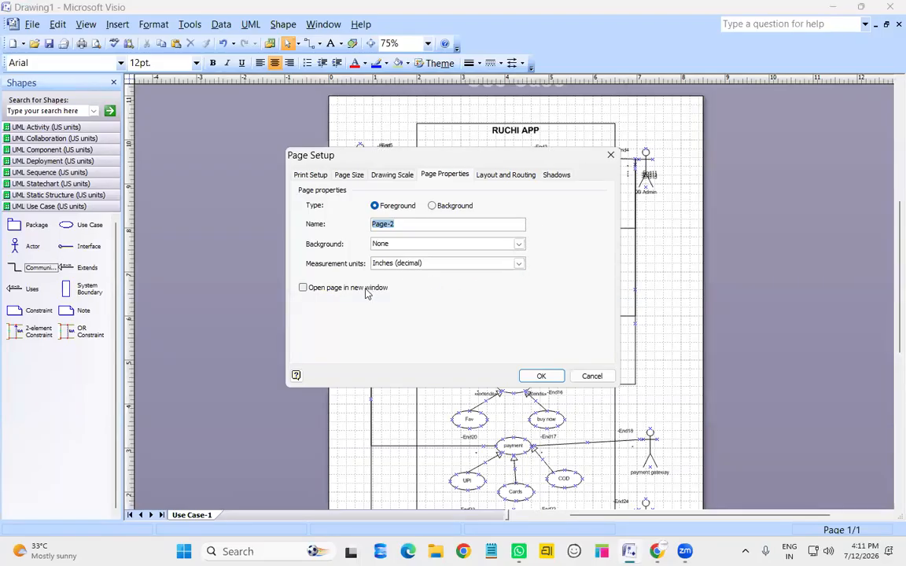
{"action": "left_click", "coordinate": [538, 376]}
{"action": "left_click", "coordinate": [52, 126]}
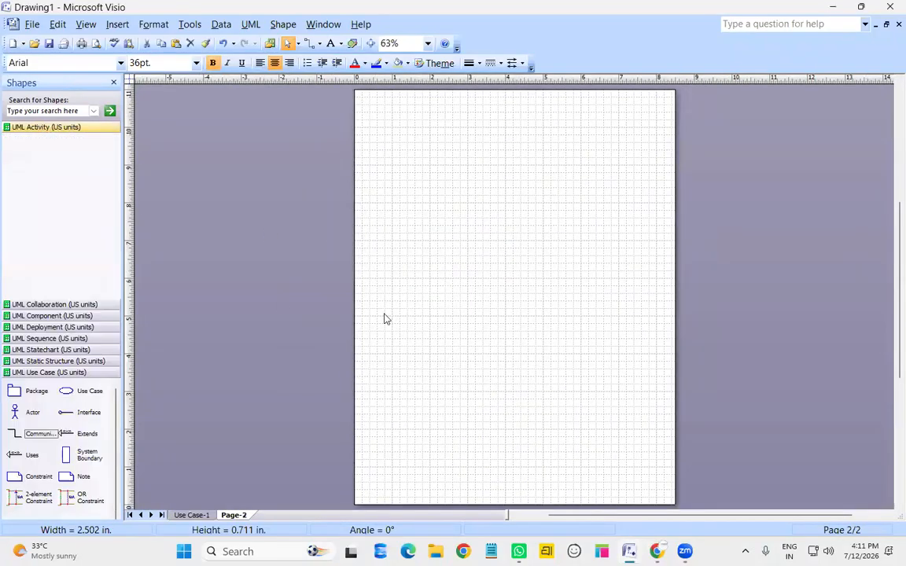
{"action": "left_click", "coordinate": [429, 43]}
{"action": "left_click", "coordinate": [407, 96]}
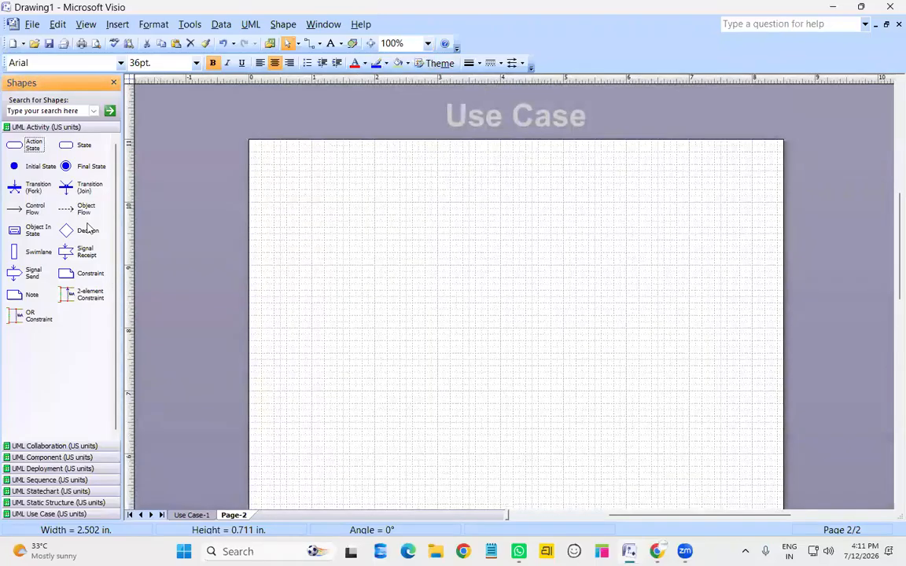
Place an initial state with ActionState1 below it, joined by a control flow
{"action": "left_click_drag", "start_coordinate": [35, 168], "coordinate": [511, 182]}
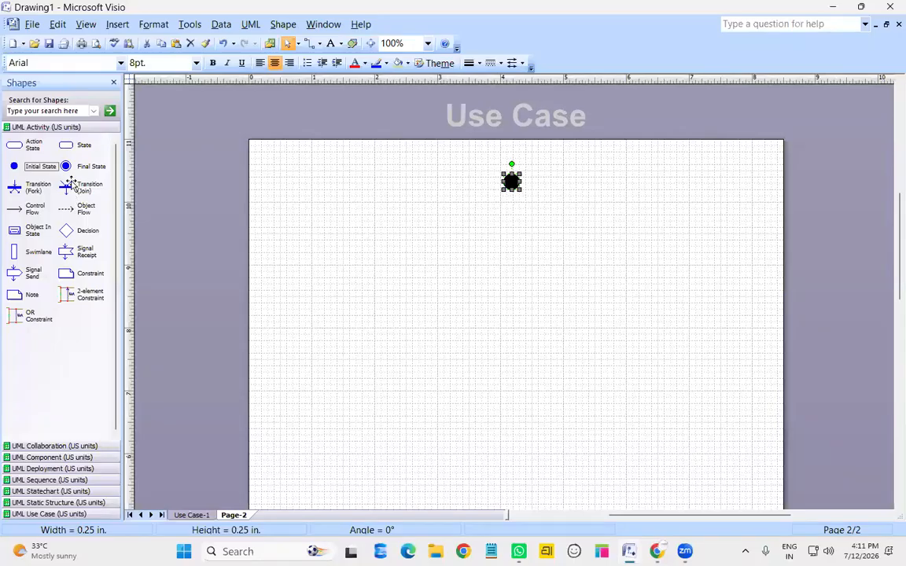
{"action": "left_click_drag", "start_coordinate": [16, 145], "coordinate": [516, 238]}
{"action": "left_click", "coordinate": [504, 250]}
{"action": "left_click_drag", "start_coordinate": [26, 213], "coordinate": [516, 234]}
{"action": "left_click", "coordinate": [517, 234]}
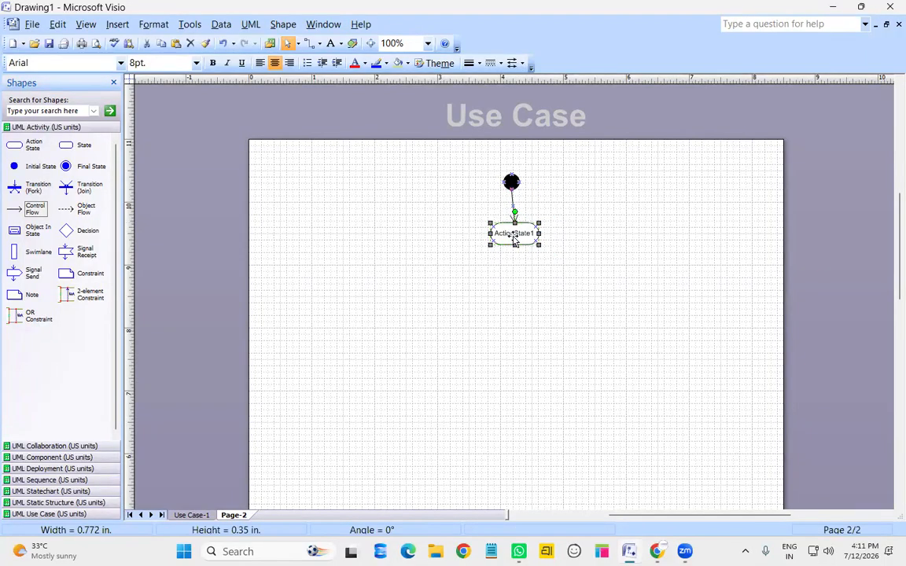
Add a fork bar, a join bar, a decision diamond and a final state below ActionState1
{"action": "left_click", "coordinate": [528, 269]}
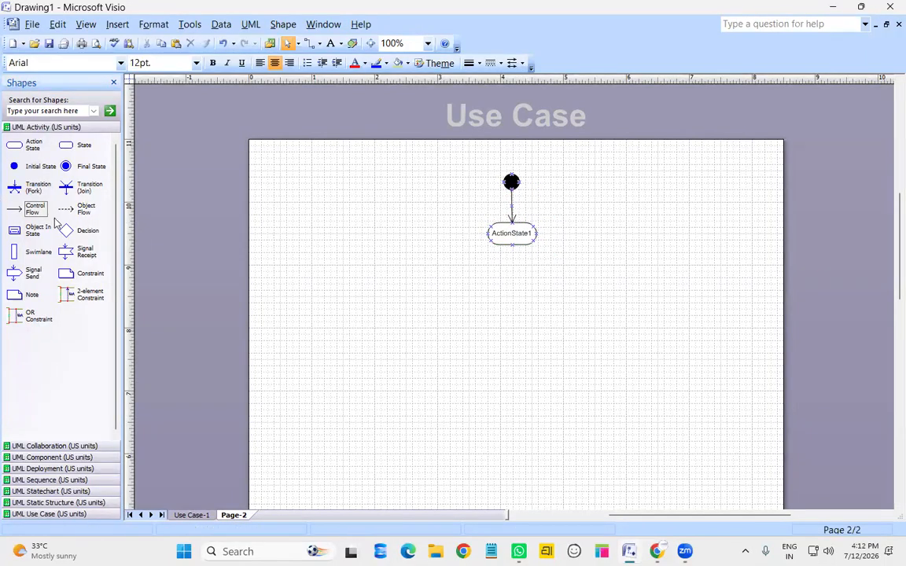
{"action": "left_click_drag", "start_coordinate": [33, 182], "coordinate": [629, 285]}
{"action": "left_click_drag", "start_coordinate": [79, 187], "coordinate": [497, 318]}
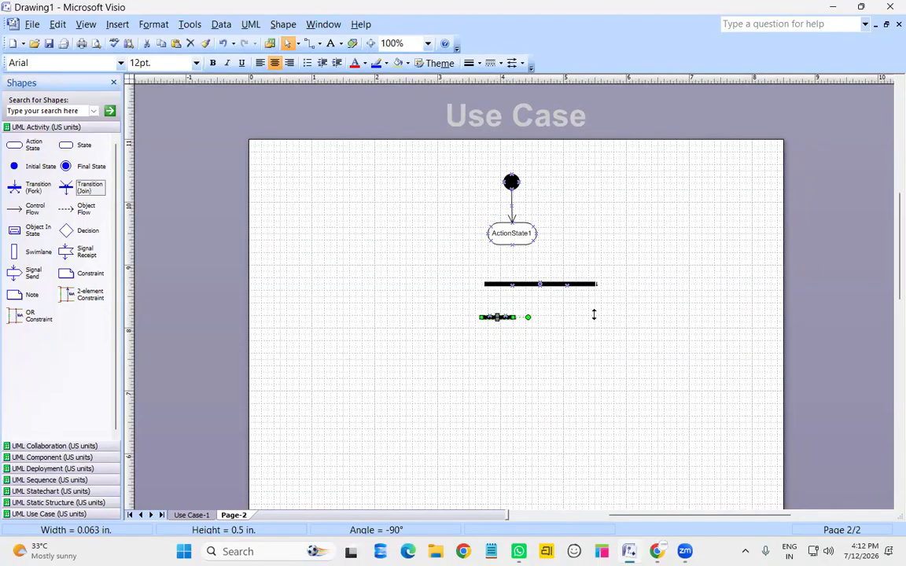
{"action": "left_click_drag", "start_coordinate": [593, 314], "coordinate": [616, 317]}
{"action": "left_click_drag", "start_coordinate": [76, 230], "coordinate": [524, 368]}
{"action": "left_click", "coordinate": [529, 385]}
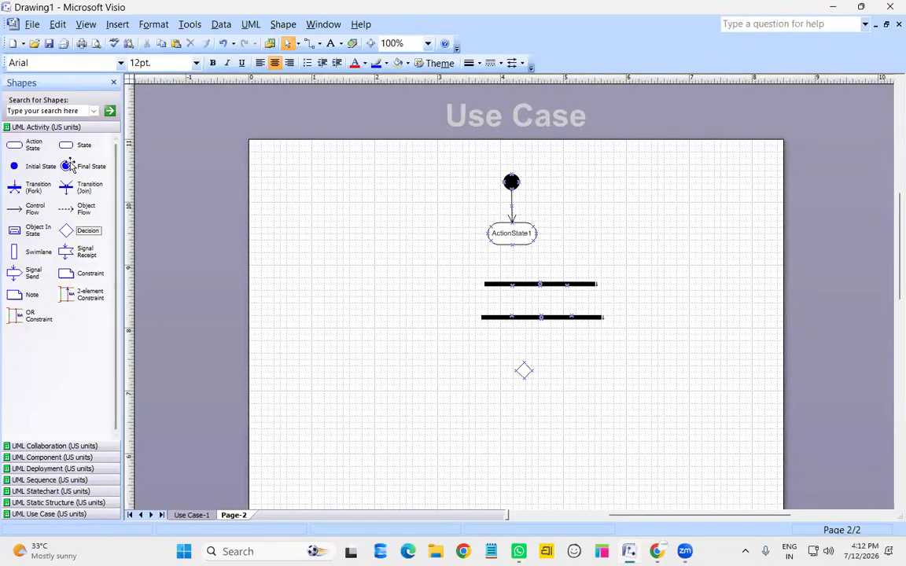
{"action": "left_click_drag", "start_coordinate": [70, 168], "coordinate": [497, 380]}
{"action": "left_click_drag", "start_coordinate": [540, 402], "coordinate": [527, 426]}
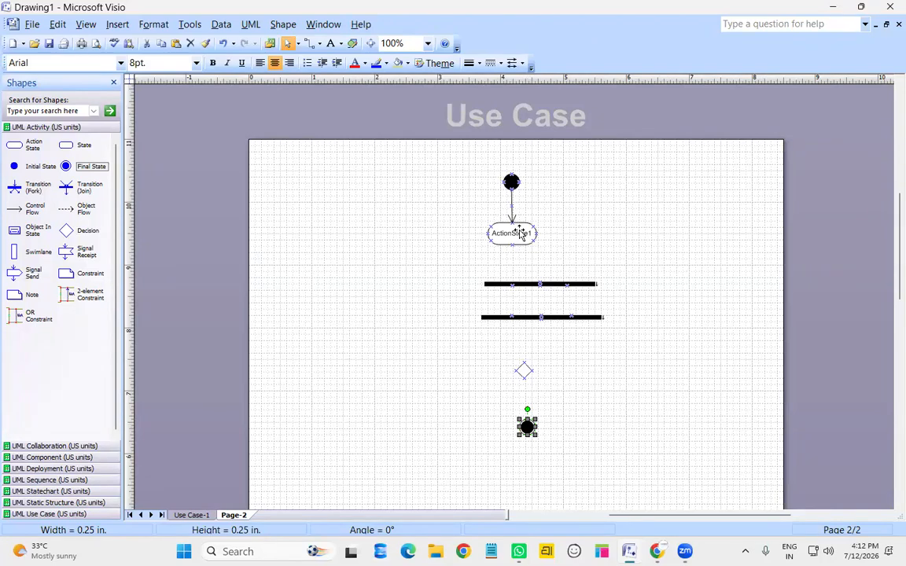
Delete the decision diamond and both bars, and move the final state up under ActionState1
{"action": "left_click", "coordinate": [526, 373]}
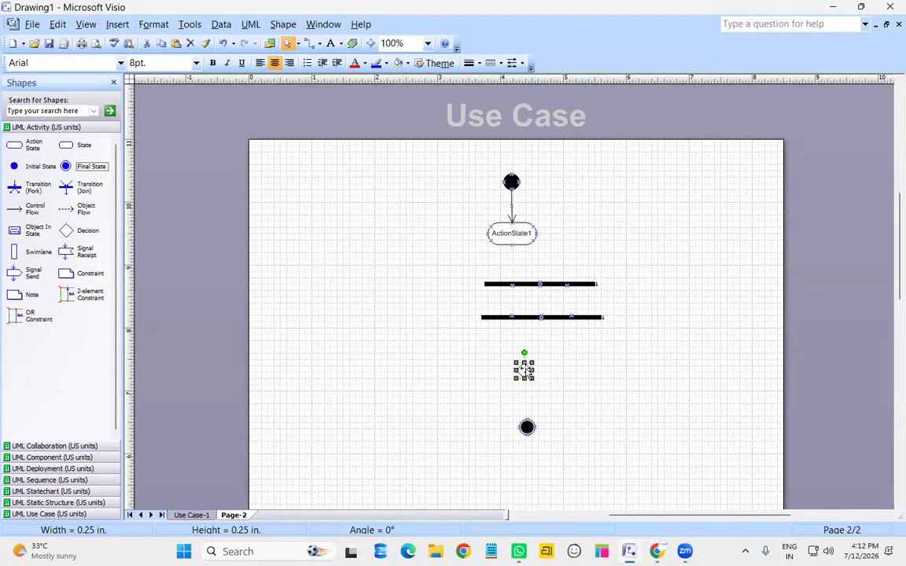
{"action": "left_click_drag", "start_coordinate": [524, 371], "coordinate": [651, 296]}
{"action": "left_click", "coordinate": [645, 323]}
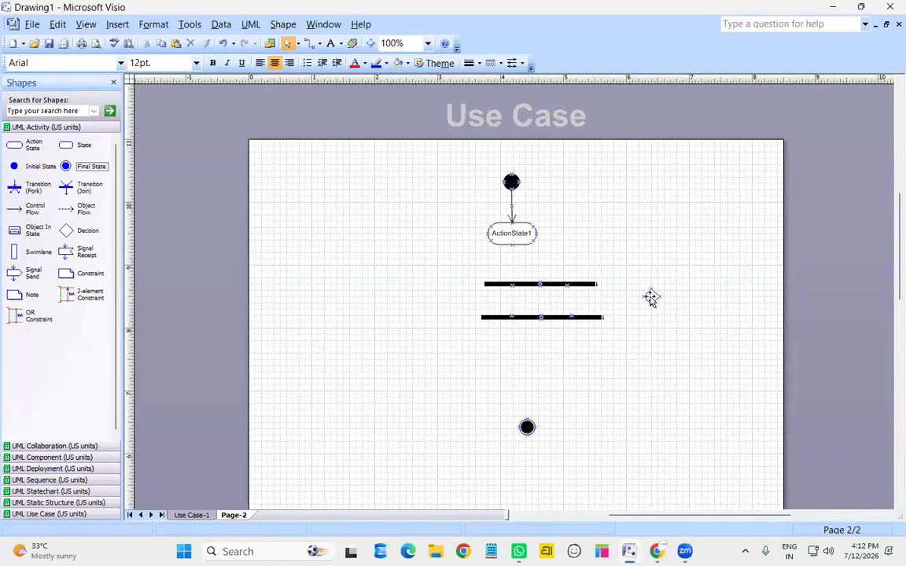
{"action": "left_click", "coordinate": [652, 298]}
{"action": "key", "text": "Delete"}
{"action": "left_click", "coordinate": [537, 284]}
{"action": "key", "text": "Delete"}
{"action": "left_click", "coordinate": [536, 318]}
{"action": "key", "text": "Delete"}
{"action": "left_click_drag", "start_coordinate": [531, 430], "coordinate": [521, 335]}
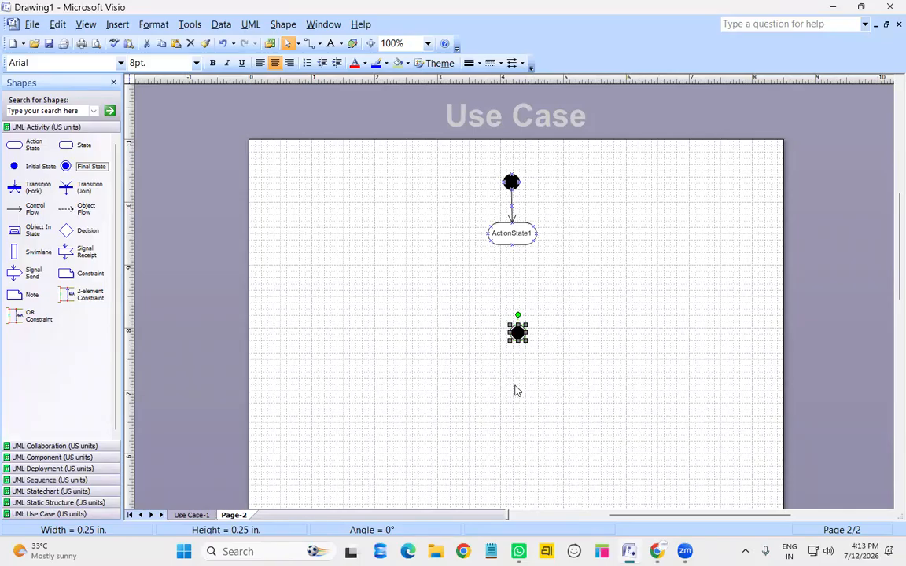
Rename ActionState1 to register
{"action": "double_click", "coordinate": [509, 232]}
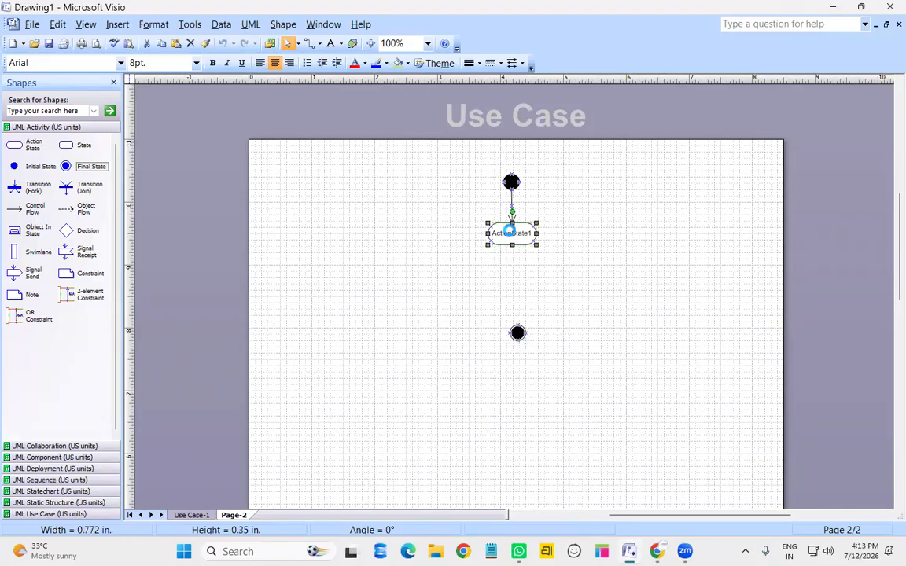
{"action": "type", "text": "regis"}
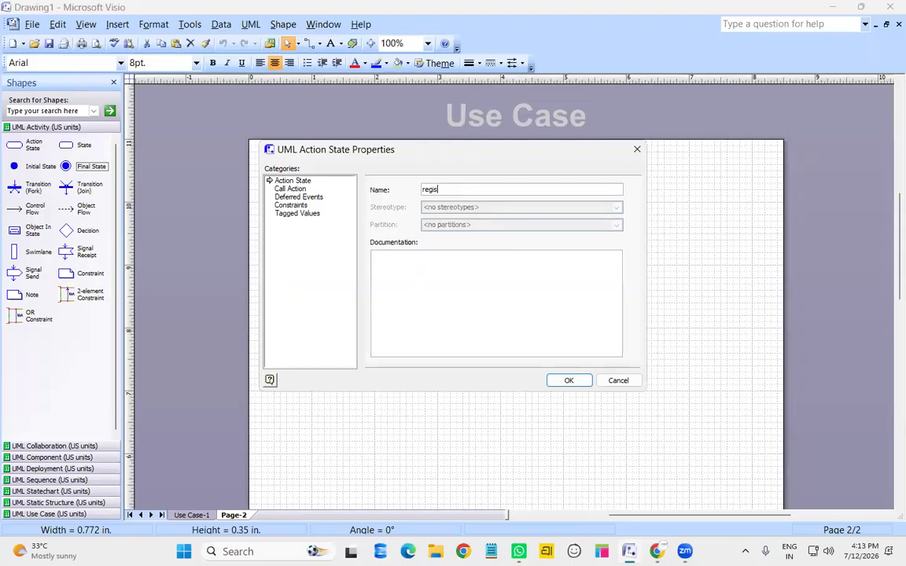
{"action": "type", "text": "ter"}
{"action": "key", "text": "Return"}
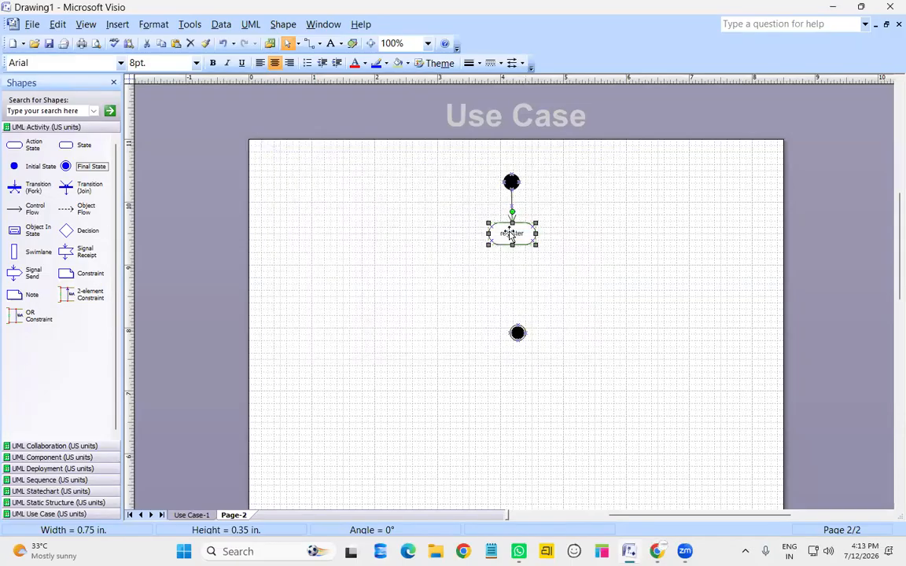
Stack four more action states below register, moving the final state further down
{"action": "left_click", "coordinate": [518, 332]}
{"action": "left_click_drag", "start_coordinate": [518, 333], "coordinate": [513, 448]}
{"action": "left_click_drag", "start_coordinate": [30, 146], "coordinate": [512, 290]}
{"action": "left_click_drag", "start_coordinate": [33, 145], "coordinate": [513, 339]}
{"action": "left_click_drag", "start_coordinate": [32, 145], "coordinate": [511, 390]}
{"action": "left_click", "coordinate": [512, 449], "text": "shift"}
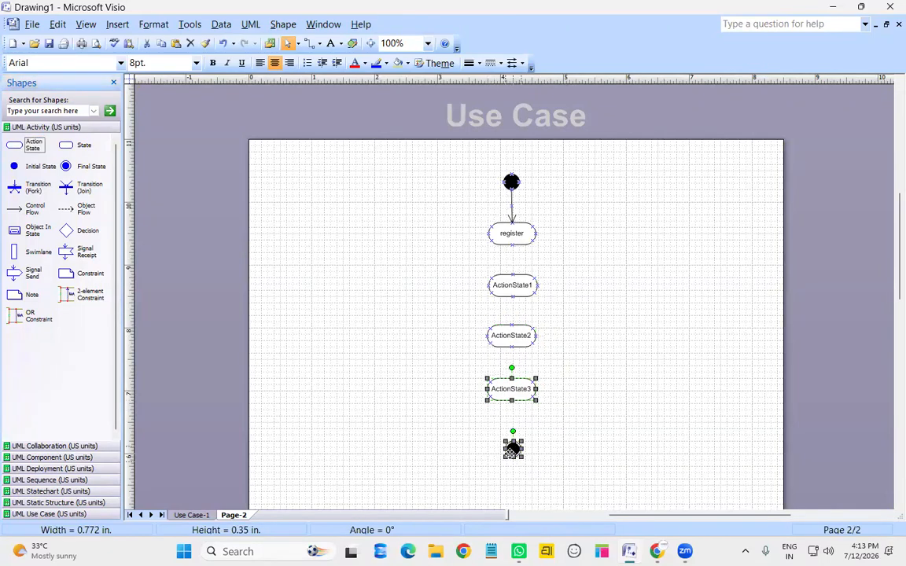
{"action": "left_click_drag", "start_coordinate": [513, 449], "coordinate": [508, 485]}
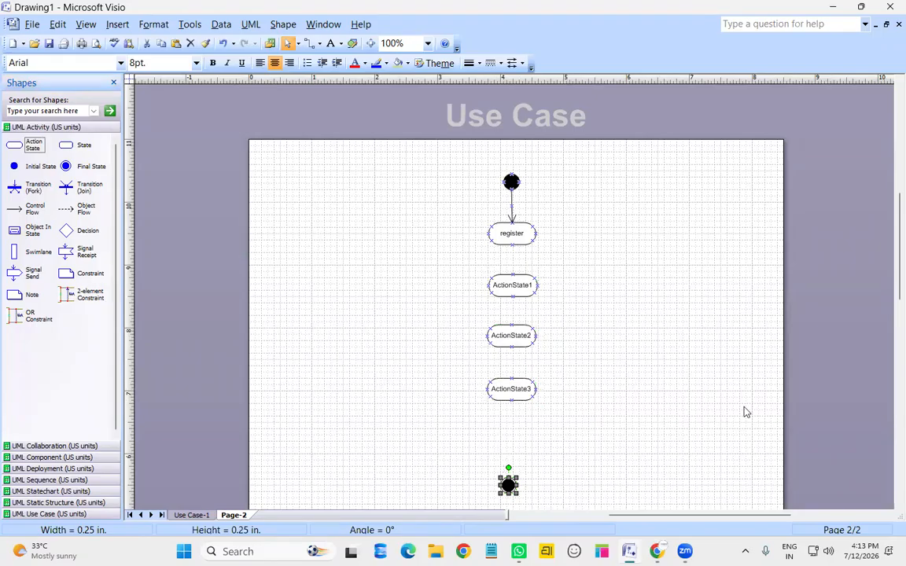
{"action": "left_click_drag", "start_coordinate": [28, 145], "coordinate": [511, 435]}
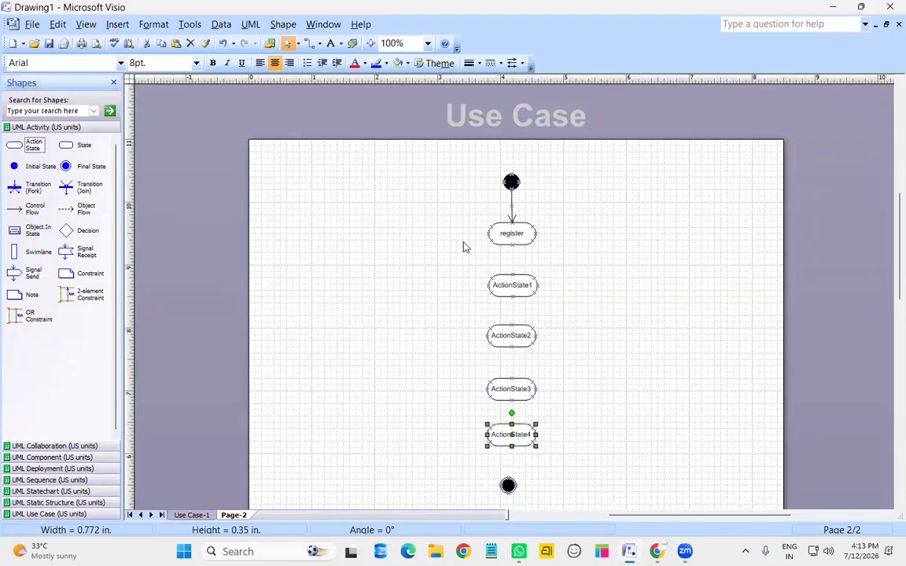
Rename the first two new action states to name and email
{"action": "double_click", "coordinate": [525, 294]}
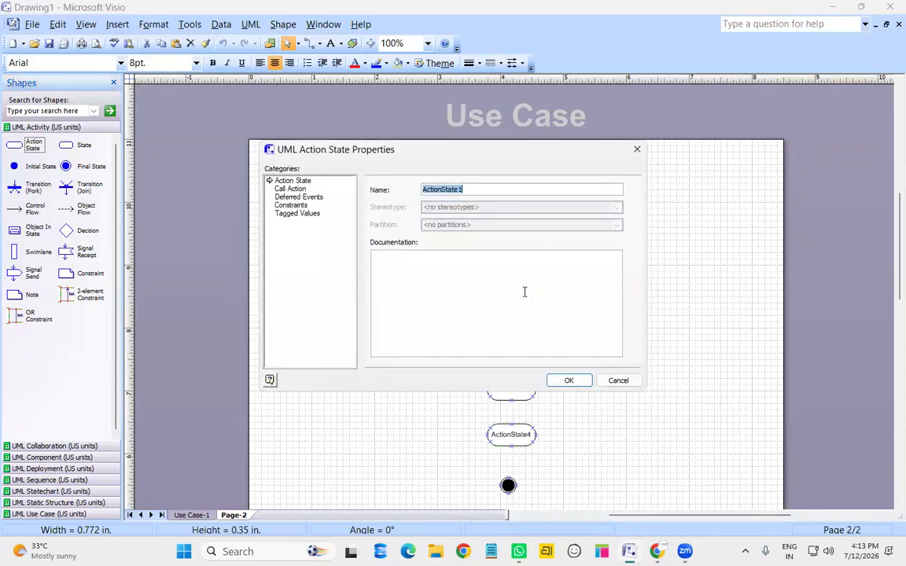
{"action": "type", "text": "name"}
{"action": "key", "text": "Return"}
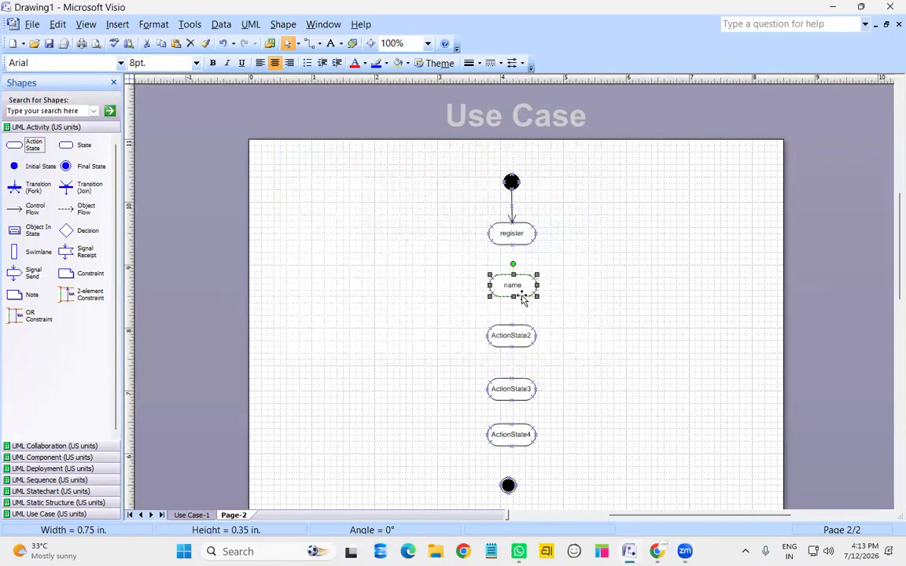
{"action": "double_click", "coordinate": [511, 341]}
{"action": "type", "text": "em"}
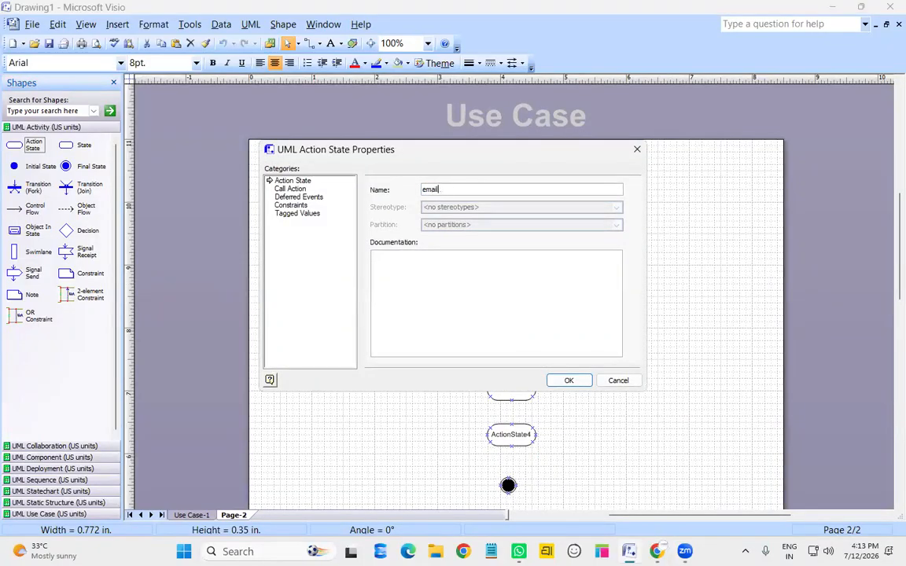
{"action": "type", "text": "ail"}
{"action": "key", "text": "Return"}
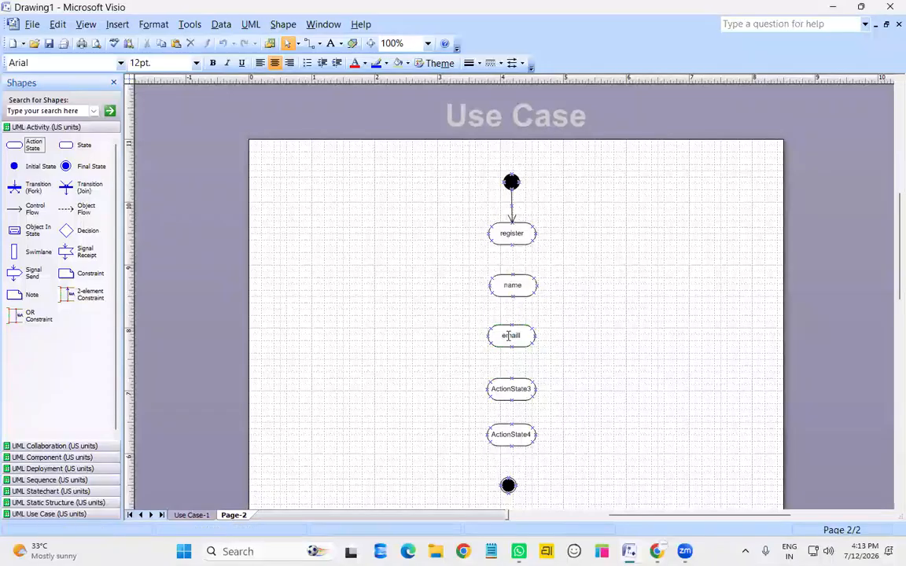
{"action": "double_click", "coordinate": [512, 336]}
{"action": "type", "text": "email"}
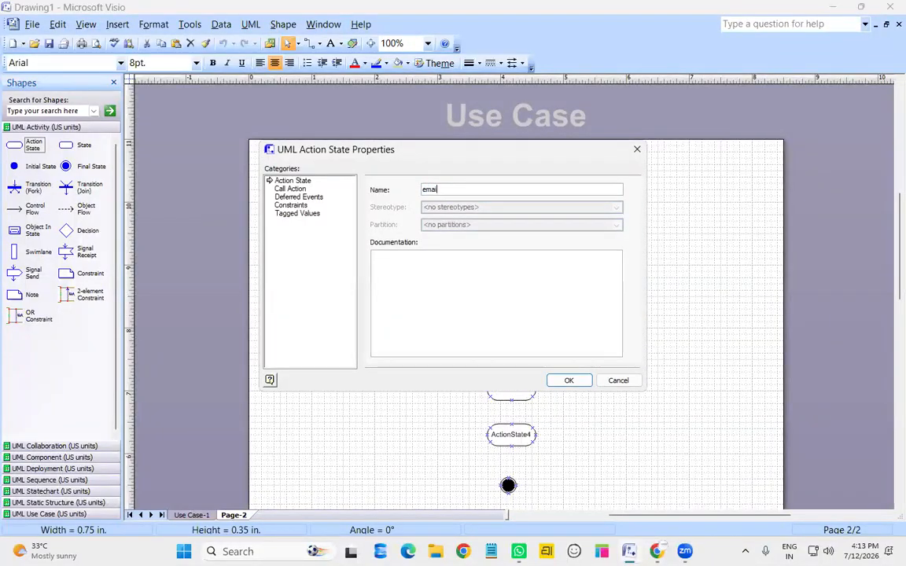
{"action": "key", "text": "Return"}
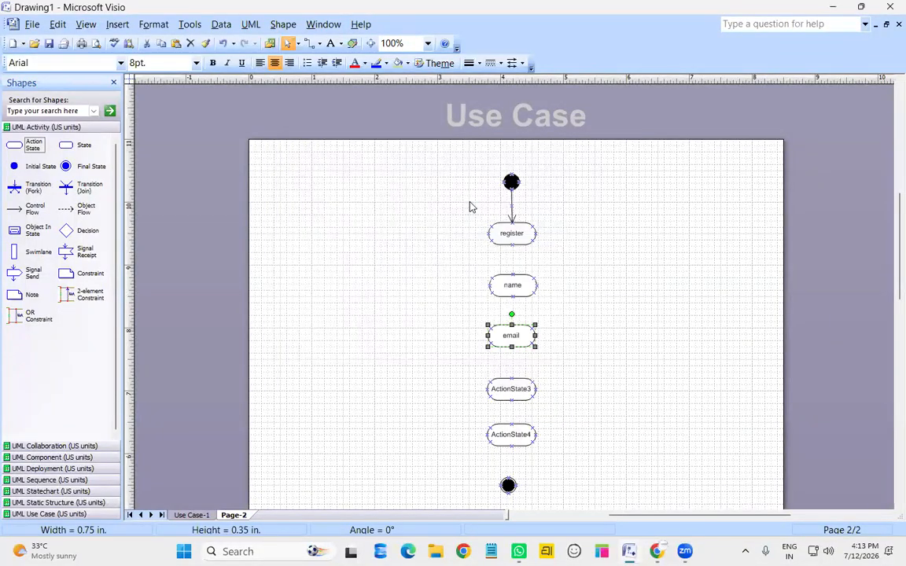
Rename the last two action states to password and mobile no
{"action": "double_click", "coordinate": [515, 392]}
{"action": "type", "text": "password"}
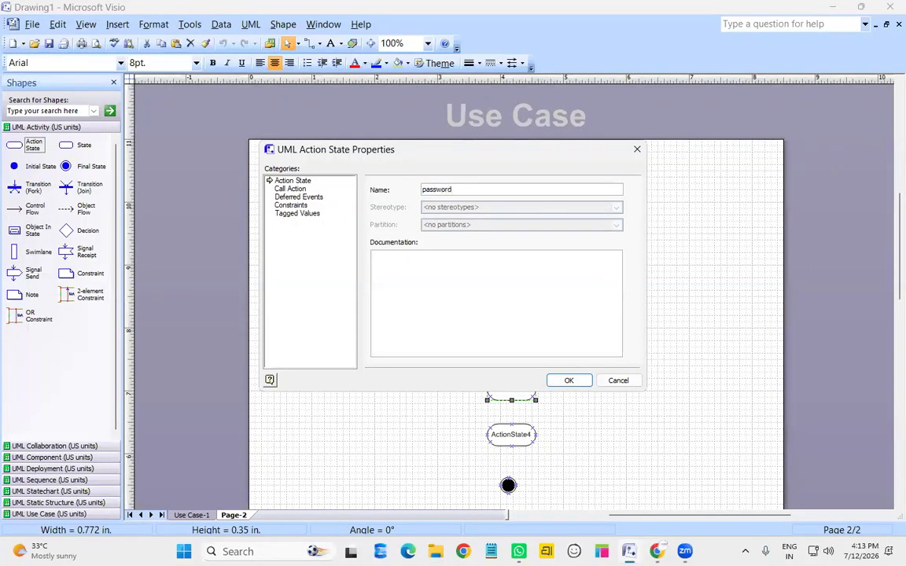
{"action": "key", "text": "Return"}
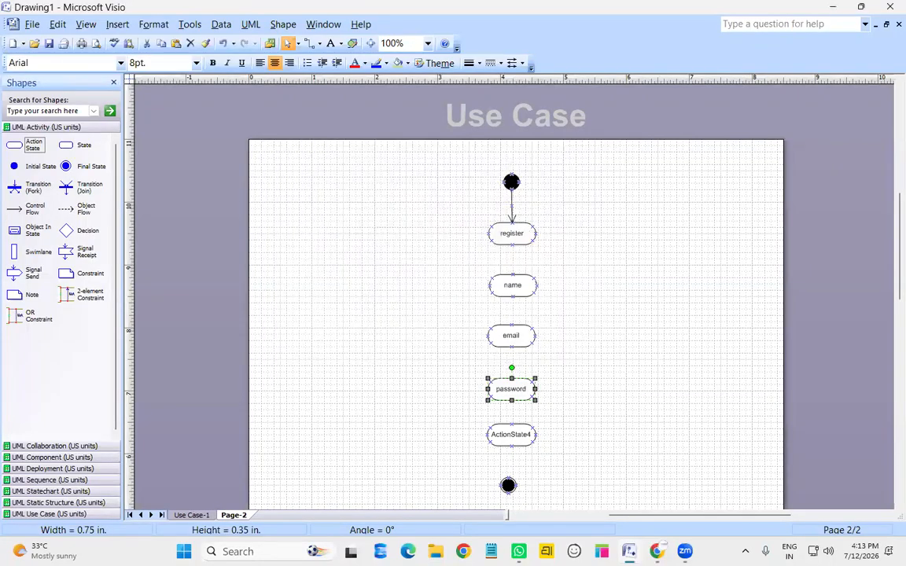
{"action": "double_click", "coordinate": [516, 439]}
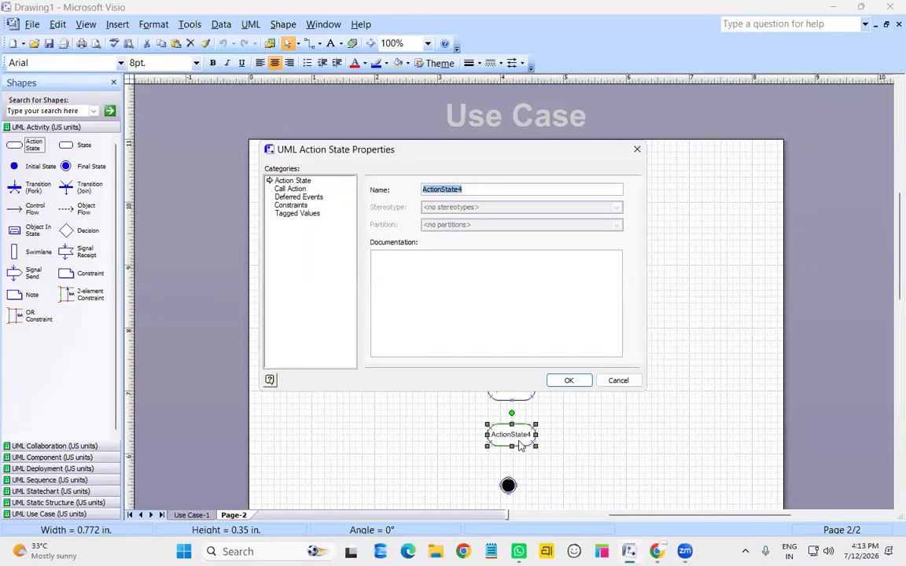
{"action": "type", "text": "mobile no"}
{"action": "key", "text": "Return"}
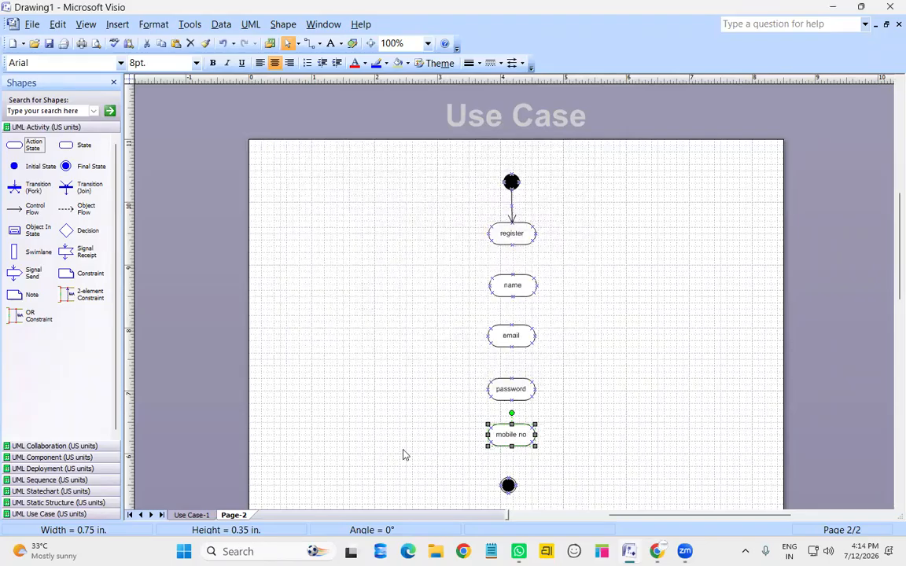
Chain register → name → email → password → mobile no → final state with control flow arrows
{"action": "left_click_drag", "start_coordinate": [35, 215], "coordinate": [512, 273]}
{"action": "left_click_drag", "start_coordinate": [34, 221], "coordinate": [512, 323]}
{"action": "left_click_drag", "start_coordinate": [35, 214], "coordinate": [512, 378]}
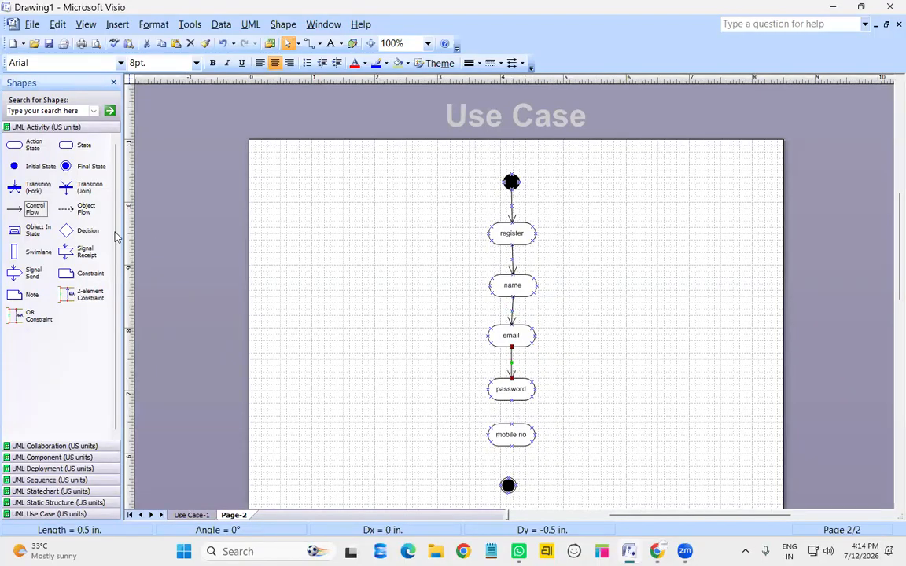
{"action": "left_click_drag", "start_coordinate": [22, 211], "coordinate": [512, 424]}
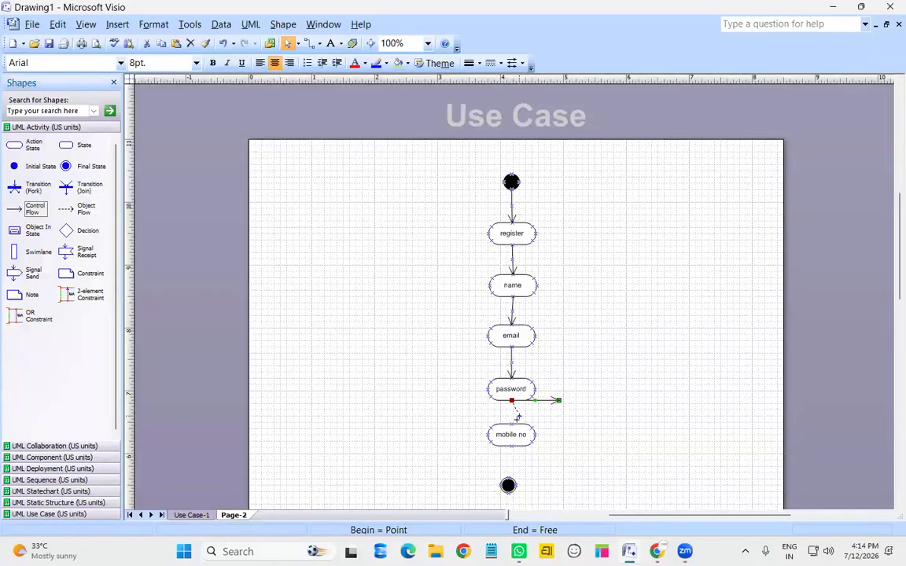
{"action": "left_click_drag", "start_coordinate": [41, 212], "coordinate": [509, 478]}
{"action": "left_click", "coordinate": [512, 489]}
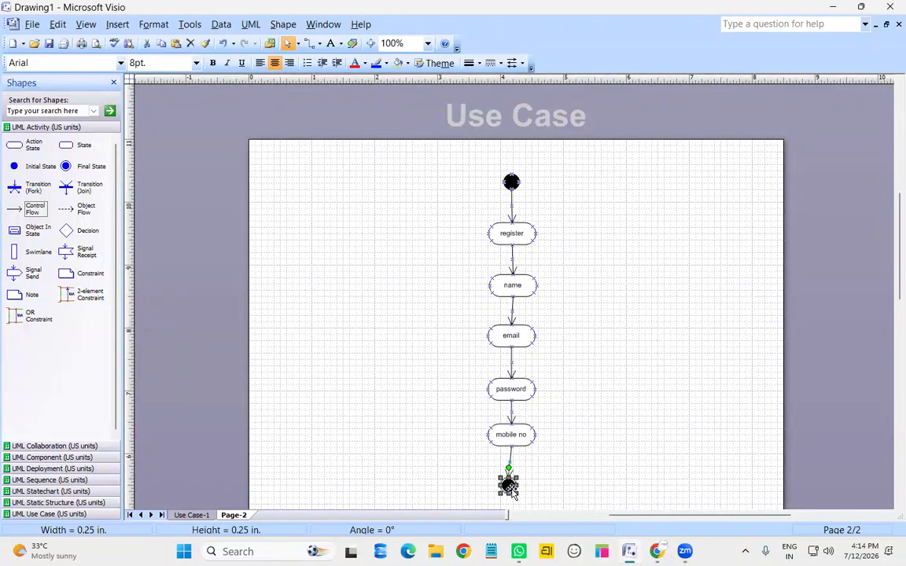
{"action": "left_click", "coordinate": [658, 449]}
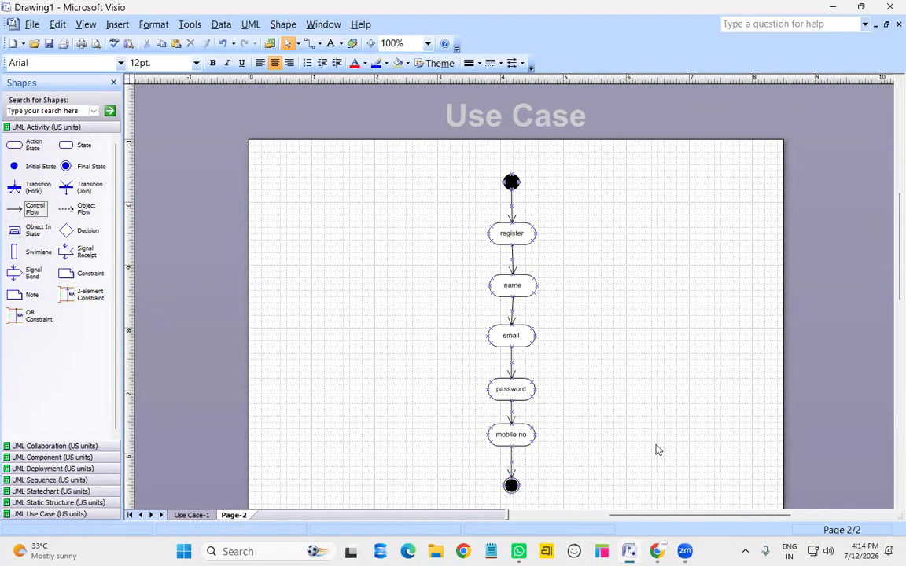
{"action": "scroll", "coordinate": [627, 370], "scroll_direction": "down", "scroll_amount": 1}
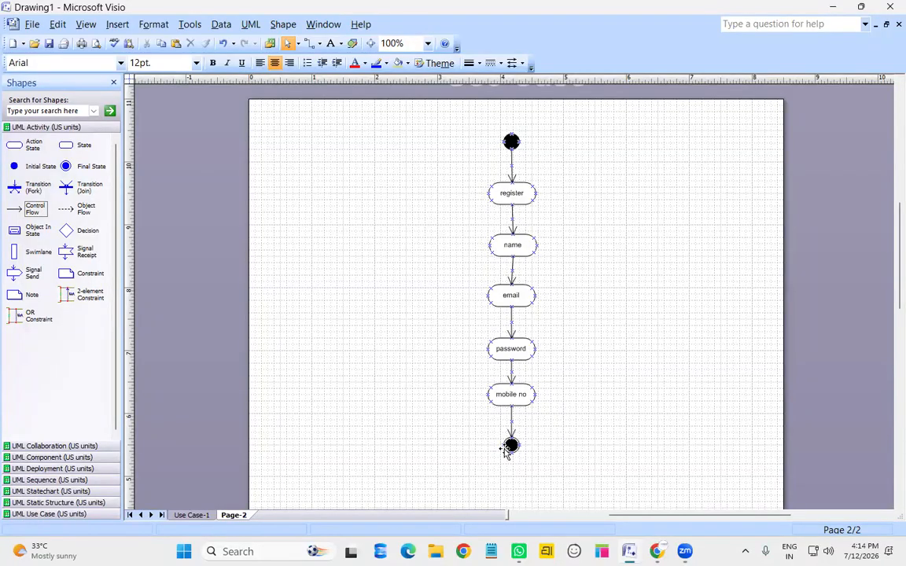
Insert Page-3 after Page-2, view it at 100%, then return to Page-2
{"action": "right_click", "coordinate": [239, 515]}
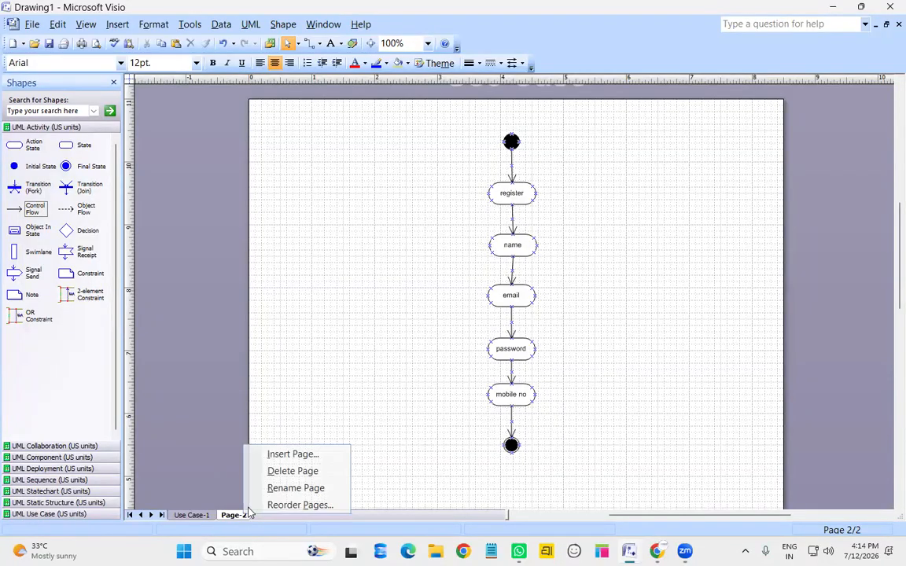
{"action": "left_click", "coordinate": [289, 456]}
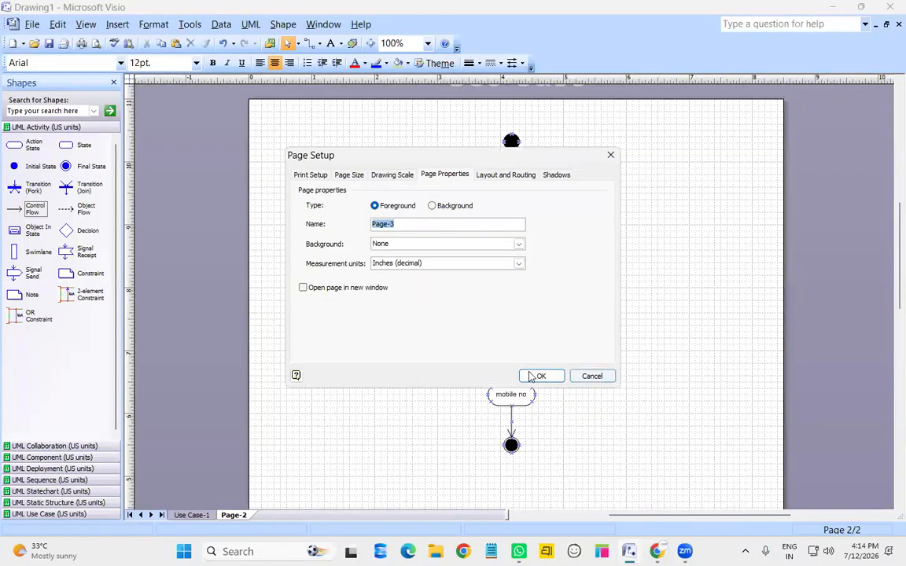
{"action": "left_click", "coordinate": [531, 377]}
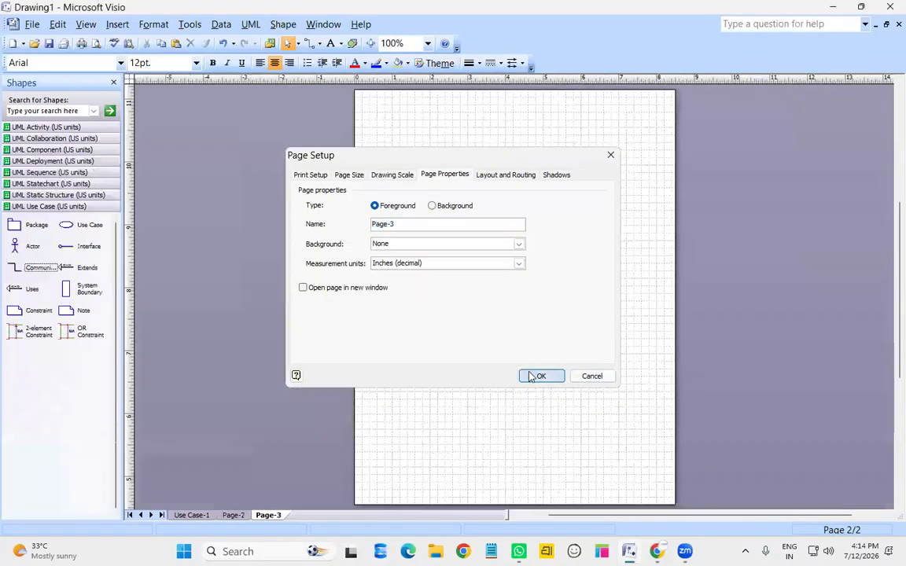
{"action": "left_click", "coordinate": [428, 44]}
{"action": "left_click", "coordinate": [381, 95]}
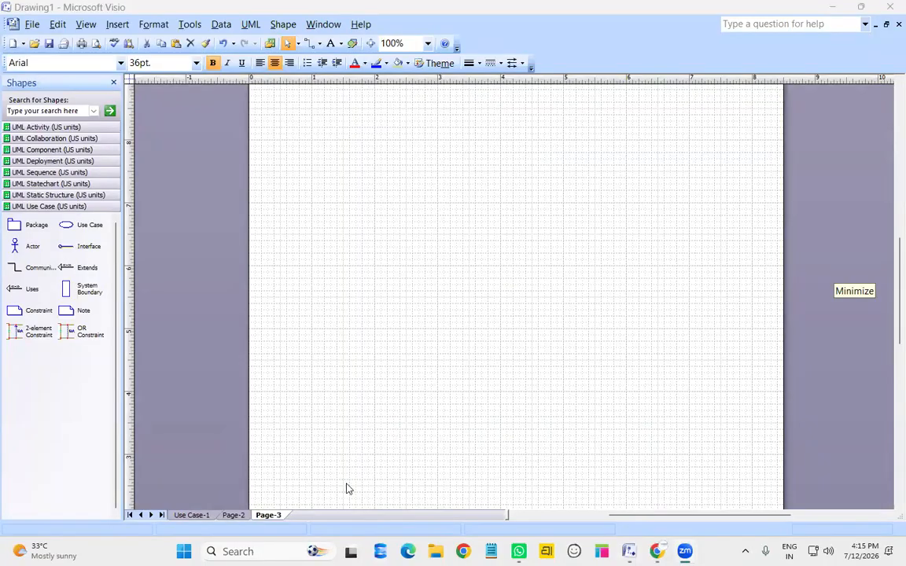
{"action": "left_click", "coordinate": [234, 515]}
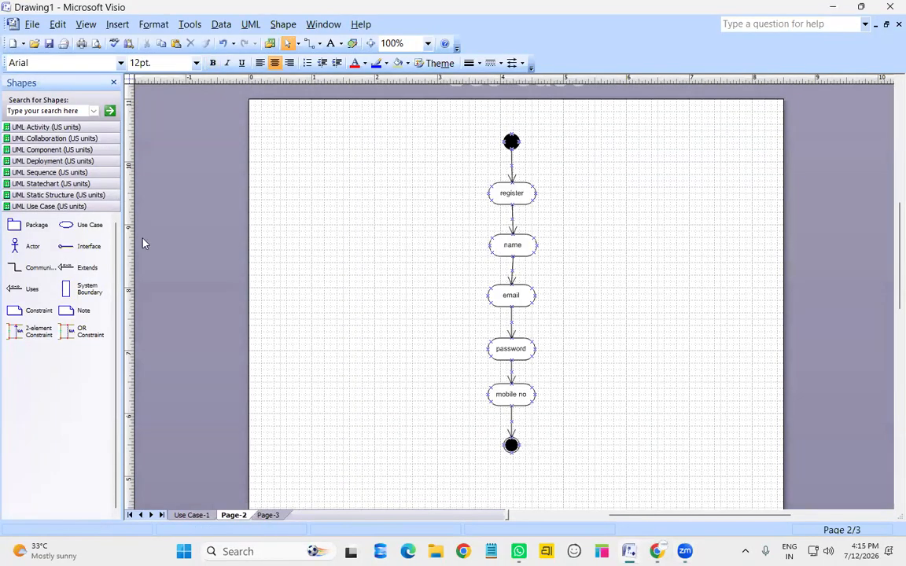
Add a new action state beneath mobile no and replace the old final state with a new one
{"action": "left_click", "coordinate": [47, 128]}
{"action": "left_click_drag", "start_coordinate": [33, 145], "coordinate": [513, 476]}
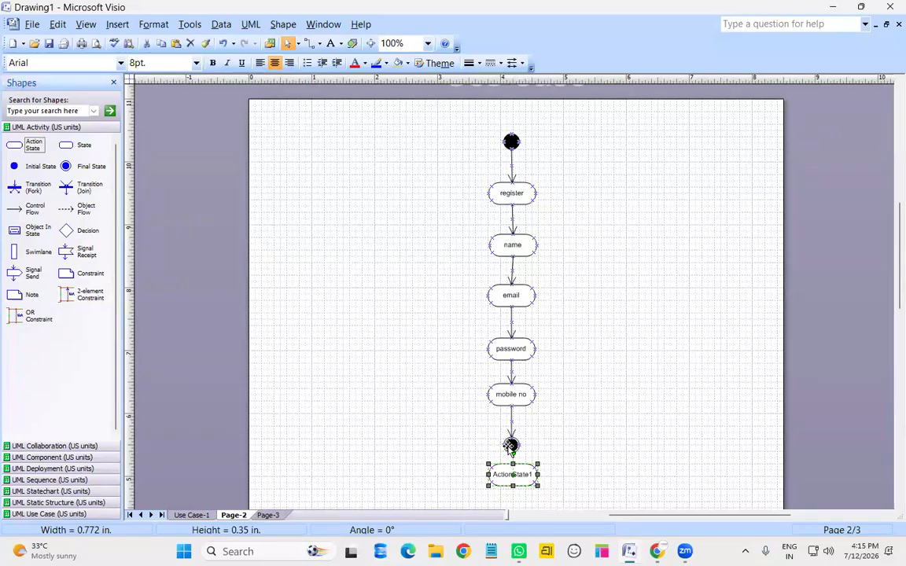
{"action": "left_click", "coordinate": [510, 446]}
{"action": "key", "text": "Delete"}
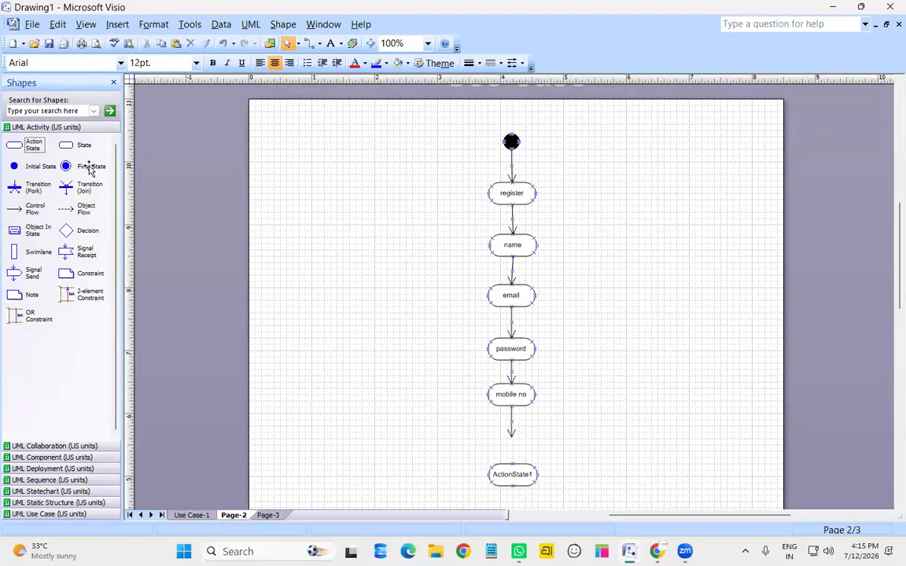
{"action": "left_click_drag", "start_coordinate": [89, 171], "coordinate": [515, 480]}
{"action": "left_click_drag", "start_coordinate": [504, 436], "coordinate": [510, 409]}
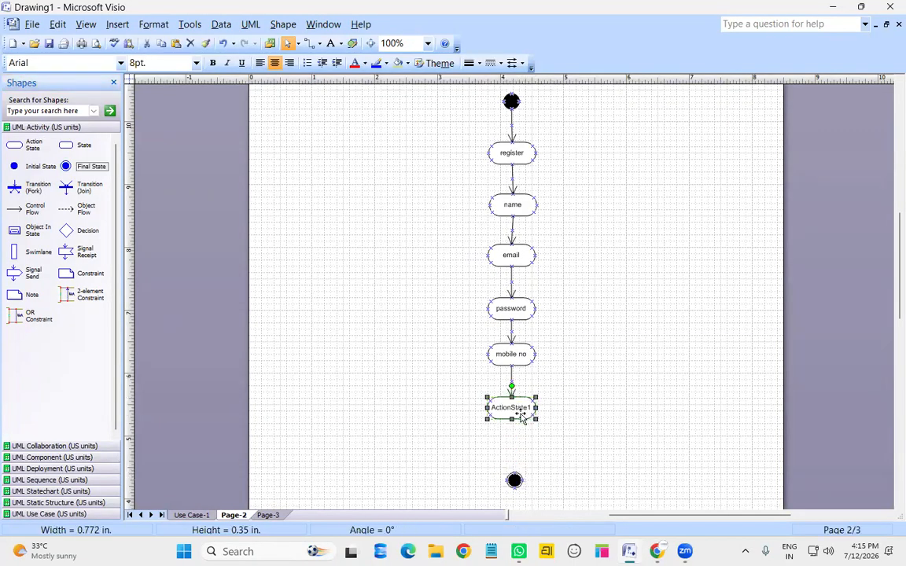
Name the new step DOB and connect it to the final state with a control flow
{"action": "double_click", "coordinate": [523, 415]}
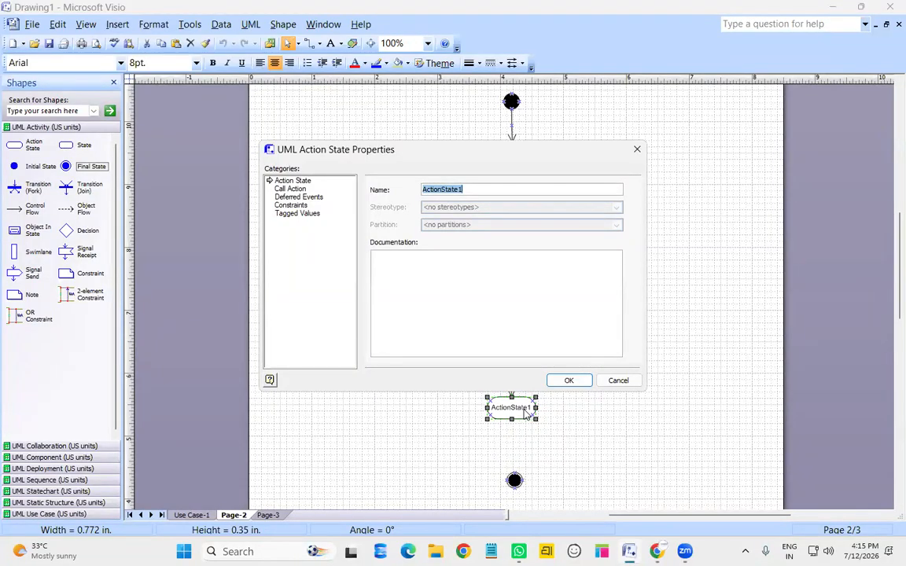
{"action": "type", "text": "DOB"}
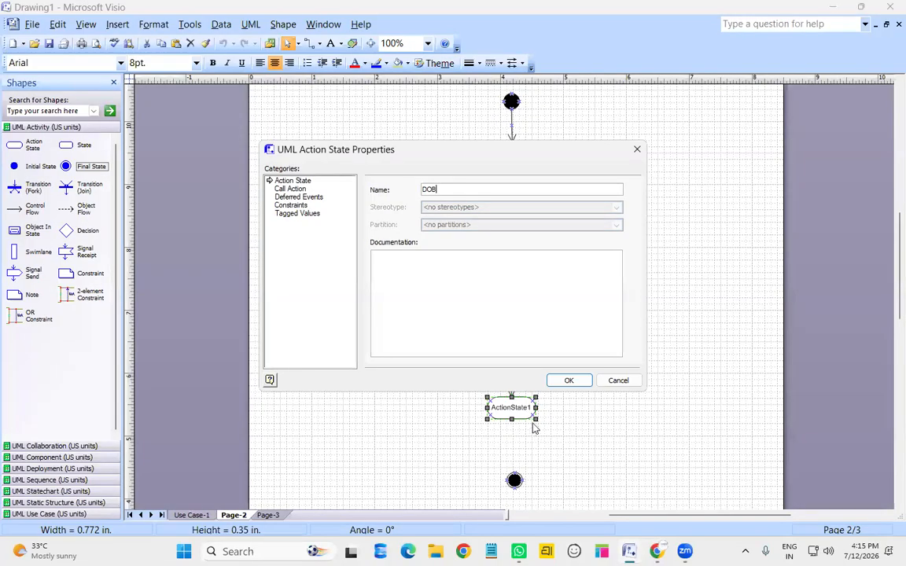
{"action": "left_click", "coordinate": [569, 380]}
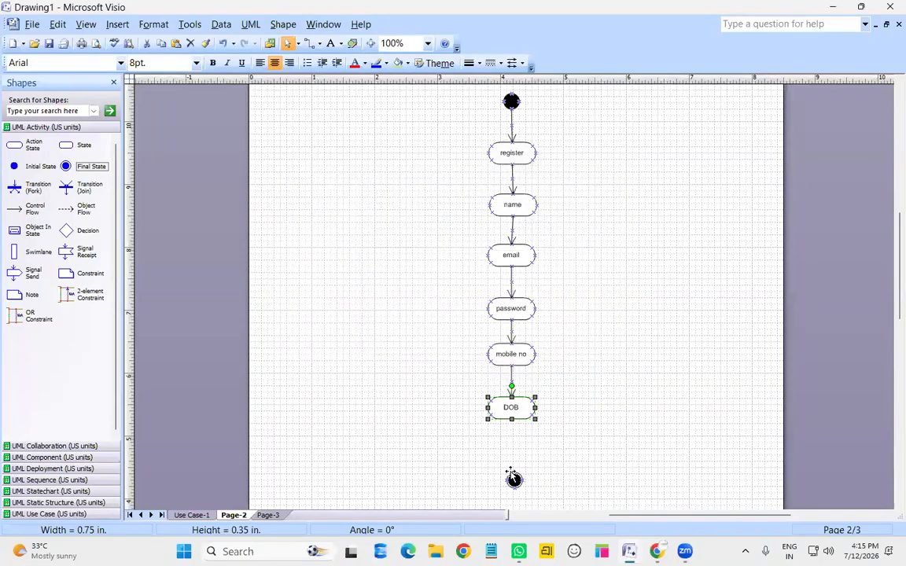
{"action": "left_click_drag", "start_coordinate": [515, 479], "coordinate": [512, 456]}
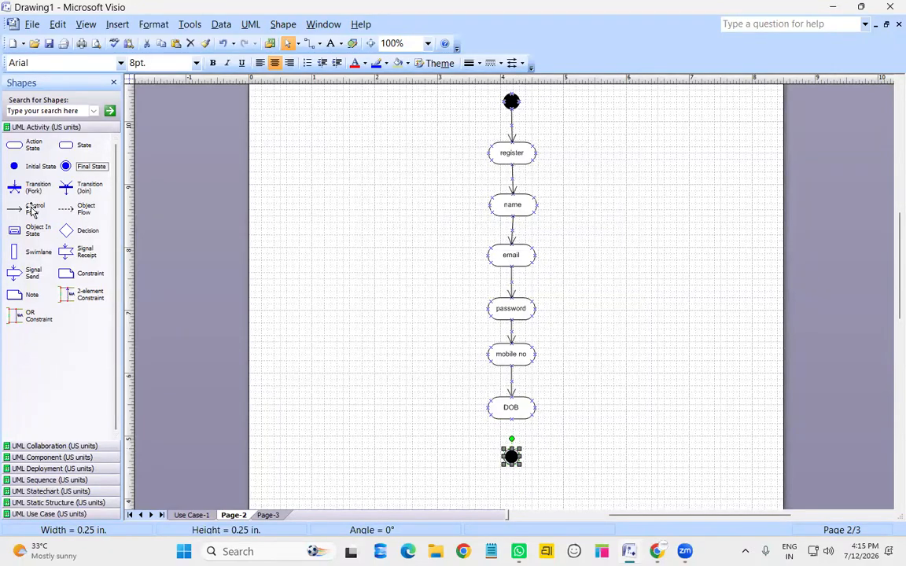
{"action": "left_click_drag", "start_coordinate": [31, 209], "coordinate": [512, 451]}
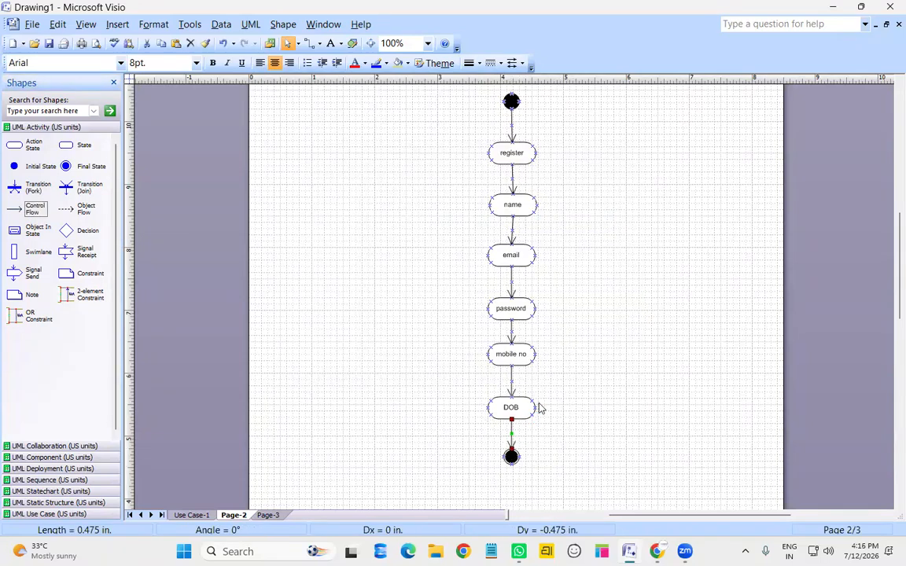
{"action": "left_click", "coordinate": [543, 431]}
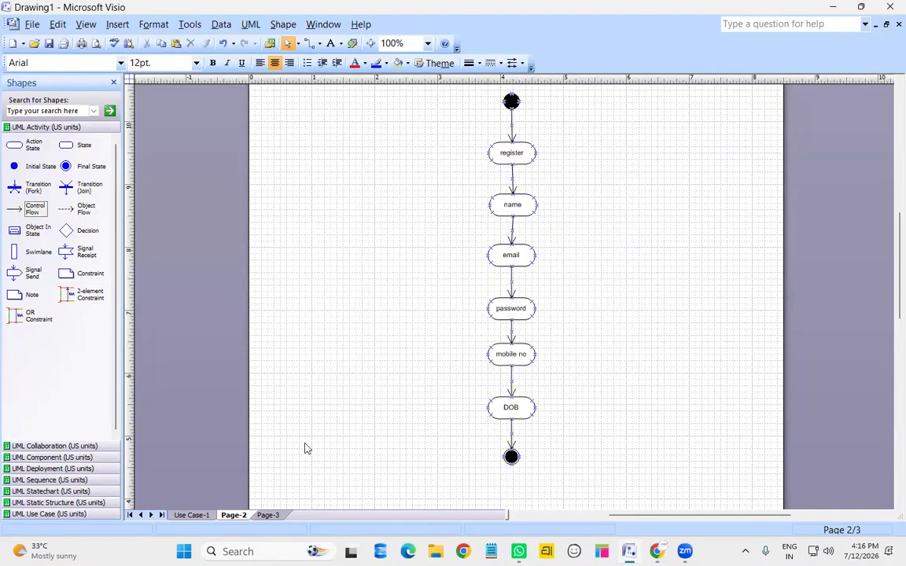
{"action": "key", "text": "ctrl+Page_Down"}
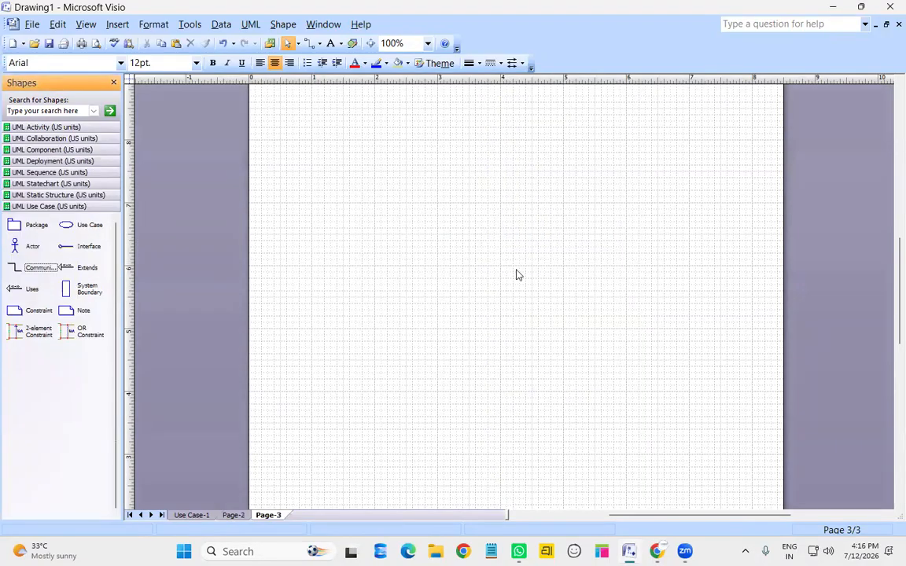
Place an initial state above an action state on Page-3 and name the action state login
{"action": "left_click", "coordinate": [36, 127]}
{"action": "left_click_drag", "start_coordinate": [32, 146], "coordinate": [503, 205]}
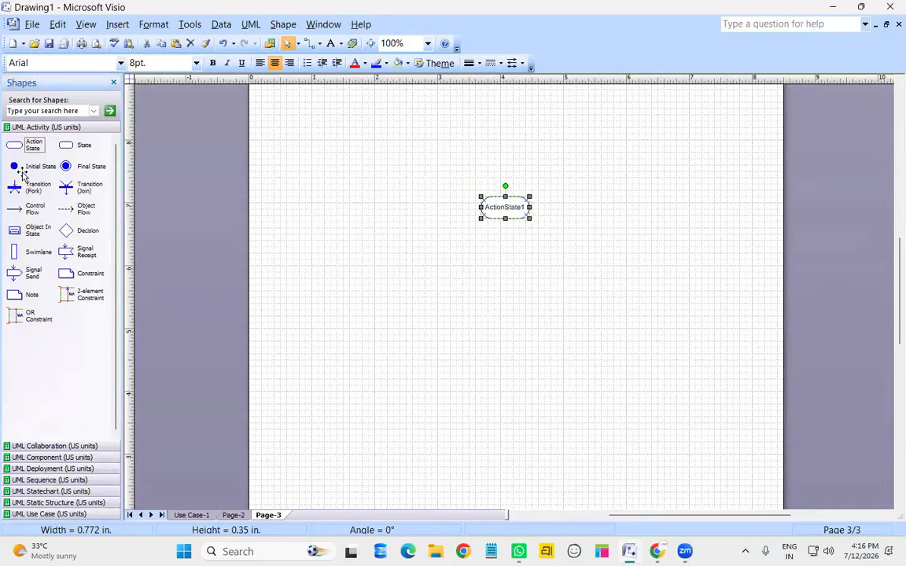
{"action": "left_click_drag", "start_coordinate": [28, 169], "coordinate": [504, 161]}
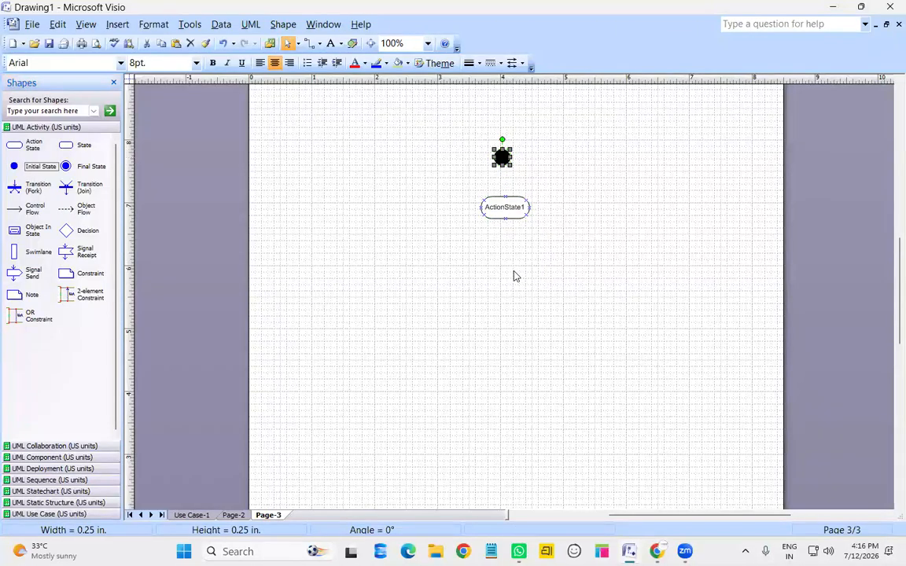
{"action": "left_click", "coordinate": [513, 275]}
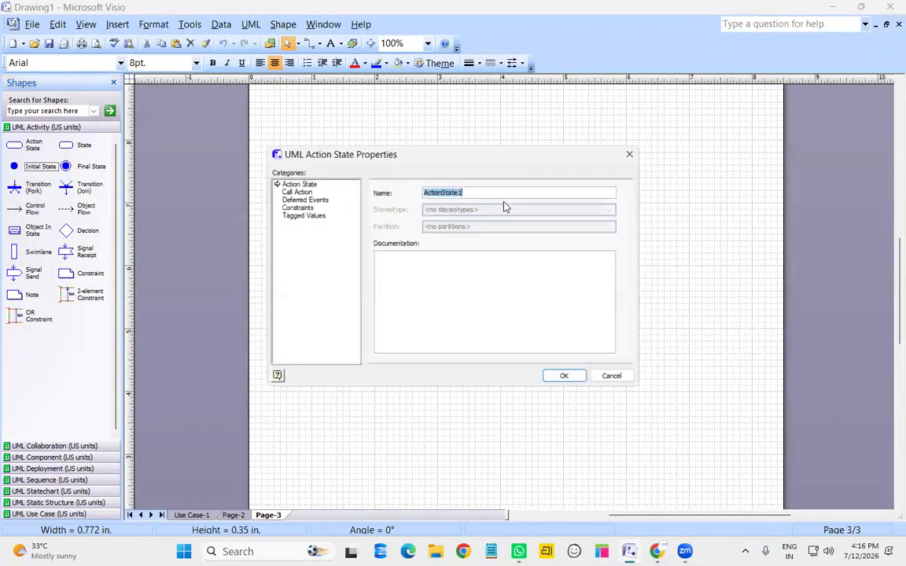
{"action": "type", "text": "login"}
{"action": "key", "text": "Return"}
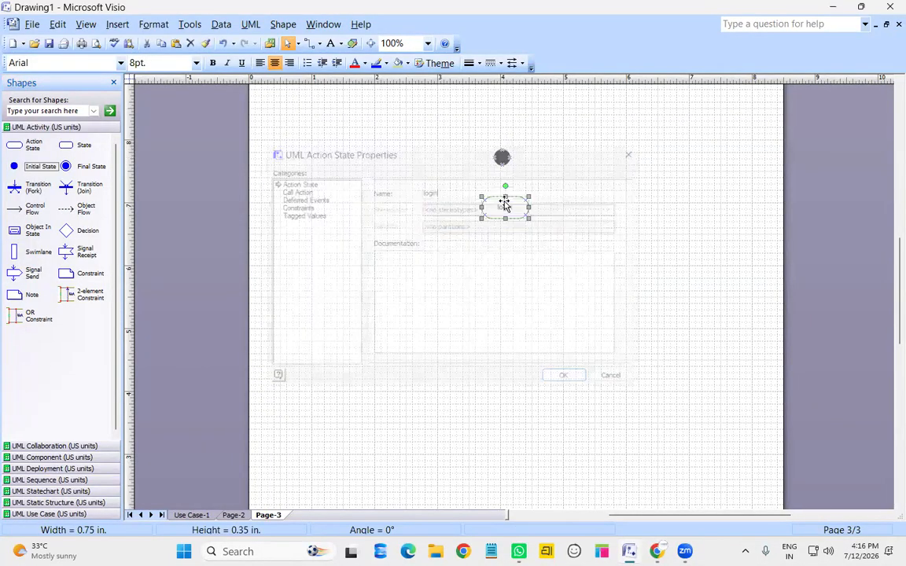
Add two action states below login and name them username and password
{"action": "left_click_drag", "start_coordinate": [24, 144], "coordinate": [506, 261]}
{"action": "left_click_drag", "start_coordinate": [32, 144], "coordinate": [504, 314]}
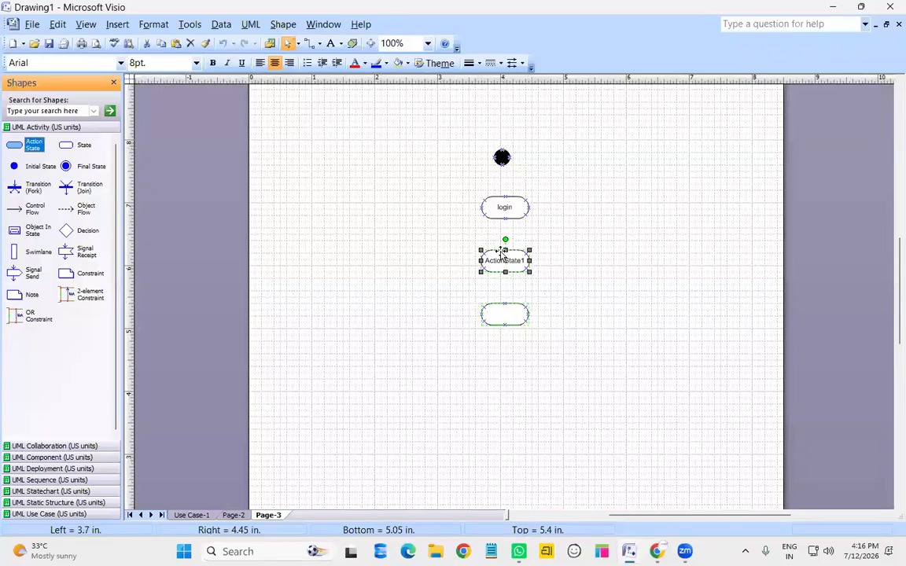
{"action": "double_click", "coordinate": [503, 259]}
{"action": "type", "text": "username"}
{"action": "key", "text": "Return"}
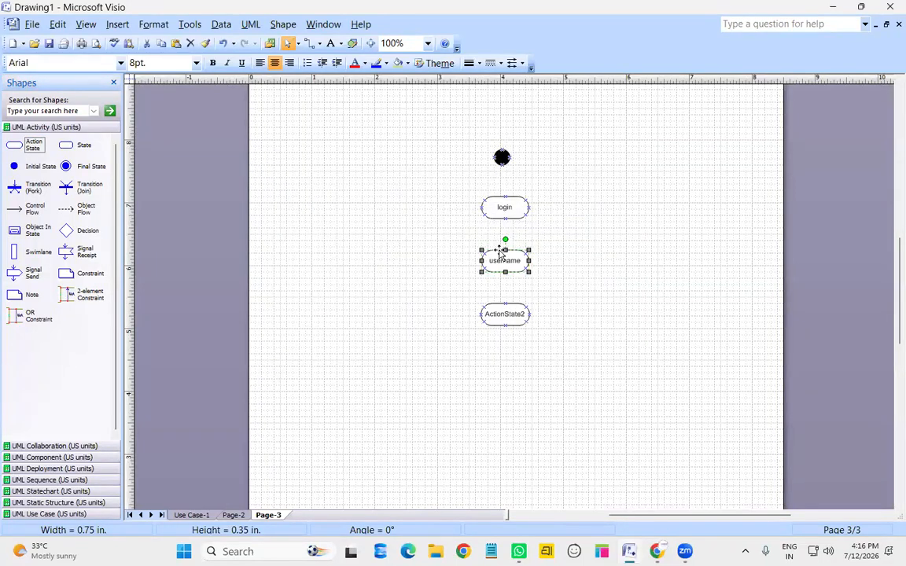
{"action": "double_click", "coordinate": [497, 313]}
{"action": "type", "text": "p"}
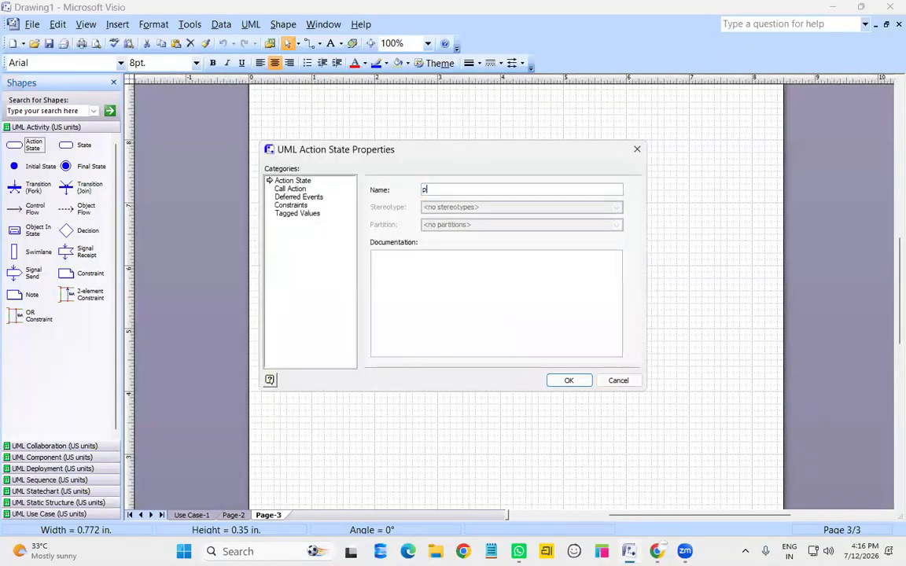
{"action": "type", "text": "assword"}
{"action": "key", "text": "Return"}
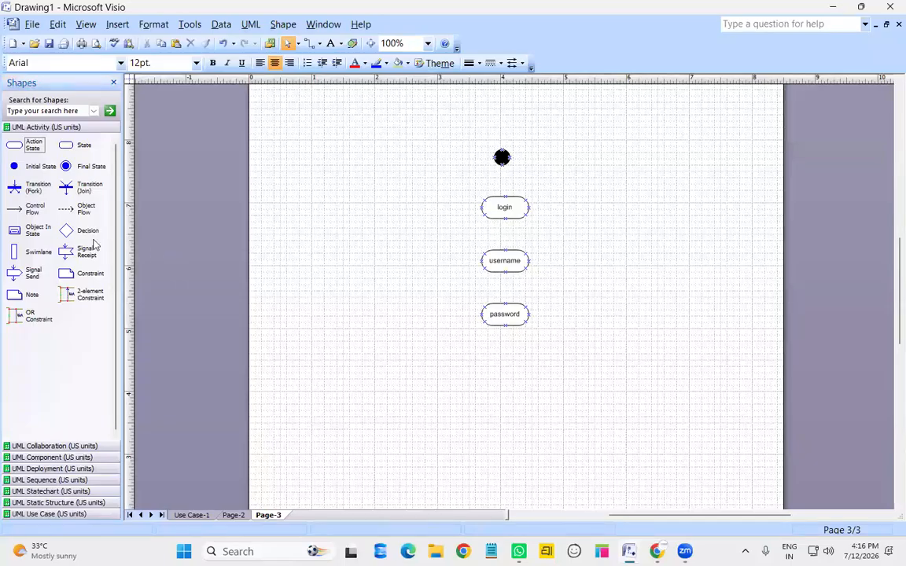
Add a decision under password, link initial state, login, username, password to it, then add an action state below
{"action": "mouse_move", "coordinate": [79, 230]}
{"action": "left_mouse_down"}
{"action": "mouse_move", "coordinate": [391, 386]}
{"action": "mouse_move", "coordinate": [516, 379]}
{"action": "mouse_move", "coordinate": [505, 367]}
{"action": "left_mouse_up"}
{"action": "left_click_drag", "start_coordinate": [29, 209], "coordinate": [504, 196]}
{"action": "left_click_drag", "start_coordinate": [33, 212], "coordinate": [505, 250]}
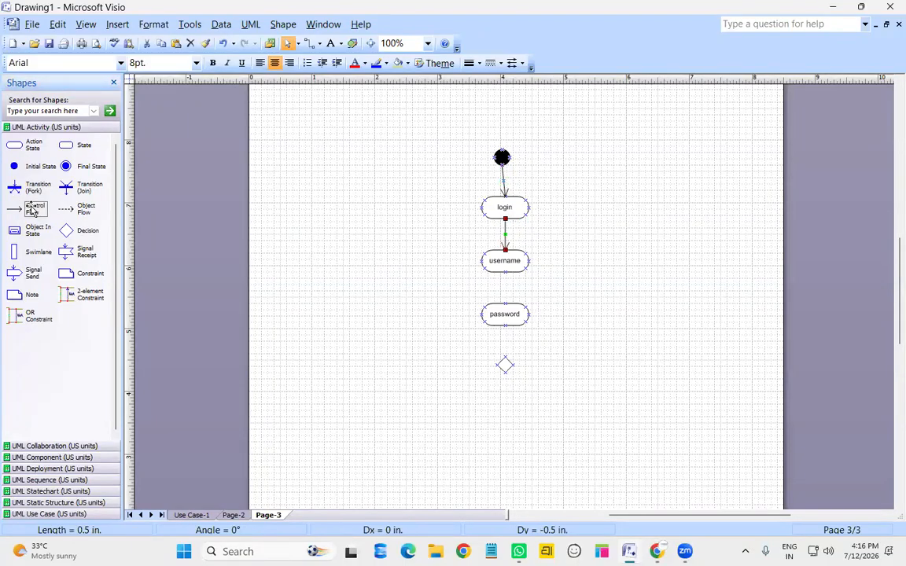
{"action": "left_click_drag", "start_coordinate": [486, 304], "coordinate": [552, 273]}
{"action": "left_click_drag", "start_coordinate": [552, 272], "coordinate": [505, 302]}
{"action": "left_click_drag", "start_coordinate": [32, 209], "coordinate": [513, 376]}
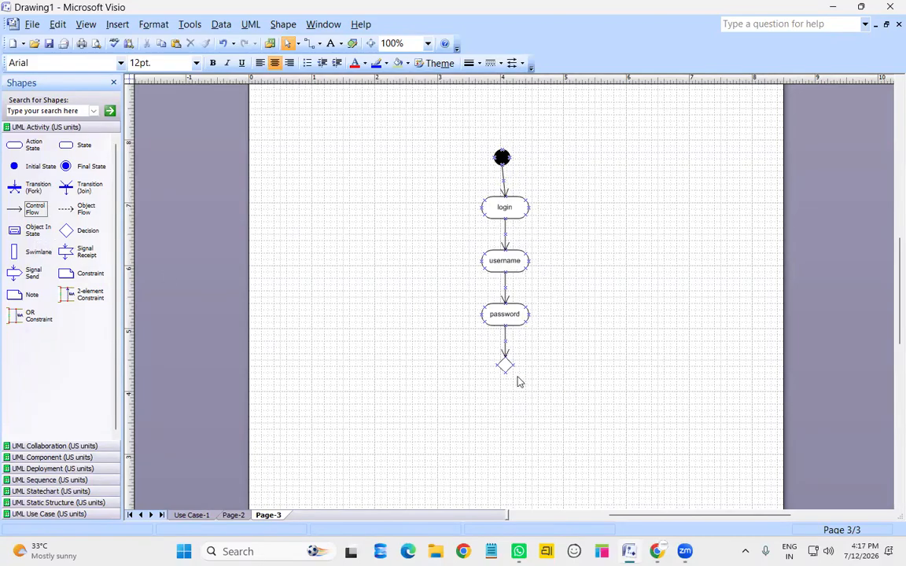
{"action": "left_click_drag", "start_coordinate": [34, 212], "coordinate": [506, 409]}
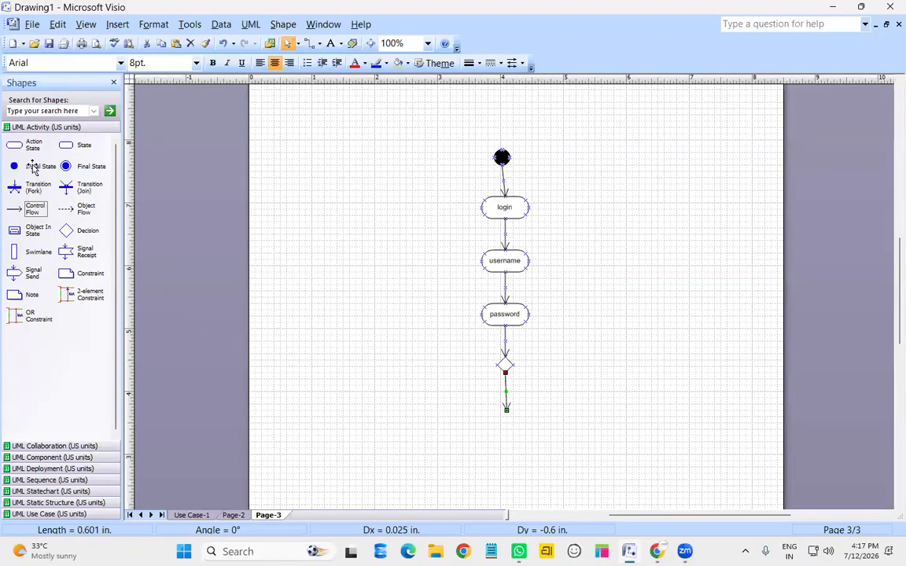
{"action": "left_click_drag", "start_coordinate": [32, 145], "coordinate": [508, 429]}
Name the action state under the decision 'login success', correcting its misspelling
{"action": "double_click", "coordinate": [509, 429]}
{"action": "type", "text": "login sccucess"}
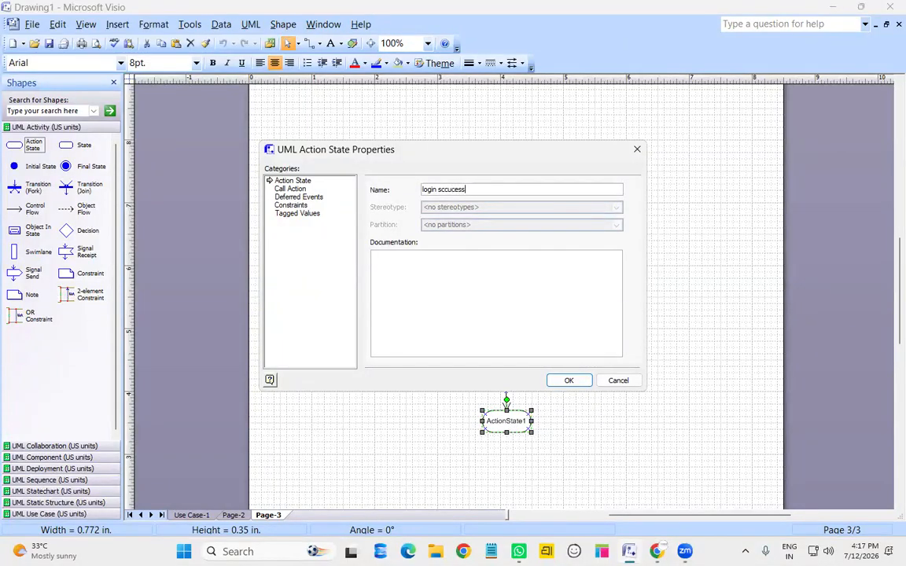
{"action": "key", "text": "Return"}
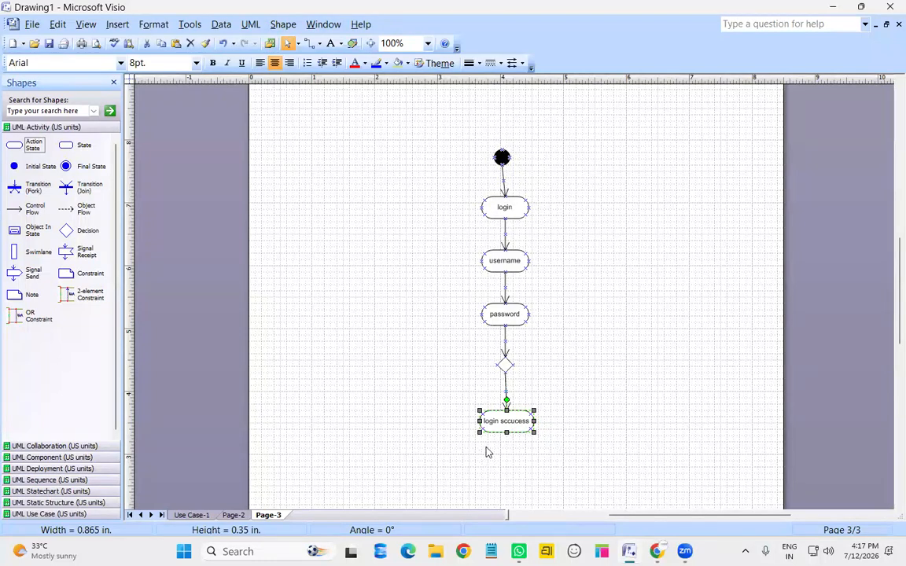
{"action": "double_click", "coordinate": [523, 420]}
{"action": "left_click", "coordinate": [449, 189]}
{"action": "key", "text": "BackSpace"}
{"action": "type", "text": "uccess"}
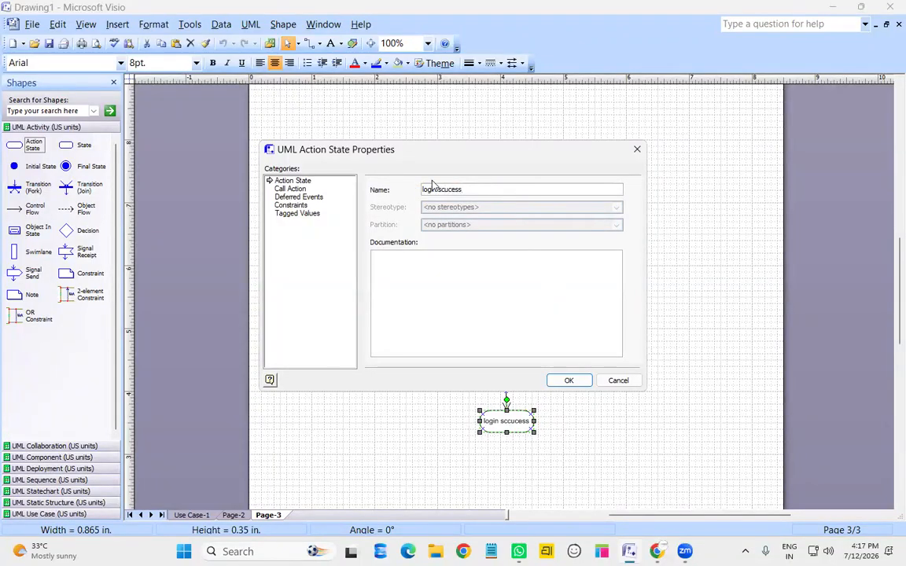
{"action": "left_click", "coordinate": [443, 190]}
{"action": "key", "text": "BackSpace"}
{"action": "left_click", "coordinate": [578, 382]}
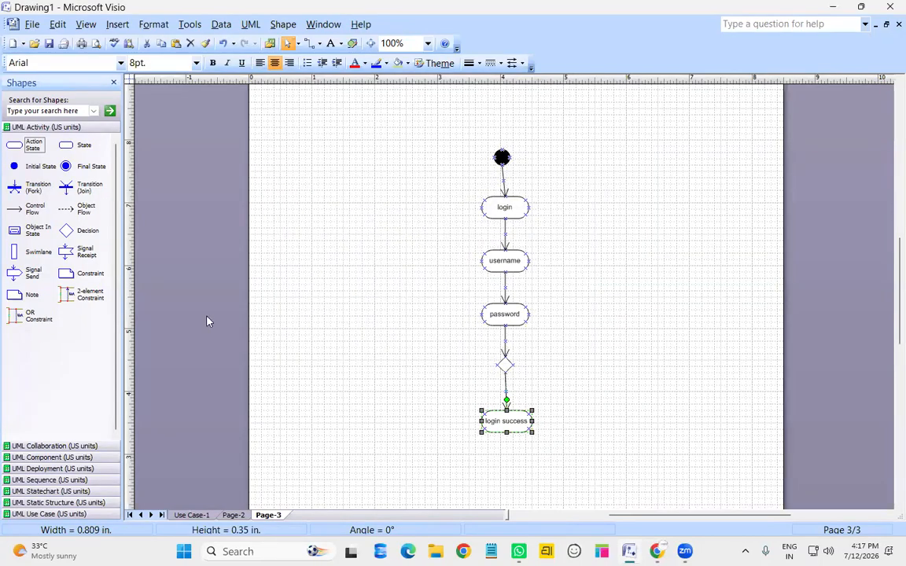
Add a final state below login success, connected by a control flow
{"action": "left_click_drag", "start_coordinate": [79, 169], "coordinate": [508, 480]}
{"action": "left_click_drag", "start_coordinate": [35, 208], "coordinate": [554, 432]}
{"action": "left_click_drag", "start_coordinate": [518, 462], "coordinate": [507, 472]}
Loop a right-angled control flow from the decision back to login, routed right, and align the initial state
{"action": "left_click", "coordinate": [562, 383]}
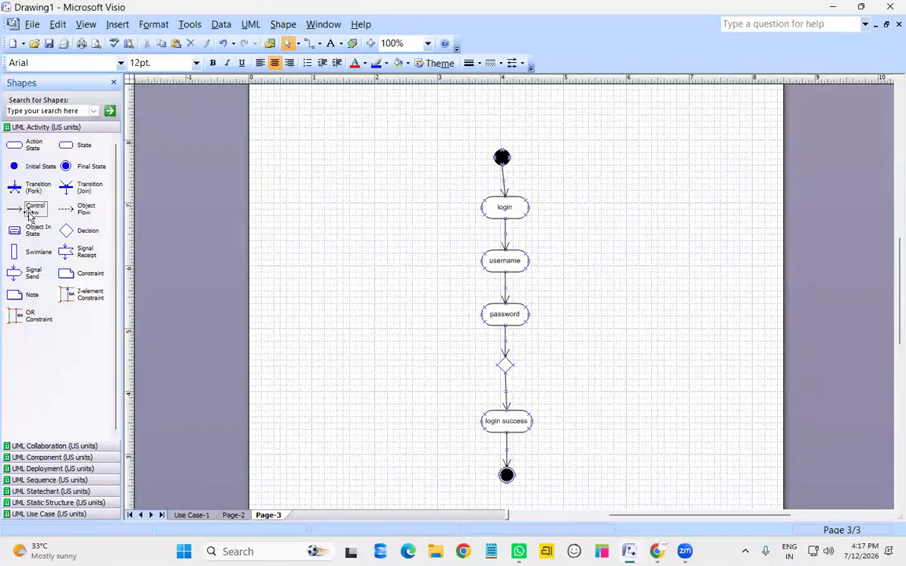
{"action": "left_click_drag", "start_coordinate": [35, 209], "coordinate": [528, 208]}
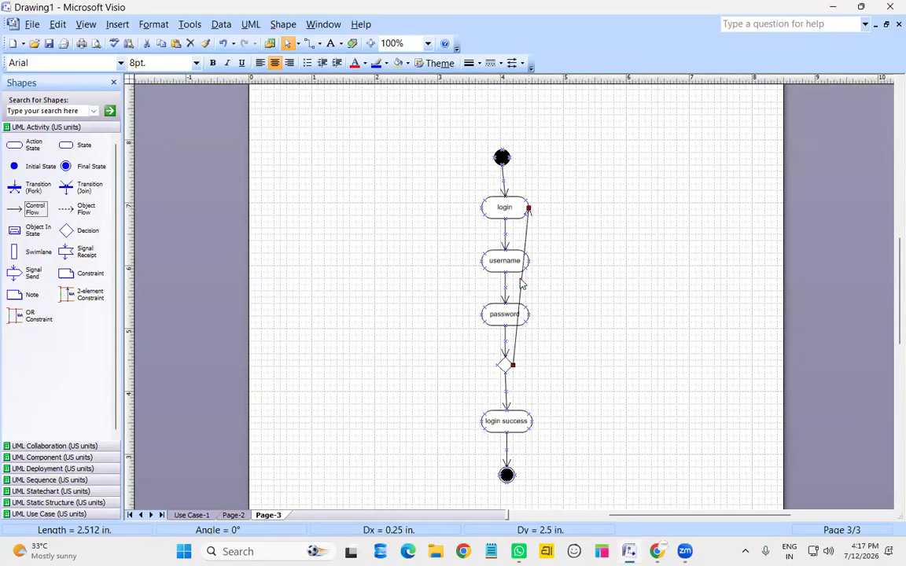
{"action": "right_click", "coordinate": [521, 285]}
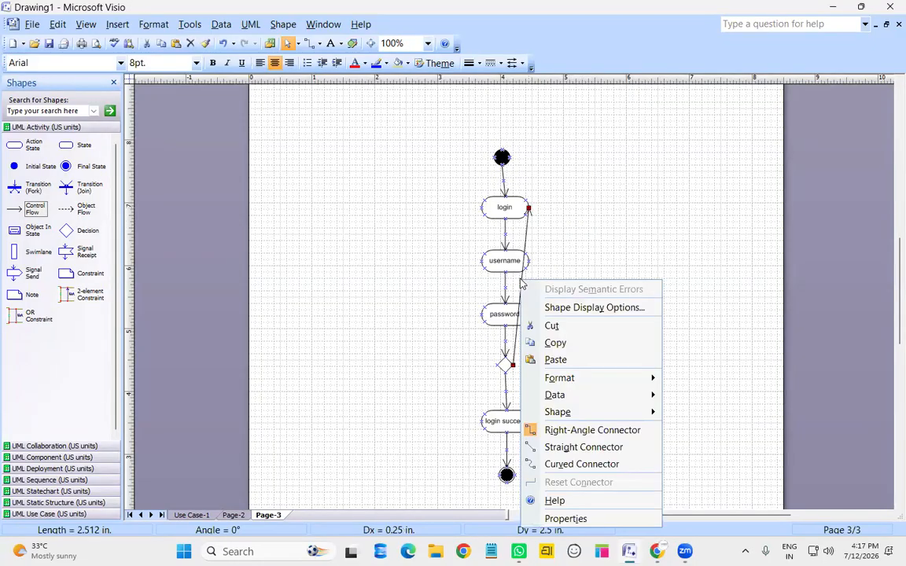
{"action": "left_click", "coordinate": [595, 431]}
{"action": "left_click_drag", "start_coordinate": [540, 290], "coordinate": [633, 302]}
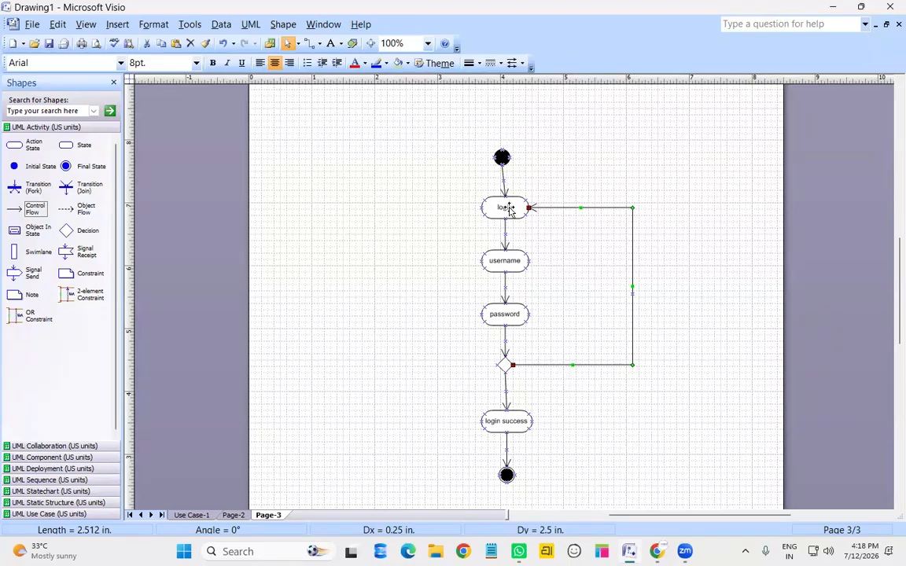
{"action": "left_click", "coordinate": [500, 158]}
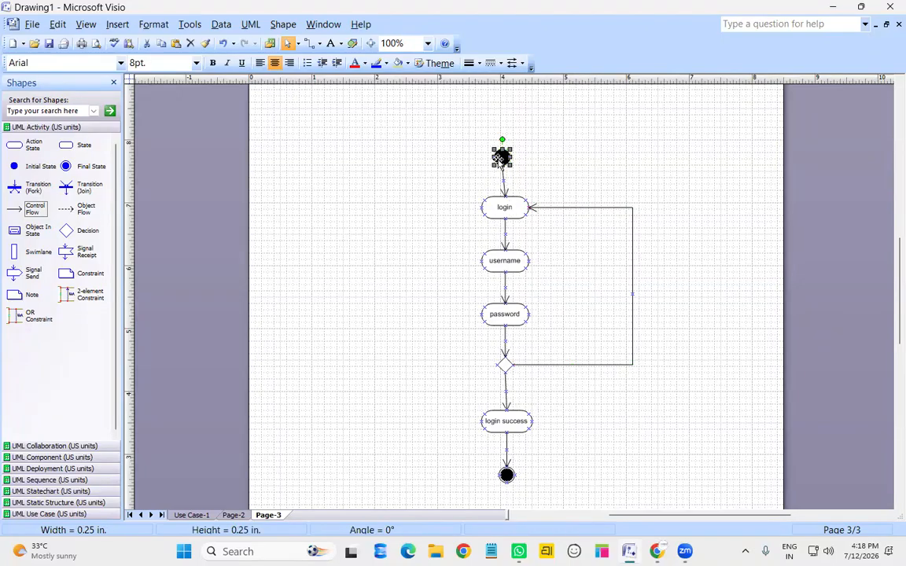
{"action": "left_click_drag", "start_coordinate": [500, 159], "coordinate": [504, 160]}
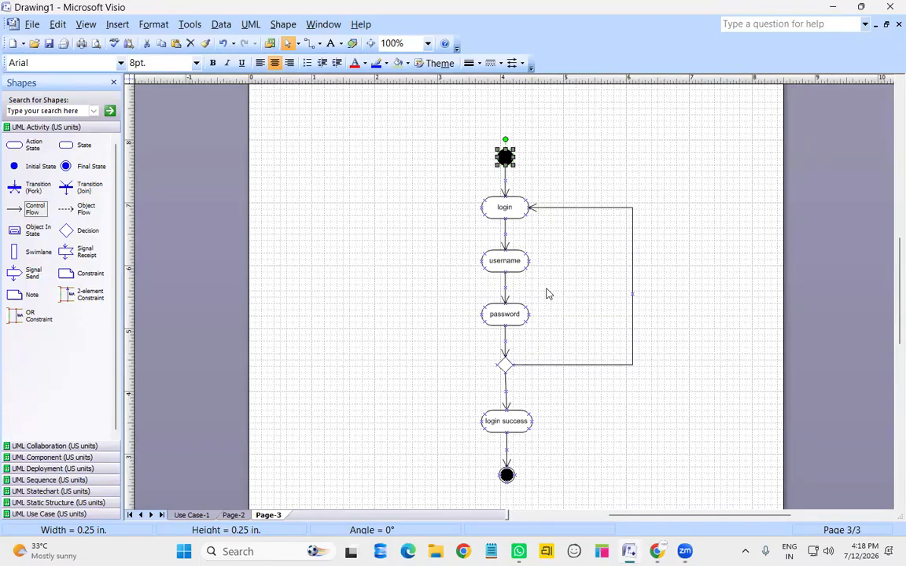
{"action": "left_click", "coordinate": [542, 222]}
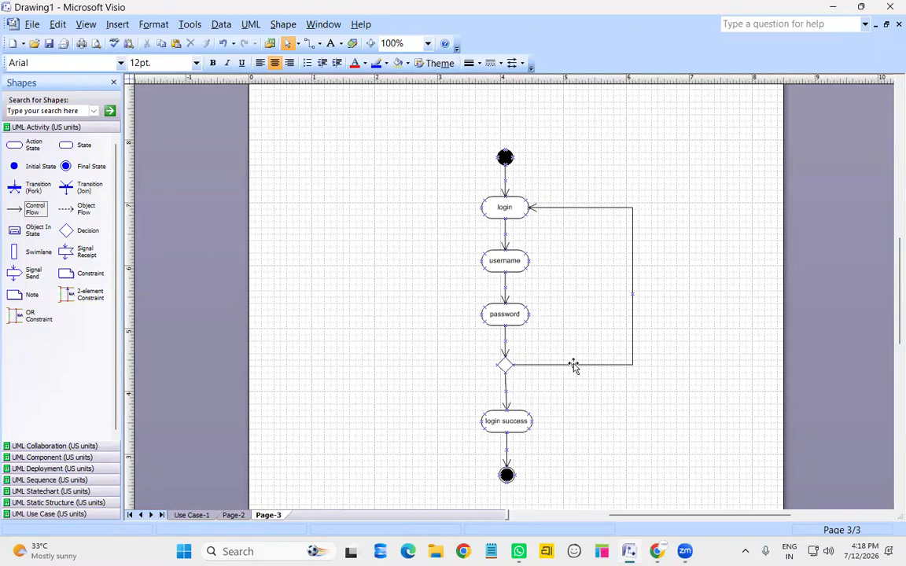
Nudge the login success shape down and give its incoming flow the guard [vaild]
{"action": "left_click", "coordinate": [516, 421]}
{"action": "key", "text": "Down"}
{"action": "key", "text": "Down"}
{"action": "key", "text": "Down"}
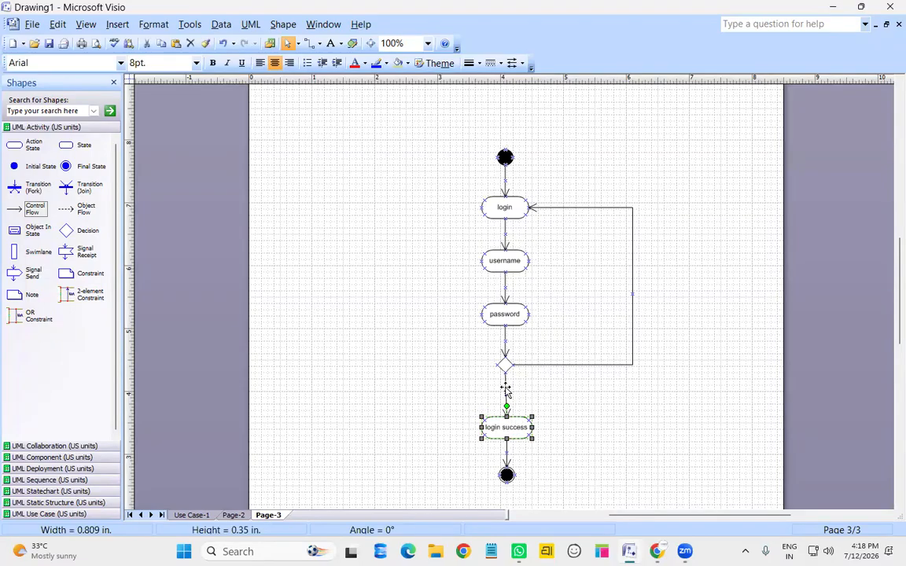
{"action": "double_click", "coordinate": [506, 388]}
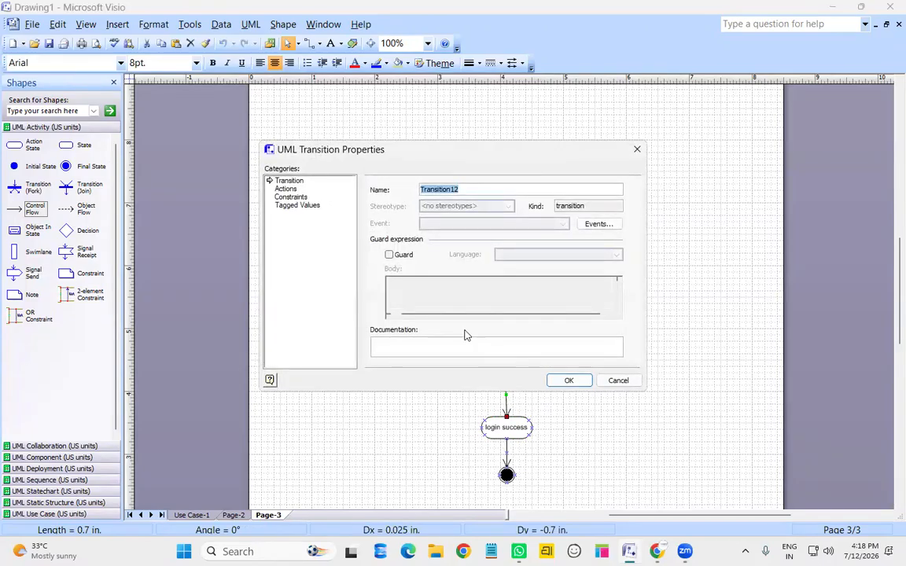
{"action": "left_click", "coordinate": [389, 255]}
{"action": "left_click", "coordinate": [431, 286]}
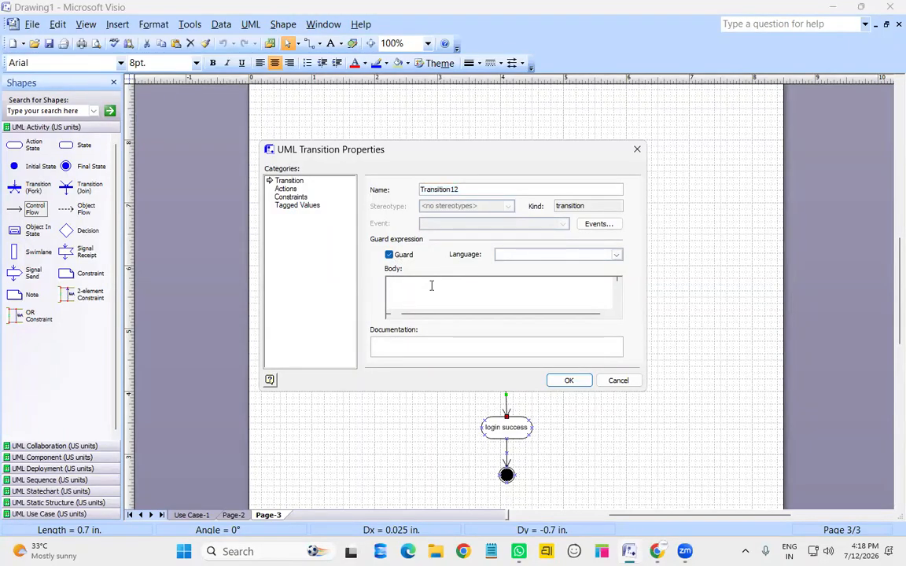
{"action": "type", "text": "vaild"}
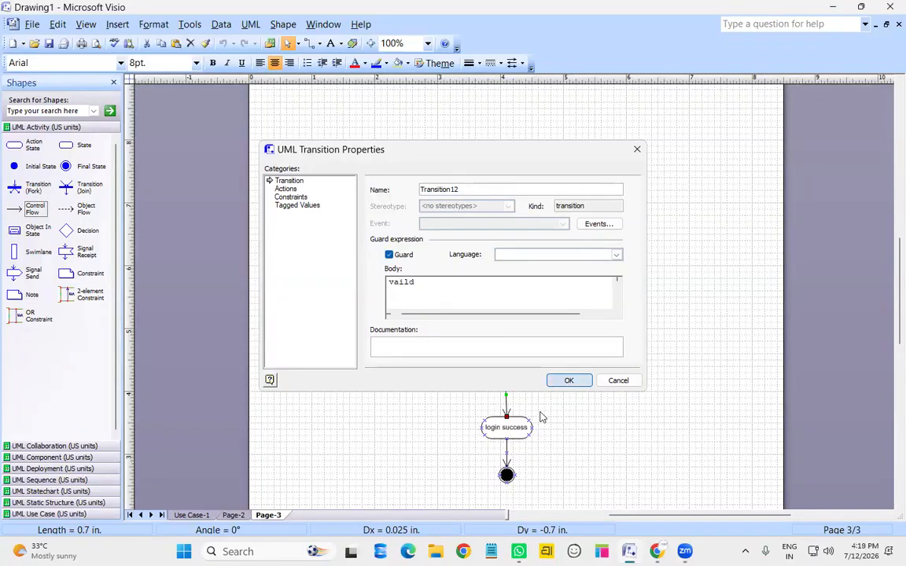
{"action": "left_click", "coordinate": [564, 381]}
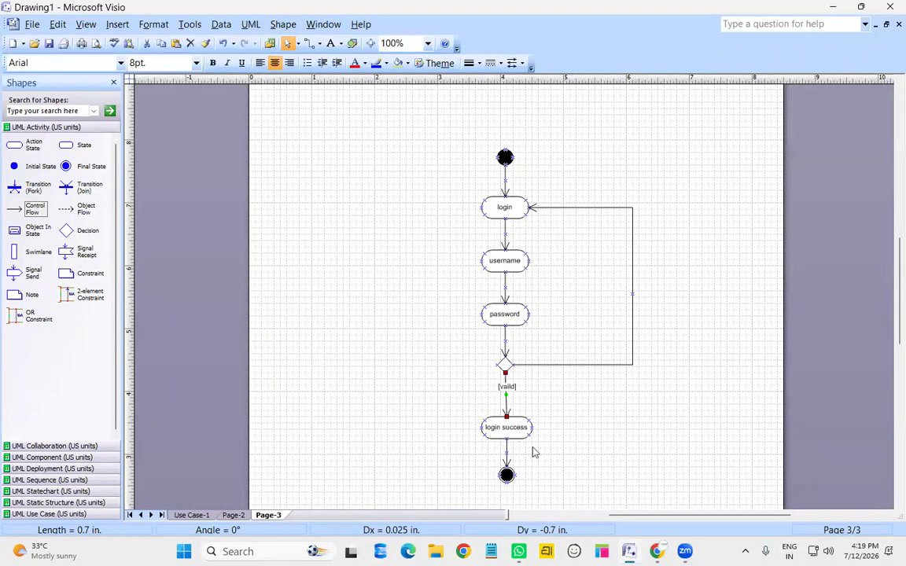
Add the guard [in-valid] to the loop flow back to login
{"action": "double_click", "coordinate": [634, 311]}
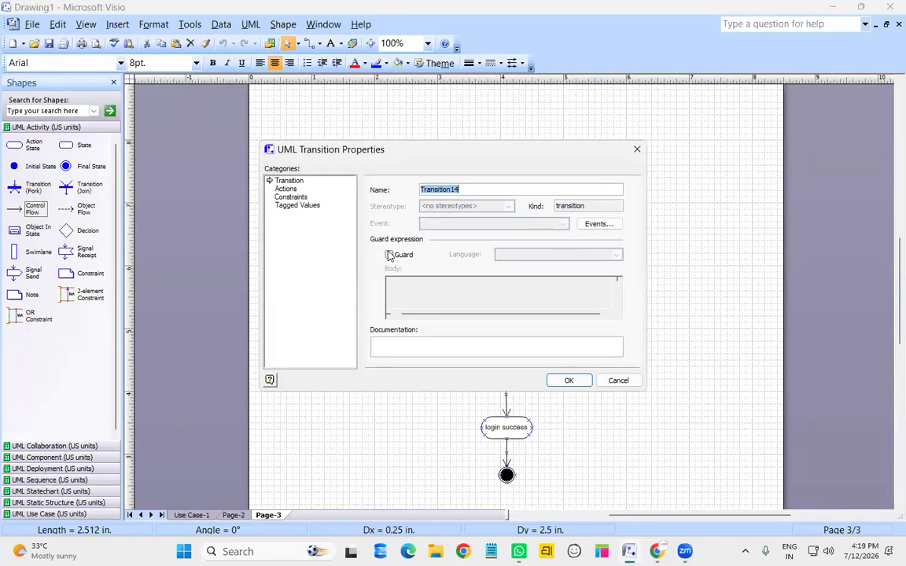
{"action": "left_click", "coordinate": [388, 255]}
{"action": "type", "text": "in-valid"}
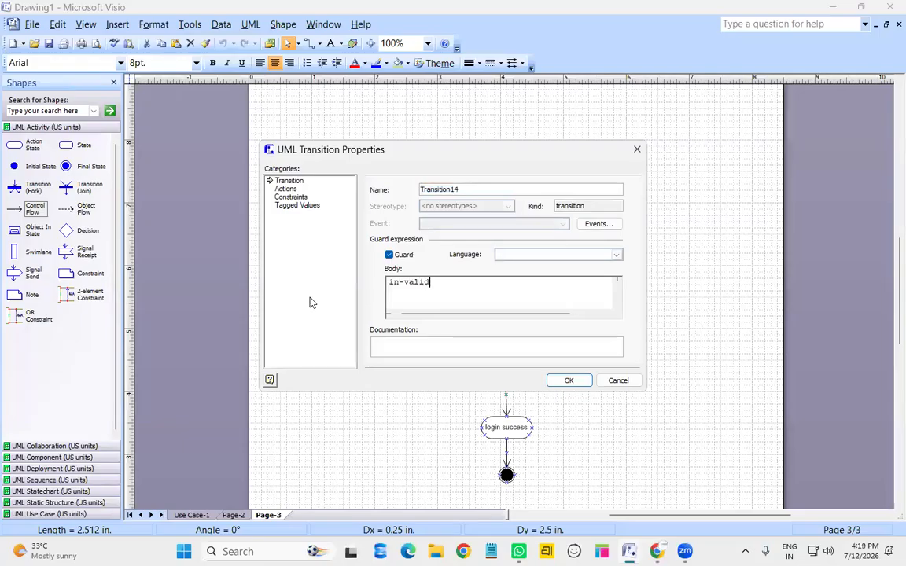
{"action": "left_click", "coordinate": [568, 380]}
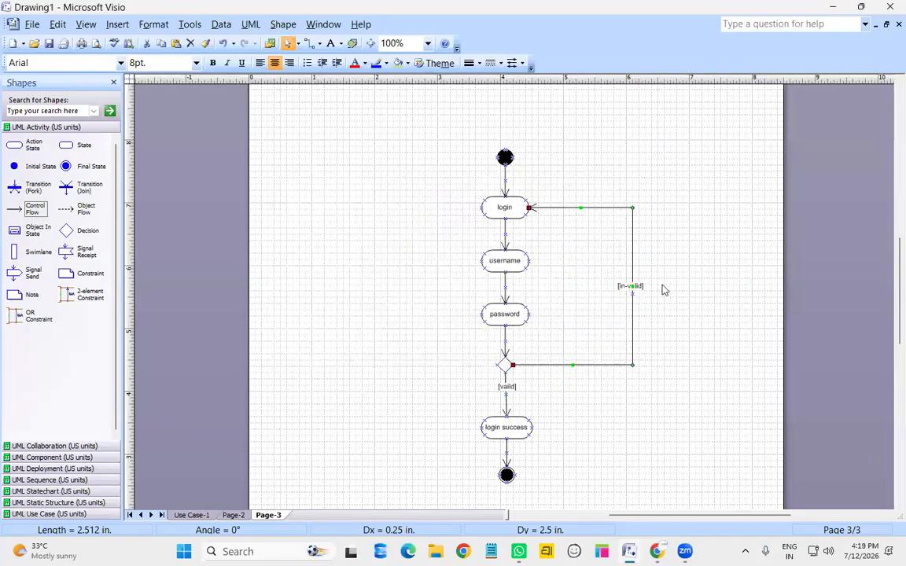
{"action": "left_click", "coordinate": [606, 287]}
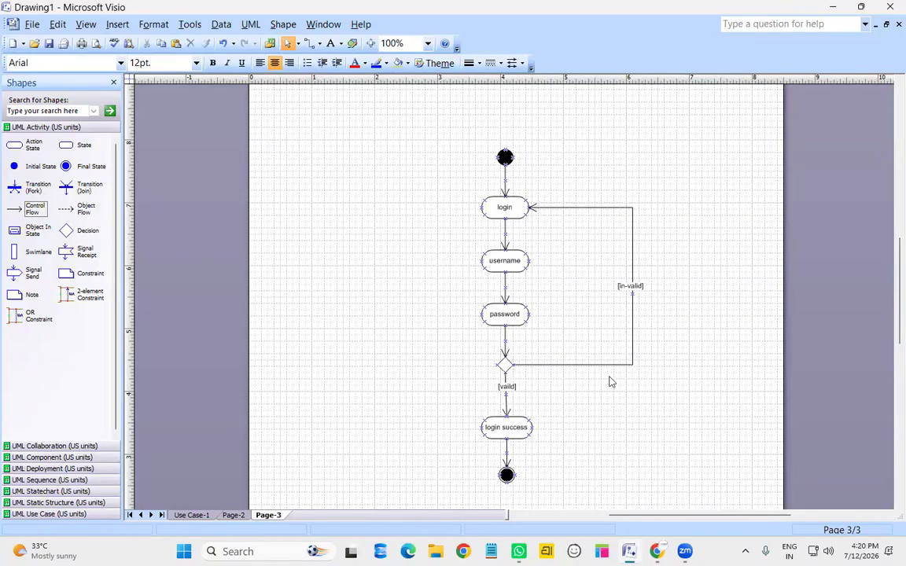
Insert a new blank Page-4 after Page-3 and show it at 100% zoom
{"action": "scroll", "coordinate": [576, 394], "scroll_direction": "down", "scroll_amount": 1}
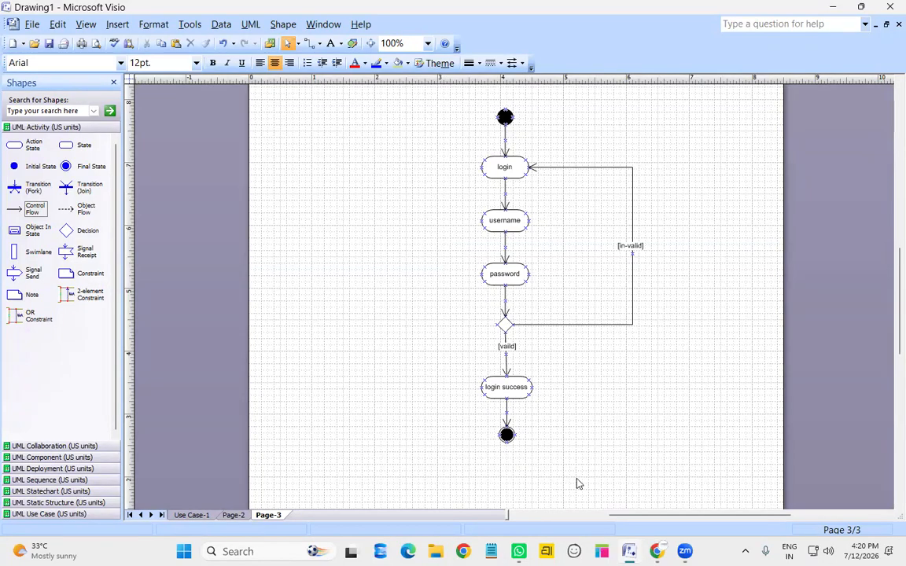
{"action": "right_click", "coordinate": [277, 517]}
{"action": "left_click", "coordinate": [314, 457]}
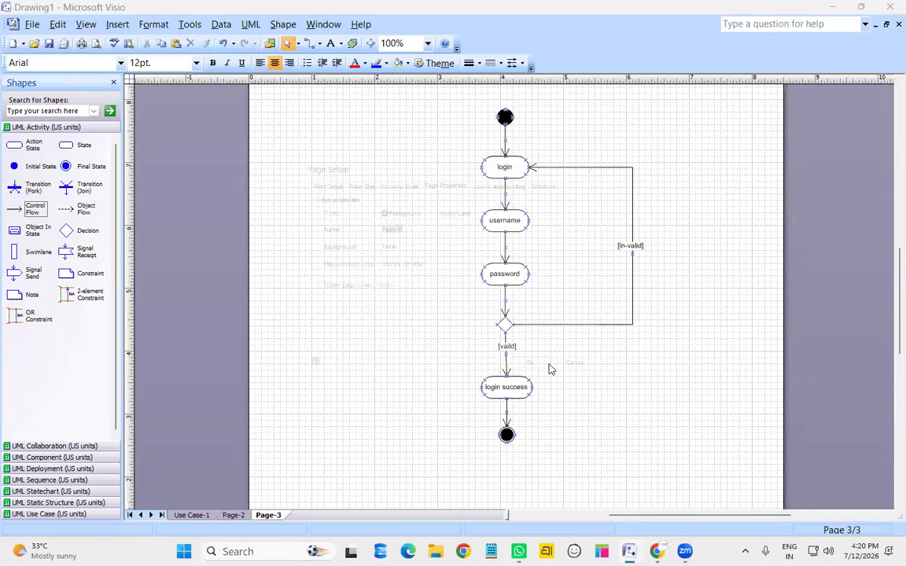
{"action": "left_click", "coordinate": [546, 379]}
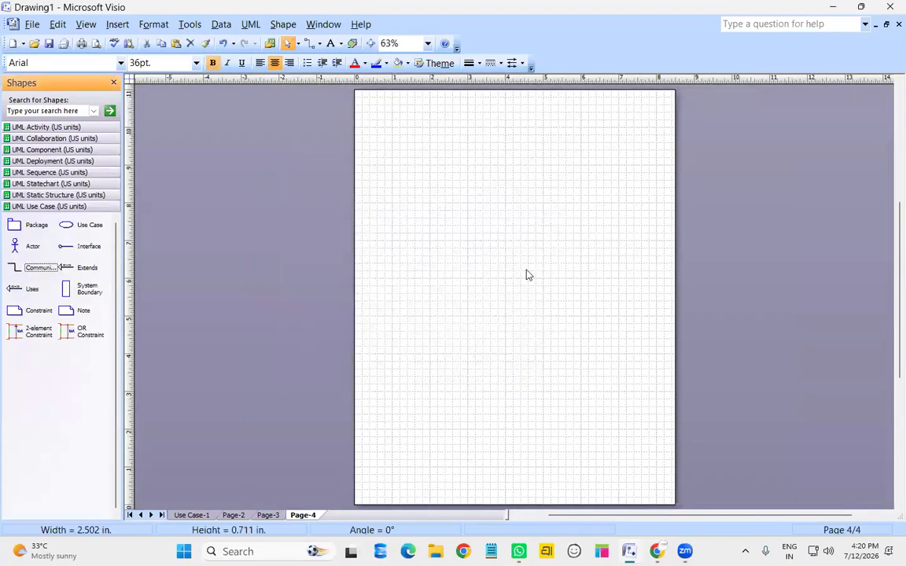
{"action": "left_click", "coordinate": [427, 43]}
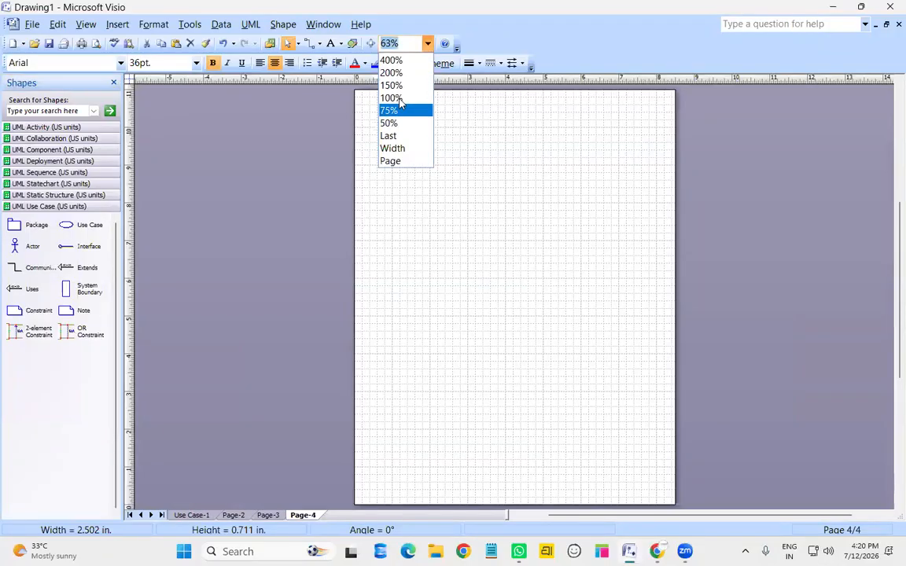
{"action": "left_click", "coordinate": [389, 96]}
{"action": "scroll", "coordinate": [479, 257], "scroll_direction": "up", "scroll_amount": 4}
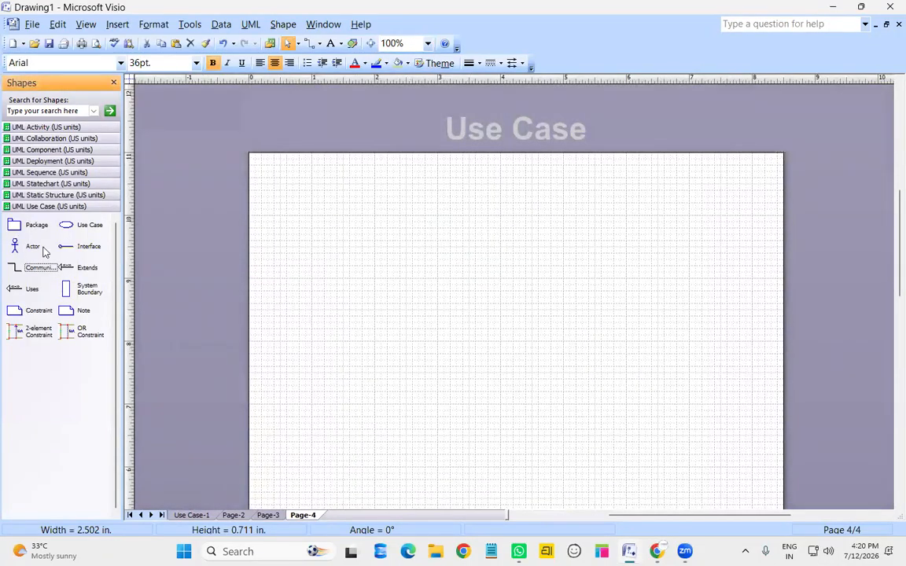
{"action": "left_click", "coordinate": [57, 129]}
Place a start node above an action state and name the action payments
{"action": "left_click_drag", "start_coordinate": [23, 145], "coordinate": [505, 202]}
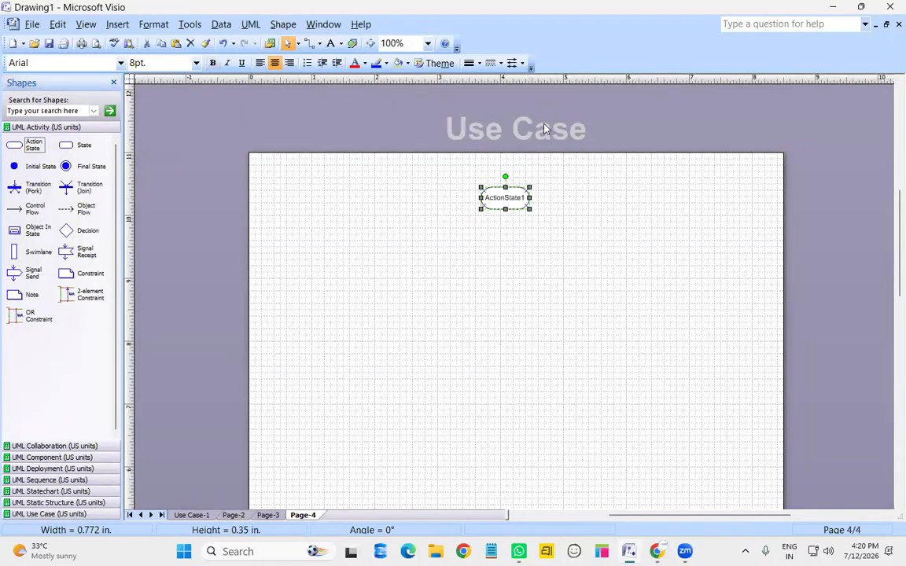
{"action": "left_click_drag", "start_coordinate": [23, 164], "coordinate": [505, 236]}
{"action": "left_click_drag", "start_coordinate": [481, 198], "coordinate": [488, 274]}
{"action": "mouse_move", "coordinate": [505, 236]}
{"action": "left_mouse_down"}
{"action": "mouse_move", "coordinate": [519, 210]}
{"action": "mouse_move", "coordinate": [511, 217]}
{"action": "left_mouse_up"}
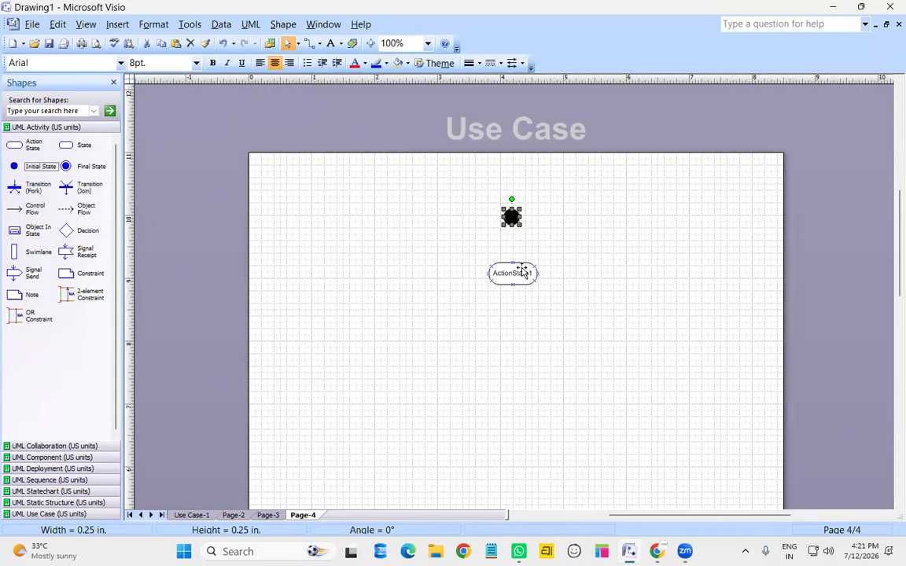
{"action": "left_click_drag", "start_coordinate": [522, 271], "coordinate": [521, 263]}
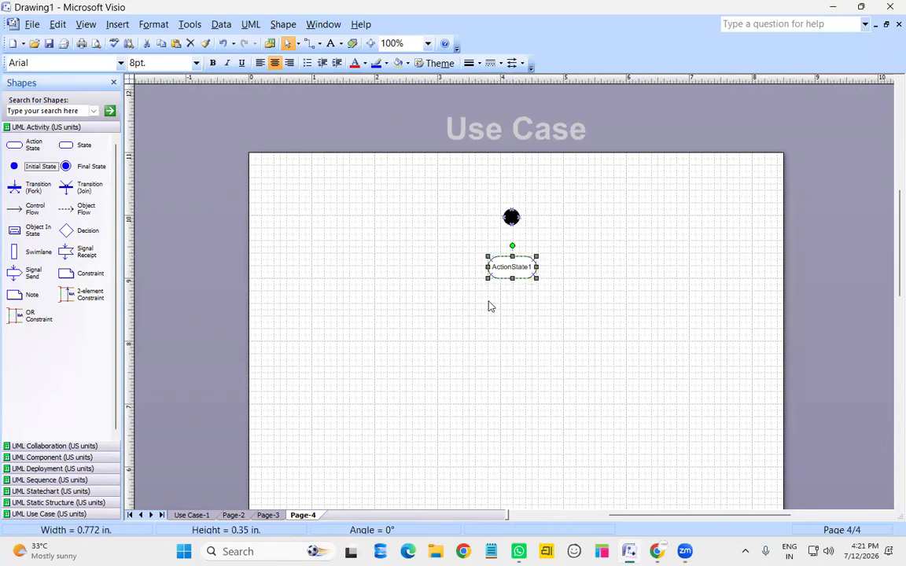
{"action": "left_click", "coordinate": [419, 295]}
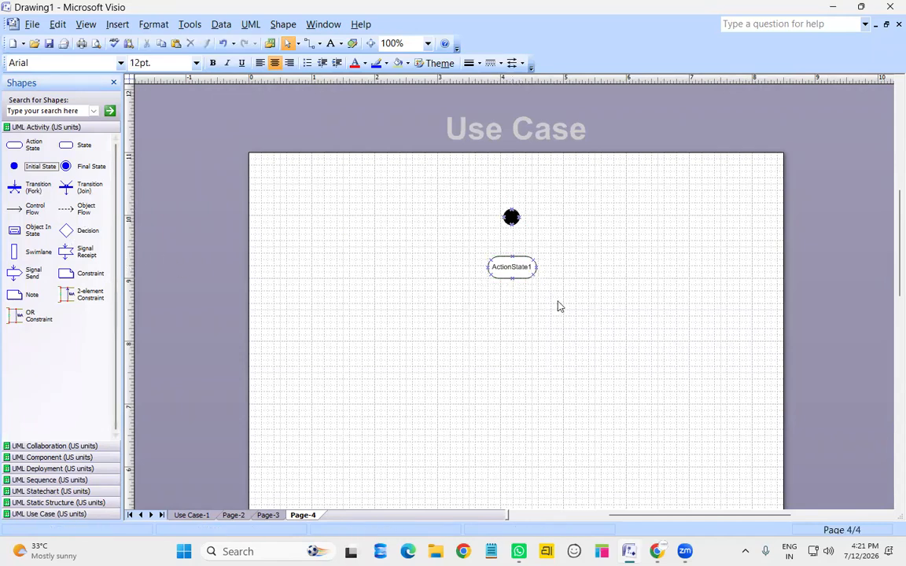
{"action": "double_click", "coordinate": [514, 269]}
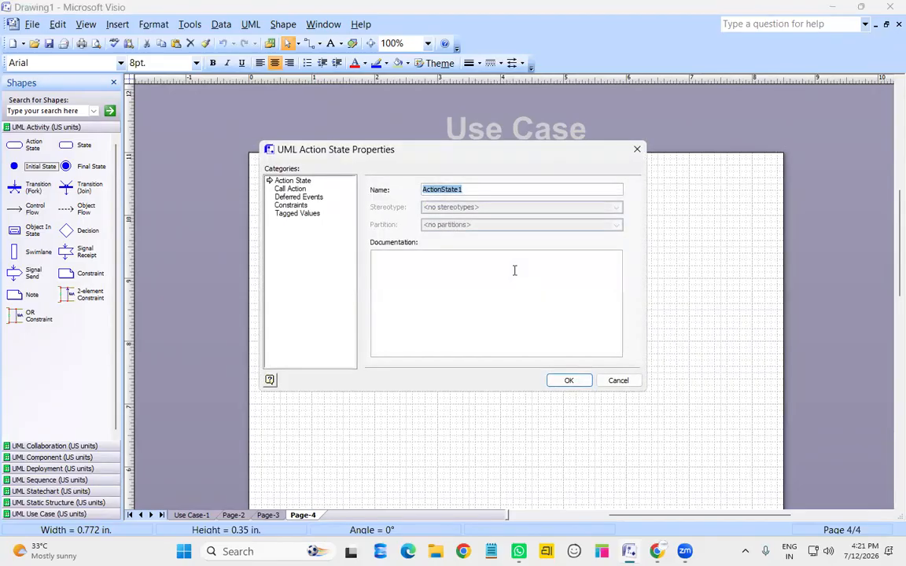
{"action": "type", "text": "payments"}
{"action": "key", "text": "Return"}
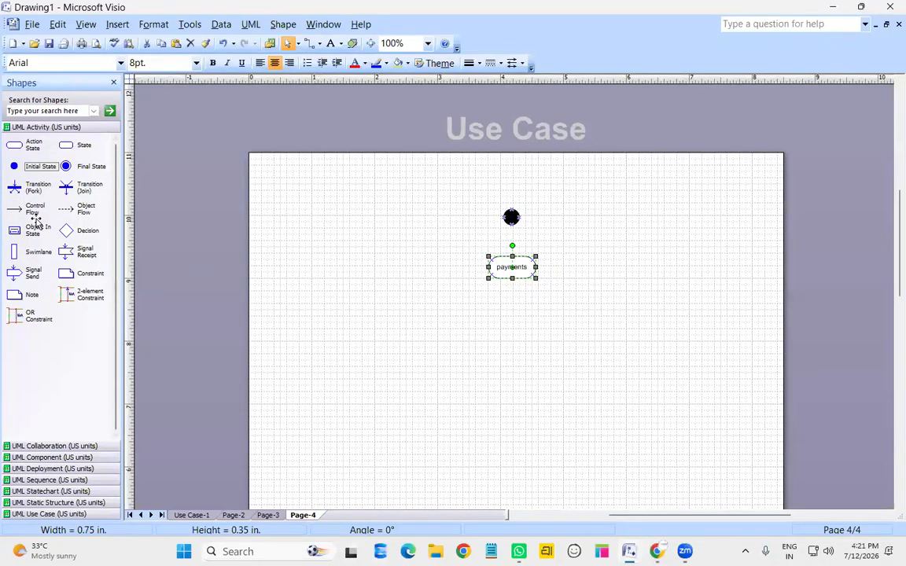
Connect the start node to payments, then payments to a new decision diamond below
{"action": "left_click_drag", "start_coordinate": [24, 208], "coordinate": [512, 256]}
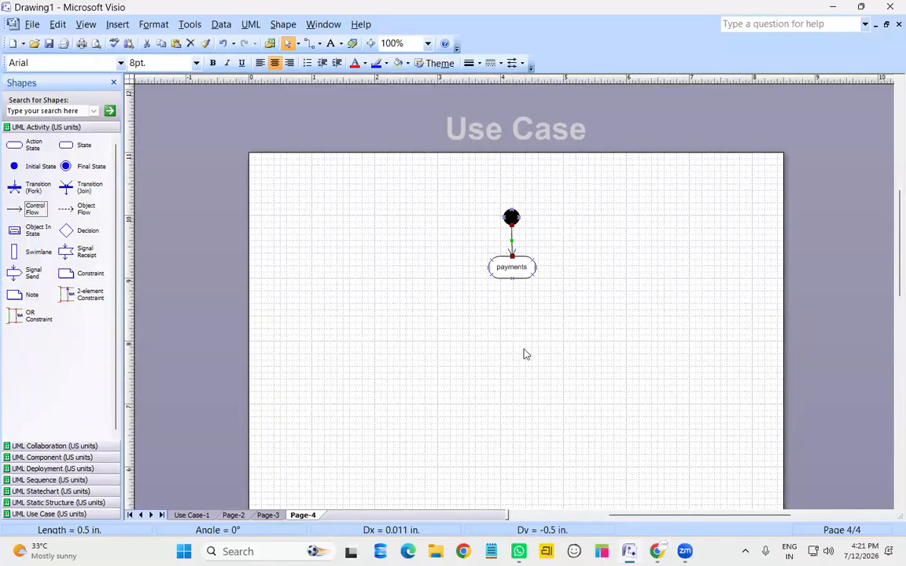
{"action": "left_click_drag", "start_coordinate": [67, 230], "coordinate": [513, 315]}
{"action": "left_click_drag", "start_coordinate": [27, 206], "coordinate": [513, 303]}
{"action": "left_click", "coordinate": [572, 336]}
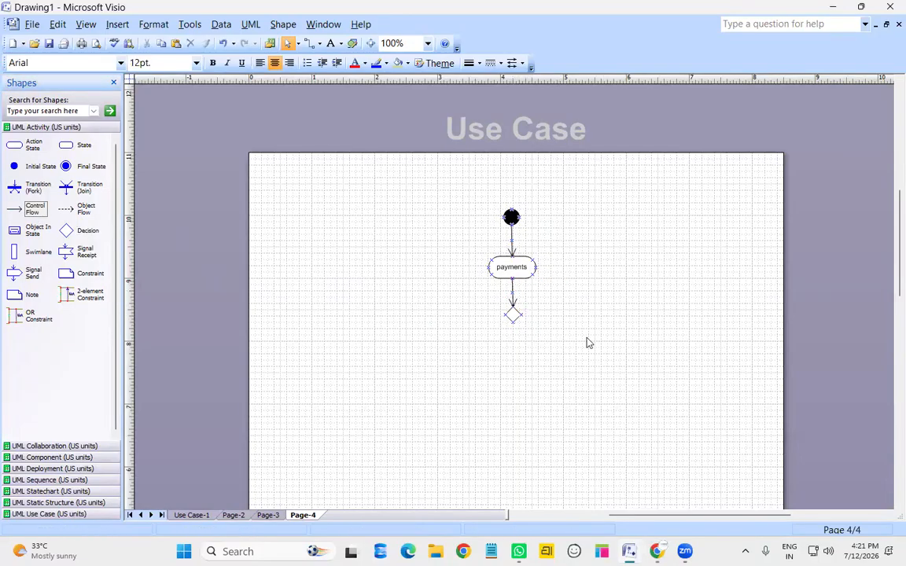
Place three action states below the decision and name them UPI, cards and COD
{"action": "left_click_drag", "start_coordinate": [26, 145], "coordinate": [514, 366]}
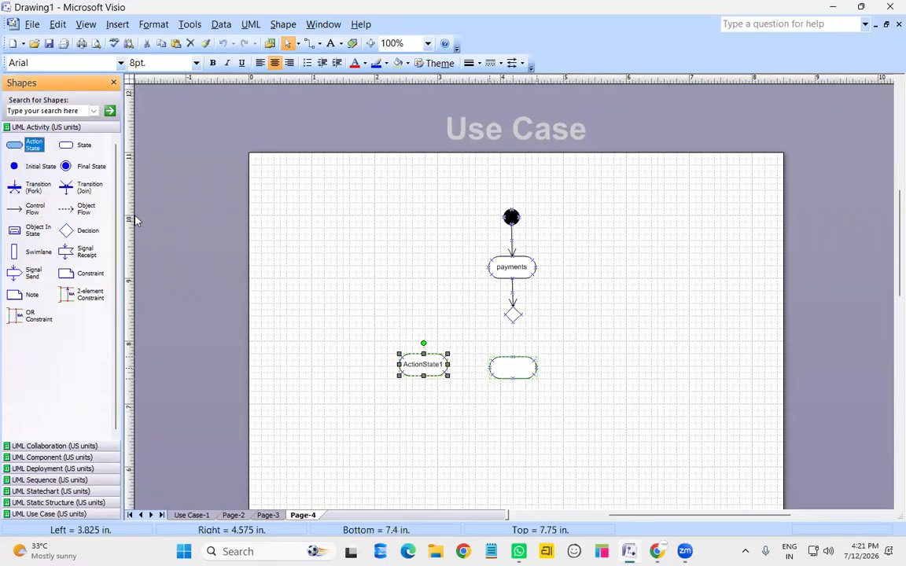
{"action": "left_click_drag", "start_coordinate": [652, 416], "coordinate": [622, 361]}
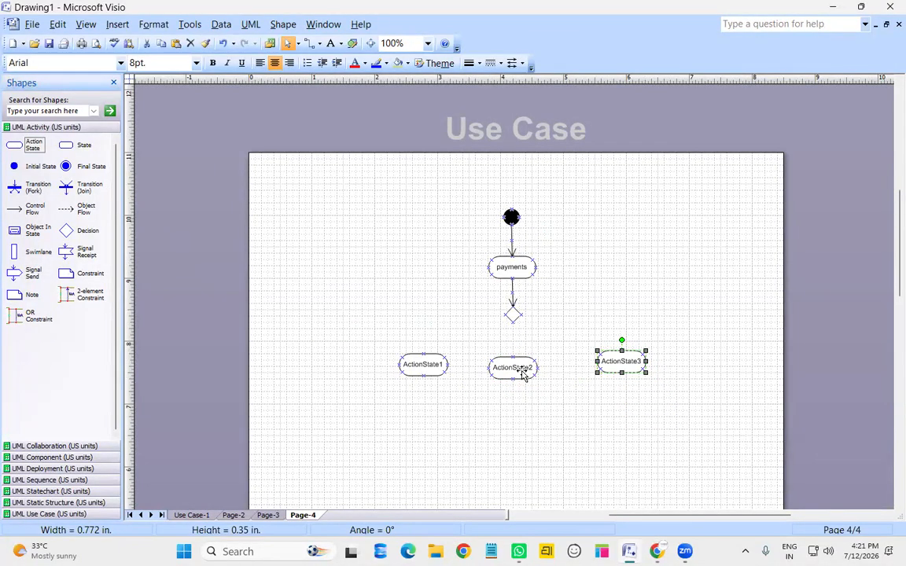
{"action": "double_click", "coordinate": [431, 365]}
{"action": "type", "text": "UPI"}
{"action": "key", "text": "Return"}
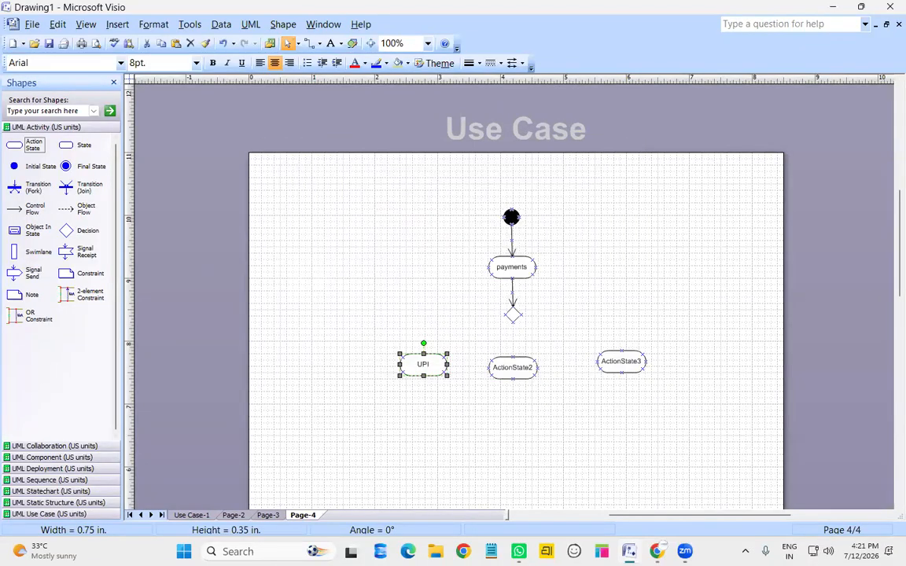
{"action": "left_click", "coordinate": [502, 377]}
{"action": "double_click", "coordinate": [502, 376]}
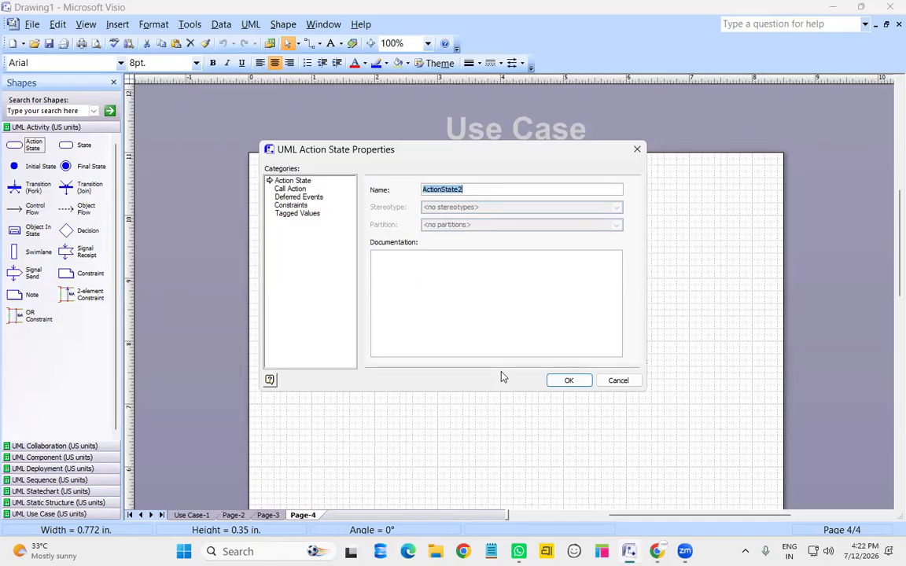
{"action": "type", "text": "cards"}
{"action": "key", "text": "Return"}
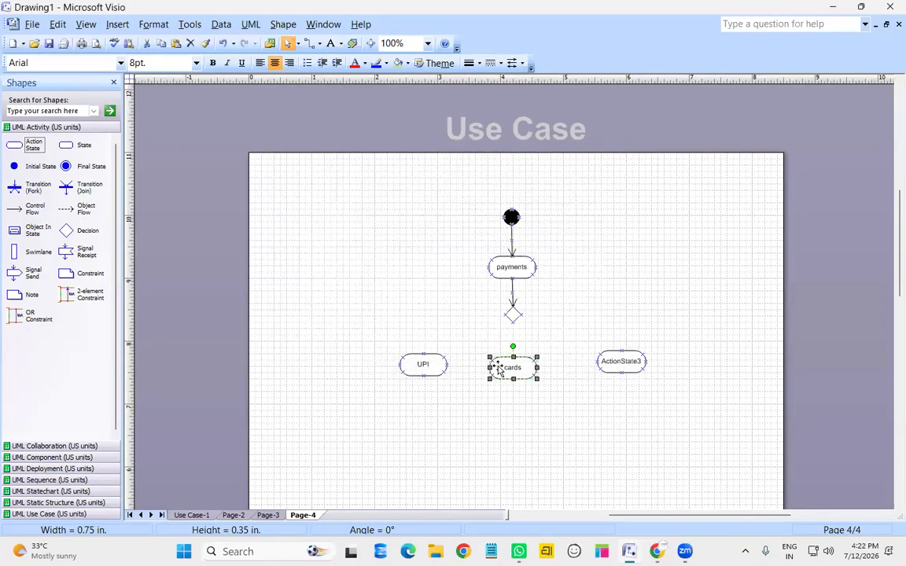
{"action": "double_click", "coordinate": [637, 362]}
{"action": "type", "text": "COD"}
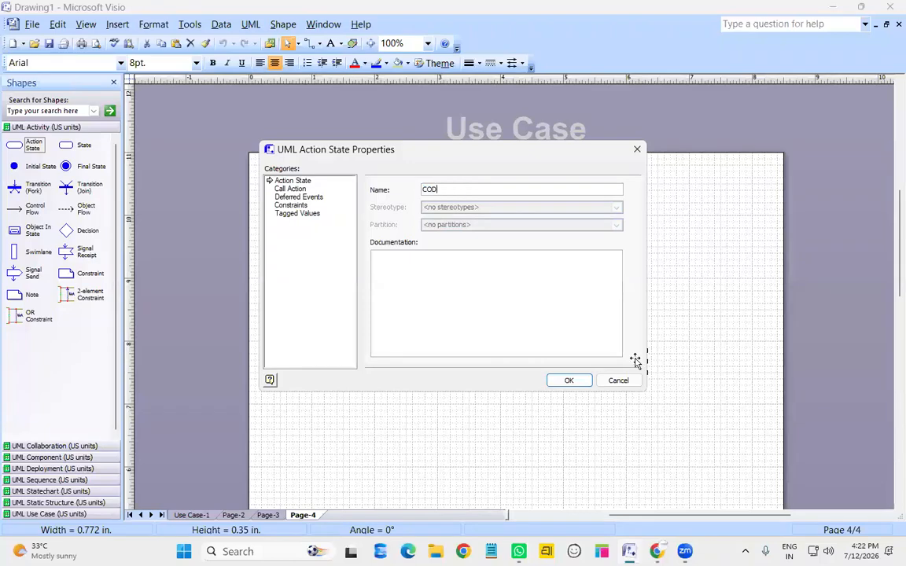
{"action": "key", "text": "Return"}
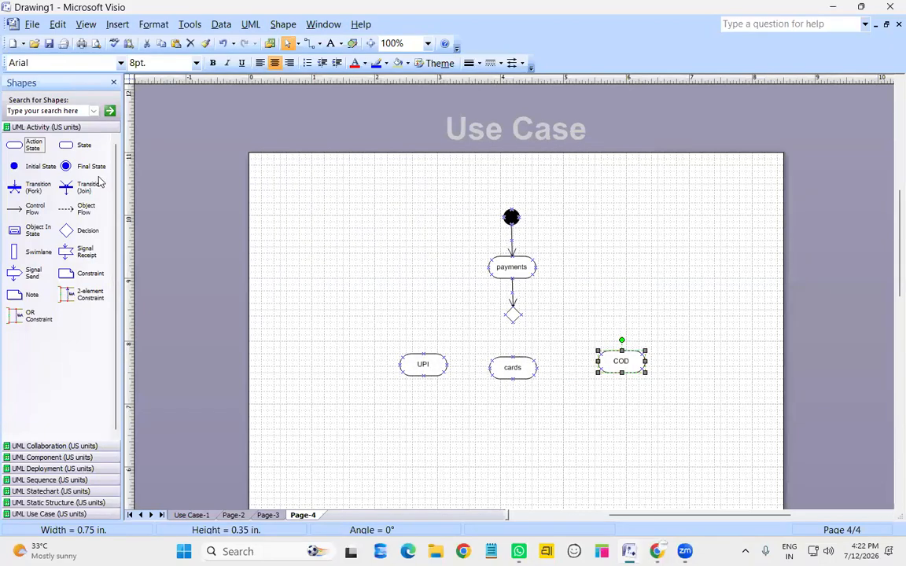
Draw flows from the decision to UPI, cards and COD, making the UPI and COD flows right-angled
{"action": "left_click_drag", "start_coordinate": [32, 209], "coordinate": [505, 315]}
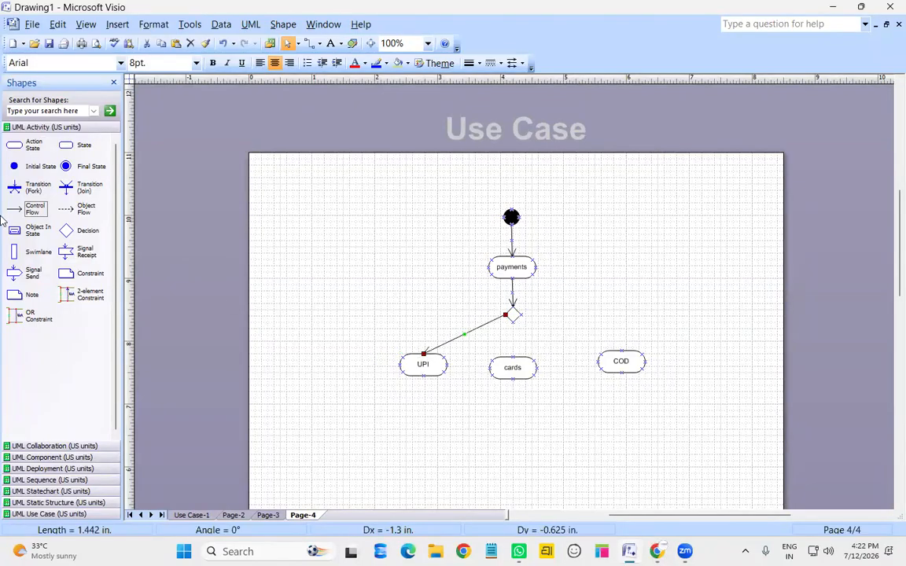
{"action": "left_click_drag", "start_coordinate": [32, 209], "coordinate": [513, 356]}
{"action": "left_click_drag", "start_coordinate": [33, 207], "coordinate": [621, 348]}
{"action": "right_click", "coordinate": [585, 338]}
{"action": "left_click", "coordinate": [634, 240]}
{"action": "right_click", "coordinate": [468, 336]}
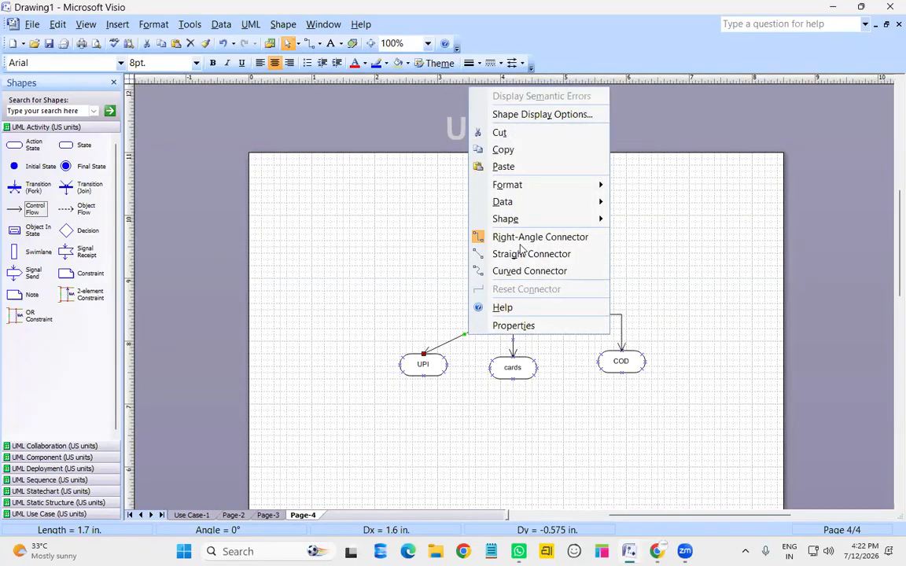
{"action": "left_click", "coordinate": [495, 237]}
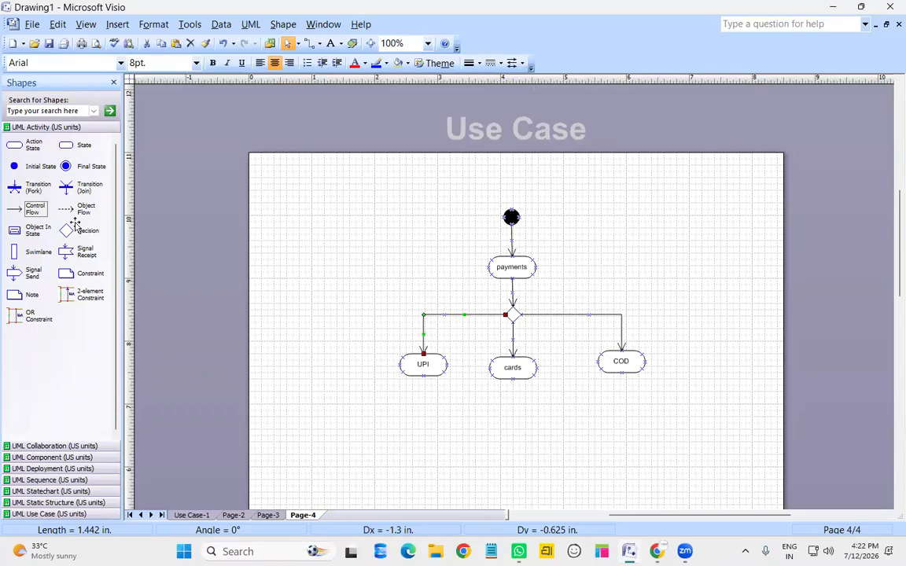
Add a merge diamond below cards and connect UPI, cards and COD to it, UPI and COD right-angled
{"action": "left_click_drag", "start_coordinate": [66, 231], "coordinate": [514, 435]}
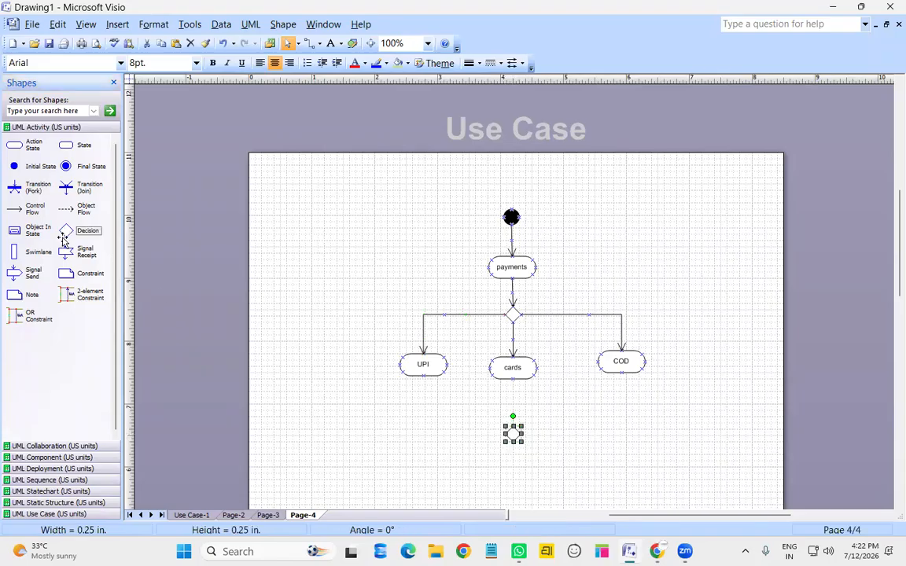
{"action": "left_click_drag", "start_coordinate": [16, 210], "coordinate": [504, 434]}
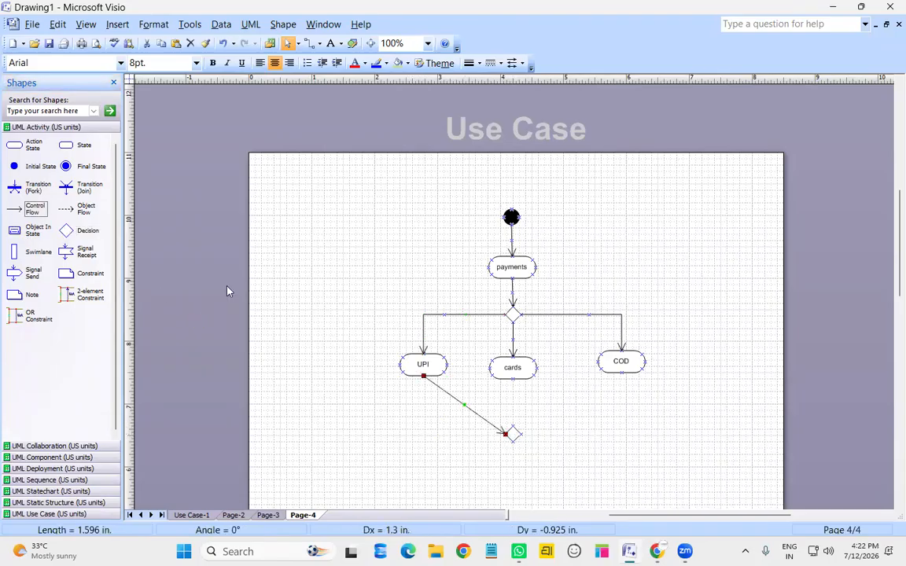
{"action": "left_click_drag", "start_coordinate": [34, 209], "coordinate": [513, 428]}
{"action": "left_click_drag", "start_coordinate": [34, 209], "coordinate": [650, 381]}
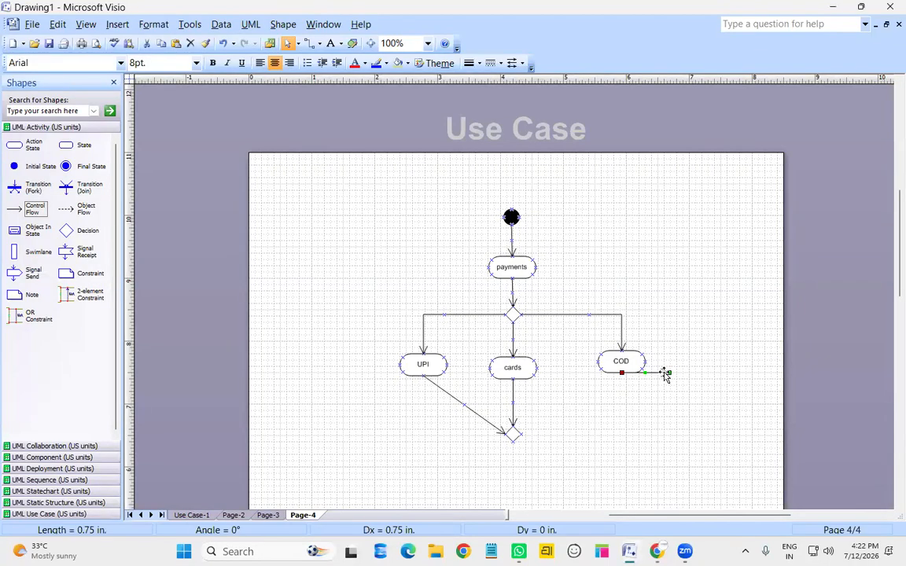
{"action": "left_click_drag", "start_coordinate": [668, 372], "coordinate": [521, 433]}
{"action": "right_click", "coordinate": [565, 406]}
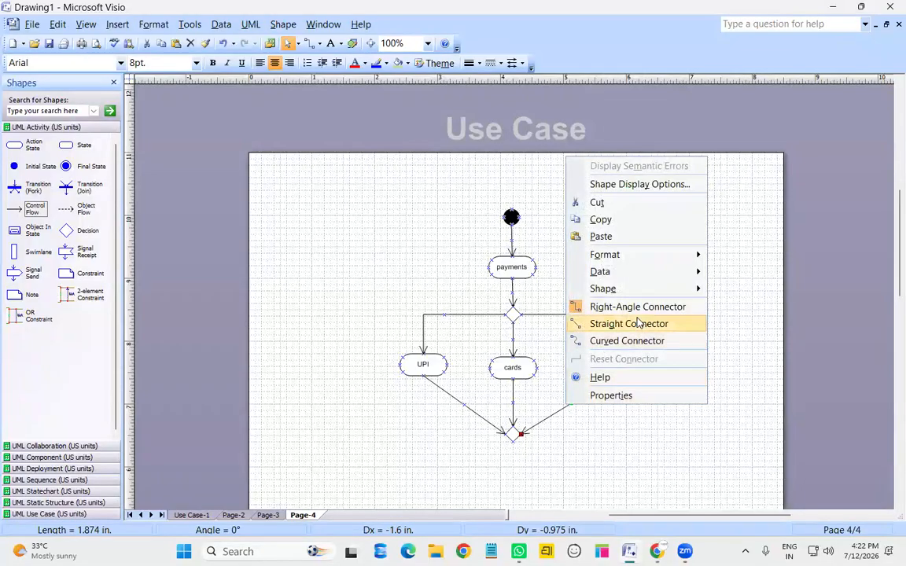
{"action": "left_click", "coordinate": [634, 307]}
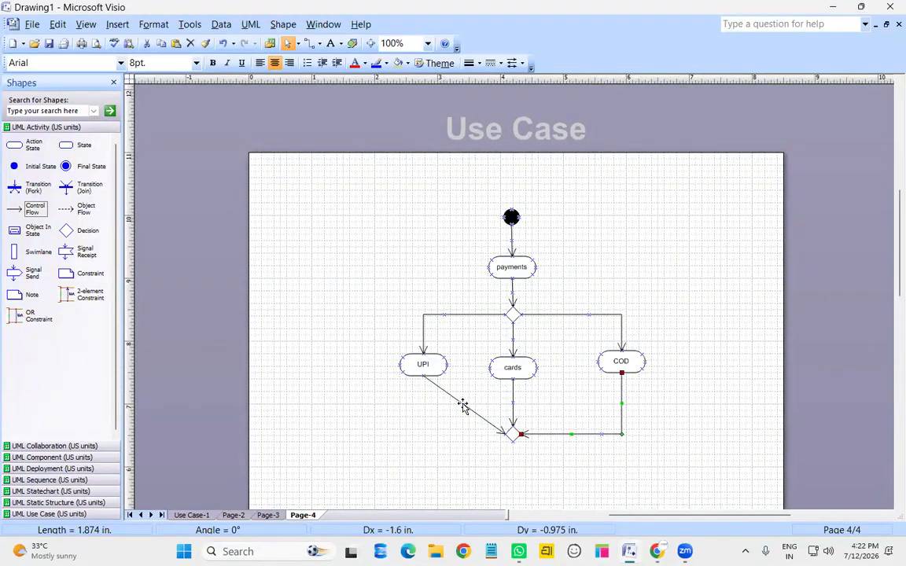
{"action": "right_click", "coordinate": [464, 404]}
{"action": "left_click", "coordinate": [519, 308]}
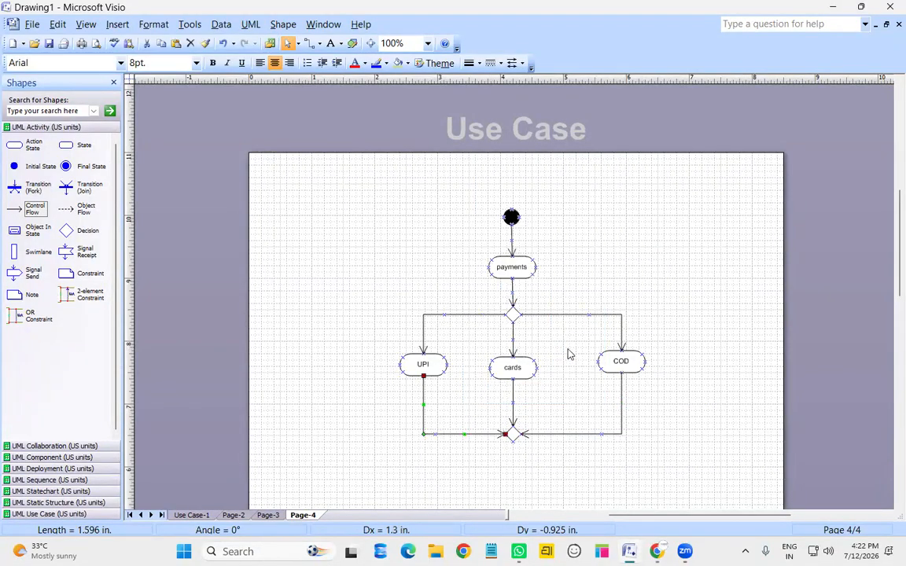
{"action": "scroll", "coordinate": [568, 354], "scroll_direction": "down", "scroll_amount": 1}
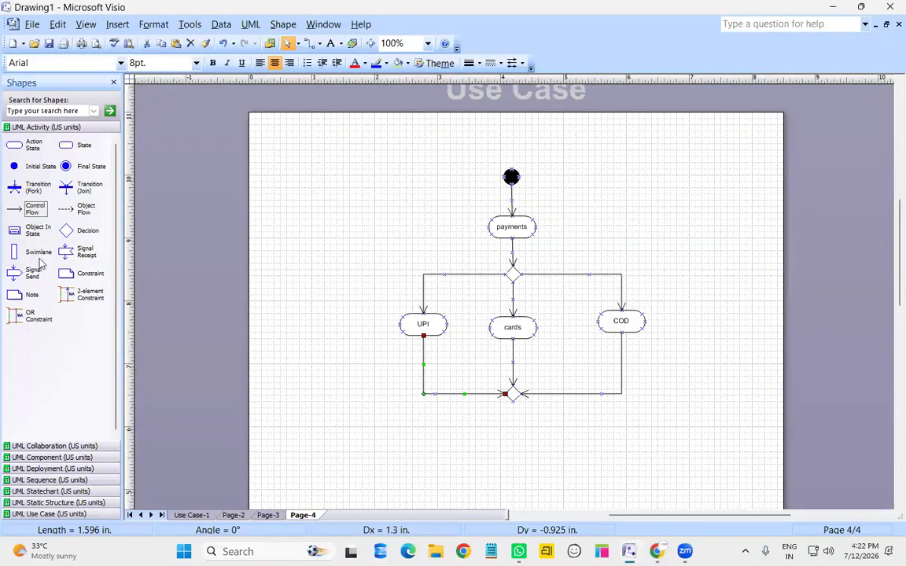
Move the final state lower and place ActionState1 just above it
{"action": "left_click_drag", "start_coordinate": [577, 413], "coordinate": [519, 483]}
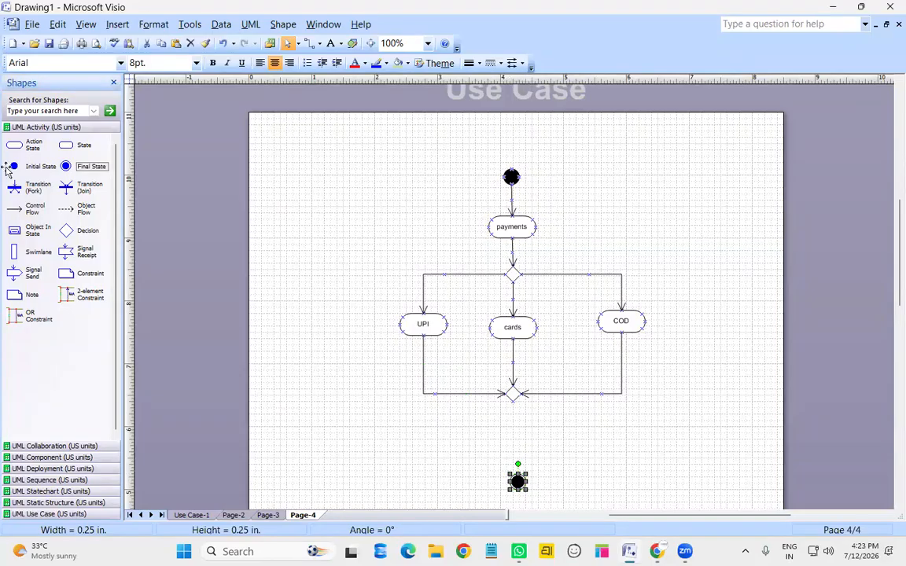
{"action": "left_click_drag", "start_coordinate": [14, 144], "coordinate": [518, 447]}
{"action": "left_click_drag", "start_coordinate": [519, 484], "coordinate": [520, 507]}
{"action": "scroll", "coordinate": [548, 449], "scroll_direction": "down", "scroll_amount": 3}
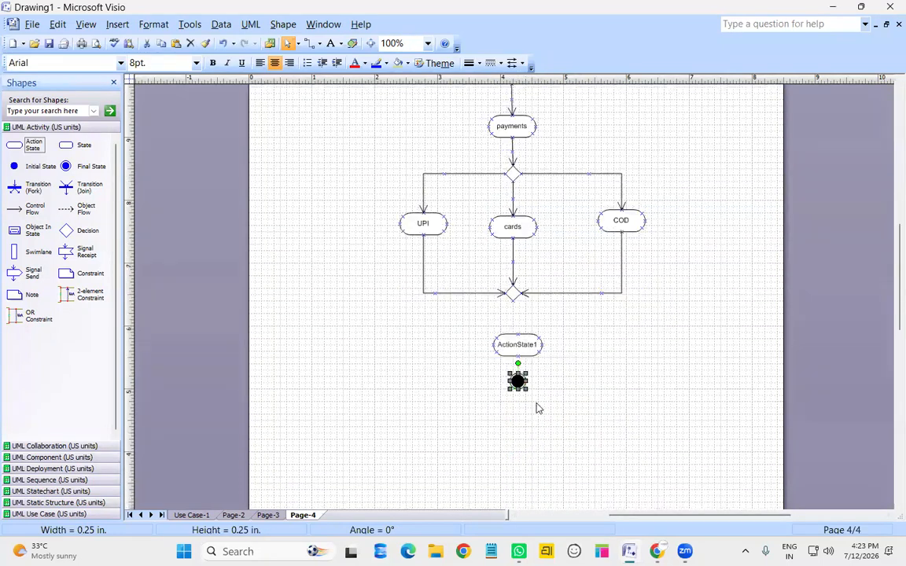
{"action": "left_click_drag", "start_coordinate": [517, 378], "coordinate": [521, 456]}
{"action": "left_click_drag", "start_coordinate": [510, 343], "coordinate": [519, 418]}
{"action": "left_click", "coordinate": [633, 441]}
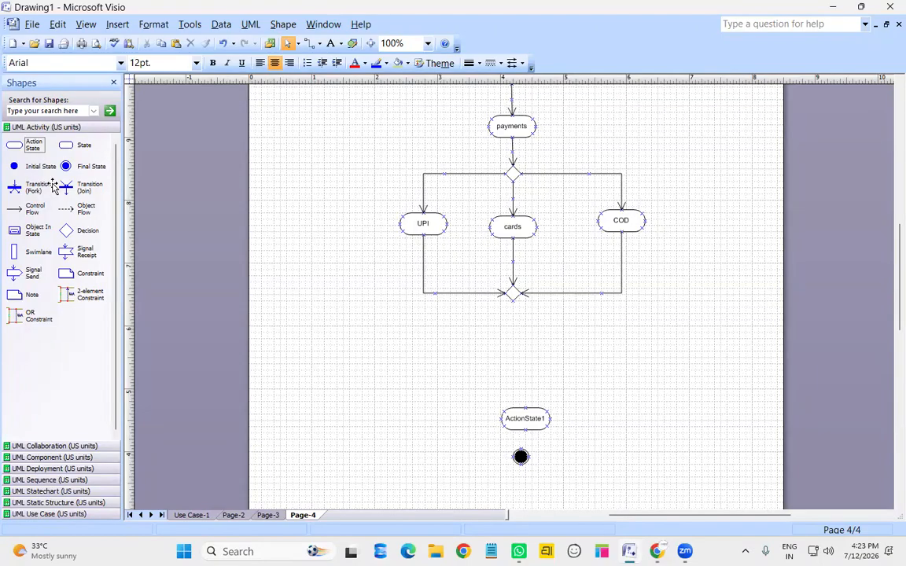
Add a decision diamond below the merge with a flow down to ActionState1 and a second outgoing arrow
{"action": "left_click", "coordinate": [68, 230]}
{"action": "left_click_drag", "start_coordinate": [416, 350], "coordinate": [515, 335]}
{"action": "left_click", "coordinate": [556, 374]}
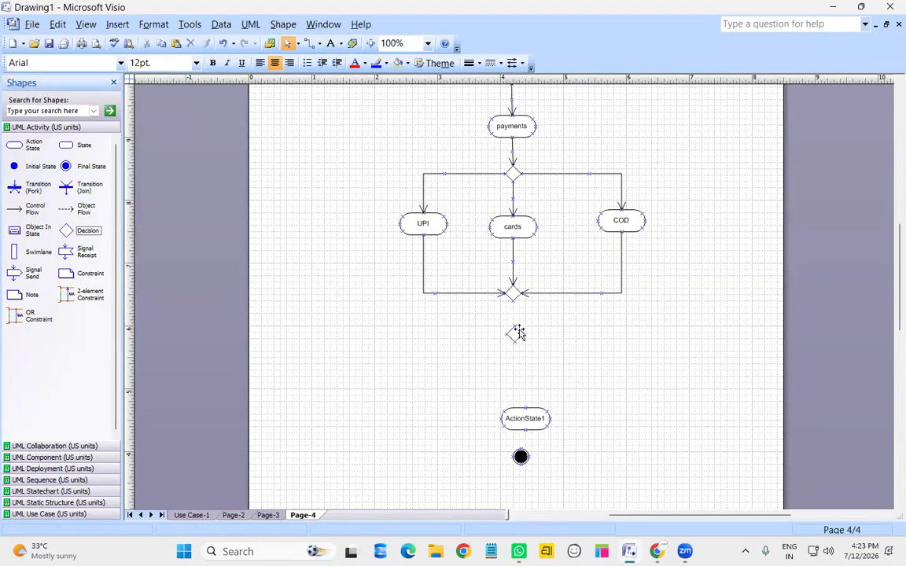
{"action": "left_click", "coordinate": [516, 336]}
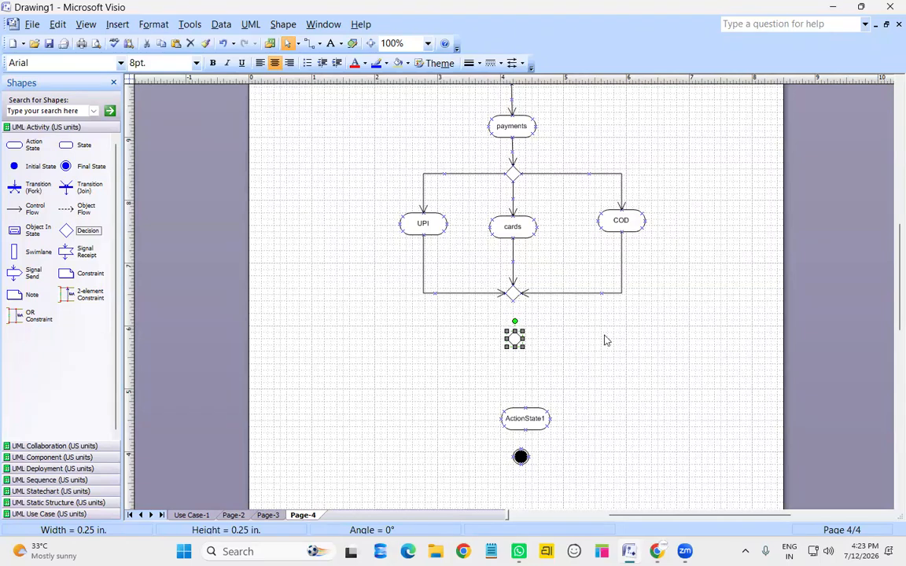
{"action": "left_click", "coordinate": [575, 338]}
{"action": "left_click_drag", "start_coordinate": [29, 210], "coordinate": [525, 405]}
{"action": "left_click", "coordinate": [531, 417]}
{"action": "key", "text": "Left"}
{"action": "key", "text": "Left"}
{"action": "key", "text": "Left"}
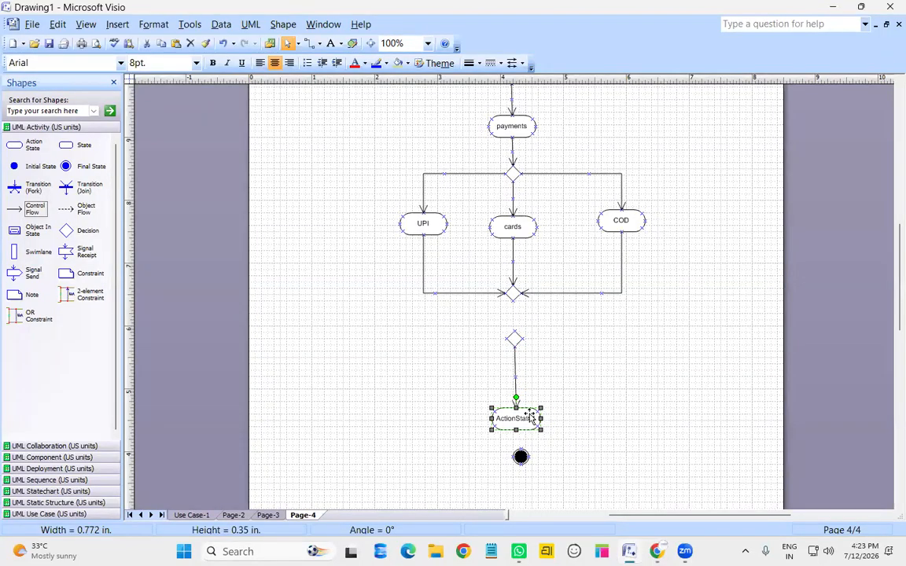
{"action": "left_click_drag", "start_coordinate": [33, 210], "coordinate": [546, 340]}
Route the new arrow up to payments as a right-angled loop, and connect merge to decision
{"action": "mouse_move", "coordinate": [737, 328]}
{"action": "left_mouse_down"}
{"action": "mouse_move", "coordinate": [733, 257]}
{"action": "mouse_move", "coordinate": [673, 155]}
{"action": "mouse_move", "coordinate": [584, 113]}
{"action": "mouse_move", "coordinate": [536, 126]}
{"action": "left_mouse_up"}
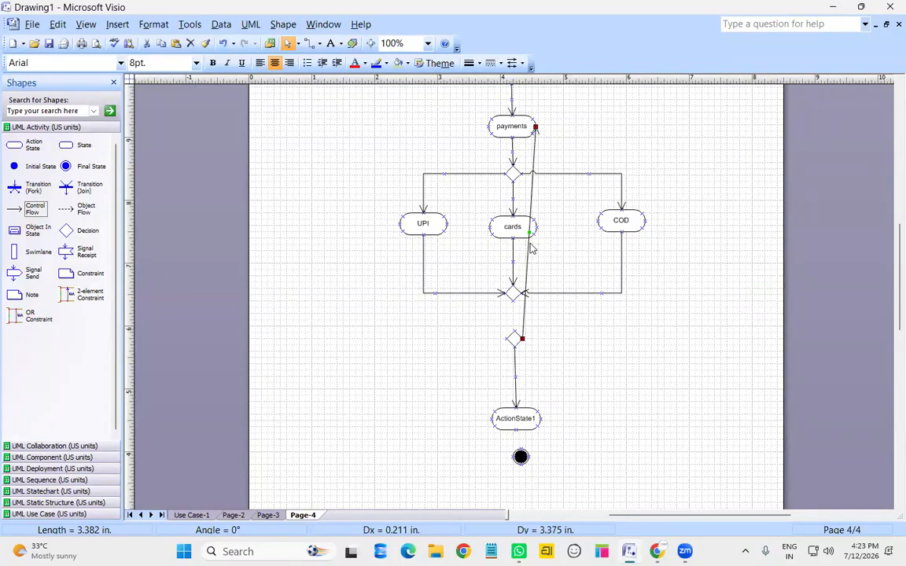
{"action": "right_click", "coordinate": [529, 245]}
{"action": "left_click", "coordinate": [582, 394]}
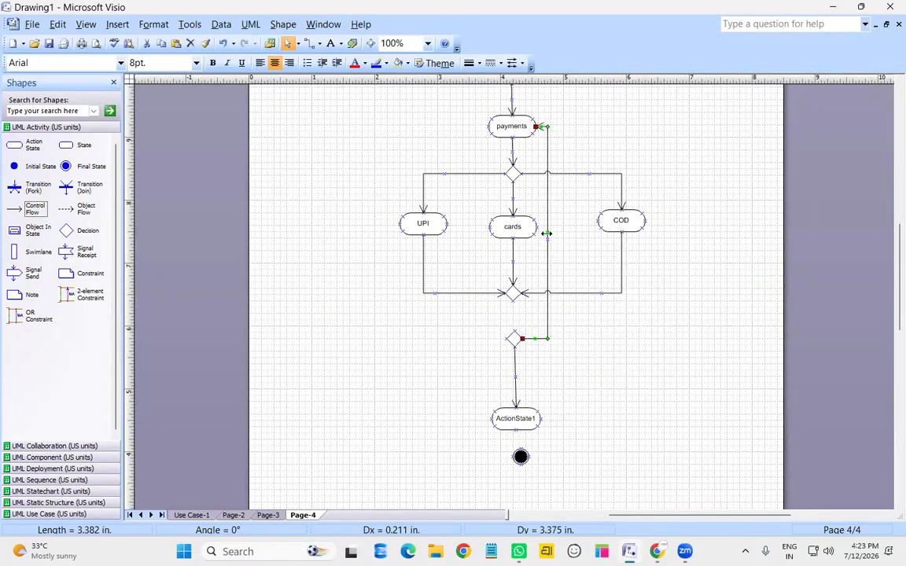
{"action": "left_click_drag", "start_coordinate": [713, 229], "coordinate": [720, 230]}
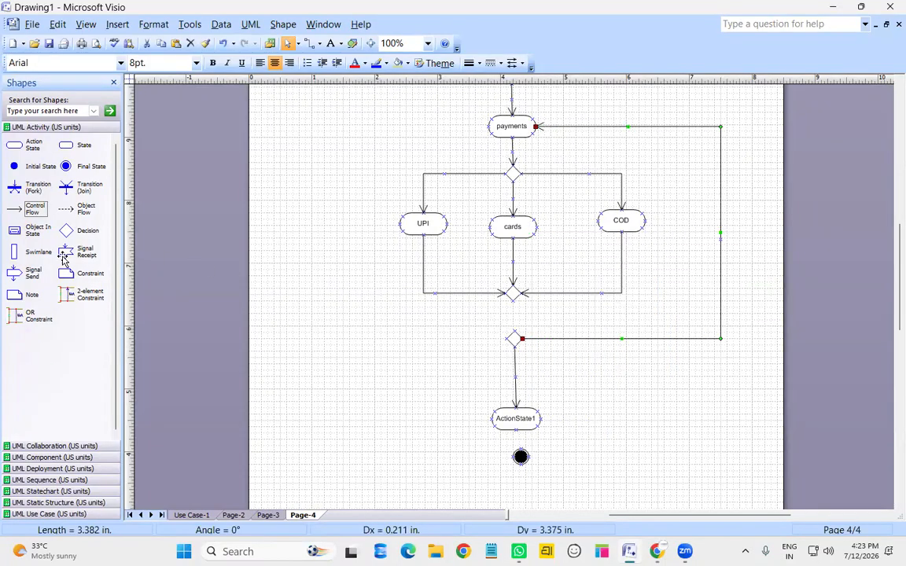
{"action": "left_click_drag", "start_coordinate": [21, 209], "coordinate": [511, 328]}
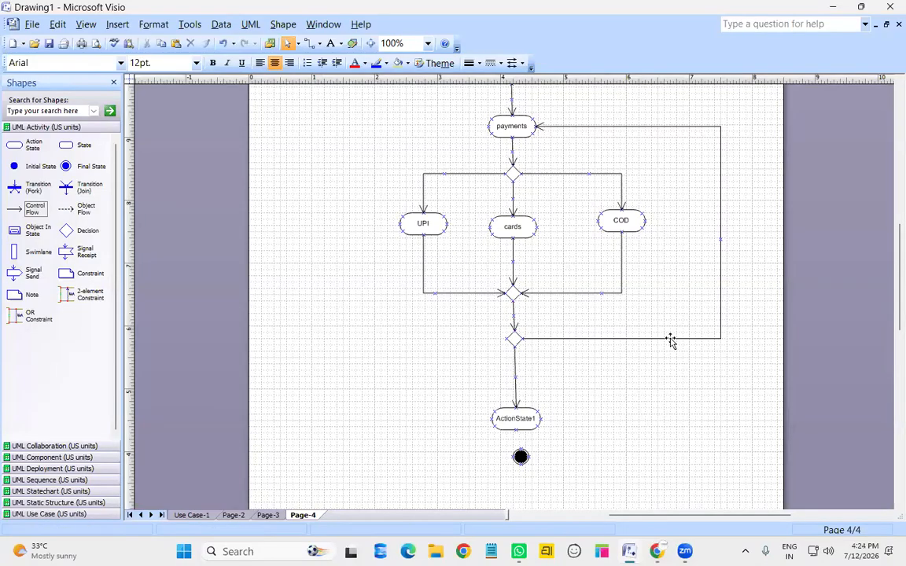
Give the flow into ActionState1 the guard Done
{"action": "double_click", "coordinate": [515, 374]}
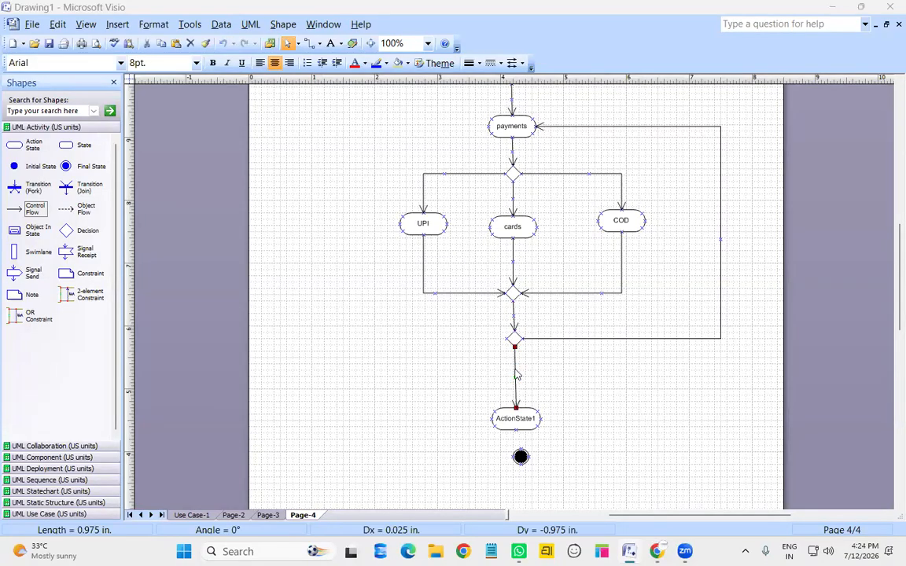
{"action": "left_click", "coordinate": [389, 255]}
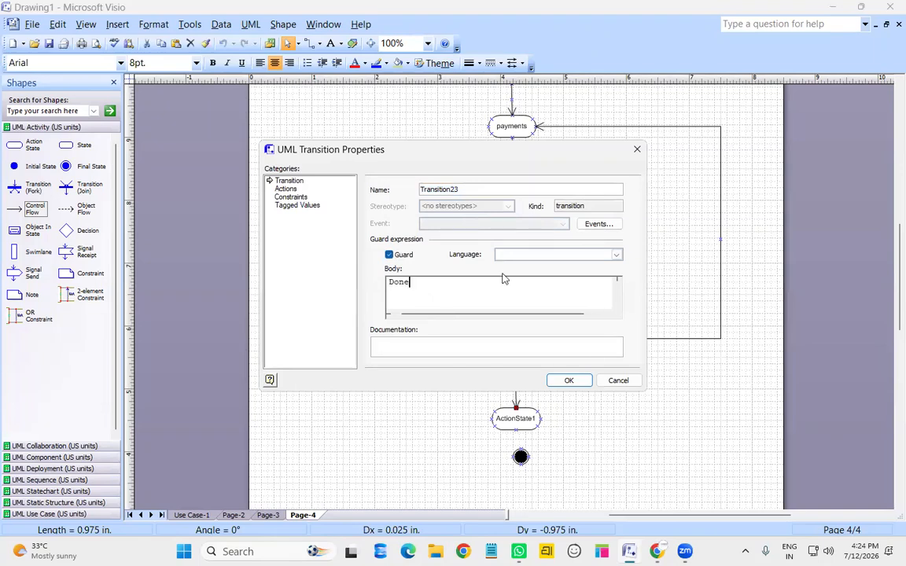
{"action": "left_click", "coordinate": [568, 380]}
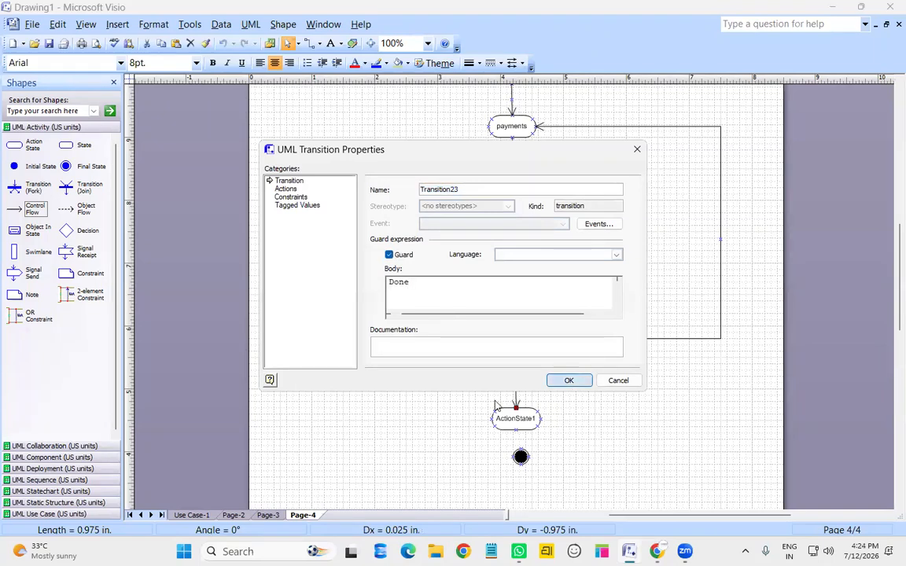
Give the loop back to payments the guard Failed
{"action": "right_click", "coordinate": [721, 228]}
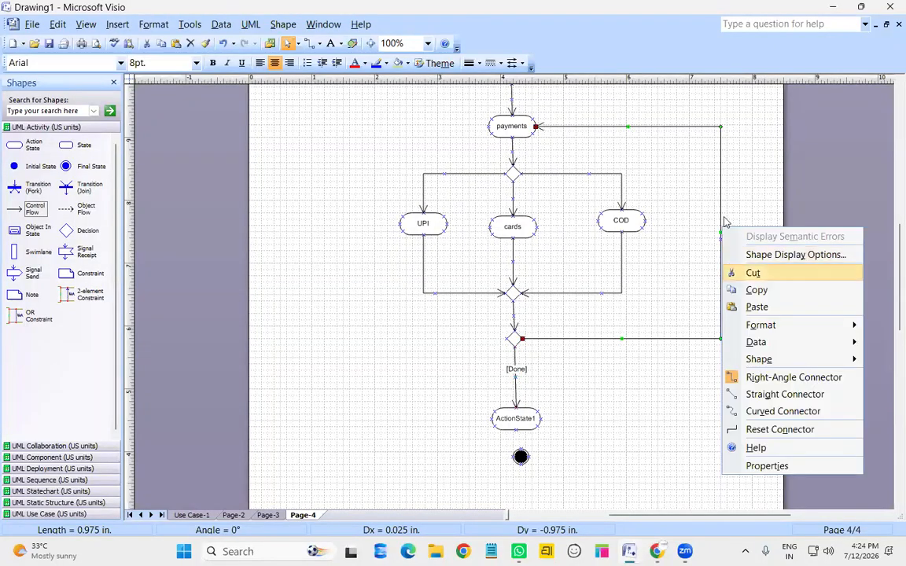
{"action": "left_click", "coordinate": [719, 210]}
{"action": "double_click", "coordinate": [719, 210]}
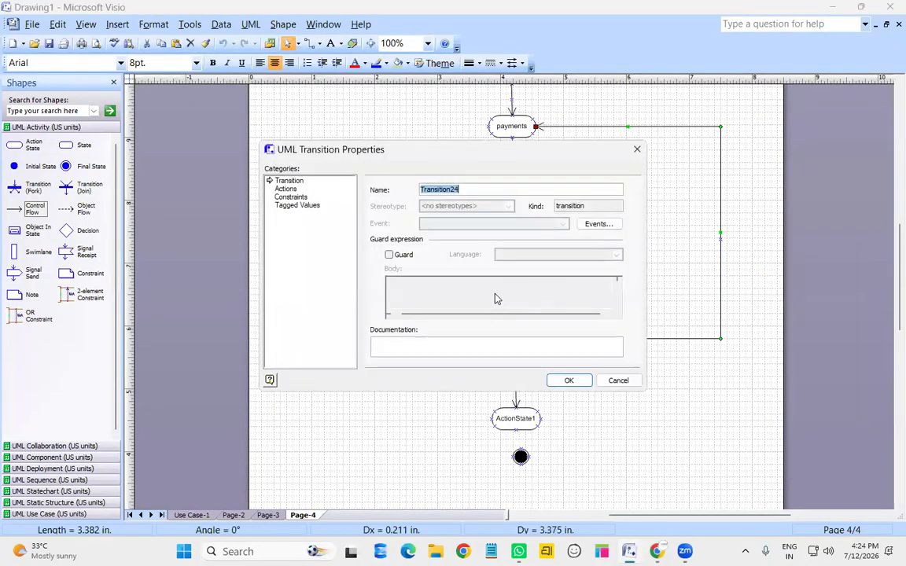
{"action": "left_click", "coordinate": [419, 298]}
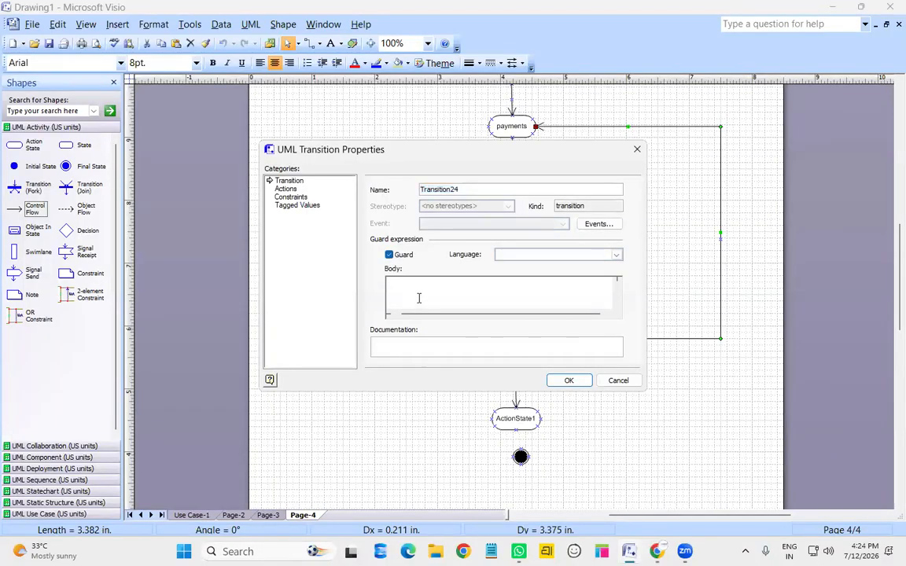
{"action": "type", "text": "Failed"}
{"action": "left_click", "coordinate": [570, 381]}
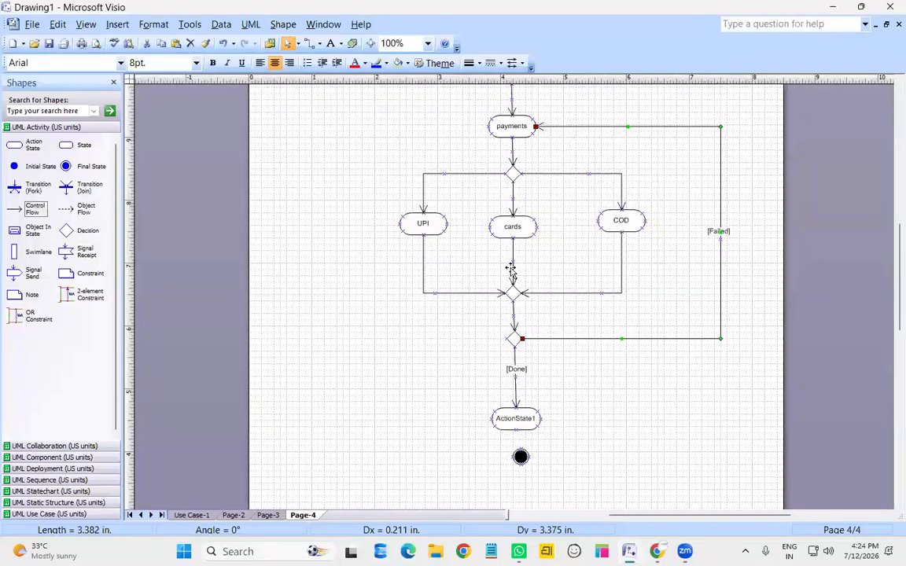
Rename ActionState1 to order details
{"action": "double_click", "coordinate": [516, 419]}
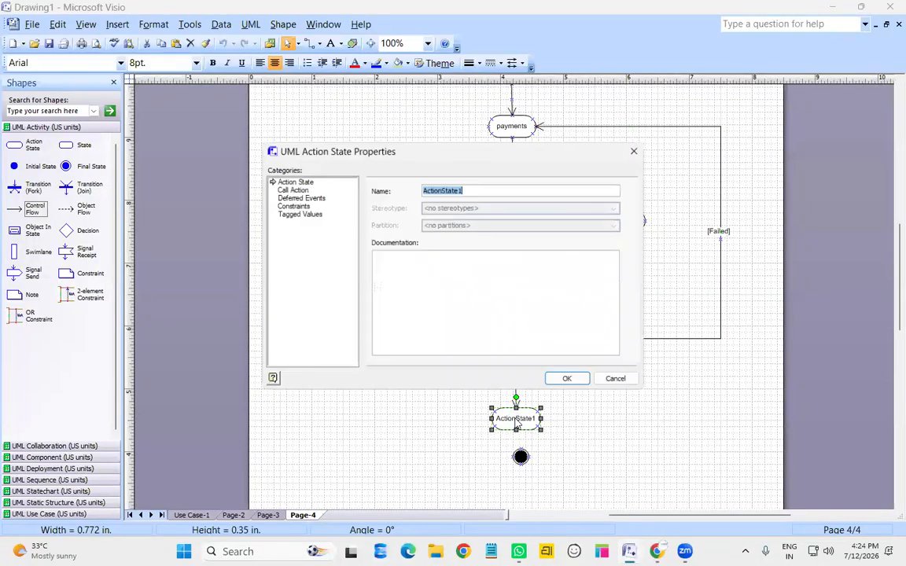
{"action": "type", "text": "p"}
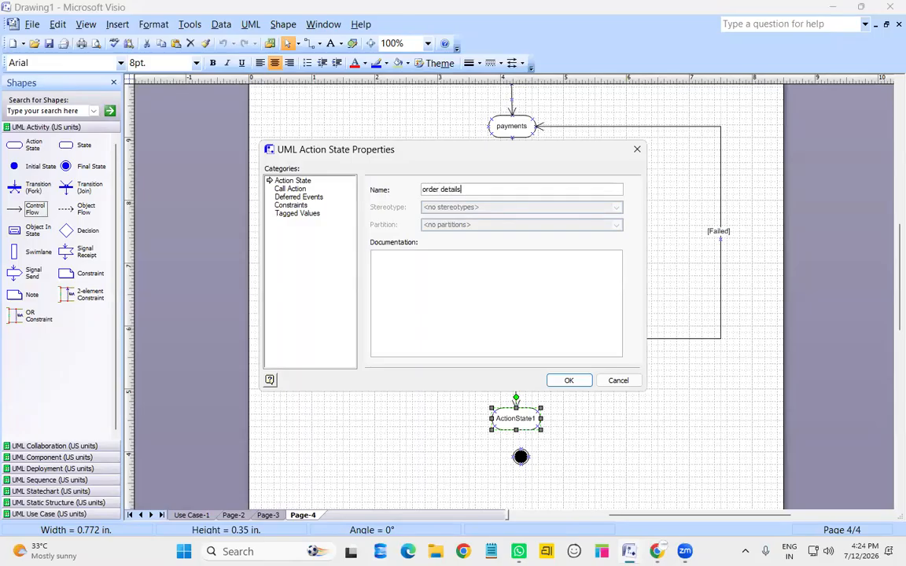
{"action": "key", "text": "Return"}
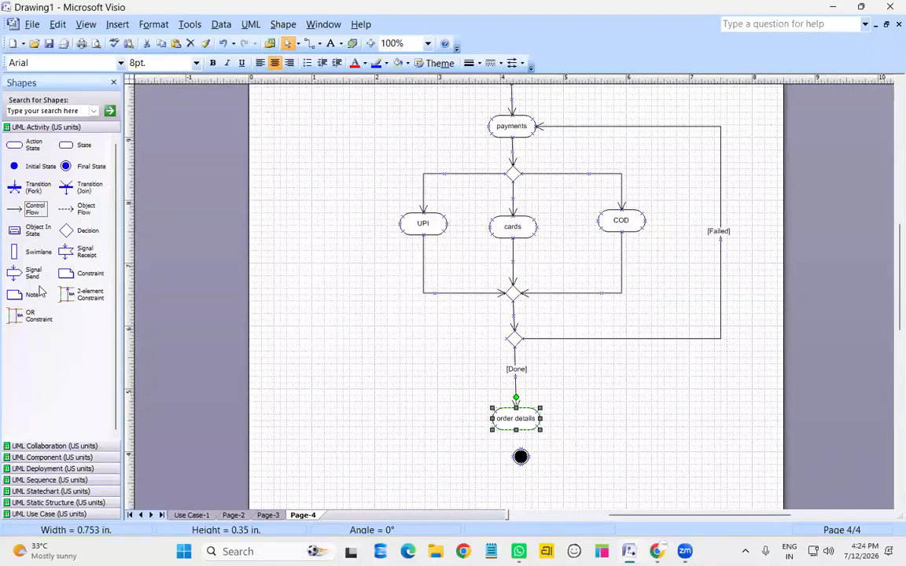
Add a flow arrow from order details and glue it to the slightly lowered final state
{"action": "left_click_drag", "start_coordinate": [32, 211], "coordinate": [540, 430]}
{"action": "left_click_drag", "start_coordinate": [523, 462], "coordinate": [520, 483]}
{"action": "left_click", "coordinate": [560, 430]}
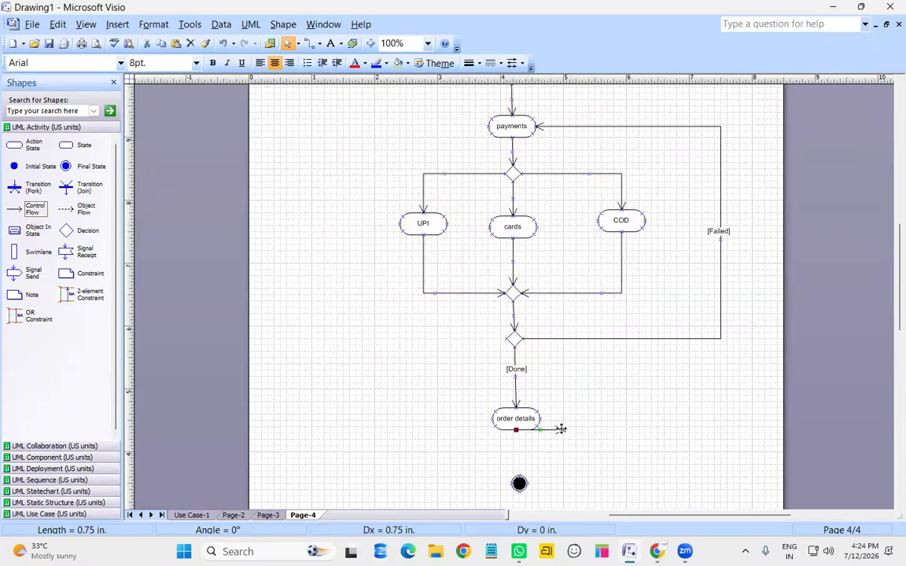
{"action": "left_click_drag", "start_coordinate": [563, 430], "coordinate": [520, 482]}
{"action": "left_click", "coordinate": [519, 481]}
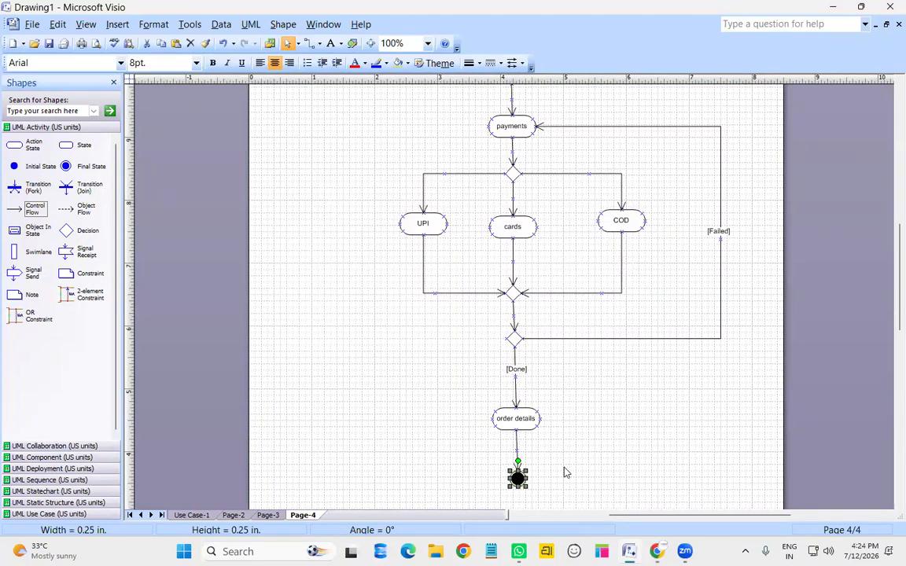
{"action": "left_click", "coordinate": [618, 419]}
{"action": "scroll", "coordinate": [608, 431], "scroll_direction": "up", "scroll_amount": 1}
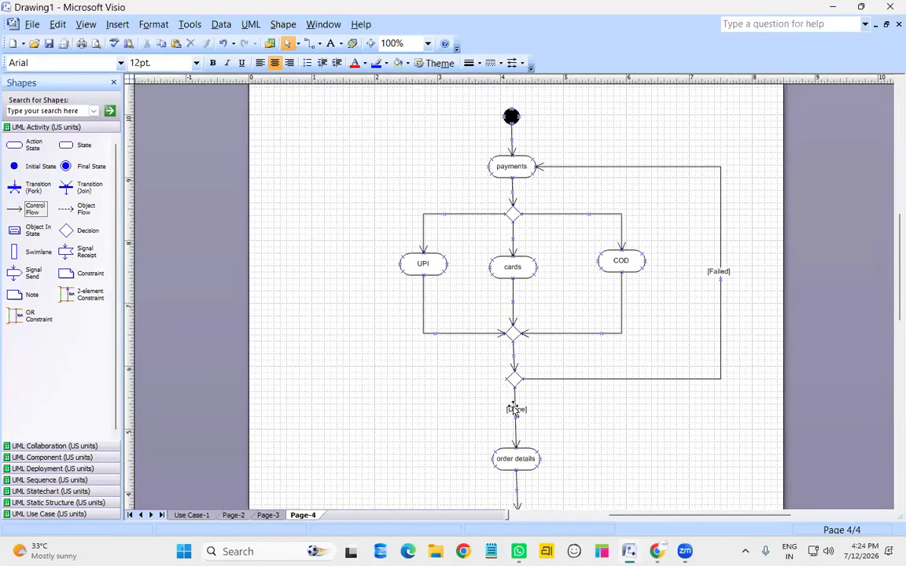
{"action": "right_click", "coordinate": [309, 517]}
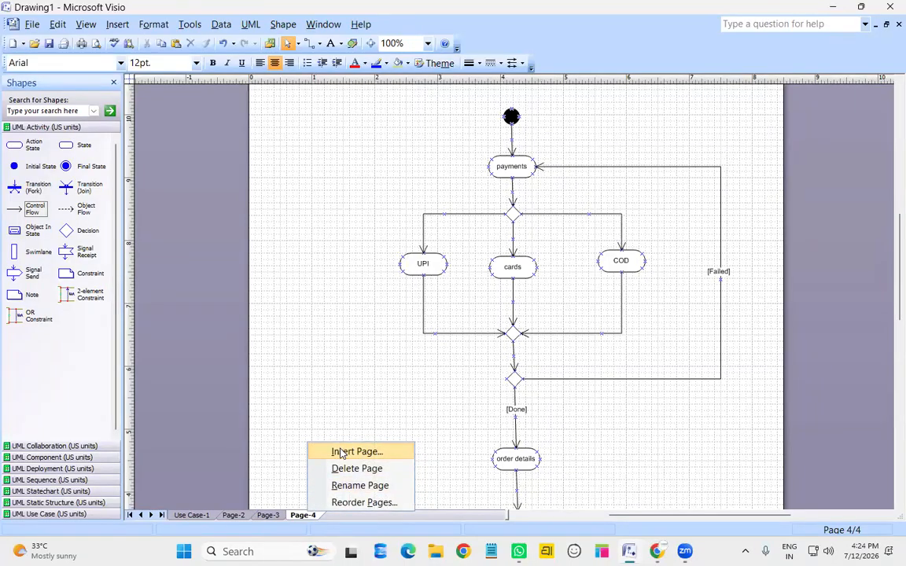
{"action": "left_click", "coordinate": [337, 451]}
{"action": "left_click", "coordinate": [540, 376]}
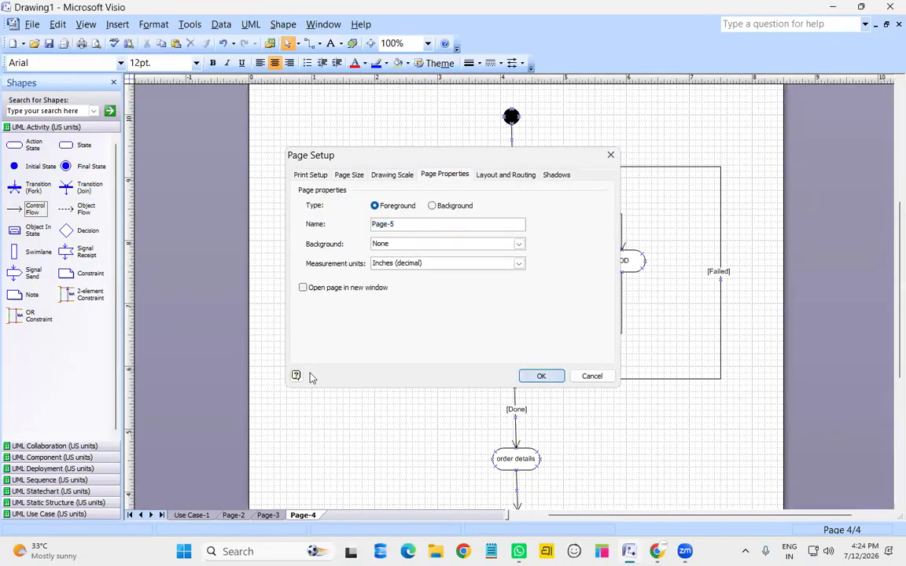
{"action": "left_click", "coordinate": [45, 128]}
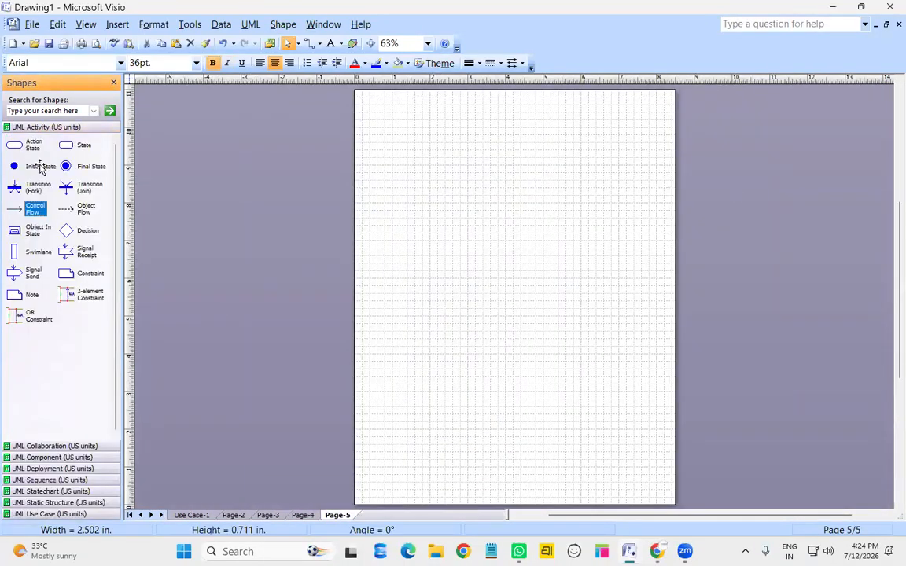
{"action": "left_click", "coordinate": [748, 292]}
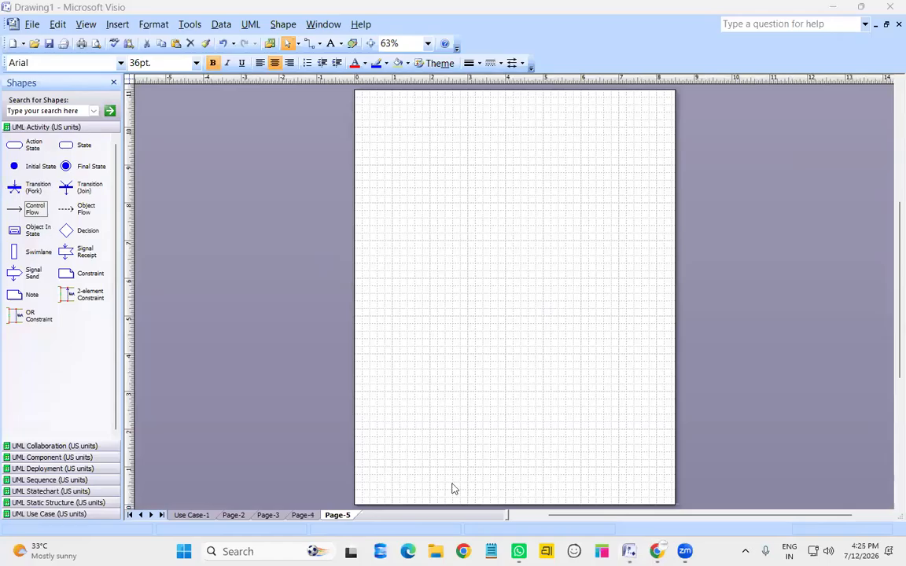
{"action": "left_click", "coordinate": [315, 519]}
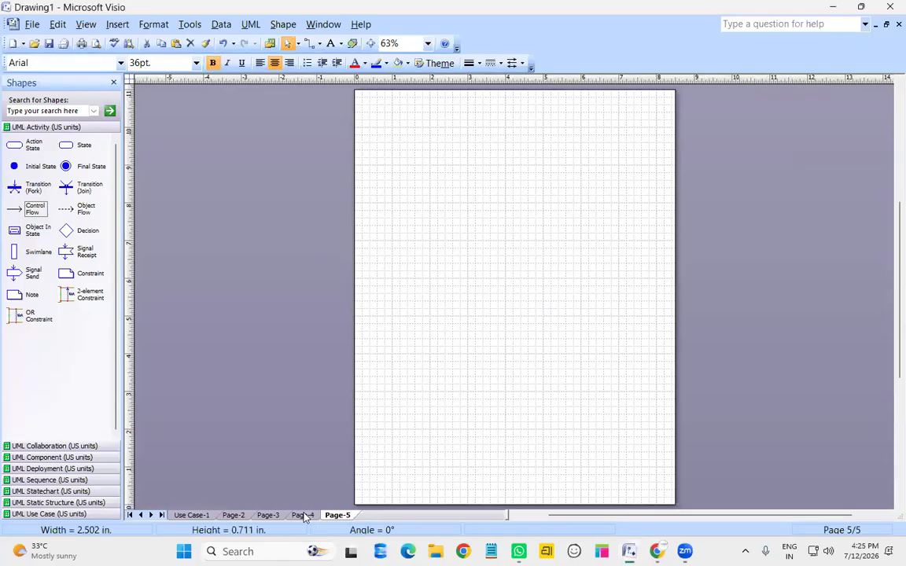
Switch to Page-4 and scroll through the payment diagram's UPI, cards and COD branches
{"action": "left_click", "coordinate": [303, 515]}
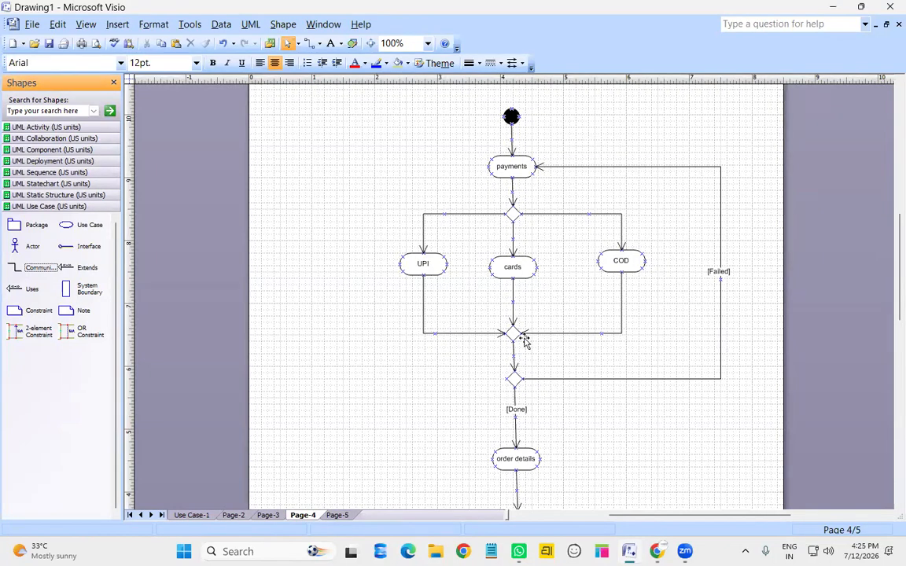
{"action": "scroll", "coordinate": [521, 338], "scroll_direction": "down", "scroll_amount": 1}
{"action": "scroll", "coordinate": [534, 394], "scroll_direction": "down", "scroll_amount": 1}
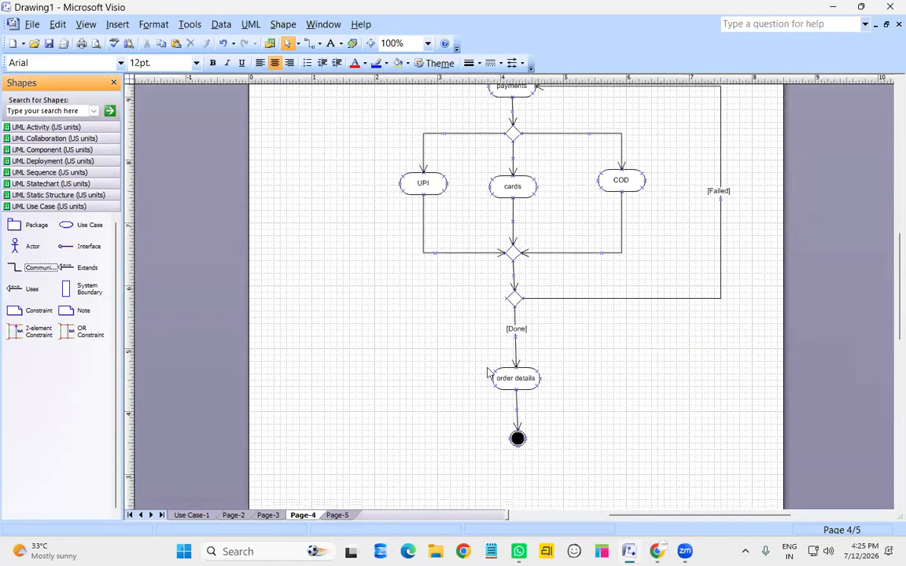
{"action": "scroll", "coordinate": [549, 353], "scroll_direction": "up", "scroll_amount": 1}
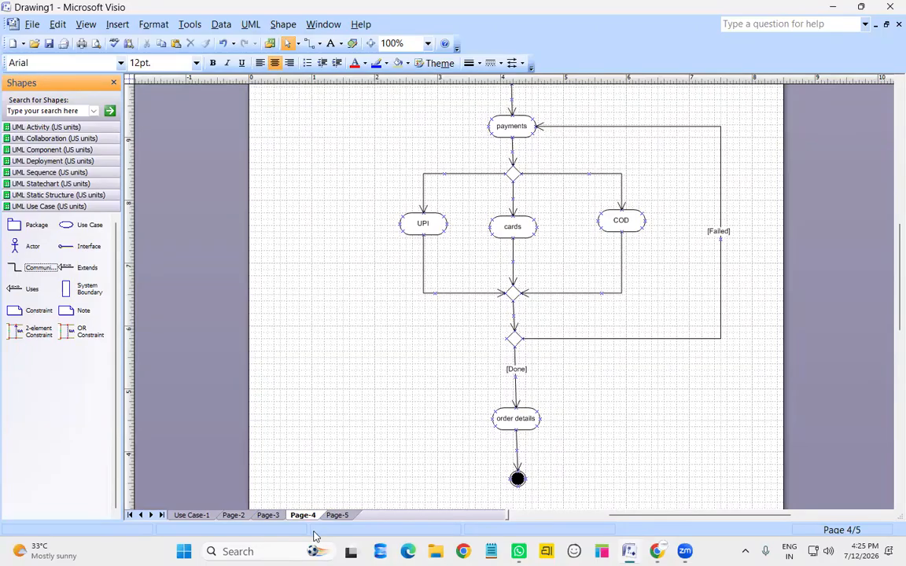
On Page-5 at 100% zoom, place an initial state above an action named order details
{"action": "left_click", "coordinate": [337, 515]}
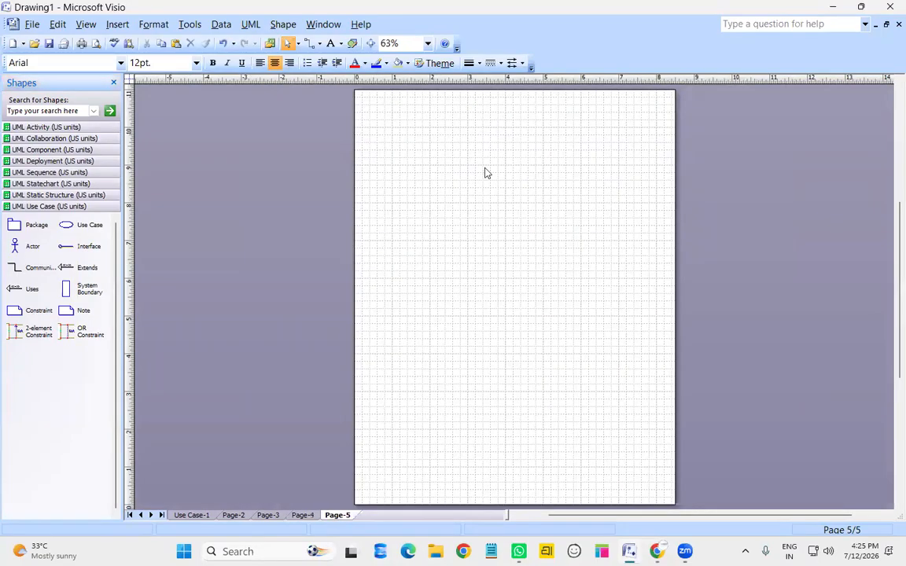
{"action": "left_click", "coordinate": [427, 43]}
{"action": "left_click", "coordinate": [390, 95]}
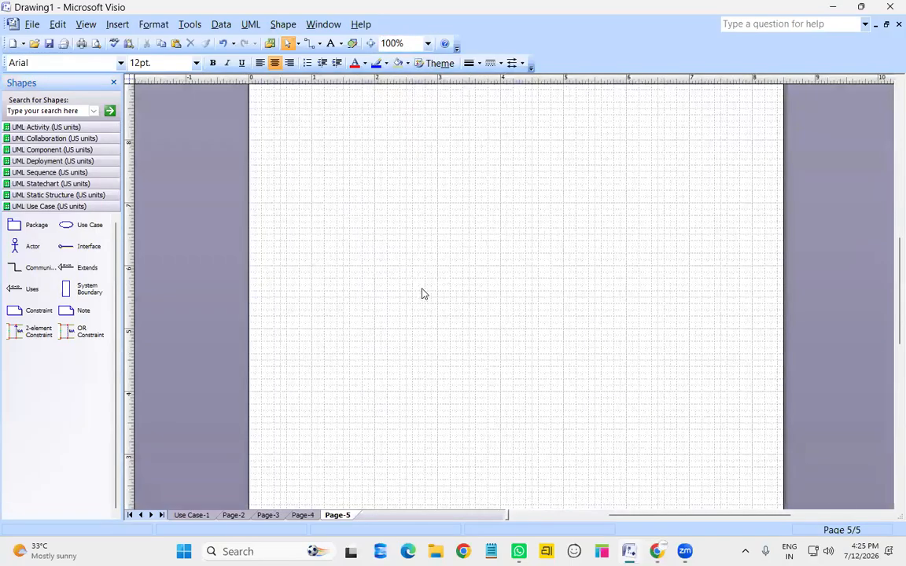
{"action": "left_click", "coordinate": [57, 127]}
{"action": "left_click_drag", "start_coordinate": [26, 165], "coordinate": [513, 160]}
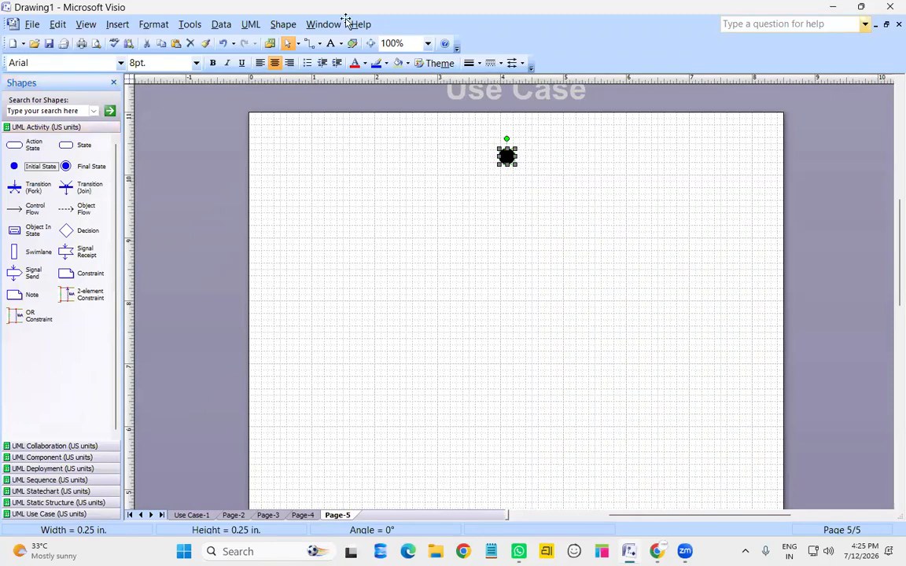
{"action": "left_click_drag", "start_coordinate": [14, 144], "coordinate": [508, 208]}
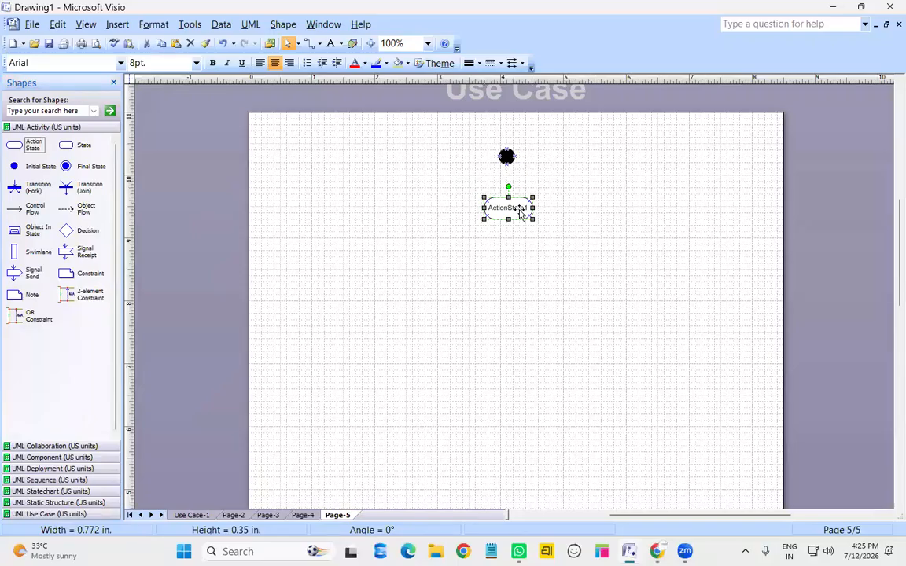
{"action": "double_click", "coordinate": [520, 211]}
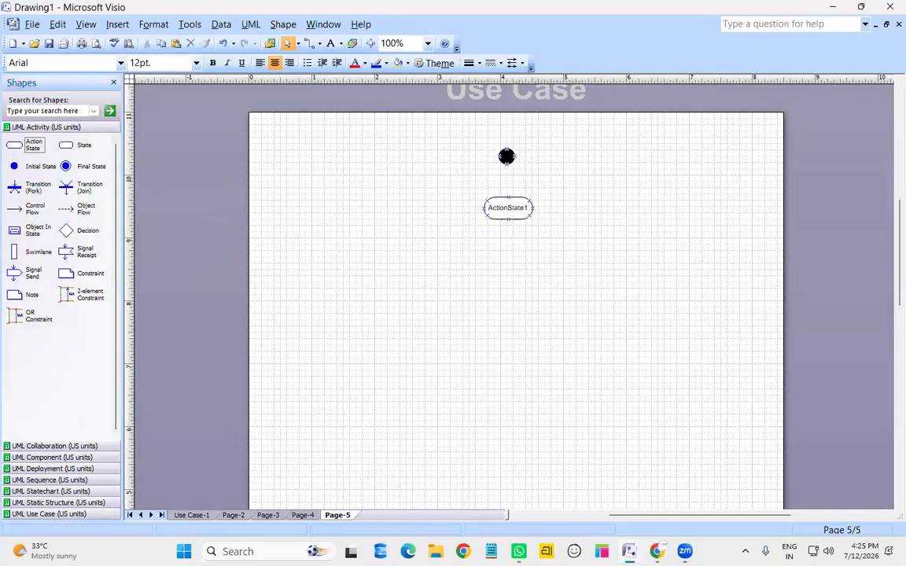
{"action": "type", "text": "order details"}
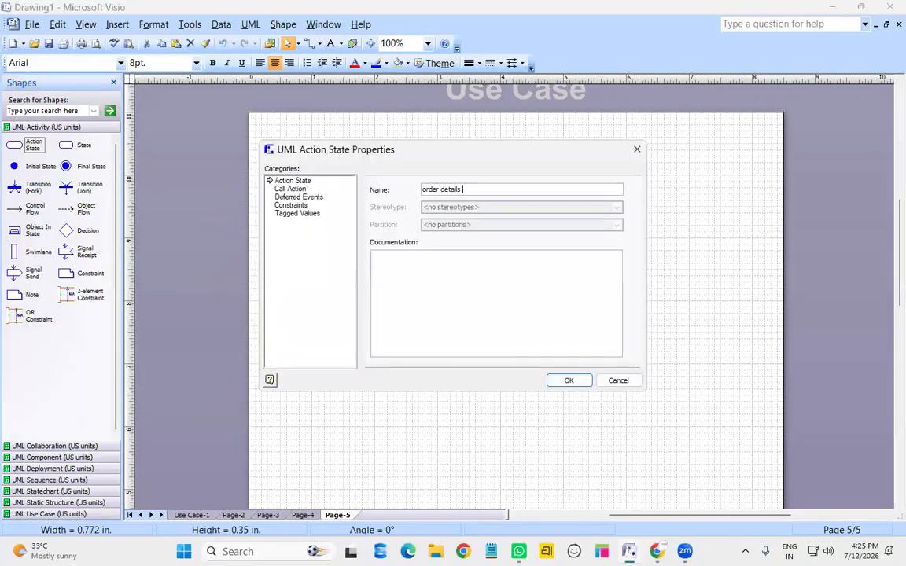
{"action": "key", "text": "Return"}
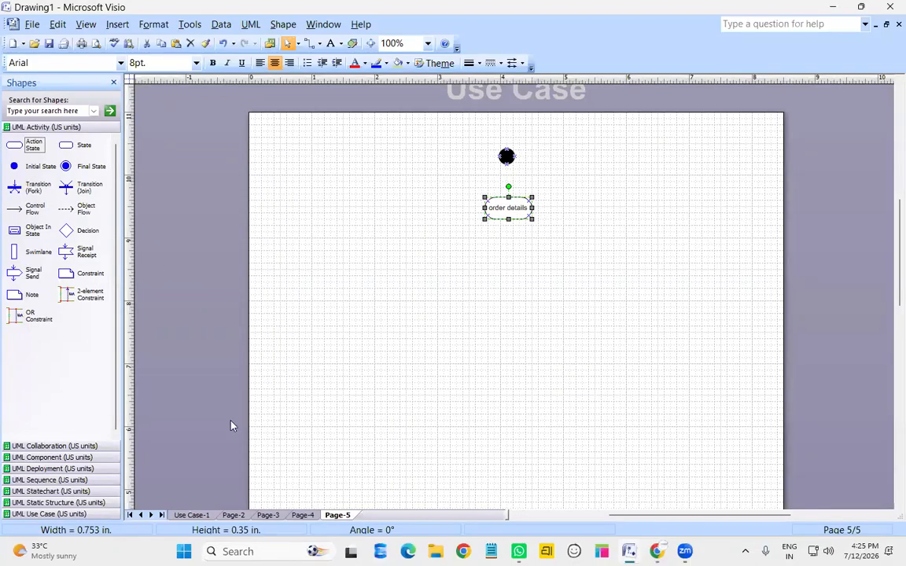
Add ActionState1 and ActionState2 side by side below, plus a fork bar under order details
{"action": "left_click", "coordinate": [303, 515]}
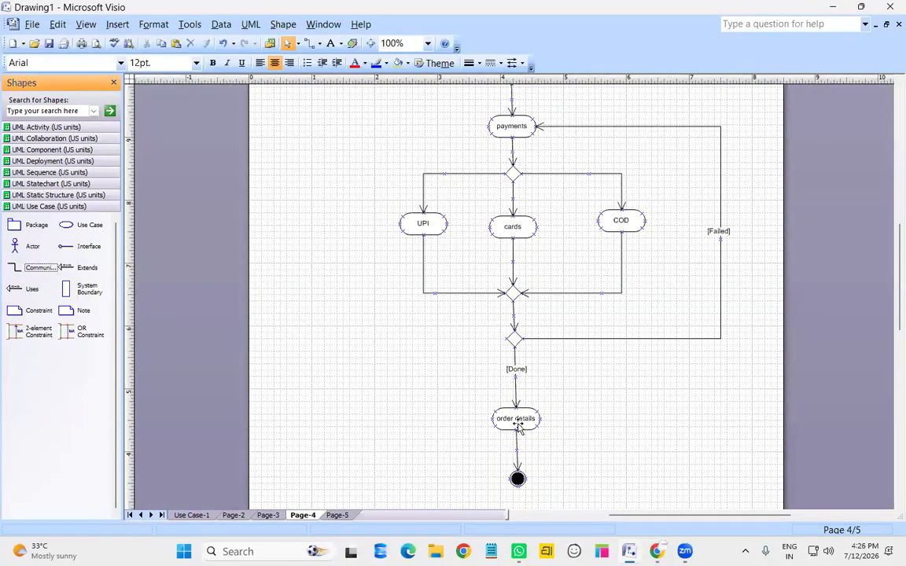
{"action": "left_click", "coordinate": [339, 515]}
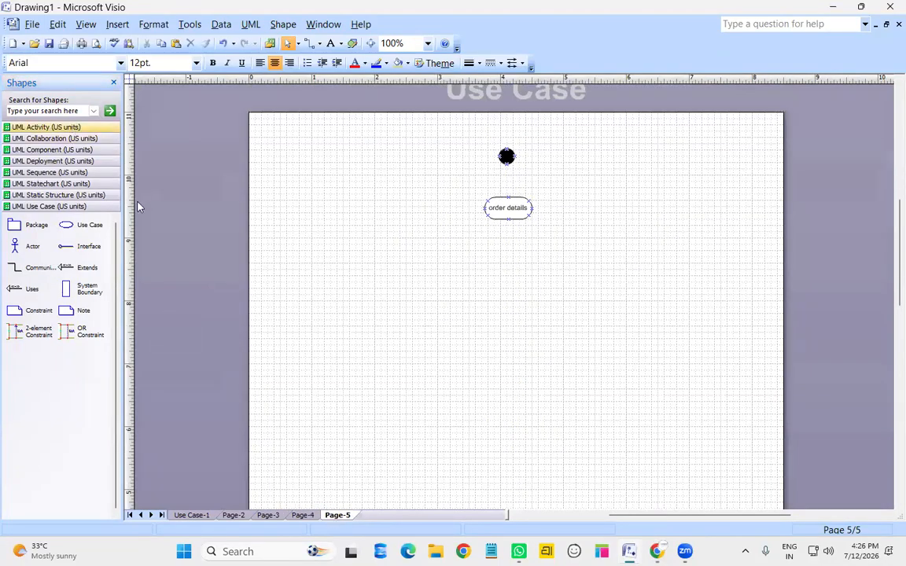
{"action": "left_click", "coordinate": [46, 126]}
{"action": "left_click_drag", "start_coordinate": [23, 140], "coordinate": [439, 289]}
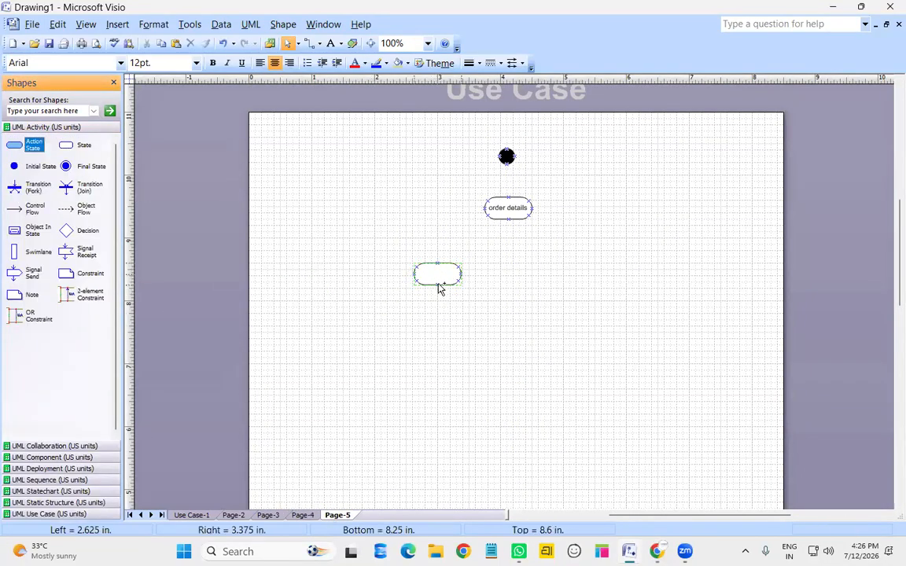
{"action": "left_click_drag", "start_coordinate": [32, 144], "coordinate": [582, 287]}
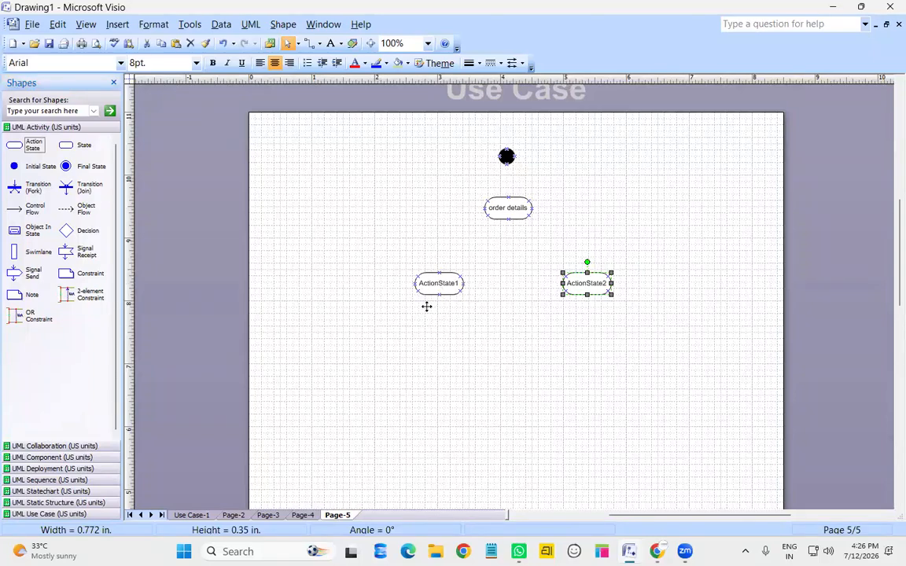
{"action": "left_click_drag", "start_coordinate": [427, 306], "coordinate": [425, 306]}
{"action": "left_click_drag", "start_coordinate": [592, 289], "coordinate": [600, 302]}
{"action": "left_click", "coordinate": [522, 334]}
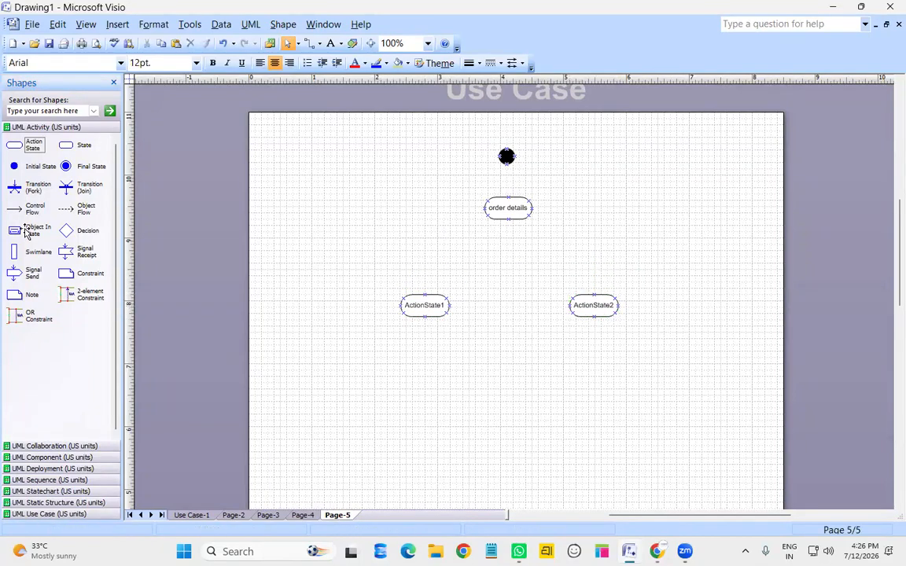
{"action": "left_click_drag", "start_coordinate": [16, 187], "coordinate": [519, 251]}
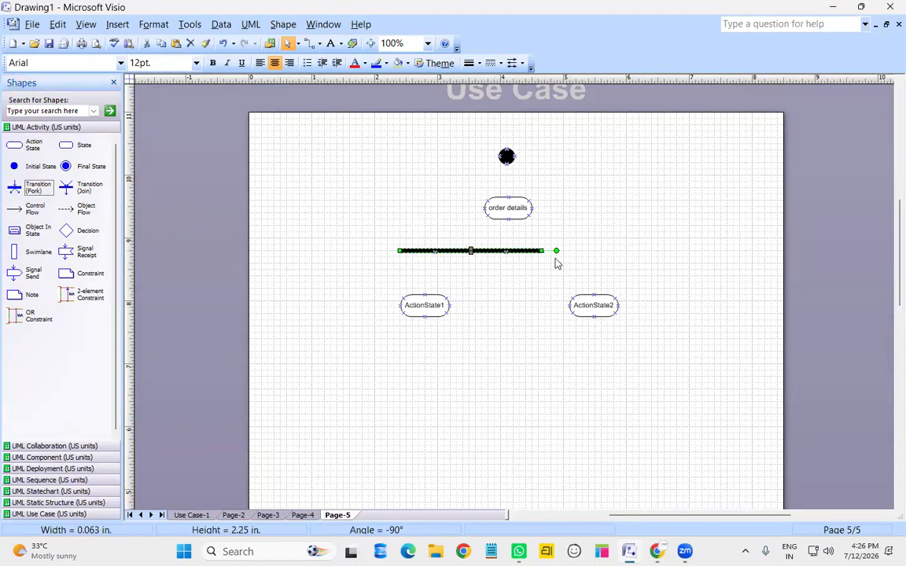
Widen the fork bar and link initial state, order details, fork and both action states with Control Flows
{"action": "left_click_drag", "start_coordinate": [543, 250], "coordinate": [626, 251]}
{"action": "left_click_drag", "start_coordinate": [35, 207], "coordinate": [508, 196]}
{"action": "left_click_drag", "start_coordinate": [35, 208], "coordinate": [513, 250]}
{"action": "left_click_drag", "start_coordinate": [36, 208], "coordinate": [513, 251]}
{"action": "left_click_drag", "start_coordinate": [36, 207], "coordinate": [593, 296]}
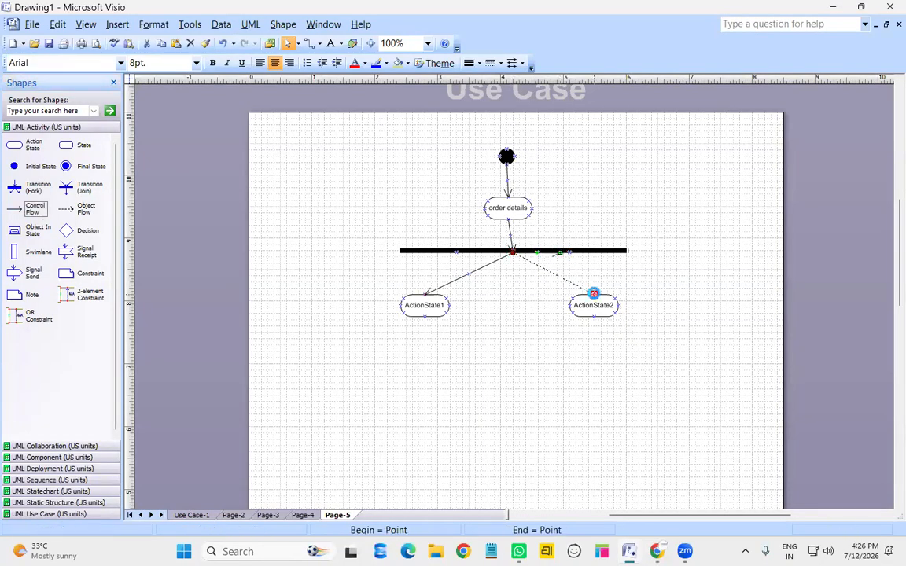
Rename ActionState1 to 'Email' and ActionState2 to 'SMS'
{"action": "double_click", "coordinate": [426, 307]}
{"action": "type", "text": "Email"}
{"action": "key", "text": "Return"}
{"action": "double_click", "coordinate": [585, 315]}
{"action": "type", "text": "SMS"}
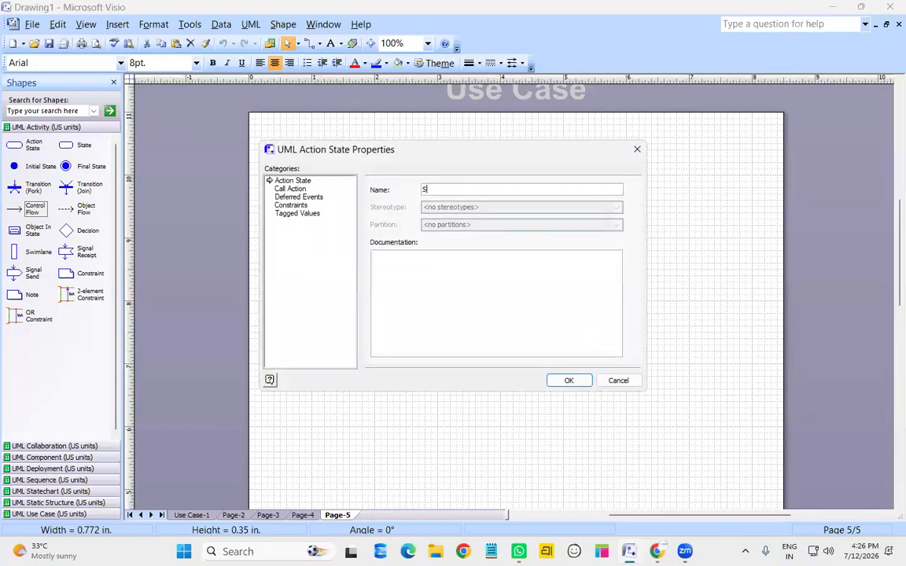
{"action": "left_click", "coordinate": [570, 381]}
Add a join bar below Email and SMS, lengthen it, and connect both actions to it
{"action": "left_click_drag", "start_coordinate": [86, 186], "coordinate": [653, 376]}
{"action": "left_click_drag", "start_coordinate": [453, 370], "coordinate": [391, 371]}
{"action": "left_click_drag", "start_coordinate": [18, 207], "coordinate": [522, 376]}
{"action": "left_click_drag", "start_coordinate": [31, 209], "coordinate": [523, 375]}
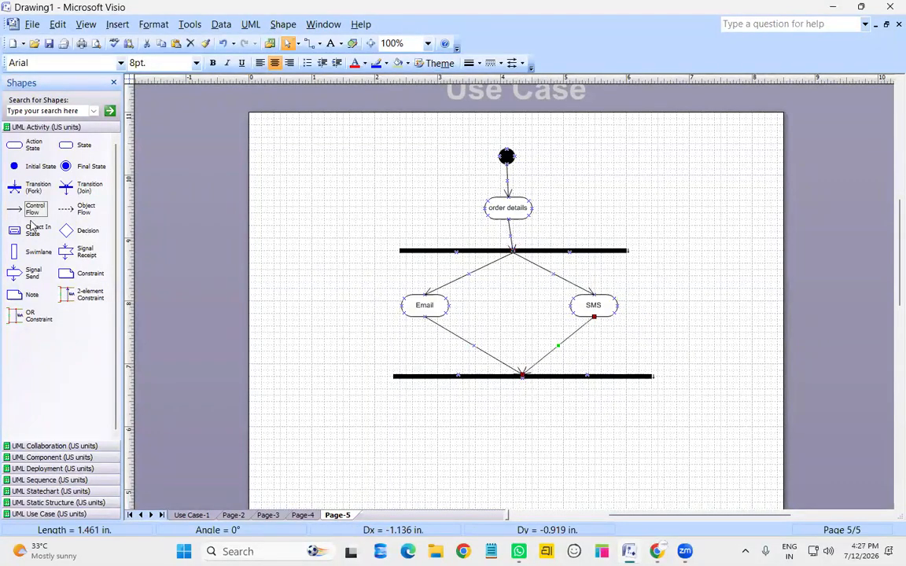
Place an action state under the join bar and name it 'sent'
{"action": "left_click_drag", "start_coordinate": [14, 145], "coordinate": [479, 403]}
{"action": "mouse_move", "coordinate": [518, 428]}
{"action": "left_mouse_down"}
{"action": "mouse_move", "coordinate": [530, 445]}
{"action": "mouse_move", "coordinate": [525, 440]}
{"action": "left_mouse_up"}
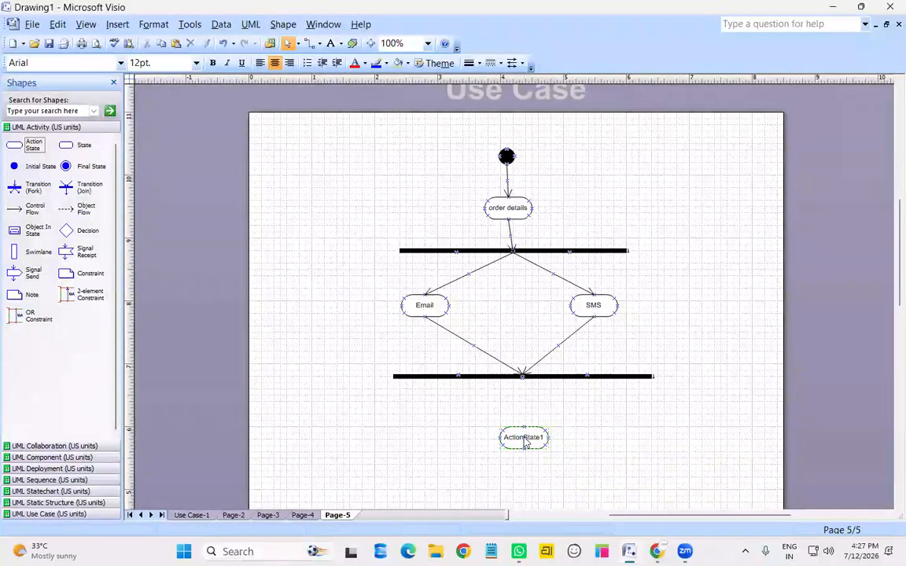
{"action": "double_click", "coordinate": [525, 439]}
{"action": "type", "text": "sent"}
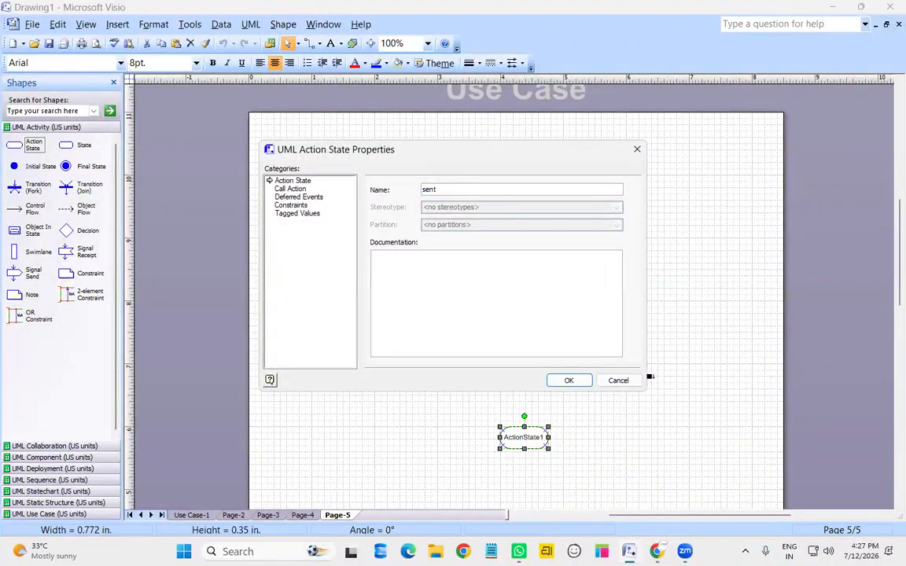
{"action": "key", "text": "Return"}
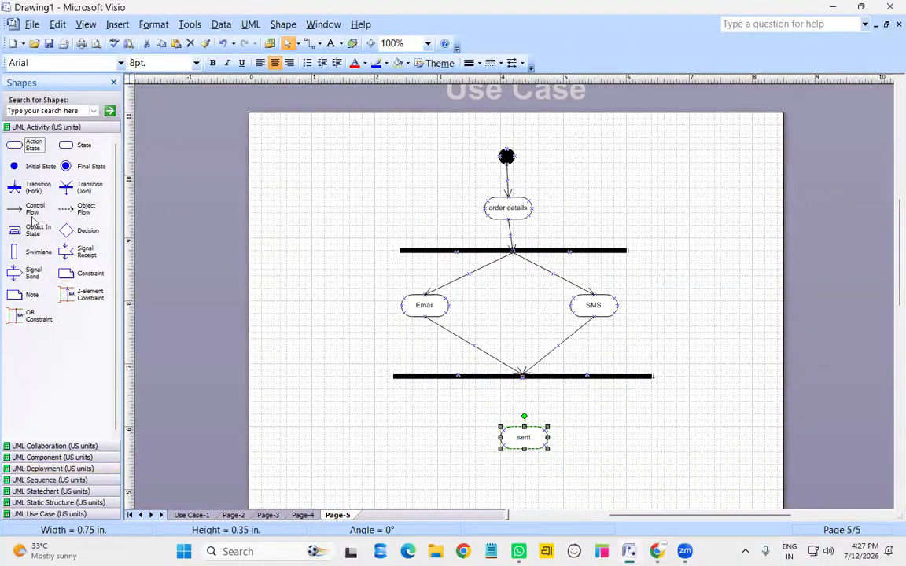
Add a final state below sent and draw flows from the join bar to sent and onward
{"action": "left_click_drag", "start_coordinate": [86, 173], "coordinate": [527, 487]}
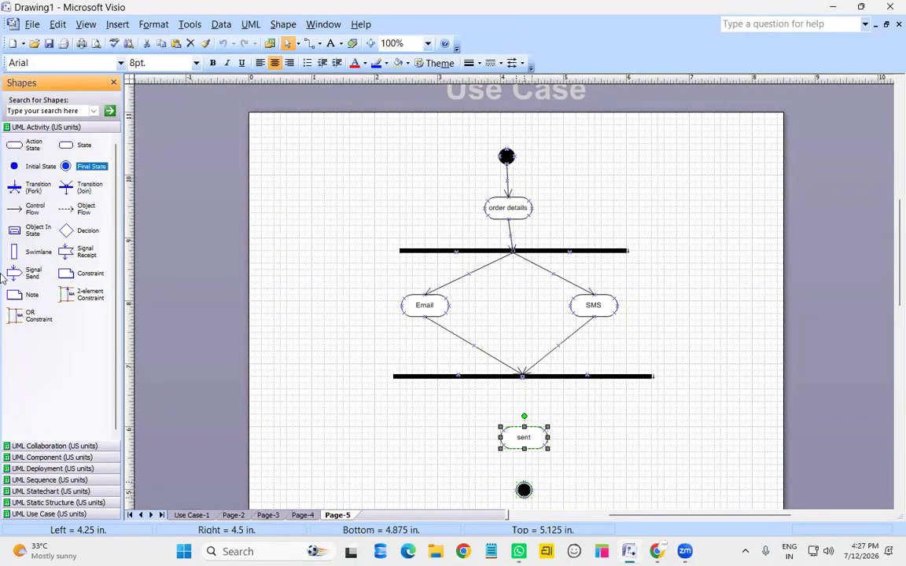
{"action": "left_click_drag", "start_coordinate": [34, 206], "coordinate": [524, 428]}
{"action": "left_click_drag", "start_coordinate": [32, 214], "coordinate": [524, 487]}
Attach the last flow's end to the final state on Page-5
{"action": "left_click", "coordinate": [643, 387]}
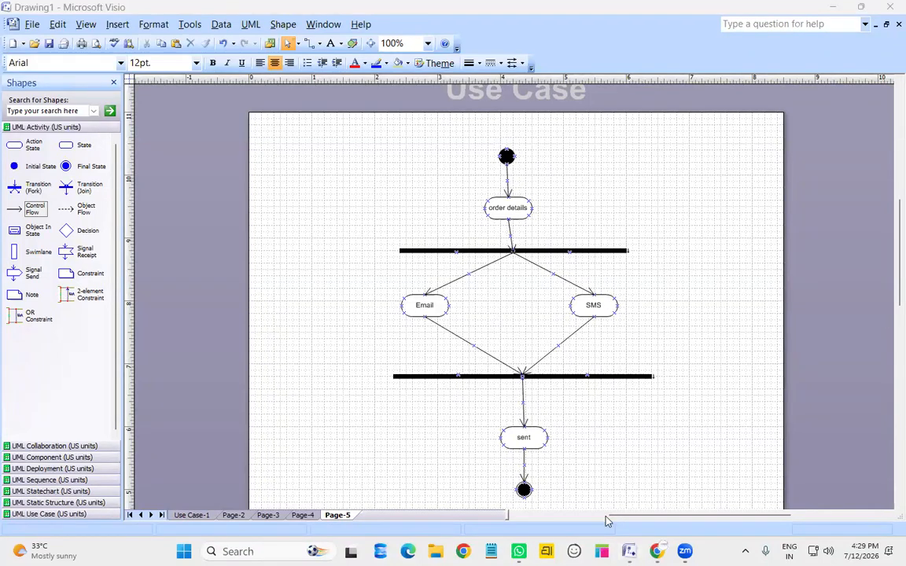
{"action": "left_click", "coordinate": [631, 453]}
{"action": "mouse_move", "coordinate": [33, 185]}
{"action": "left_mouse_down"}
{"action": "mouse_move", "coordinate": [224, 201]}
{"action": "mouse_move", "coordinate": [573, 252]}
{"action": "mouse_move", "coordinate": [260, 199]}
{"action": "mouse_move", "coordinate": [34, 186]}
{"action": "left_mouse_up"}
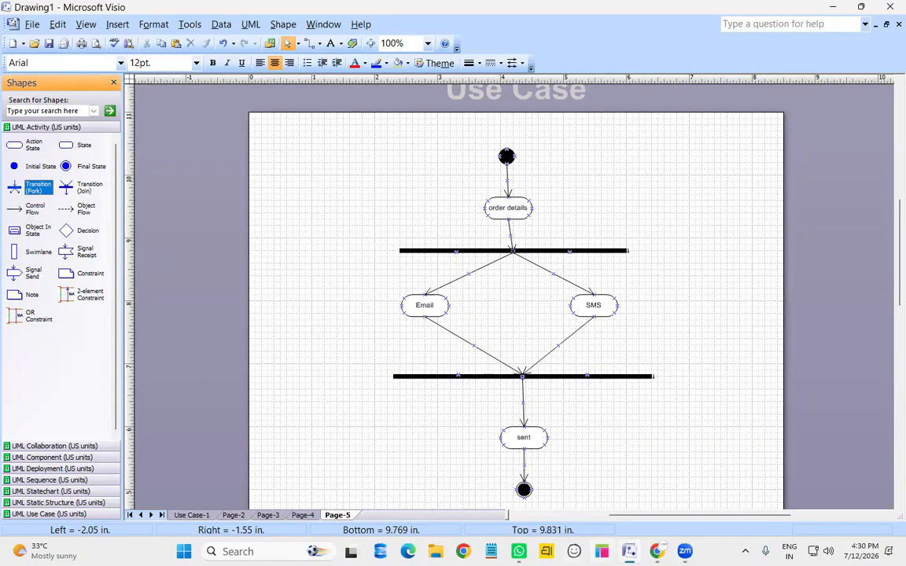
Check the Zoom meeting, then return to the Visio diagram
{"action": "mouse_move", "coordinate": [670, 548]}
{"action": "left_click", "coordinate": [561, 271]}
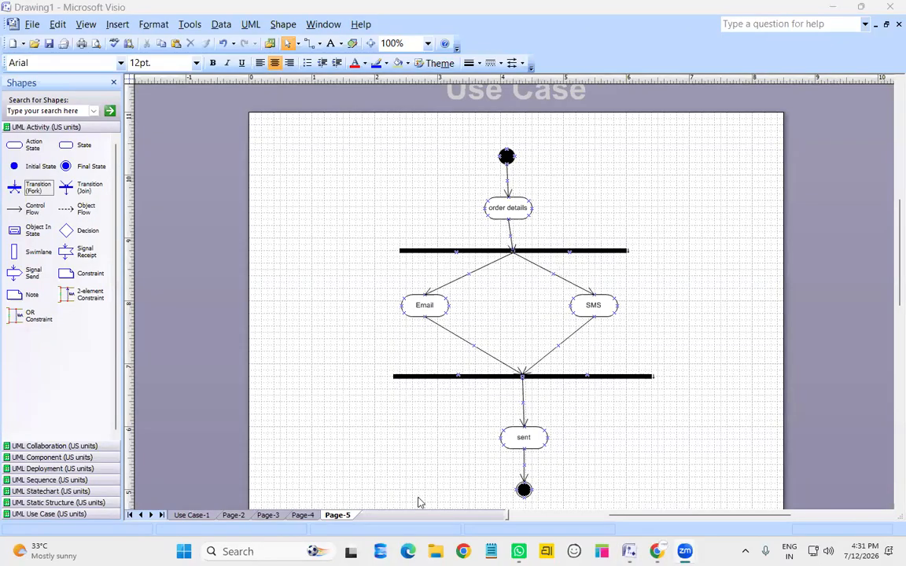
{"action": "left_click", "coordinate": [305, 514]}
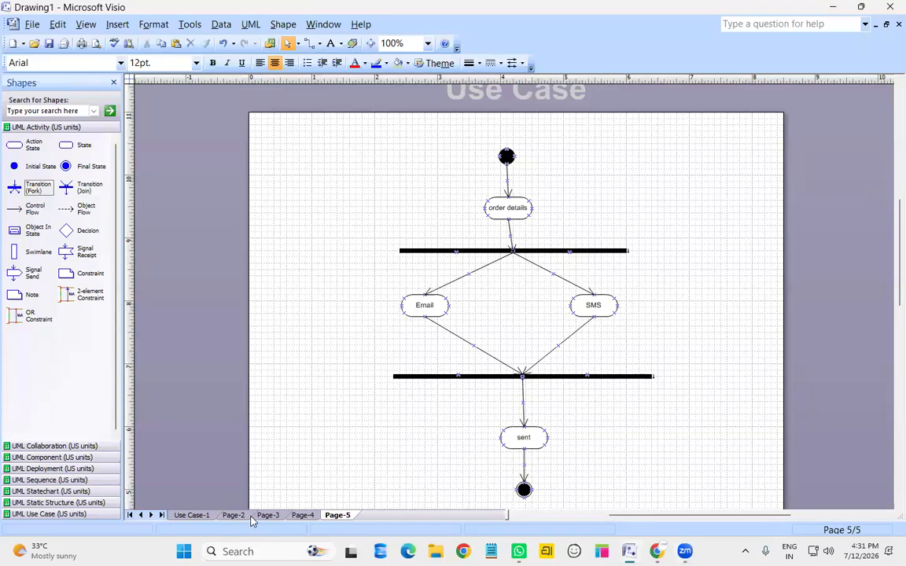
Review the Use Case-1 RUCHI APP diagram at 100% zoom
{"action": "left_click", "coordinate": [192, 514]}
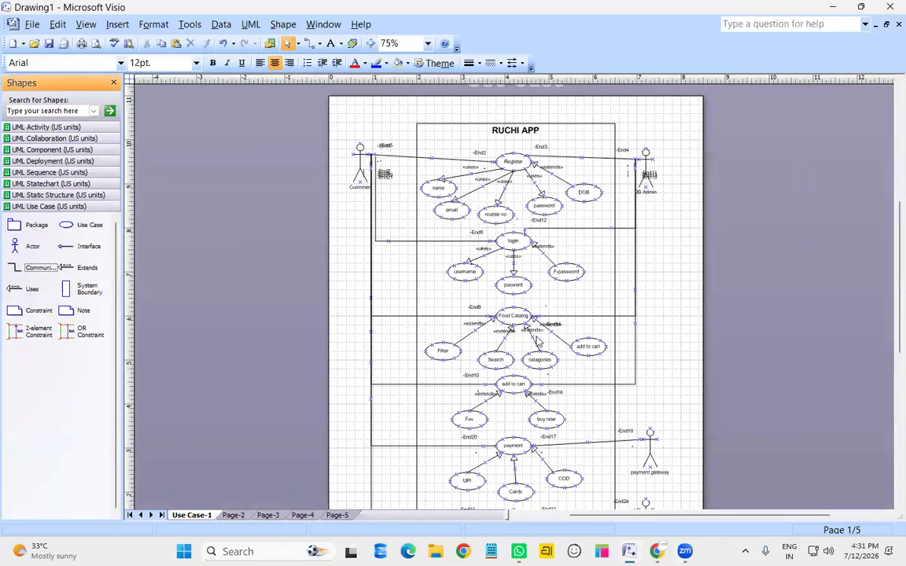
{"action": "left_click", "coordinate": [391, 44]}
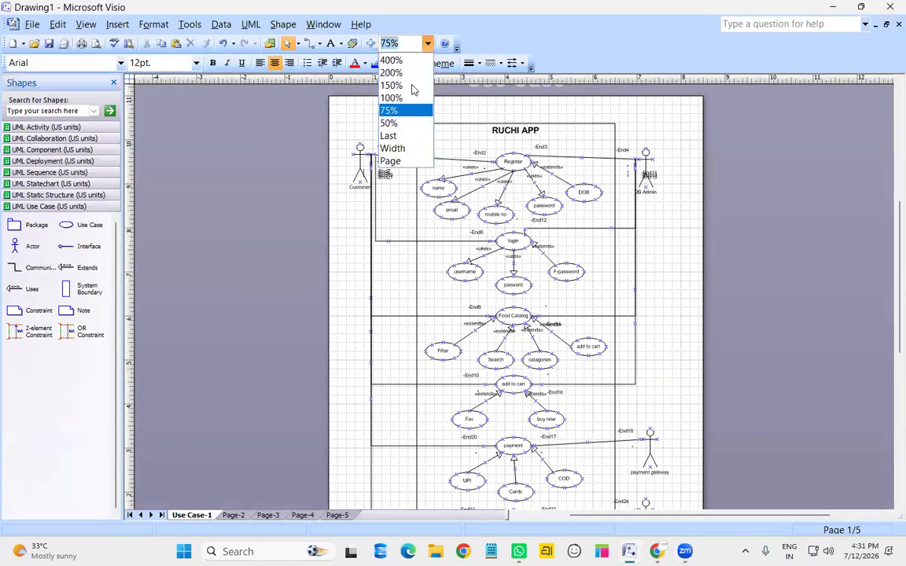
{"action": "left_click", "coordinate": [392, 98]}
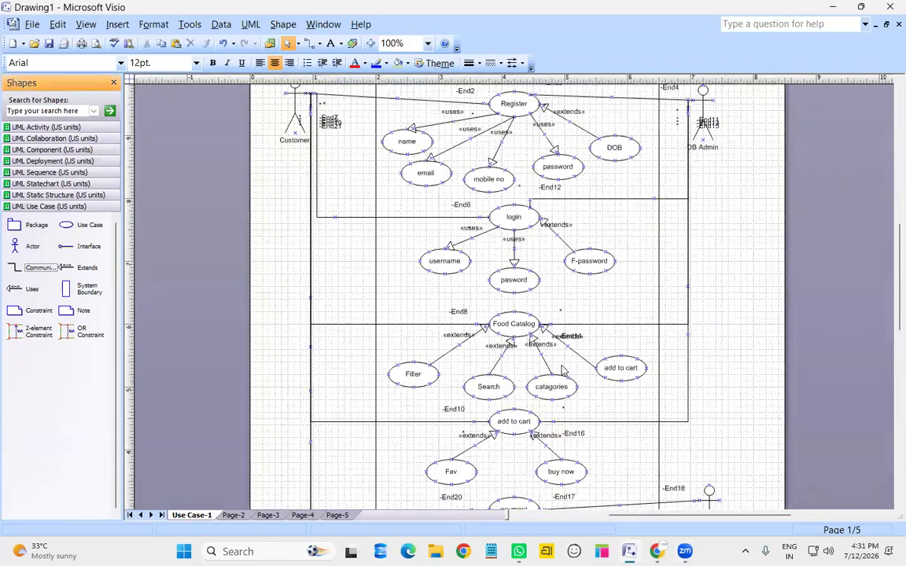
{"action": "scroll", "coordinate": [605, 381], "scroll_direction": "down", "scroll_amount": 1}
{"action": "scroll", "coordinate": [562, 370], "scroll_direction": "up", "scroll_amount": 2}
{"action": "scroll", "coordinate": [561, 370], "scroll_direction": "down", "scroll_amount": 3}
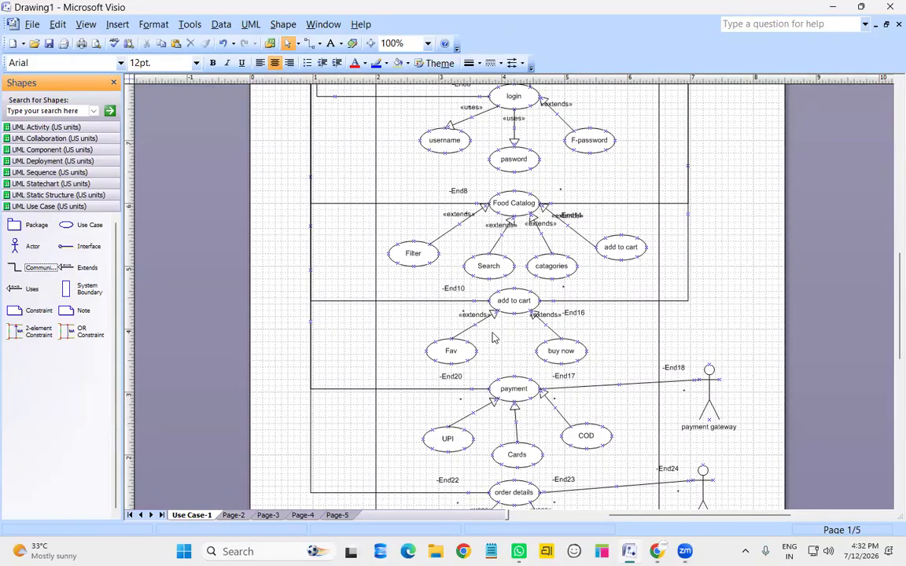
{"action": "scroll", "coordinate": [493, 338], "scroll_direction": "down", "scroll_amount": 1}
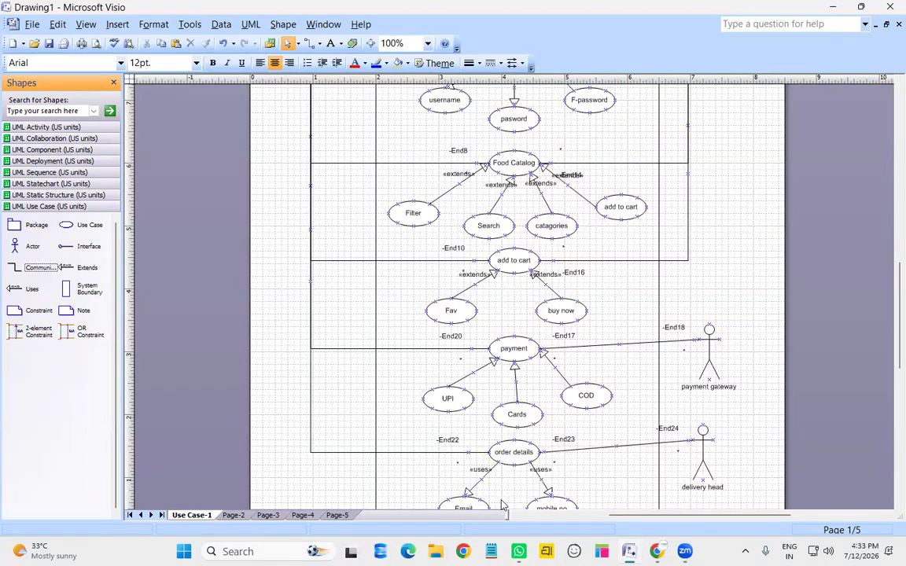
Go back to the Page-5 activity diagram, then switch to the Google Docs notes
{"action": "left_click", "coordinate": [338, 516]}
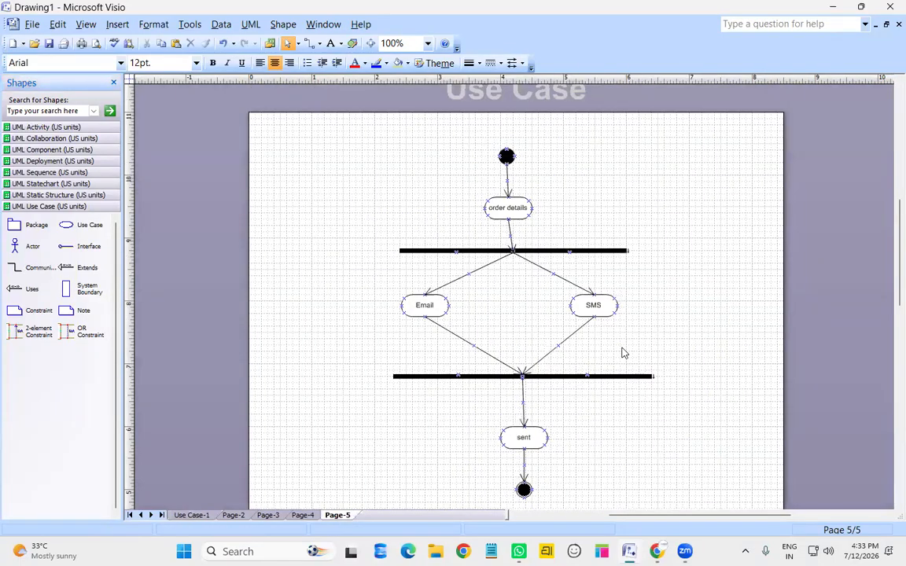
{"action": "scroll", "coordinate": [621, 353], "scroll_direction": "down", "scroll_amount": 3}
{"action": "scroll", "coordinate": [562, 375], "scroll_direction": "down", "scroll_amount": 3}
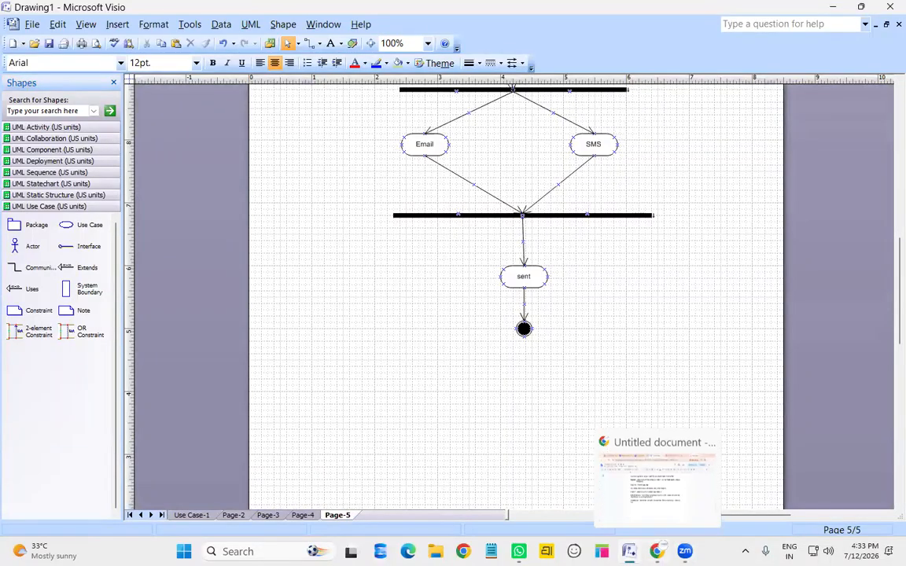
{"action": "left_click", "coordinate": [657, 551]}
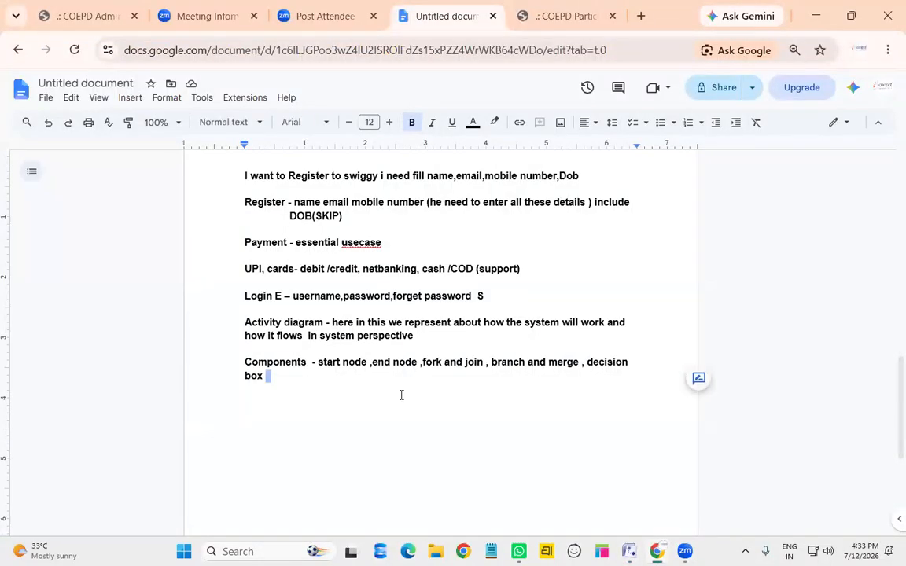
Add an empty line after 'decision box' and scroll up through the notes
{"action": "key", "text": "Return"}
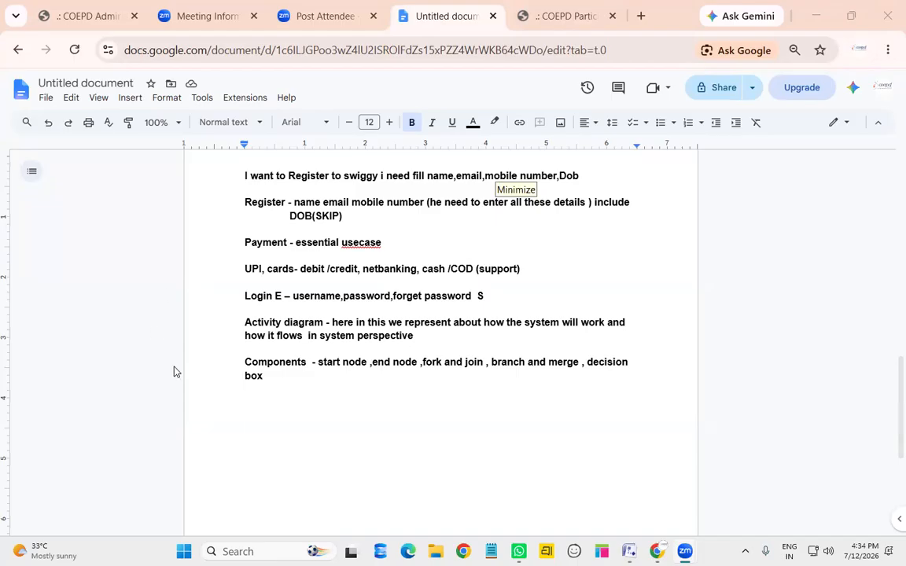
{"action": "left_click", "coordinate": [376, 429]}
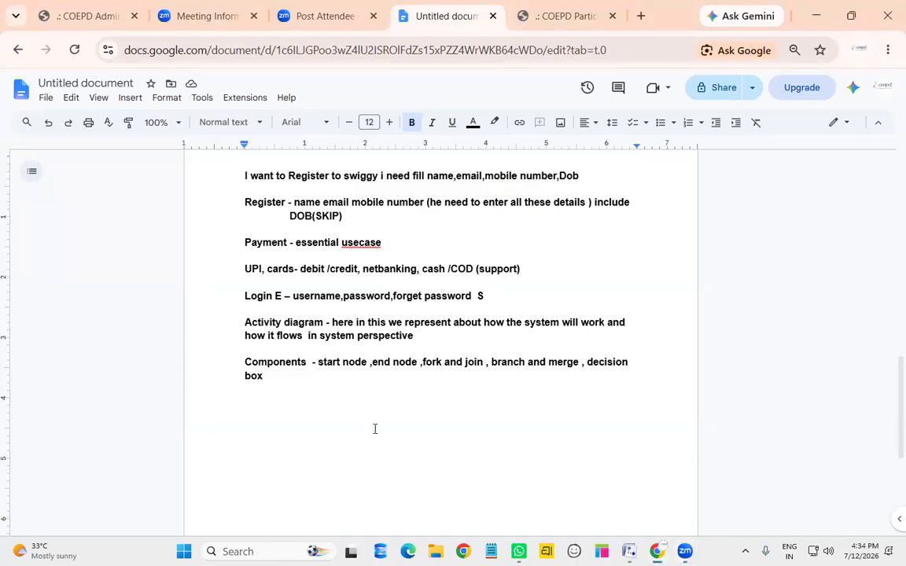
{"action": "scroll", "coordinate": [375, 428], "scroll_direction": "up", "scroll_amount": 10}
{"action": "scroll", "coordinate": [375, 428], "scroll_direction": "down", "scroll_amount": 5}
{"action": "scroll", "coordinate": [346, 417], "scroll_direction": "up", "scroll_amount": 3}
{"action": "scroll", "coordinate": [316, 402], "scroll_direction": "up", "scroll_amount": 3}
Select the word 'UML' in the UML/Wireframes/Prototype tools line
{"action": "left_click", "coordinate": [256, 373]}
{"action": "left_click", "coordinate": [287, 372]}
{"action": "left_click", "coordinate": [388, 369]}
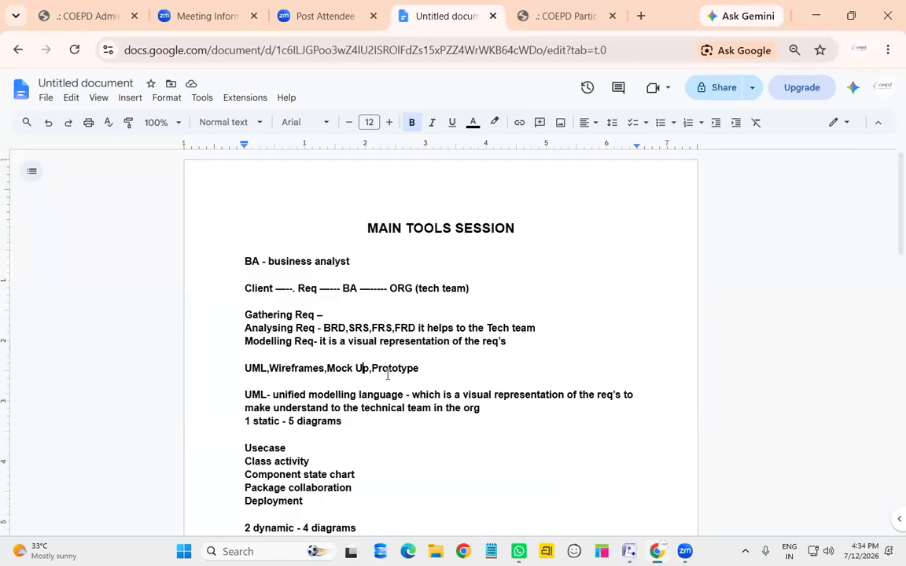
{"action": "double_click", "coordinate": [263, 373]}
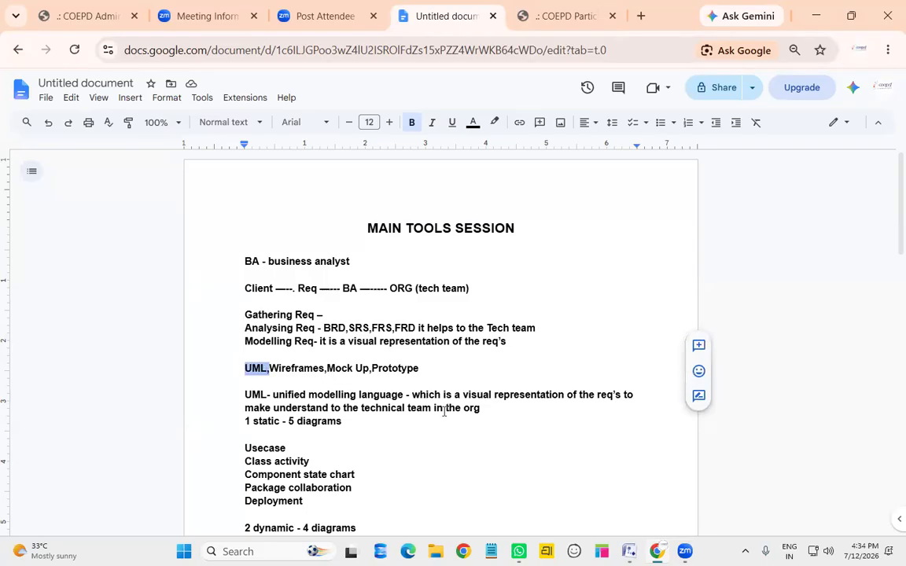
{"action": "scroll", "coordinate": [443, 410], "scroll_direction": "down", "scroll_amount": 20}
{"action": "scroll", "coordinate": [347, 414], "scroll_direction": "up", "scroll_amount": 3}
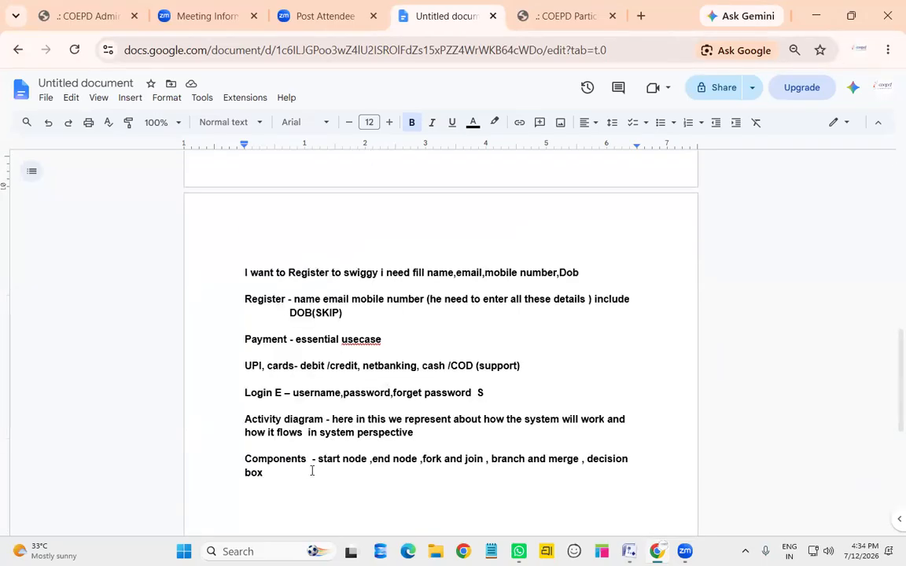
Type 'Wire frame - it is like rough sketch which is used to draw with pen or pencil of application UI'
{"action": "scroll", "coordinate": [313, 379], "scroll_direction": "down", "scroll_amount": 3}
{"action": "left_click", "coordinate": [313, 378]}
{"action": "type", "text": "Wire fr"}
{"action": "type", "text": "ame "}
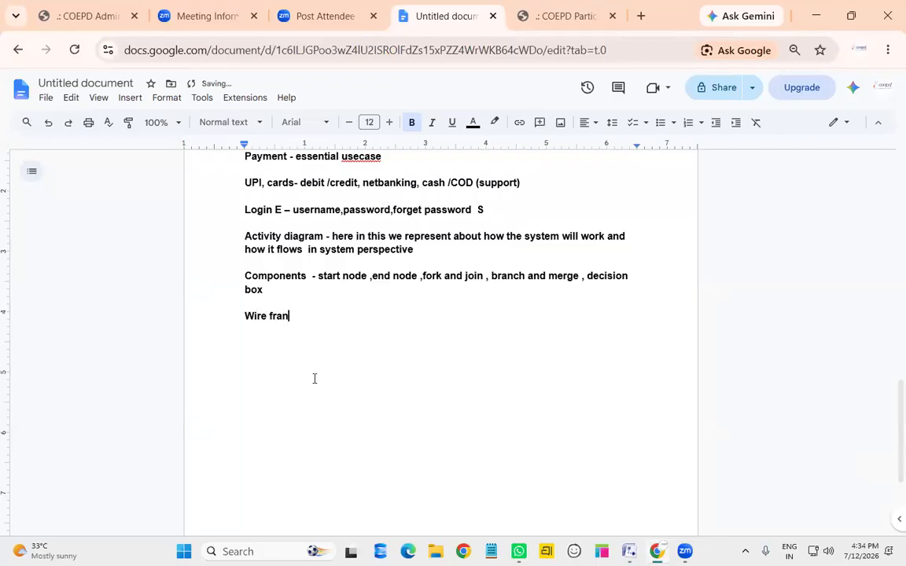
{"action": "type", "text": "-  it is like rough sketch "}
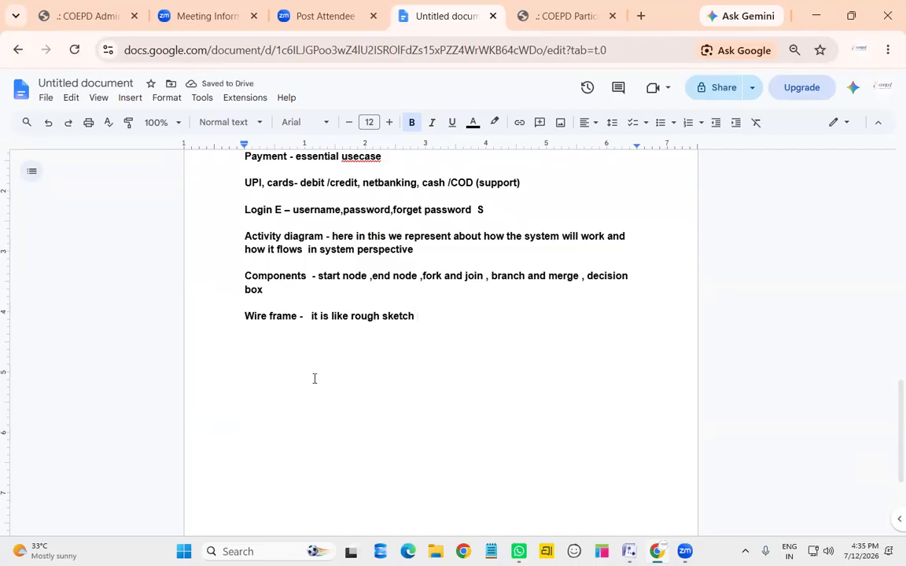
{"action": "type", "text": "which is "}
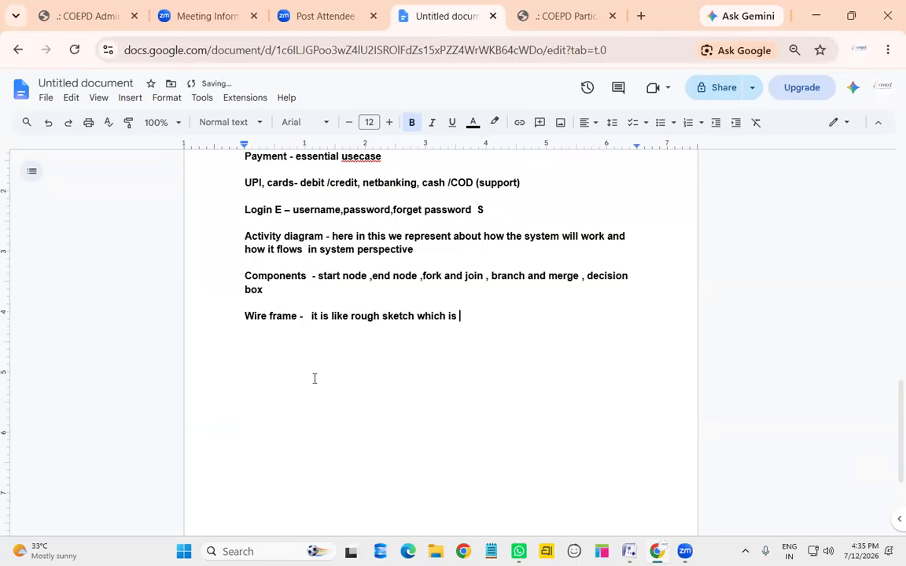
{"action": "type", "text": "used to draw with poen"}
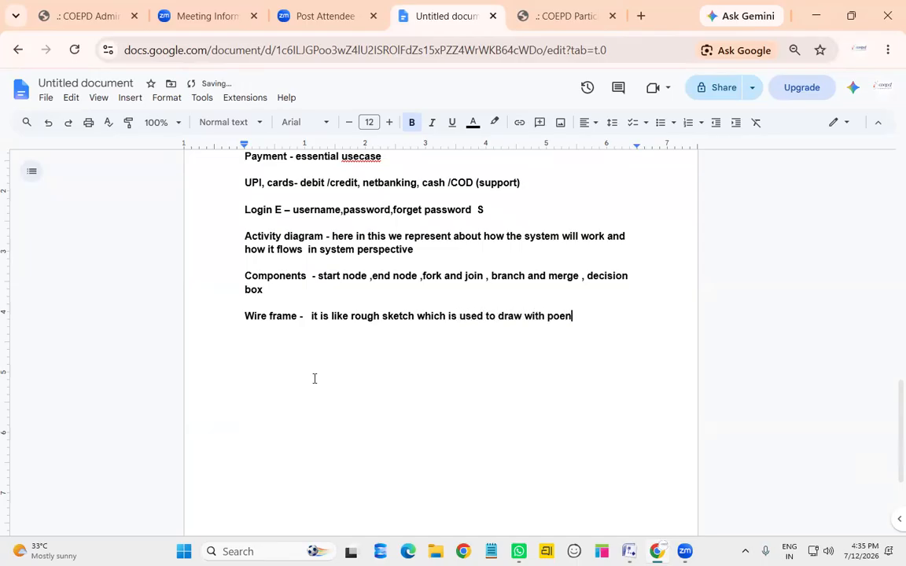
{"action": "key", "text": "BackSpace"}
{"action": "key", "text": "BackSpace"}
{"action": "key", "text": "BackSpace"}
{"action": "key", "text": "BackSpace"}
{"action": "type", "text": "en or pencil of"}
{"action": "key", "text": "BackSpace"}
{"action": "key", "text": "BackSpace"}
{"action": "type", "text": "of application "}
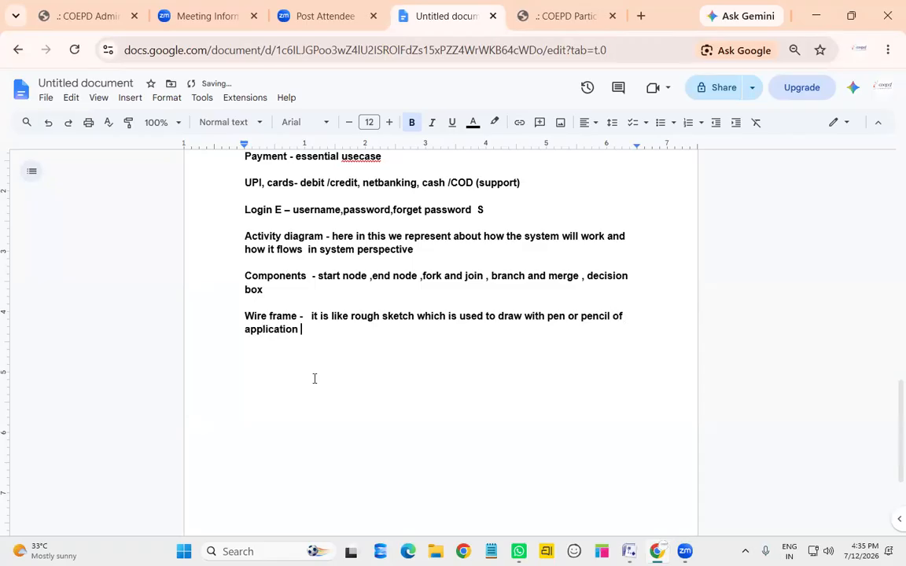
{"action": "type", "text": "UI"}
Add 'Mockup - will be creating using balsamiq by taking the help of UI/UX people'
{"action": "key", "text": "Return"}
{"action": "key", "text": "Return"}
{"action": "type", "text": "mo"}
{"action": "type", "text": "p "}
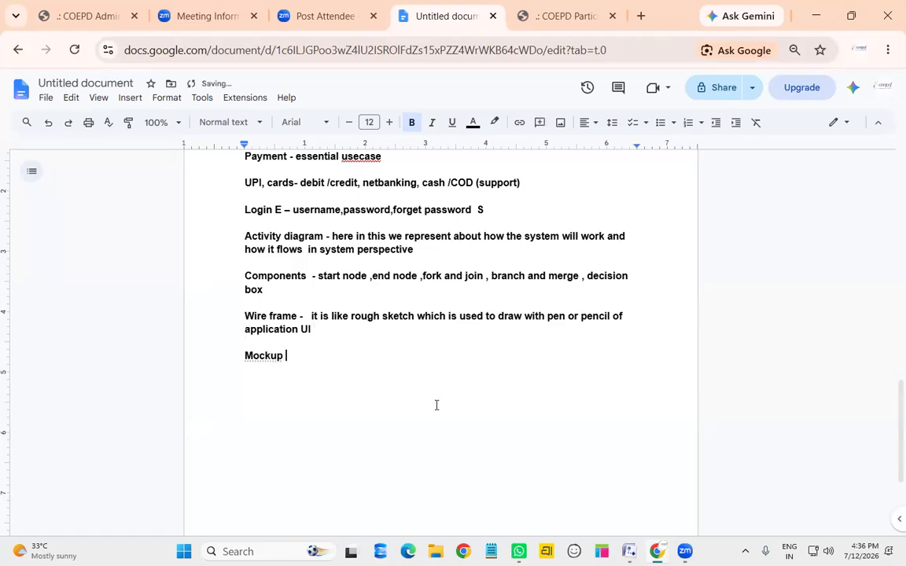
{"action": "type", "text": "- will be creating byu usin"}
{"action": "key", "text": "BackSpace"}
{"action": "key", "text": "BackSpace"}
{"action": "key", "text": "BackSpace"}
{"action": "key", "text": "BackSpace"}
{"action": "key", "text": "BackSpace"}
{"action": "key", "text": "BackSpace"}
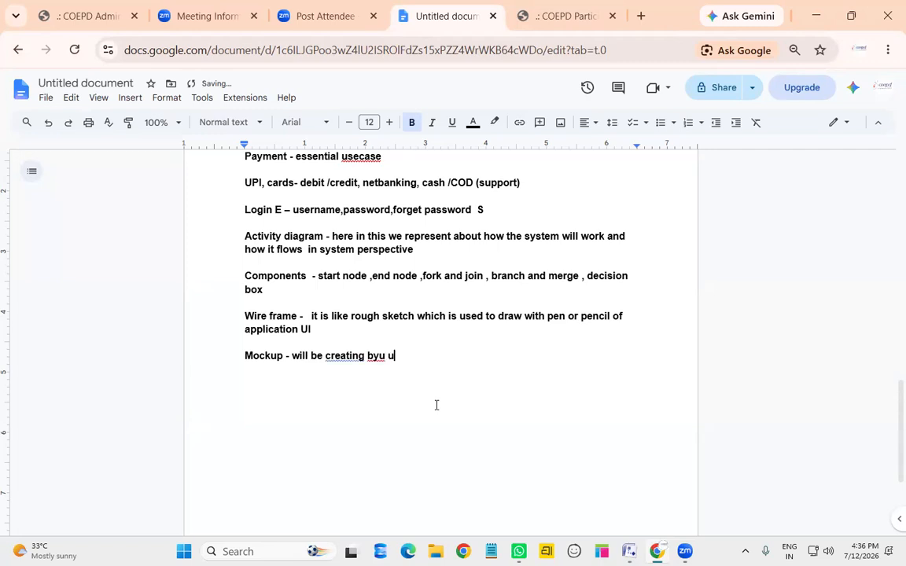
{"action": "type", "text": "using balsami"}
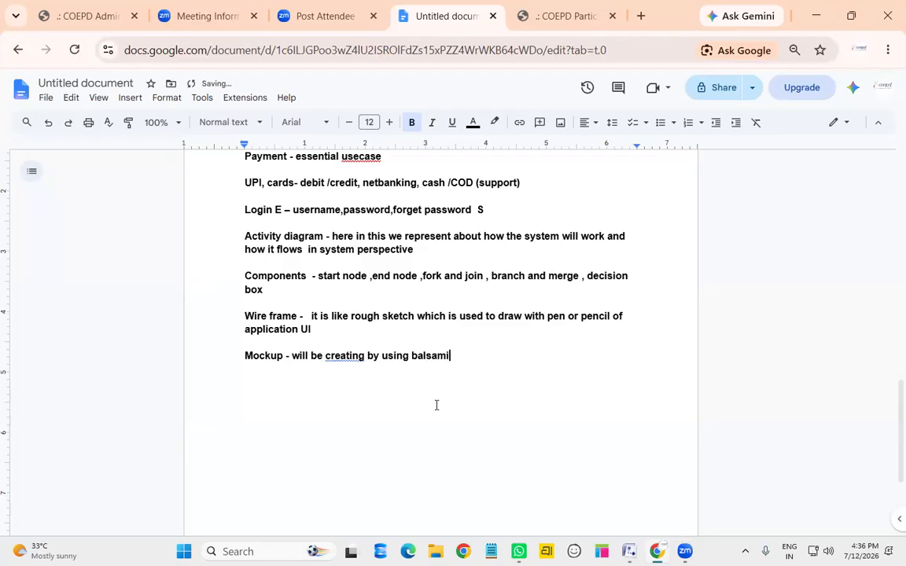
{"action": "type", "text": "q by taking th"}
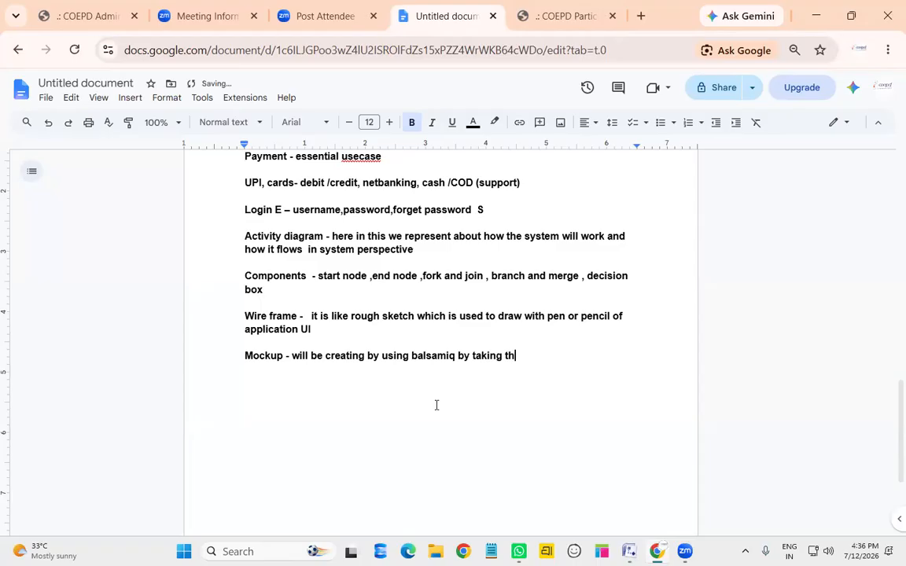
{"action": "type", "text": "e help of UI/UX helpe"}
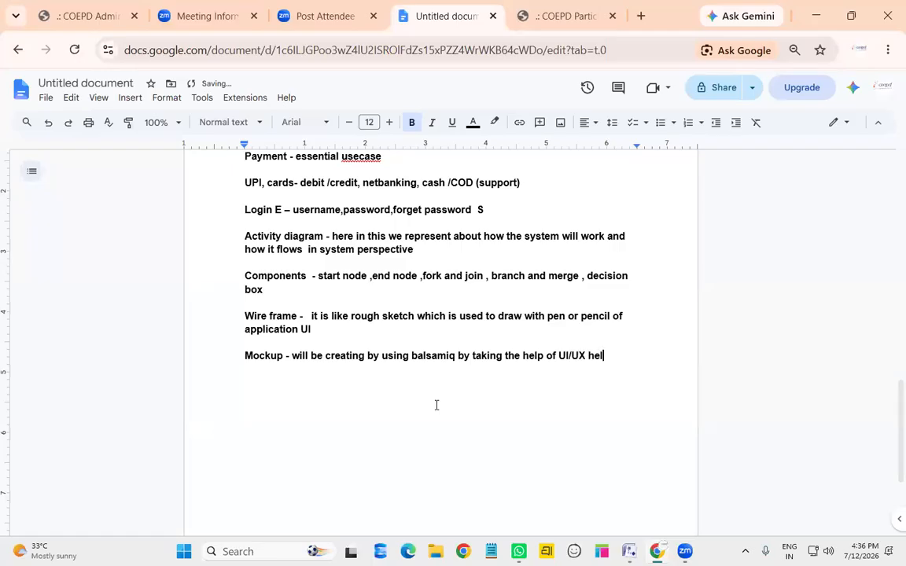
{"action": "key", "text": "BackSpace"}
{"action": "key", "text": "BackSpace"}
{"action": "key", "text": "BackSpace"}
{"action": "key", "text": "BackSpace"}
{"action": "key", "text": "BackSpace"}
{"action": "type", "text": "people"}
Add 'It is advance version of the wireframes where we add colors… understand to the tech team, in a structural way'
{"action": "key", "text": "Return"}
{"action": "type", "text": "It is adva"}
{"action": "type", "text": "nce "}
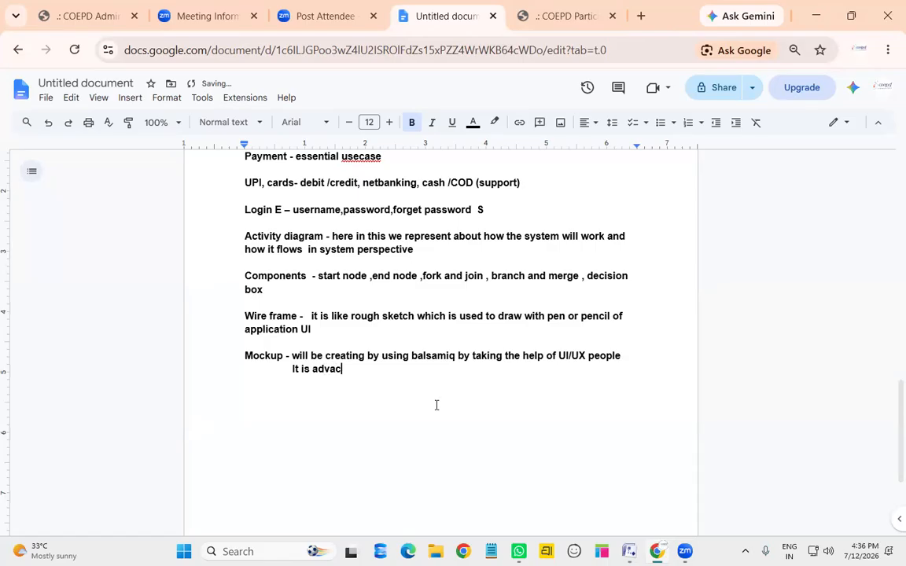
{"action": "type", "text": "version of the "}
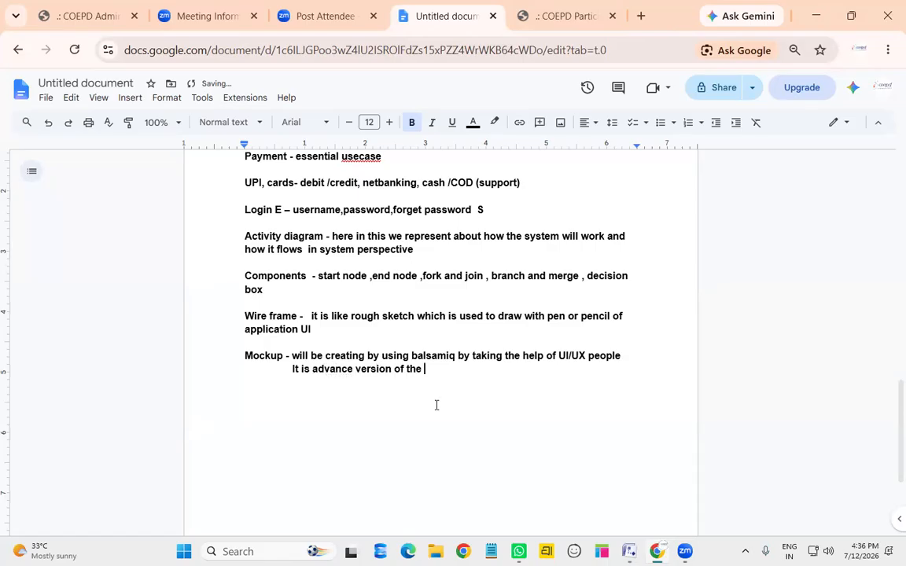
{"action": "type", "text": "wireframe"}
{"action": "key", "text": "BackSpace"}
{"action": "key", "text": "BackSpace"}
{"action": "type", "text": "mes where we "}
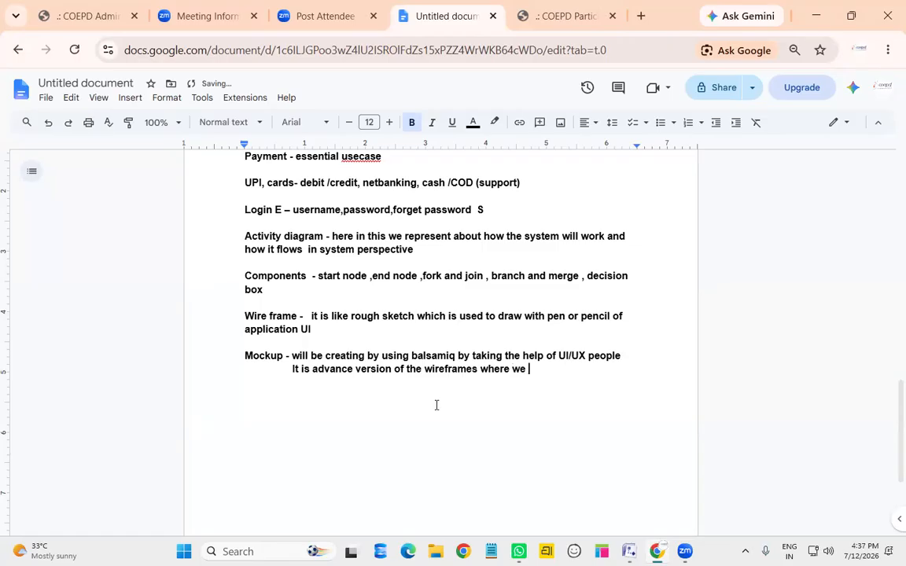
{"action": "type", "text": "add colors to it t"}
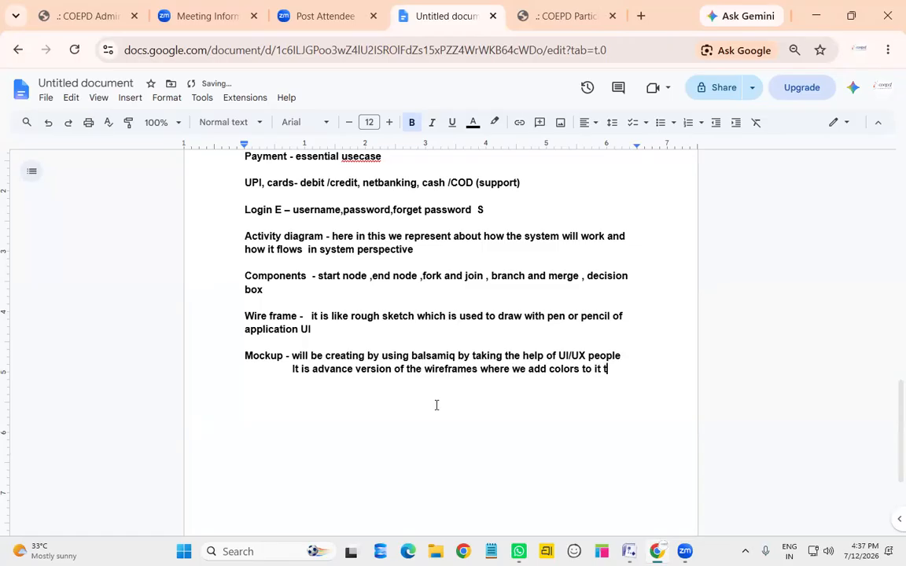
{"action": "type", "text": "o make to "}
{"action": "type", "text": "u"}
{"action": "key", "text": "BackSpace"}
{"action": "key", "text": "BackSpace"}
{"action": "key", "text": "BackSpace"}
{"action": "key", "text": "BackSpace"}
{"action": "type", "text": "unse"}
{"action": "key", "text": "BackSpace"}
{"action": "key", "text": "BackSpace"}
{"action": "type", "text": "derstand to"}
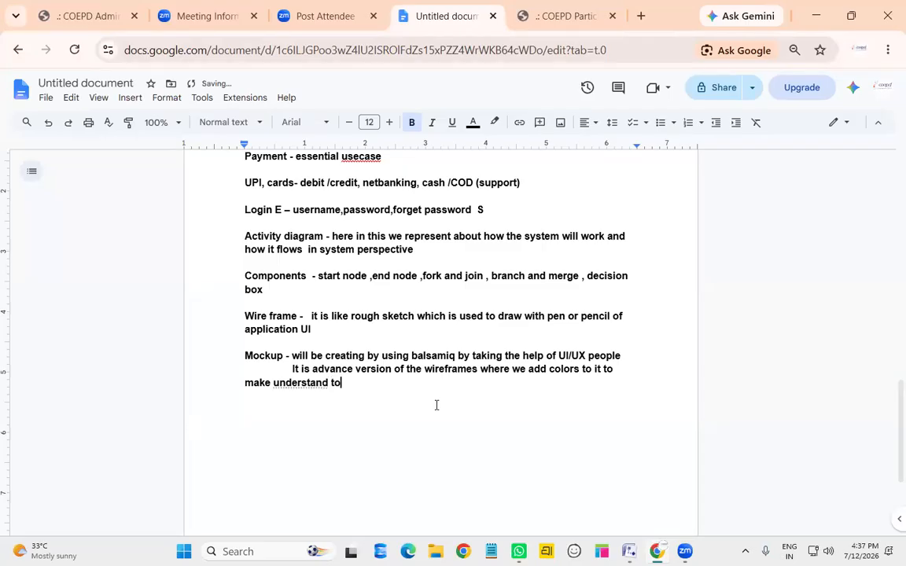
{"action": "type", "text": " the tech team"}
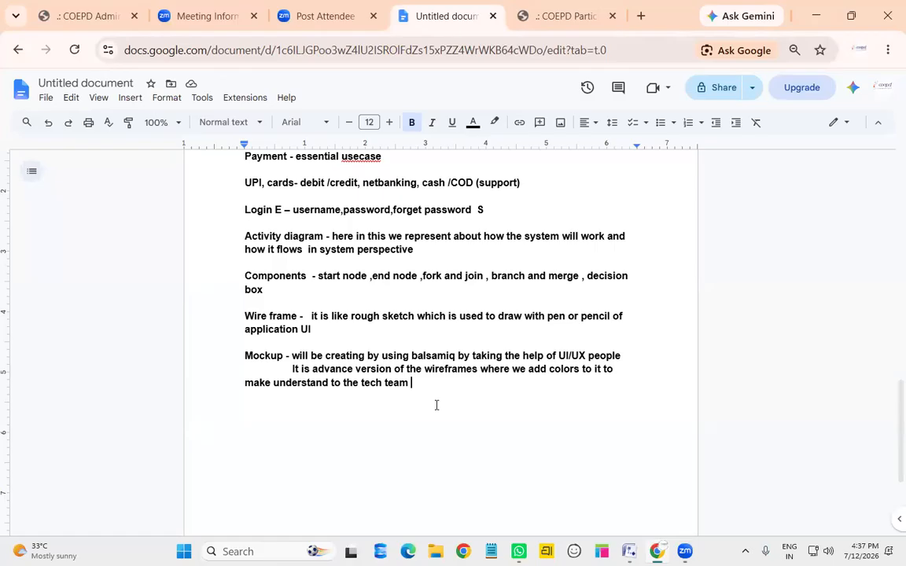
{"action": "type", "text": "it is in a struc"}
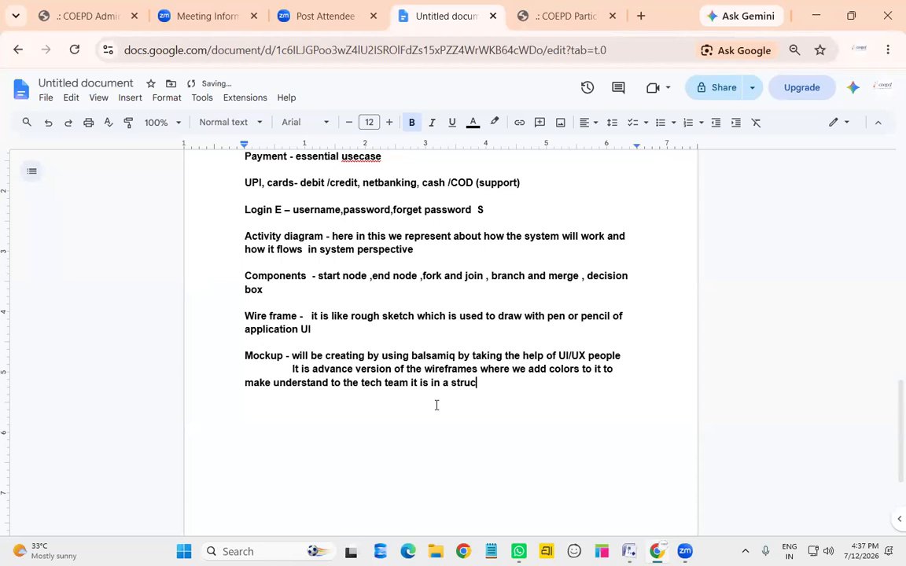
{"action": "type", "text": "tural way"}
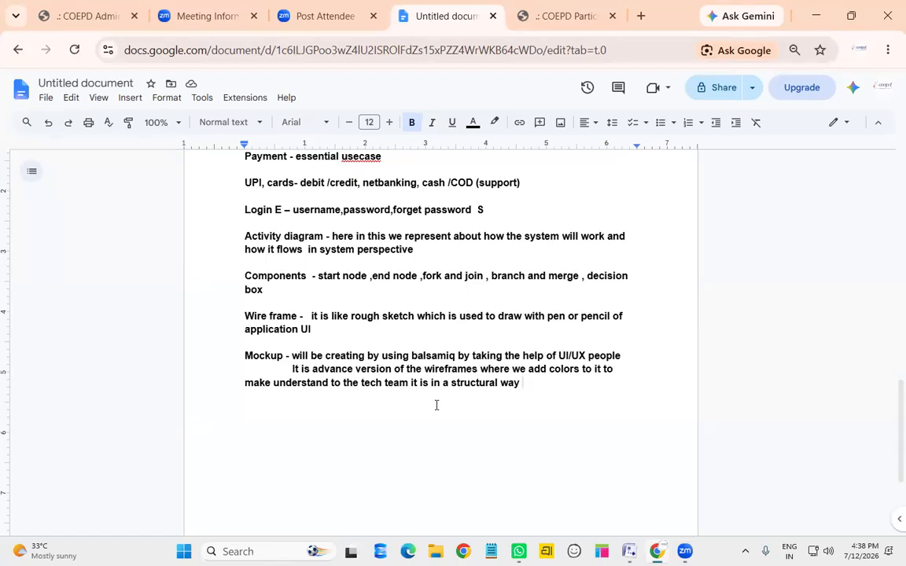
{"action": "key", "text": "Return"}
{"action": "key", "text": "Return"}
Type 'prototype - … like advance level of the mockup where we show some validations and high fidelity tool like'
{"action": "type", "text": "prototype "}
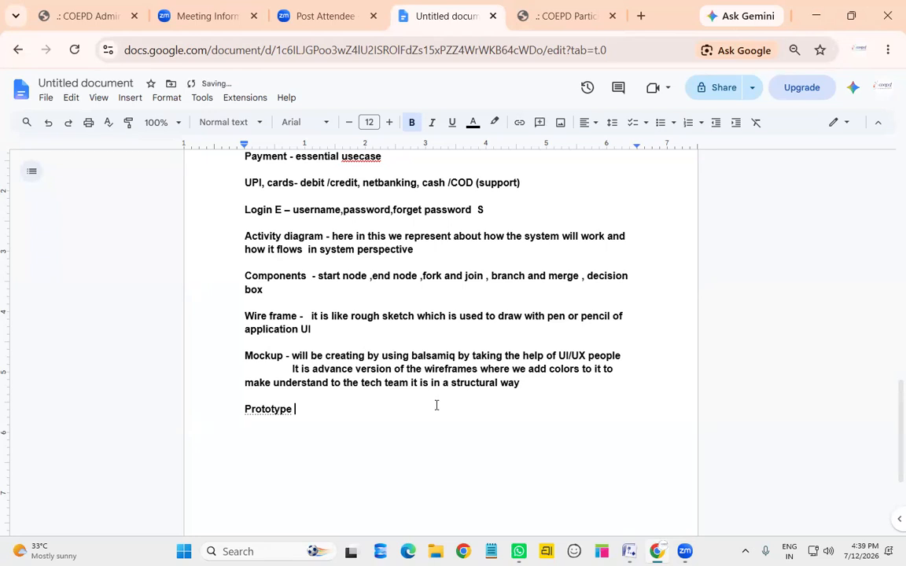
{"action": "type", "text": "- here we can "}
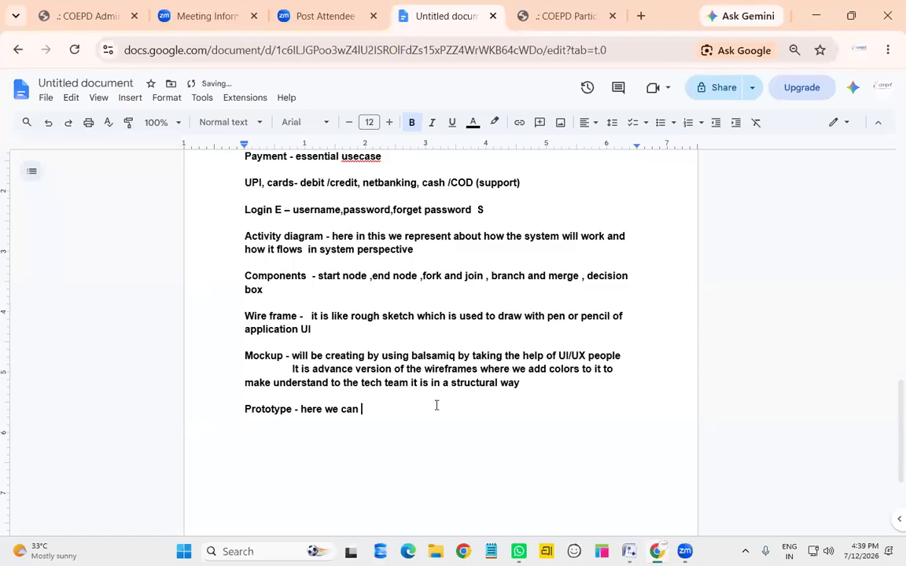
{"action": "type", "text": "say that this is like advace leve"}
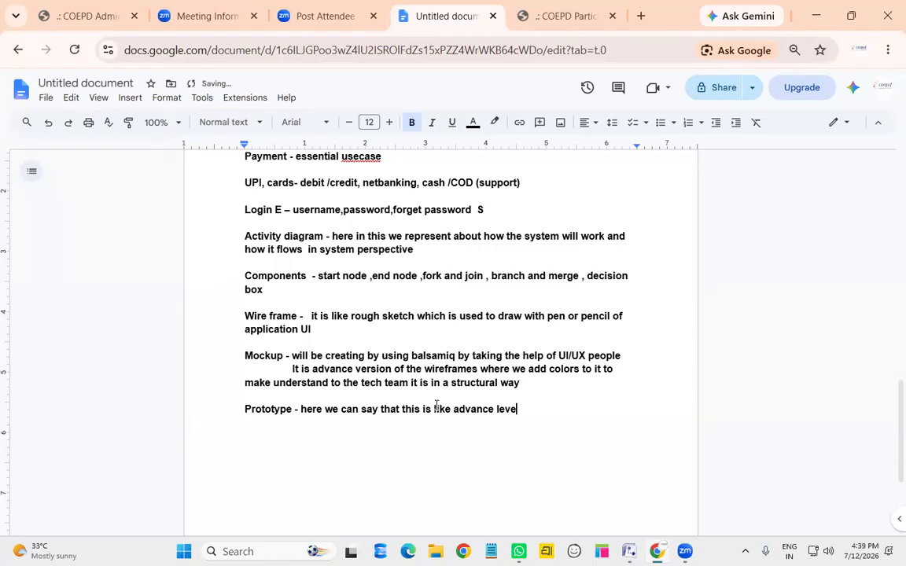
{"action": "type", "text": "l of the mockup-"}
{"action": "key", "text": "BackSpace"}
{"action": "type", "text": "where we show som"}
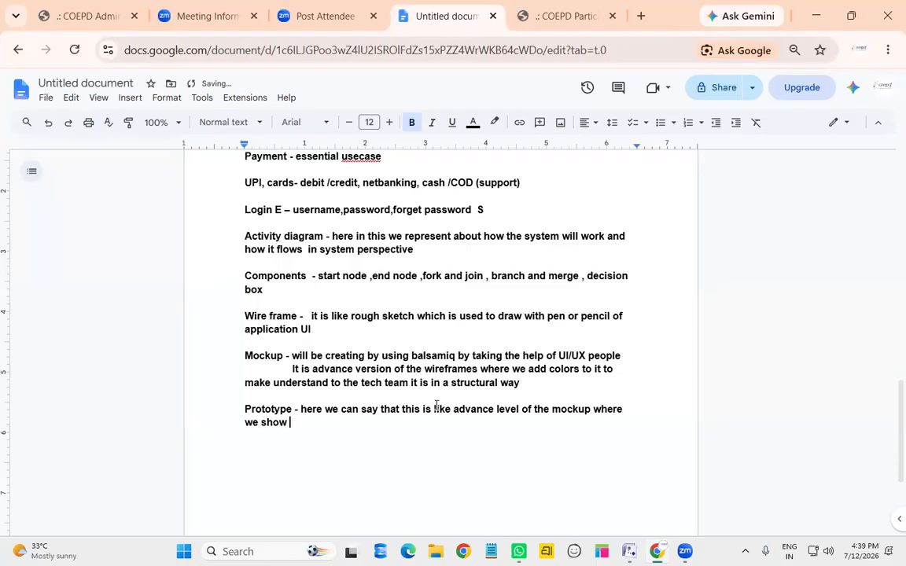
{"action": "key", "text": "BackSpace"}
{"action": "type", "text": "some "}
{"action": "type", "text": "re"}
{"action": "key", "text": "BackSpace"}
{"action": "key", "text": "BackSpace"}
{"action": "key", "text": "BackSpace"}
{"action": "type", "text": "validations and "}
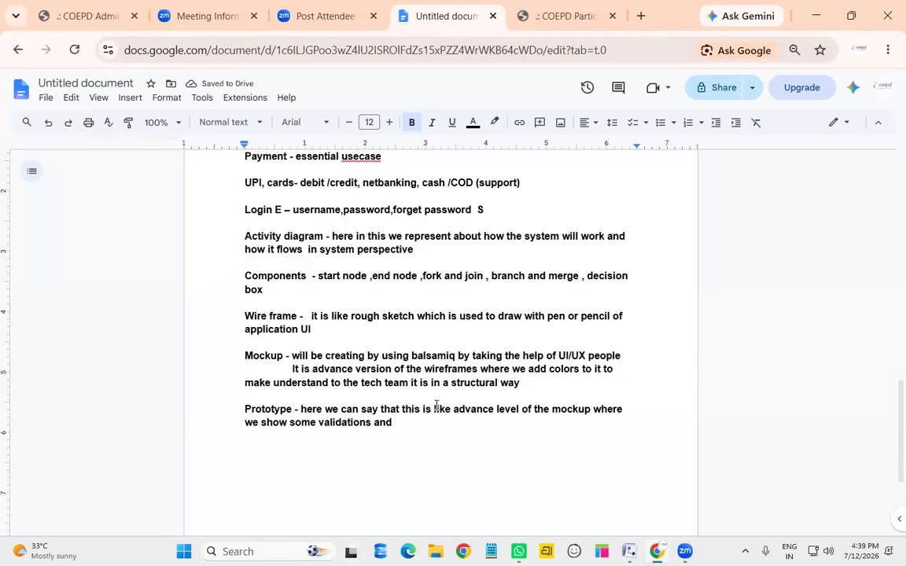
{"action": "type", "text": "hi"}
{"action": "type", "text": "f"}
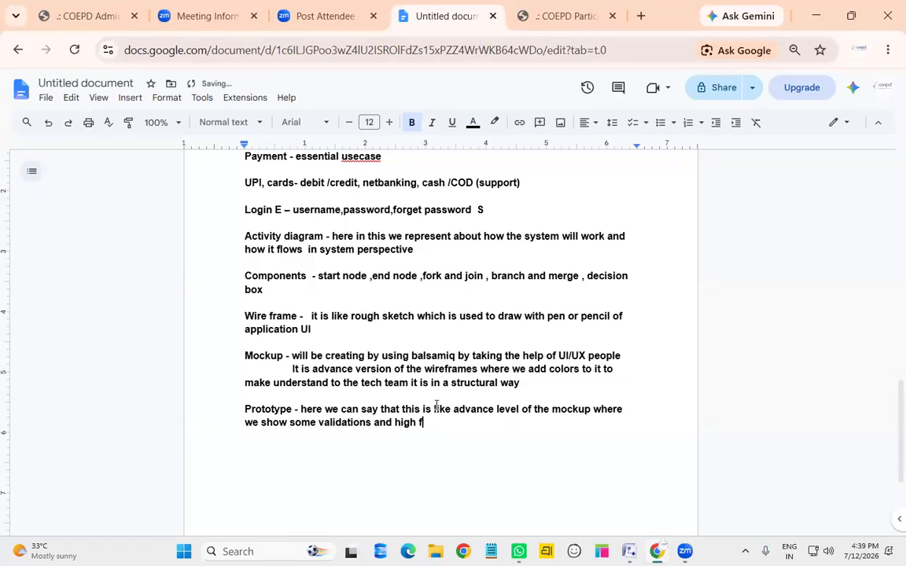
{"action": "type", "text": "edility tool like"}
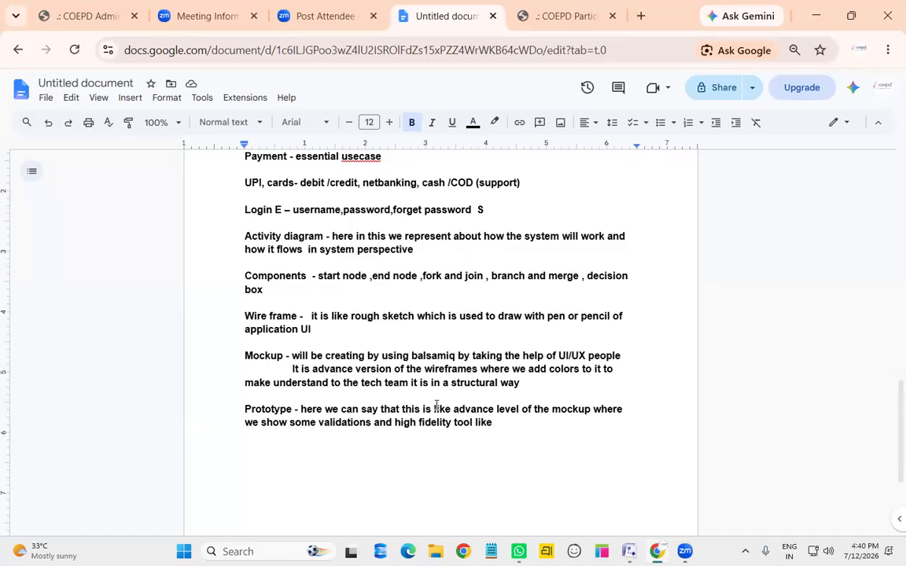
Insert 'conditions ,' before 'high' in the Prototype note
{"action": "key", "text": "ctrl+Left"}
{"action": "key", "text": "ctrl+Left"}
{"action": "key", "text": "ctrl+Left"}
{"action": "key", "text": "ctrl+Left"}
{"action": "key", "text": "ctrl+Left"}
{"action": "key", "text": "ctrl+Right"}
{"action": "type", "text": "consiytions"}
{"action": "key", "text": "ctrl+BackSpace"}
{"action": "type", "text": "cond"}
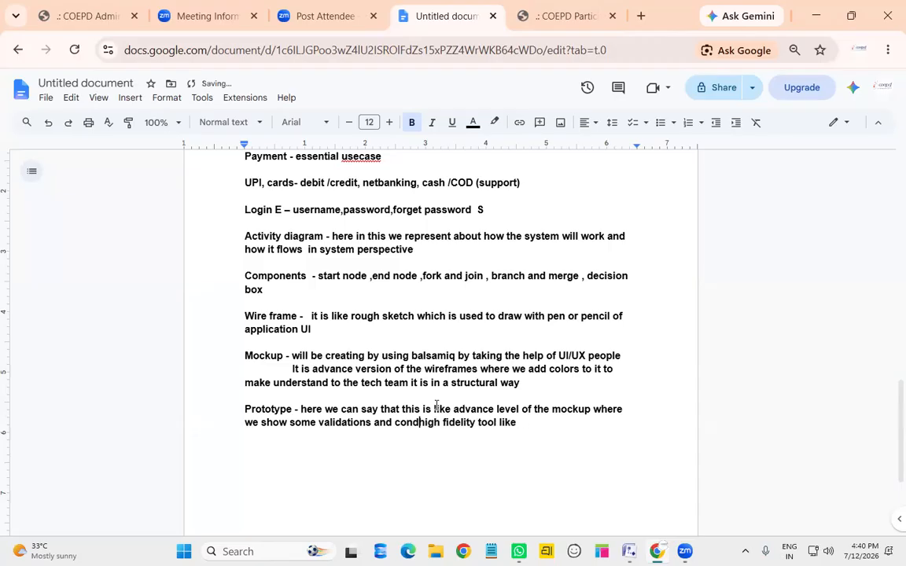
{"action": "type", "text": "itions "}
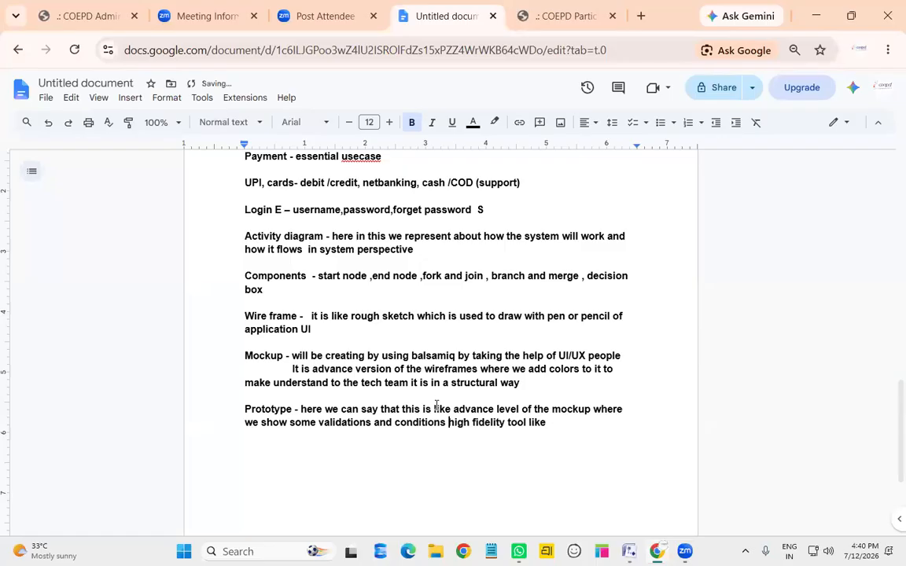
{"action": "type", "text": ","}
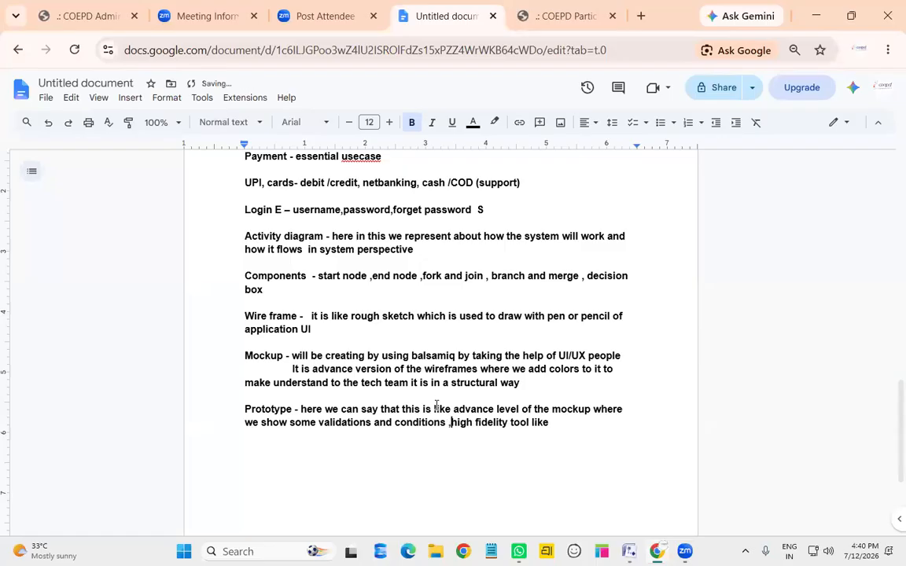
Finish the Prototype note with 'real time example of the app or product' and 'axure rp tool'
{"action": "key", "text": "Right"}
{"action": "key", "text": "Right"}
{"action": "key", "text": "Right"}
{"action": "key", "text": "Right"}
{"action": "key", "text": "Right"}
{"action": "key", "text": "Right"}
{"action": "key", "text": "Right"}
{"action": "key", "text": "Right"}
{"action": "key", "text": "Right"}
{"action": "key", "text": "Right"}
{"action": "key", "text": "Right"}
{"action": "key", "text": "Right"}
{"action": "key", "text": "Right"}
{"action": "key", "text": "Right"}
{"action": "key", "text": "Right"}
{"action": "key", "text": "Right"}
{"action": "key", "text": "Right"}
{"action": "key", "text": "Right"}
{"action": "key", "text": "Right"}
{"action": "key", "text": "Right"}
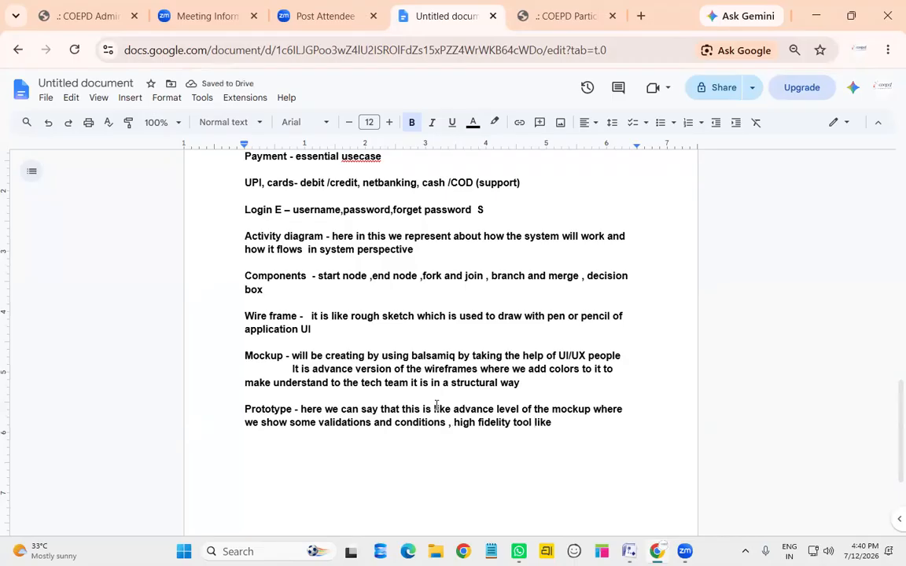
{"action": "type", "text": "real time "}
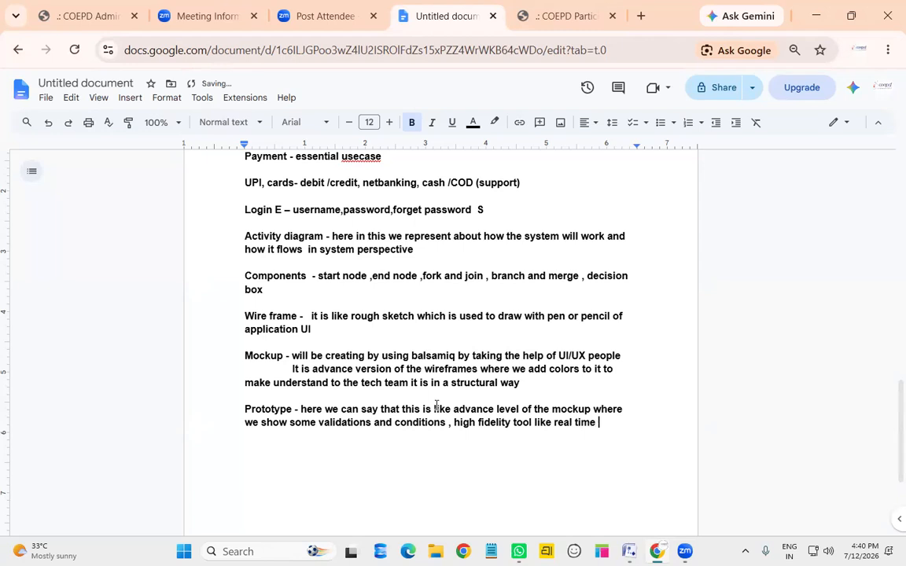
{"action": "type", "text": "example f"}
{"action": "key", "text": "BackSpace"}
{"action": "type", "text": "of the app"}
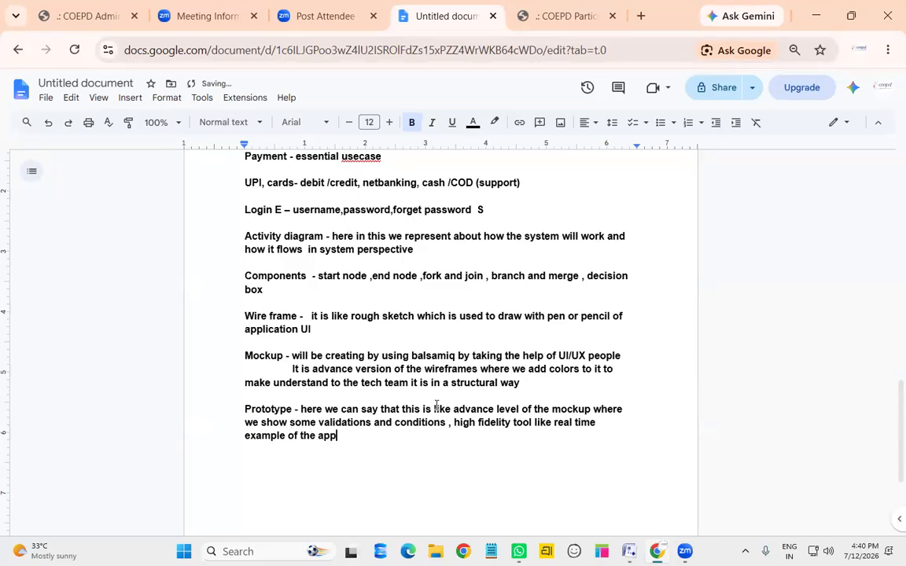
{"action": "type", "text": " ort"}
{"action": "key", "text": "BackSpace"}
{"action": "key", "text": "BackSpace"}
{"action": "type", "text": "product"}
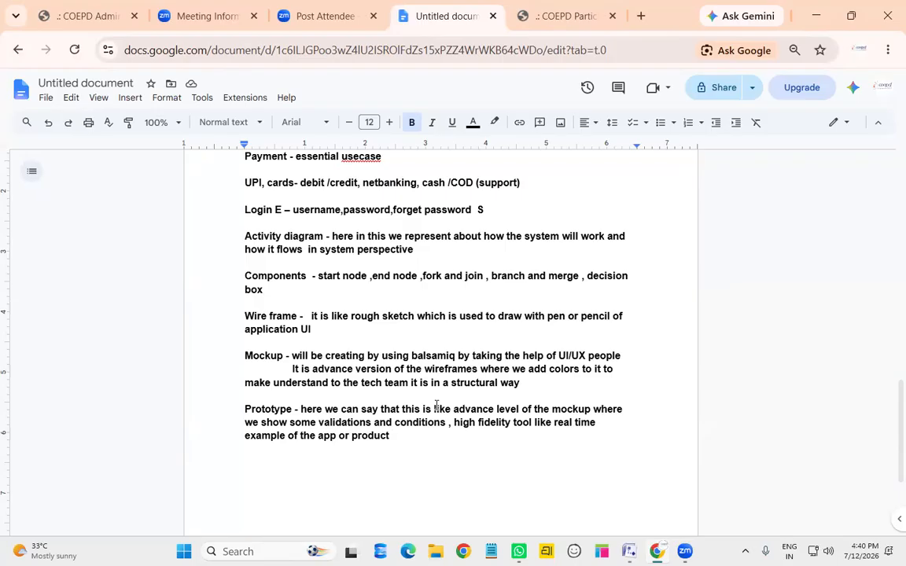
{"action": "type", "text": "axure rp tool"}
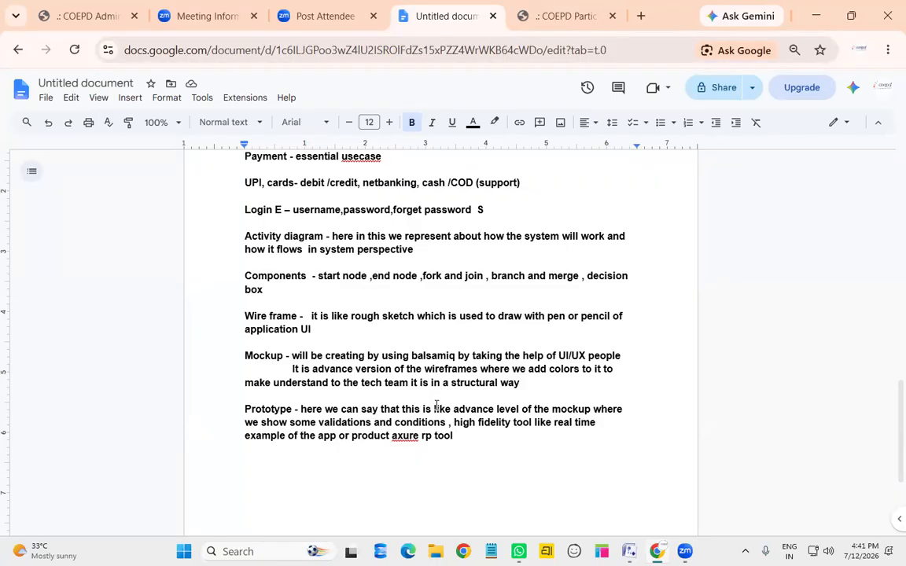
{"action": "left_click", "coordinate": [362, 331]}
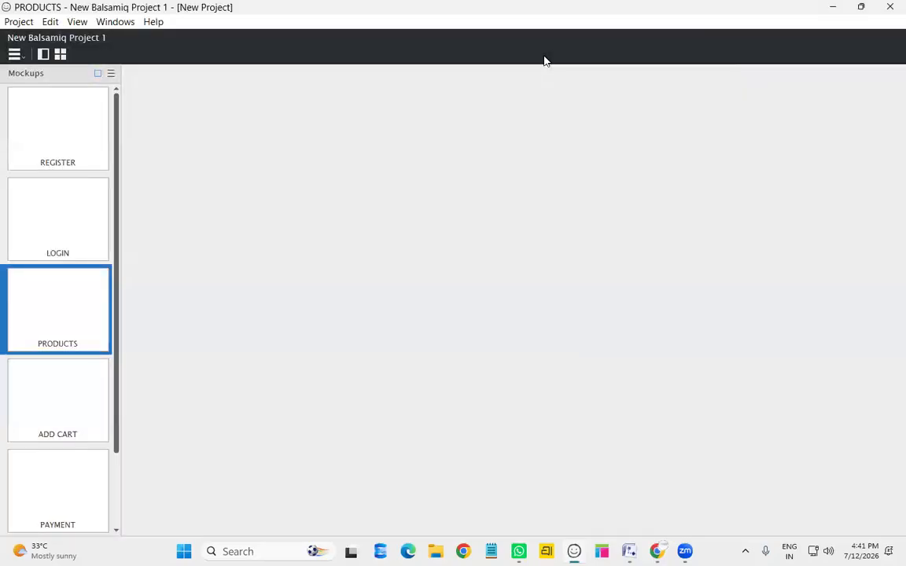
Create New Balsamiq Project 1 with a blank New Mockup 1 and maximize its window
{"action": "left_click", "coordinate": [87, 55]}
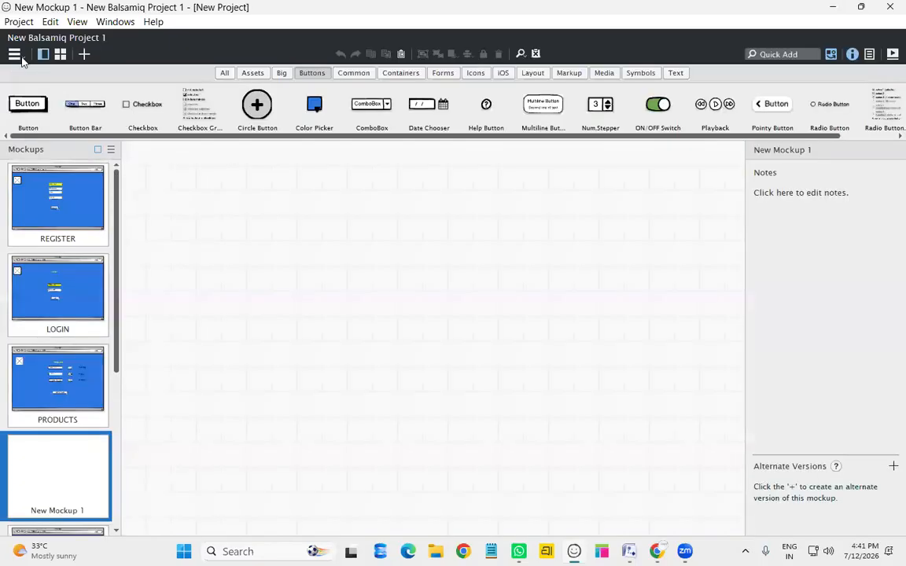
{"action": "left_click", "coordinate": [21, 55]}
{"action": "left_click", "coordinate": [19, 21]}
{"action": "left_click", "coordinate": [397, 280]}
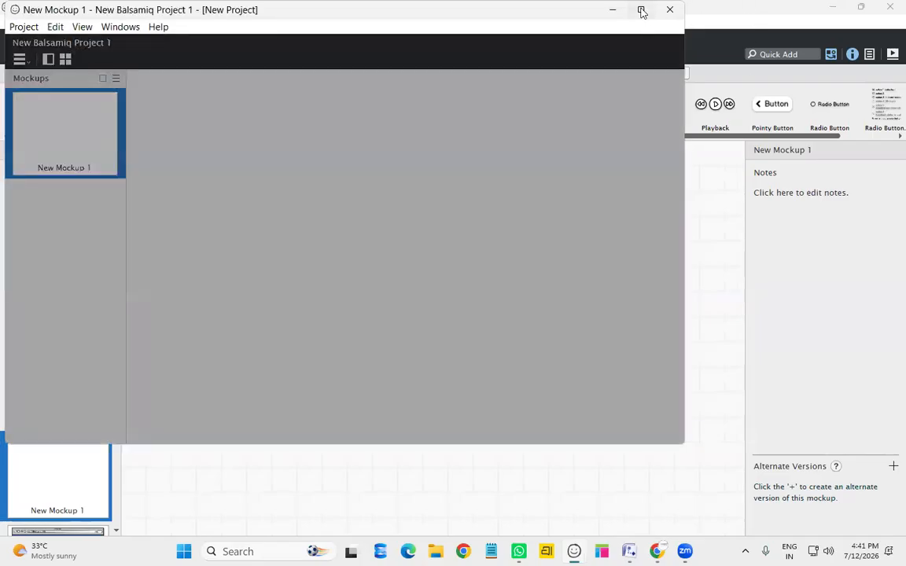
{"action": "left_click", "coordinate": [642, 11]}
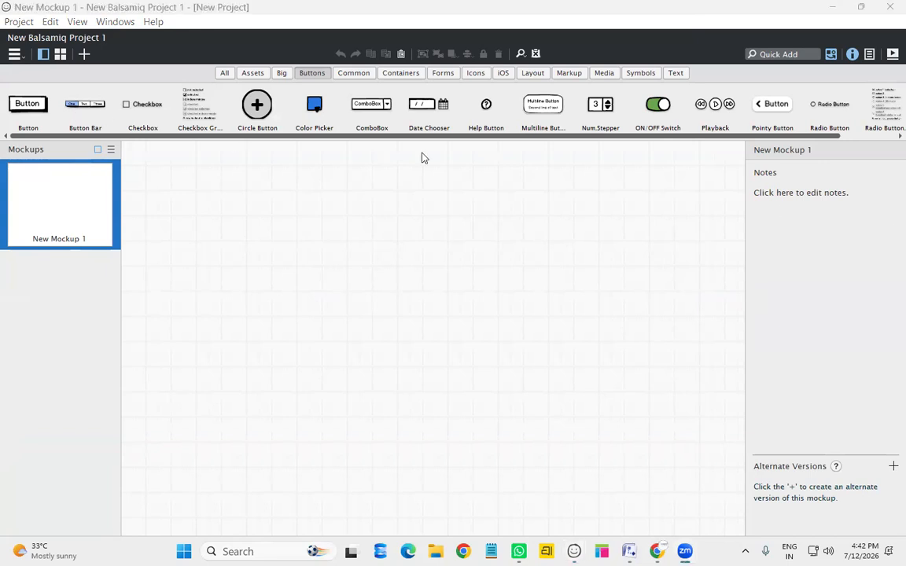
Browse the UI library's Assets, Big, Buttons, Common, Containers, Icons, Layout and Media groups, then return to All
{"action": "left_click", "coordinate": [224, 72]}
{"action": "left_click_drag", "start_coordinate": [111, 138], "coordinate": [32, 181]}
{"action": "left_click", "coordinate": [255, 73]}
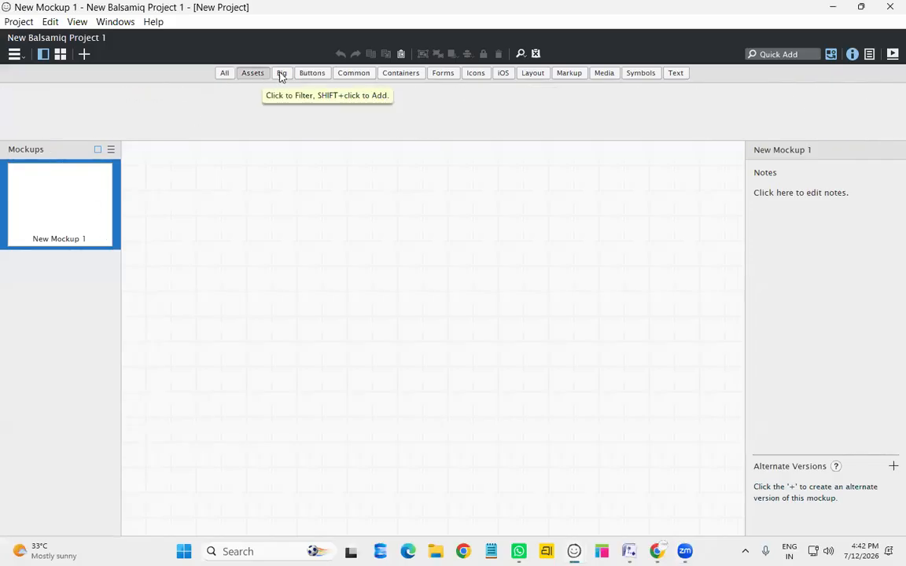
{"action": "left_click", "coordinate": [283, 74]}
{"action": "left_click", "coordinate": [313, 73]}
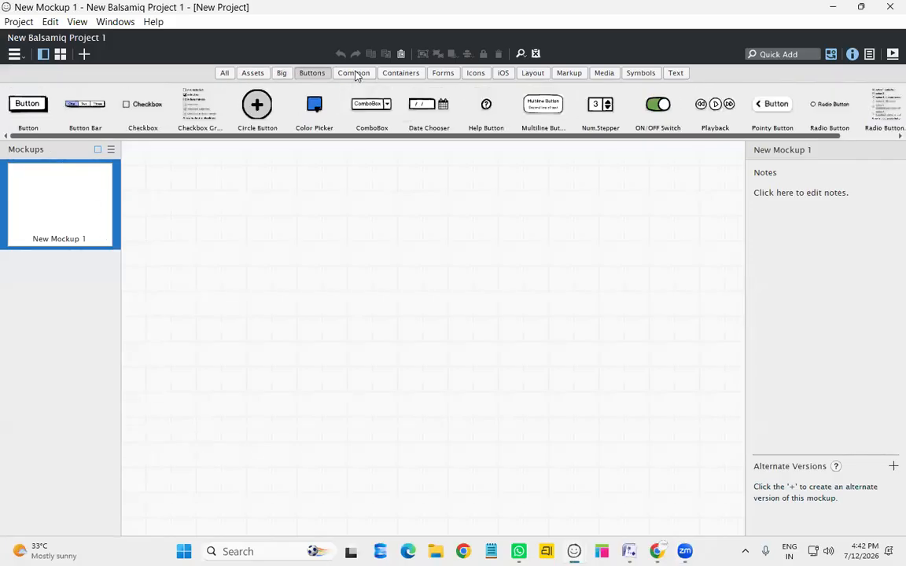
{"action": "left_click", "coordinate": [352, 73]}
{"action": "left_click", "coordinate": [402, 74]}
{"action": "left_click", "coordinate": [475, 74]}
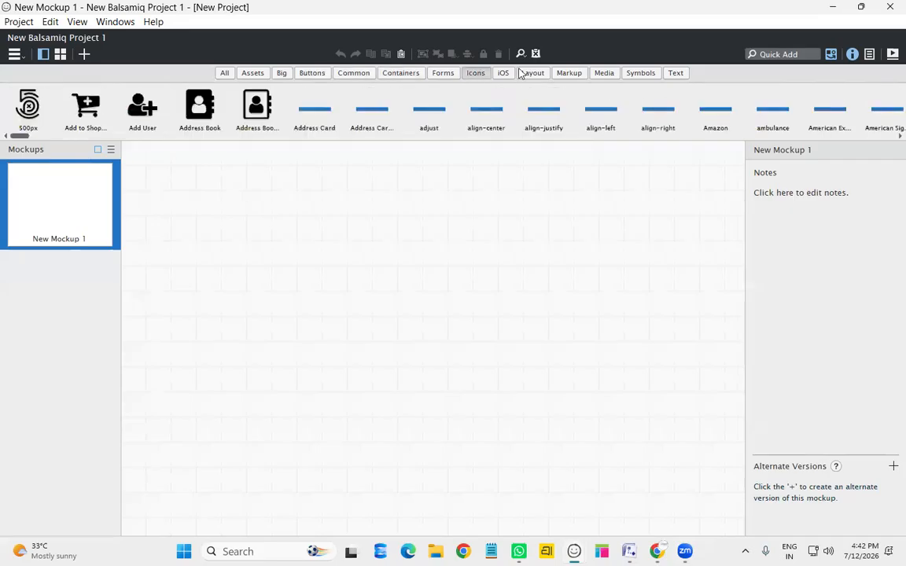
{"action": "left_click", "coordinate": [527, 74]}
{"action": "left_click", "coordinate": [604, 73]}
{"action": "left_click", "coordinate": [775, 54]}
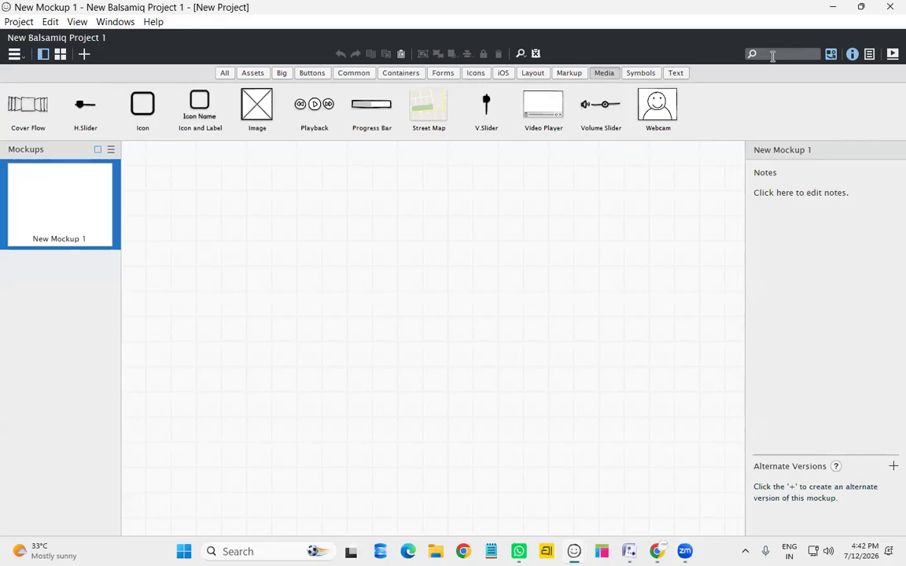
{"action": "left_click", "coordinate": [223, 74]}
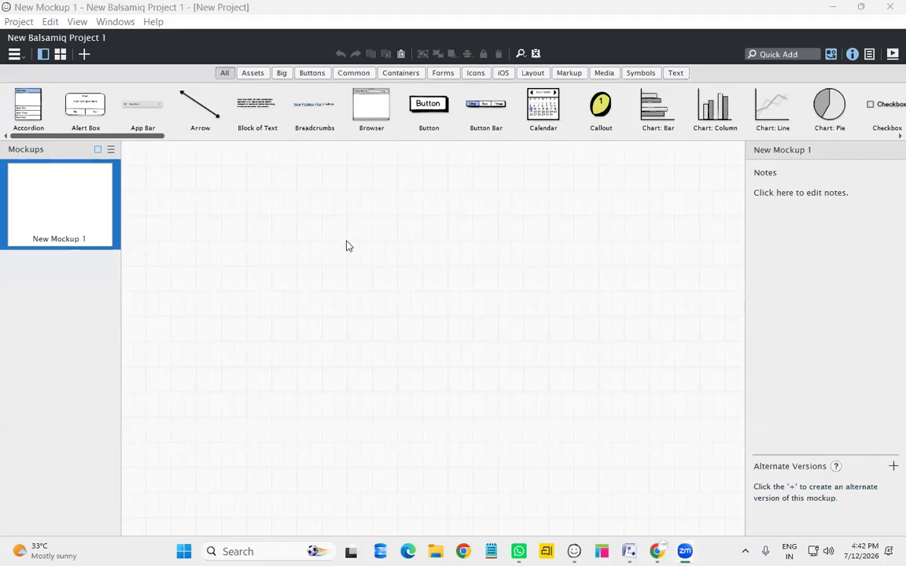
Drop a Browser component at the top-left of the blank canvas
{"action": "left_click", "coordinate": [371, 115]}
{"action": "left_click_drag", "start_coordinate": [371, 115], "coordinate": [165, 169]}
{"action": "left_click_drag", "start_coordinate": [166, 168], "coordinate": [167, 170]}
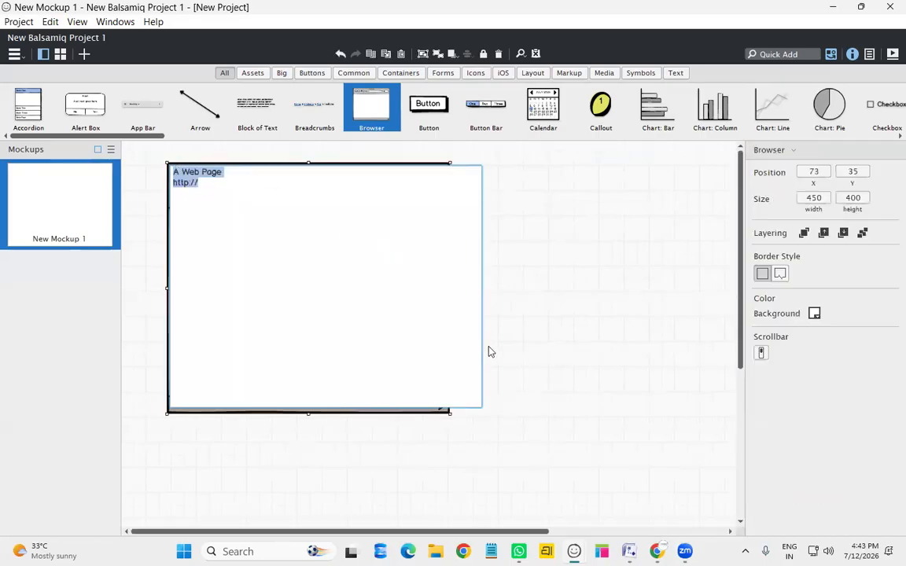
{"action": "left_click", "coordinate": [218, 197]}
{"action": "left_click", "coordinate": [570, 266]}
Widen the browser window to 785 pixels
{"action": "left_click", "coordinate": [563, 267]}
{"action": "left_click", "coordinate": [450, 277]}
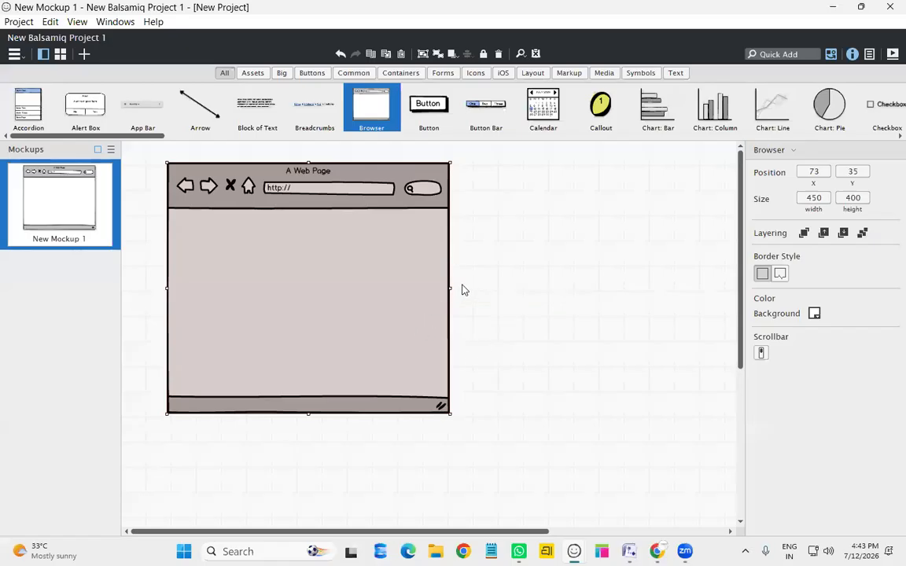
{"action": "left_click_drag", "start_coordinate": [450, 289], "coordinate": [660, 291]}
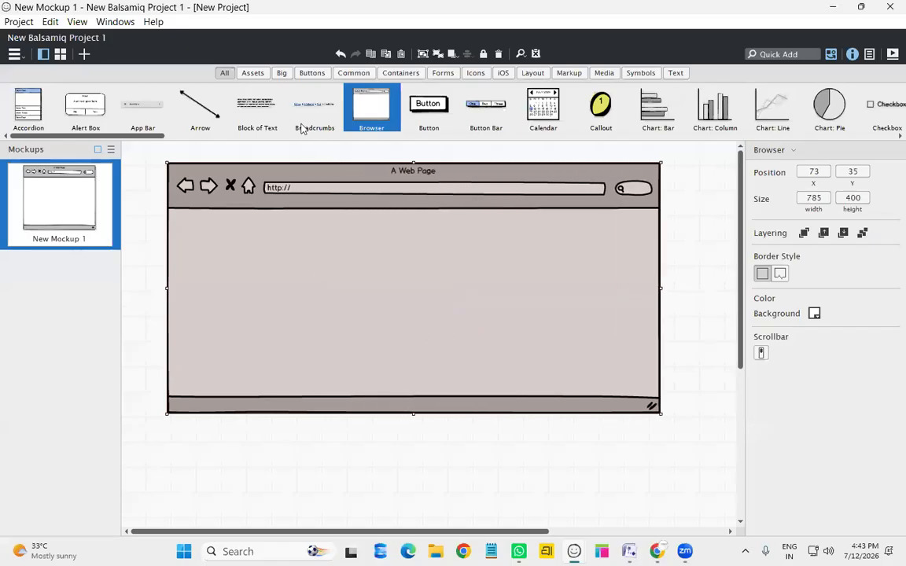
{"action": "left_click", "coordinate": [771, 56]}
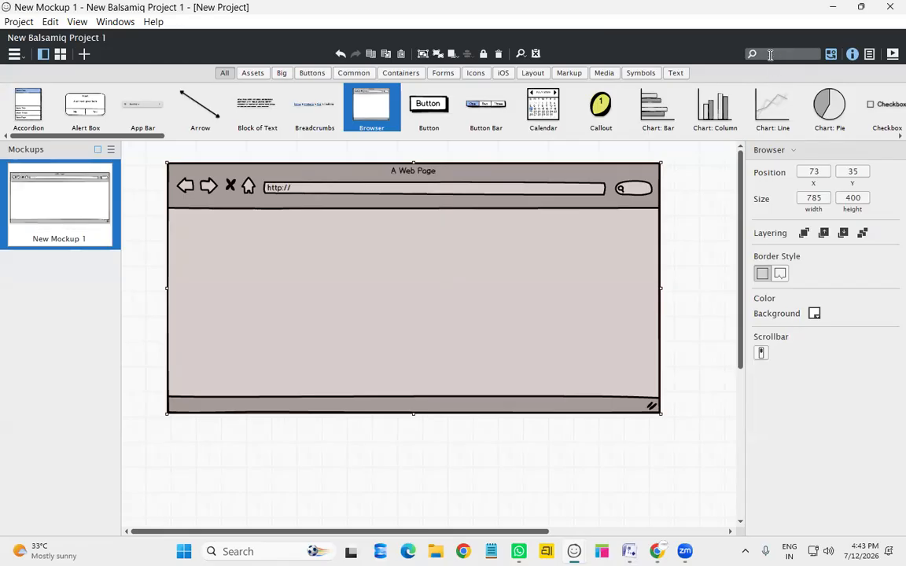
{"action": "type", "text": "br"}
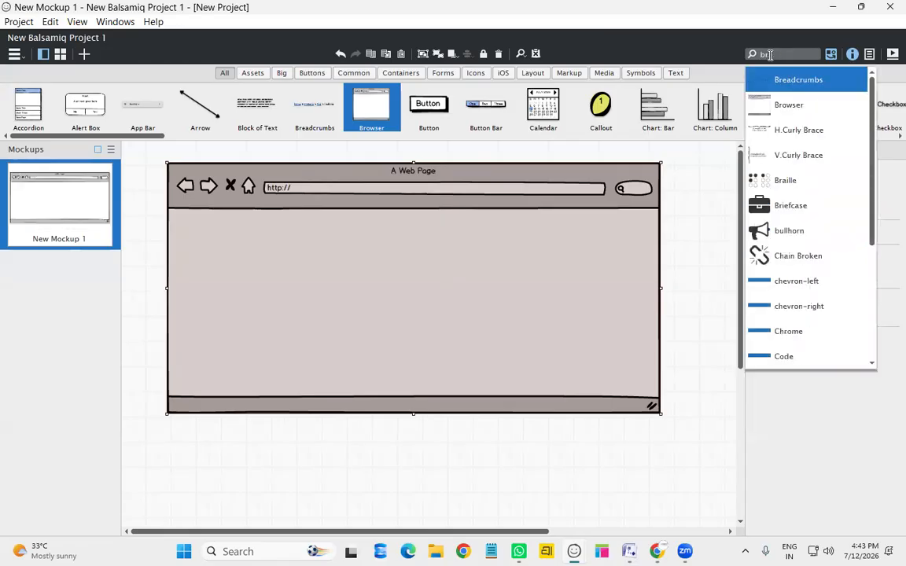
{"action": "left_click", "coordinate": [794, 105]}
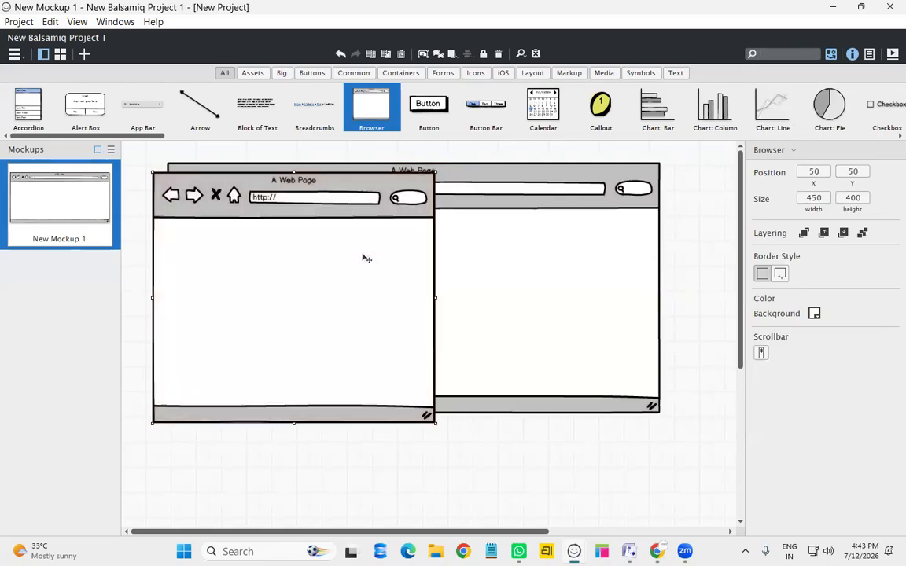
{"action": "key", "text": "Delete"}
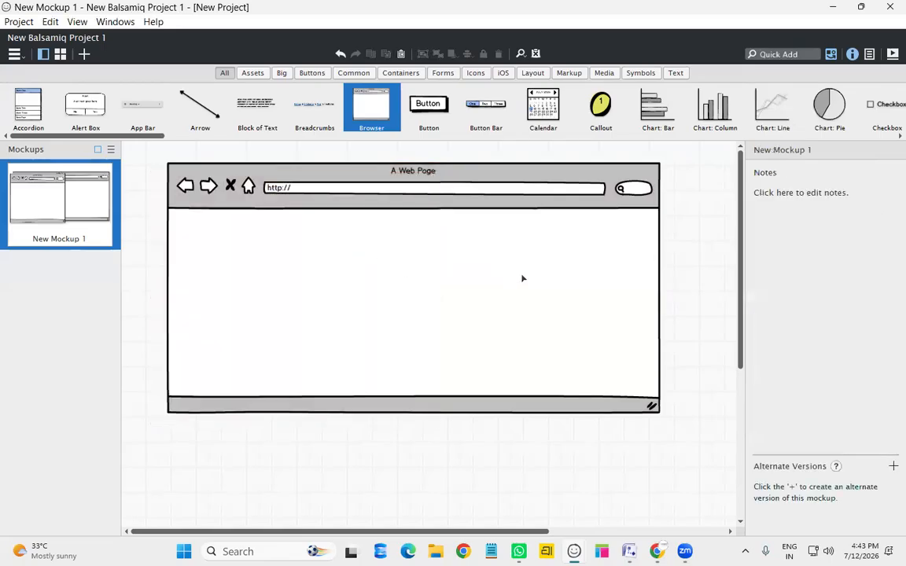
{"action": "left_click", "coordinate": [522, 278]}
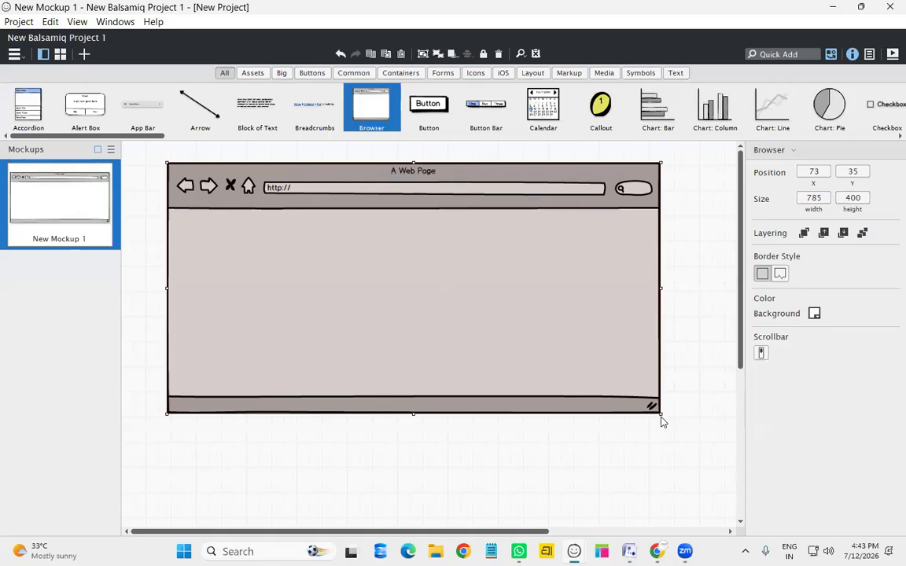
Resize the browser to 879 × 552 and set its URL to the shop's name plus '/register.com'
{"action": "left_click_drag", "start_coordinate": [660, 414], "coordinate": [718, 482]}
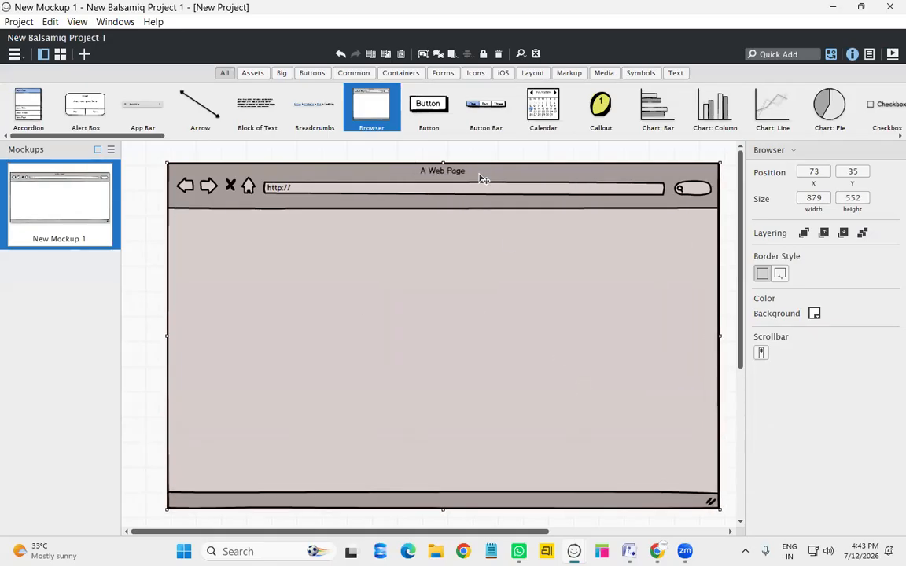
{"action": "double_click", "coordinate": [287, 194]}
{"action": "left_click", "coordinate": [257, 192]}
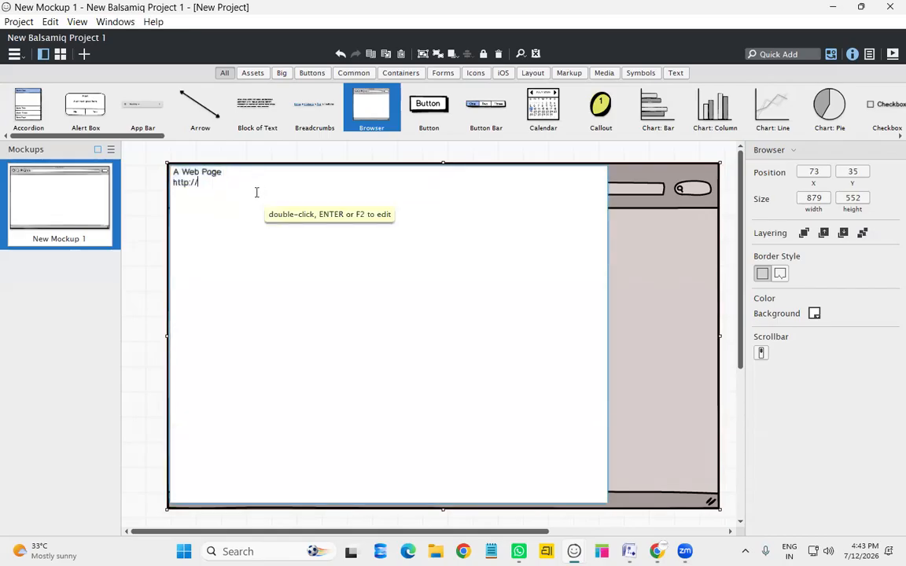
{"action": "type", "text": "Rohit em"}
{"action": "key", "text": "BackSpace"}
{"action": "type", "text": "/register.com"}
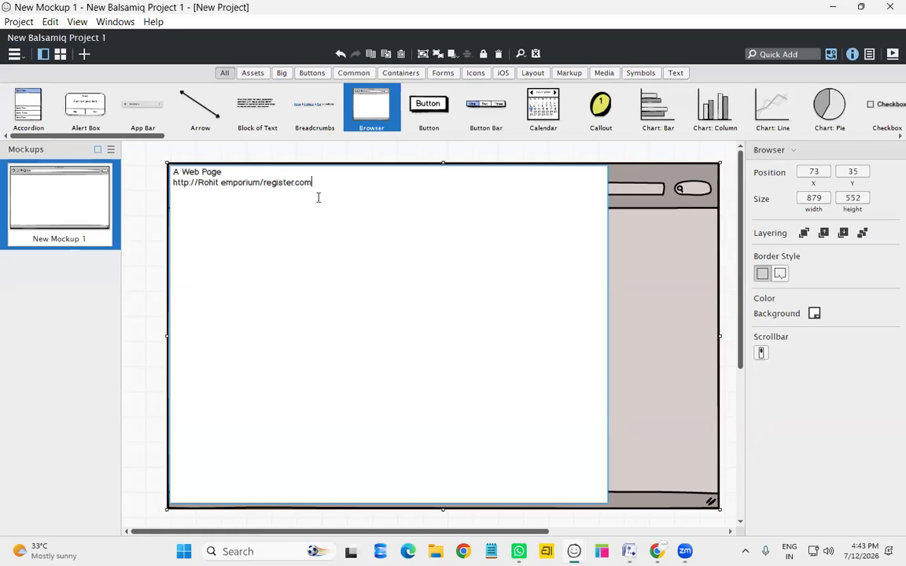
{"action": "left_click", "coordinate": [627, 321]}
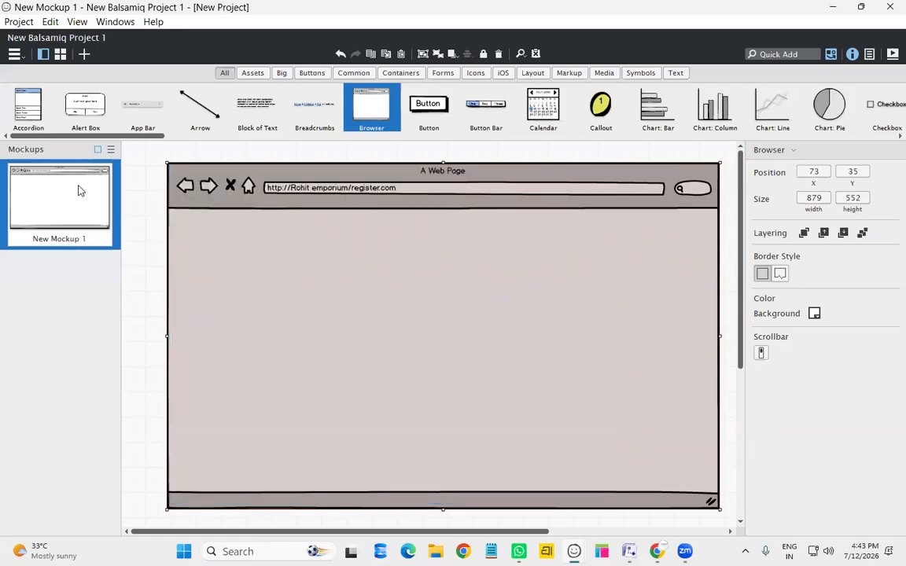
Rename New Mockup 1 to 'register' via its thumbnail's Rename option
{"action": "right_click", "coordinate": [75, 240]}
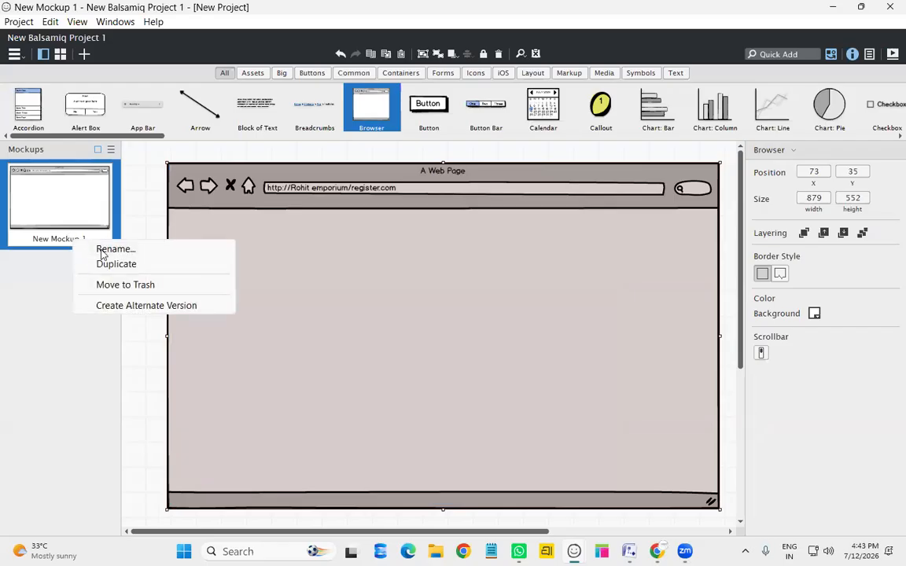
{"action": "left_click", "coordinate": [110, 249]}
{"action": "type", "text": "r"}
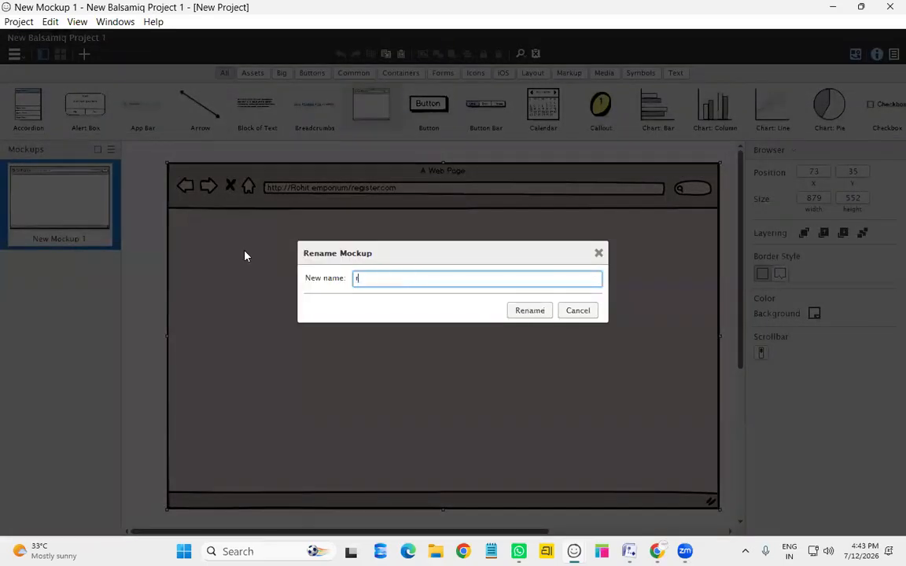
{"action": "type", "text": "egister"}
{"action": "key", "text": "Return"}
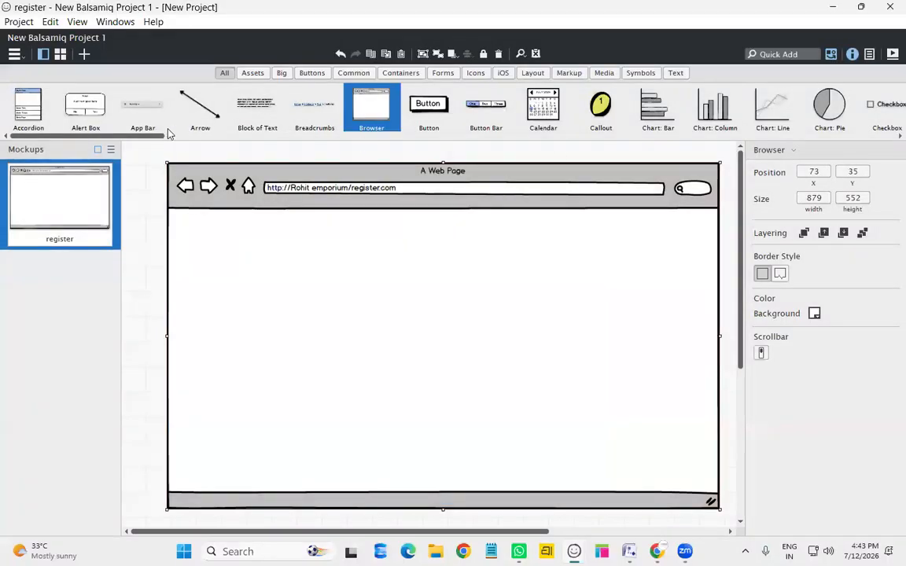
{"action": "left_click_drag", "start_coordinate": [163, 137], "coordinate": [523, 194]}
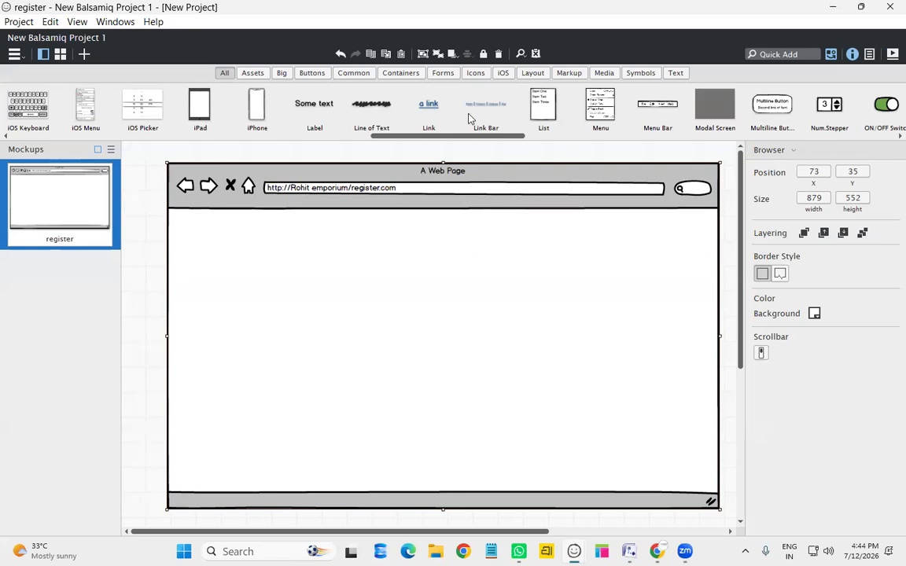
Filter the library to Text components and place a Text Input on the web page
{"action": "left_click", "coordinate": [677, 74]}
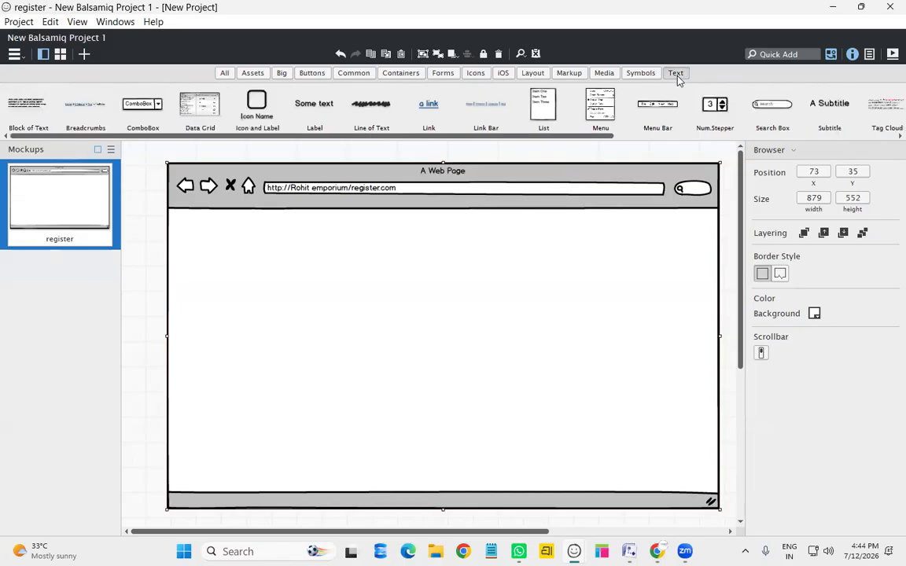
{"action": "left_click_drag", "start_coordinate": [243, 135], "coordinate": [506, 149]}
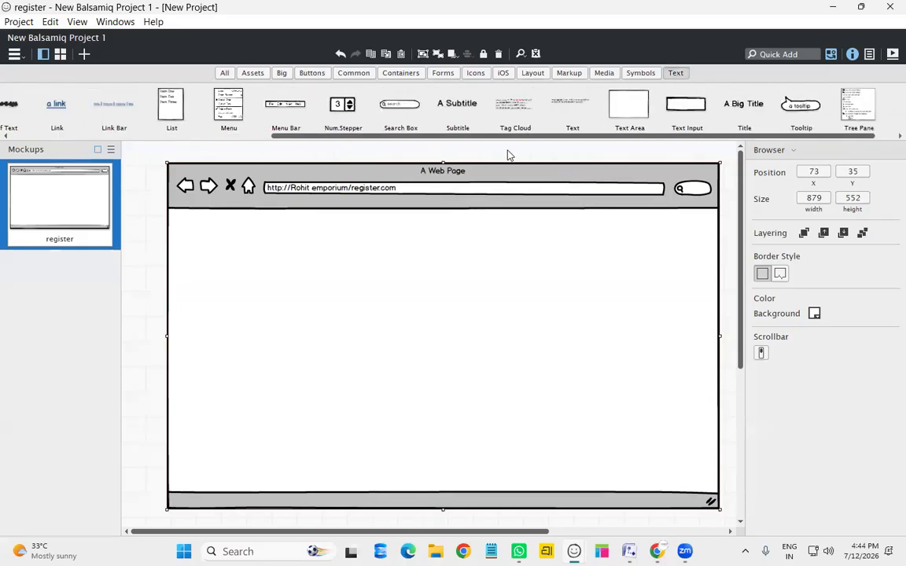
{"action": "left_click_drag", "start_coordinate": [731, 115], "coordinate": [393, 266]}
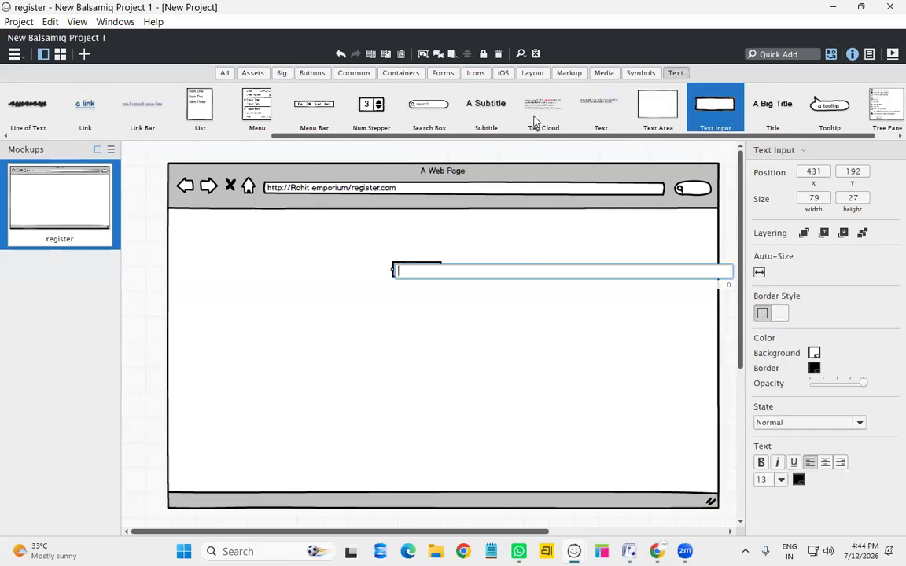
Add a Subtitle heading above the input and set its text to 'Register'
{"action": "left_click_drag", "start_coordinate": [472, 110], "coordinate": [440, 238]}
{"action": "type", "text": "Regist"}
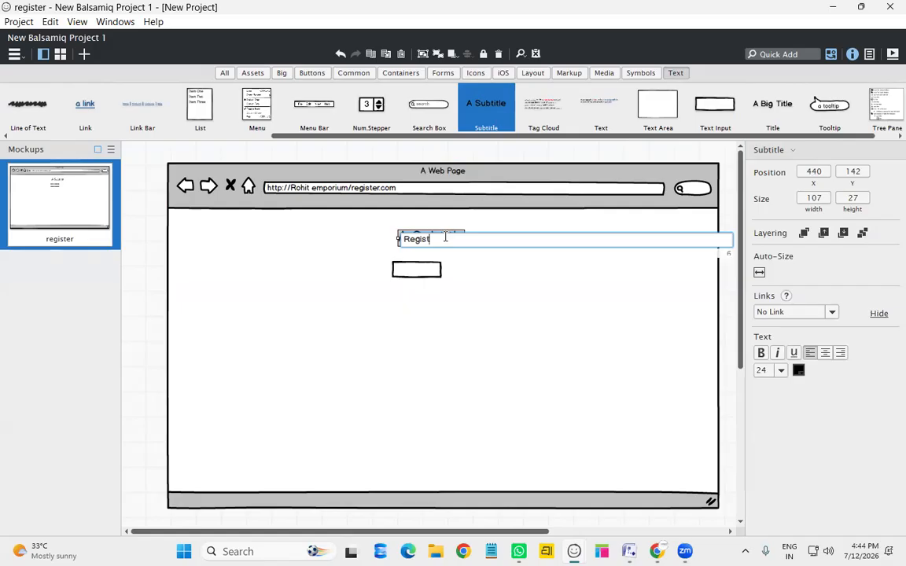
{"action": "type", "text": "ration"}
{"action": "key", "text": "Return"}
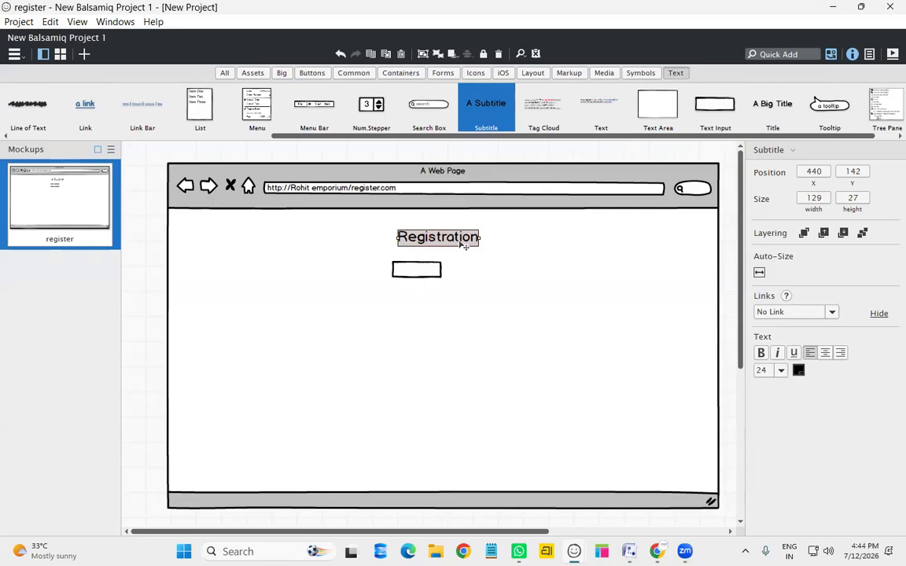
{"action": "double_click", "coordinate": [466, 237]}
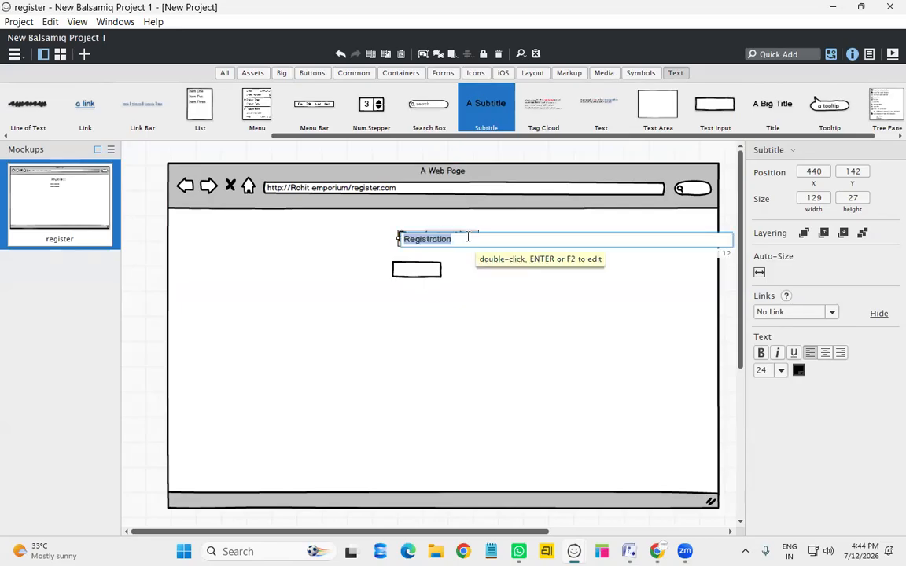
{"action": "type", "text": "register"}
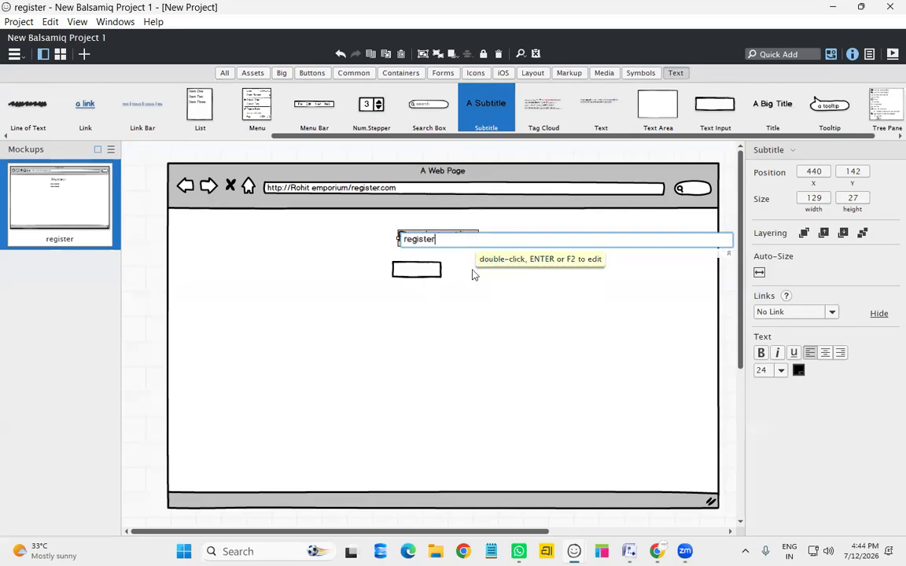
{"action": "key", "text": "Return"}
{"action": "double_click", "coordinate": [401, 239]}
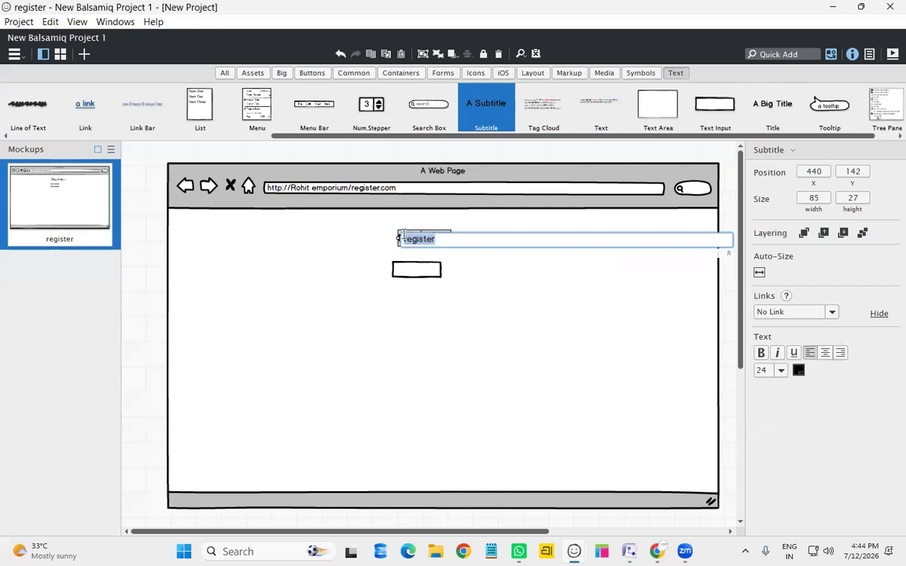
{"action": "left_click", "coordinate": [408, 236]}
{"action": "key", "text": "BackSpace"}
{"action": "type", "text": "R"}
{"action": "key", "text": "Return"}
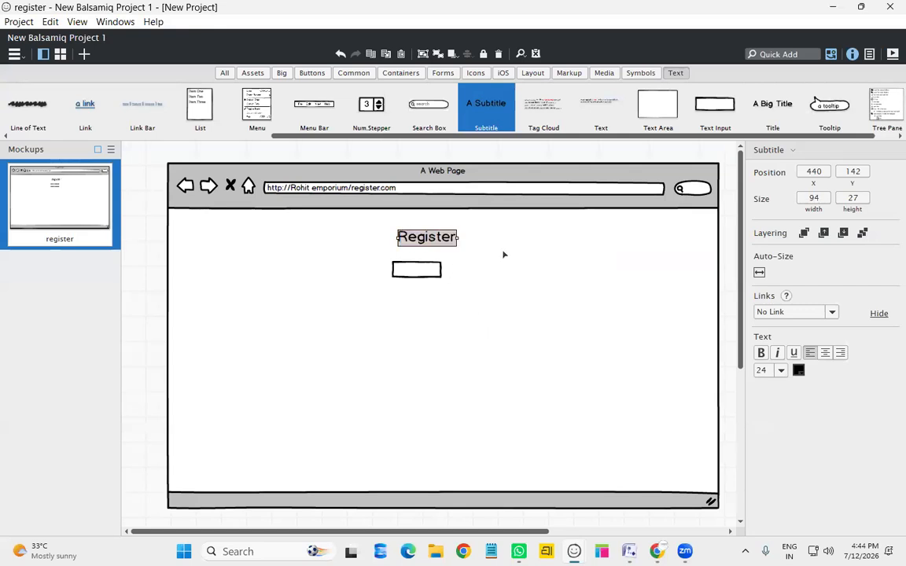
{"action": "left_click", "coordinate": [485, 331]}
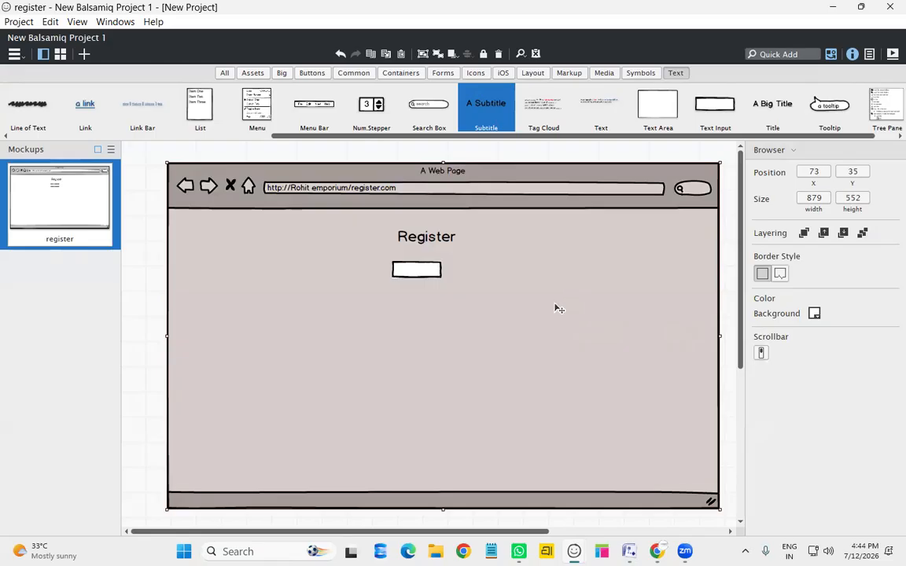
Give the web page a green3 (93c47d) background
{"action": "left_click", "coordinate": [814, 313]}
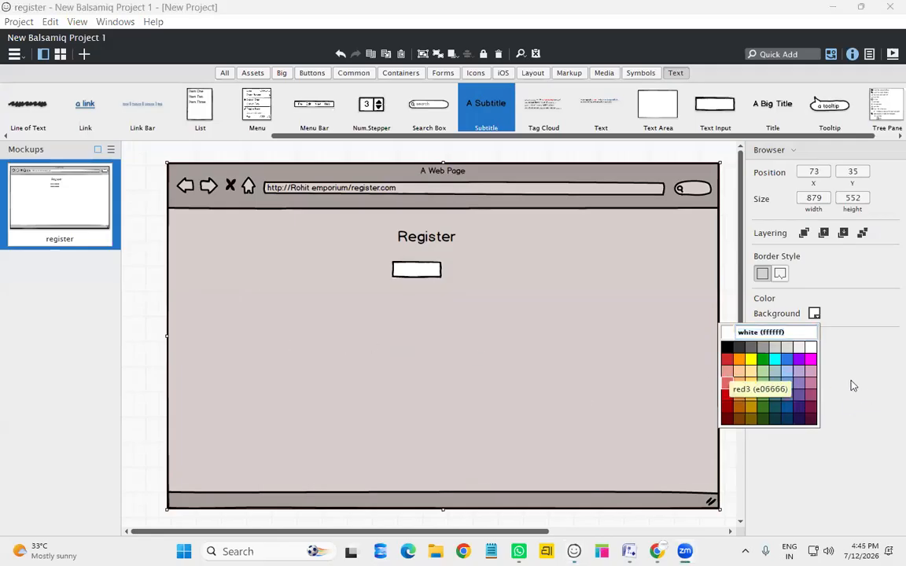
{"action": "left_click", "coordinate": [764, 397]}
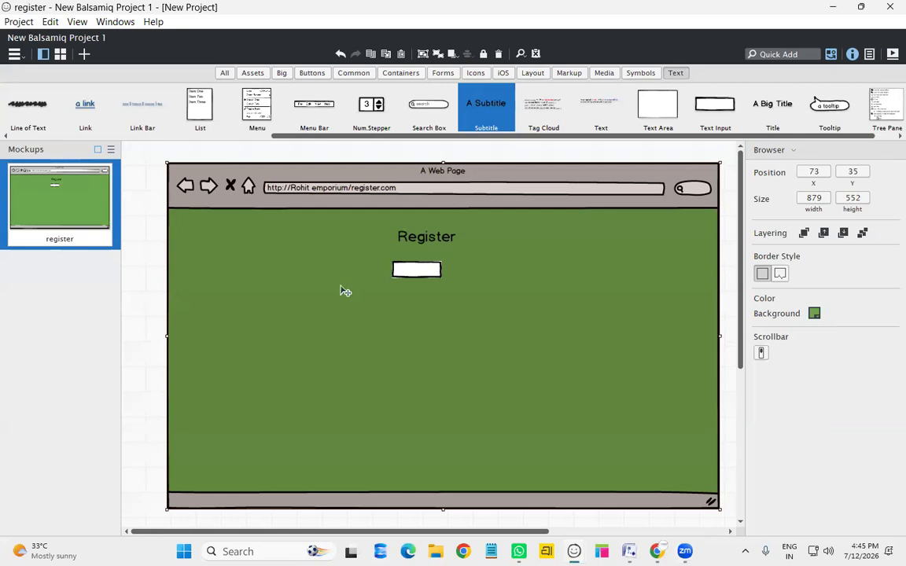
{"action": "left_click", "coordinate": [417, 269]}
Widen the first input to about 169, nudge it down, and label it 'Name'
{"action": "left_click_drag", "start_coordinate": [442, 269], "coordinate": [497, 270]}
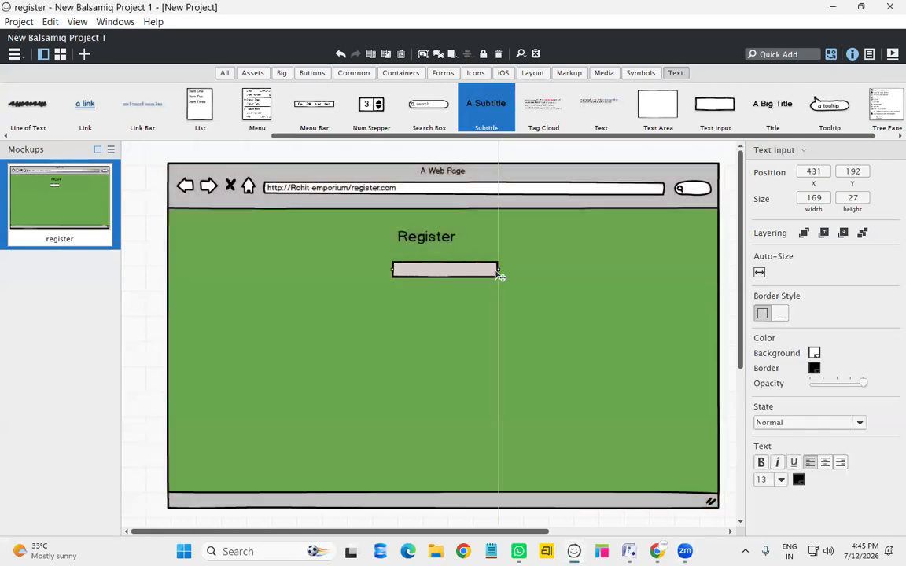
{"action": "left_click_drag", "start_coordinate": [413, 273], "coordinate": [419, 281]}
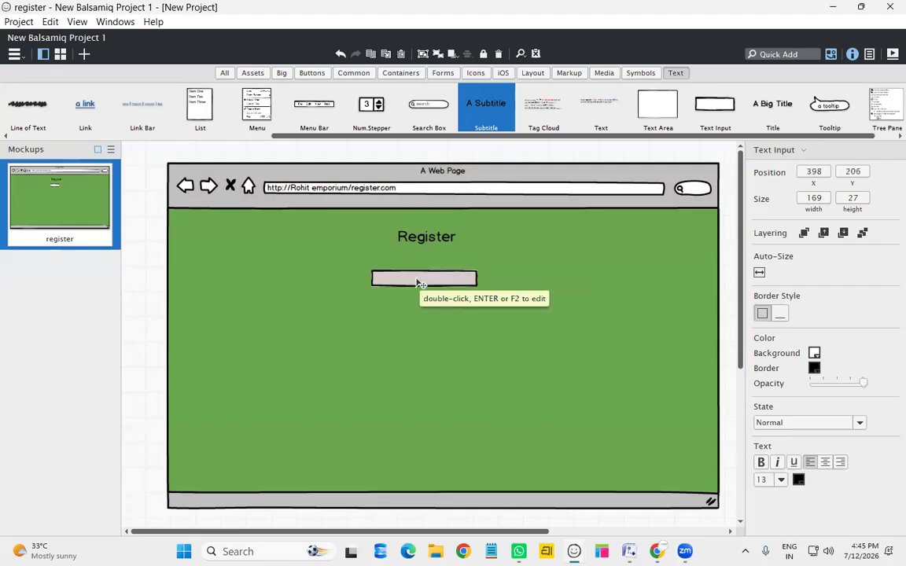
{"action": "double_click", "coordinate": [418, 281]}
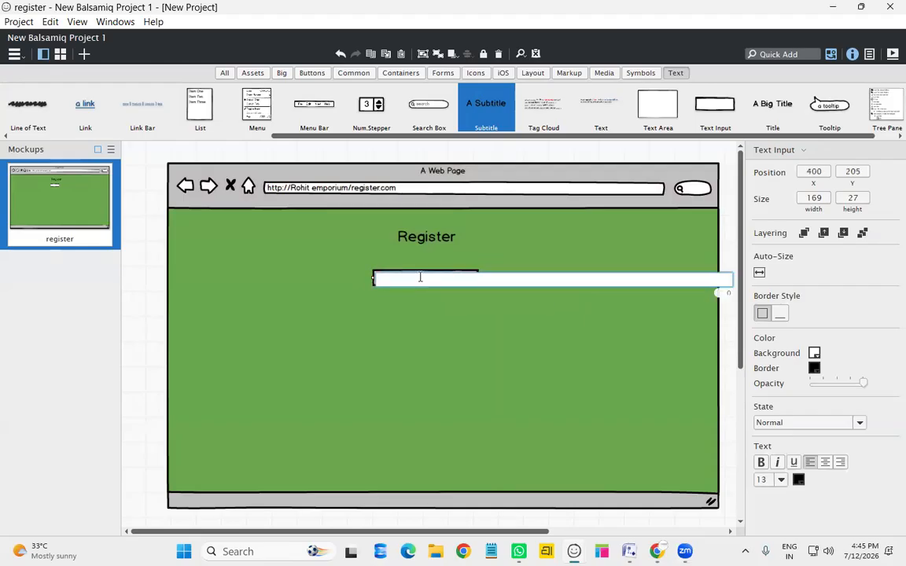
{"action": "type", "text": "username"}
{"action": "key", "text": "ctrl+a"}
{"action": "key", "text": "BackSpace"}
{"action": "type", "text": "Nam"}
{"action": "key", "text": "Return"}
{"action": "left_click", "coordinate": [536, 362]}
Add 'Email' and 'Mobile num' text inputs below Name
{"action": "left_click_drag", "start_coordinate": [720, 120], "coordinate": [420, 318]}
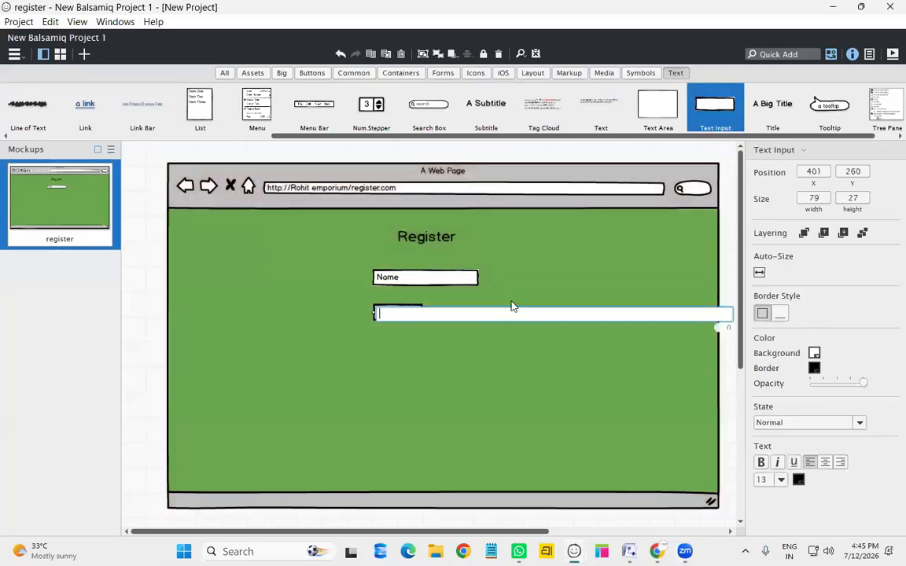
{"action": "left_click", "coordinate": [564, 285]}
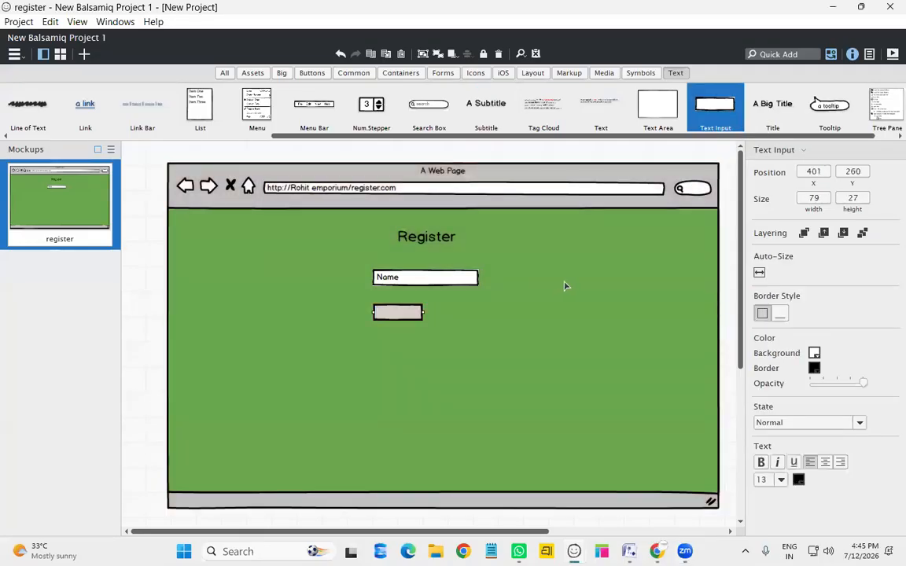
{"action": "double_click", "coordinate": [389, 313]}
{"action": "type", "text": "Emai"}
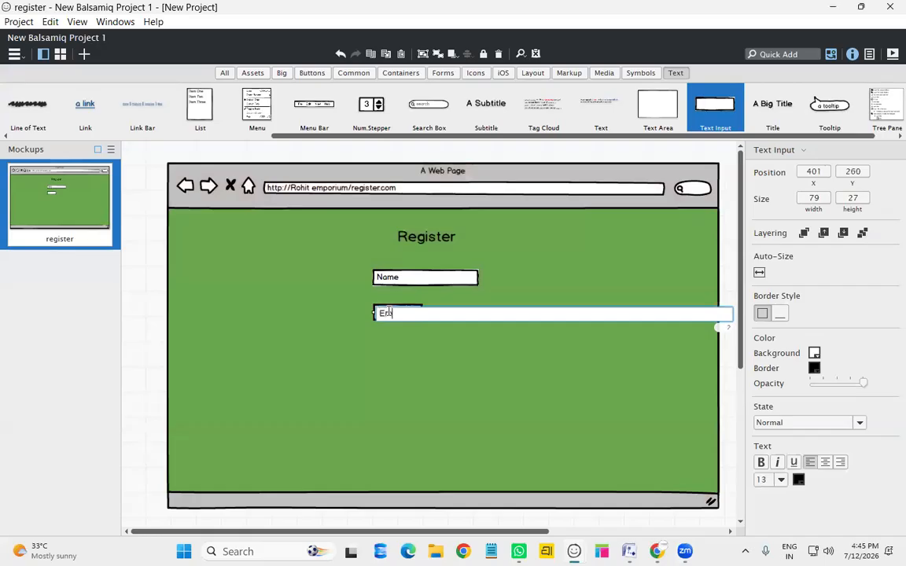
{"action": "type", "text": "l"}
{"action": "key", "text": "Return"}
{"action": "left_click_drag", "start_coordinate": [583, 274], "coordinate": [385, 343]}
{"action": "type", "text": "Mobile num"}
{"action": "key", "text": "Return"}
Add 'password' and 'DOB' inputs underneath, then widen the Email input
{"action": "left_click_drag", "start_coordinate": [715, 109], "coordinate": [405, 365]}
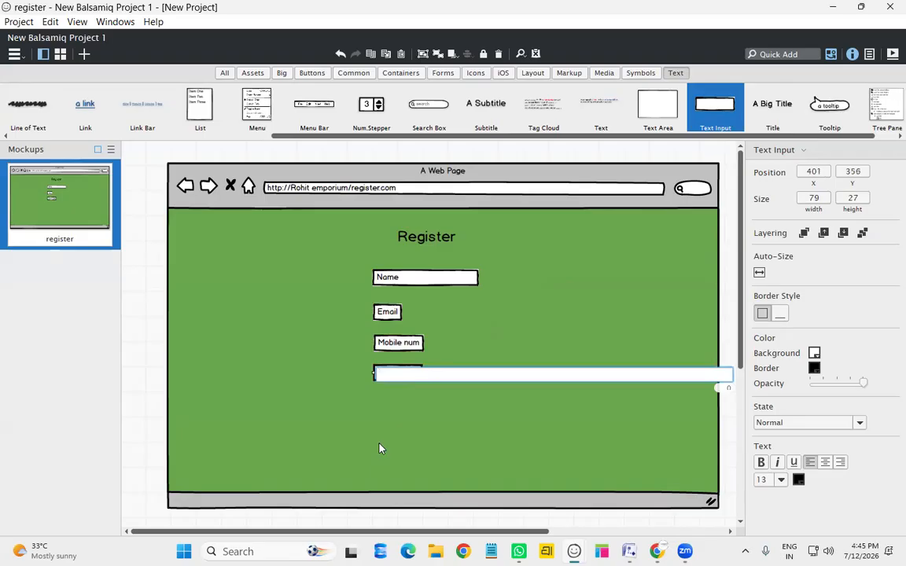
{"action": "type", "text": "password"}
{"action": "key", "text": "Return"}
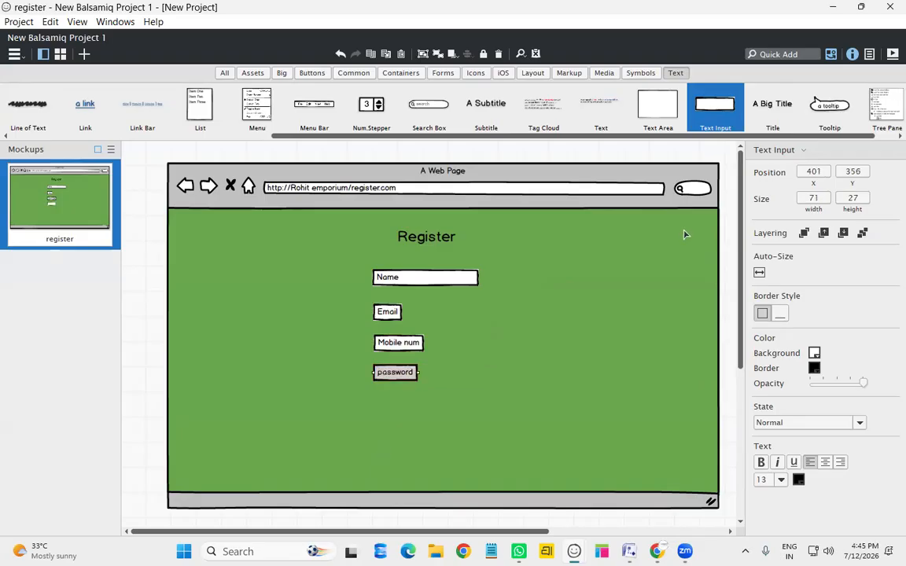
{"action": "left_click_drag", "start_coordinate": [715, 122], "coordinate": [375, 402]}
{"action": "type", "text": "DOB"}
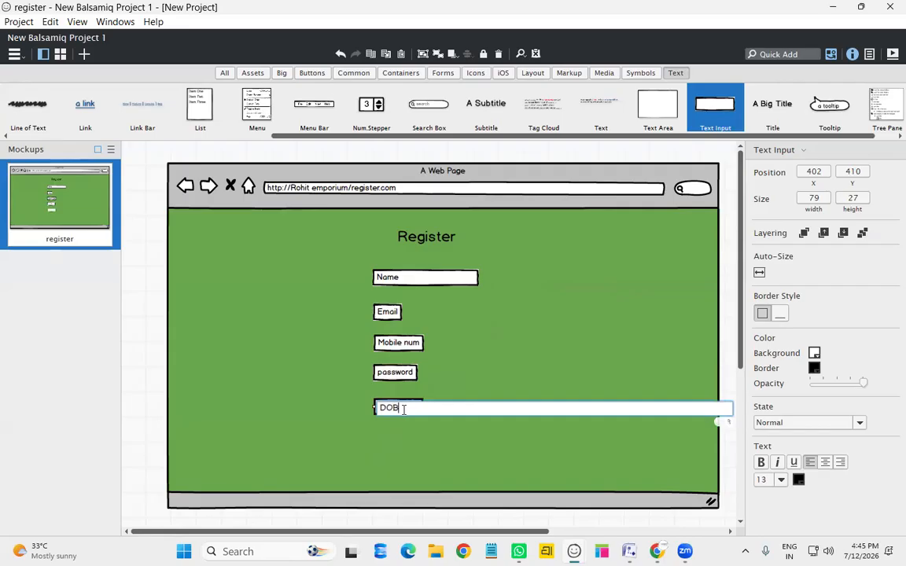
{"action": "key", "text": "Return"}
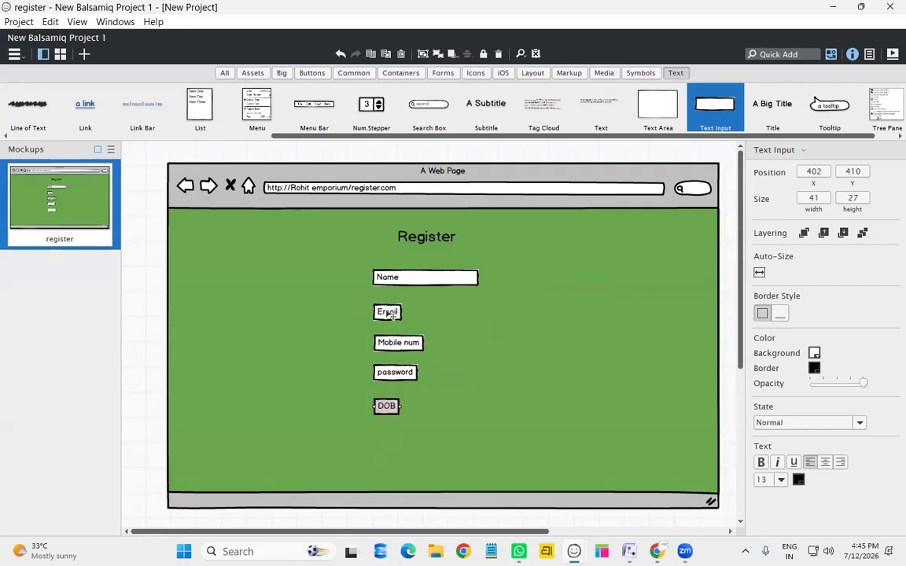
{"action": "left_click", "coordinate": [387, 312]}
{"action": "left_click_drag", "start_coordinate": [404, 312], "coordinate": [478, 324]}
Widen the Mobile num input to match the fields above
{"action": "left_click", "coordinate": [402, 319]}
{"action": "left_click", "coordinate": [418, 343]}
{"action": "left_click_drag", "start_coordinate": [426, 342], "coordinate": [478, 342]}
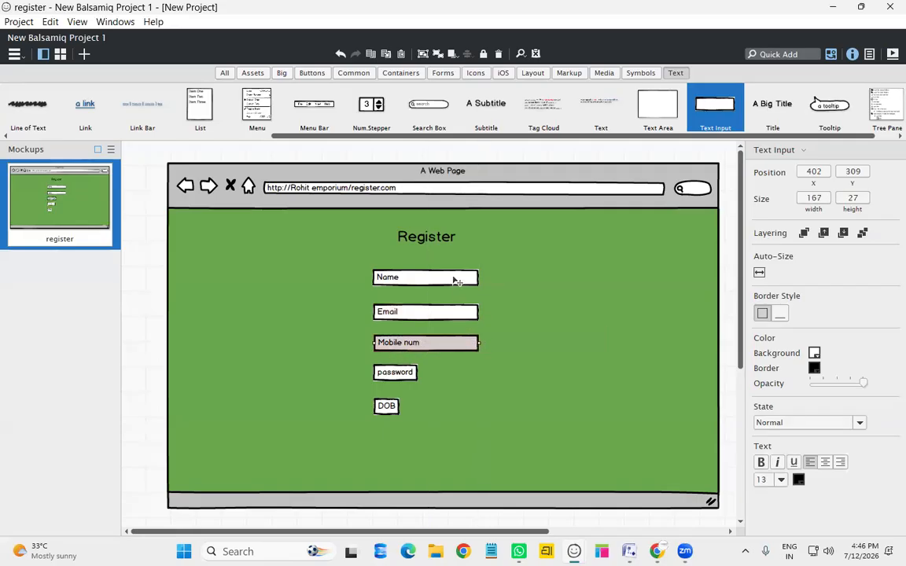
Give the Name input a blue3 (6fa8dc) background
{"action": "left_click", "coordinate": [456, 281]}
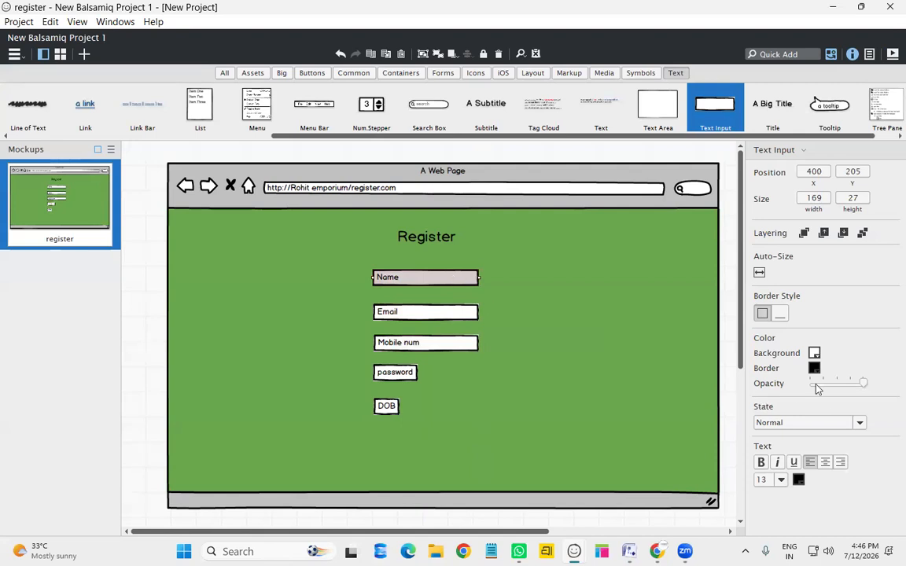
{"action": "left_click", "coordinate": [814, 355]}
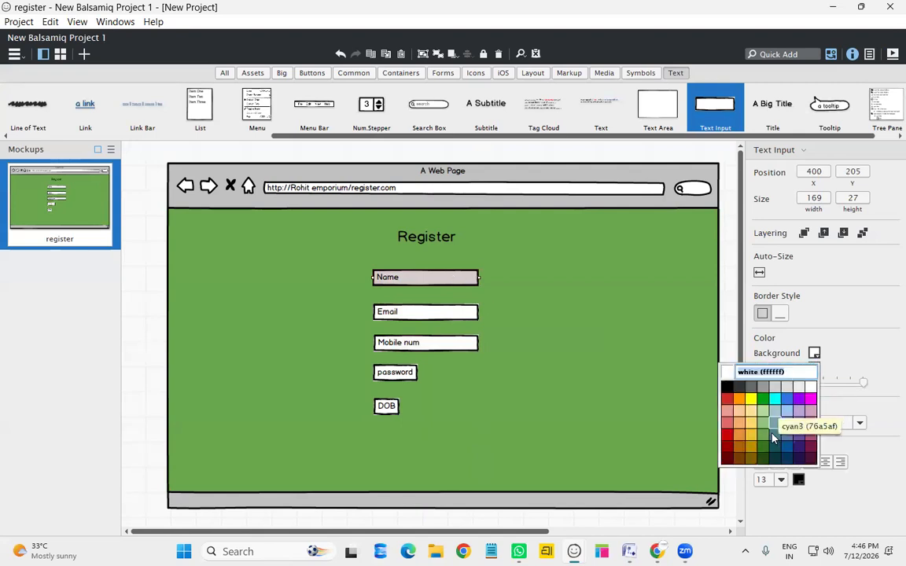
{"action": "left_click", "coordinate": [816, 392]}
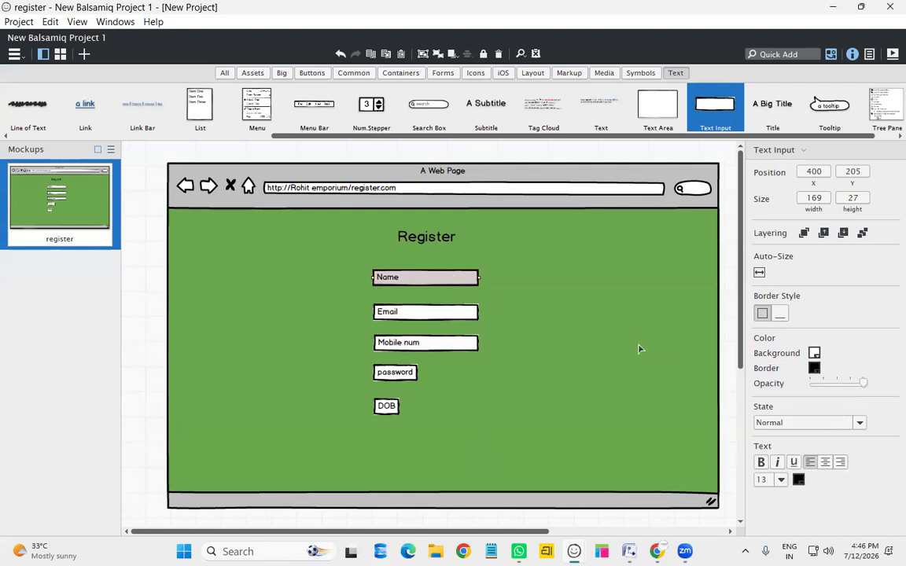
{"action": "left_click", "coordinate": [815, 353]}
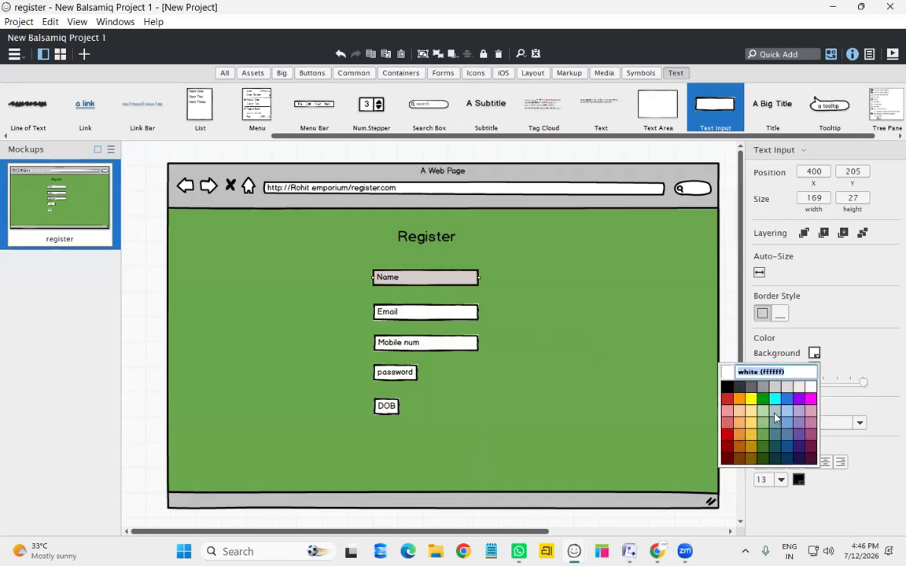
{"action": "left_click", "coordinate": [785, 416]}
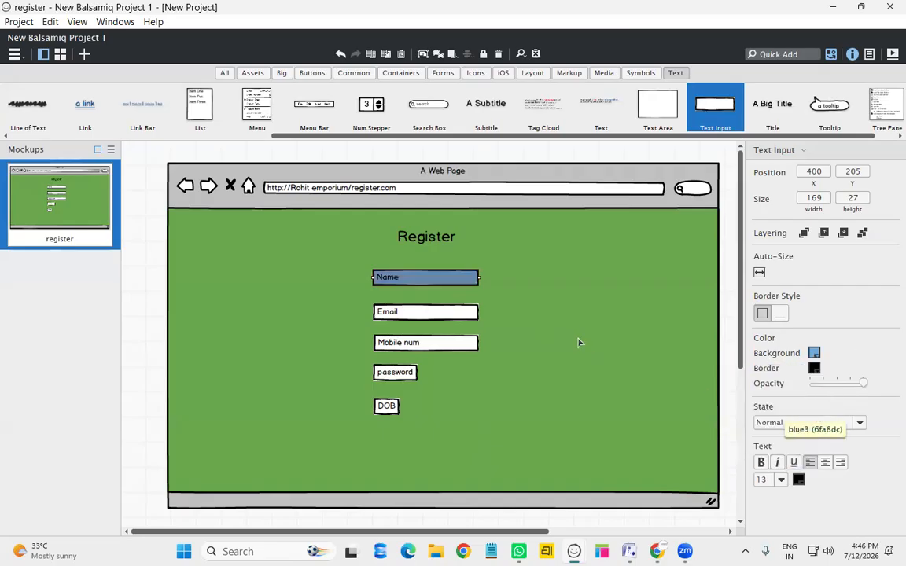
{"action": "left_click", "coordinate": [581, 321]}
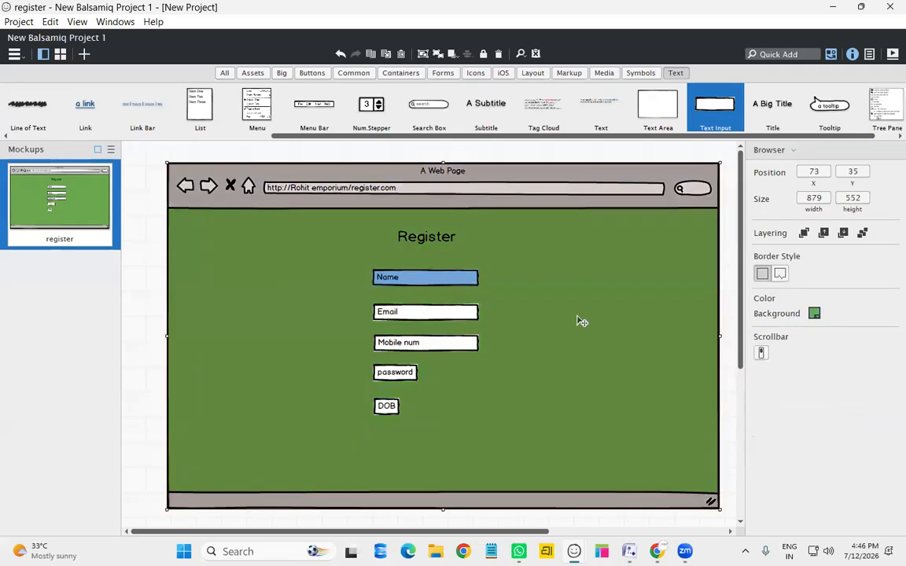
Stretch the password and DOB inputs to about 168 px wide, matching the others
{"action": "left_click", "coordinate": [460, 314]}
{"action": "left_click", "coordinate": [408, 377]}
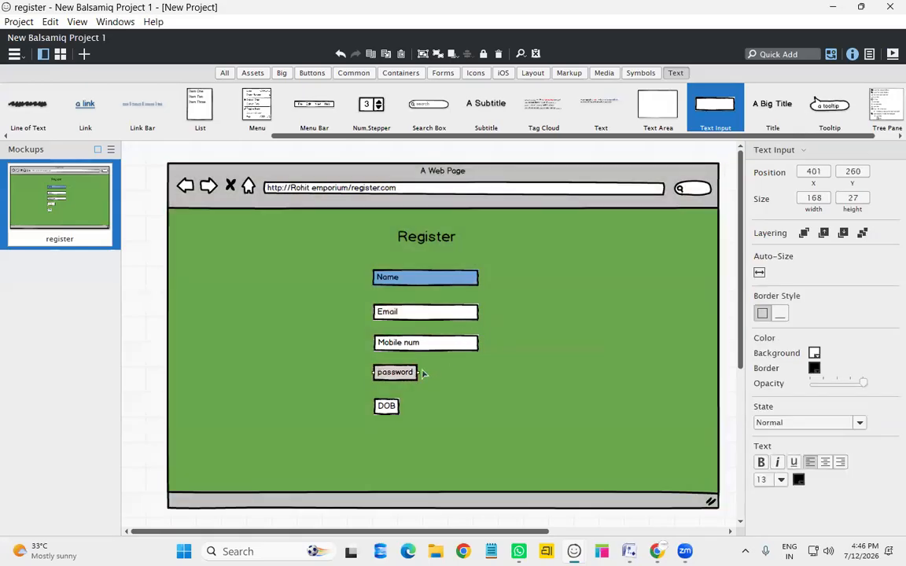
{"action": "left_click_drag", "start_coordinate": [418, 373], "coordinate": [480, 376]}
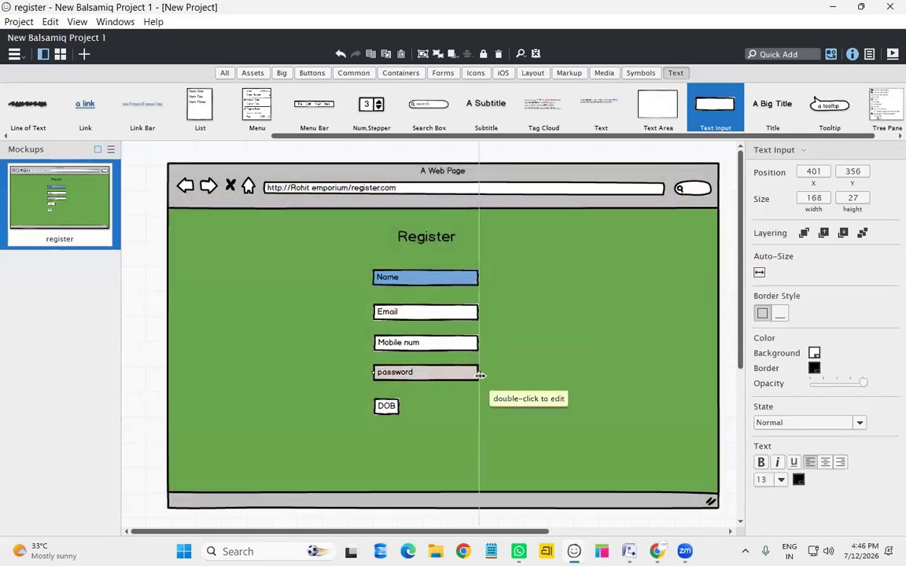
{"action": "left_click", "coordinate": [386, 406]}
{"action": "left_click_drag", "start_coordinate": [399, 406], "coordinate": [479, 406]}
{"action": "left_click", "coordinate": [533, 383]}
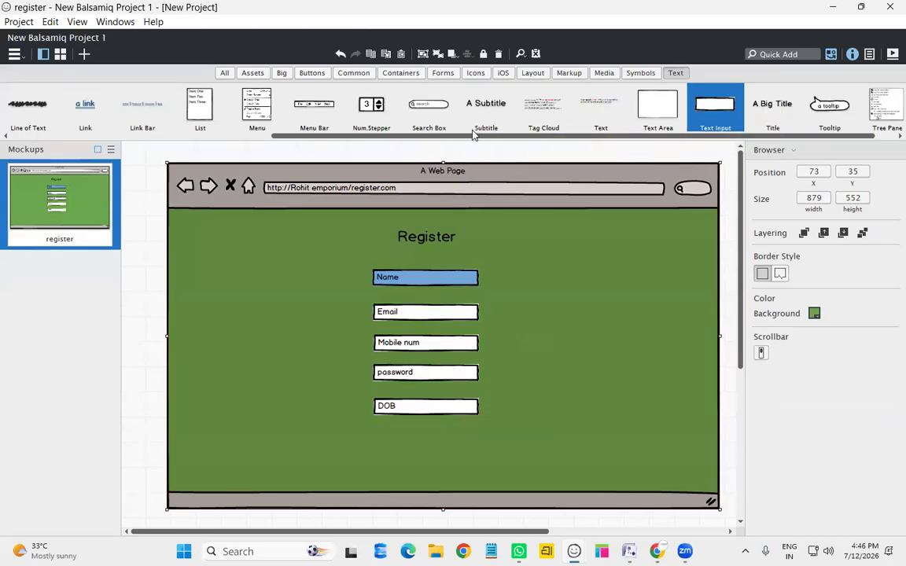
Place a '* mark is mandatory' label at the upper right, above the Name input
{"action": "left_click_drag", "start_coordinate": [469, 139], "coordinate": [148, 144]}
{"action": "left_click_drag", "start_coordinate": [317, 126], "coordinate": [512, 279]}
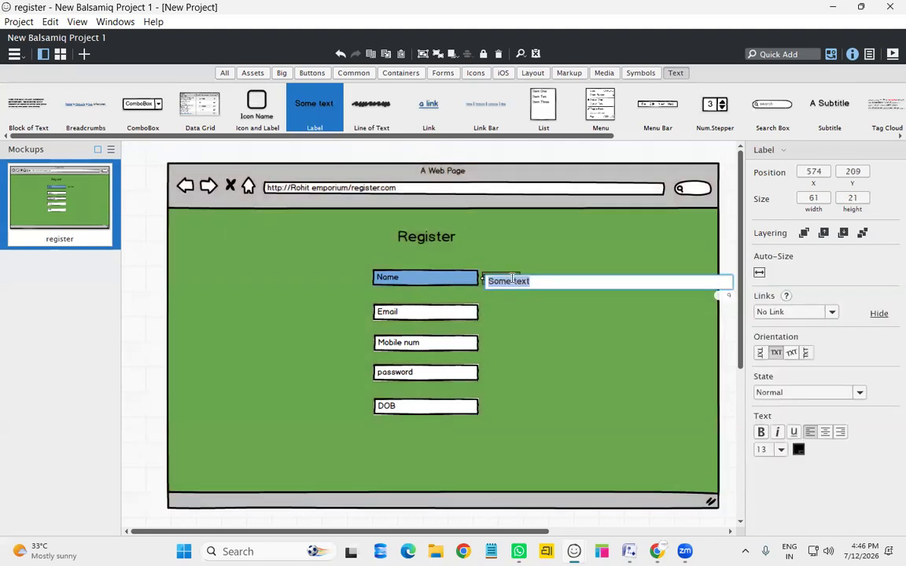
{"action": "type", "text": "*"}
{"action": "type", "text": "is "}
{"action": "type", "text": "mark"}
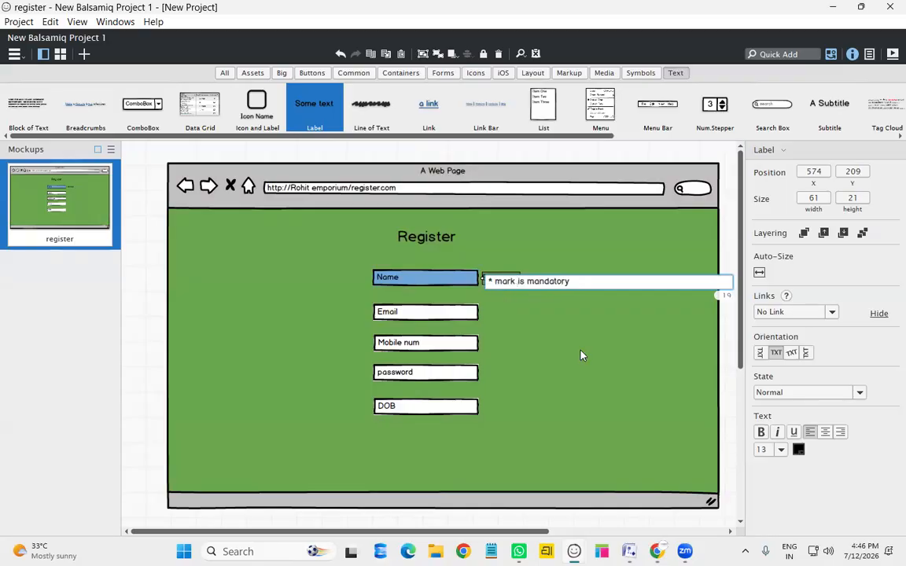
{"action": "key", "text": "Return"}
{"action": "left_click_drag", "start_coordinate": [535, 282], "coordinate": [589, 266]}
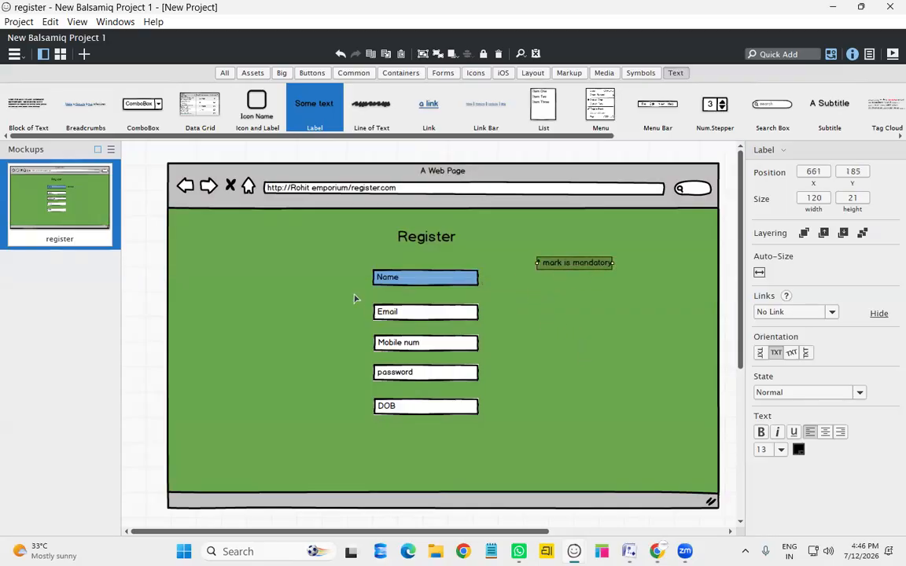
{"action": "left_click", "coordinate": [512, 297]}
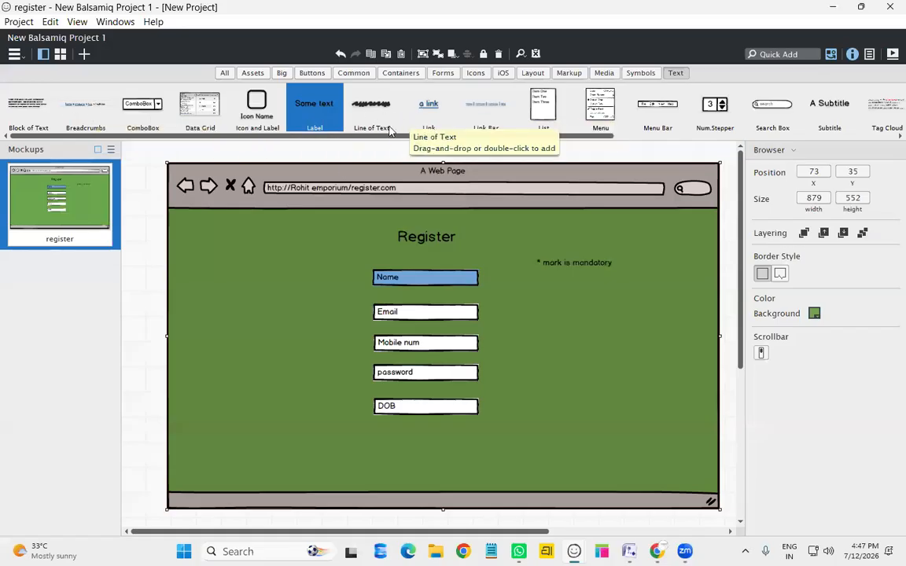
Add a '*' text label just above the Name field
{"action": "left_click_drag", "start_coordinate": [320, 99], "coordinate": [374, 264]}
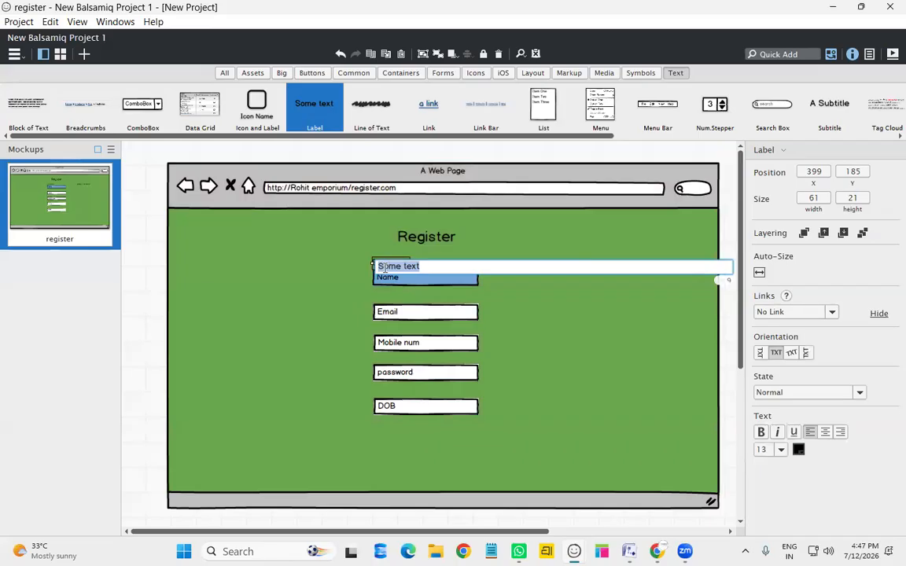
{"action": "type", "text": "*"}
{"action": "key", "text": "Return"}
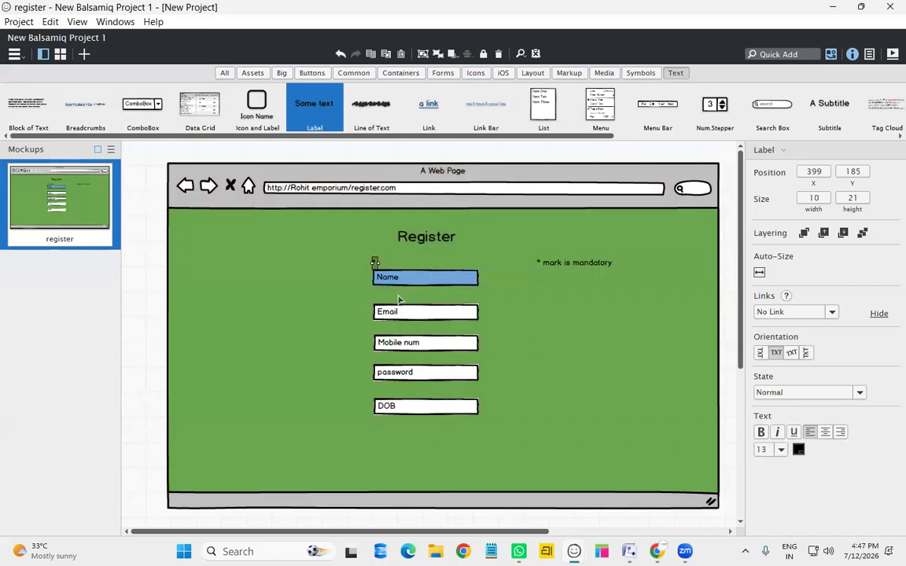
{"action": "left_click", "coordinate": [469, 327]}
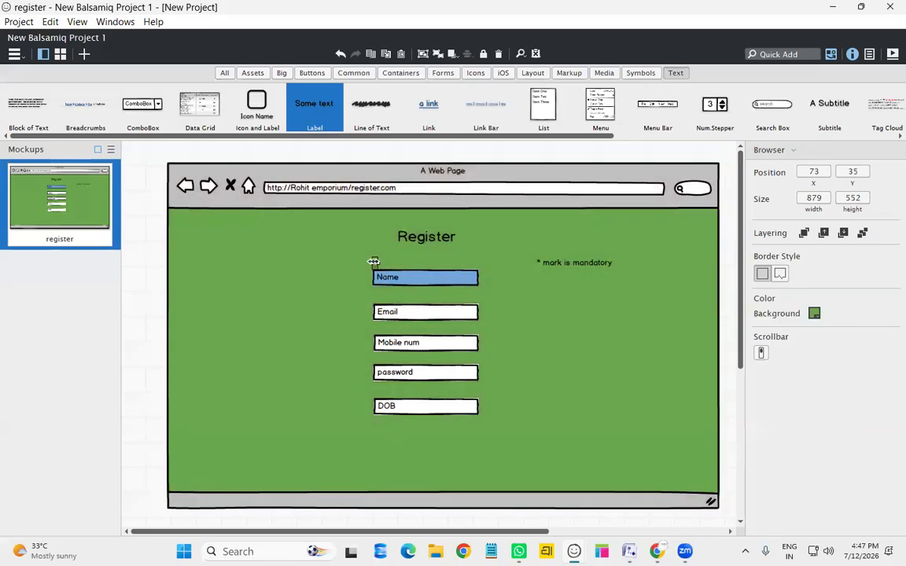
Position asterisks beside the Name, Email, Mobile num and password fields, aligned in a column
{"action": "left_click", "coordinate": [376, 264]}
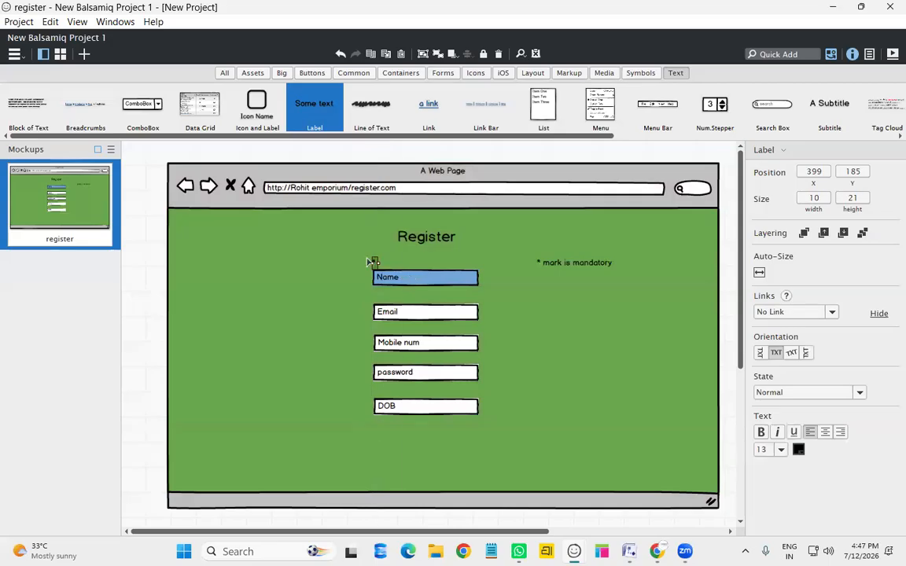
{"action": "left_click_drag", "start_coordinate": [377, 267], "coordinate": [491, 287]}
{"action": "key", "text": "ctrl+v"}
{"action": "key", "text": "ctrl+v"}
{"action": "left_click_drag", "start_coordinate": [506, 300], "coordinate": [497, 382]}
{"action": "left_click", "coordinate": [497, 289]}
{"action": "left_click_drag", "start_coordinate": [498, 290], "coordinate": [486, 343]}
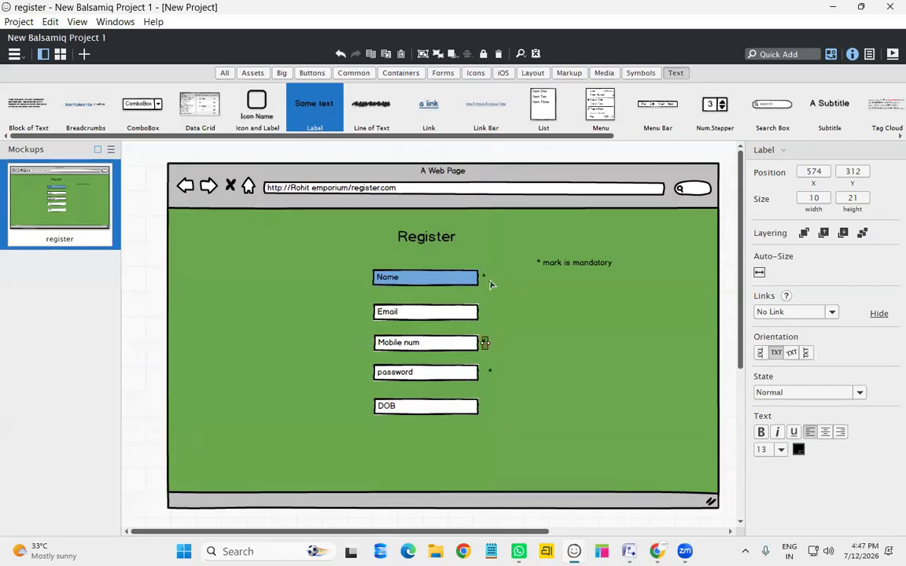
{"action": "left_click_drag", "start_coordinate": [494, 287], "coordinate": [489, 314]}
{"action": "left_click_drag", "start_coordinate": [495, 377], "coordinate": [489, 376]}
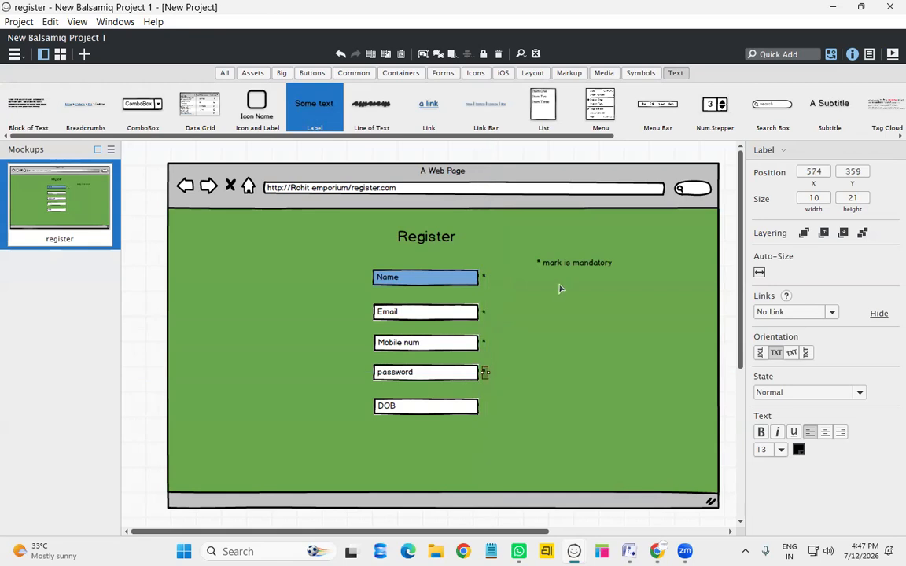
{"action": "left_click", "coordinate": [577, 269]}
Color the '* mark is mandatory' note text red (cf2a27)
{"action": "double_click", "coordinate": [578, 268]}
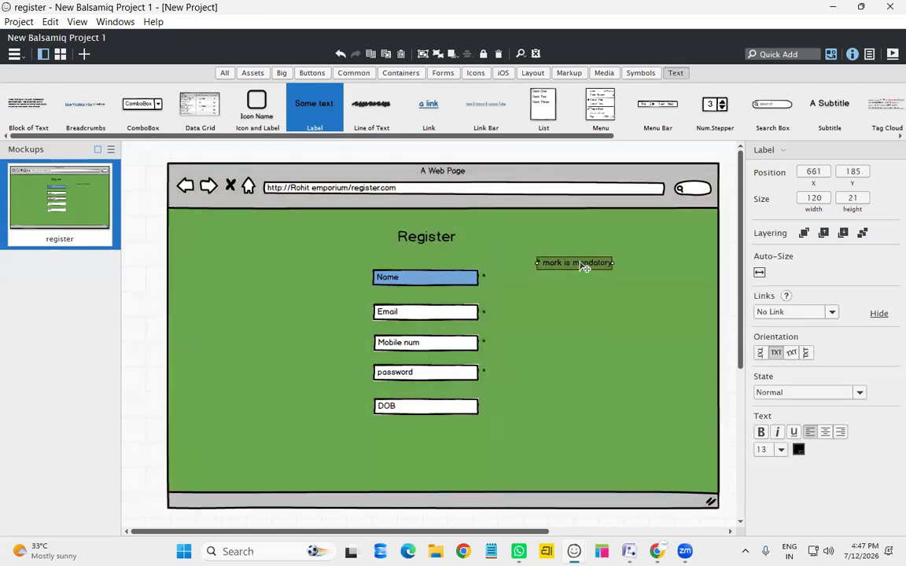
{"action": "left_click_drag", "start_coordinate": [630, 267], "coordinate": [541, 267]}
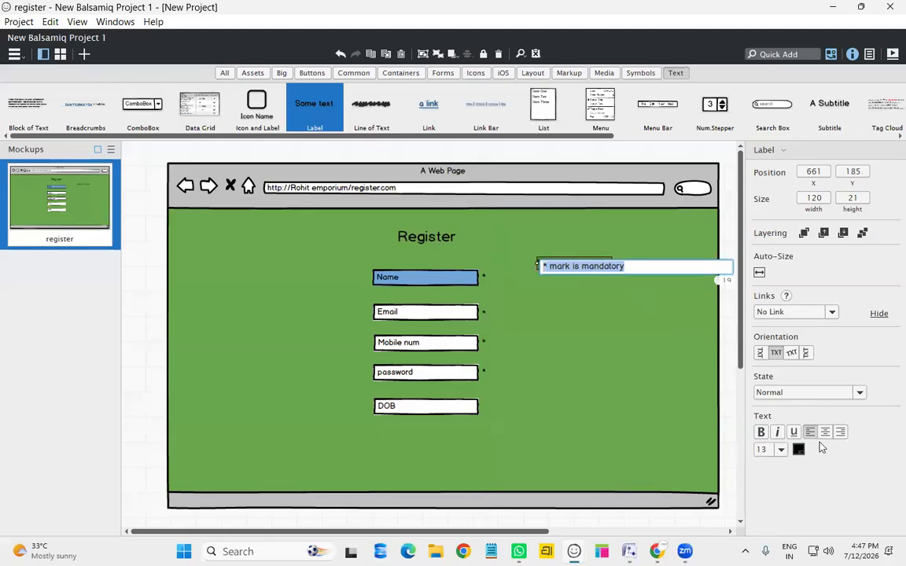
{"action": "left_click", "coordinate": [761, 433]}
{"action": "left_click", "coordinate": [761, 433]}
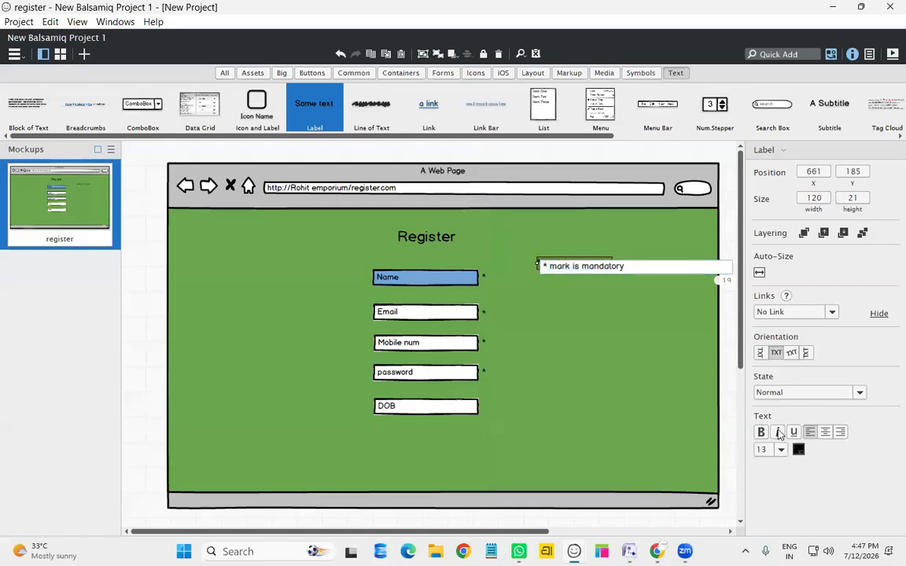
{"action": "left_click", "coordinate": [798, 450]}
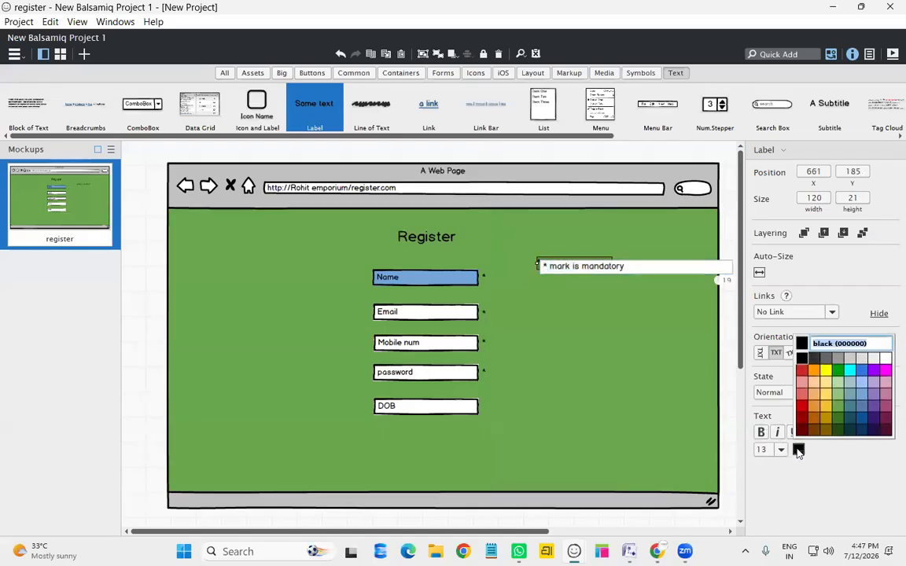
{"action": "left_click", "coordinate": [802, 370]}
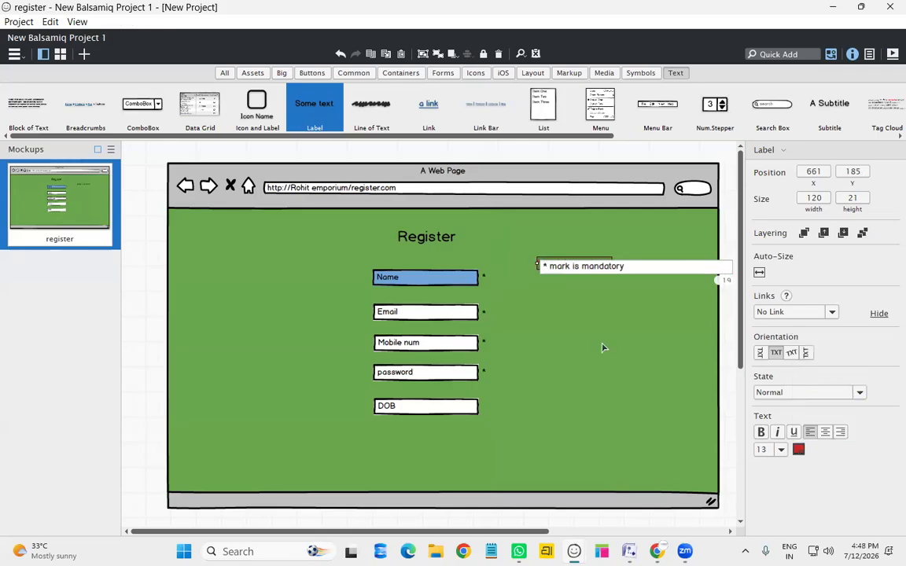
{"action": "key", "text": "Return"}
{"action": "left_click", "coordinate": [536, 473]}
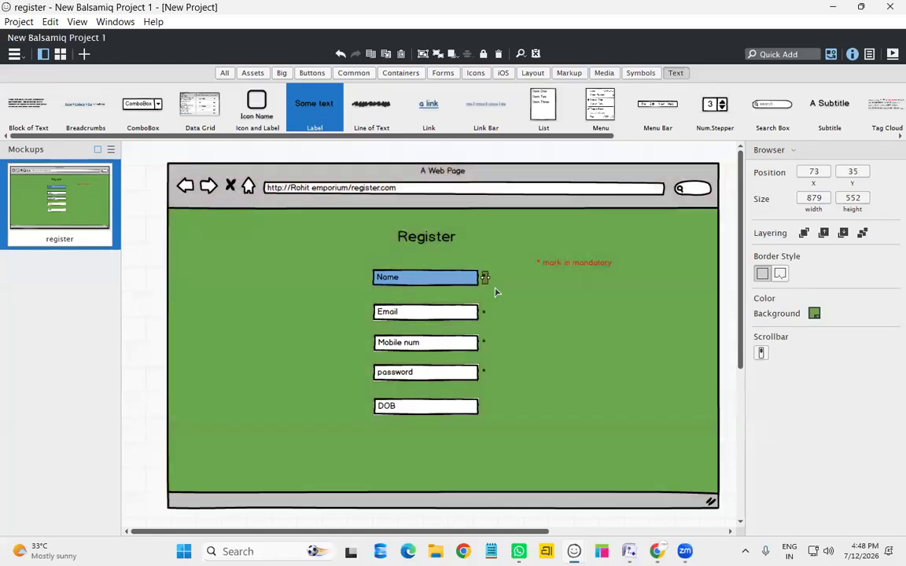
Make the asterisks beside Name and Email red (cf2a27)
{"action": "left_click", "coordinate": [484, 278]}
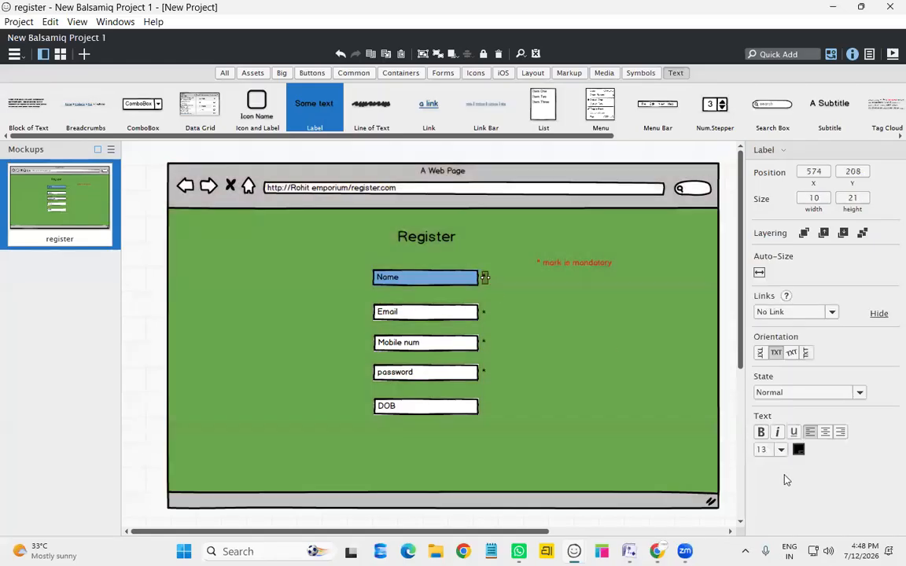
{"action": "left_click", "coordinate": [799, 450]}
{"action": "left_click", "coordinate": [802, 391]}
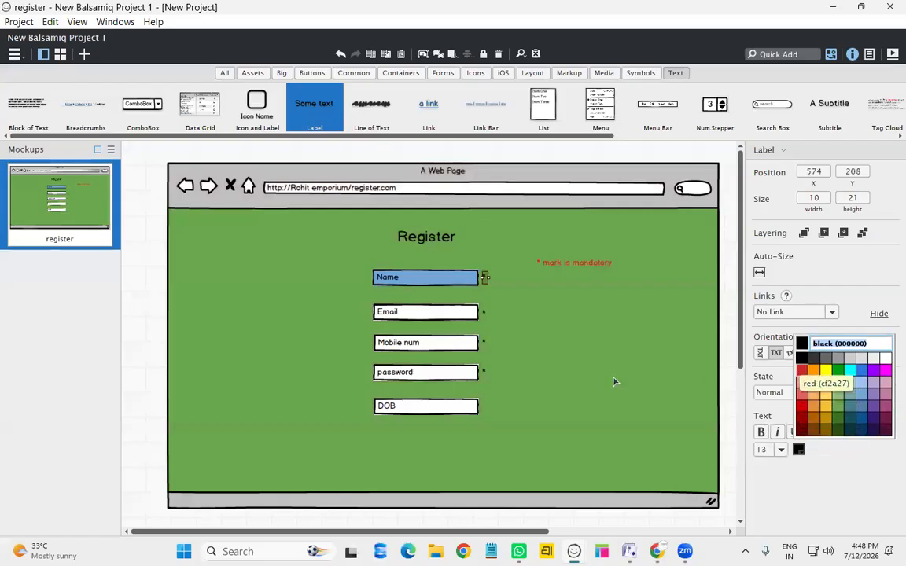
{"action": "left_click", "coordinate": [485, 314]}
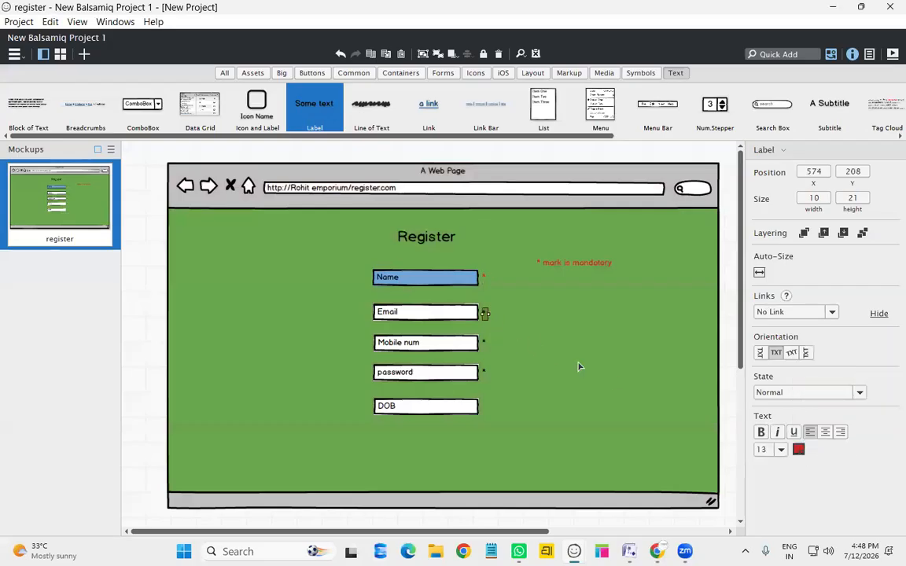
{"action": "left_click", "coordinate": [799, 450]}
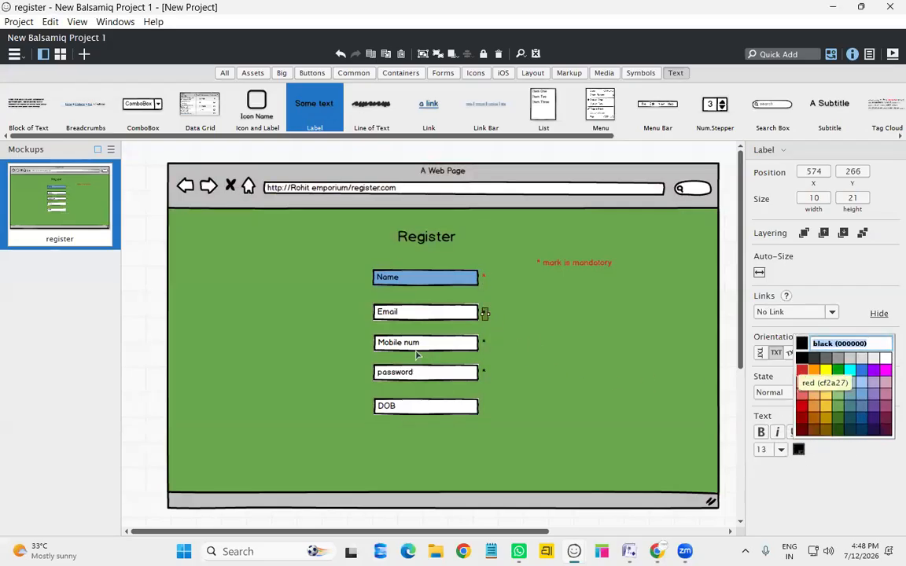
{"action": "left_click", "coordinate": [801, 369]}
Make the asterisks beside Mobile num and password red (cf2a27)
{"action": "left_click", "coordinate": [485, 343]}
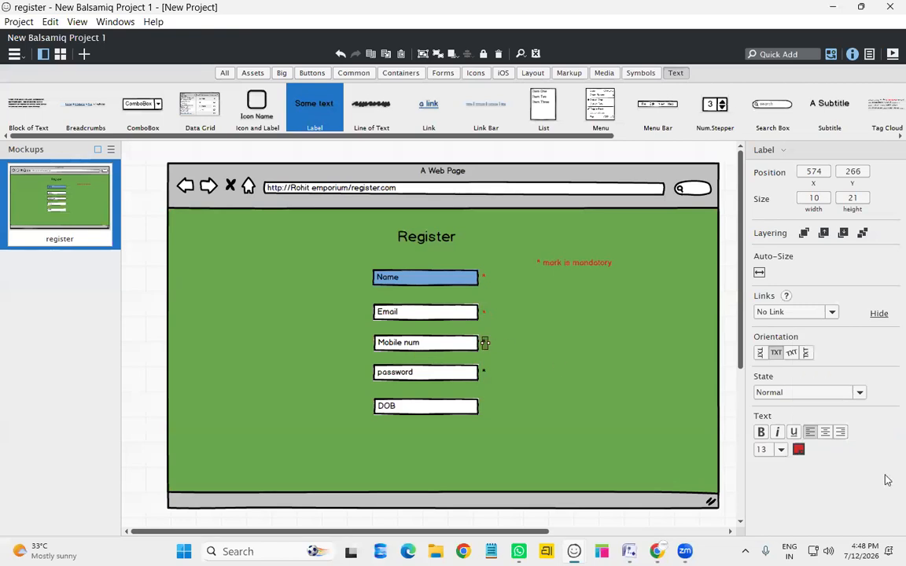
{"action": "left_click", "coordinate": [799, 450]}
{"action": "left_click", "coordinate": [802, 369]}
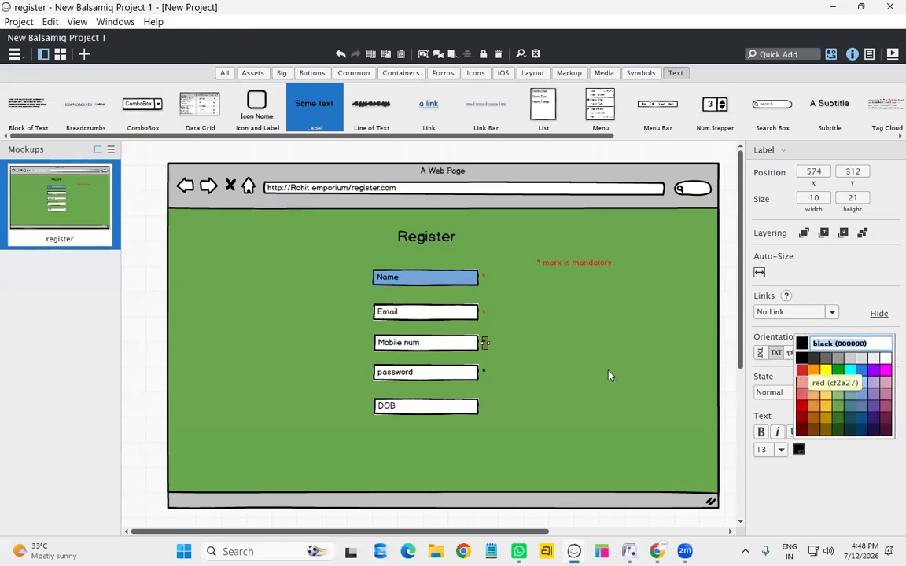
{"action": "left_click", "coordinate": [485, 373]}
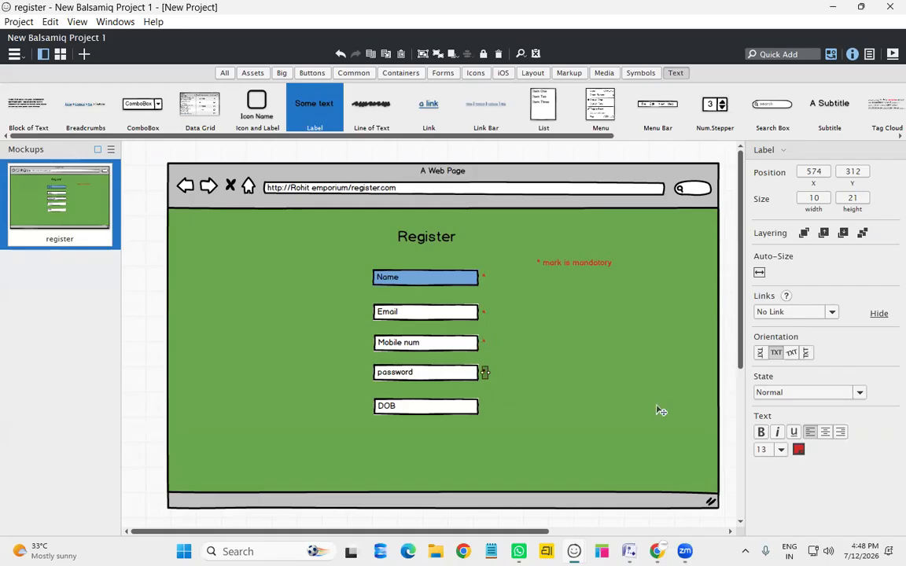
{"action": "left_click", "coordinate": [799, 450]}
{"action": "left_click", "coordinate": [802, 377]}
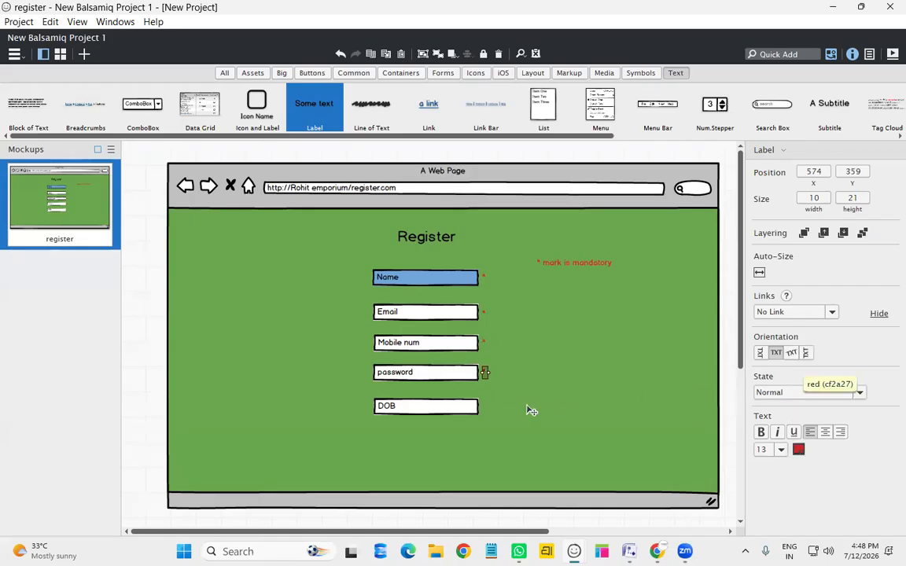
{"action": "left_click", "coordinate": [584, 298]}
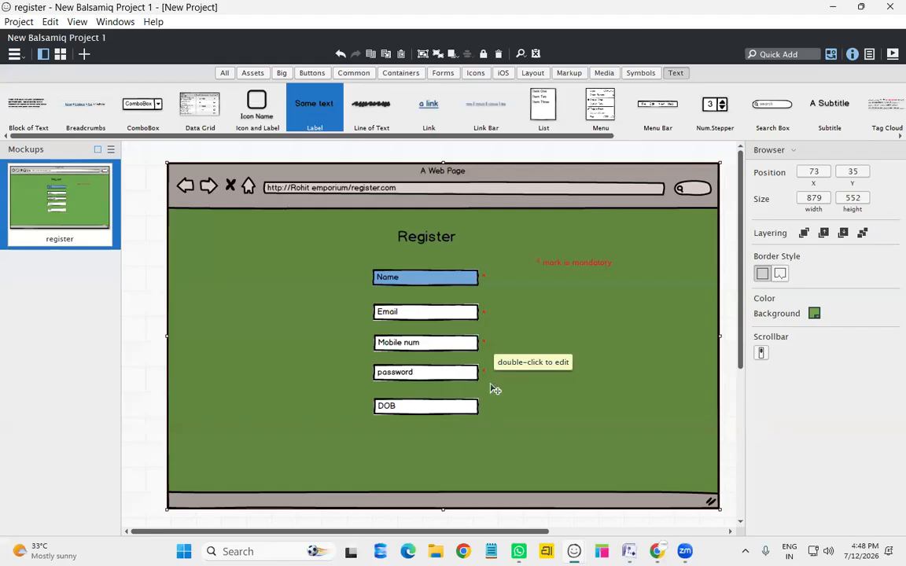
Place a button labelled Register below the DOB field
{"action": "left_click", "coordinate": [327, 72]}
{"action": "left_click_drag", "start_coordinate": [28, 96], "coordinate": [423, 451]}
{"action": "type", "text": "Register"}
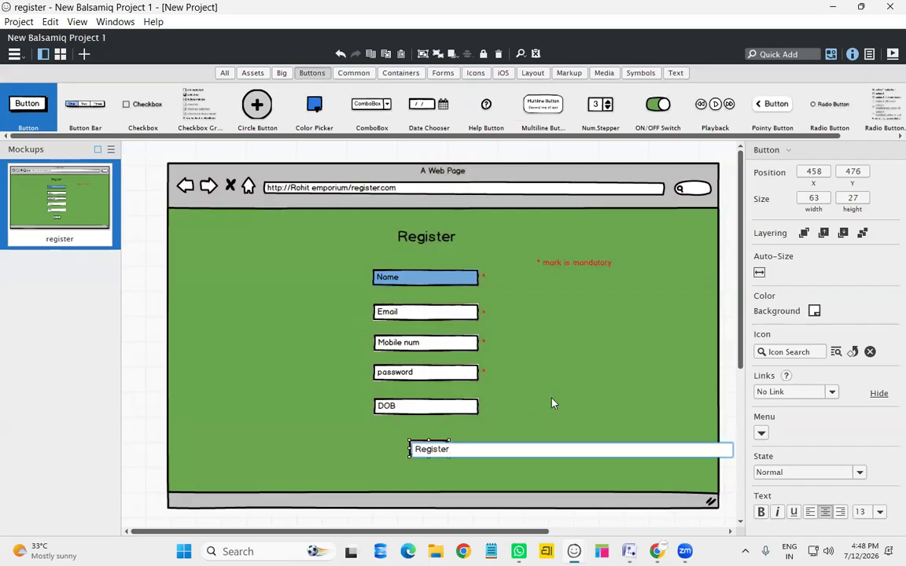
{"action": "key", "text": "Return"}
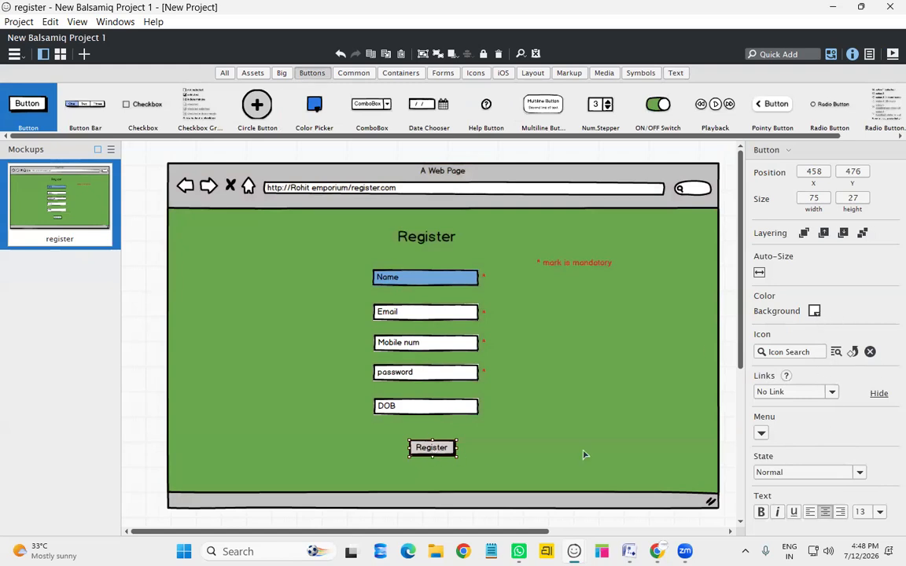
Set the Register button's background color to red4 (cc0000)
{"action": "left_click", "coordinate": [814, 311]}
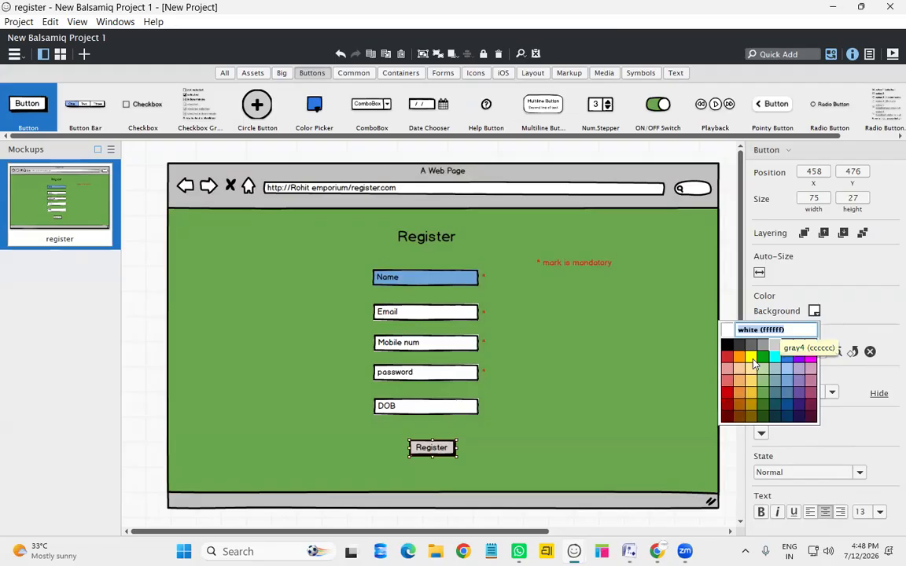
{"action": "left_click", "coordinate": [729, 401]}
{"action": "left_click", "coordinate": [548, 426]}
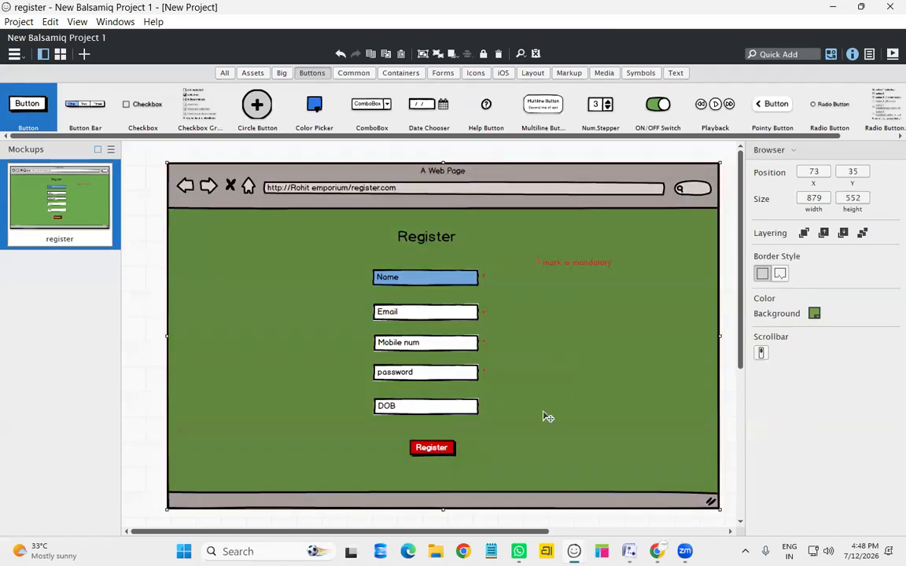
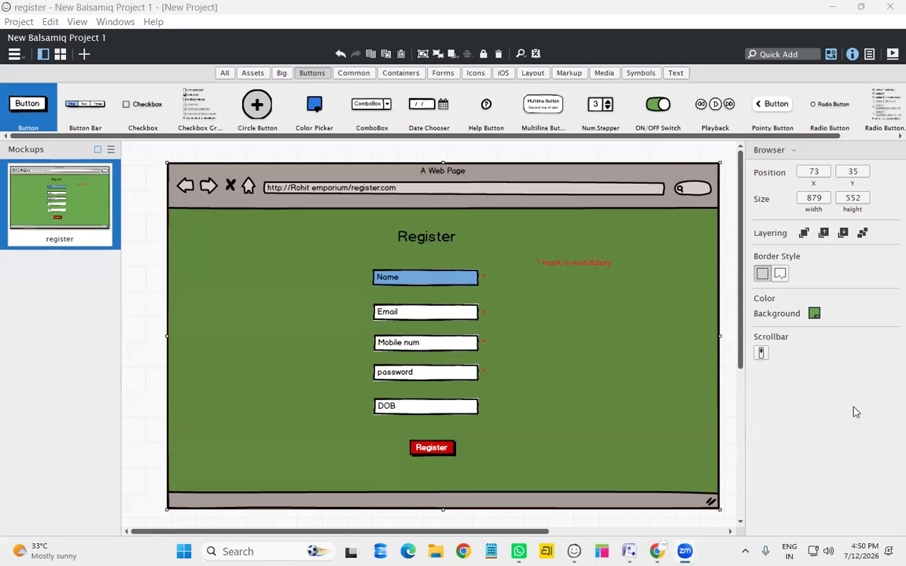
Duplicate the register page and rename the copy 'login'
{"action": "right_click", "coordinate": [89, 241]}
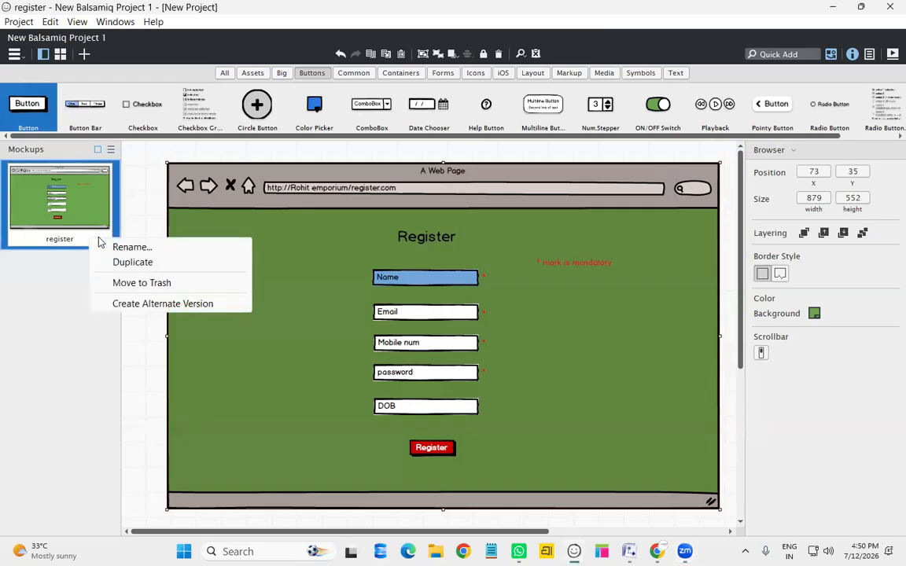
{"action": "left_click", "coordinate": [144, 265]}
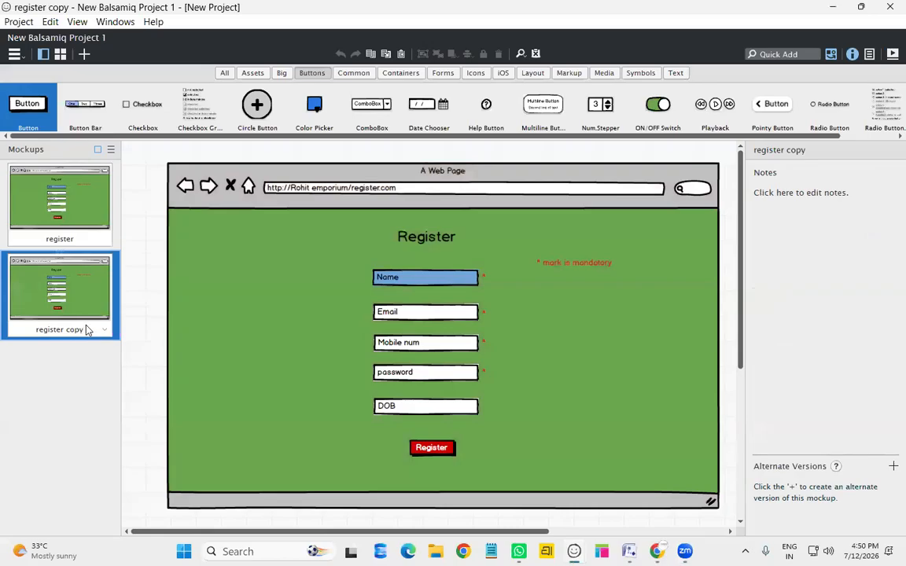
{"action": "right_click", "coordinate": [86, 326]}
{"action": "left_click", "coordinate": [118, 336]}
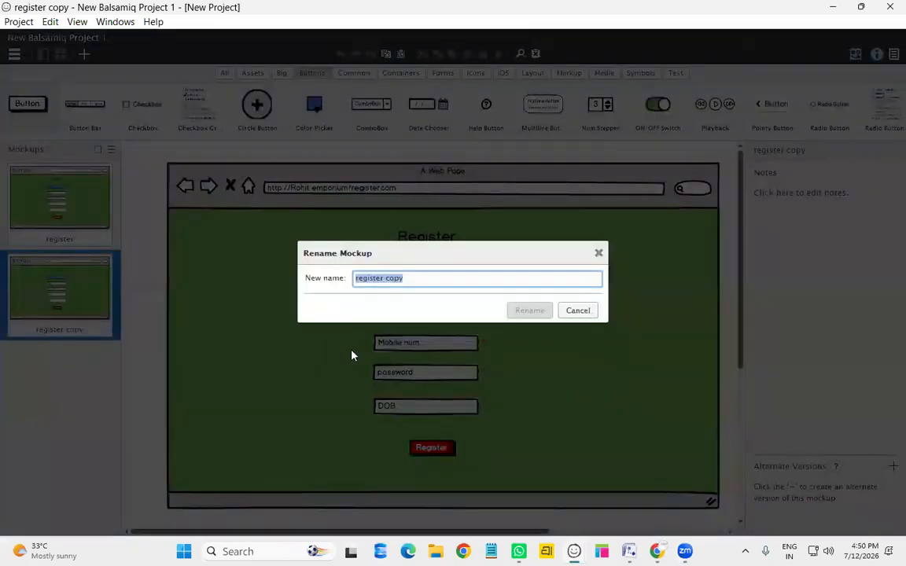
{"action": "type", "text": "login"}
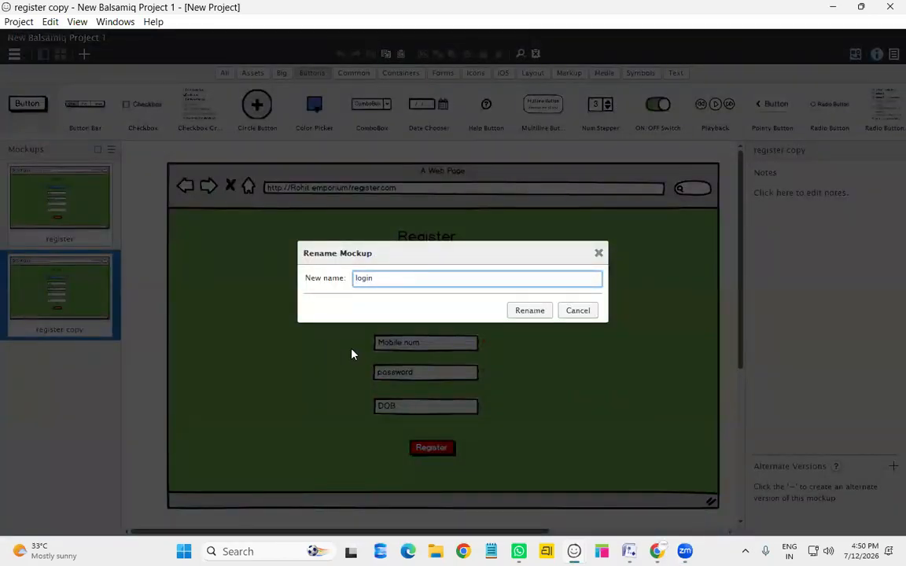
{"action": "key", "text": "Return"}
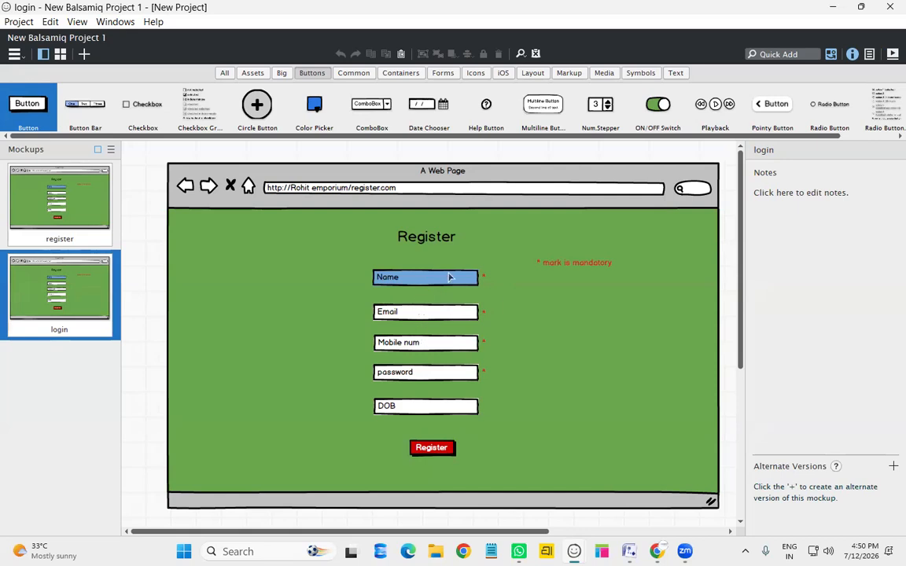
Delete the Email, Mobile num and DOB fields from the login page
{"action": "left_click", "coordinate": [413, 313]}
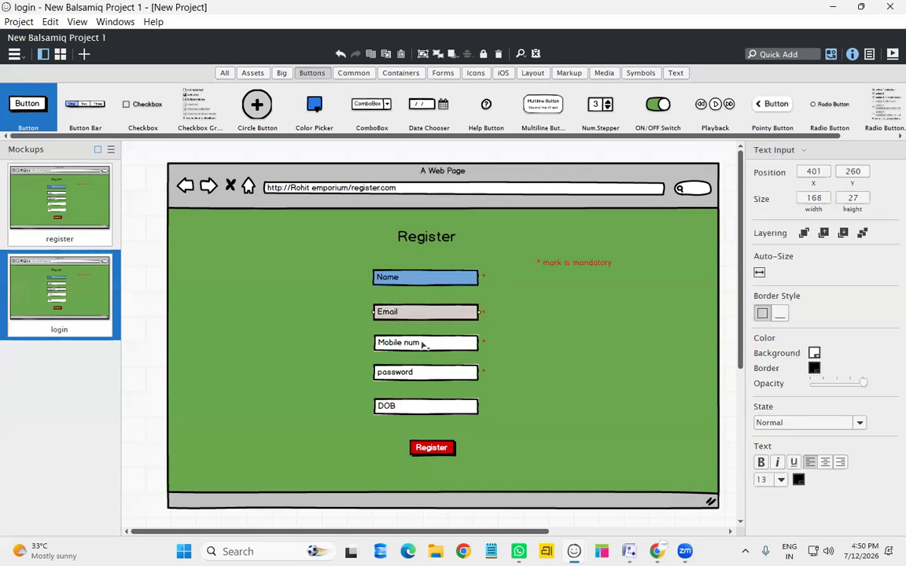
{"action": "left_click", "coordinate": [423, 344], "text": "shift"}
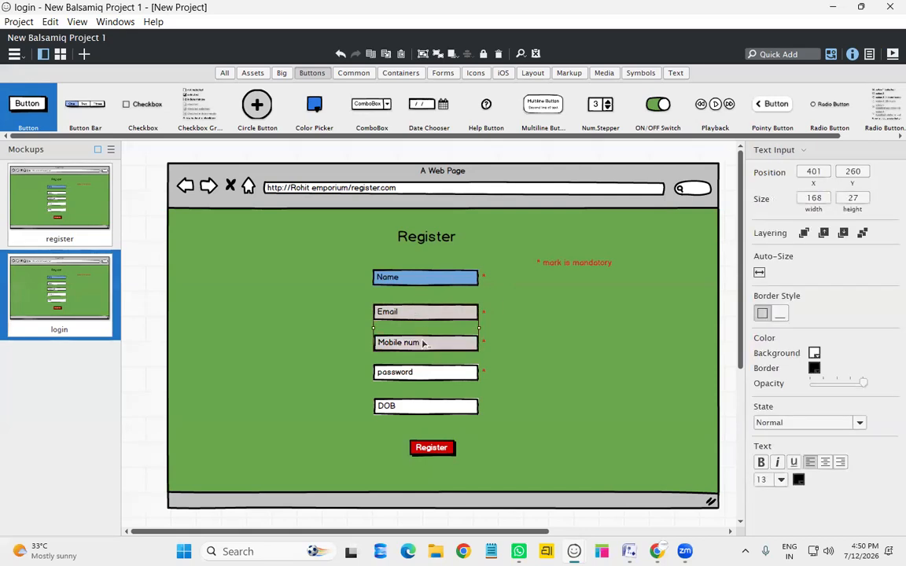
{"action": "left_click", "coordinate": [425, 406], "text": "shift"}
{"action": "key", "text": "Delete"}
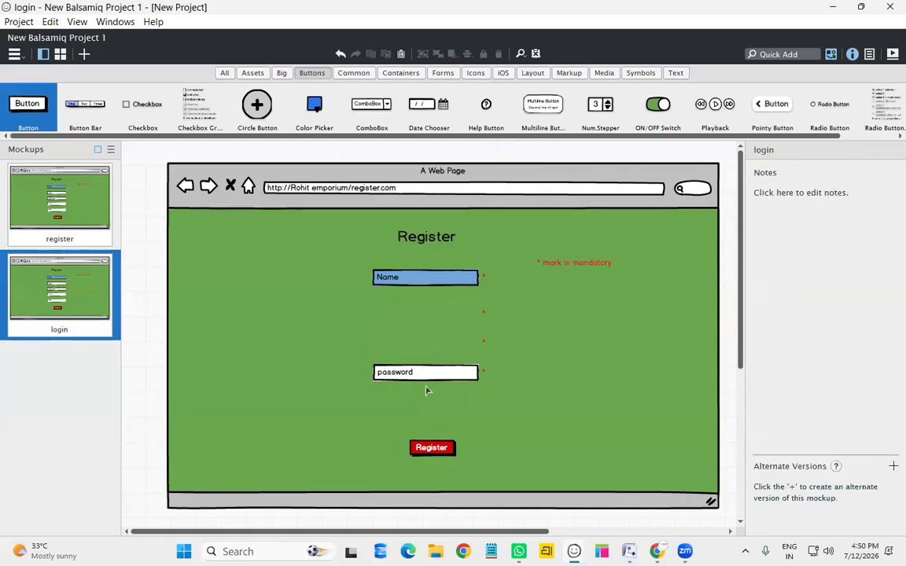
Move the Name field closer to password and relabel it 'username'
{"action": "left_click_drag", "start_coordinate": [426, 283], "coordinate": [429, 322]}
{"action": "double_click", "coordinate": [427, 323]}
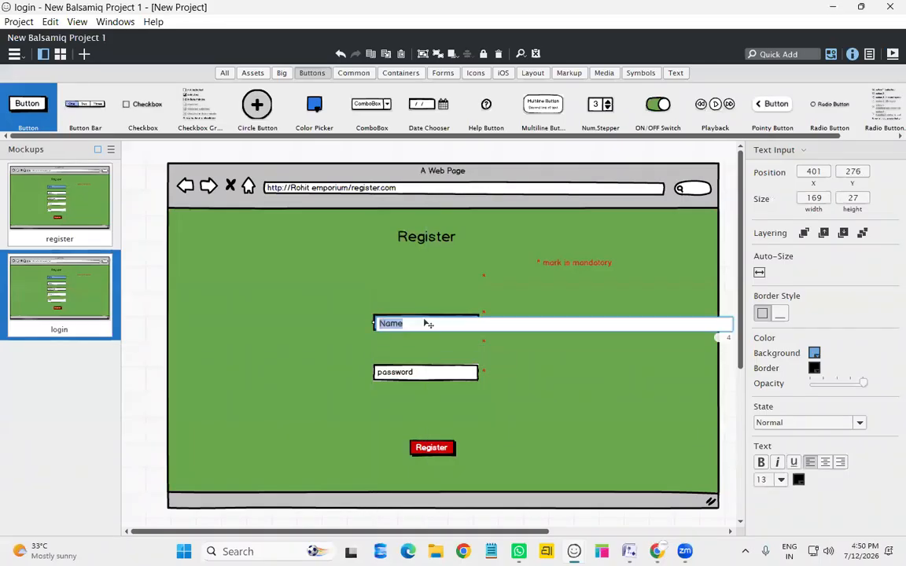
{"action": "type", "text": "username"}
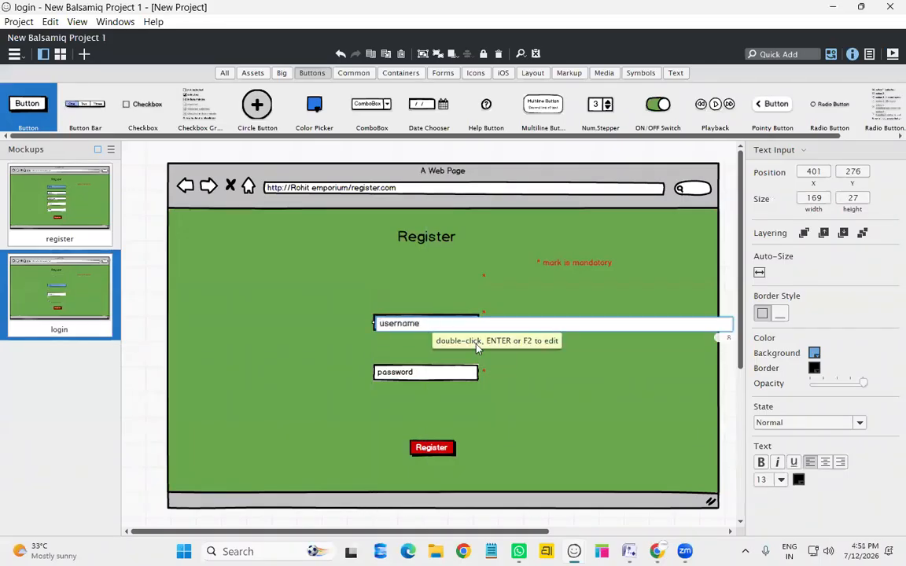
{"action": "key", "text": "Return"}
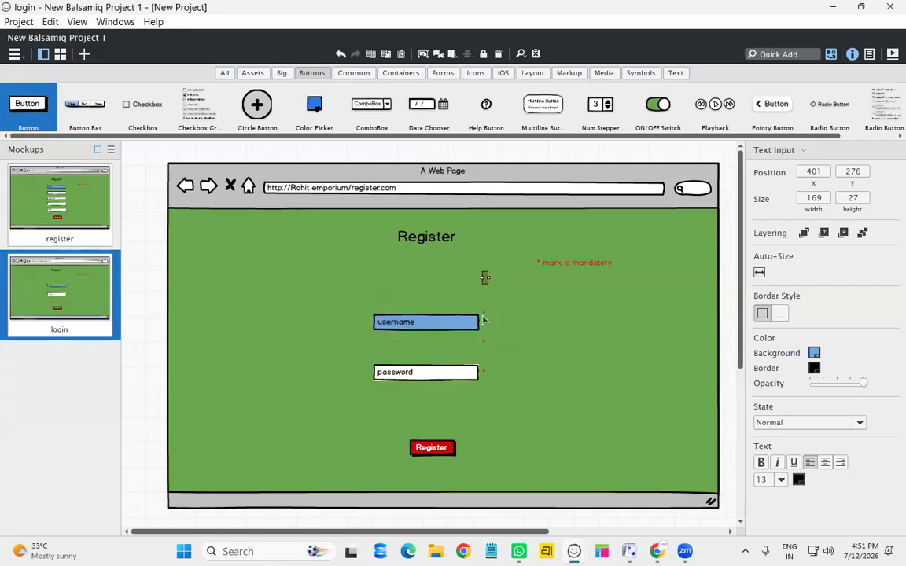
Delete the red asterisks beside username and password
{"action": "left_click", "coordinate": [486, 316], "text": "shift"}
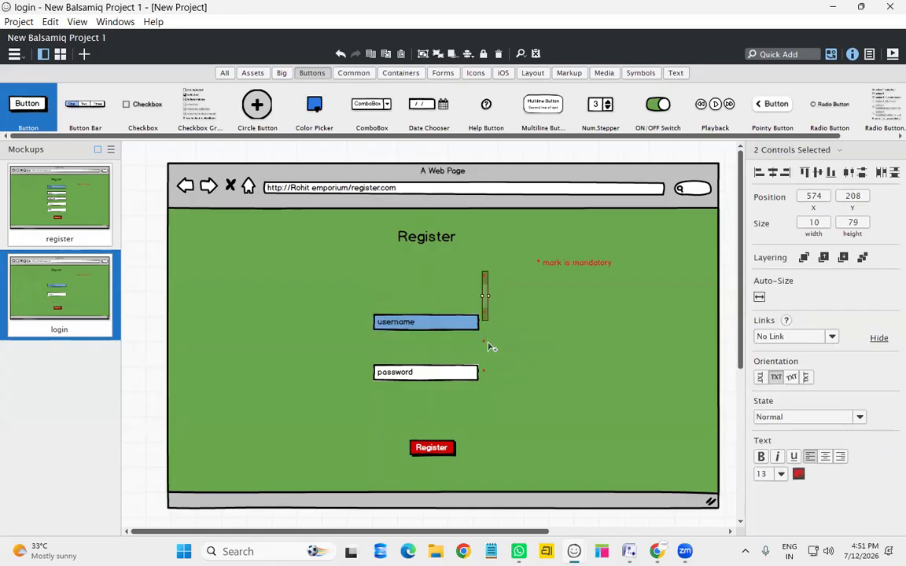
{"action": "left_click", "coordinate": [485, 371], "text": "shift"}
{"action": "key", "text": "Delete"}
Move the mandatory note below the password field and change it to 'Forget password'
{"action": "left_click", "coordinate": [587, 264]}
{"action": "left_click_drag", "start_coordinate": [590, 263], "coordinate": [510, 399]}
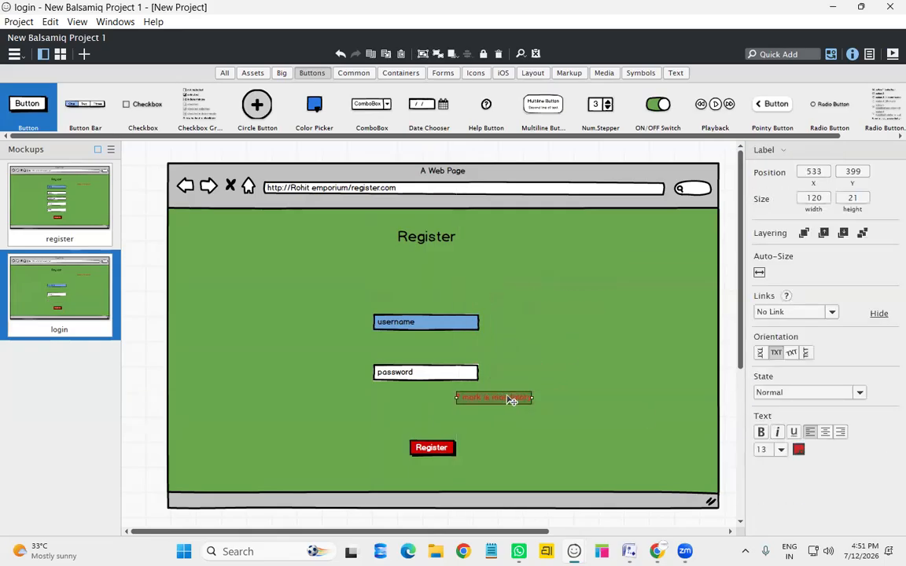
{"action": "double_click", "coordinate": [523, 398]}
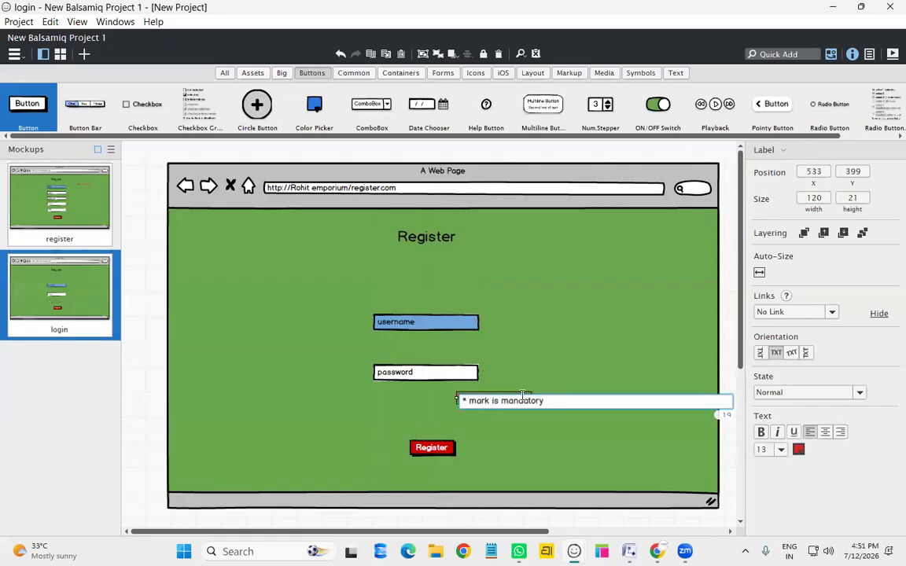
{"action": "key", "text": "BackSpace"}
{"action": "key", "text": "BackSpace"}
{"action": "key", "text": "BackSpace"}
{"action": "key", "text": "BackSpace"}
{"action": "key", "text": "BackSpace"}
{"action": "key", "text": "BackSpace"}
{"action": "key", "text": "BackSpace"}
{"action": "key", "text": "BackSpace"}
{"action": "key", "text": "BackSpace"}
{"action": "key", "text": "BackSpace"}
{"action": "key", "text": "BackSpace"}
{"action": "key", "text": "BackSpace"}
{"action": "key", "text": "BackSpace"}
{"action": "key", "text": "BackSpace"}
{"action": "key", "text": "BackSpace"}
{"action": "key", "text": "BackSpace"}
{"action": "key", "text": "BackSpace"}
{"action": "key", "text": "BackSpace"}
{"action": "key", "text": "BackSpace"}
{"action": "type", "text": "Forget password"}
{"action": "key", "text": "Return"}
{"action": "left_click", "coordinate": [597, 408]}
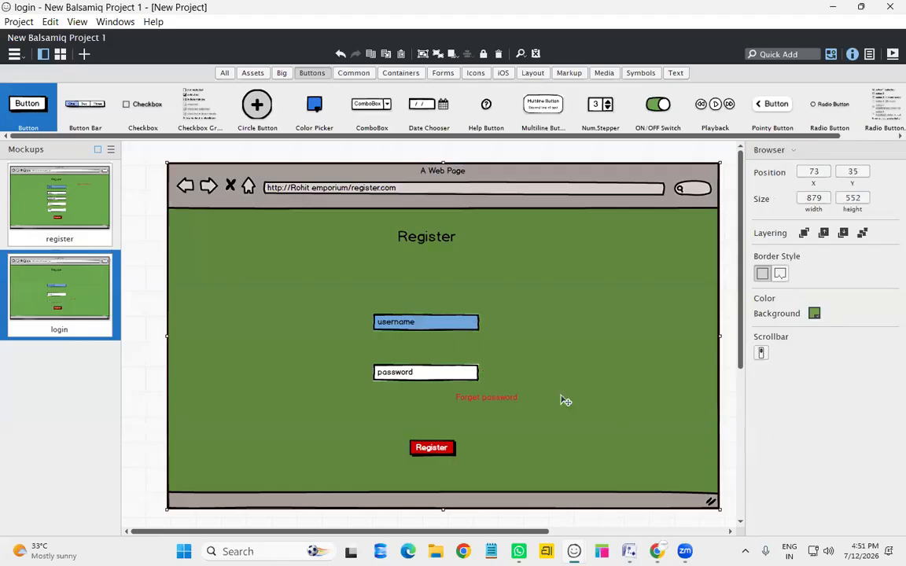
Change the red button's label and the page heading from Register to 'Login'
{"action": "double_click", "coordinate": [433, 446]}
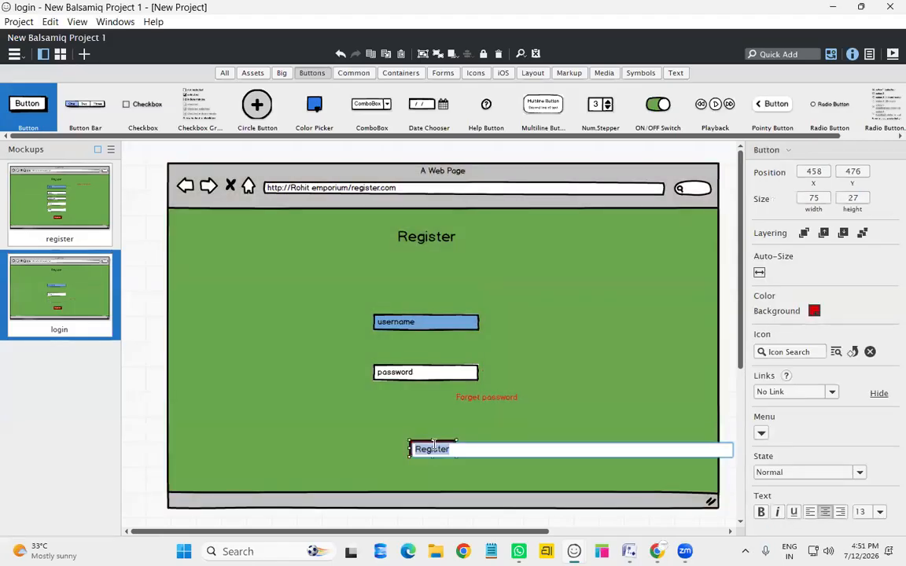
{"action": "type", "text": "Login"}
{"action": "key", "text": "Return"}
{"action": "left_click", "coordinate": [437, 240]}
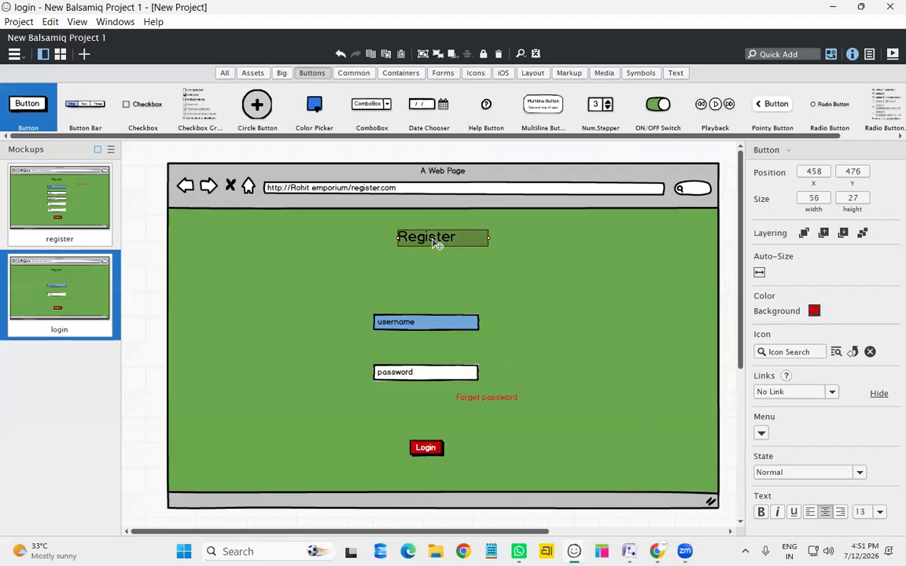
{"action": "double_click", "coordinate": [437, 243]}
{"action": "type", "text": "login"}
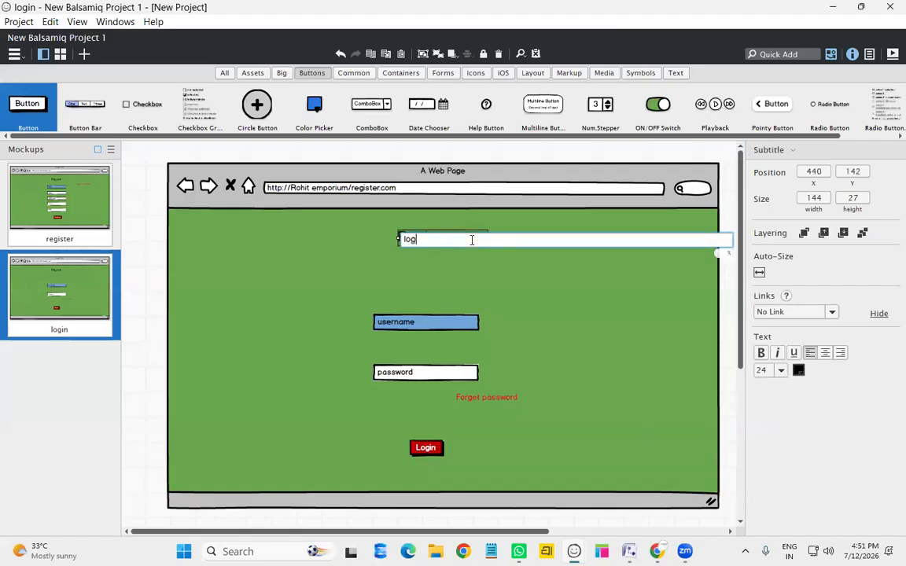
{"action": "key", "text": "BackSpace"}
{"action": "key", "text": "BackSpace"}
{"action": "key", "text": "BackSpace"}
{"action": "key", "text": "BackSpace"}
{"action": "key", "text": "BackSpace"}
{"action": "type", "text": "Login"}
{"action": "key", "text": "Return"}
{"action": "left_click", "coordinate": [577, 393]}
Rearrange the heading, username, password, Forget password and Login button into a centred column
{"action": "left_click_drag", "start_coordinate": [427, 240], "coordinate": [457, 260]}
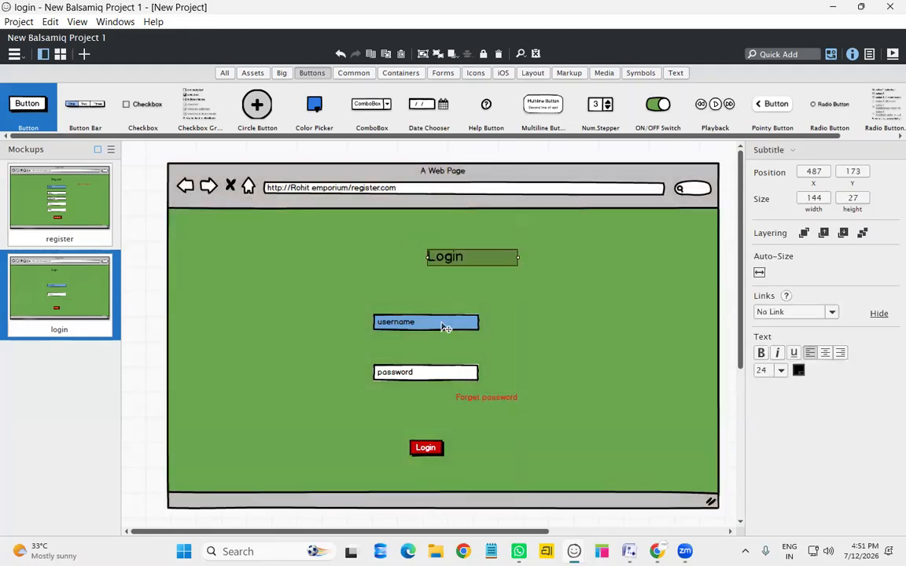
{"action": "left_click_drag", "start_coordinate": [444, 326], "coordinate": [466, 315]}
{"action": "left_click_drag", "start_coordinate": [459, 378], "coordinate": [483, 357]}
{"action": "left_click_drag", "start_coordinate": [498, 403], "coordinate": [521, 386]}
{"action": "left_click_drag", "start_coordinate": [438, 446], "coordinate": [464, 413]}
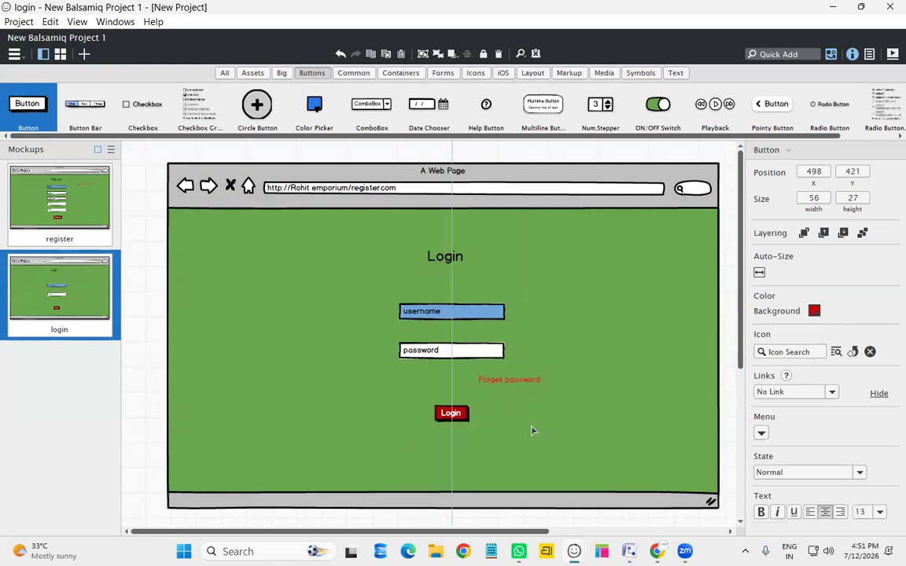
{"action": "left_click", "coordinate": [532, 470]}
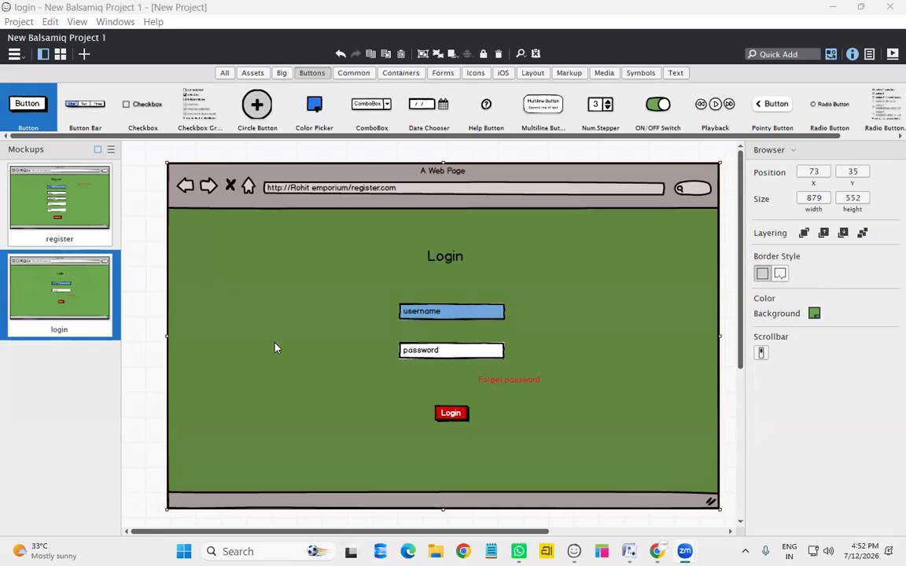
{"action": "left_click", "coordinate": [275, 348]}
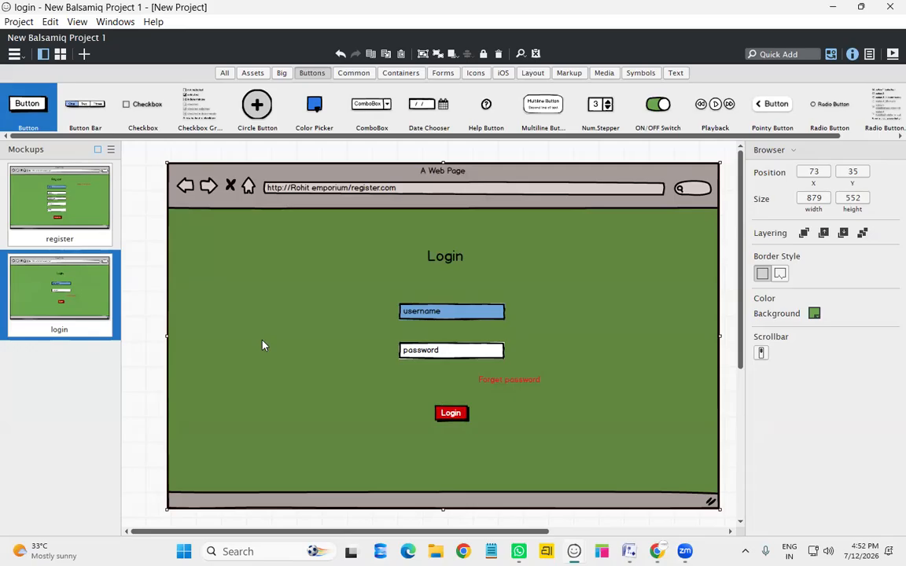
Duplicate the login page and retitle its heading 'PRODUCT CATALOG', widened and moved near the top
{"action": "right_click", "coordinate": [99, 335]}
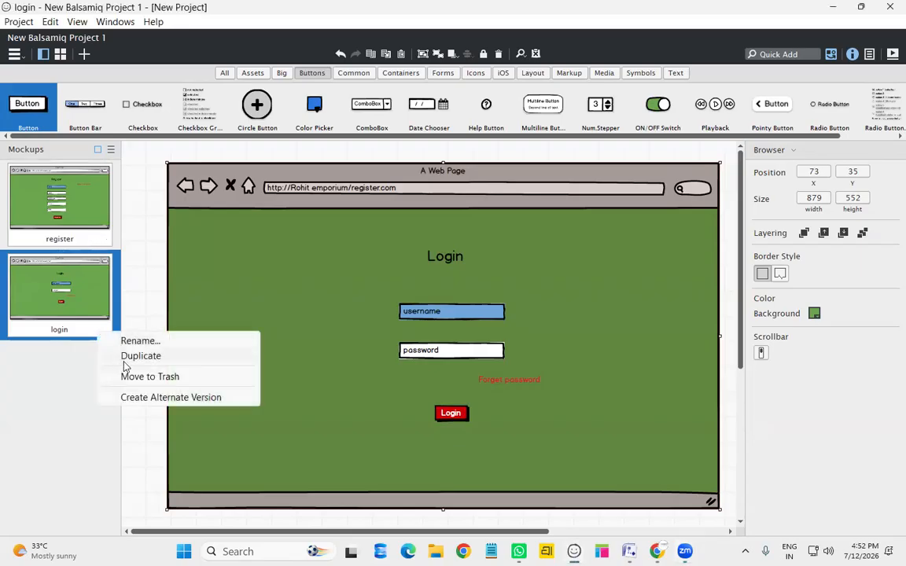
{"action": "left_click", "coordinate": [133, 356]}
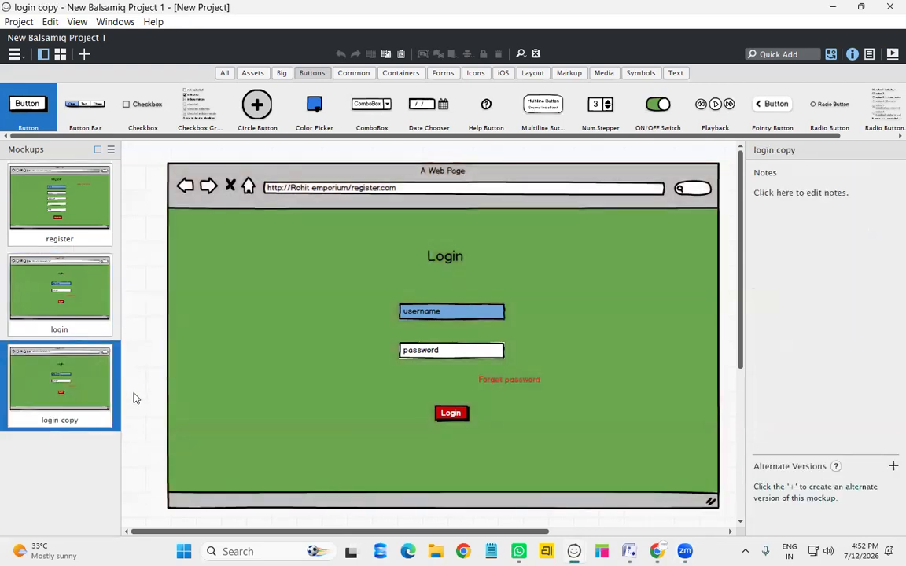
{"action": "left_click", "coordinate": [462, 258]}
{"action": "double_click", "coordinate": [462, 258]}
{"action": "type", "text": "PRODUCT"}
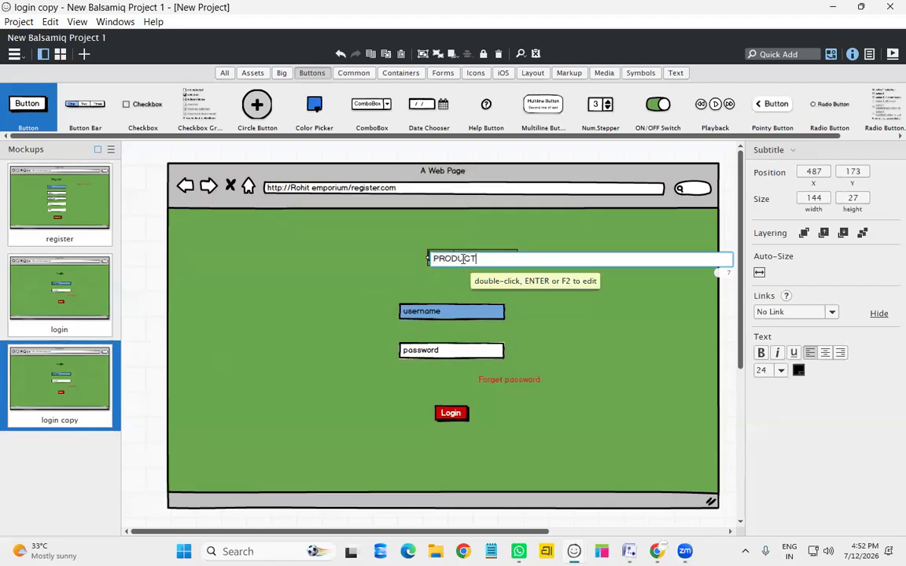
{"action": "type", "text": " CATLA"}
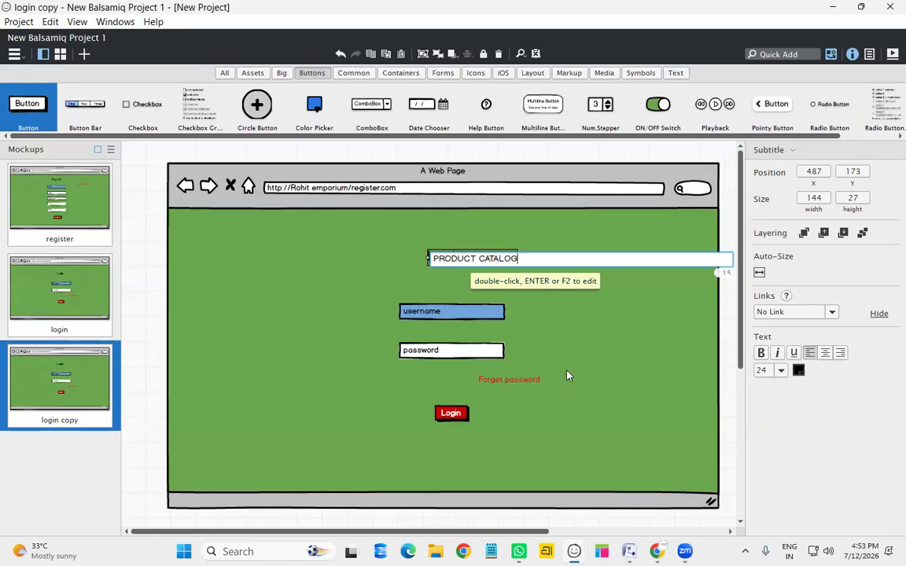
{"action": "key", "text": "Return"}
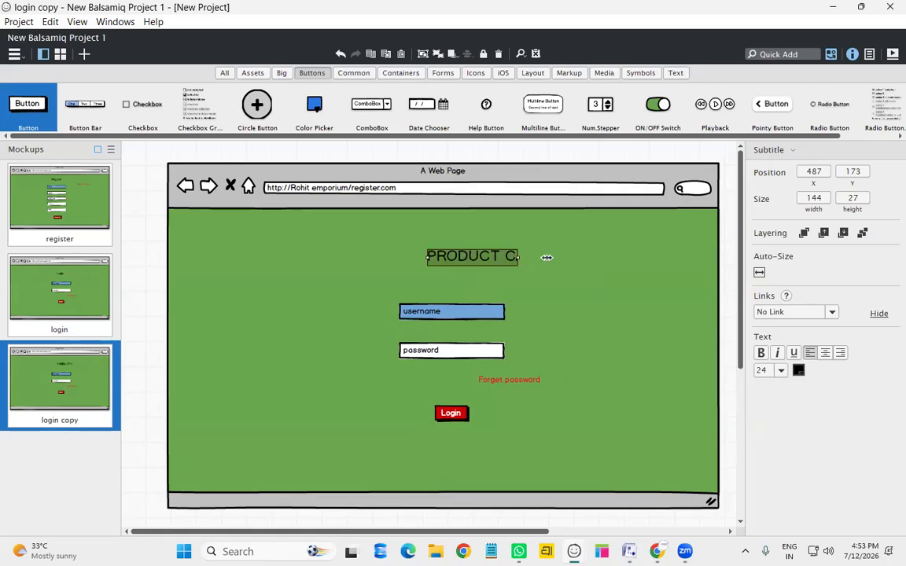
{"action": "left_click_drag", "start_coordinate": [523, 258], "coordinate": [595, 261]}
{"action": "left_click_drag", "start_coordinate": [502, 259], "coordinate": [433, 243]}
Delete the username, password and Forget password elements from the catalog page
{"action": "left_click", "coordinate": [441, 312]}
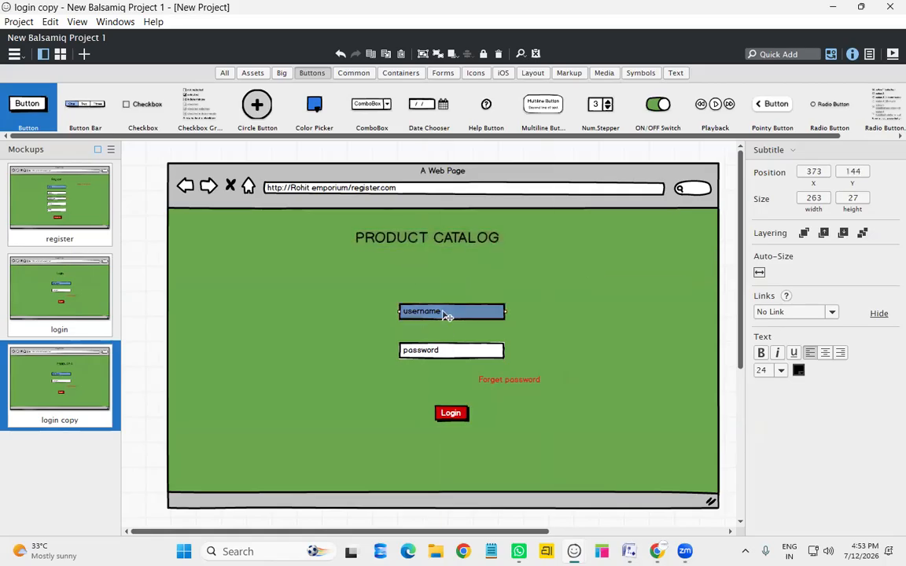
{"action": "left_click", "coordinate": [459, 351], "text": "ctrl"}
{"action": "left_click", "coordinate": [517, 380], "text": "ctrl"}
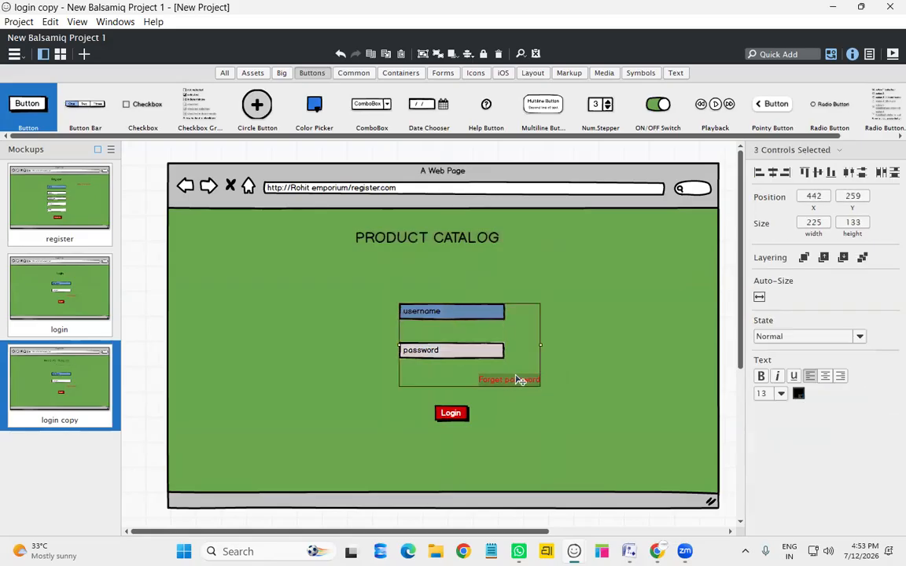
{"action": "key", "text": "Delete"}
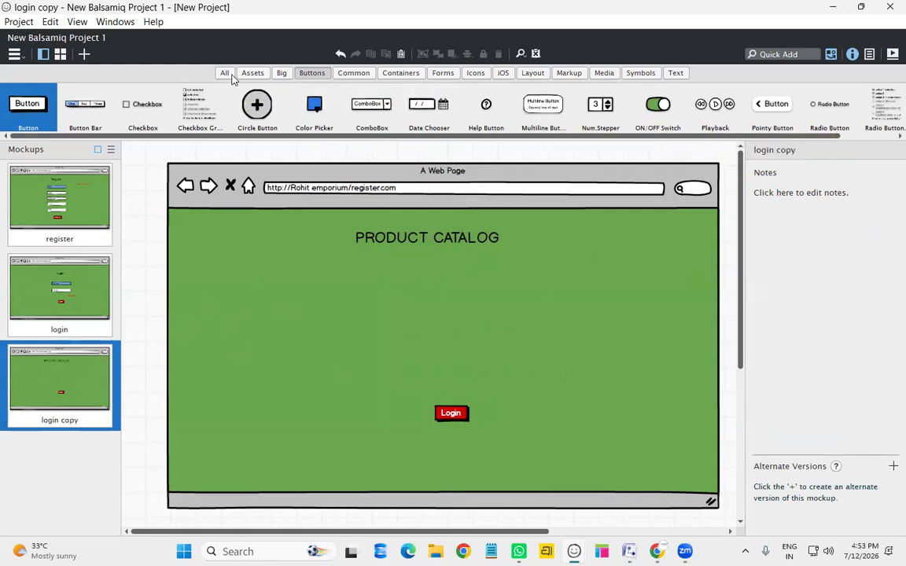
Quick Add an Image placeholder and drag it onto the catalog page
{"action": "left_click", "coordinate": [225, 73]}
{"action": "left_click", "coordinate": [784, 55]}
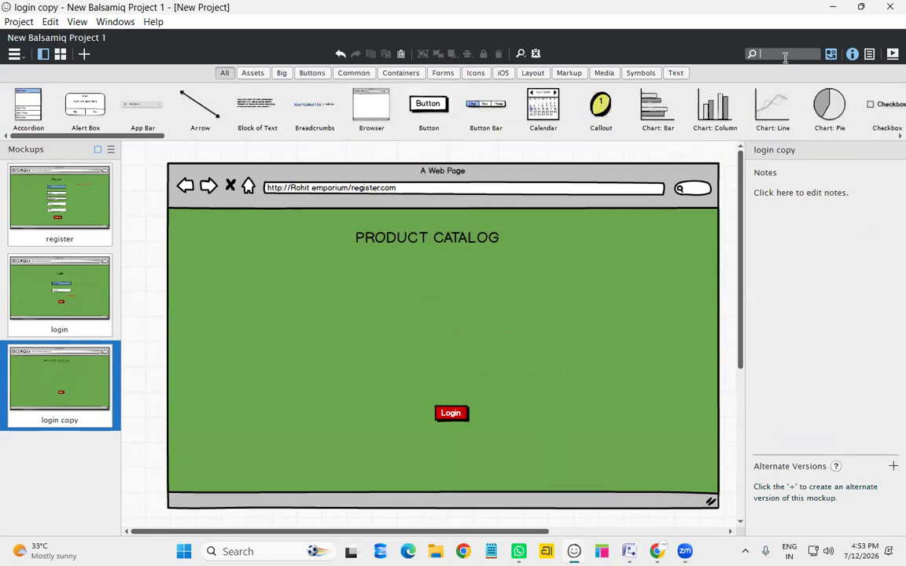
{"action": "type", "text": "image"}
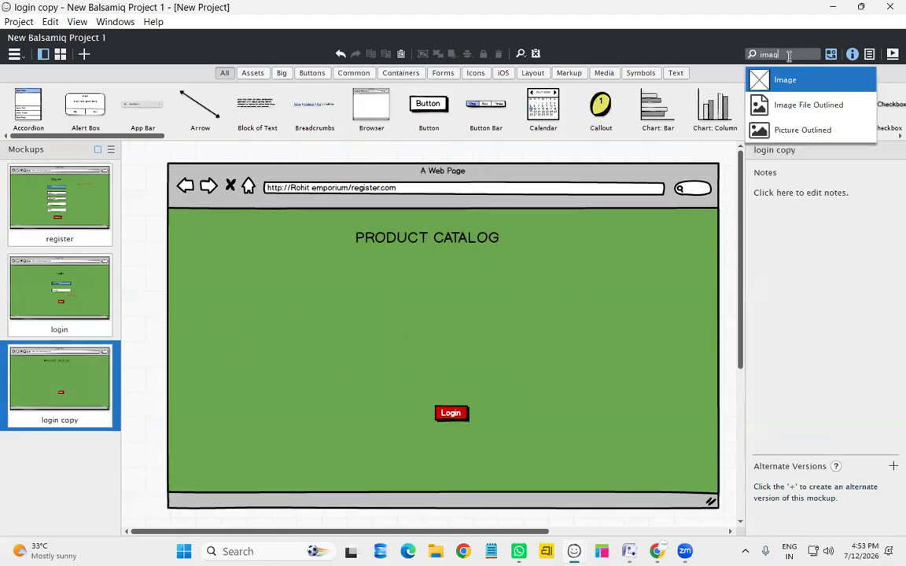
{"action": "key", "text": "Return"}
{"action": "left_click_drag", "start_coordinate": [190, 207], "coordinate": [248, 299]}
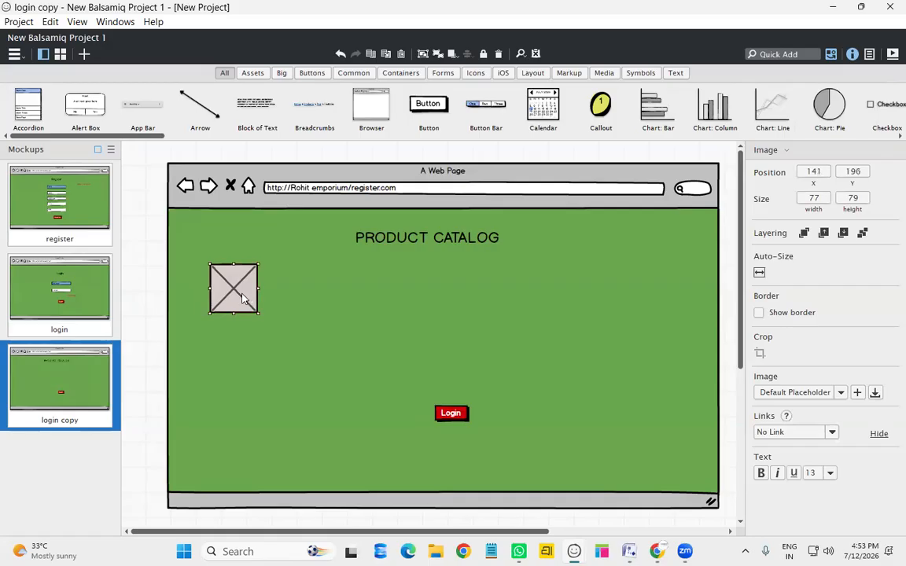
Load the photo img3j into the image placeholder
{"action": "double_click", "coordinate": [243, 299]}
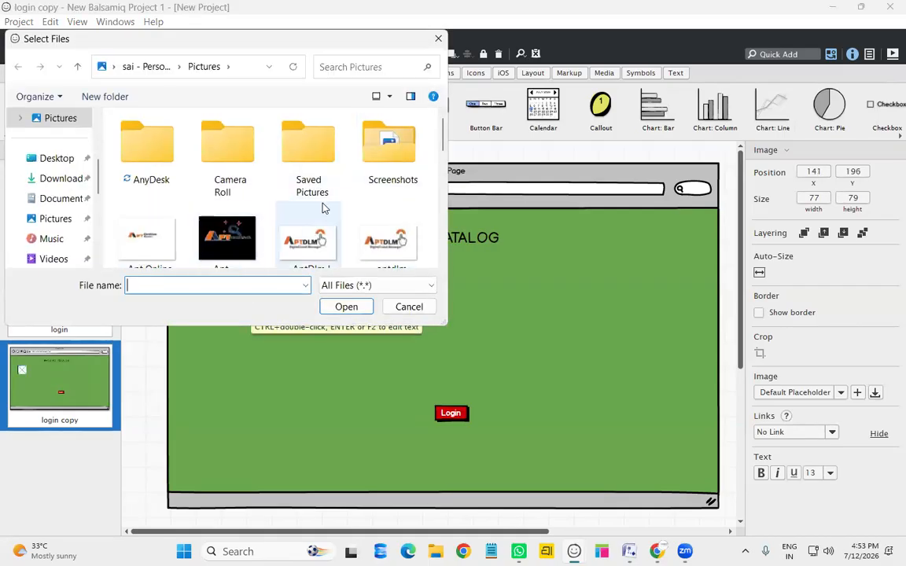
{"action": "scroll", "coordinate": [324, 208], "scroll_direction": "down", "scroll_amount": 3}
{"action": "scroll", "coordinate": [323, 208], "scroll_direction": "down", "scroll_amount": 3}
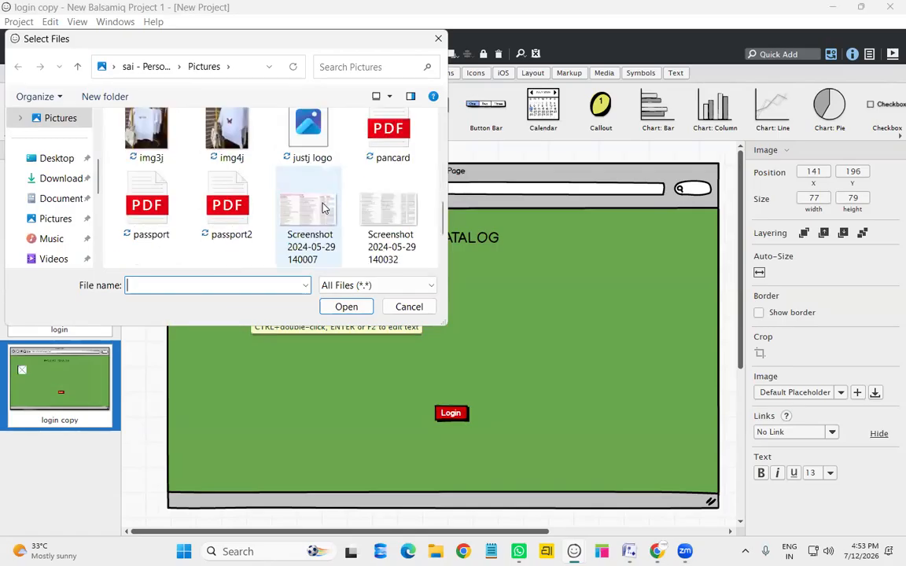
{"action": "scroll", "coordinate": [323, 208], "scroll_direction": "up", "scroll_amount": 1}
{"action": "left_click", "coordinate": [160, 163]}
{"action": "left_click", "coordinate": [346, 307]}
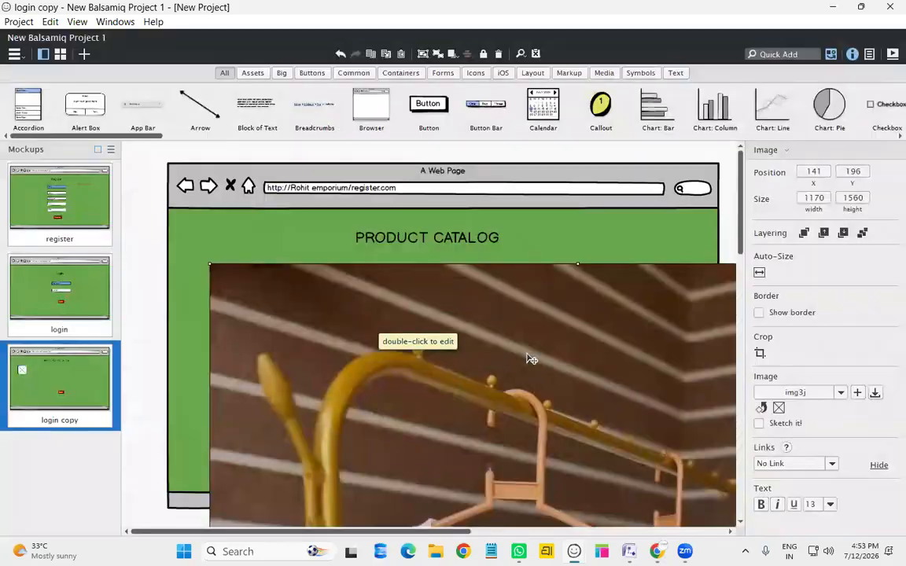
Move the oversized photo and shorten it so it fits over the catalog page
{"action": "left_click_drag", "start_coordinate": [569, 339], "coordinate": [441, 185]}
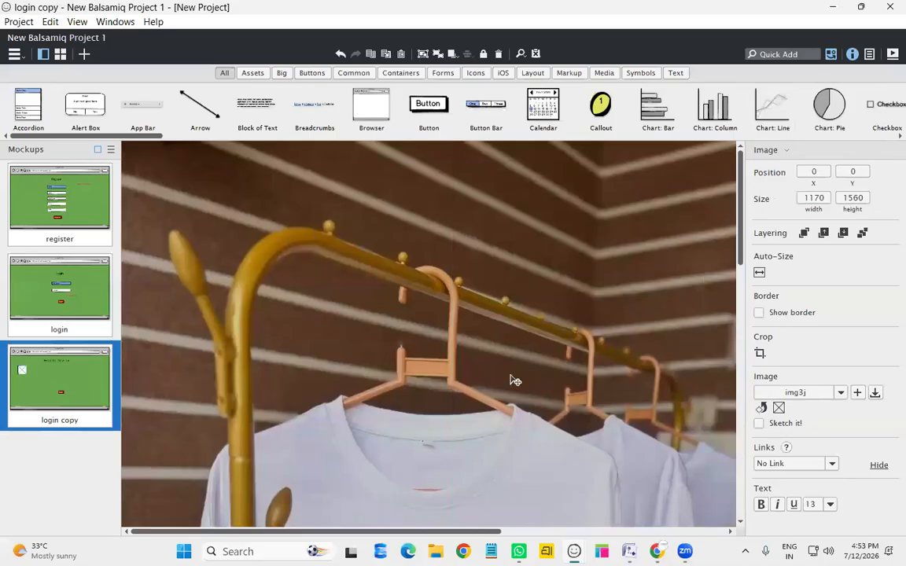
{"action": "scroll", "coordinate": [511, 380], "scroll_direction": "down", "scroll_amount": 10}
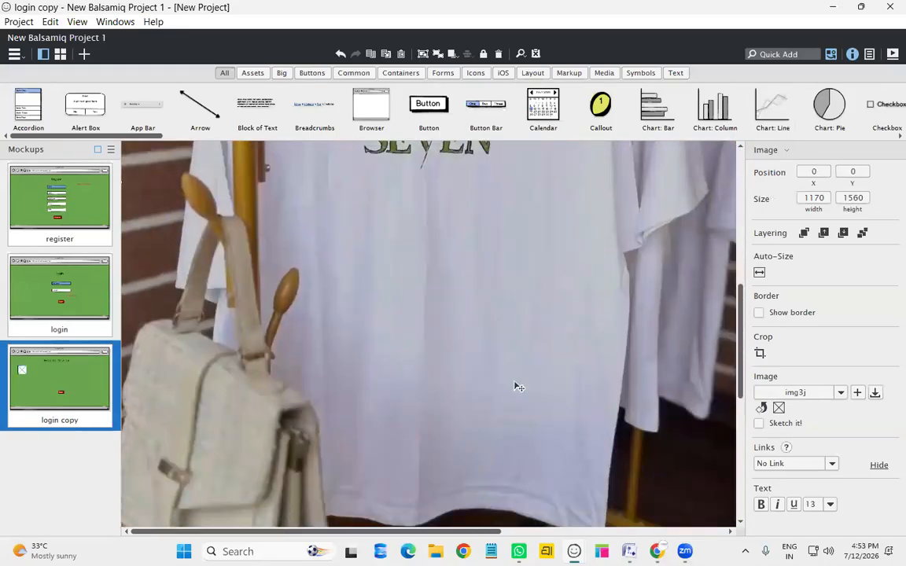
{"action": "scroll", "coordinate": [519, 388], "scroll_direction": "down", "scroll_amount": 2}
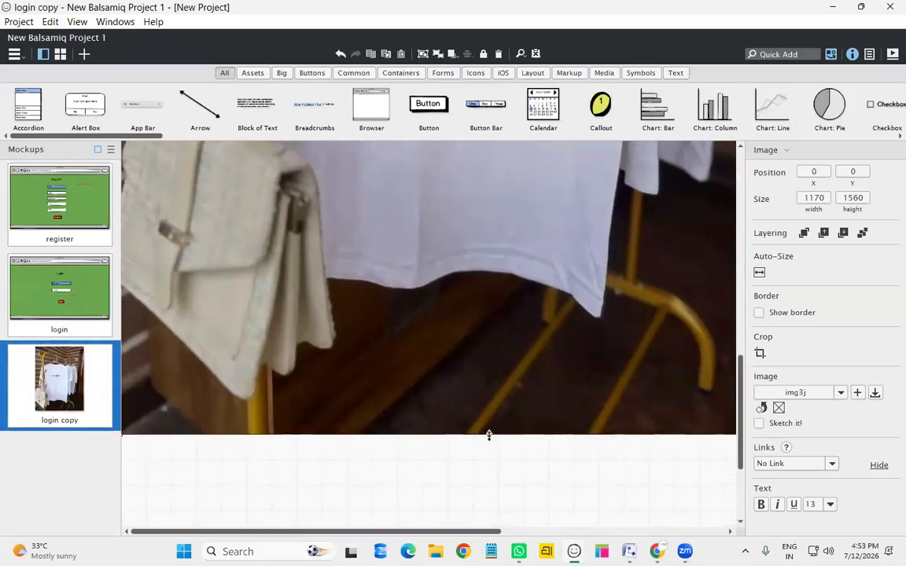
{"action": "left_click_drag", "start_coordinate": [489, 435], "coordinate": [524, 172]}
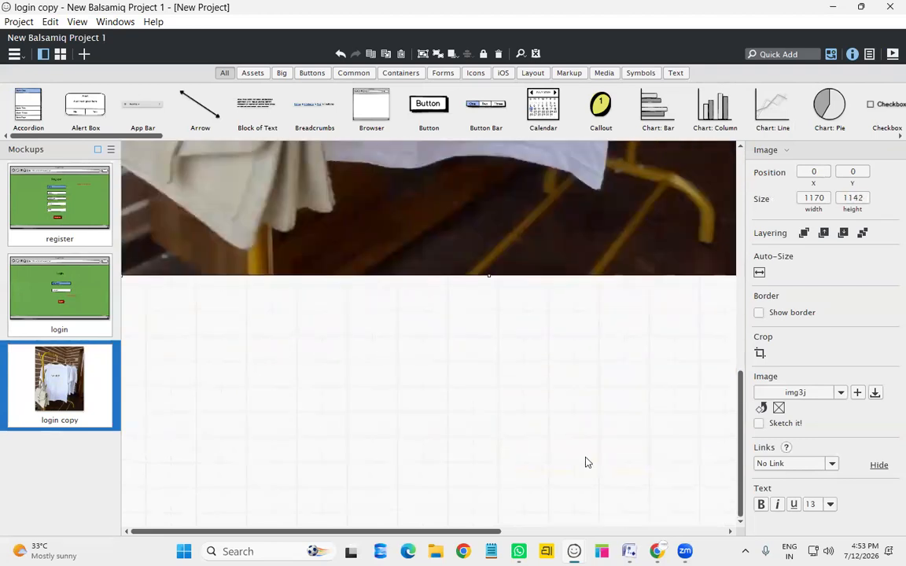
{"action": "scroll", "coordinate": [587, 461], "scroll_direction": "up", "scroll_amount": 2}
{"action": "left_click", "coordinate": [492, 350]}
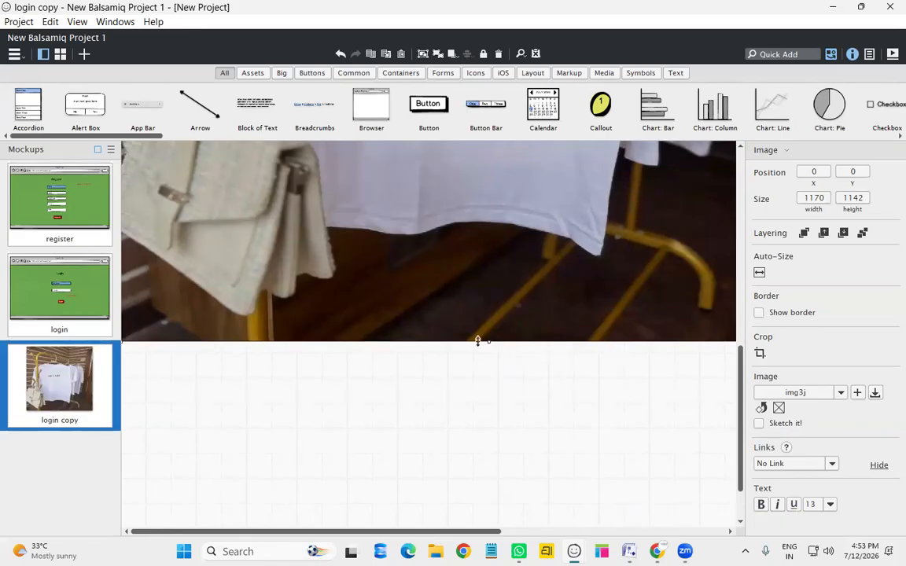
{"action": "left_click_drag", "start_coordinate": [510, 56], "coordinate": [531, 309]}
{"action": "scroll", "coordinate": [530, 308], "scroll_direction": "down", "scroll_amount": 1}
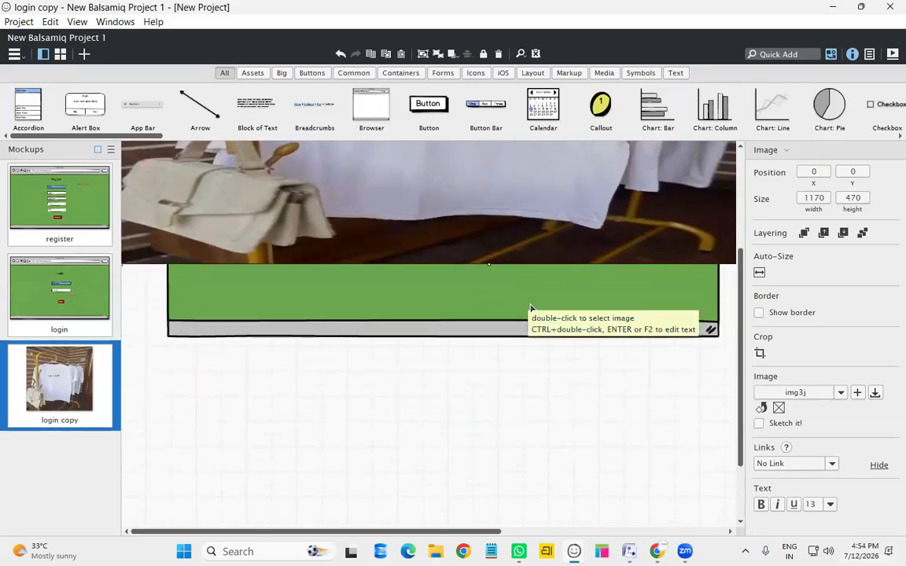
{"action": "scroll", "coordinate": [531, 308], "scroll_direction": "up", "scroll_amount": 2}
{"action": "left_click_drag", "start_coordinate": [408, 259], "coordinate": [547, 251]}
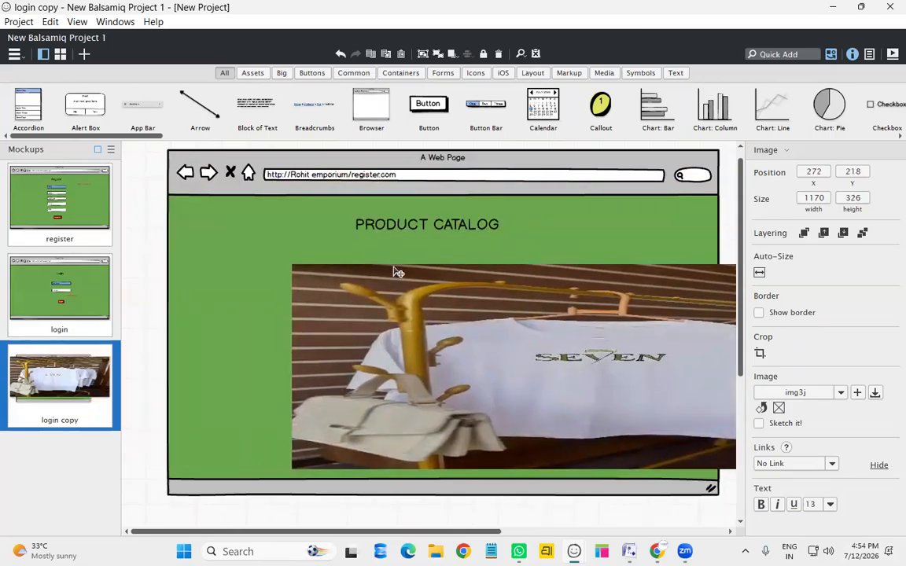
Resize the photo to about 232 x 156 and place it left, below the PRODUCT CATALOG title
{"action": "left_click_drag", "start_coordinate": [267, 332], "coordinate": [643, 330]}
{"action": "left_click_drag", "start_coordinate": [707, 320], "coordinate": [282, 311]}
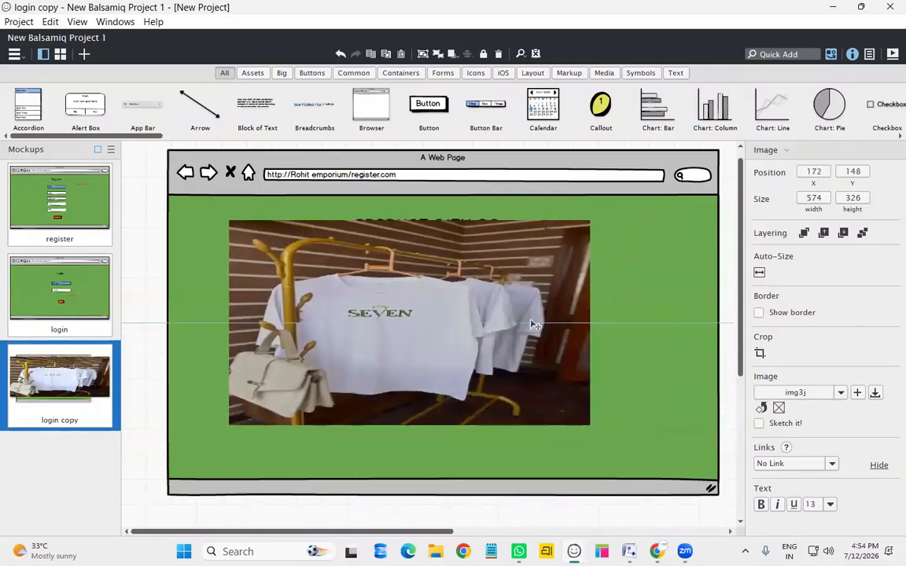
{"action": "left_click_drag", "start_coordinate": [580, 322], "coordinate": [364, 322]}
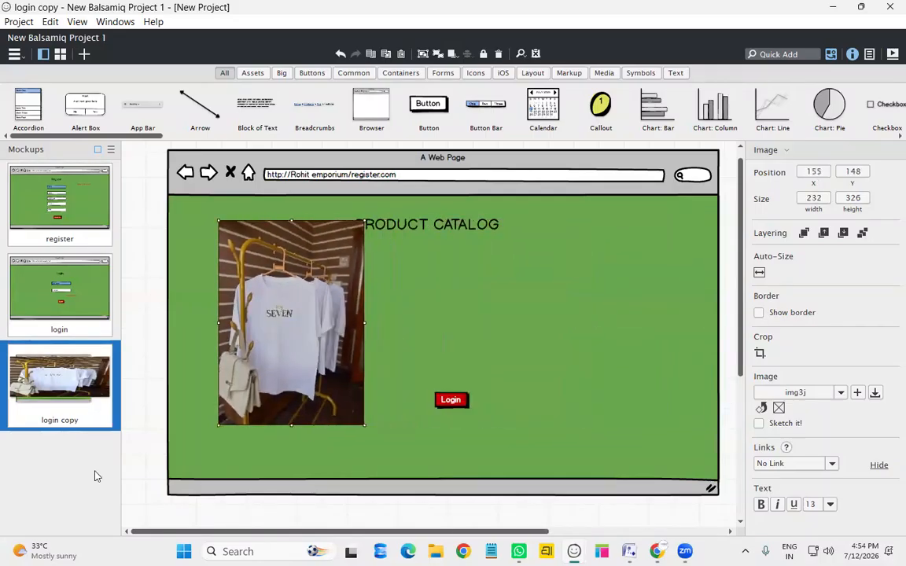
{"action": "left_click_drag", "start_coordinate": [291, 426], "coordinate": [307, 319]}
{"action": "left_click_drag", "start_coordinate": [303, 275], "coordinate": [284, 316]}
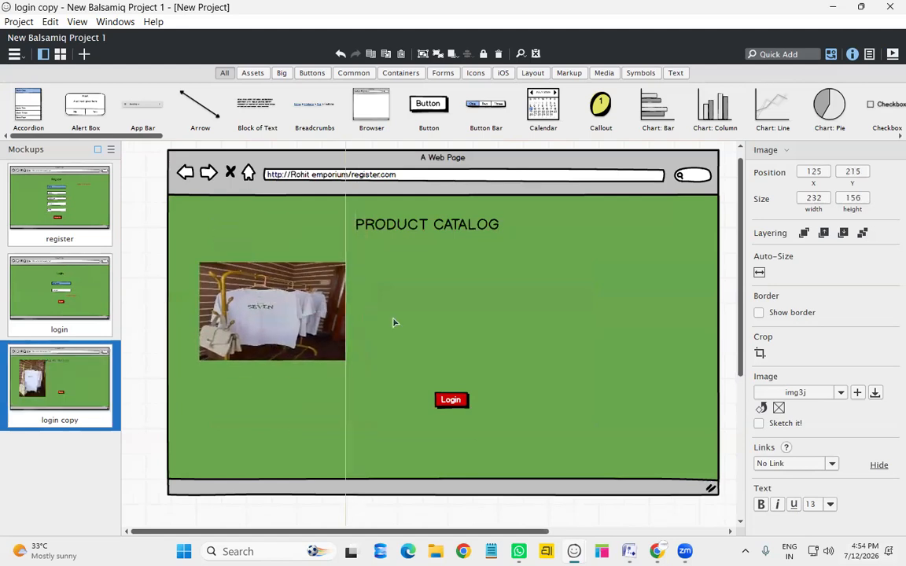
Add a second image placeholder beside the photo, sized about 150 x 140
{"action": "left_click", "coordinate": [431, 294]}
{"action": "left_click", "coordinate": [792, 54]}
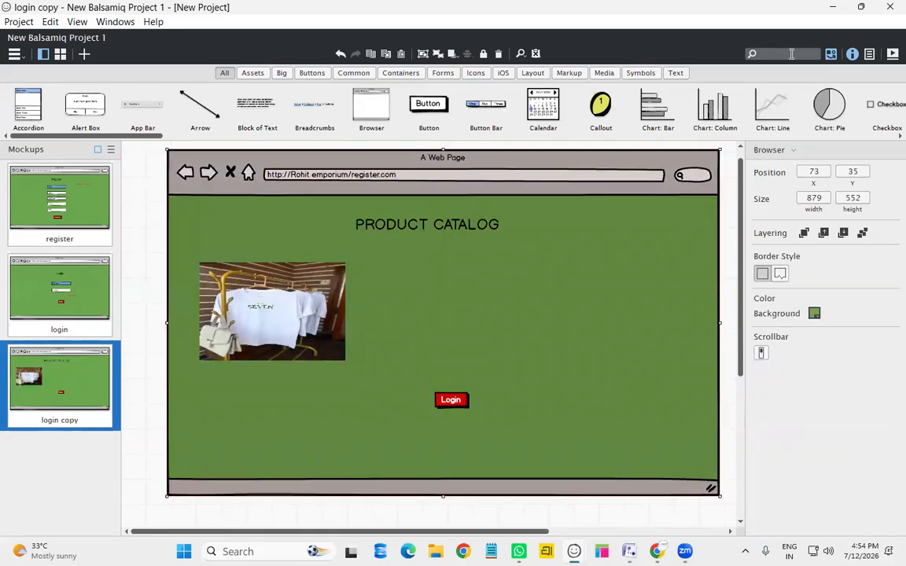
{"action": "type", "text": "im"}
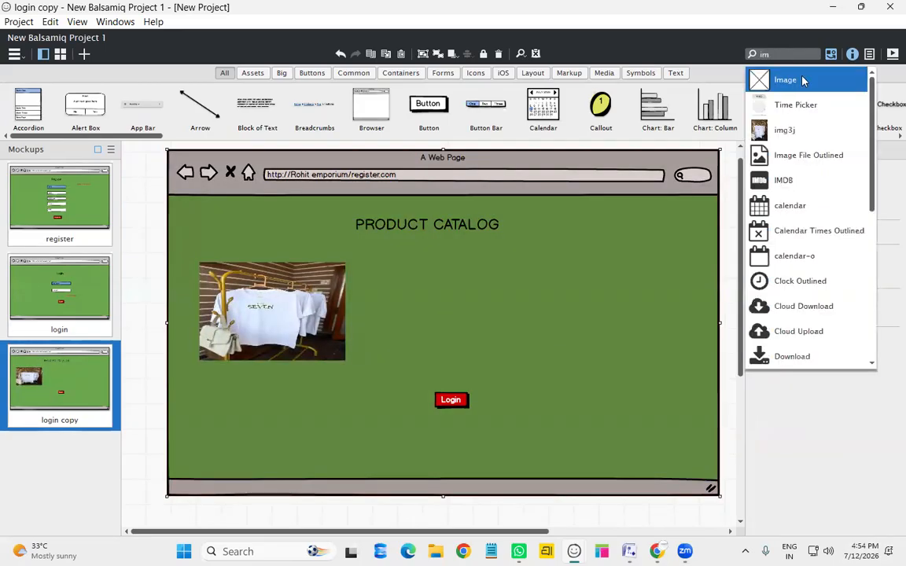
{"action": "key", "text": "Return"}
{"action": "left_click_drag", "start_coordinate": [193, 197], "coordinate": [447, 318]}
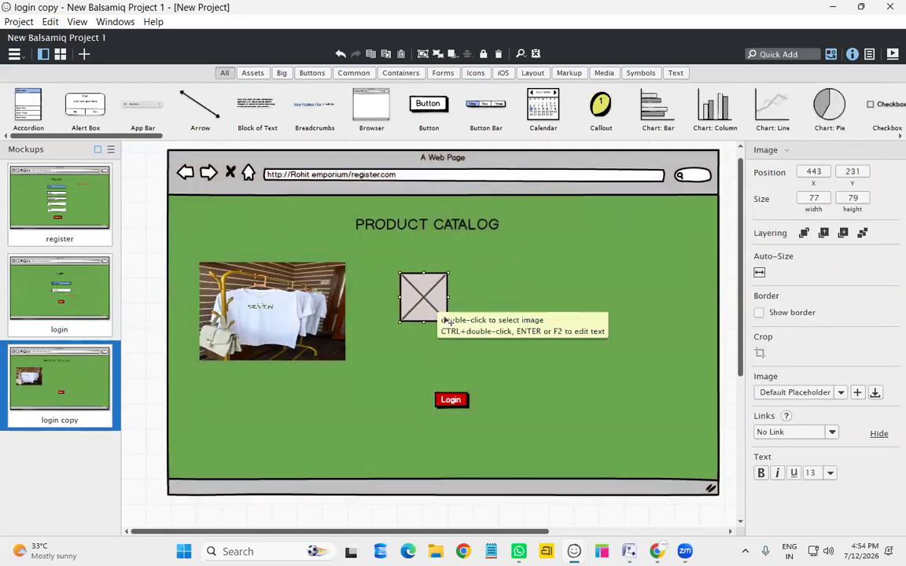
{"action": "left_click", "coordinate": [590, 289]}
{"action": "left_click", "coordinate": [440, 316]}
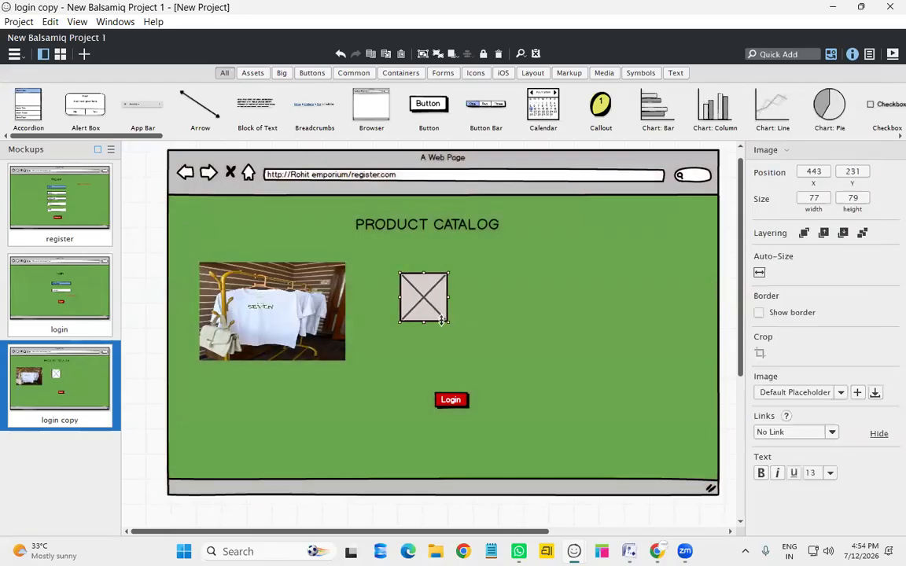
{"action": "left_click_drag", "start_coordinate": [447, 319], "coordinate": [489, 358]}
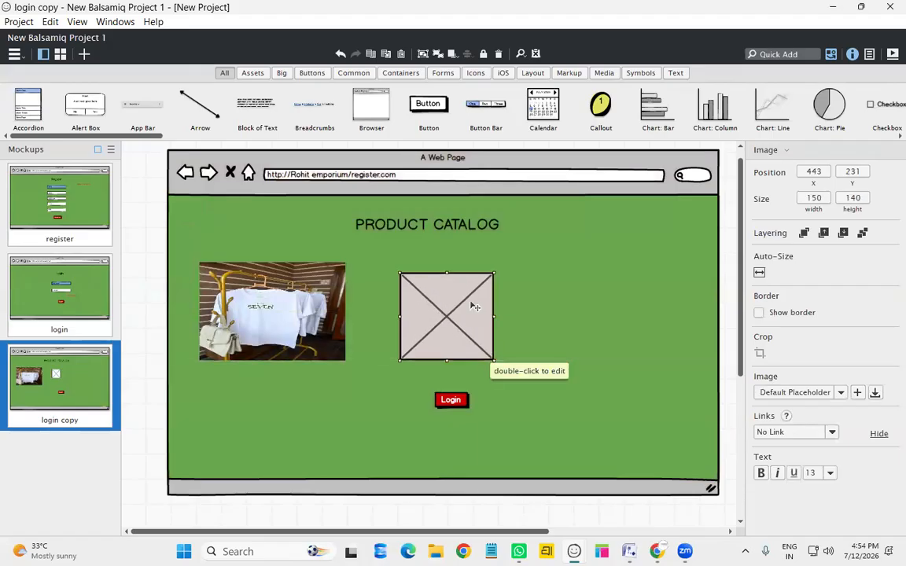
{"action": "left_click_drag", "start_coordinate": [475, 314], "coordinate": [474, 306]}
Move the Login button further down the catalog page
{"action": "left_click_drag", "start_coordinate": [456, 404], "coordinate": [447, 467]}
{"action": "left_click", "coordinate": [273, 271]}
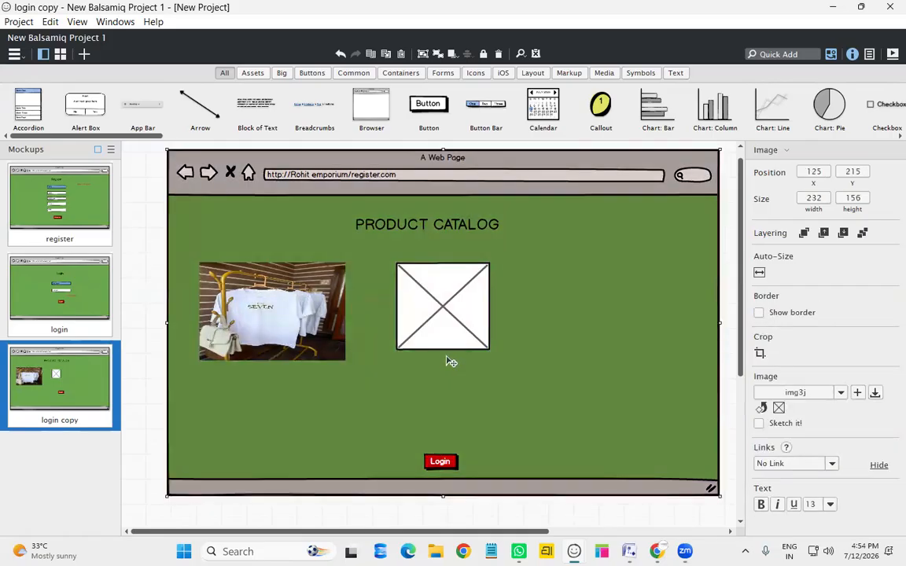
{"action": "left_click", "coordinate": [449, 363]}
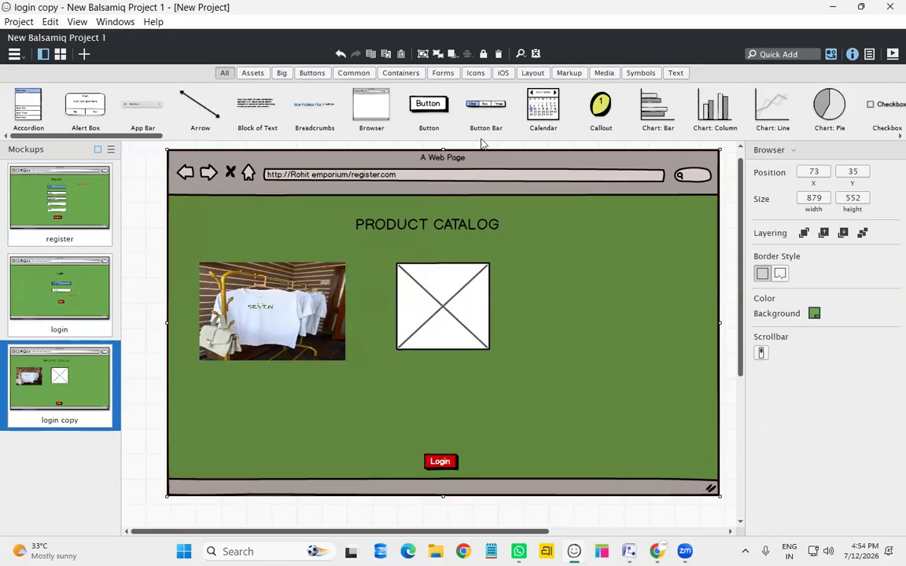
From the Text components, drop a number stepper with value 3 below the photo
{"action": "left_click", "coordinate": [675, 73]}
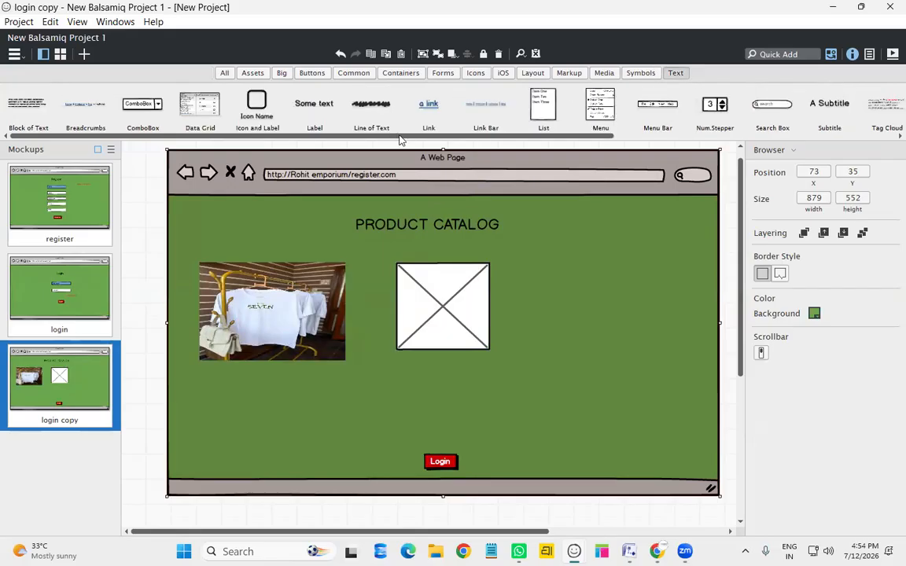
{"action": "left_click_drag", "start_coordinate": [574, 136], "coordinate": [237, 385]}
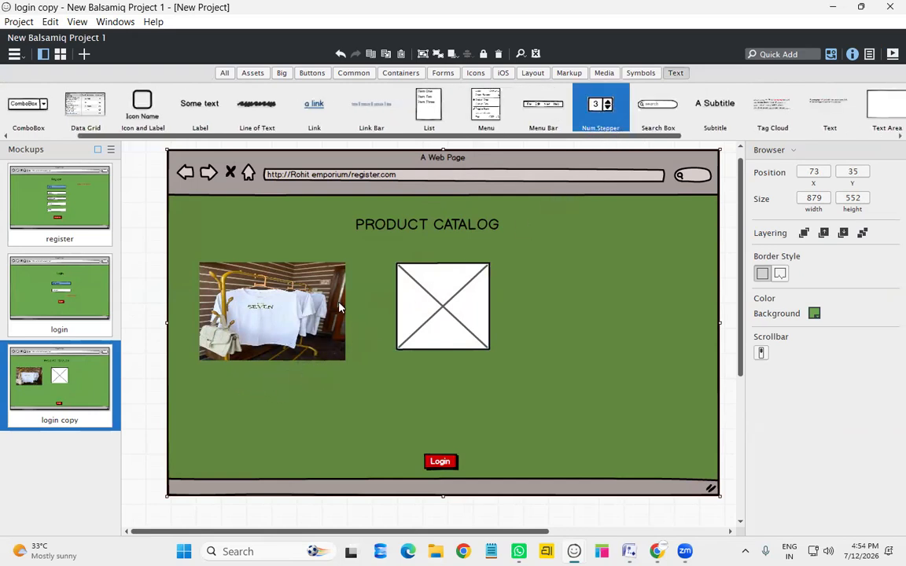
{"action": "left_click_drag", "start_coordinate": [314, 360], "coordinate": [316, 373]}
{"action": "key", "text": "Return"}
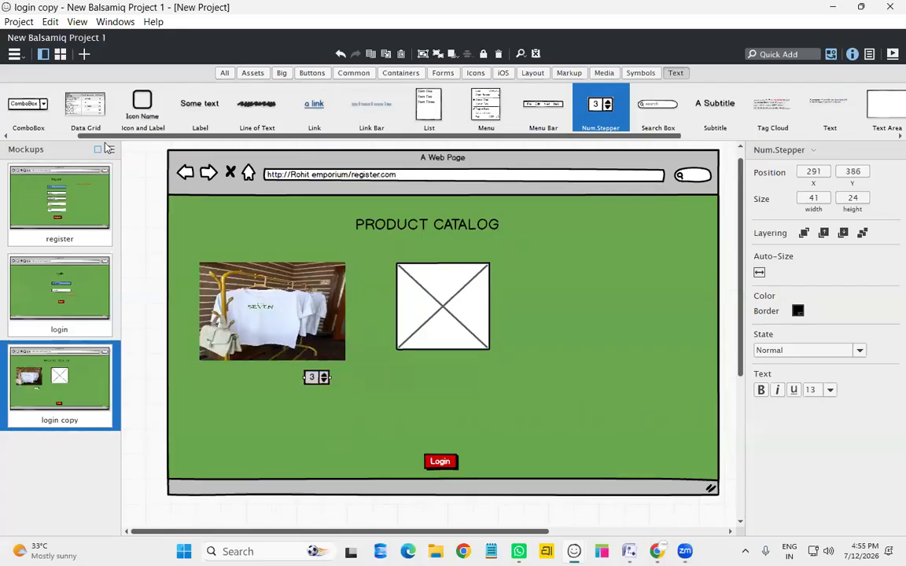
Add a 'Quantity' subtitle below the photo and align the stepper with it
{"action": "left_click_drag", "start_coordinate": [140, 137], "coordinate": [359, 157]}
{"action": "left_click_drag", "start_coordinate": [534, 110], "coordinate": [222, 379]}
{"action": "double_click", "coordinate": [222, 378]}
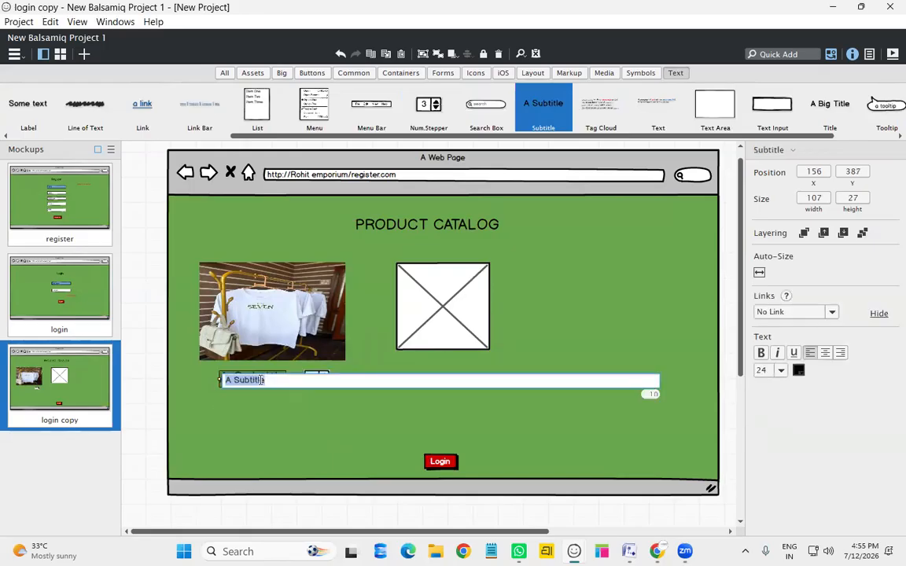
{"action": "type", "text": "Quantity"}
{"action": "key", "text": "Return"}
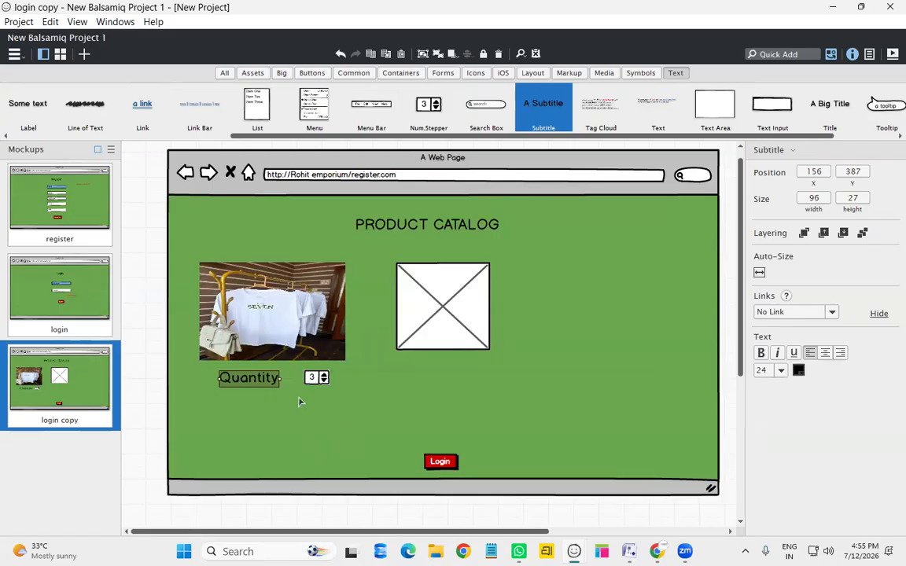
{"action": "left_click", "coordinate": [300, 419]}
{"action": "left_click", "coordinate": [316, 379]}
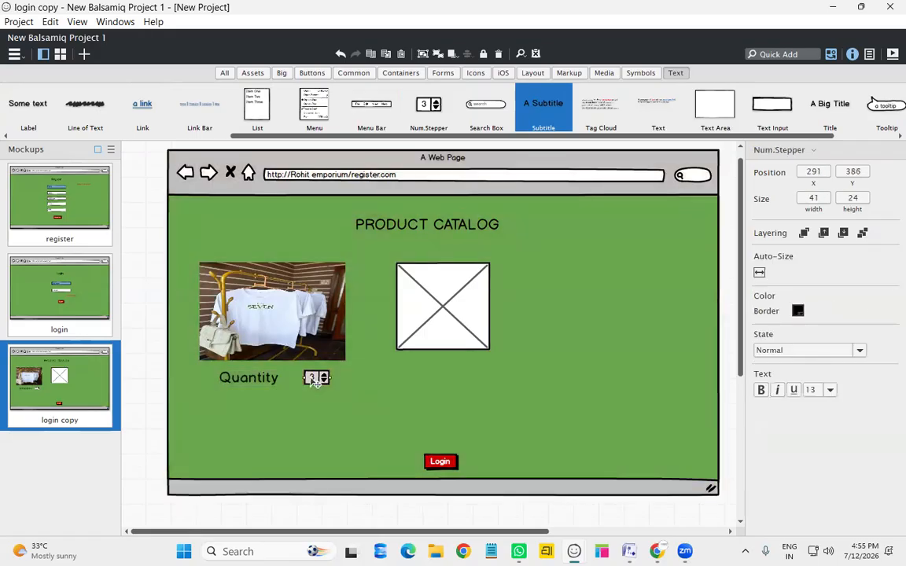
{"action": "left_click_drag", "start_coordinate": [315, 379], "coordinate": [315, 380]}
{"action": "left_click", "coordinate": [460, 384]}
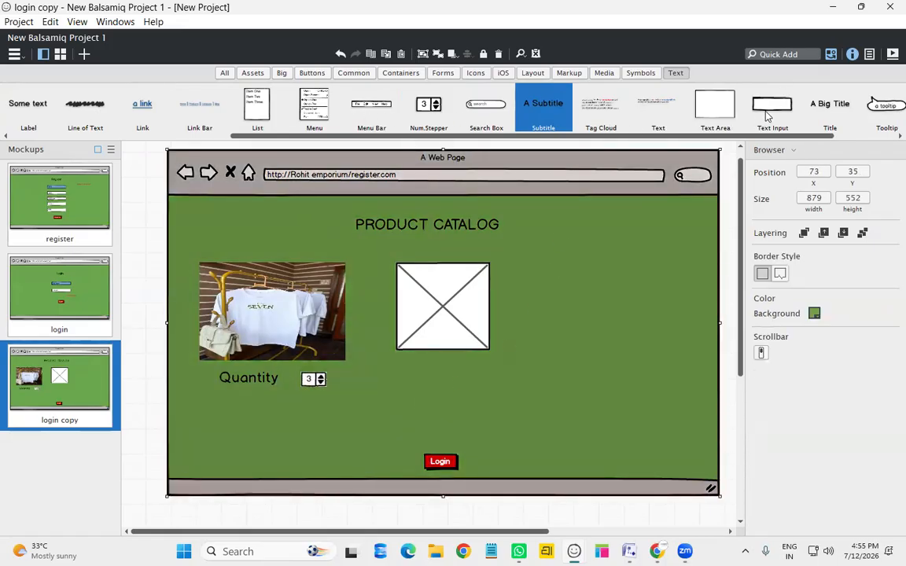
Add a sizes dropdown listing S, M, L, XL, XXL under the Quantity label
{"action": "left_click_drag", "start_coordinate": [616, 136], "coordinate": [333, 151]}
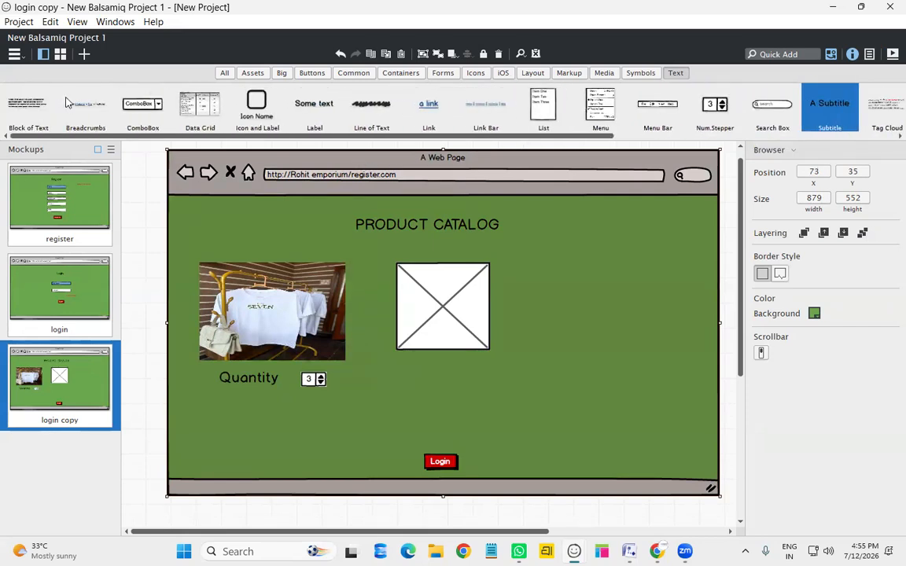
{"action": "left_click_drag", "start_coordinate": [140, 100], "coordinate": [234, 405]}
{"action": "double_click", "coordinate": [290, 412]}
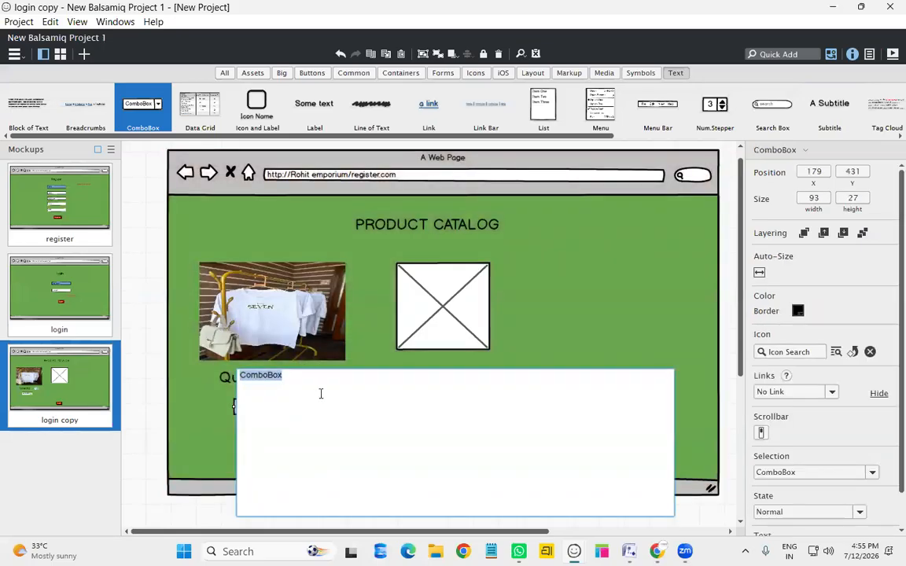
{"action": "type", "text": "sizes"}
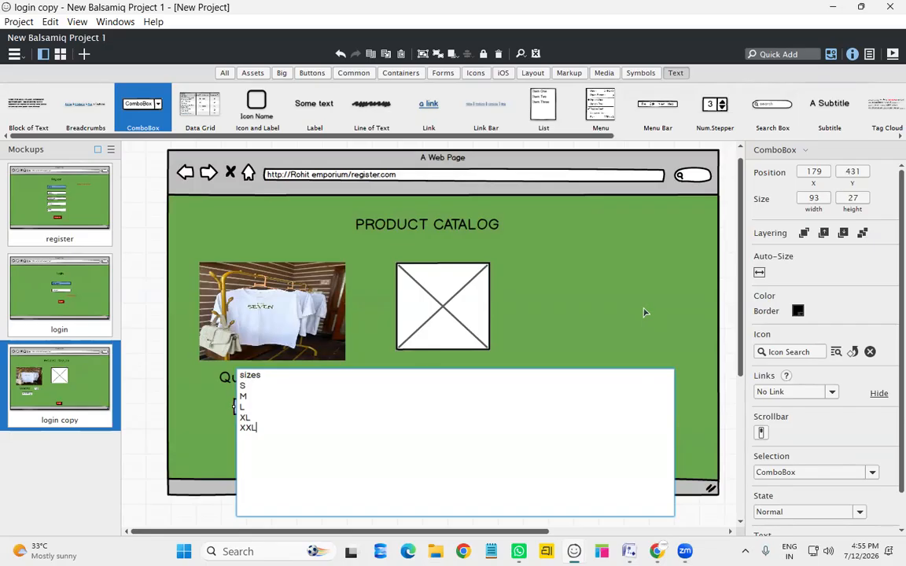
{"action": "left_click", "coordinate": [544, 358]}
{"action": "left_click_drag", "start_coordinate": [254, 411], "coordinate": [250, 397]}
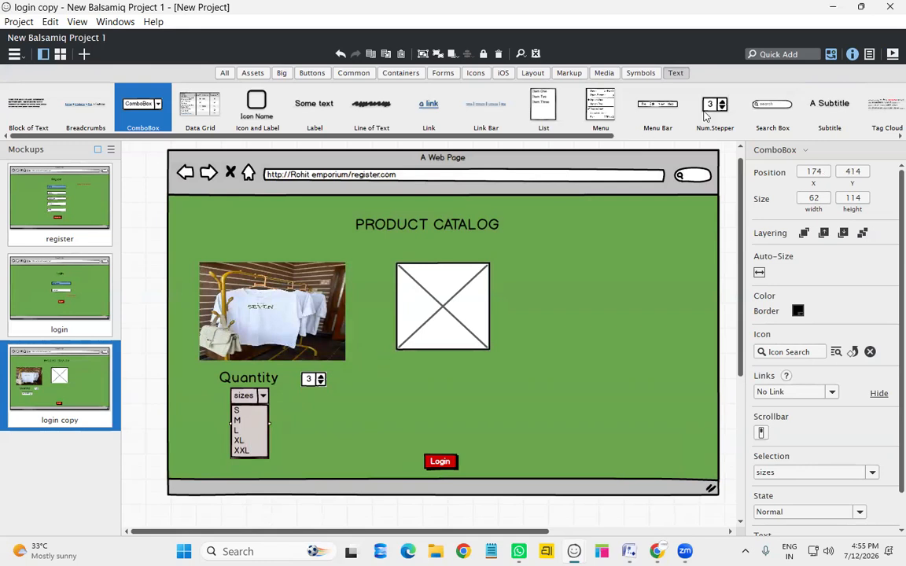
Add a checkbox labelled 'SELECT' beside the sizes list
{"action": "left_click_drag", "start_coordinate": [636, 137], "coordinate": [635, 100]}
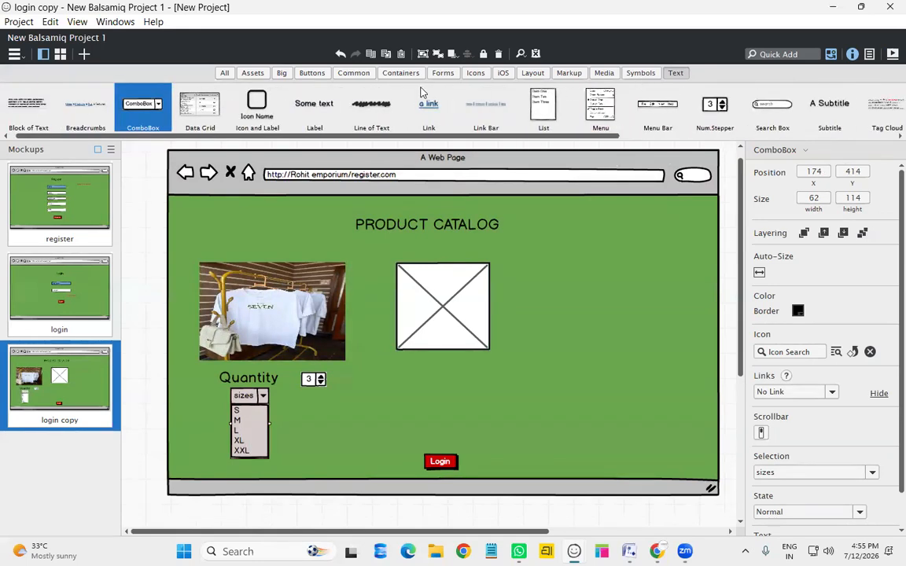
{"action": "left_click", "coordinate": [312, 72]}
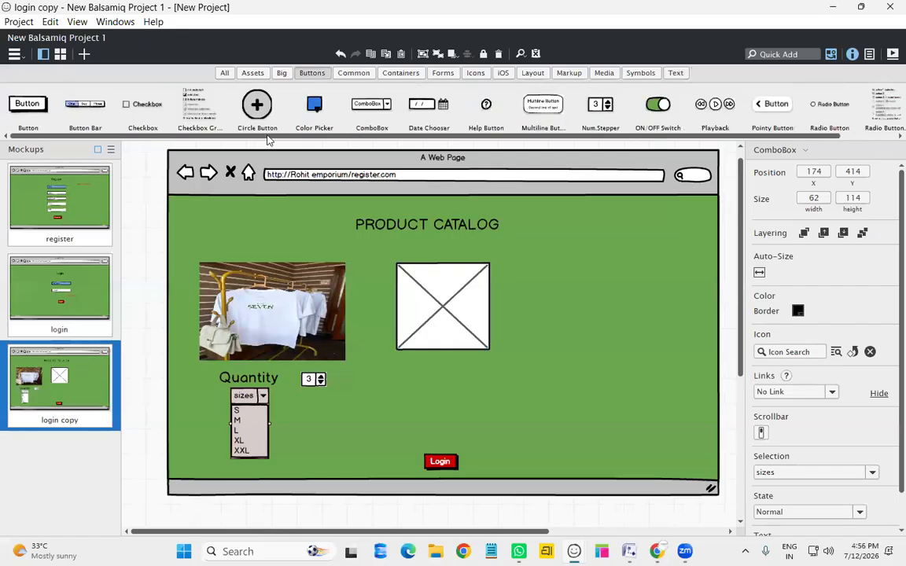
{"action": "left_click_drag", "start_coordinate": [448, 137], "coordinate": [324, 127]}
{"action": "left_click_drag", "start_coordinate": [135, 106], "coordinate": [288, 409]}
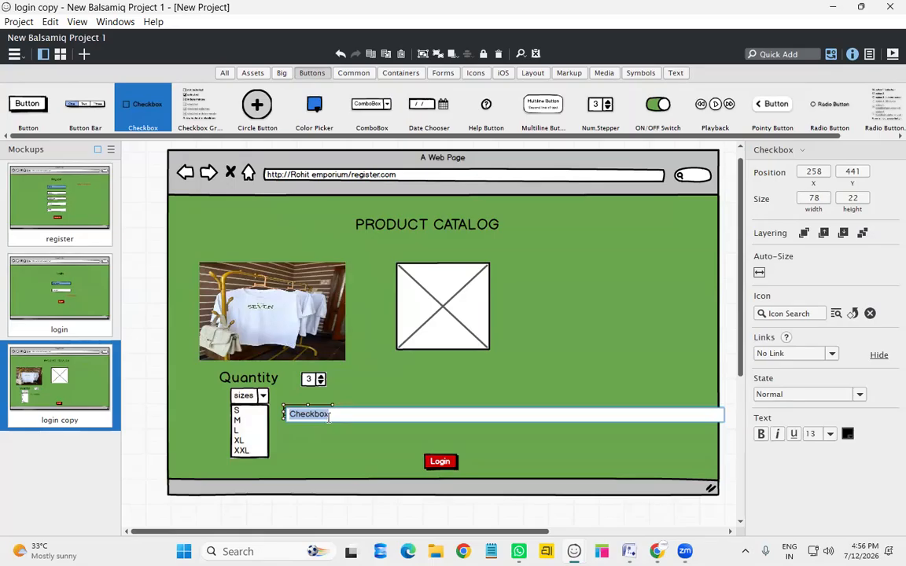
{"action": "type", "text": "SE"}
{"action": "key", "text": "Return"}
{"action": "left_click", "coordinate": [308, 428]}
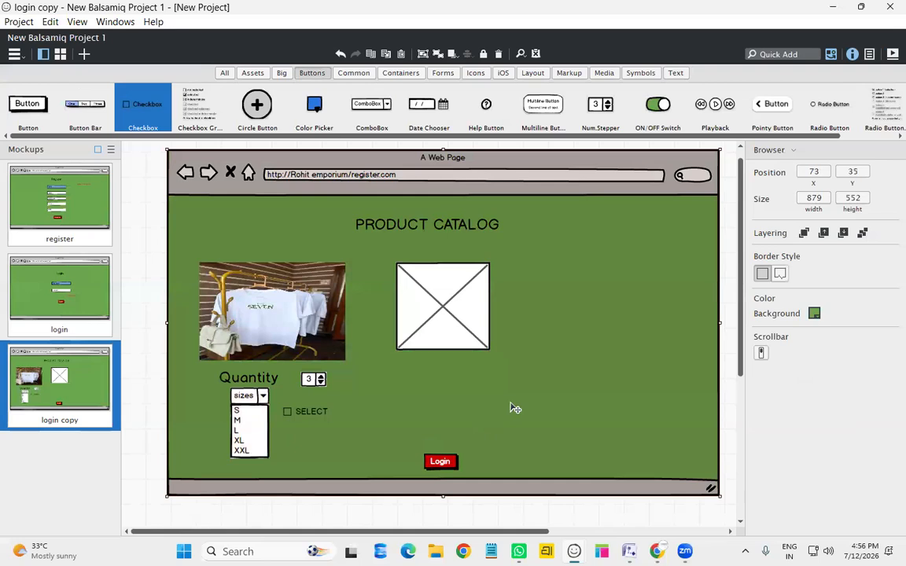
Rename the Quantity label to 'Shirts' and move it right under the photo
{"action": "double_click", "coordinate": [271, 387]}
{"action": "type", "text": "Shirts"}
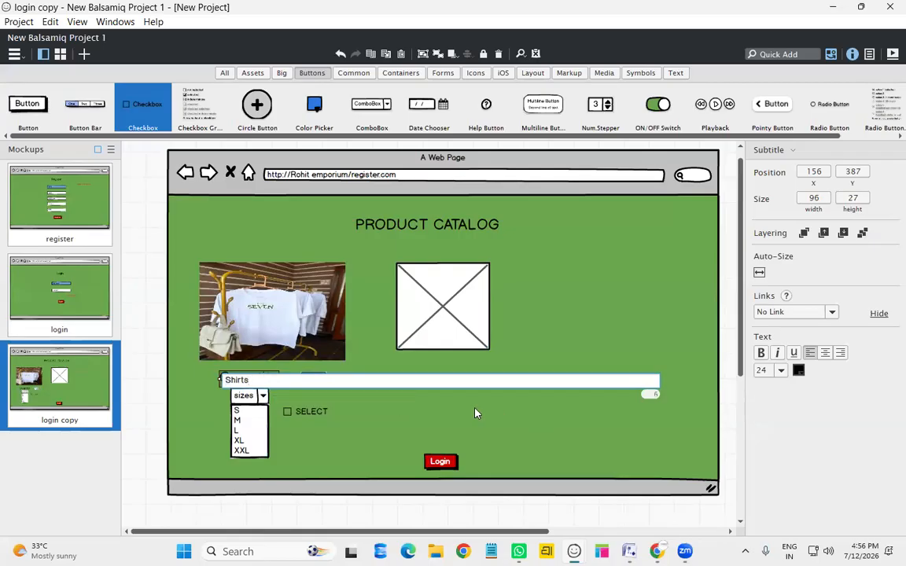
{"action": "key", "text": "Return"}
{"action": "left_click_drag", "start_coordinate": [257, 380], "coordinate": [291, 374]}
{"action": "left_click", "coordinate": [535, 415]}
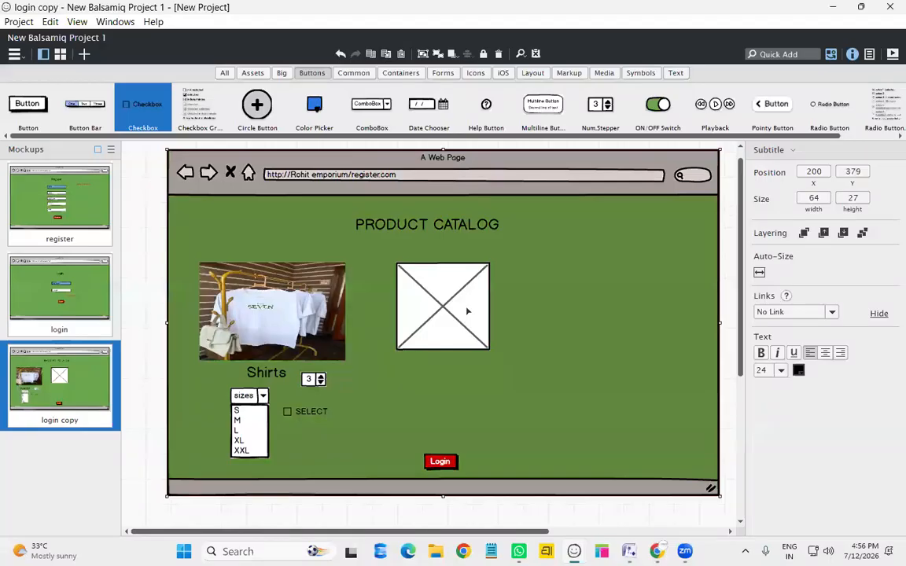
Copy the Shirts label under the placeholder and rename it 'Pants'
{"action": "left_click", "coordinate": [468, 311]}
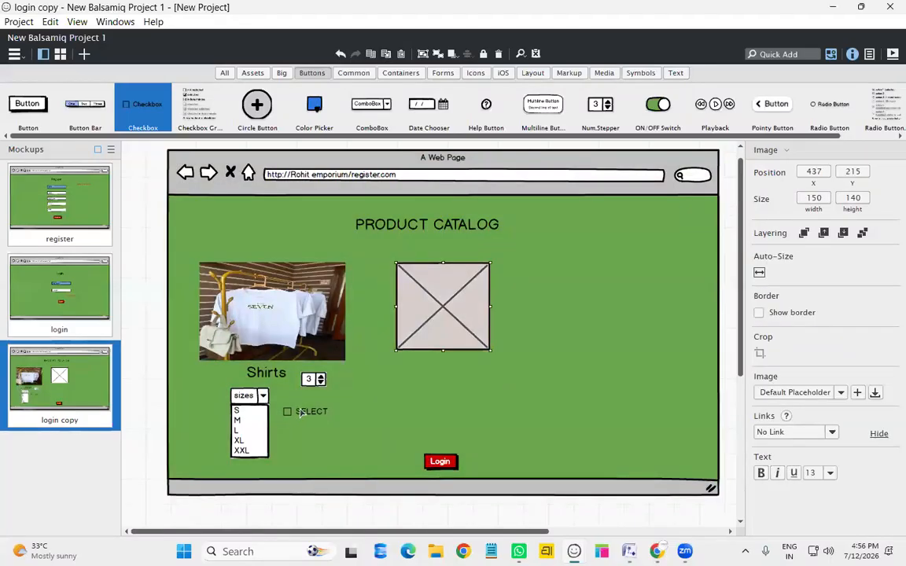
{"action": "left_click", "coordinate": [276, 376]}
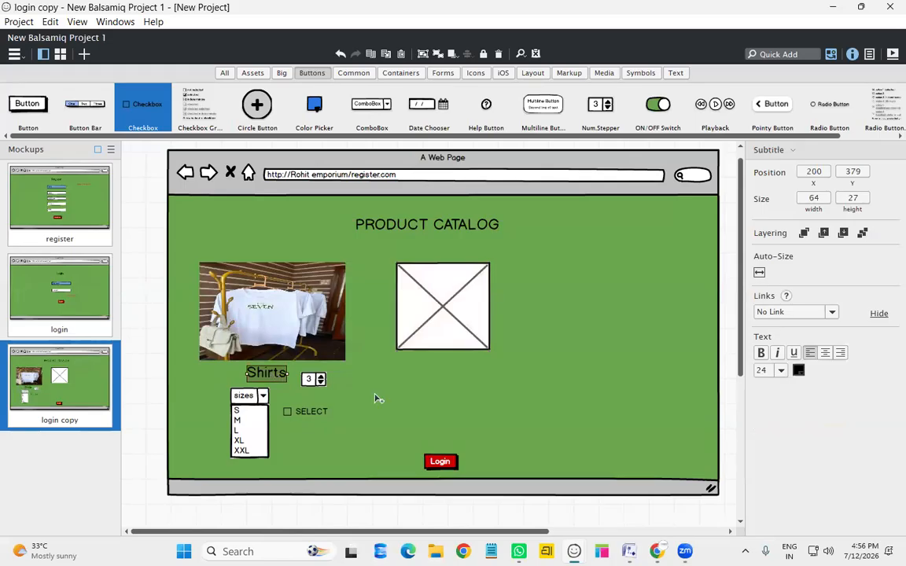
{"action": "left_click_drag", "start_coordinate": [267, 383], "coordinate": [443, 374]}
{"action": "double_click", "coordinate": [442, 375]}
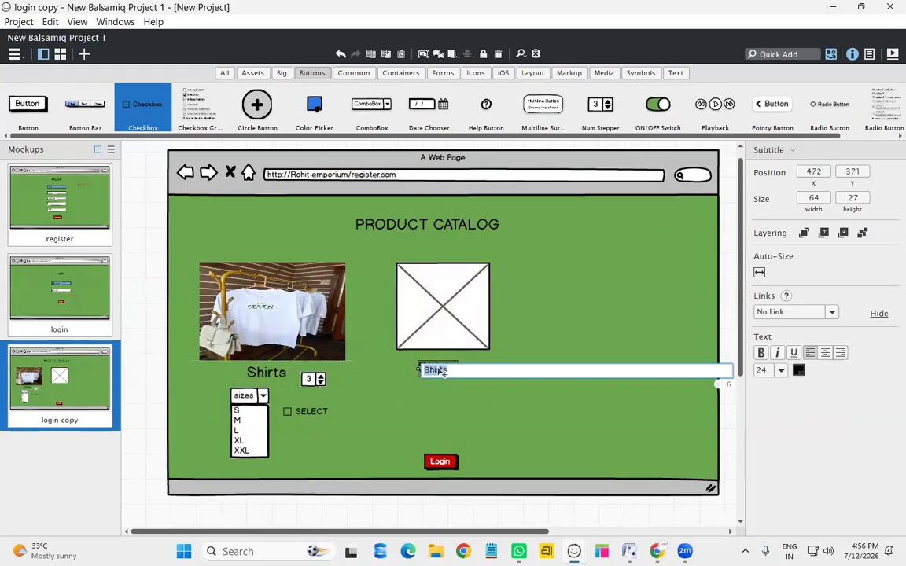
{"action": "type", "text": "Pants"}
{"action": "key", "text": "Return"}
Duplicate the stepper, sizes list and SELECT checkbox for Pants; move Login to the lower right
{"action": "left_click", "coordinate": [319, 383]}
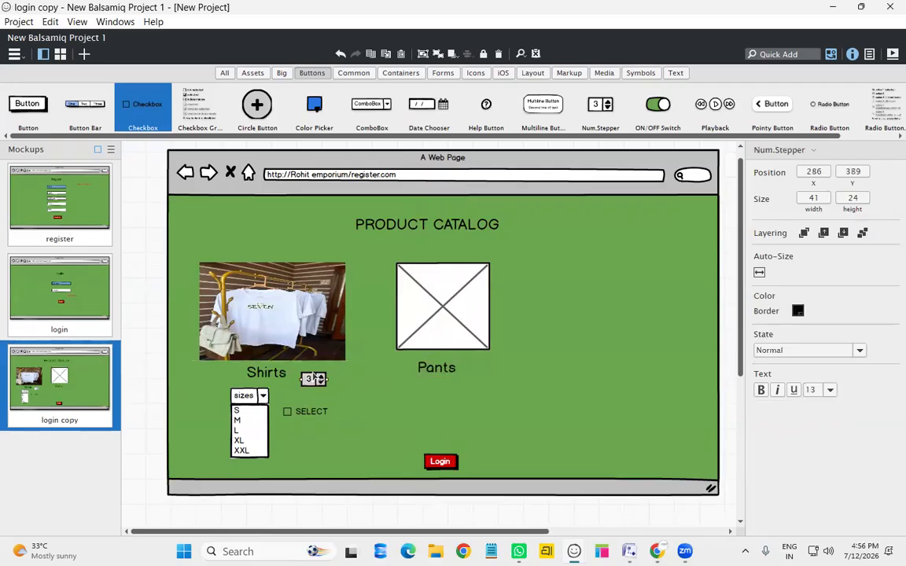
{"action": "key", "text": "ctrl+d"}
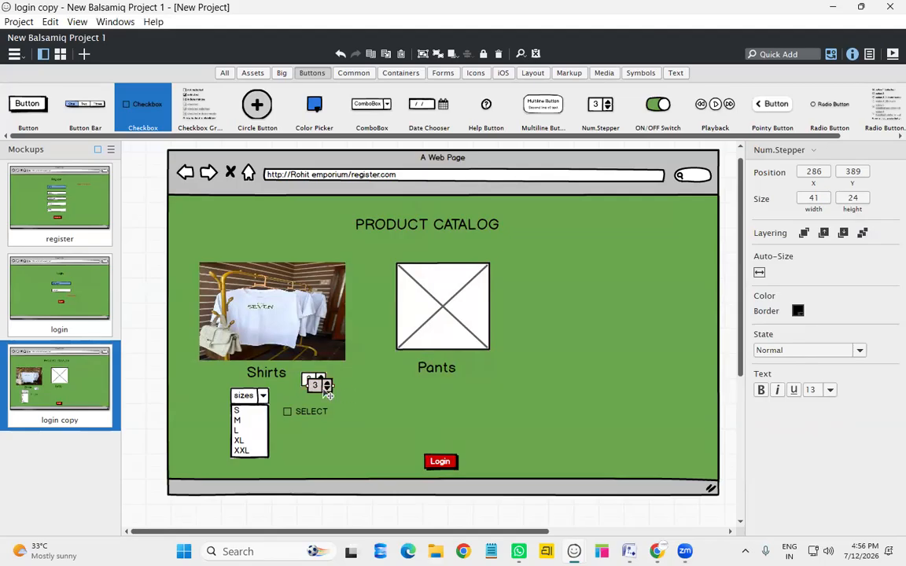
{"action": "left_click_drag", "start_coordinate": [321, 388], "coordinate": [482, 379]}
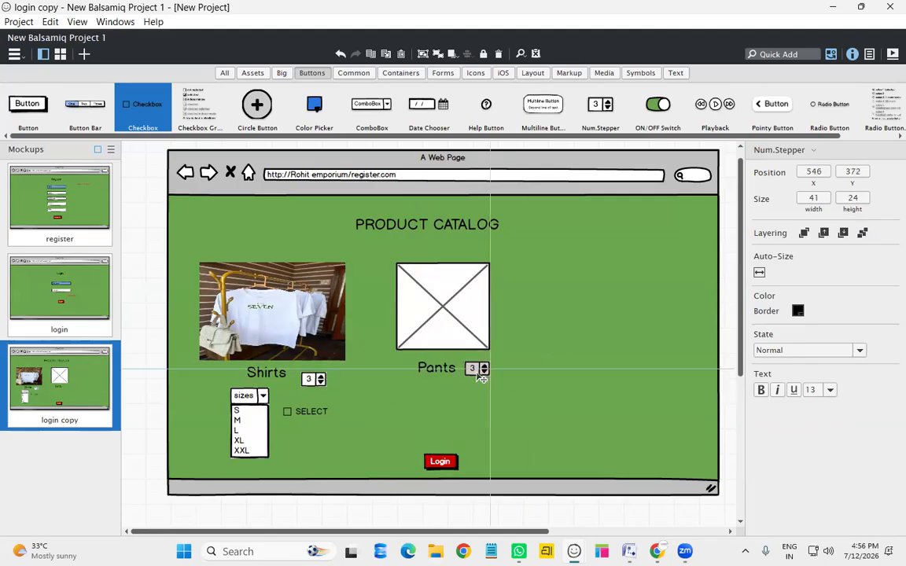
{"action": "left_click", "coordinate": [248, 418]}
{"action": "key", "text": "ctrl+d"}
{"action": "left_click_drag", "start_coordinate": [249, 418], "coordinate": [435, 408]}
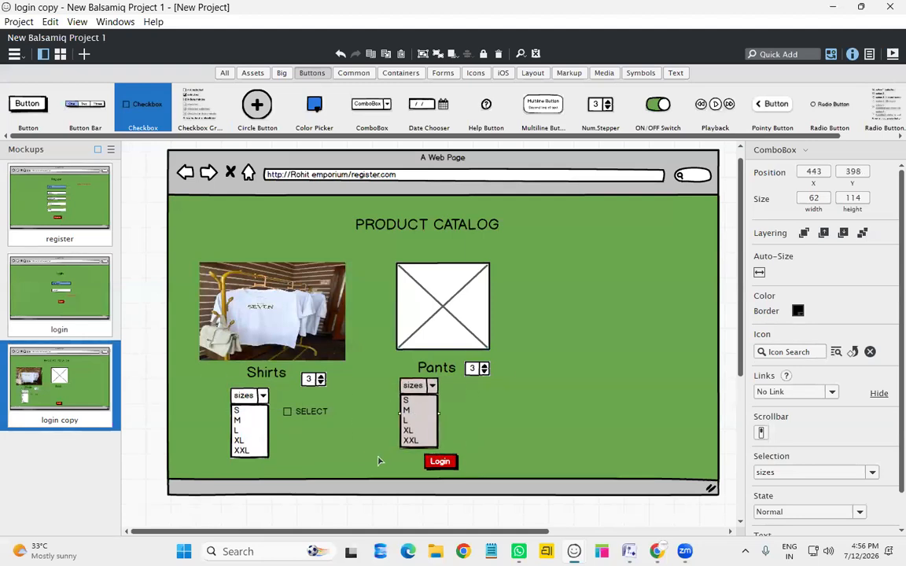
{"action": "left_click", "coordinate": [306, 412]}
{"action": "key", "text": "ctrl+d"}
{"action": "left_click_drag", "start_coordinate": [314, 424], "coordinate": [472, 399]}
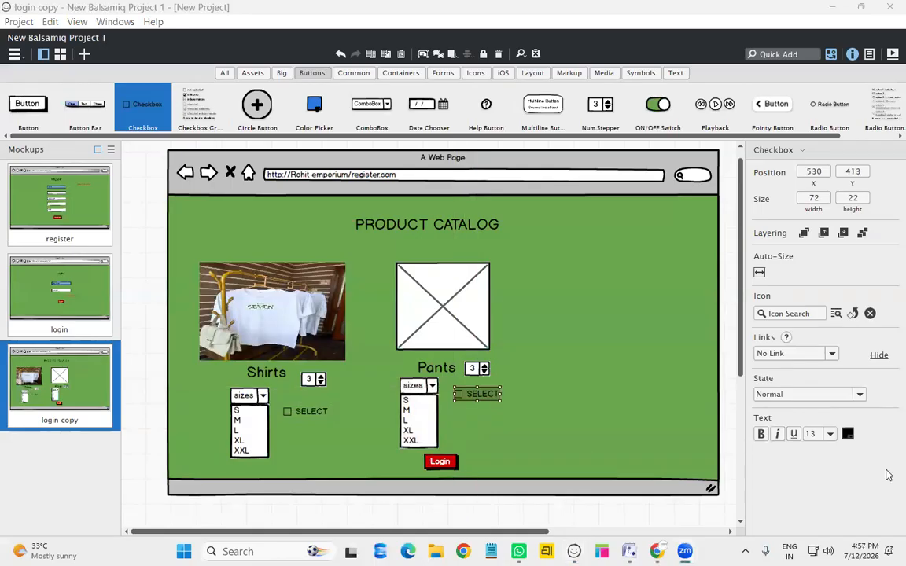
{"action": "left_click", "coordinate": [456, 453]}
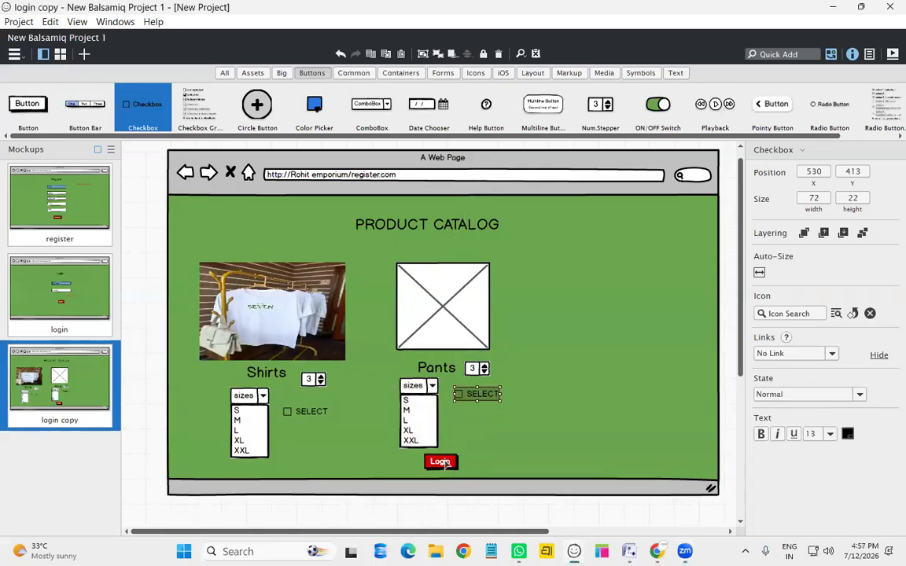
{"action": "left_click_drag", "start_coordinate": [461, 467], "coordinate": [644, 468]}
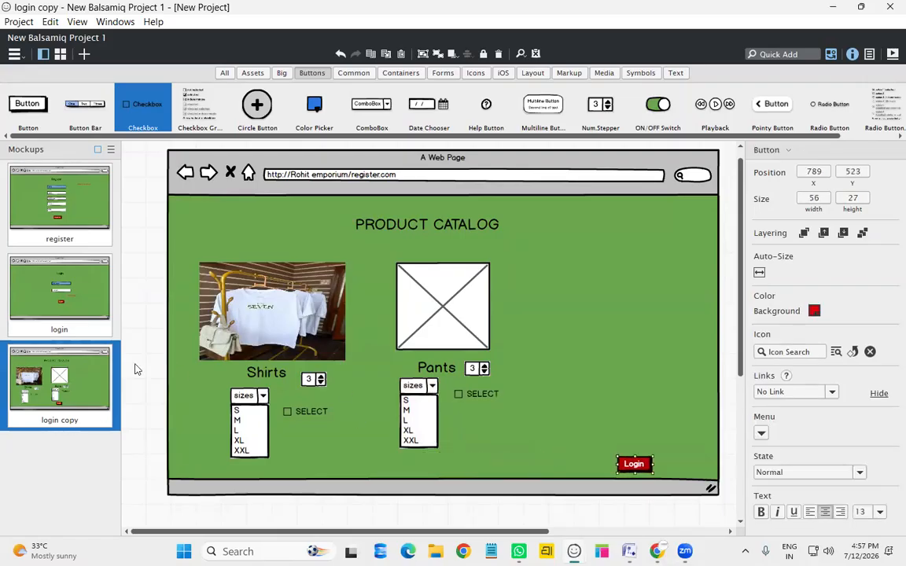
Copy the image placeholder and Pants label into a new right-hand column labelled Shoes
{"action": "left_click", "coordinate": [490, 328]}
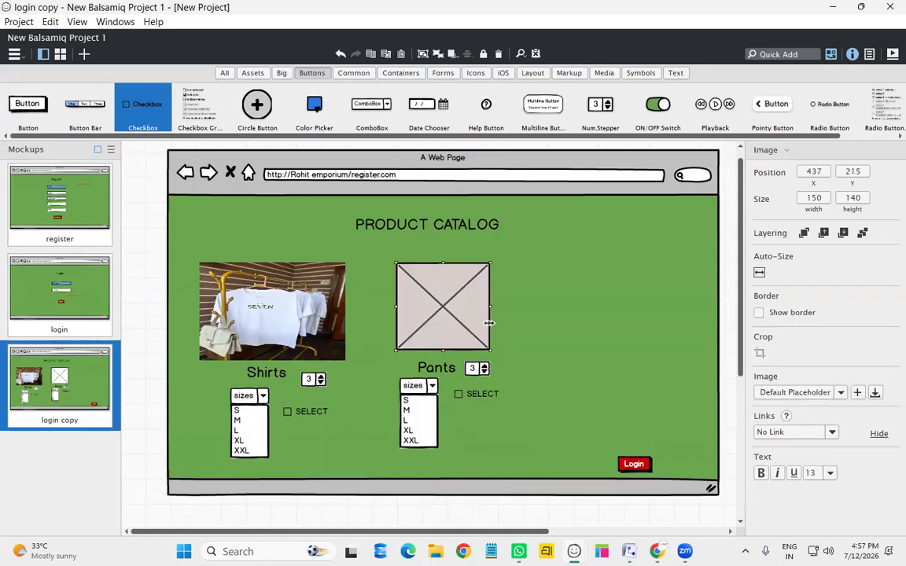
{"action": "left_click_drag", "start_coordinate": [467, 317], "coordinate": [602, 308]}
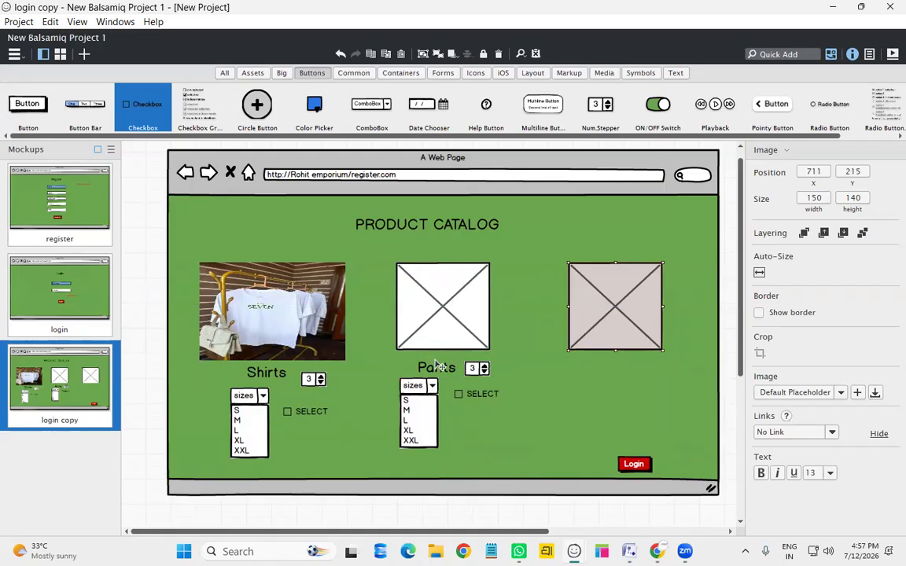
{"action": "left_click", "coordinate": [438, 366]}
{"action": "left_click", "coordinate": [437, 367]}
{"action": "left_click_drag", "start_coordinate": [448, 377], "coordinate": [620, 376]}
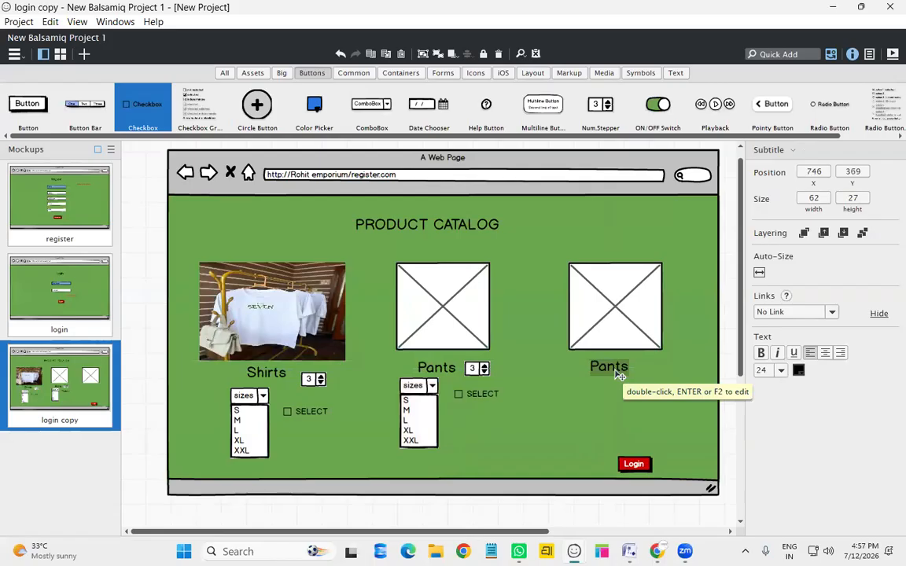
{"action": "double_click", "coordinate": [619, 376]}
{"action": "type", "text": "SH"}
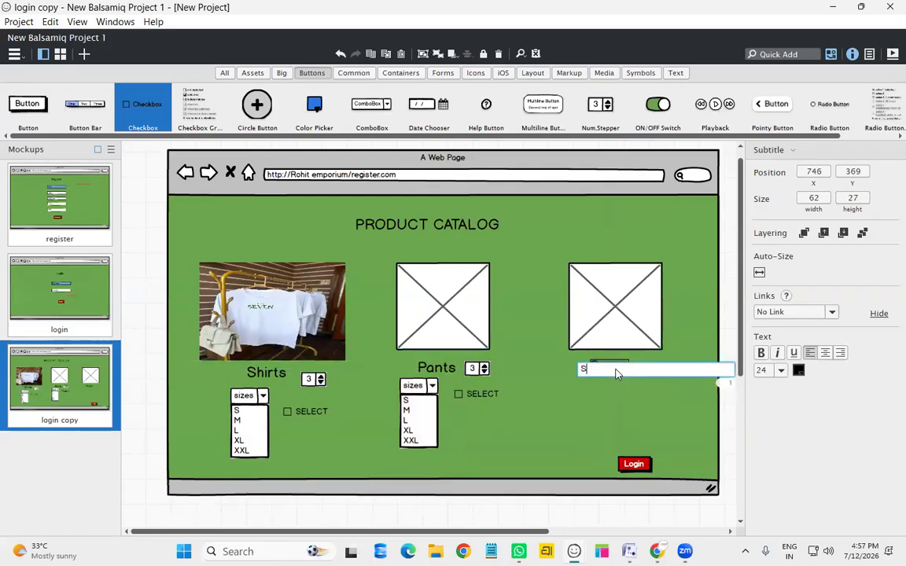
{"action": "key", "text": "Return"}
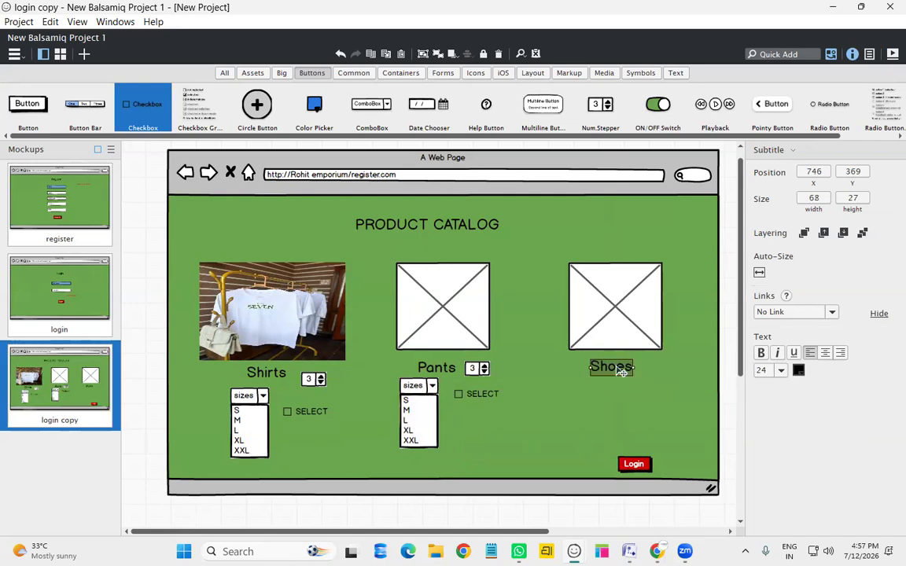
Copy the quantity stepper beside Shoes and align the sizes lists, steppers and SELECT checkbox
{"action": "left_click", "coordinate": [487, 371]}
{"action": "left_click_drag", "start_coordinate": [488, 371], "coordinate": [663, 369]}
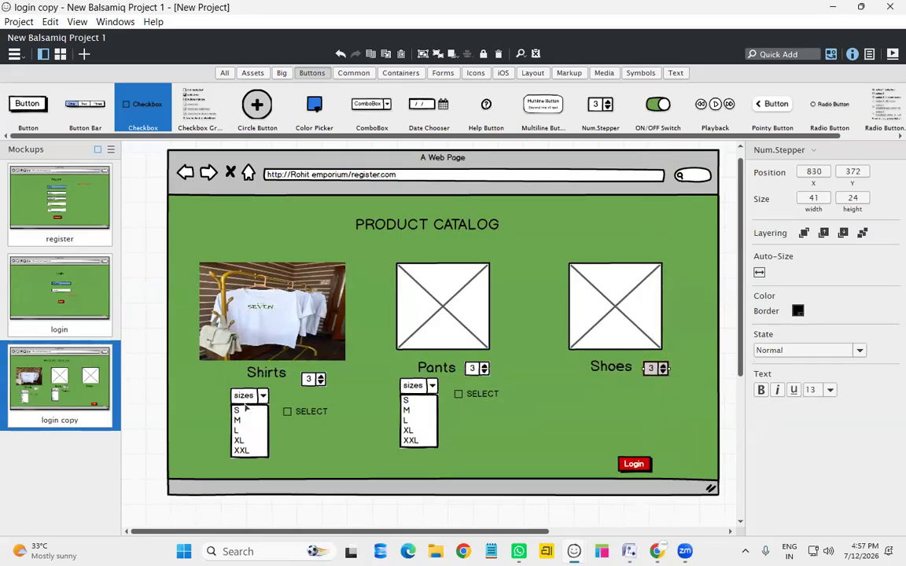
{"action": "left_click_drag", "start_coordinate": [246, 409], "coordinate": [236, 403]}
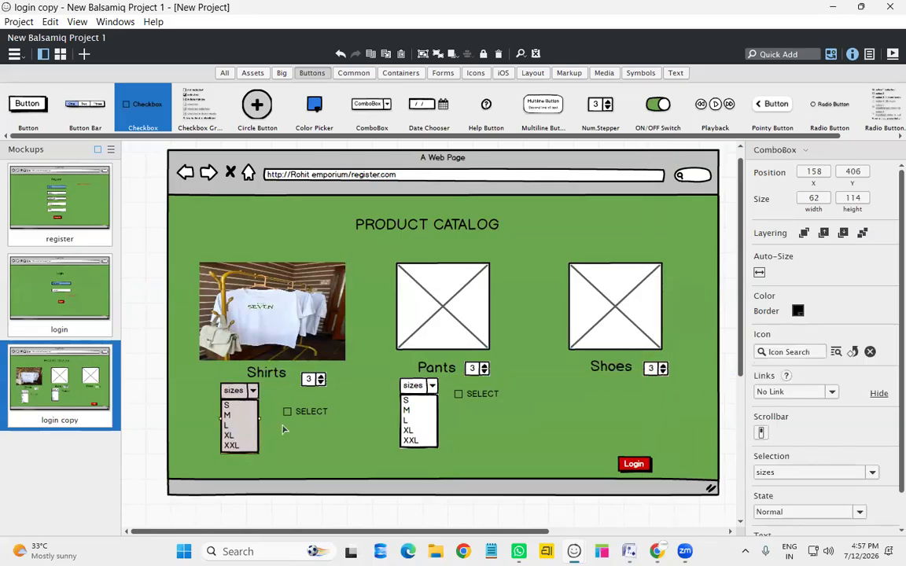
{"action": "left_click_drag", "start_coordinate": [419, 400], "coordinate": [424, 405]}
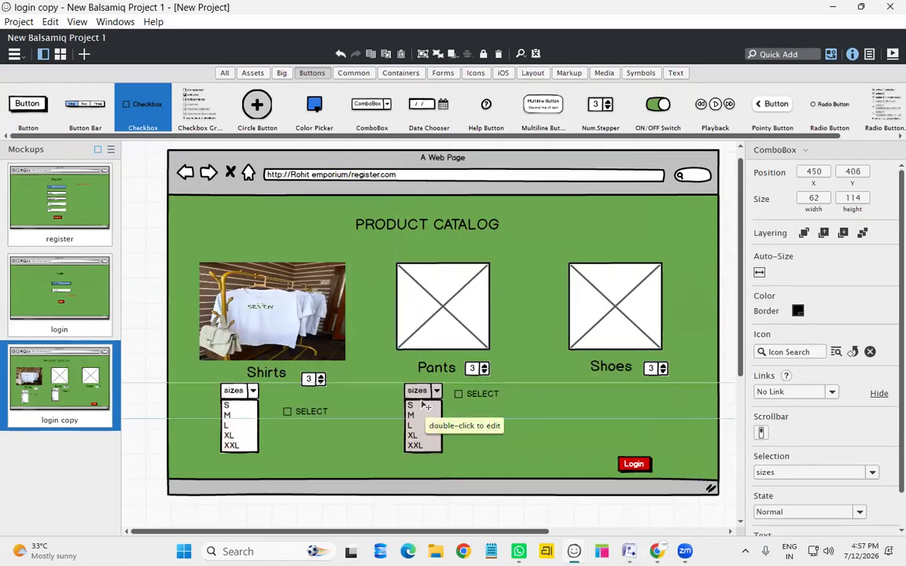
{"action": "left_click", "coordinate": [393, 433]}
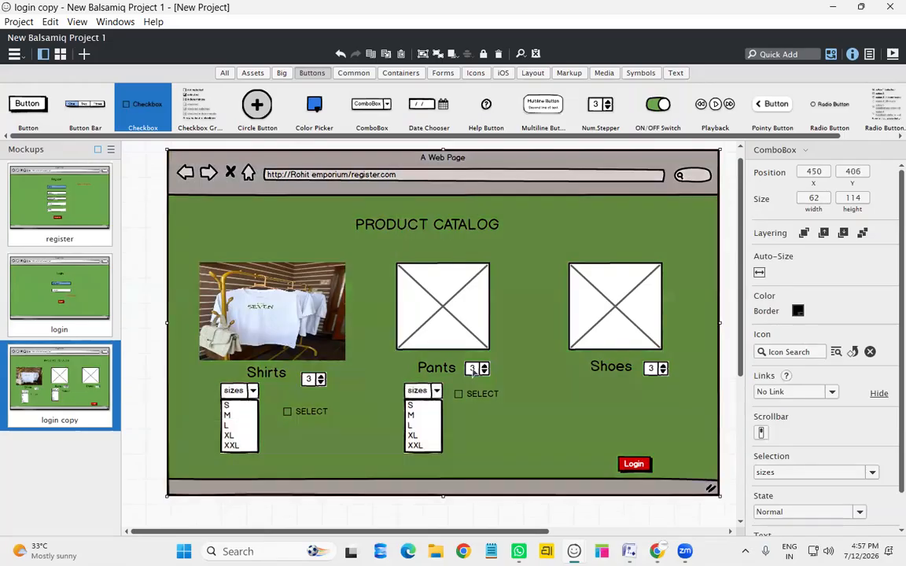
{"action": "left_click_drag", "start_coordinate": [483, 379], "coordinate": [482, 382]}
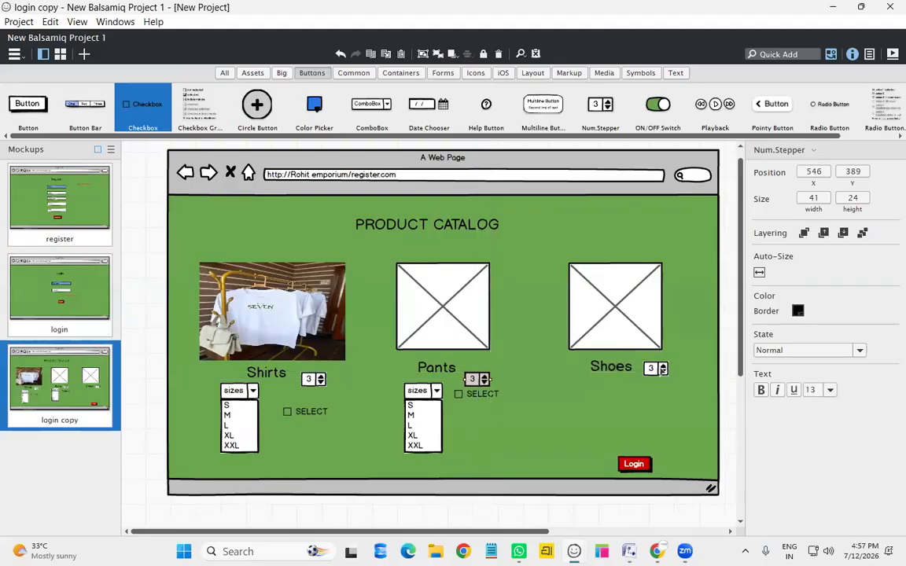
{"action": "left_click_drag", "start_coordinate": [665, 374], "coordinate": [664, 384]}
{"action": "left_click_drag", "start_coordinate": [477, 398], "coordinate": [674, 419]}
Copy the Pants sizes list under Shoes and replace S–XXL with 32, 33, 42, 34
{"action": "left_click_drag", "start_coordinate": [409, 418], "coordinate": [580, 388]}
{"action": "double_click", "coordinate": [605, 412]}
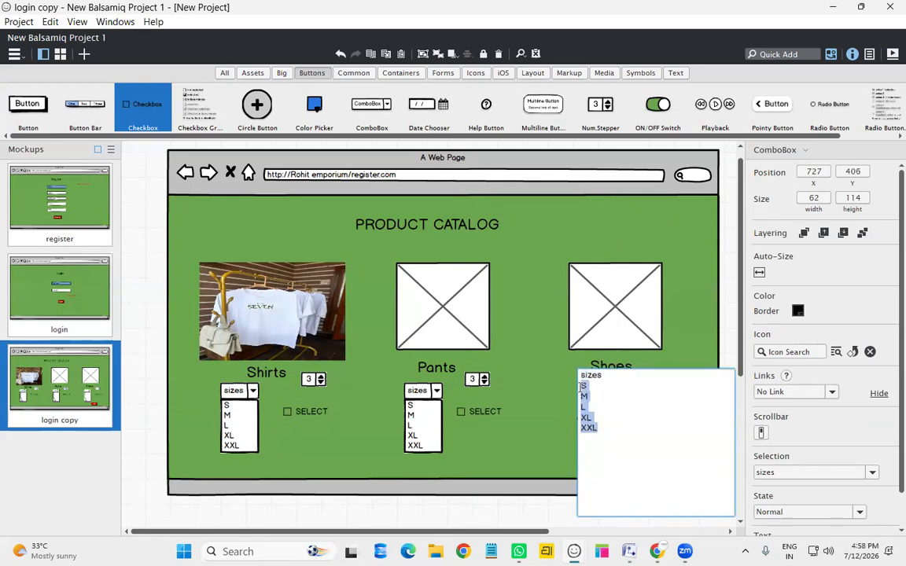
{"action": "key", "text": "BackSpace"}
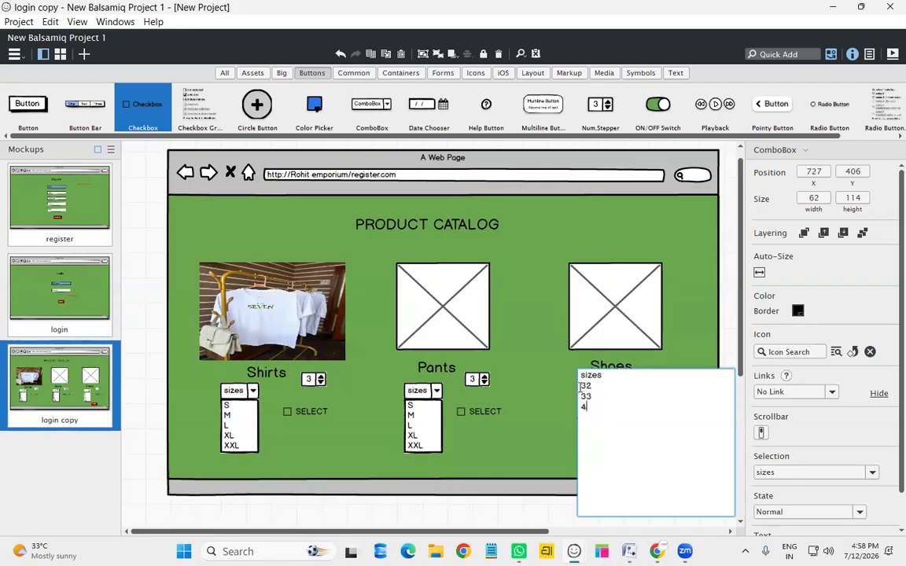
{"action": "key", "text": "Return"}
{"action": "key", "text": "ctrl+Return"}
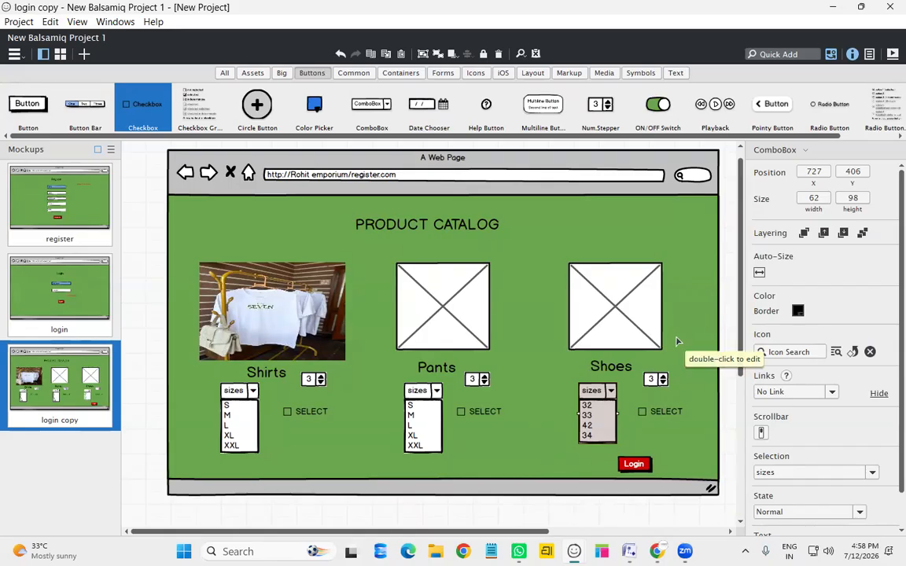
{"action": "scroll", "coordinate": [678, 342], "scroll_direction": "up", "scroll_amount": 1}
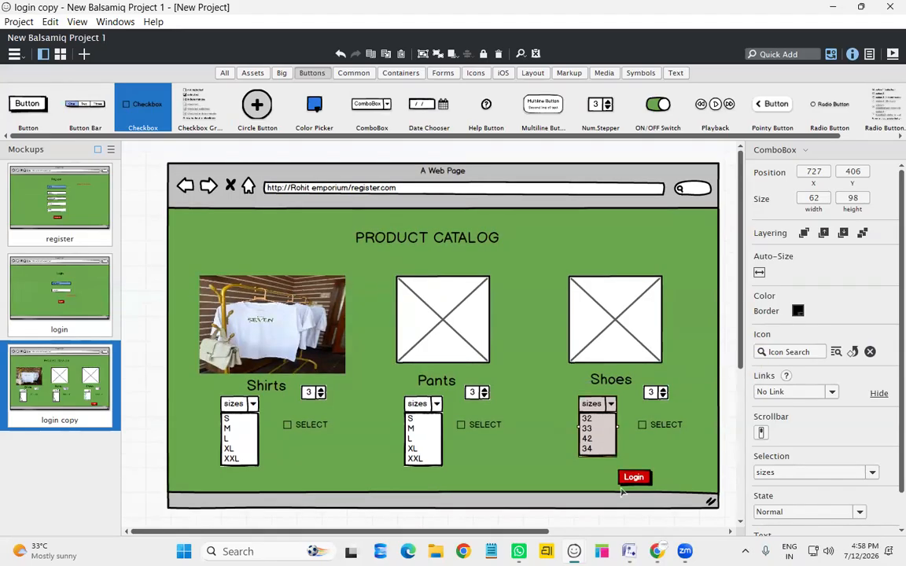
Relabel the red Login button 'ADD TO CART'
{"action": "left_click_drag", "start_coordinate": [634, 477], "coordinate": [674, 483]}
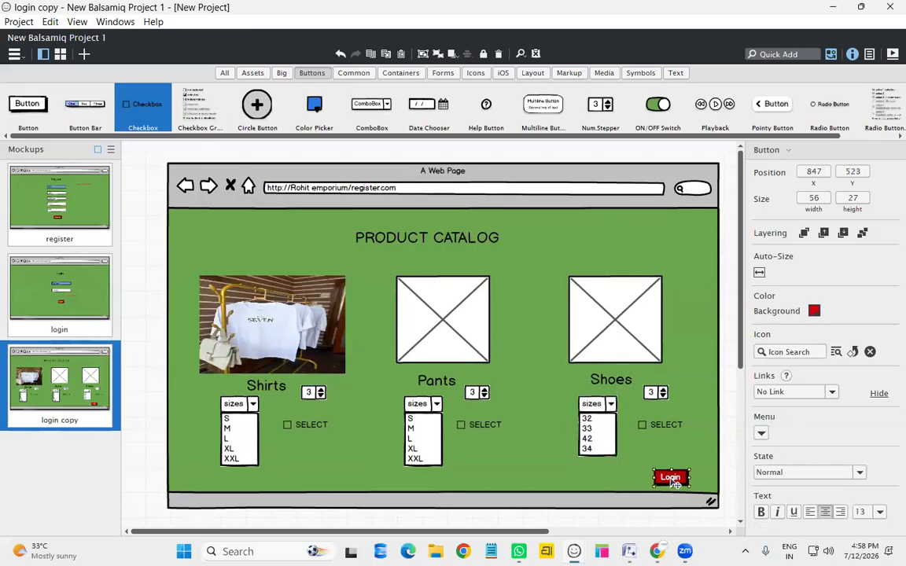
{"action": "double_click", "coordinate": [674, 483]}
{"action": "type", "text": "ADD "}
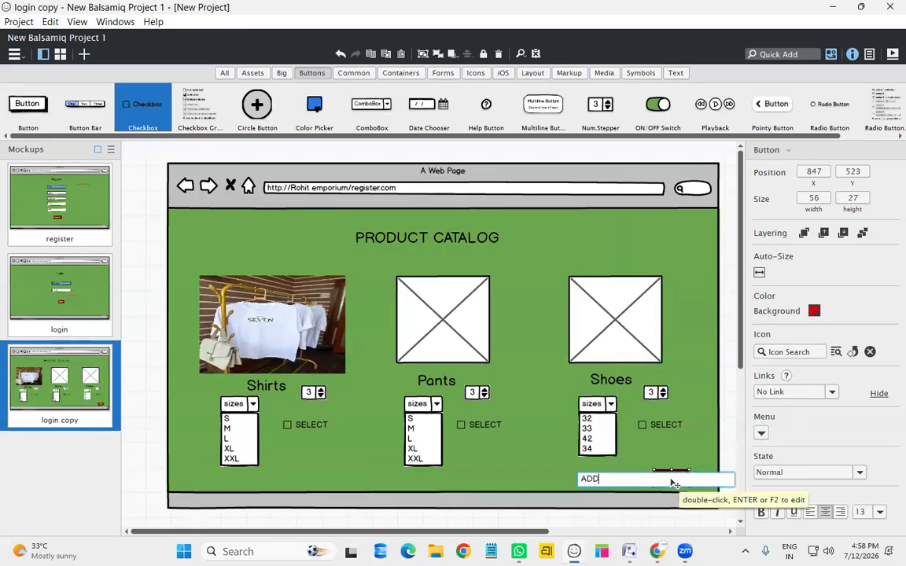
{"action": "type", "text": "TO CART"}
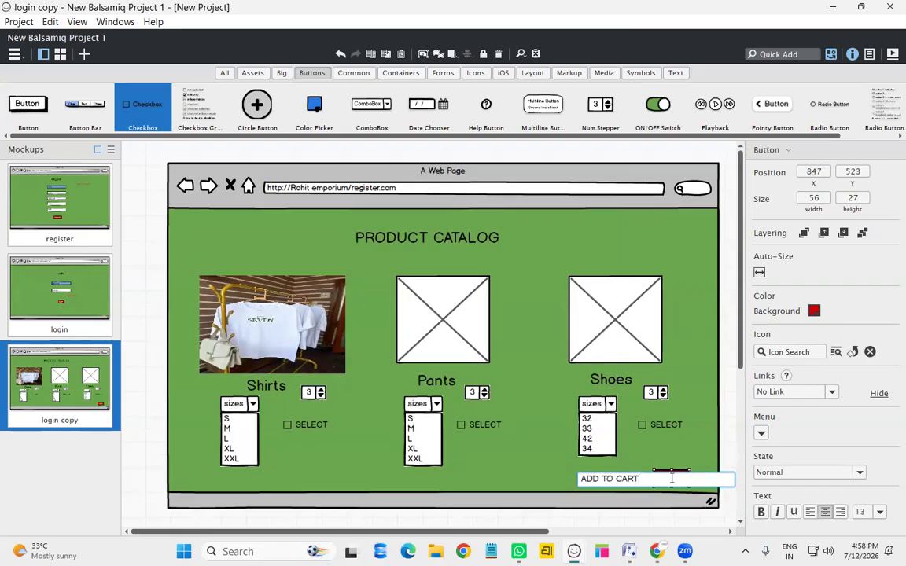
{"action": "key", "text": "Return"}
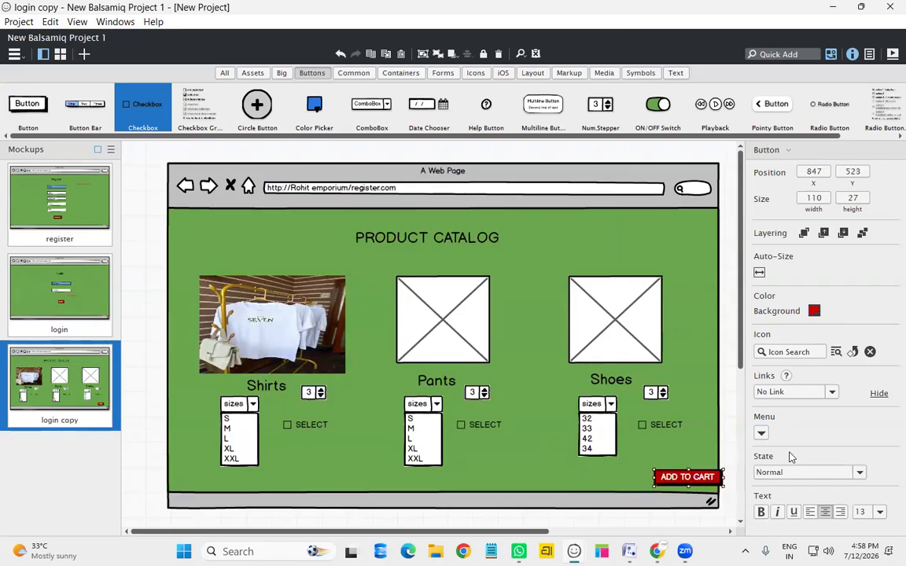
{"action": "mouse_move", "coordinate": [678, 478]}
{"action": "left_mouse_down"}
{"action": "mouse_move", "coordinate": [525, 481]}
{"action": "mouse_move", "coordinate": [683, 484]}
{"action": "left_mouse_up"}
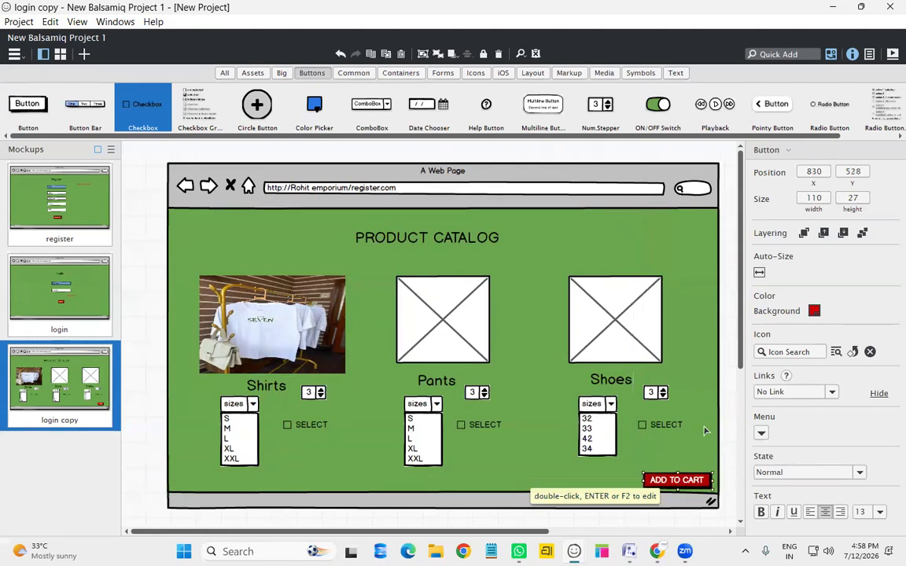
Make the browser frame taller and position ADD TO CART at the page's lower right
{"action": "left_click", "coordinate": [690, 445]}
{"action": "scroll", "coordinate": [692, 440], "scroll_direction": "down", "scroll_amount": 1}
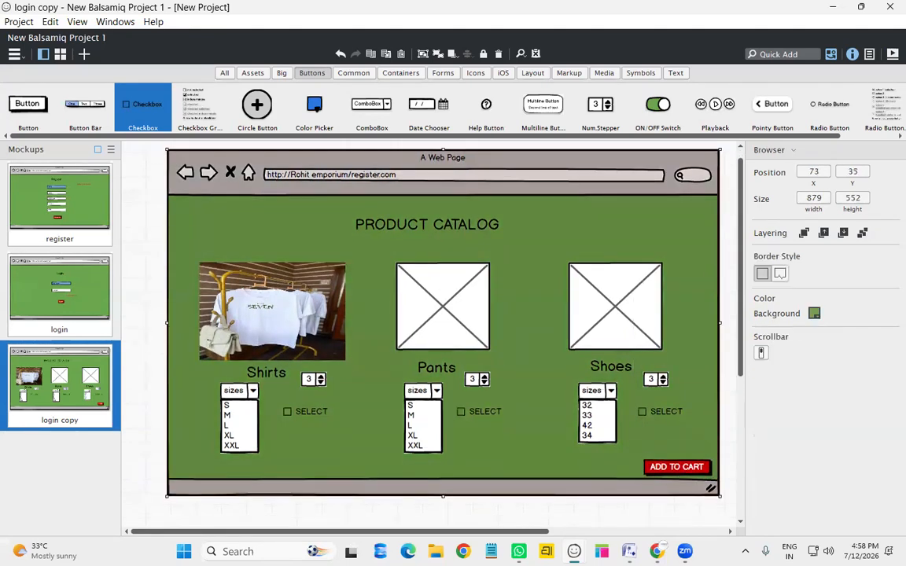
{"action": "left_click_drag", "start_coordinate": [443, 494], "coordinate": [445, 483]}
{"action": "mouse_move", "coordinate": [623, 453]}
{"action": "left_mouse_down"}
{"action": "mouse_move", "coordinate": [614, 456]}
{"action": "mouse_move", "coordinate": [636, 455]}
{"action": "left_mouse_up"}
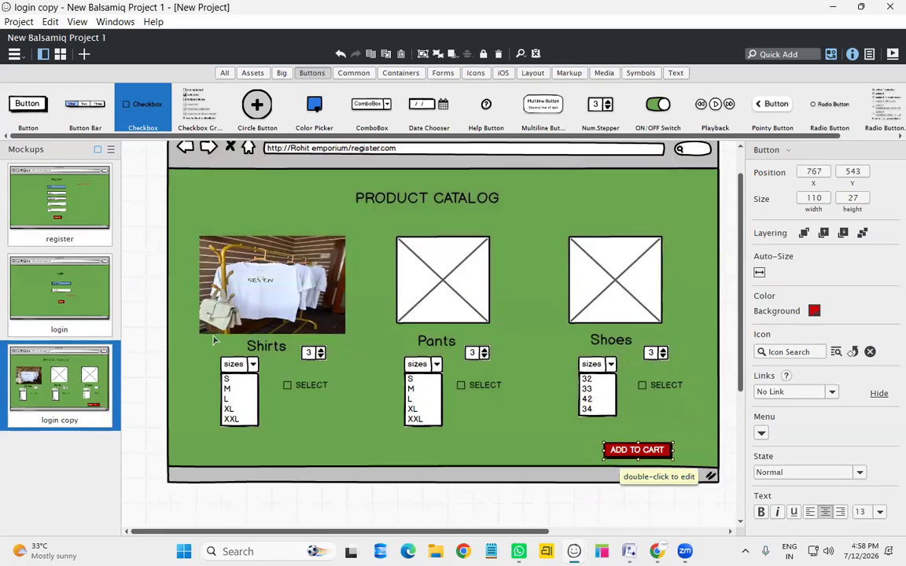
Rename the 'login copy' mockup thumbnail to 'products'
{"action": "right_click", "coordinate": [86, 426]}
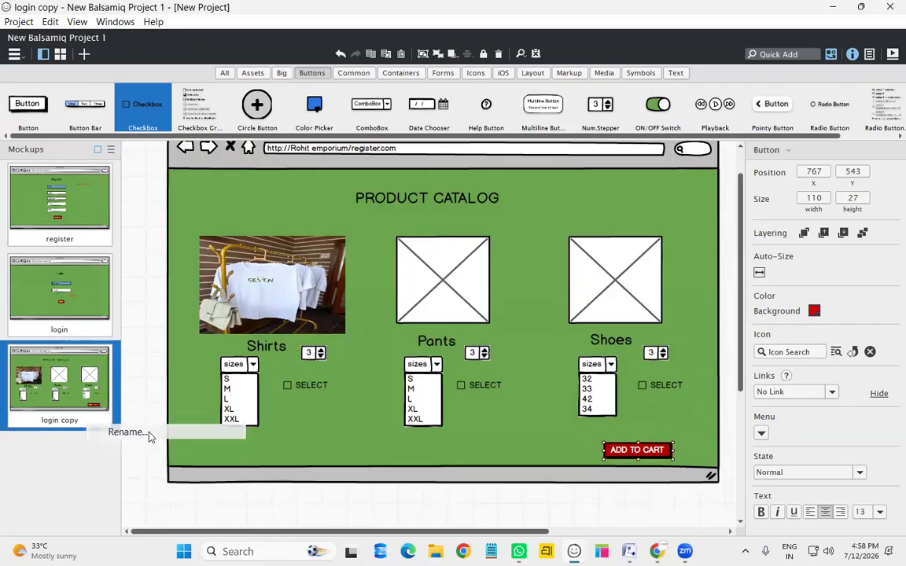
{"action": "left_click", "coordinate": [126, 431]}
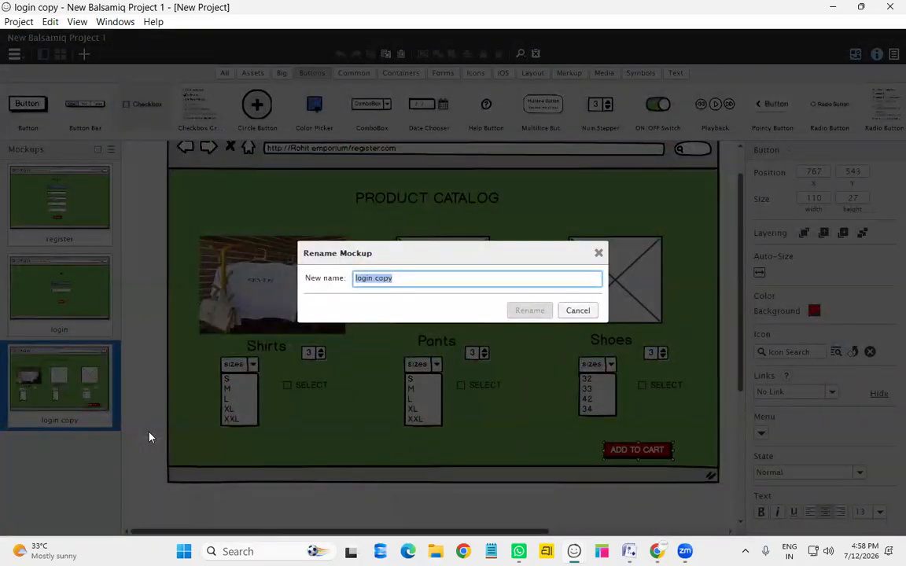
{"action": "type", "text": "pl"}
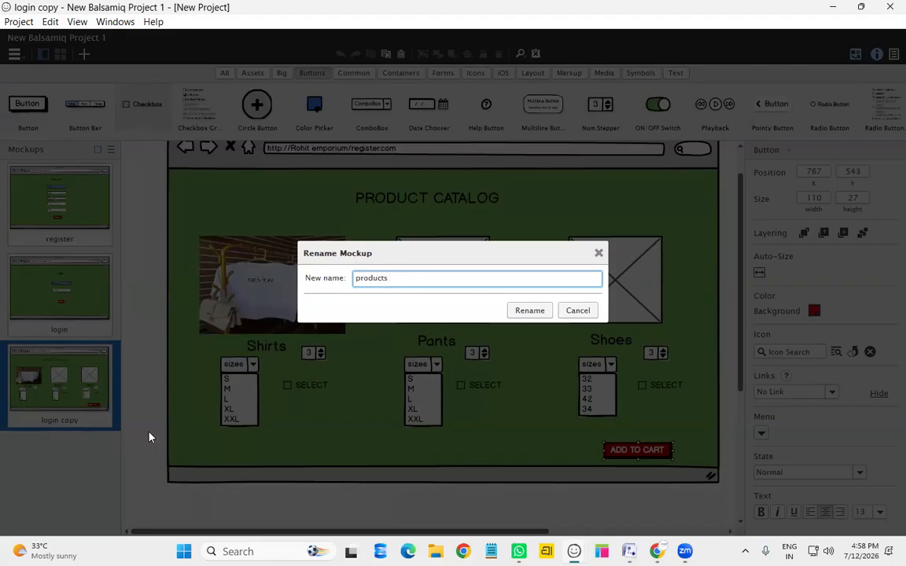
{"action": "key", "text": "Return"}
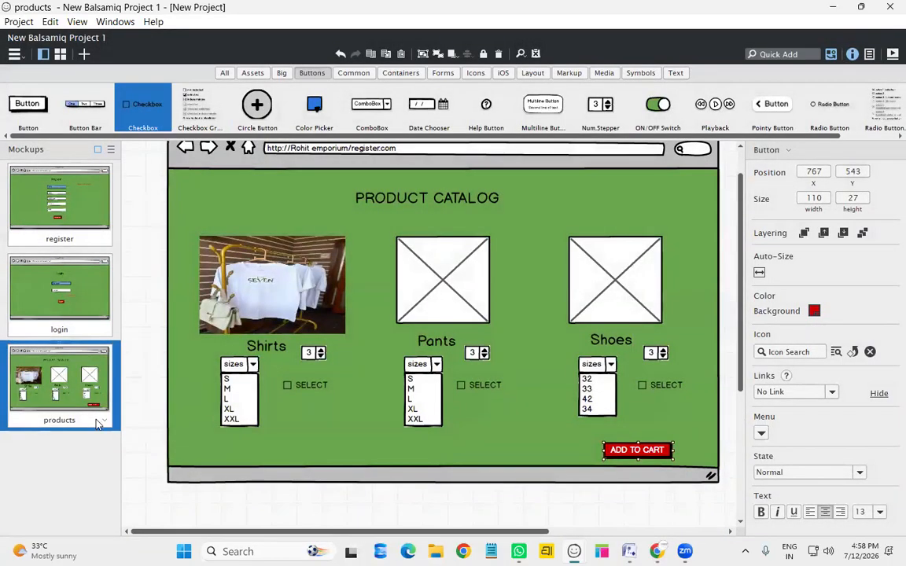
{"action": "left_click", "coordinate": [103, 423]}
{"action": "left_click", "coordinate": [126, 429]}
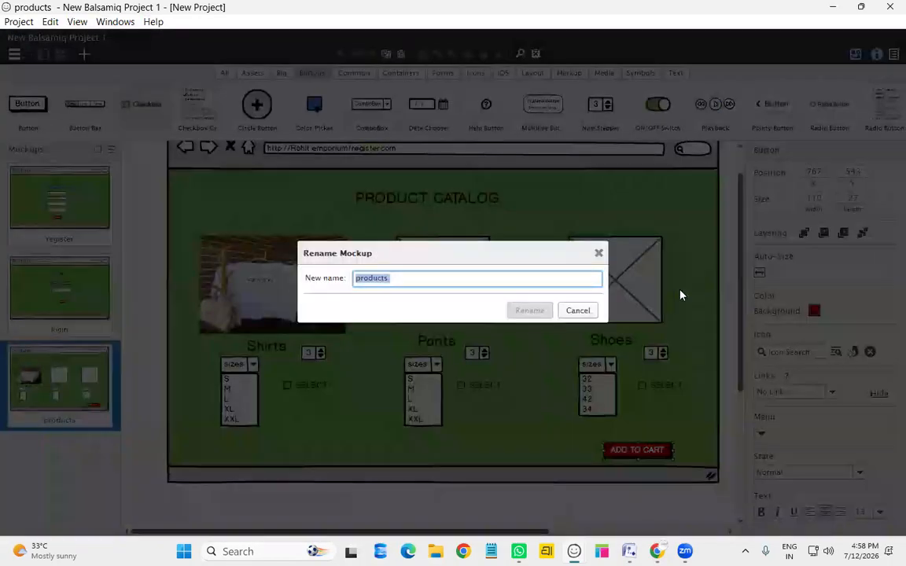
{"action": "left_click", "coordinate": [600, 251]}
{"action": "left_click", "coordinate": [103, 422]}
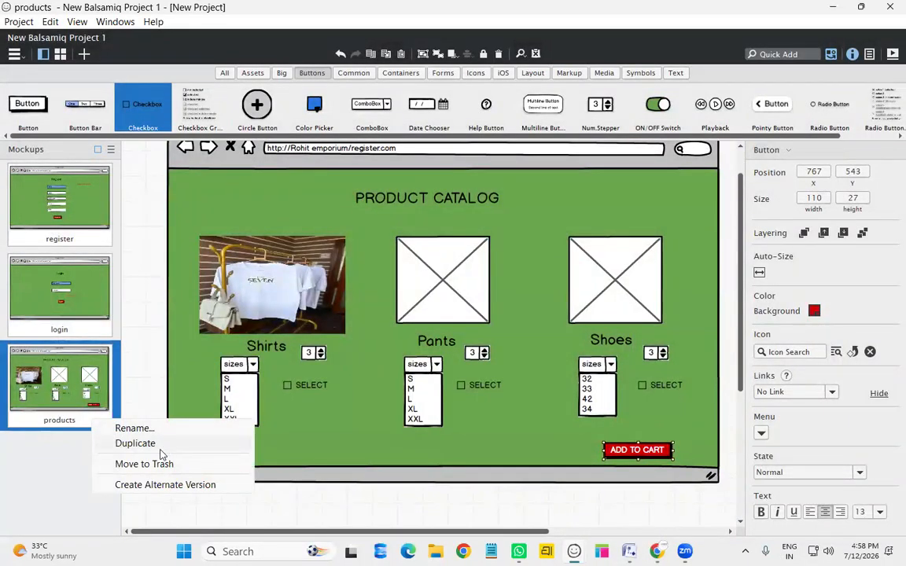
Duplicate the products mockup and delete all Pants and Shoes controls from the copy
{"action": "left_click", "coordinate": [166, 446]}
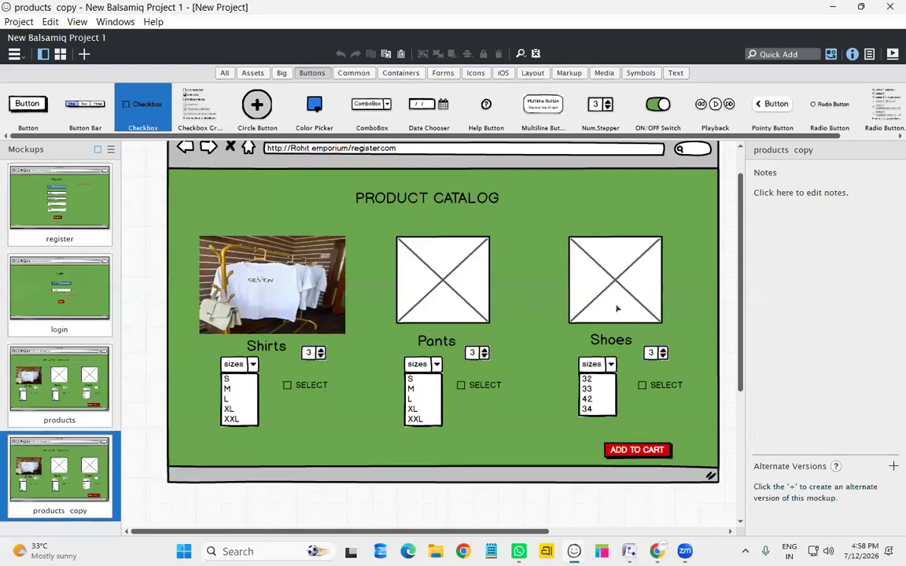
{"action": "left_click", "coordinate": [485, 275]}
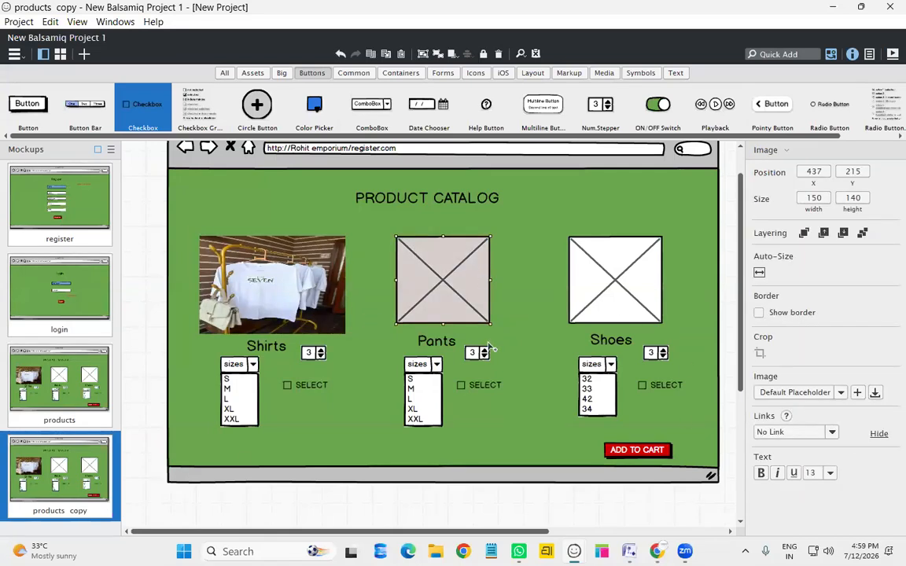
{"action": "left_click", "coordinate": [442, 346], "text": "shift"}
{"action": "left_click", "coordinate": [485, 353], "text": "shift"}
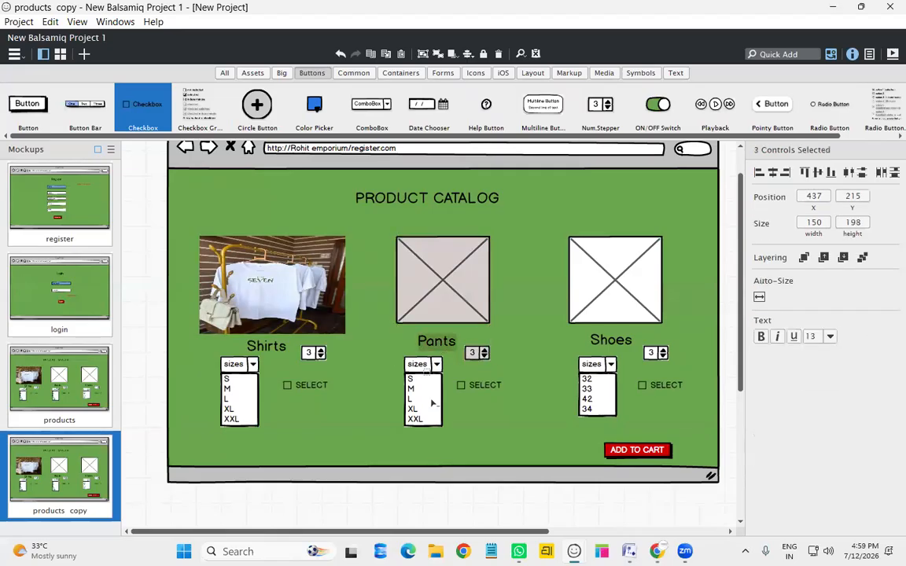
{"action": "left_click", "coordinate": [429, 394], "text": "shift"}
{"action": "left_click", "coordinate": [488, 388], "text": "shift"}
{"action": "left_click", "coordinate": [642, 283], "text": "shift"}
{"action": "left_click", "coordinate": [614, 344], "text": "shift"}
{"action": "left_click", "coordinate": [606, 380], "text": "shift"}
{"action": "left_click", "coordinate": [652, 352], "text": "shift"}
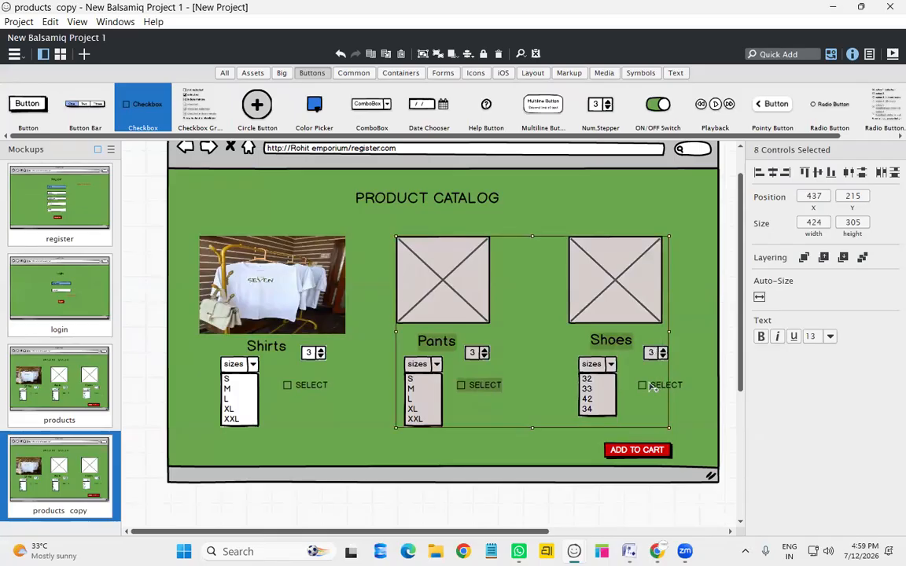
{"action": "left_click", "coordinate": [649, 385], "text": "shift"}
{"action": "key", "text": "Delete"}
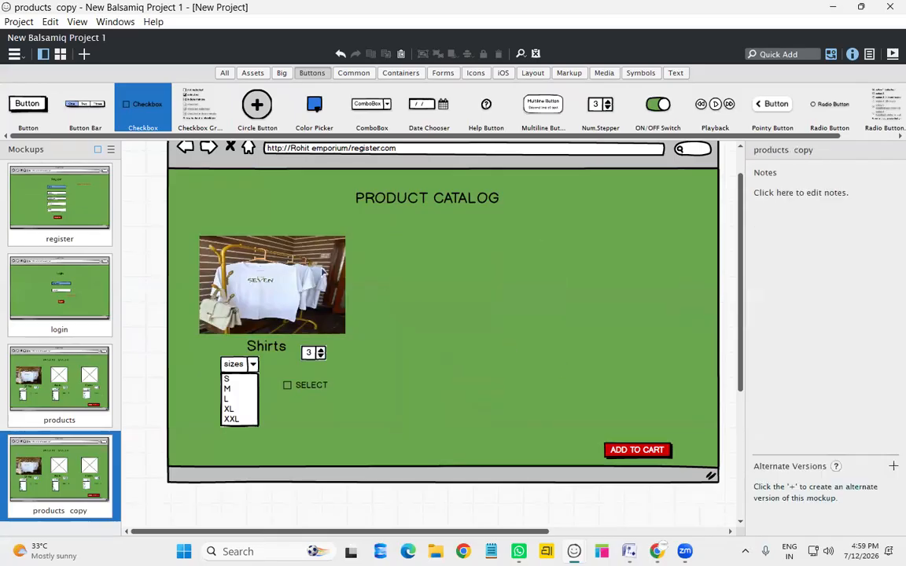
Centre the Shirts photo, label, stepper, sizes list and SELECT checkbox under the title
{"action": "left_click_drag", "start_coordinate": [323, 272], "coordinate": [479, 281]}
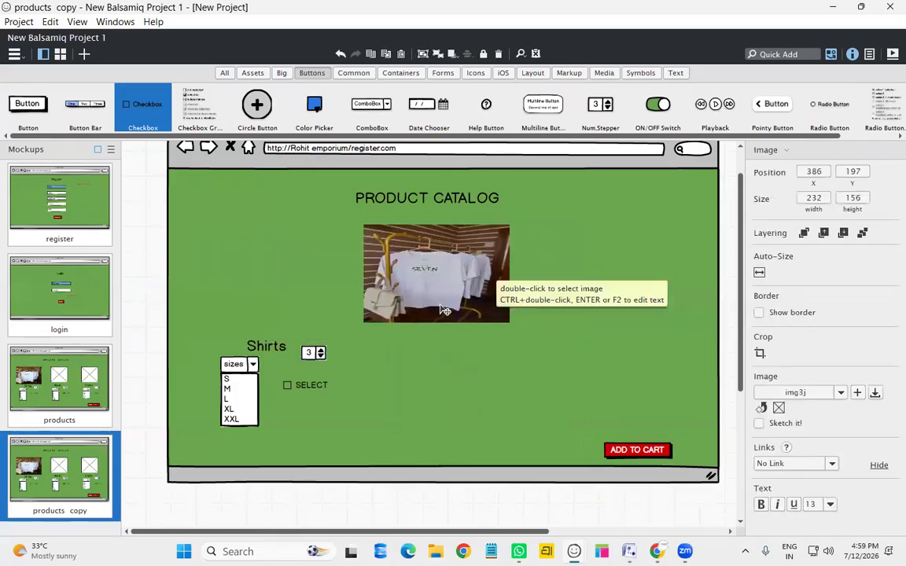
{"action": "left_click", "coordinate": [266, 348]}
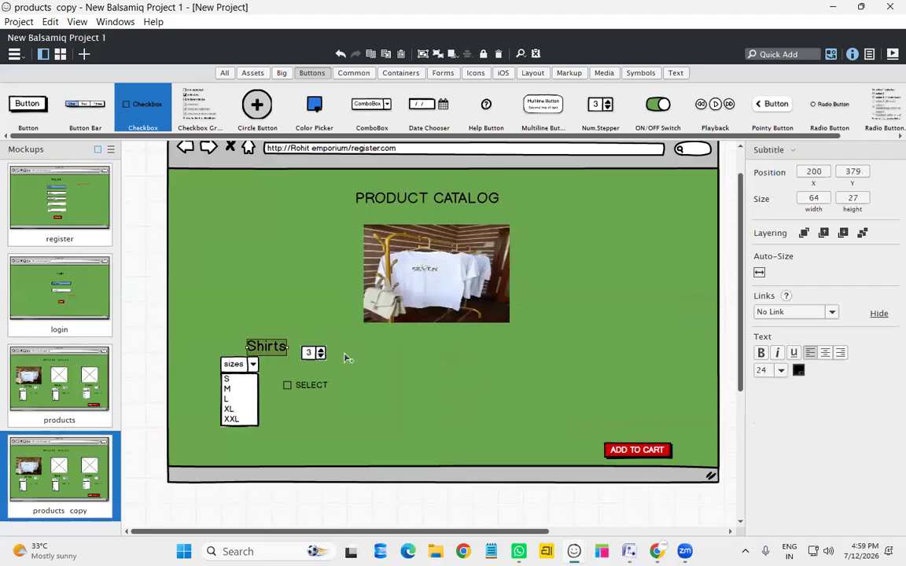
{"action": "left_click", "coordinate": [300, 387], "text": "shift"}
{"action": "left_click", "coordinate": [301, 390], "text": "shift"}
{"action": "key", "text": "Right"}
{"action": "key", "text": "Right"}
{"action": "key", "text": "Right"}
{"action": "key", "text": "Right"}
{"action": "key", "text": "Right"}
{"action": "key", "text": "Right"}
{"action": "key", "text": "Right"}
{"action": "key", "text": "Right"}
{"action": "key", "text": "Right"}
{"action": "key", "text": "Right"}
{"action": "key", "text": "Right"}
{"action": "key", "text": "Right"}
{"action": "key", "text": "Right"}
{"action": "key", "text": "Right"}
{"action": "left_click_drag", "start_coordinate": [292, 363], "coordinate": [477, 378]}
{"action": "key", "text": "ctrl+z"}
{"action": "left_click_drag", "start_coordinate": [280, 350], "coordinate": [435, 345]}
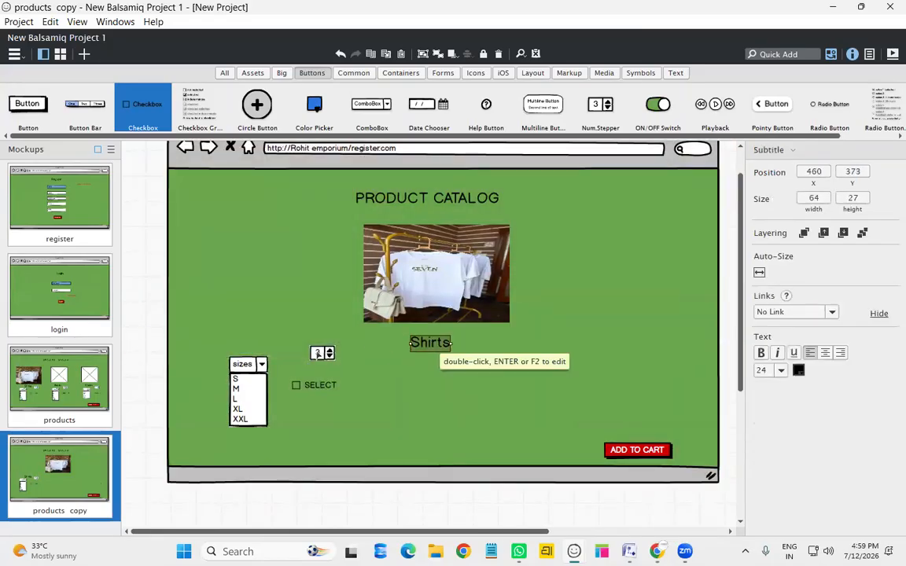
{"action": "left_click_drag", "start_coordinate": [323, 352], "coordinate": [486, 343]}
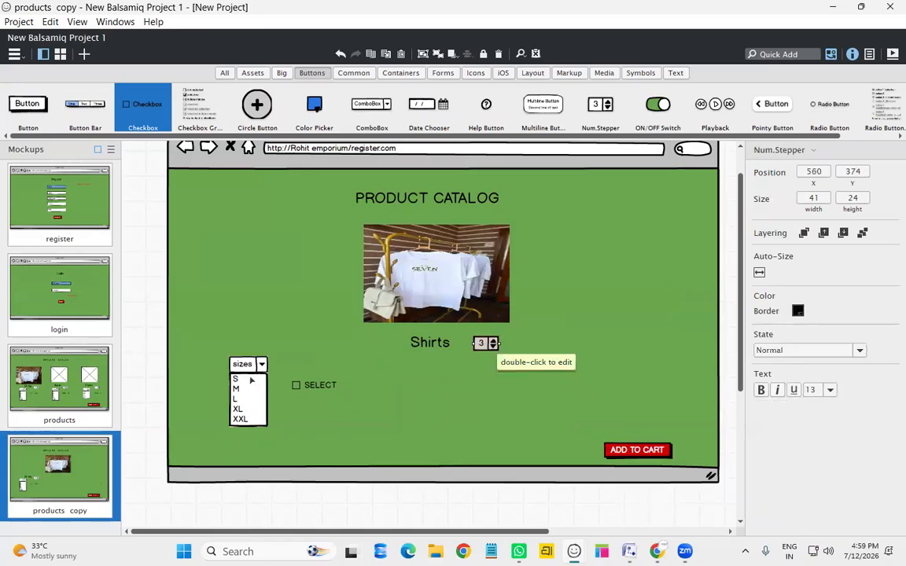
{"action": "left_click_drag", "start_coordinate": [267, 379], "coordinate": [449, 380]}
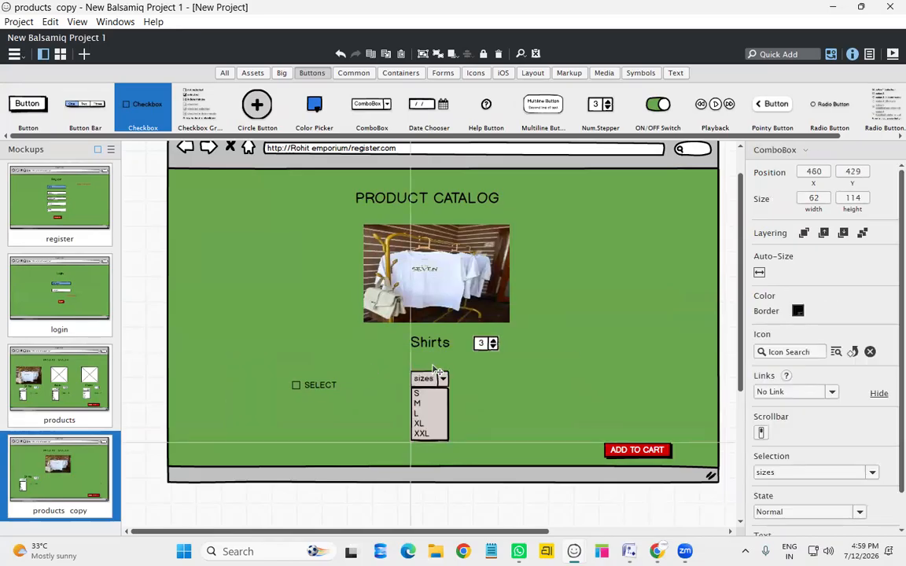
{"action": "left_click", "coordinate": [320, 391]}
{"action": "left_click_drag", "start_coordinate": [321, 391], "coordinate": [488, 389]}
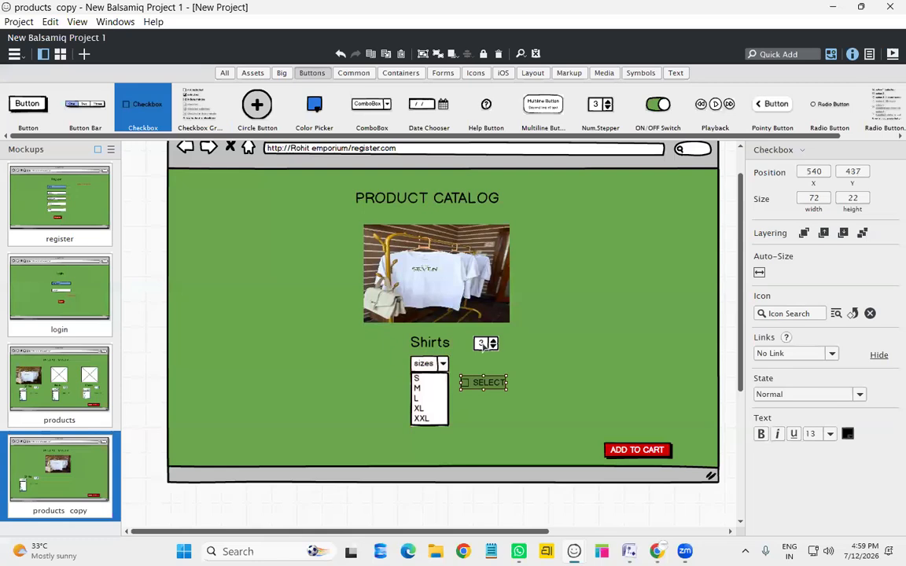
{"action": "left_click", "coordinate": [488, 347]}
Set the Shirts quantity stepper to 5 and cut the sizes list down to L
{"action": "double_click", "coordinate": [487, 347]}
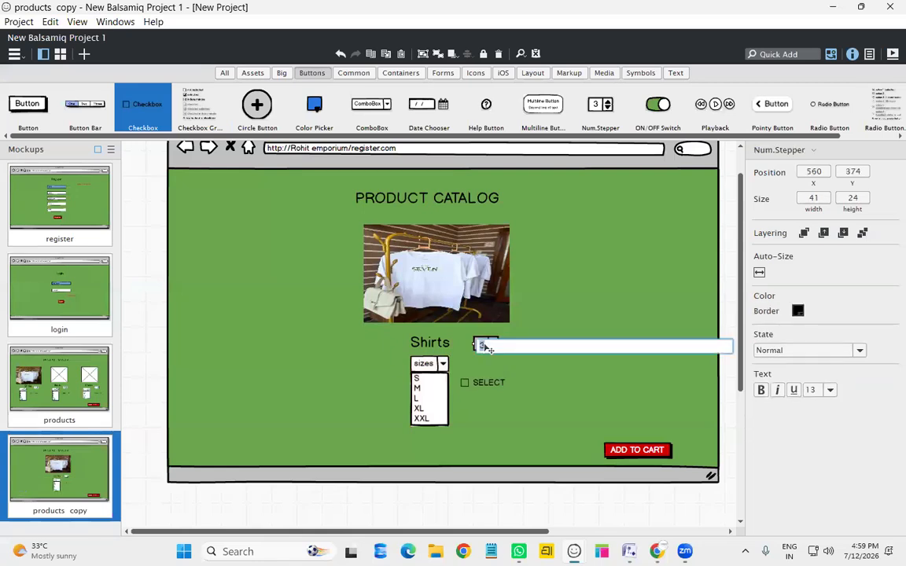
{"action": "type", "text": "5"}
{"action": "key", "text": "Return"}
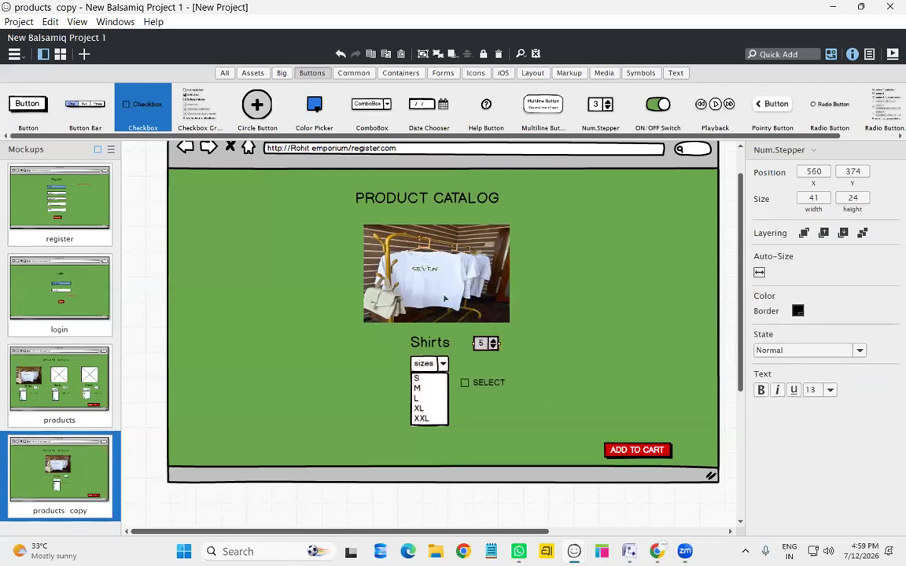
{"action": "left_click", "coordinate": [427, 397]}
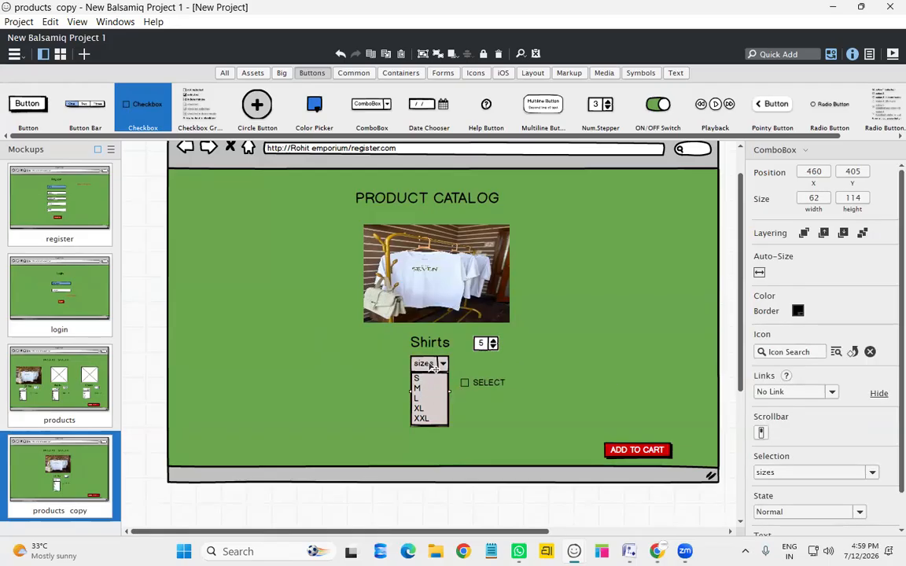
{"action": "left_click_drag", "start_coordinate": [435, 418], "coordinate": [423, 388]}
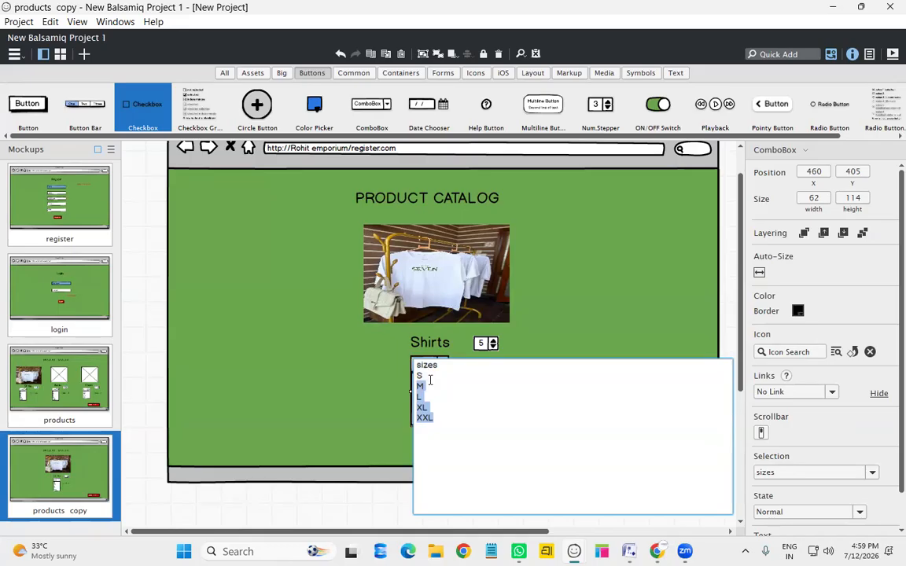
{"action": "key", "text": "BackSpace"}
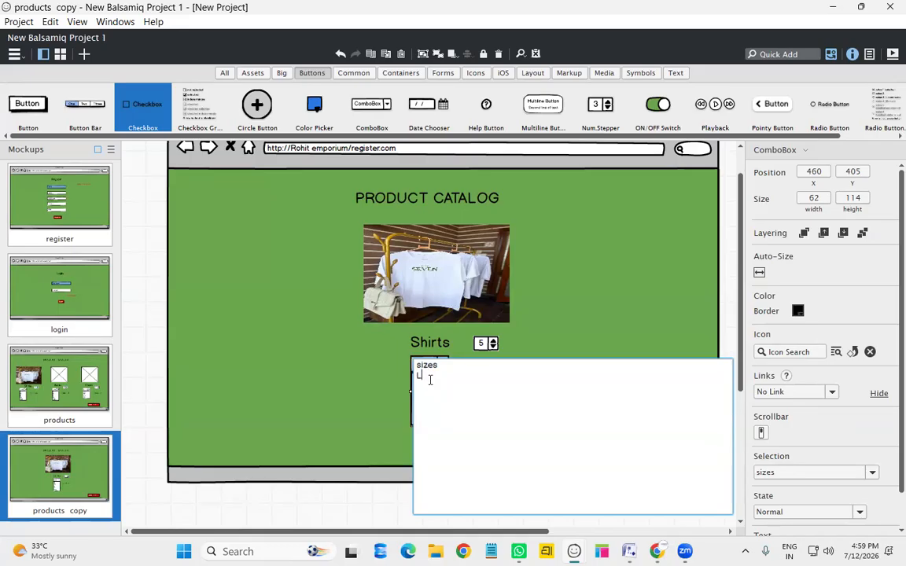
{"action": "key", "text": "Escape"}
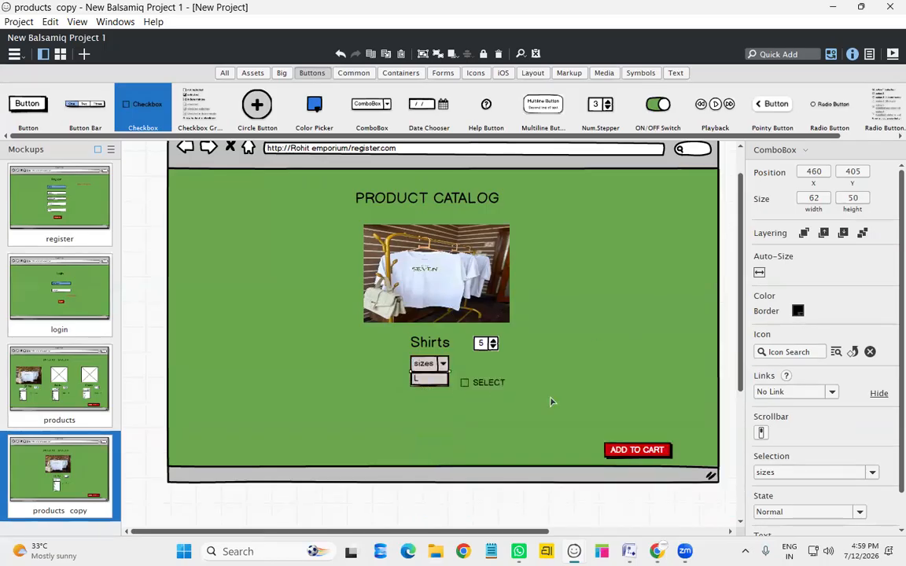
Move ADD TO CART under the size picker and relabel it 'Buy Now'
{"action": "left_click", "coordinate": [641, 449]}
{"action": "left_click_drag", "start_coordinate": [663, 454], "coordinate": [450, 433]}
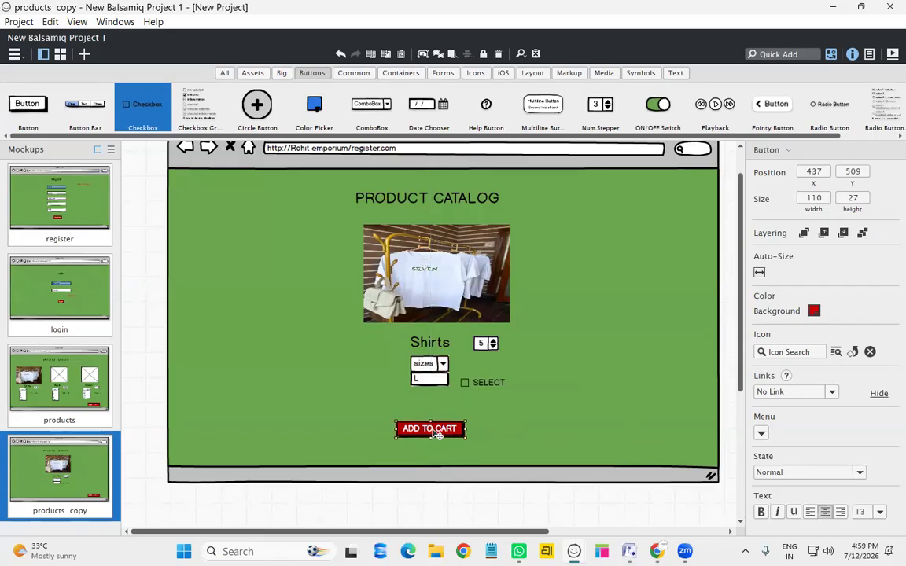
{"action": "double_click", "coordinate": [450, 433]}
{"action": "type", "text": "Buy"}
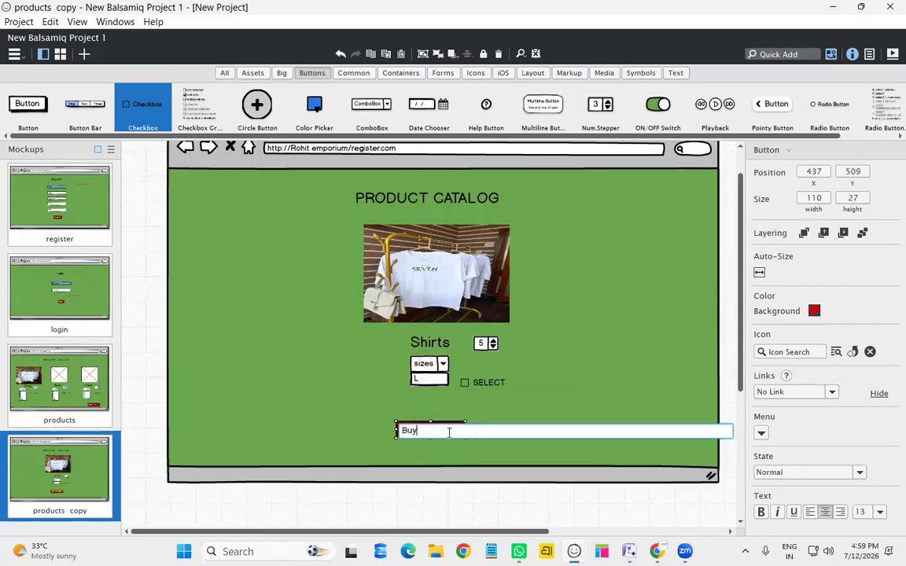
{"action": "type", "text": " Now"}
{"action": "key", "text": "Return"}
{"action": "mouse_move", "coordinate": [446, 435]}
{"action": "left_mouse_down"}
{"action": "mouse_move", "coordinate": [472, 426]}
{"action": "mouse_move", "coordinate": [456, 426]}
{"action": "left_mouse_up"}
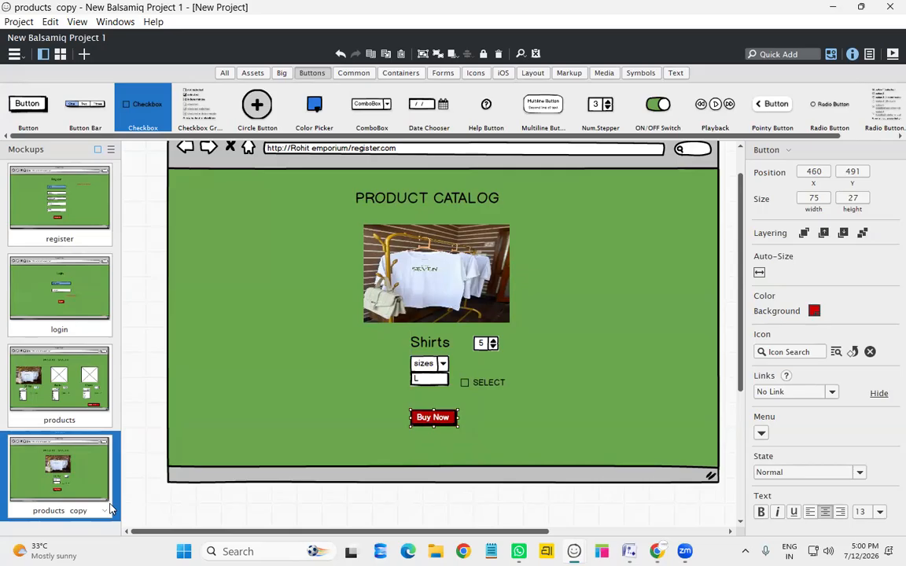
Rename the products copy mockup to 'add to cart'
{"action": "right_click", "coordinate": [115, 435]}
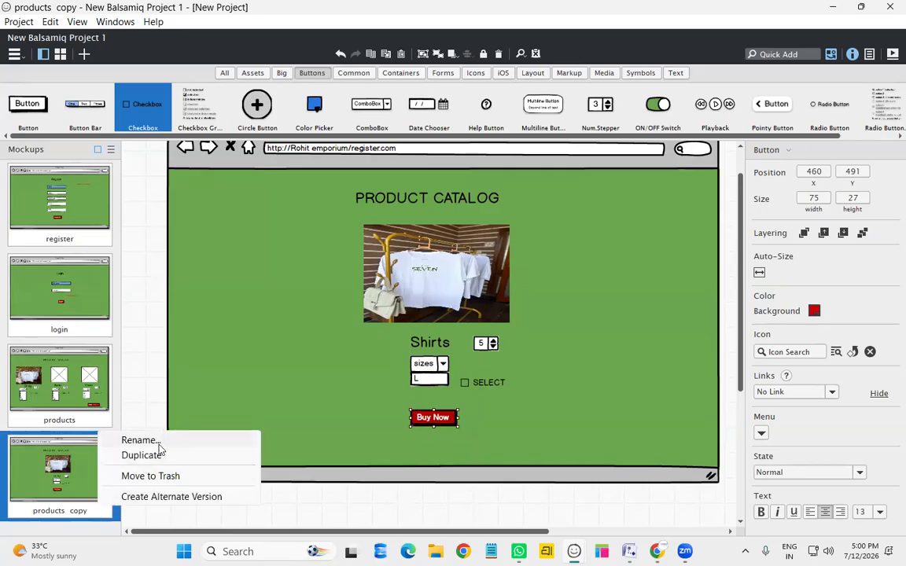
{"action": "left_click", "coordinate": [153, 441]}
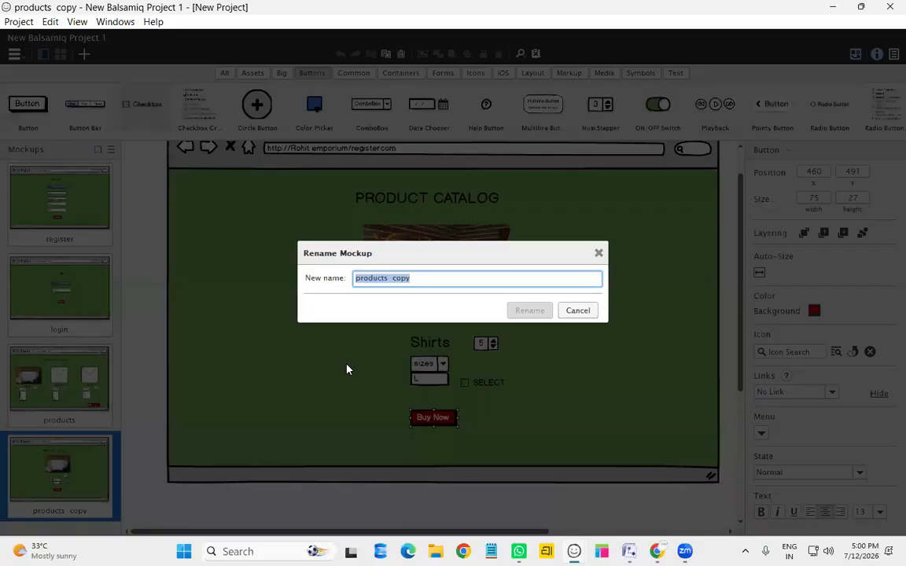
{"action": "type", "text": "add to cart"}
{"action": "key", "text": "Return"}
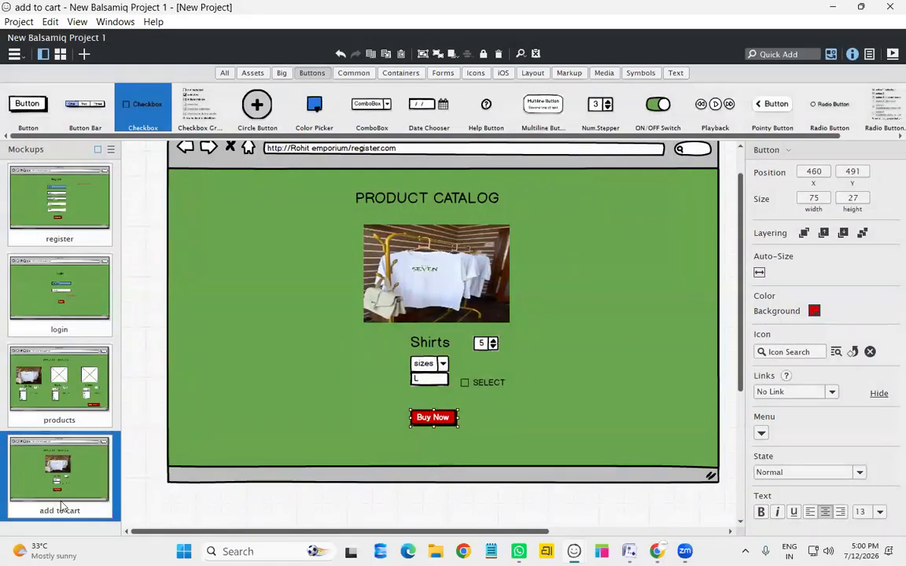
Duplicate 'add to cart' and delete the heading, photo, Shirts controls and Buy Now from the copy
{"action": "right_click", "coordinate": [56, 461]}
{"action": "left_click", "coordinate": [118, 458]}
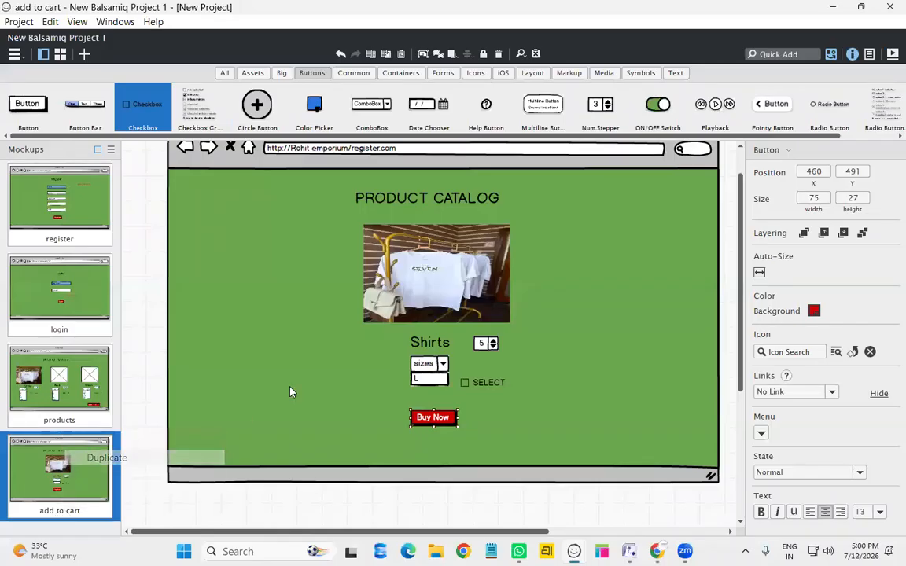
{"action": "left_click", "coordinate": [465, 238]}
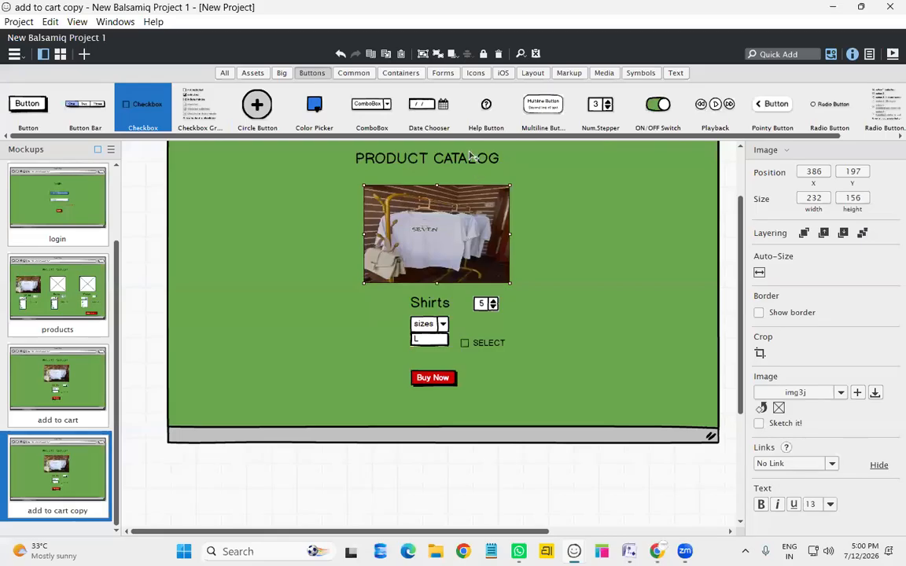
{"action": "left_click", "coordinate": [573, 280]}
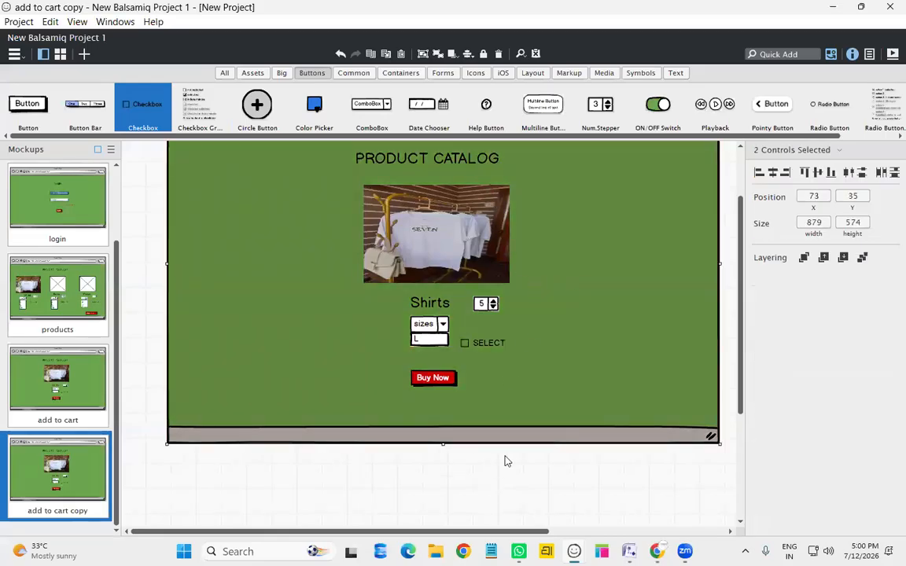
{"action": "left_click", "coordinate": [495, 480]}
{"action": "left_click", "coordinate": [424, 156]}
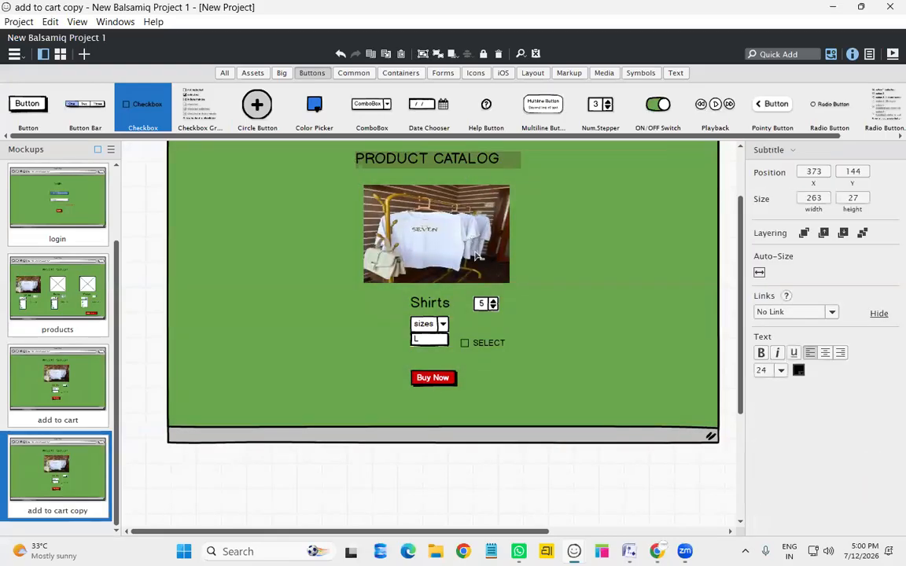
{"action": "left_click", "coordinate": [437, 268], "text": "shift"}
{"action": "left_click", "coordinate": [428, 303], "text": "shift"}
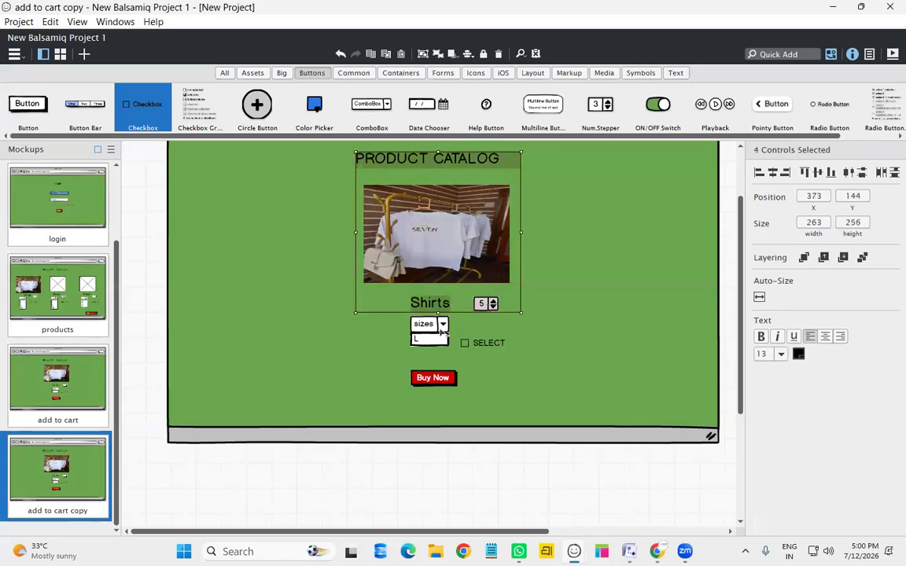
{"action": "left_click", "coordinate": [442, 327], "text": "shift"}
{"action": "left_click", "coordinate": [420, 338], "text": "shift"}
{"action": "left_click", "coordinate": [447, 378], "text": "shift"}
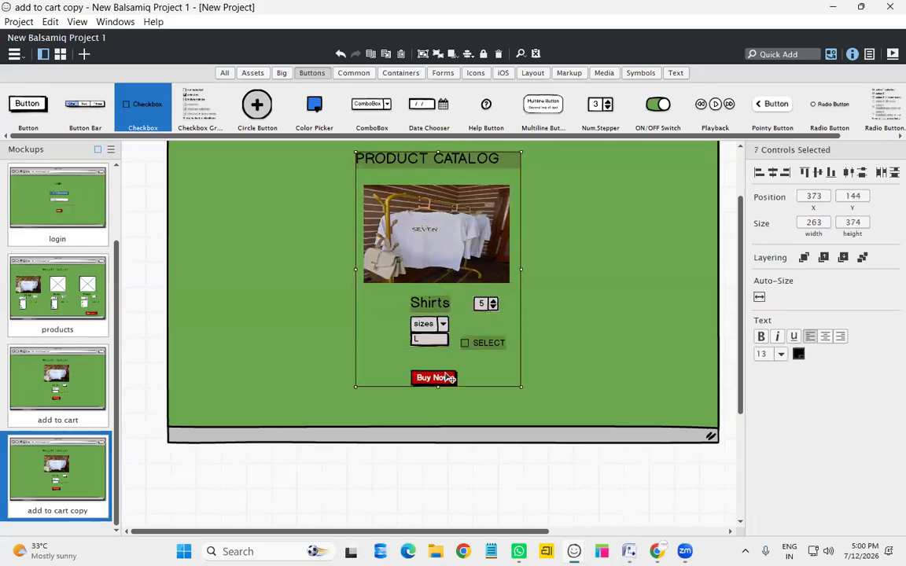
{"action": "key", "text": "Delete"}
{"action": "scroll", "coordinate": [469, 376], "scroll_direction": "up", "scroll_amount": 2}
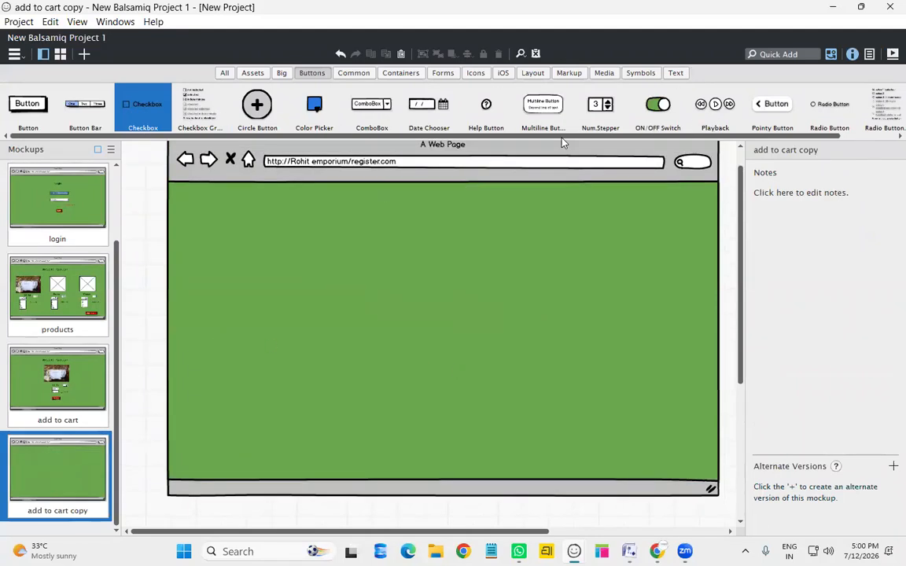
Place a radio button labelled UPI and spread several copies of it down the page
{"action": "left_click_drag", "start_coordinate": [829, 104], "coordinate": [402, 245]}
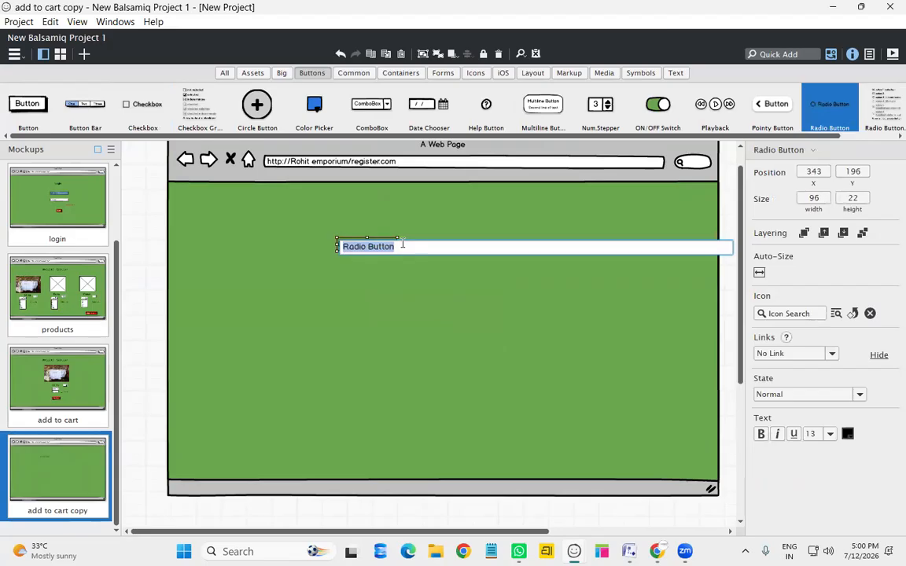
{"action": "type", "text": "UPI"}
{"action": "key", "text": "BackSpace"}
{"action": "key", "text": "BackSpace"}
{"action": "key", "text": "BackSpace"}
{"action": "type", "text": "UPI"}
{"action": "key", "text": "Return"}
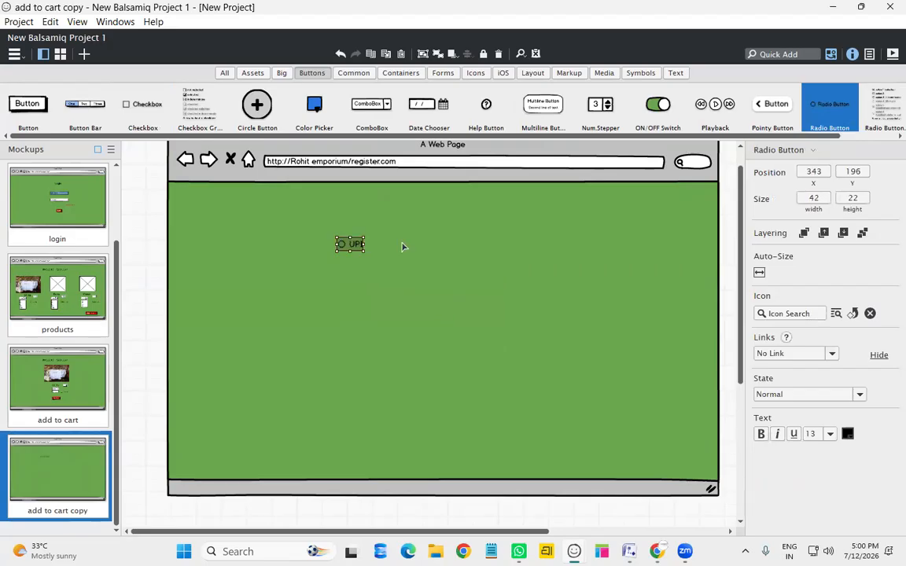
{"action": "key", "text": "ctrl+d"}
{"action": "key", "text": "ctrl+d"}
{"action": "key", "text": "ctrl+d"}
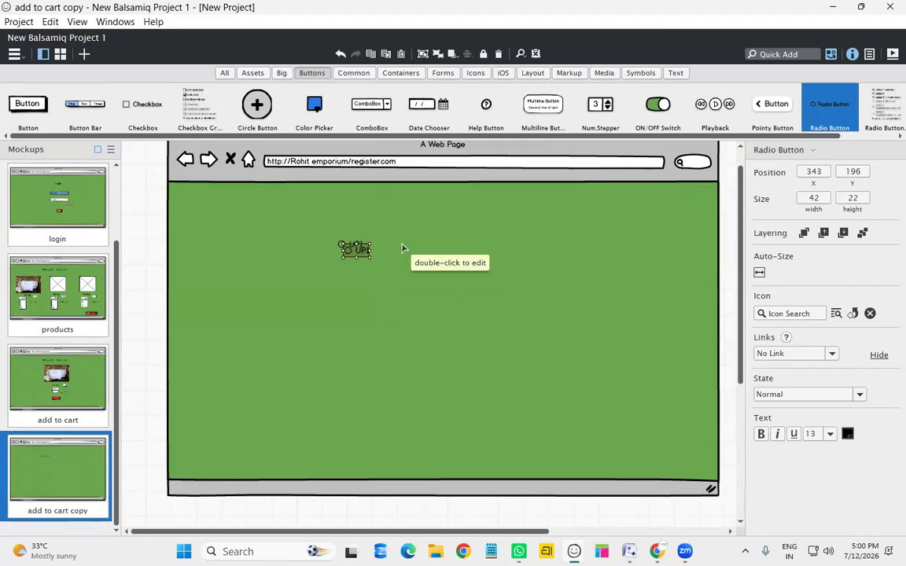
{"action": "left_click_drag", "start_coordinate": [369, 266], "coordinate": [357, 370]}
{"action": "left_click_drag", "start_coordinate": [374, 256], "coordinate": [362, 277]}
Relabel the second and third radio buttons CARDS and COD
{"action": "left_click", "coordinate": [367, 253]}
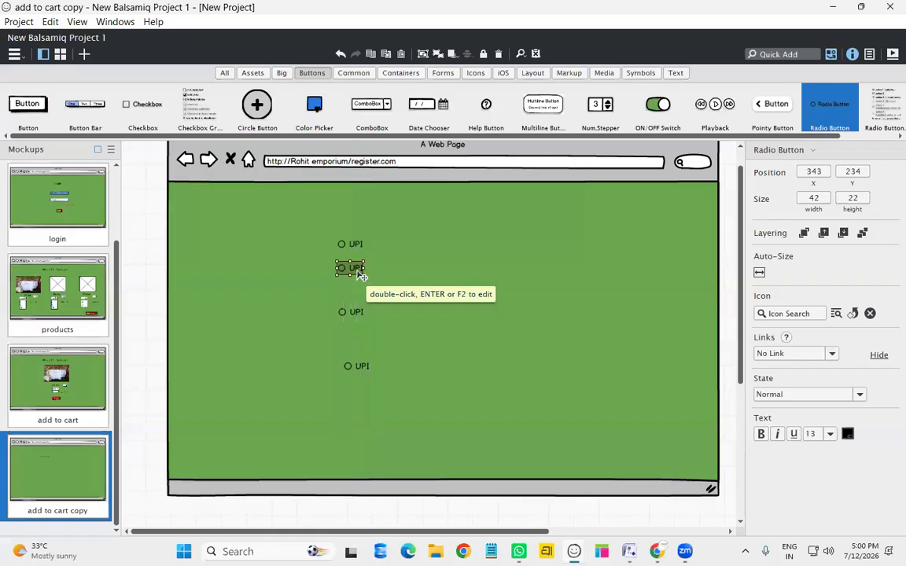
{"action": "double_click", "coordinate": [359, 276]}
{"action": "type", "text": "CARDS"}
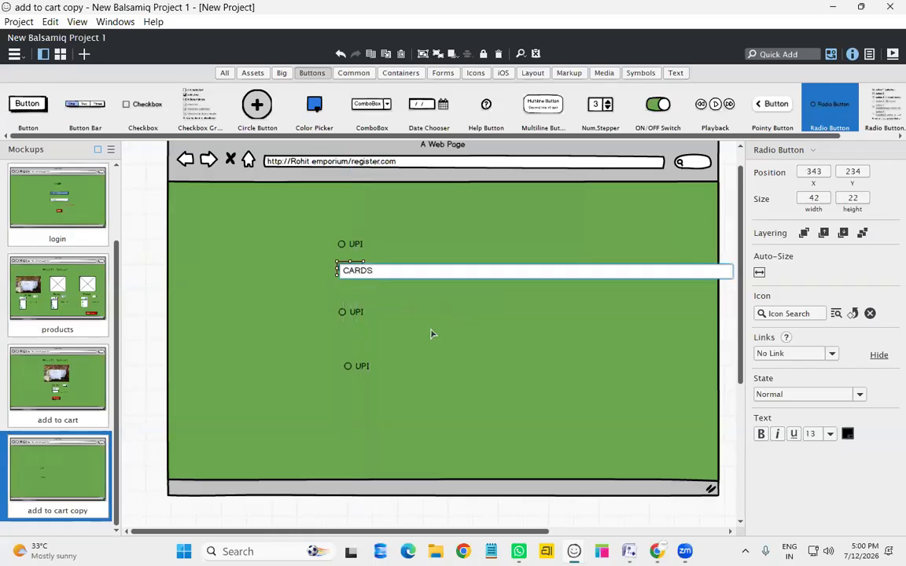
{"action": "key", "text": "Return"}
{"action": "left_click", "coordinate": [354, 312]}
{"action": "double_click", "coordinate": [356, 313]}
{"action": "type", "text": "C"}
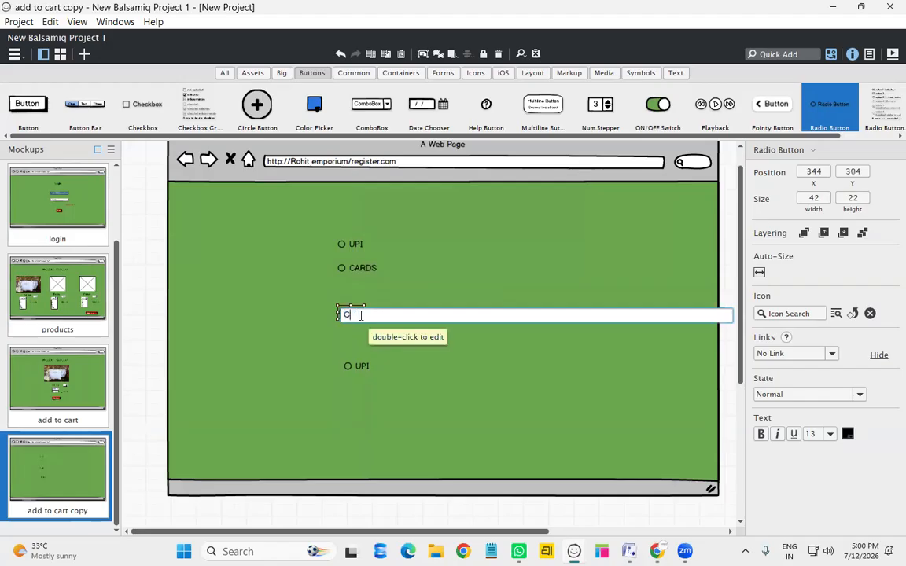
{"action": "type", "text": "OD"}
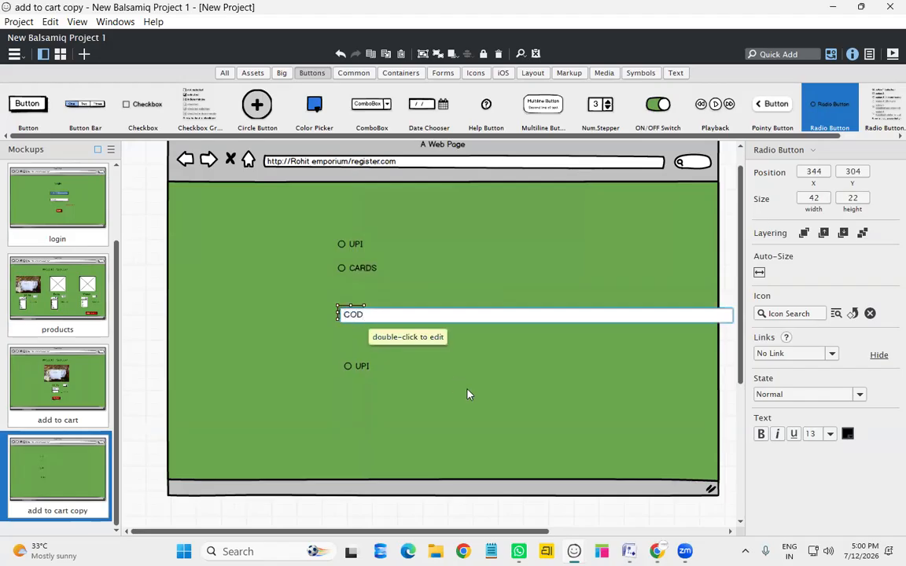
{"action": "key", "text": "Return"}
Delete the leftover UPI copy and nudge UPI, CARDS and COD down together
{"action": "left_click", "coordinate": [358, 366]}
{"action": "key", "text": "Delete"}
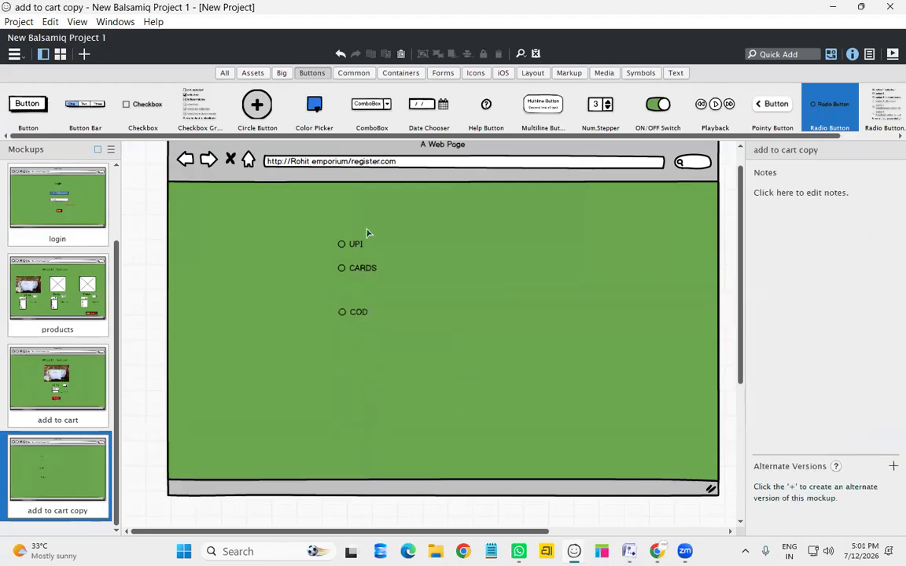
{"action": "left_click", "coordinate": [357, 245]}
{"action": "left_click", "coordinate": [361, 269], "text": "shift"}
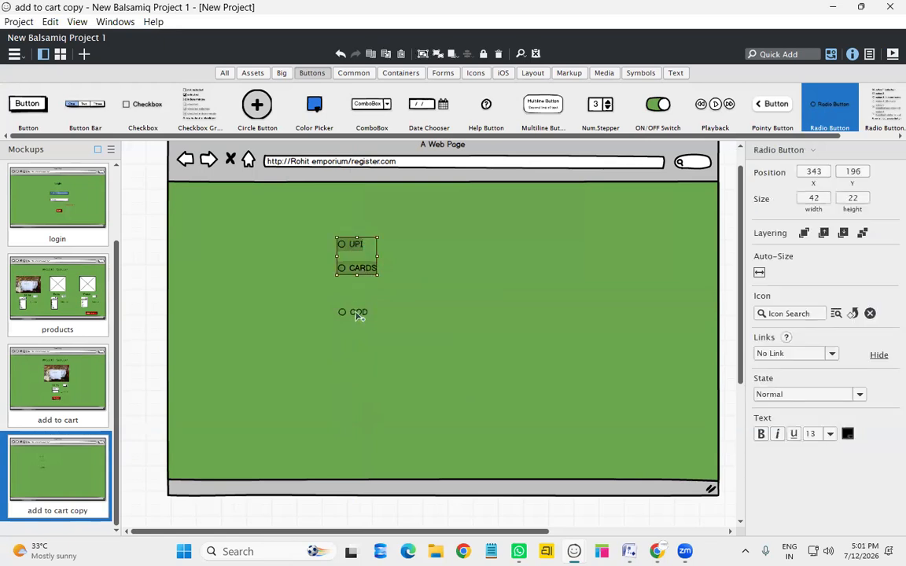
{"action": "left_click", "coordinate": [358, 313], "text": "shift"}
{"action": "key", "text": "Down"}
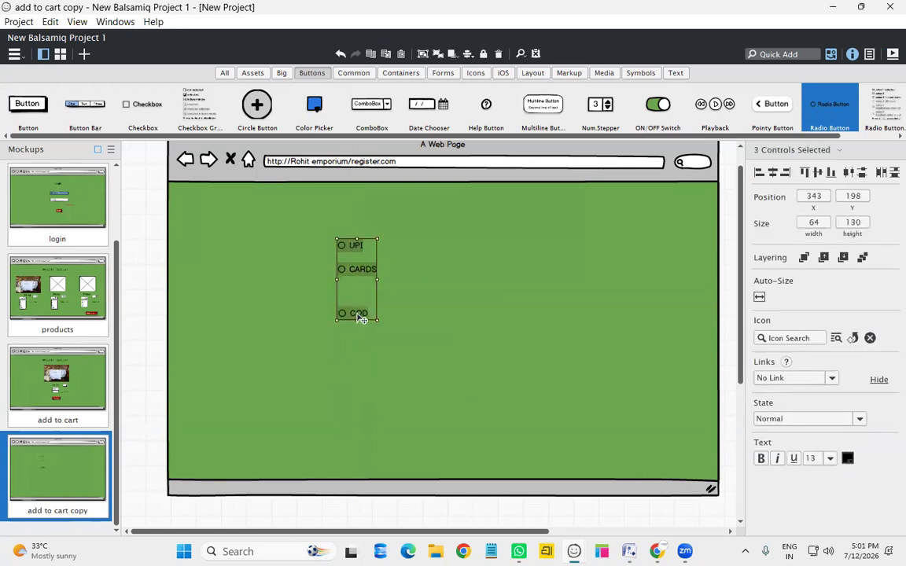
{"action": "key", "text": "Down"}
{"action": "key", "text": "Down"}
{"action": "key", "text": "Down"}
{"action": "key", "text": "Down"}
{"action": "key", "text": "Down"}
{"action": "key", "text": "Down"}
{"action": "key", "text": "Down"}
{"action": "key", "text": "Down"}
{"action": "key", "text": "Down"}
{"action": "key", "text": "Down"}
{"action": "key", "text": "Down"}
{"action": "key", "text": "Down"}
{"action": "key", "text": "Down"}
{"action": "key", "text": "Down"}
{"action": "key", "text": "Down"}
{"action": "key", "text": "Down"}
{"action": "key", "text": "Down"}
{"action": "key", "text": "Down"}
{"action": "key", "text": "Down"}
{"action": "key", "text": "Down"}
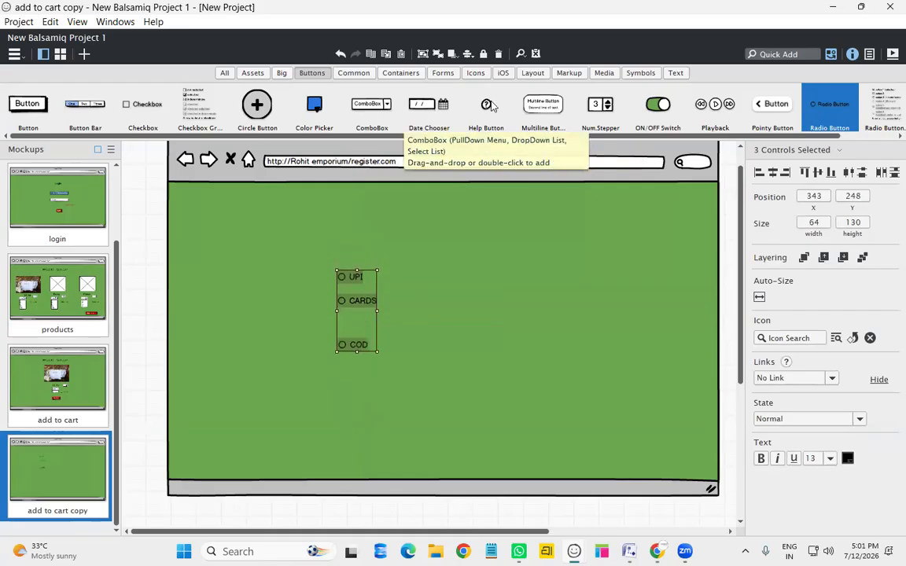
Add a widened PAYMENT text heading at font size 16 and nudge CARDS slightly lower
{"action": "left_click", "coordinate": [681, 73]}
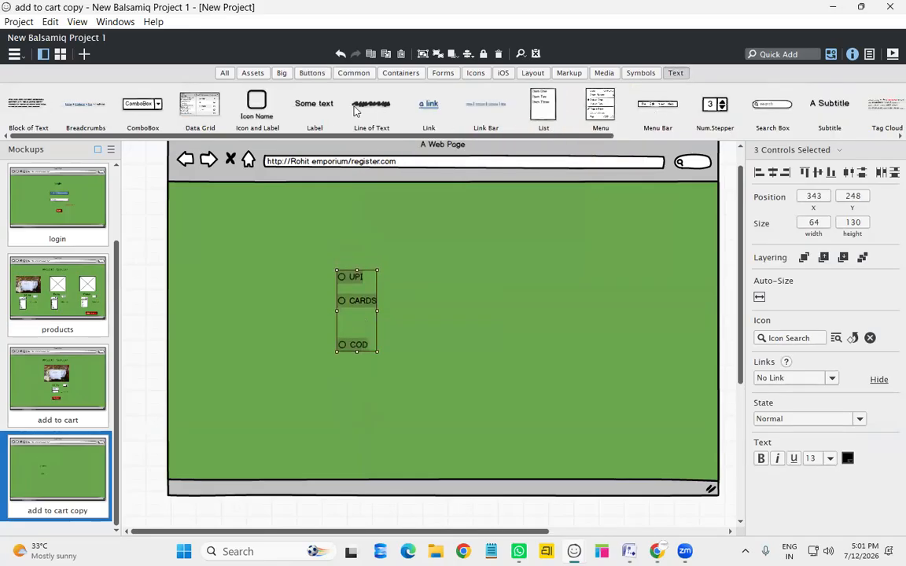
{"action": "left_click_drag", "start_coordinate": [331, 112], "coordinate": [468, 228]}
{"action": "type", "text": "PAYMENT"}
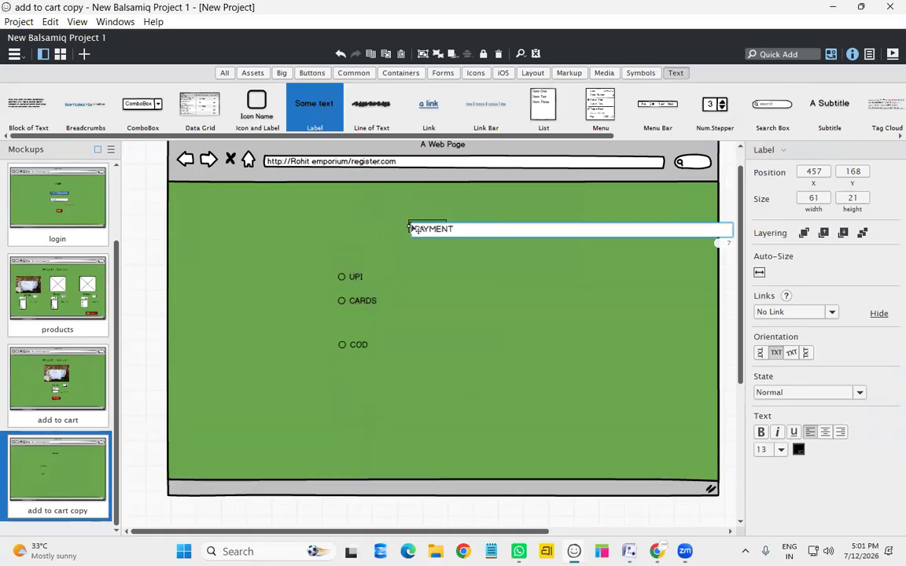
{"action": "key", "text": "Return"}
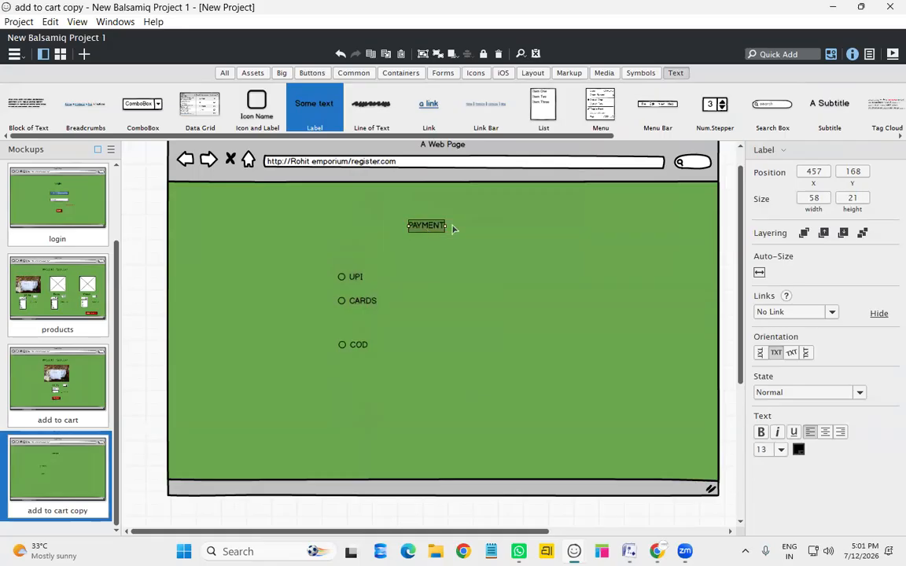
{"action": "left_click_drag", "start_coordinate": [446, 225], "coordinate": [494, 227]}
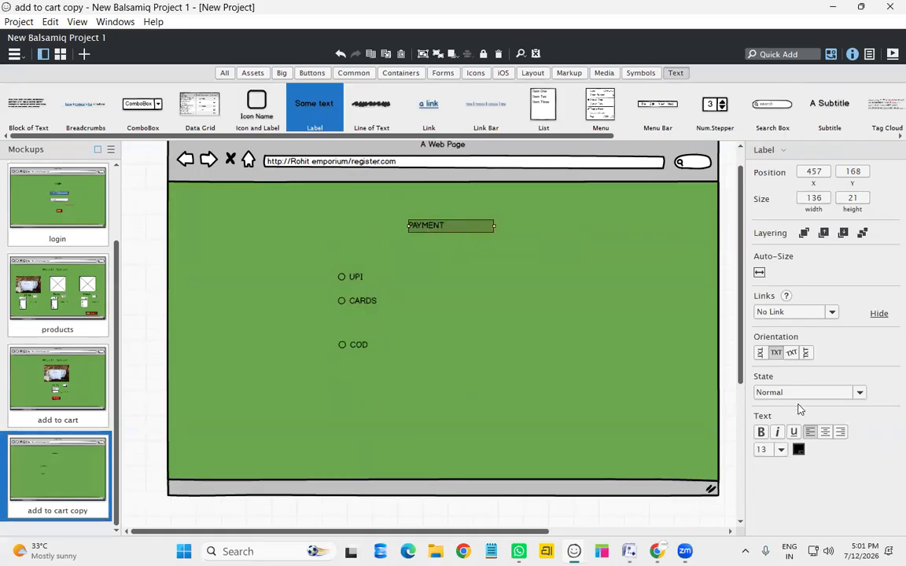
{"action": "left_click", "coordinate": [782, 454]}
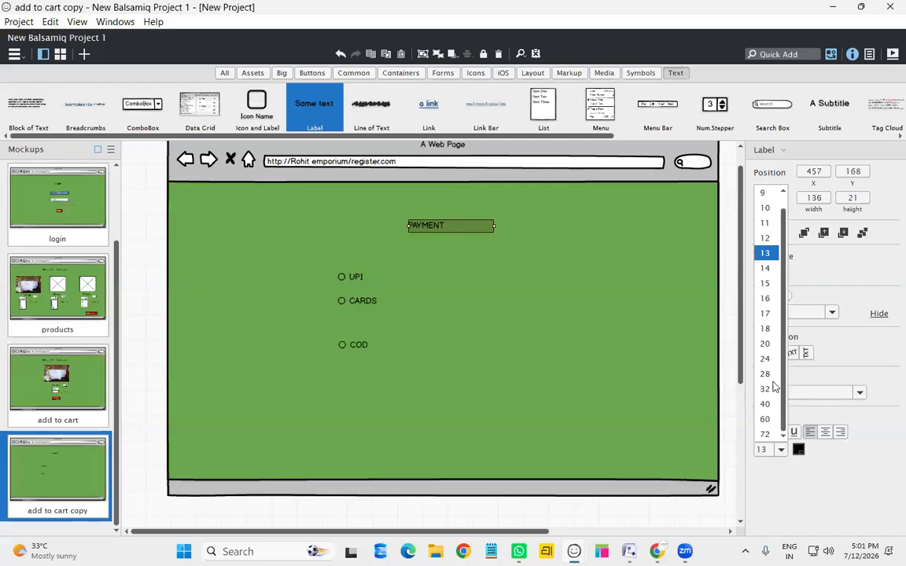
{"action": "left_click", "coordinate": [764, 298]}
{"action": "left_click", "coordinate": [480, 265]}
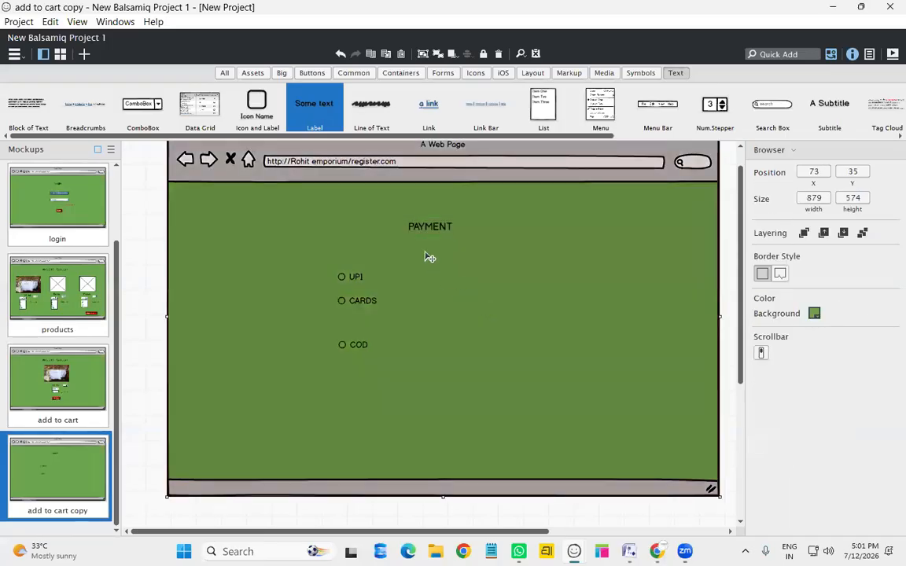
{"action": "left_click_drag", "start_coordinate": [357, 301], "coordinate": [361, 302]}
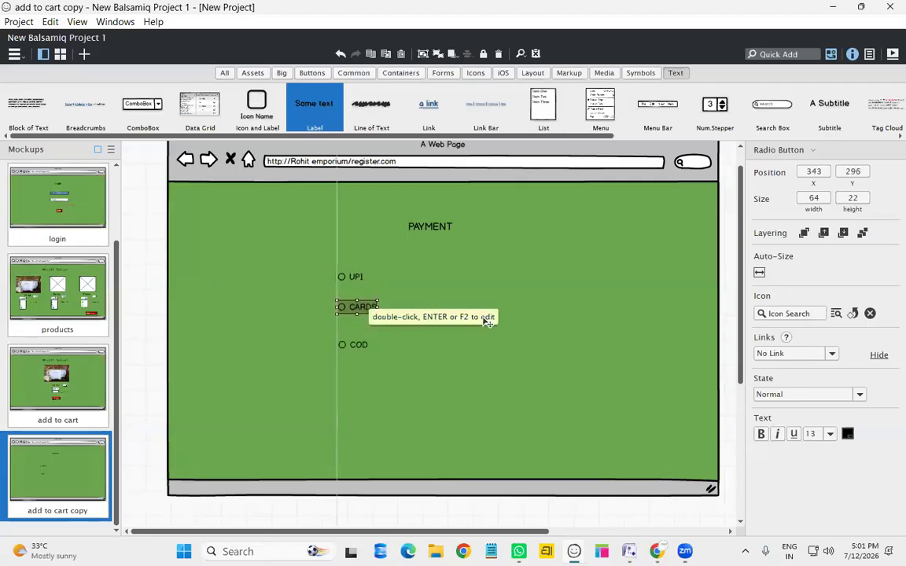
{"action": "left_click", "coordinate": [435, 346]}
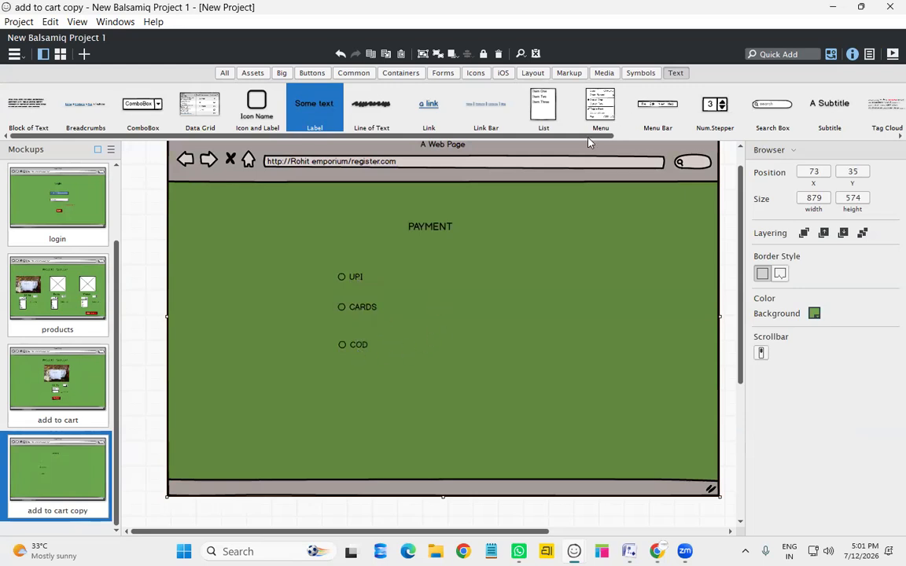
Copy the Buy Now button from the add to cart page and paste it below COD
{"action": "left_click", "coordinate": [101, 376]}
{"action": "left_click", "coordinate": [437, 419]}
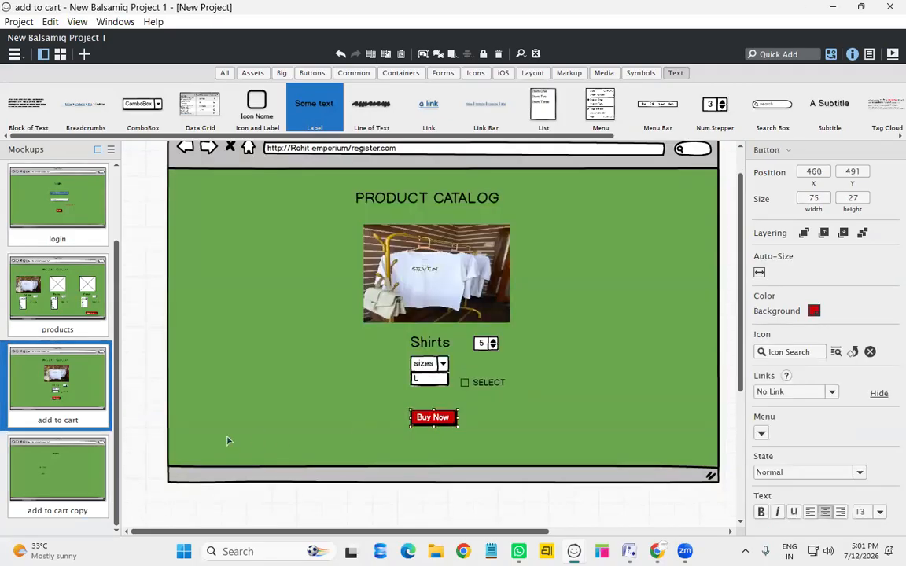
{"action": "left_click", "coordinate": [98, 470]}
{"action": "left_click", "coordinate": [462, 425]}
{"action": "key", "text": "ctrl+v"}
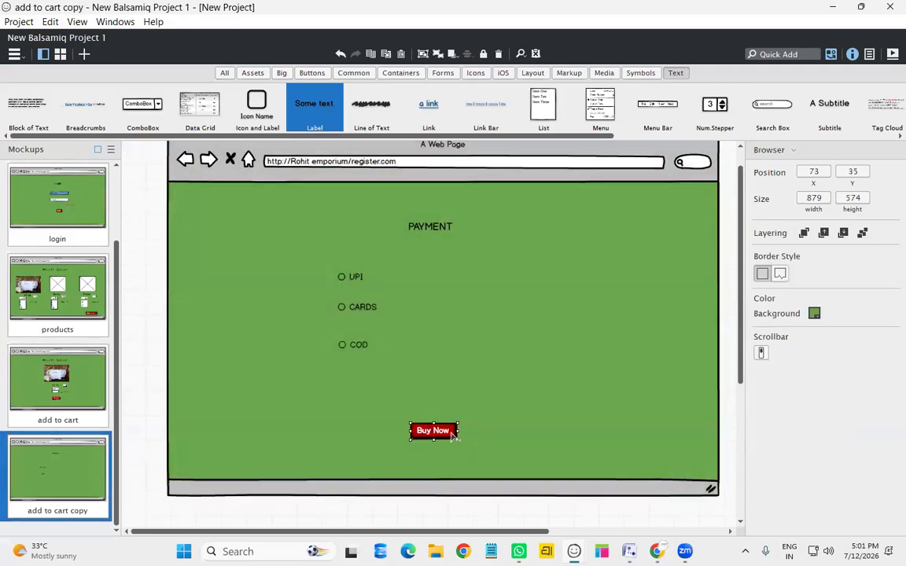
{"action": "left_click_drag", "start_coordinate": [441, 441], "coordinate": [436, 419]}
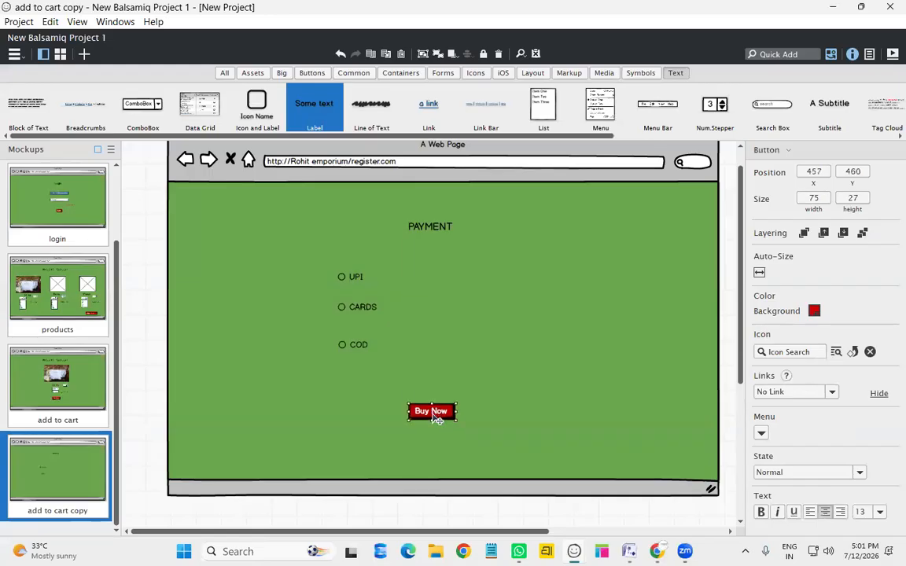
Relabel the pasted button 'Pay' and widen it
{"action": "double_click", "coordinate": [437, 415]}
{"action": "type", "text": "P"}
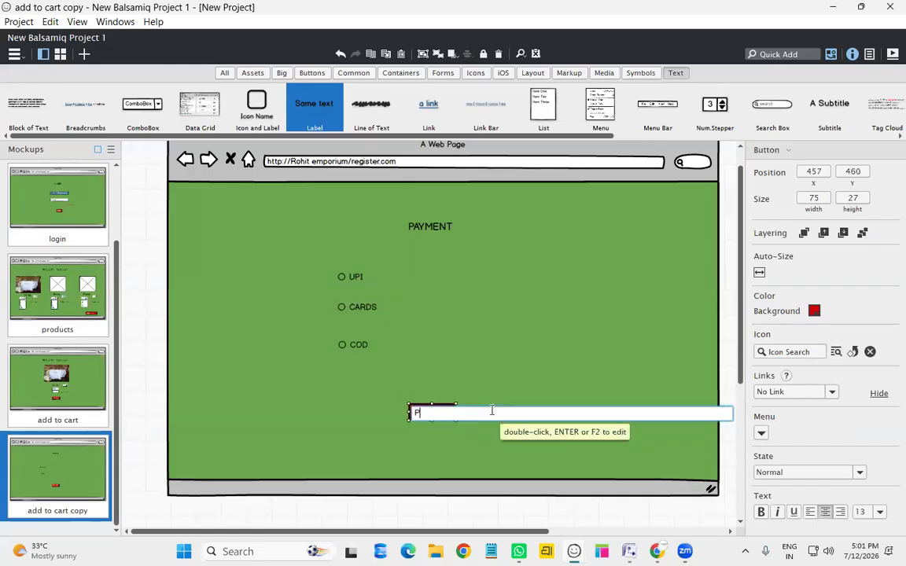
{"action": "type", "text": "ay"}
{"action": "key", "text": "Return"}
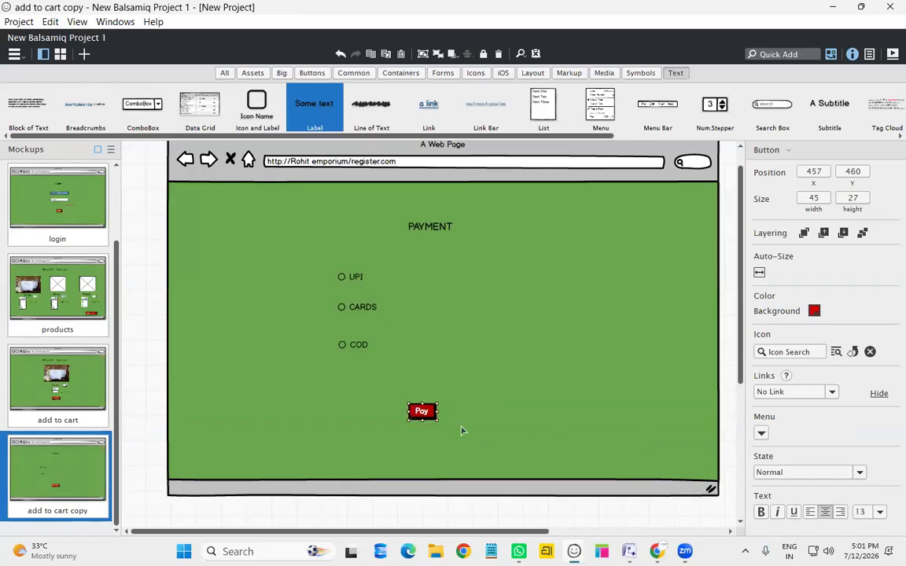
{"action": "left_click_drag", "start_coordinate": [438, 417], "coordinate": [462, 413]}
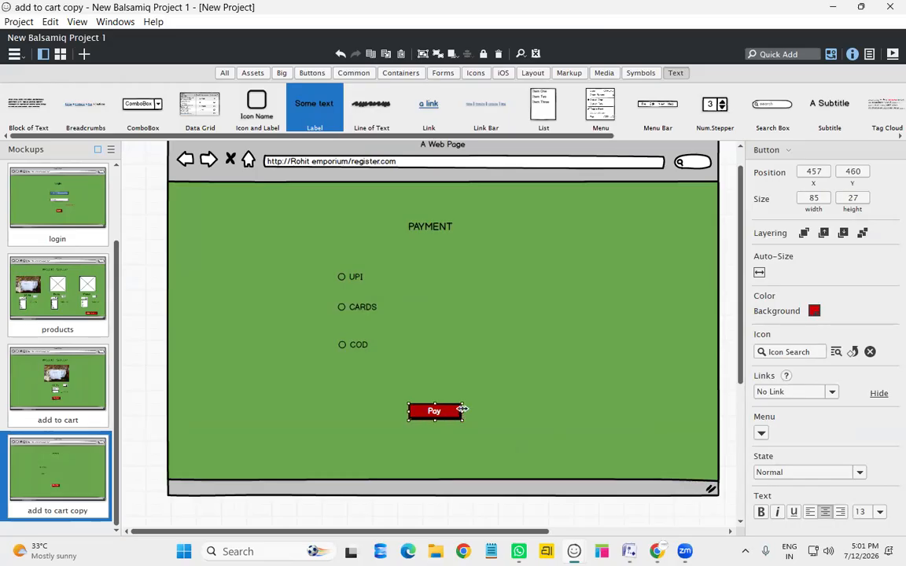
{"action": "left_click", "coordinate": [446, 257]}
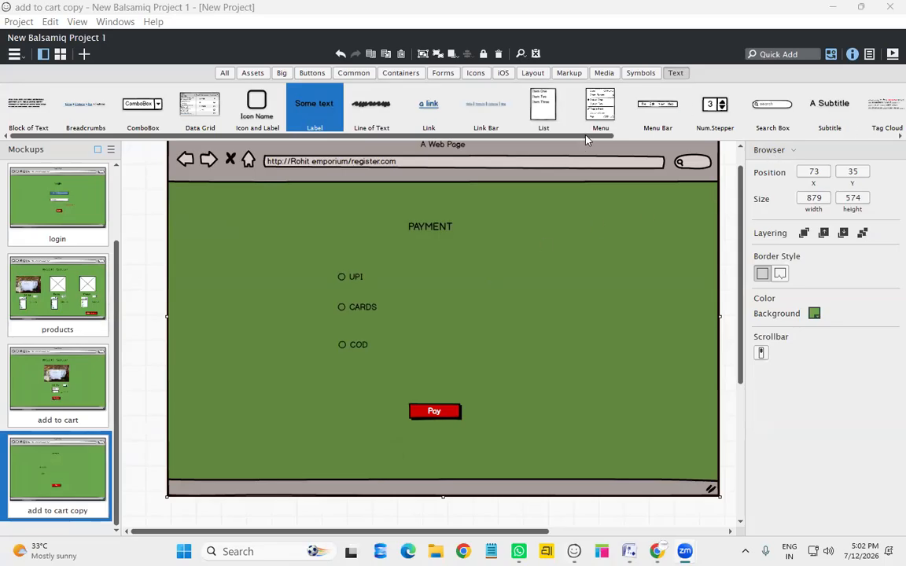
Add a Tooltip callout reading 'add RS 50 voucher by paying UPI' to the payment page
{"action": "left_click_drag", "start_coordinate": [583, 136], "coordinate": [869, 135]}
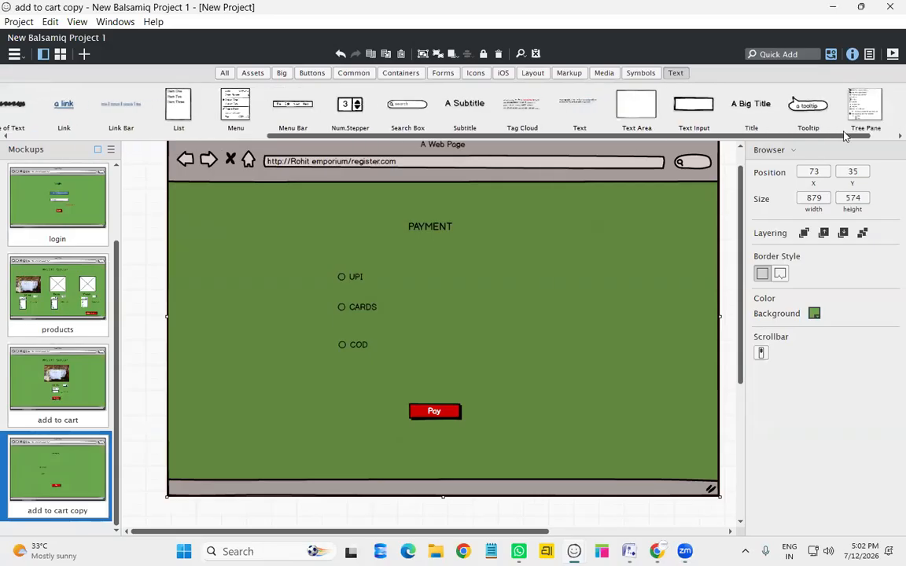
{"action": "left_click_drag", "start_coordinate": [830, 106], "coordinate": [511, 346]}
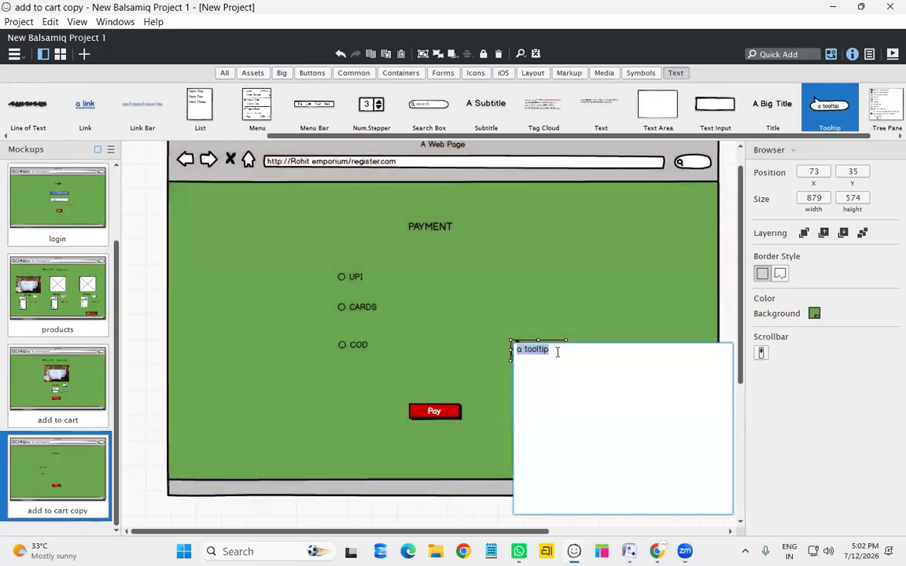
{"action": "type", "text": "add t"}
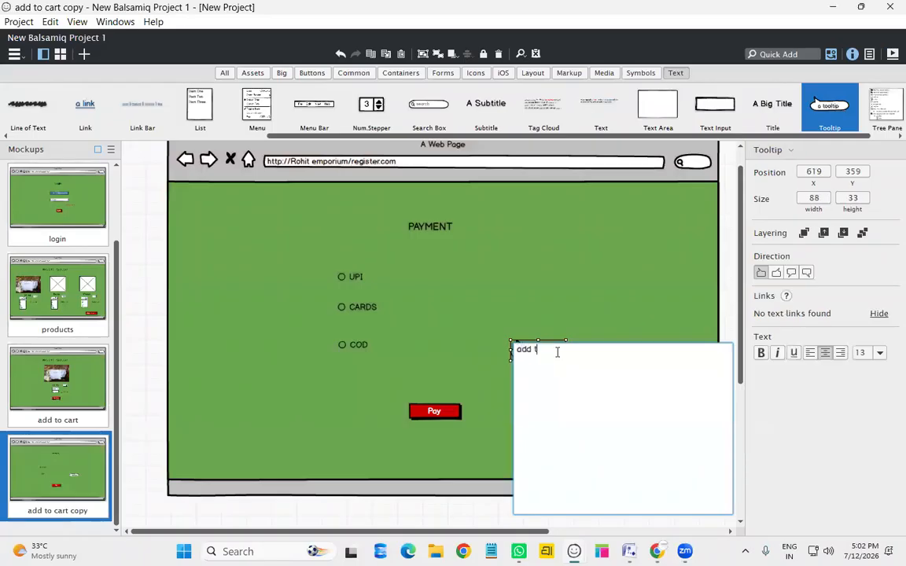
{"action": "type", "text": "o vogu"}
{"action": "key", "text": "BackSpace"}
{"action": "key", "text": "BackSpace"}
{"action": "type", "text": "50"}
{"action": "type", "text": " Rs"}
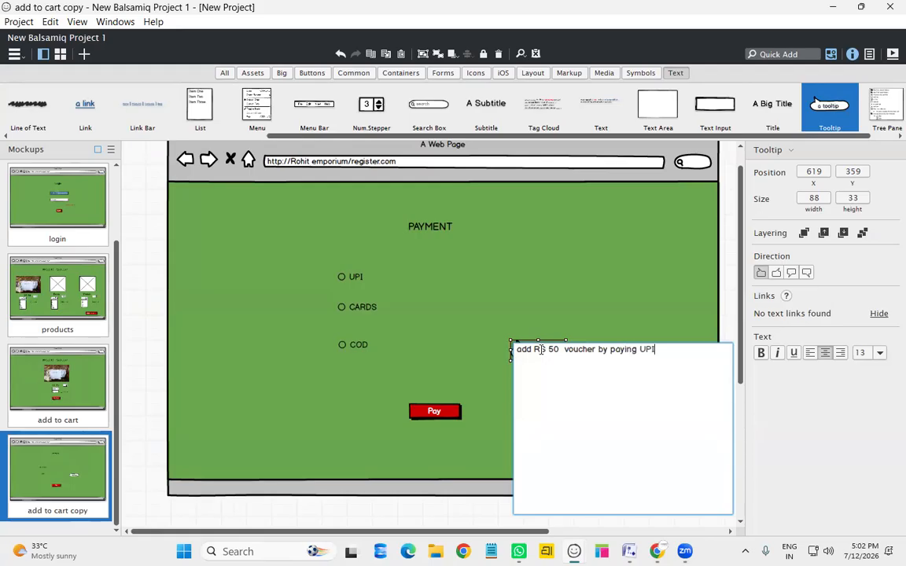
{"action": "left_click", "coordinate": [641, 261]}
Position the voucher callout right beside the UPI payment option
{"action": "left_click_drag", "start_coordinate": [521, 369], "coordinate": [560, 267]}
{"action": "left_click", "coordinate": [613, 276]}
{"action": "double_click", "coordinate": [577, 272]}
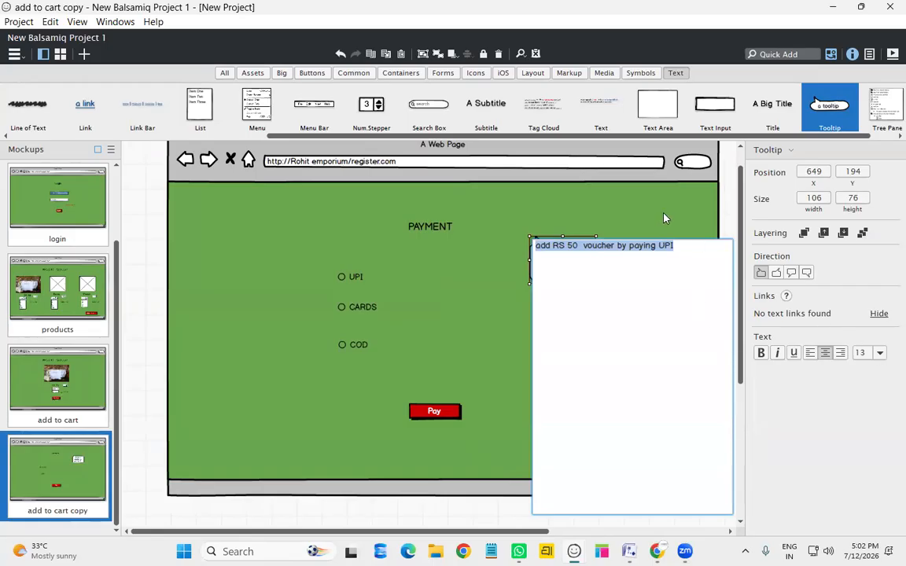
{"action": "key", "text": "Escape"}
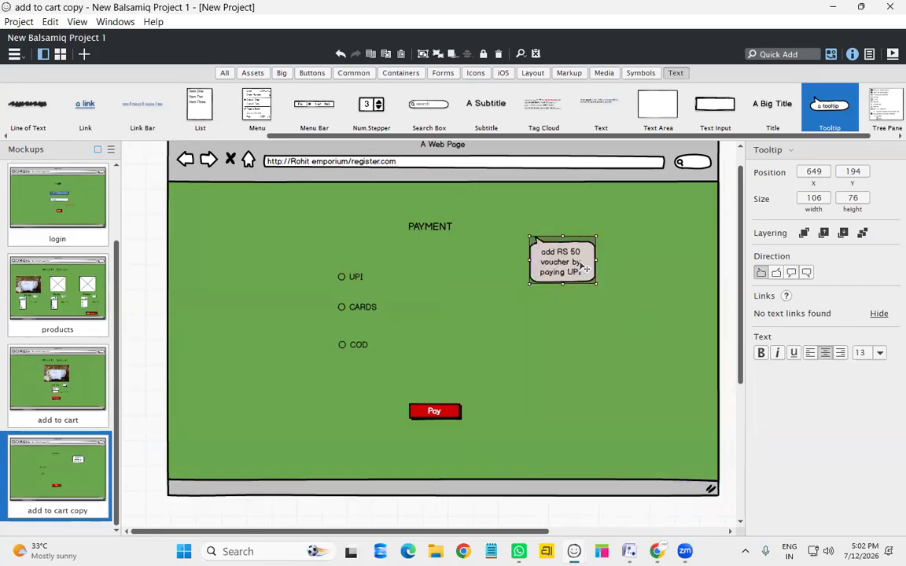
{"action": "left_click_drag", "start_coordinate": [555, 267], "coordinate": [604, 269]}
{"action": "left_click_drag", "start_coordinate": [505, 282], "coordinate": [364, 277]}
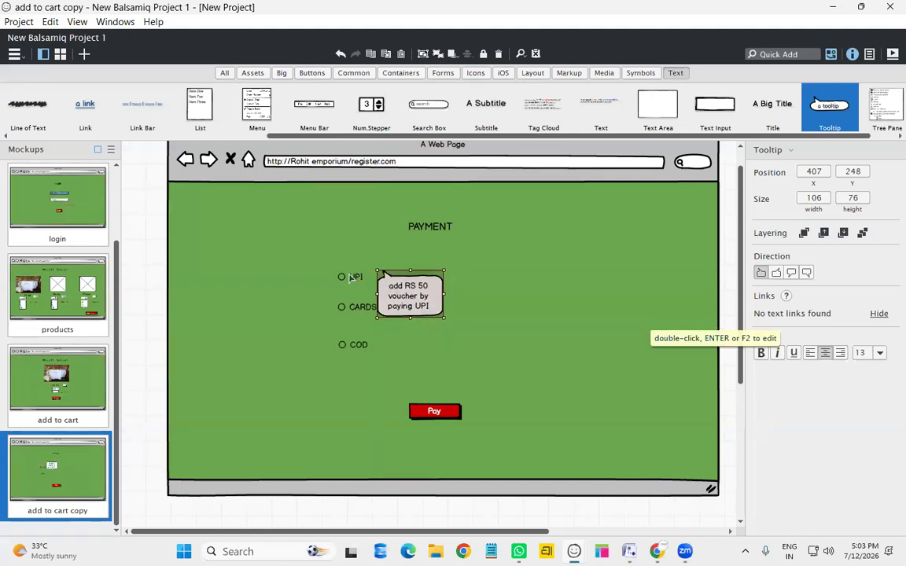
{"action": "left_click_drag", "start_coordinate": [403, 299], "coordinate": [504, 299]}
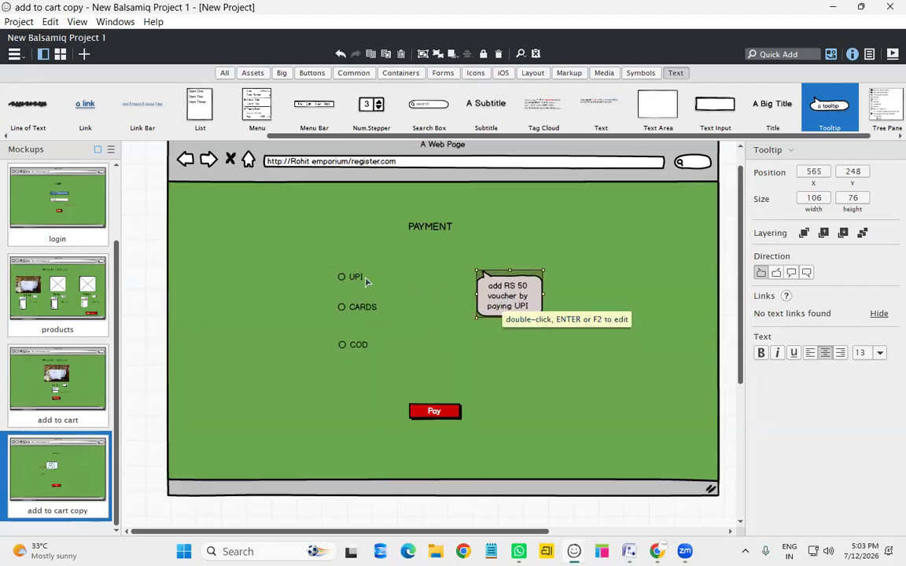
{"action": "left_click", "coordinate": [417, 315]}
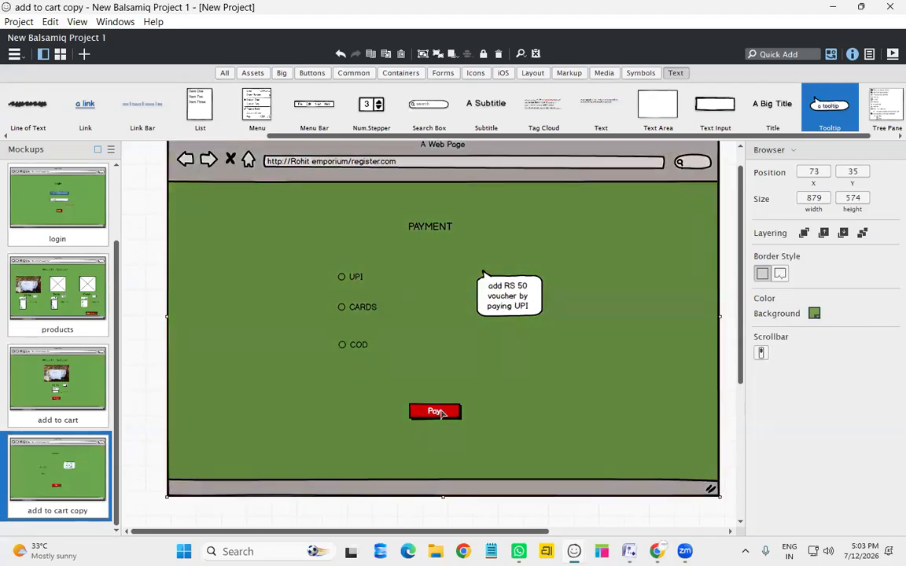
Rename the 'add to cart copy' page to 'payment'
{"action": "left_click", "coordinate": [101, 511]}
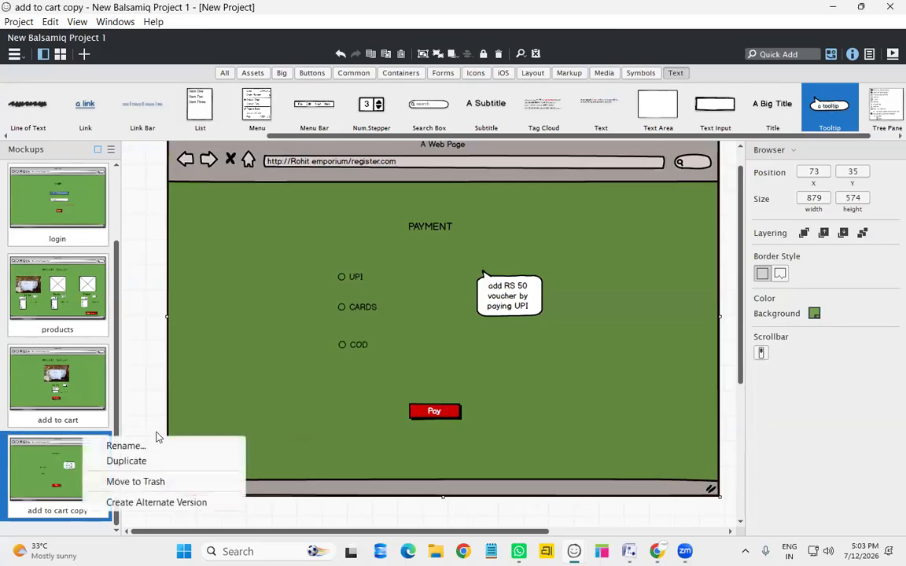
{"action": "left_click", "coordinate": [126, 446]}
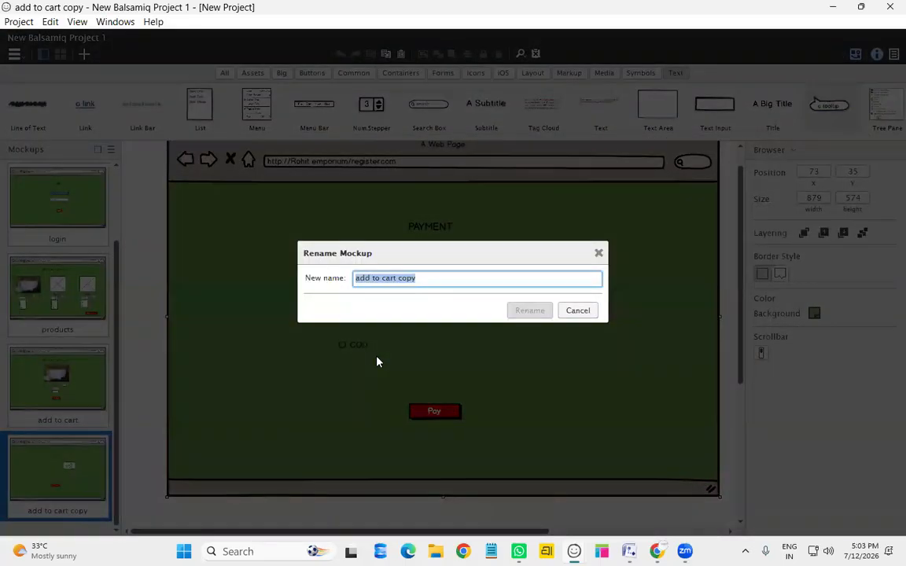
{"action": "type", "text": "payment"}
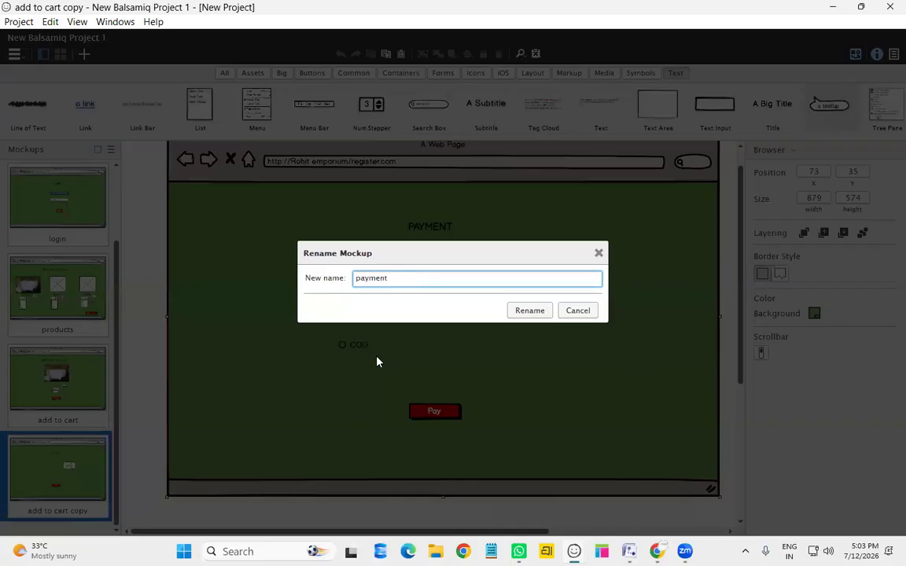
{"action": "key", "text": "Return"}
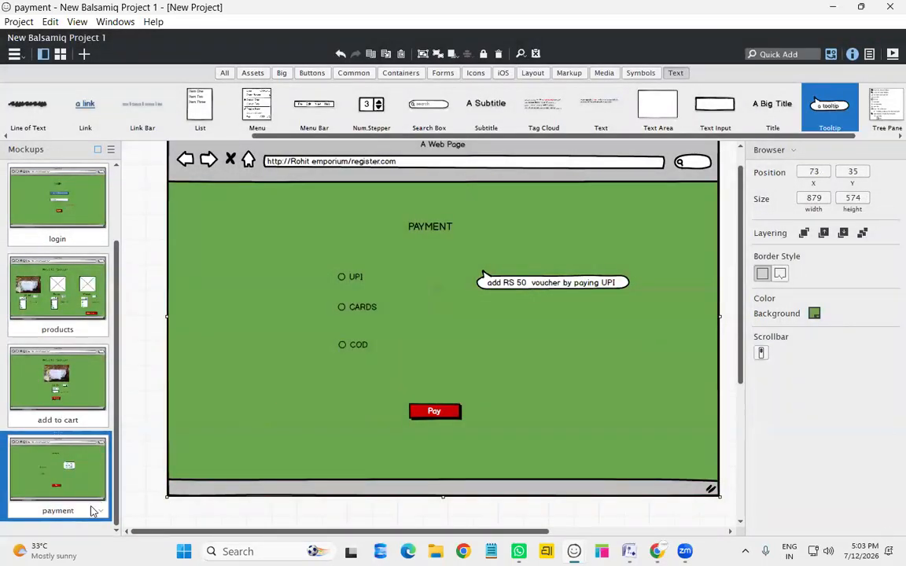
Duplicate the payment page and delete its PAYMENT heading, UPI/CARDS options, voucher tooltip and Pay button
{"action": "right_click", "coordinate": [91, 515]}
{"action": "left_click", "coordinate": [129, 460]}
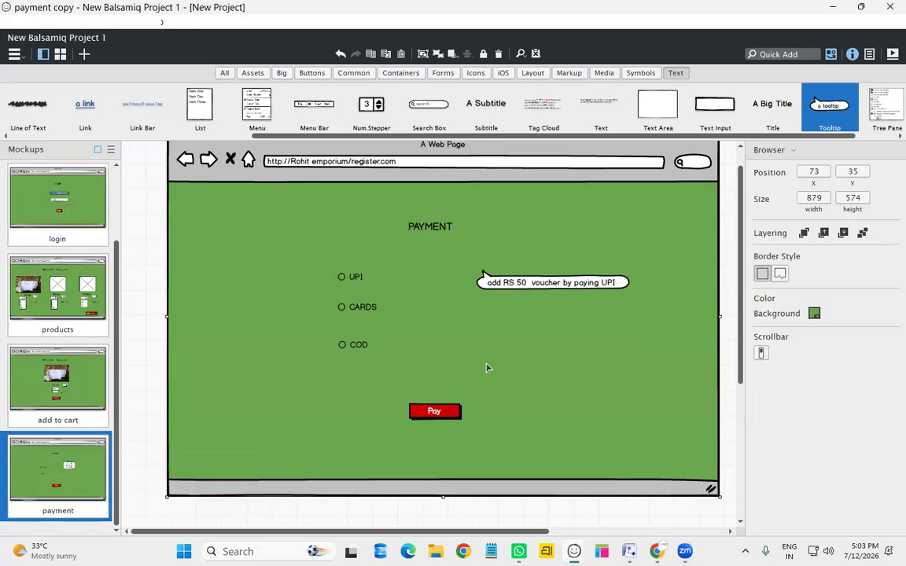
{"action": "left_click", "coordinate": [471, 250]}
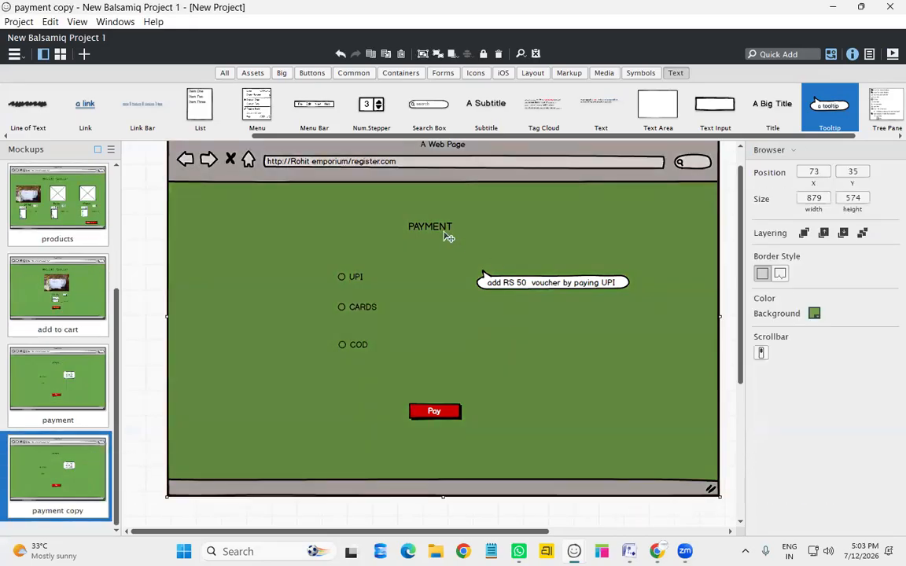
{"action": "left_click", "coordinate": [442, 229]}
{"action": "left_click", "coordinate": [347, 279], "text": "ctrl"}
{"action": "left_click", "coordinate": [355, 307], "text": "ctrl"}
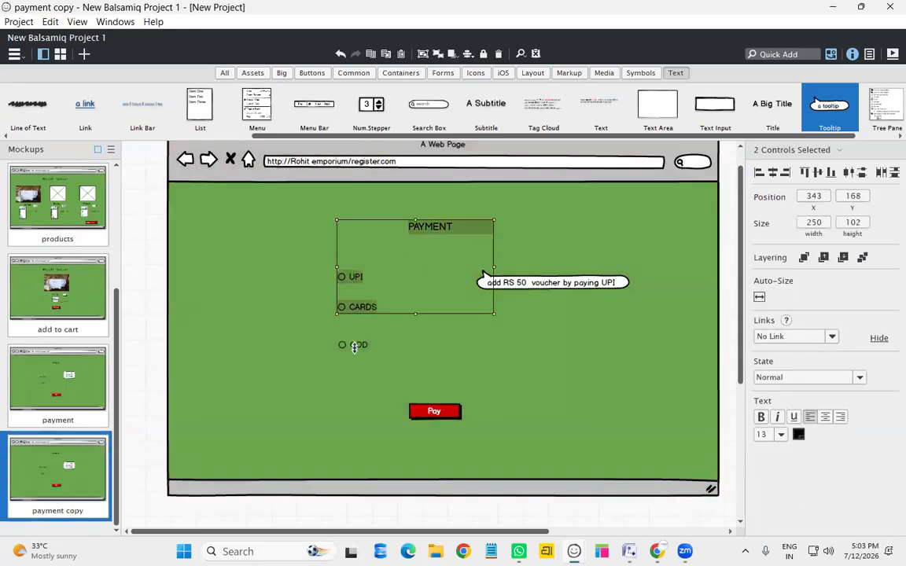
{"action": "left_click", "coordinate": [485, 283], "text": "ctrl"}
{"action": "left_click", "coordinate": [433, 414], "text": "ctrl"}
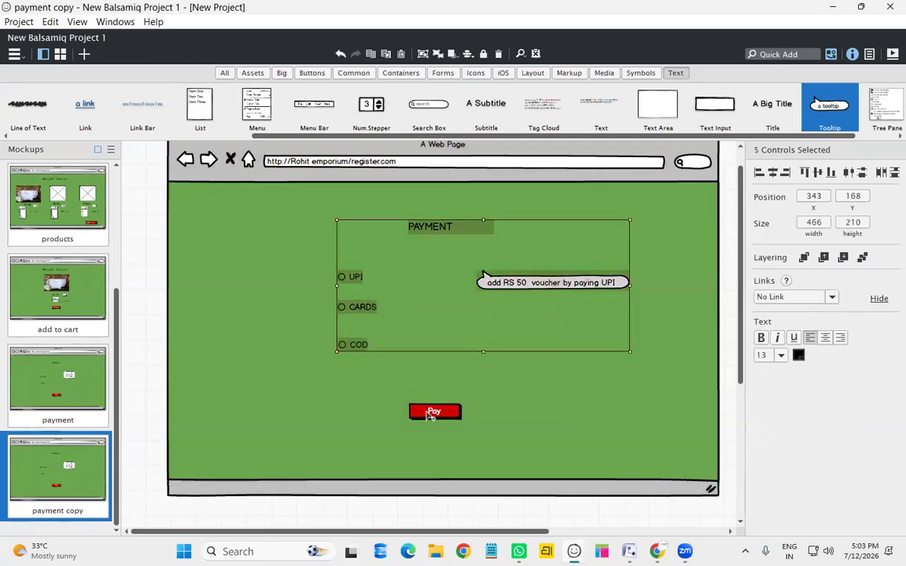
{"action": "key", "text": "Delete"}
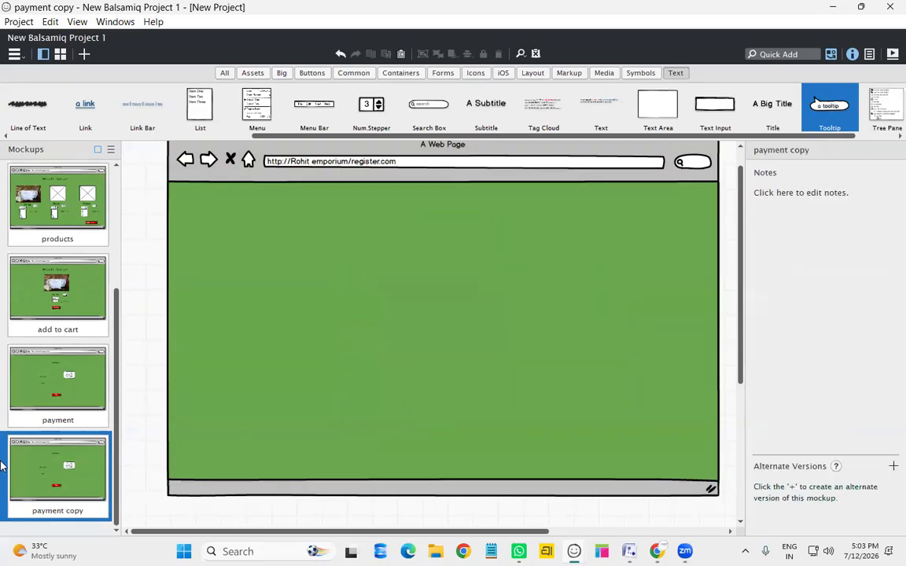
Place an 'ORDER DETAILS' Text Area mid-page and stretch it to about 200 x 264
{"action": "left_click", "coordinate": [421, 278]}
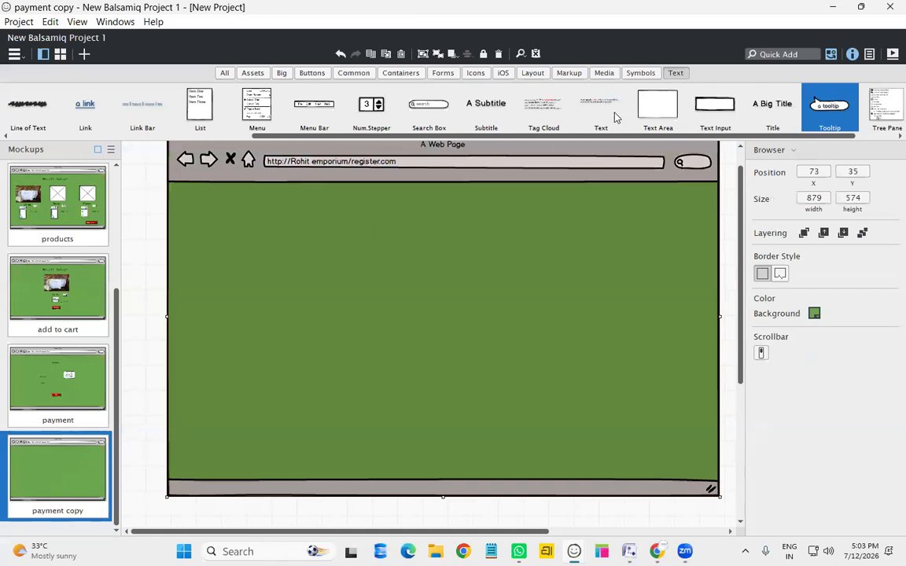
{"action": "left_click_drag", "start_coordinate": [657, 104], "coordinate": [415, 247]}
{"action": "type", "text": "ORDER DET"}
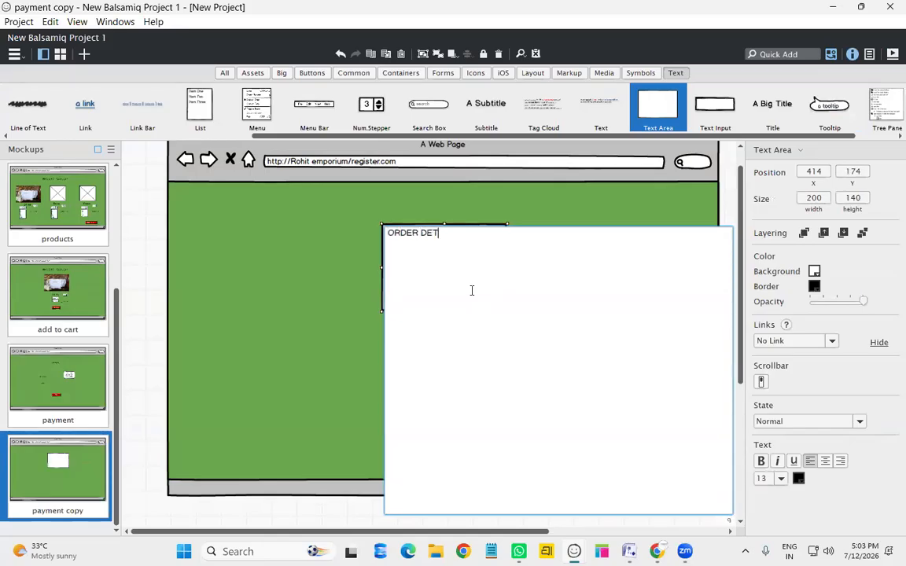
{"action": "type", "text": "AILS"}
{"action": "key", "text": "ctrl+Return"}
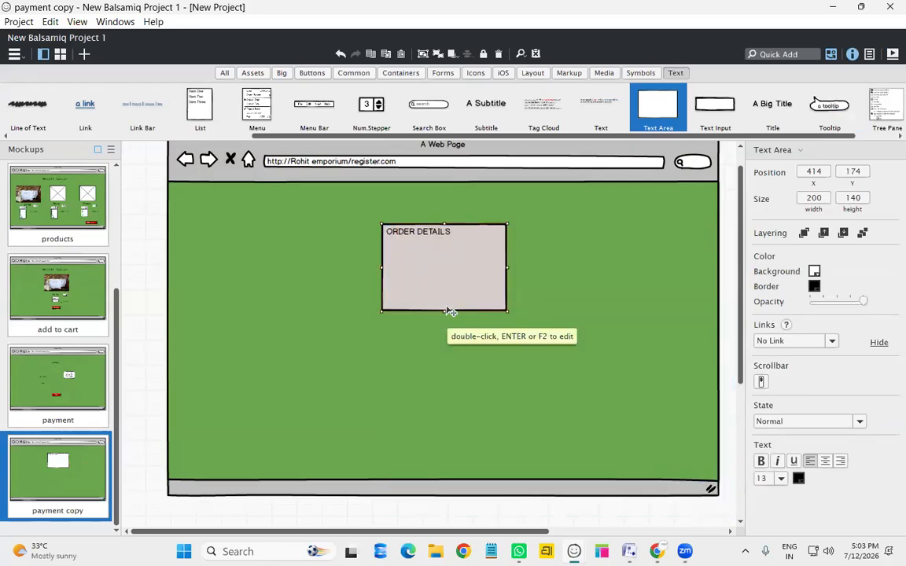
{"action": "left_click_drag", "start_coordinate": [446, 311], "coordinate": [455, 387]}
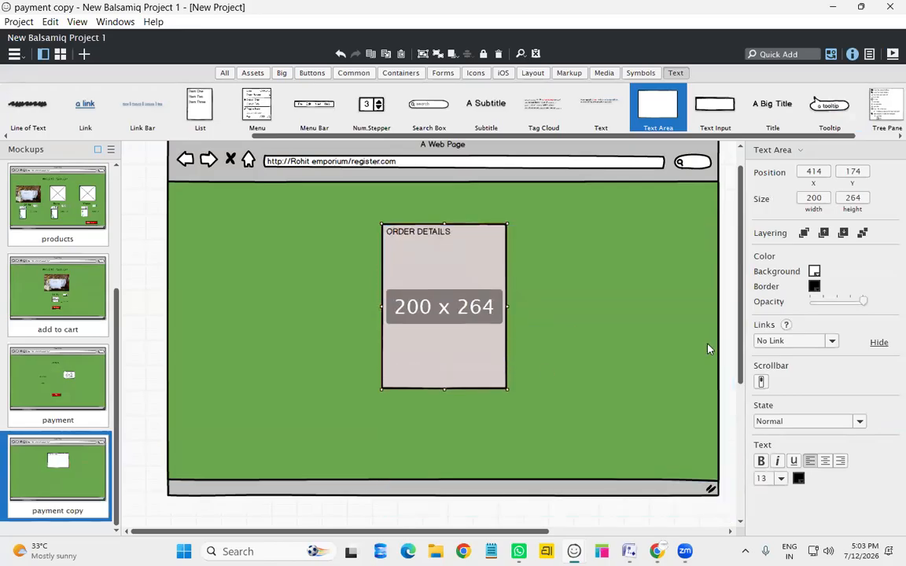
{"action": "left_click", "coordinate": [568, 321]}
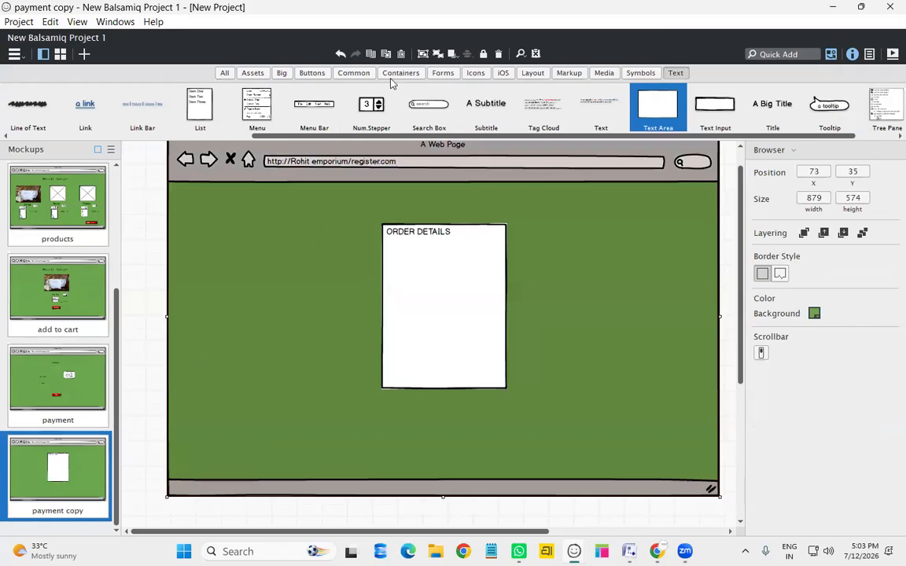
{"action": "left_click", "coordinate": [312, 73]}
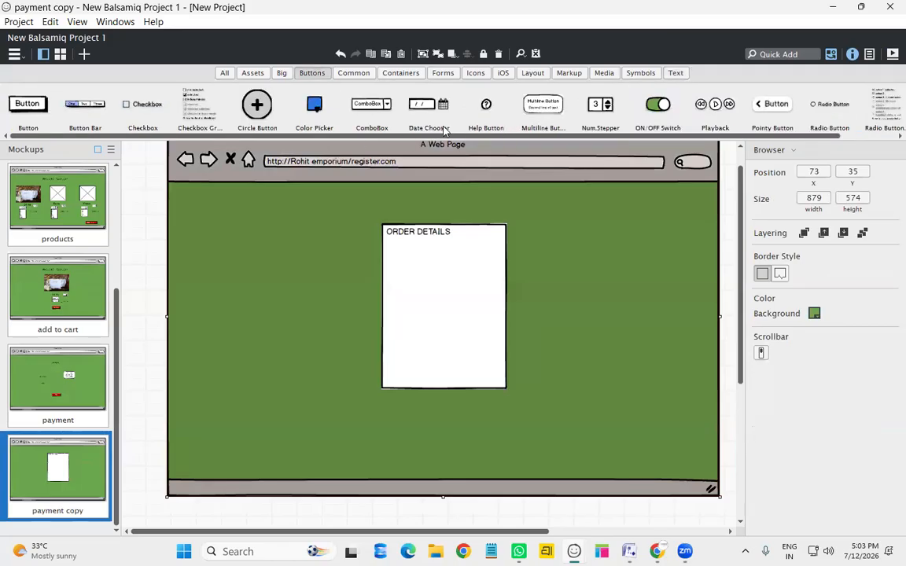
Drop a new Button onto the page and label it 'back'
{"action": "scroll", "coordinate": [484, 122], "scroll_direction": "right", "scroll_amount": 1}
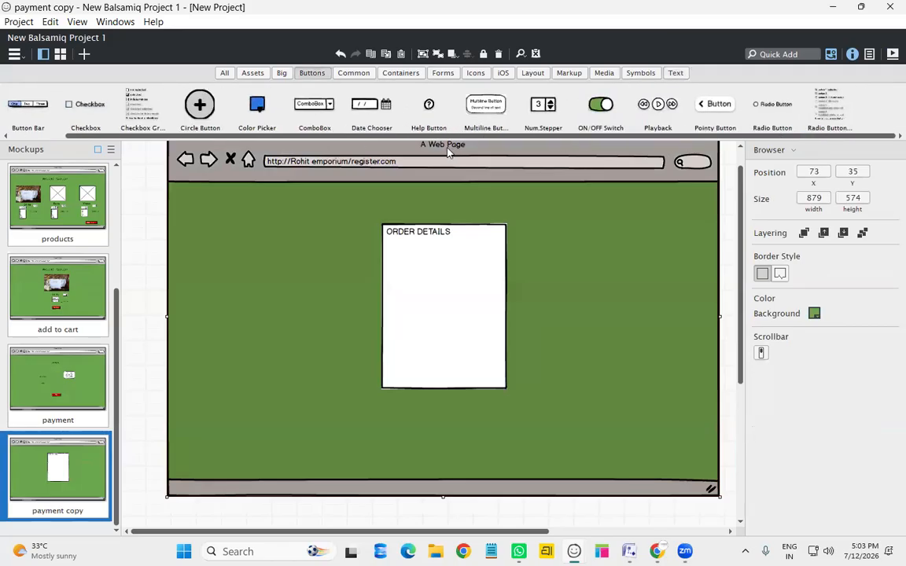
{"action": "scroll", "coordinate": [452, 110], "scroll_direction": "left", "scroll_amount": 1}
{"action": "left_click_drag", "start_coordinate": [26, 102], "coordinate": [435, 430]}
{"action": "double_click", "coordinate": [436, 432]}
{"action": "type", "text": "back"}
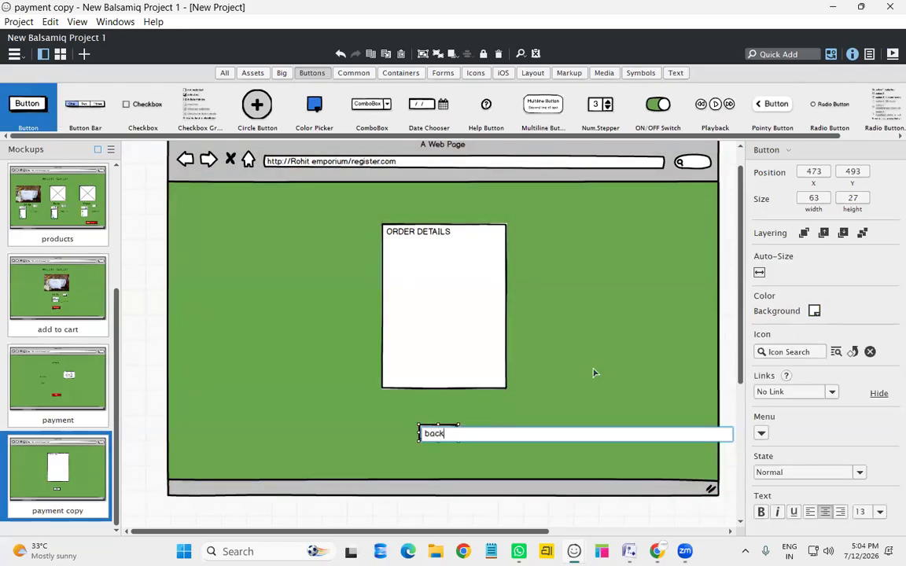
{"action": "left_click", "coordinate": [419, 472]}
Move the back button over the browser's back arrow, narrow it, and give it a red background
{"action": "left_click_drag", "start_coordinate": [434, 433], "coordinate": [167, 160]}
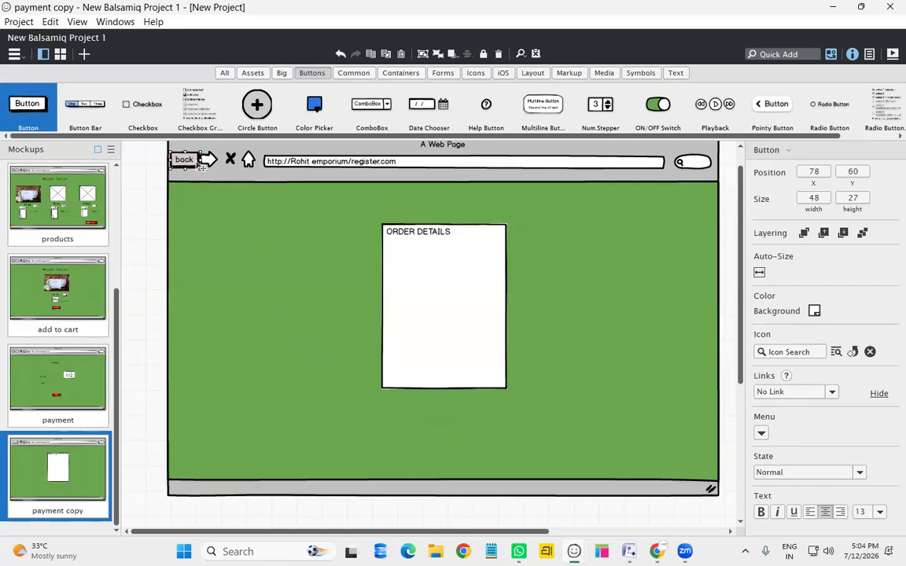
{"action": "left_click_drag", "start_coordinate": [197, 159], "coordinate": [191, 159]}
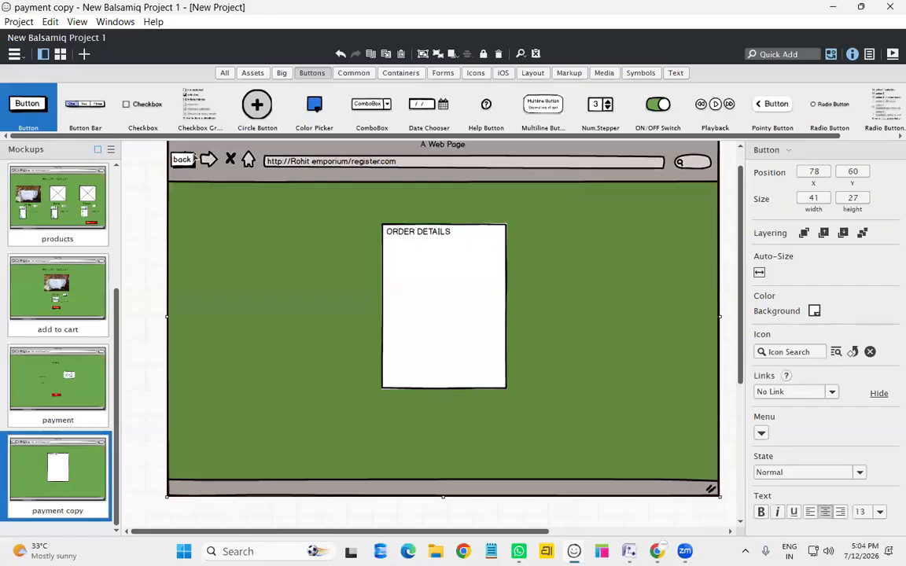
{"action": "left_click", "coordinate": [185, 161]}
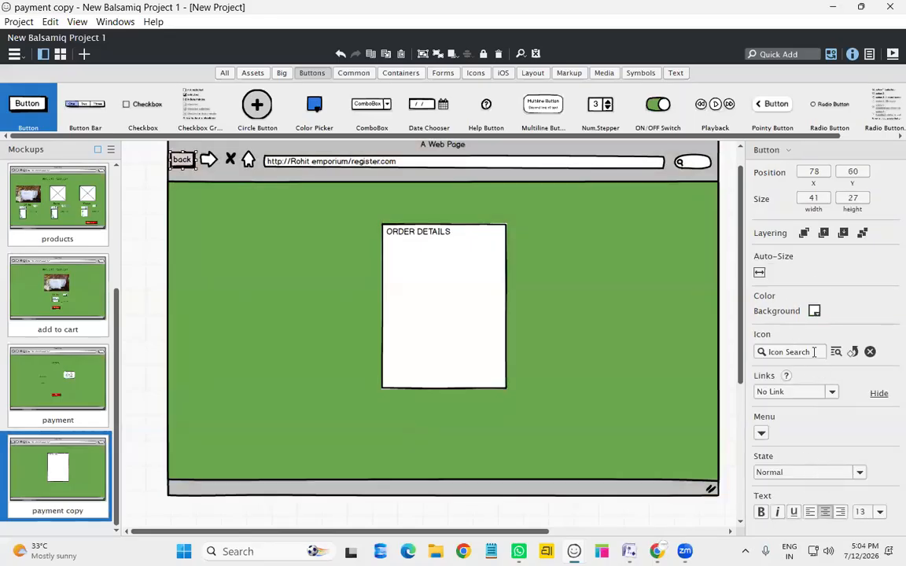
{"action": "left_click", "coordinate": [814, 310]}
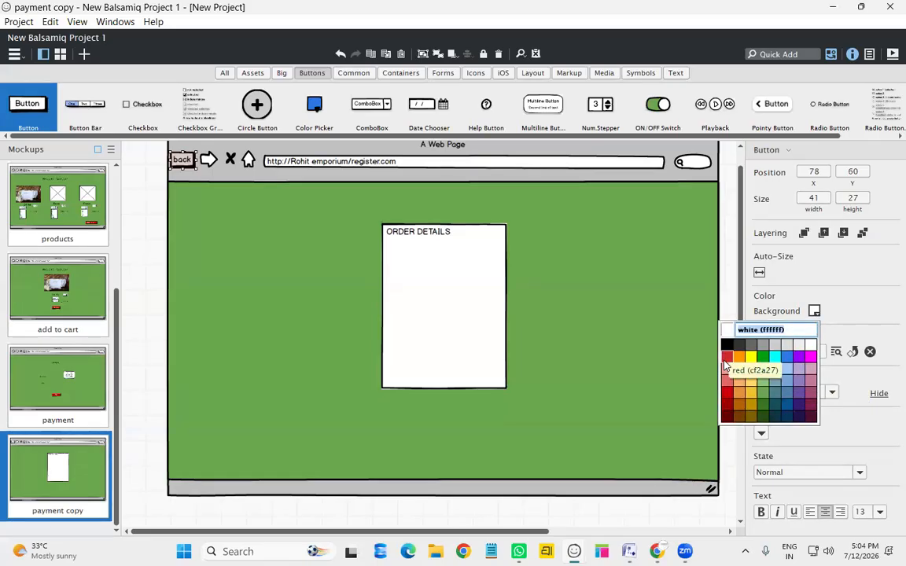
{"action": "left_click", "coordinate": [726, 358]}
{"action": "left_click", "coordinate": [609, 270]}
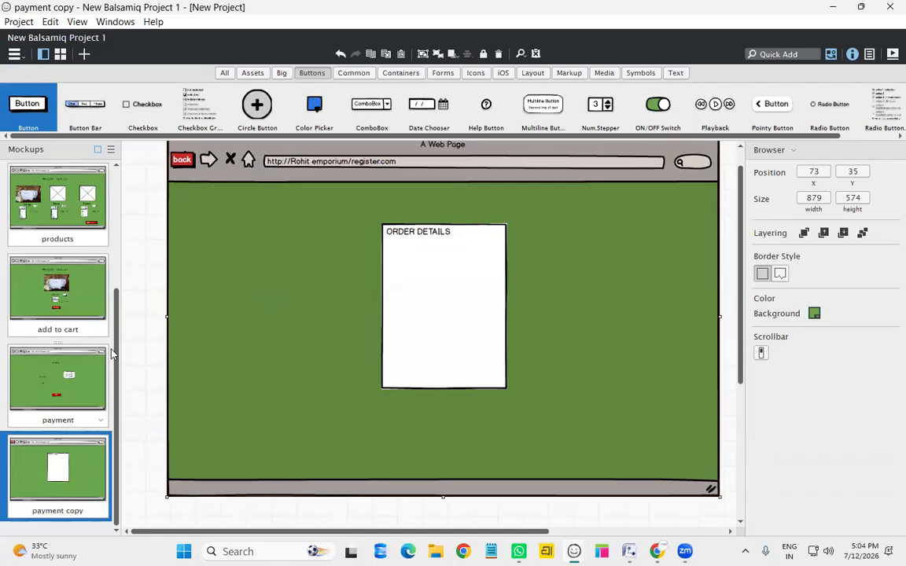
Show the register mockup in full-screen presentation, then exit back to the editor
{"action": "scroll", "coordinate": [81, 356], "scroll_direction": "up", "scroll_amount": 3}
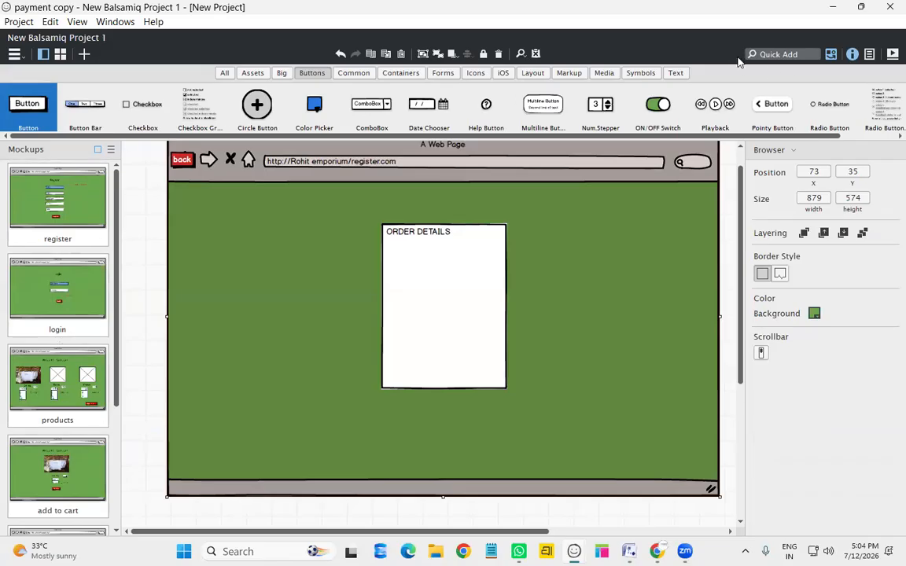
{"action": "left_click", "coordinate": [34, 216]}
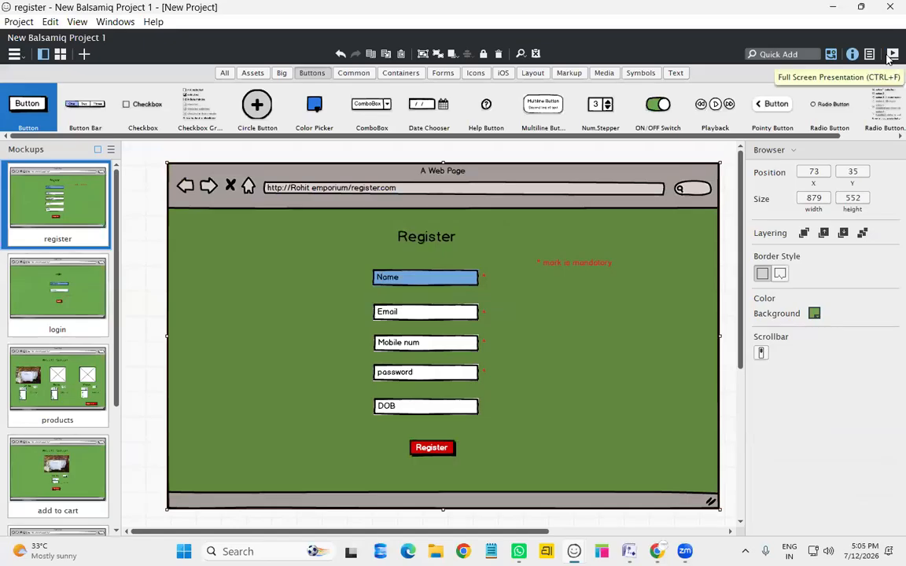
{"action": "left_click", "coordinate": [892, 54]}
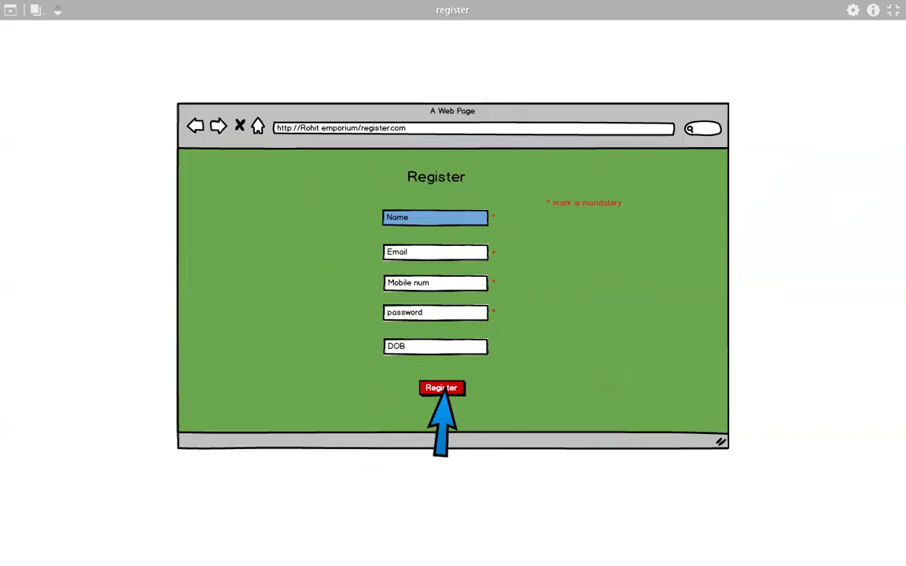
{"action": "key", "text": "Escape"}
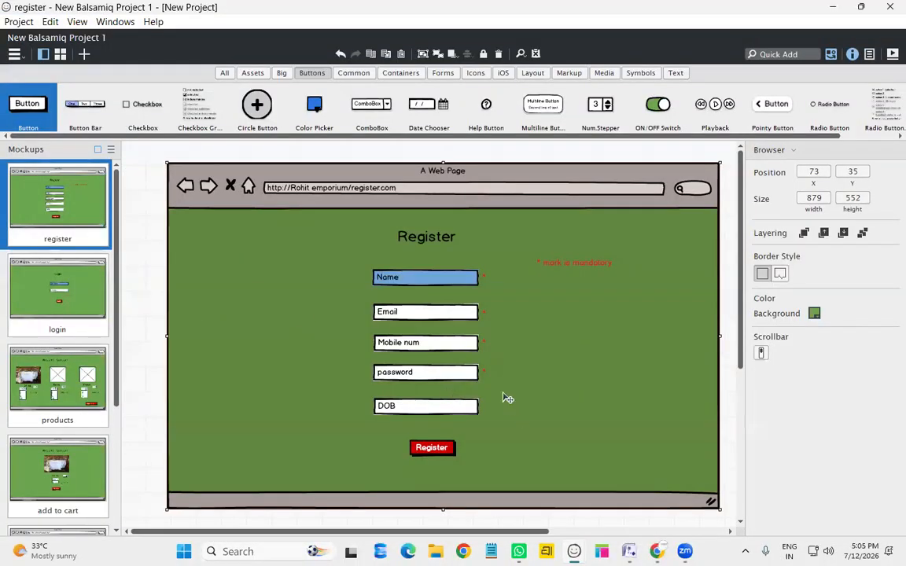
Link the Register button to the login page and the Login button to the products page
{"action": "left_click", "coordinate": [447, 449]}
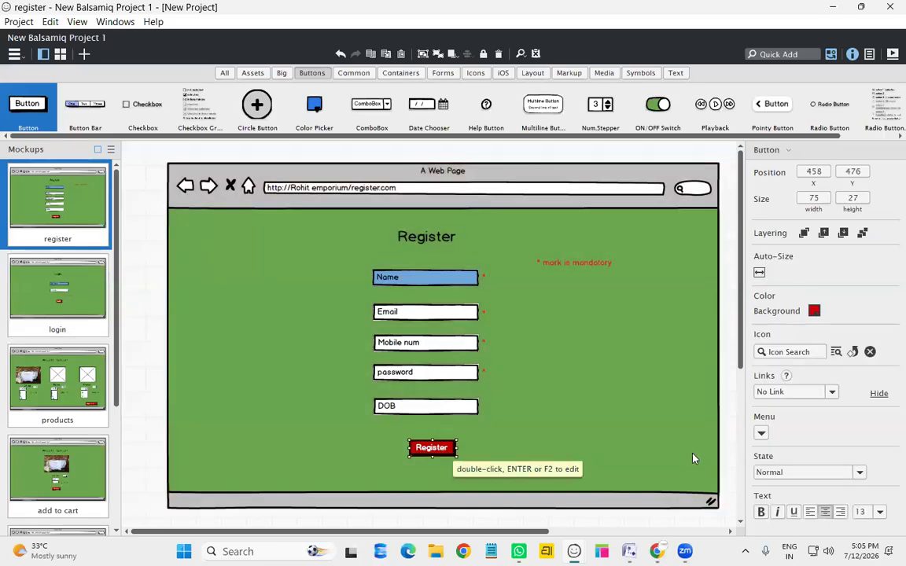
{"action": "left_click", "coordinate": [823, 395]}
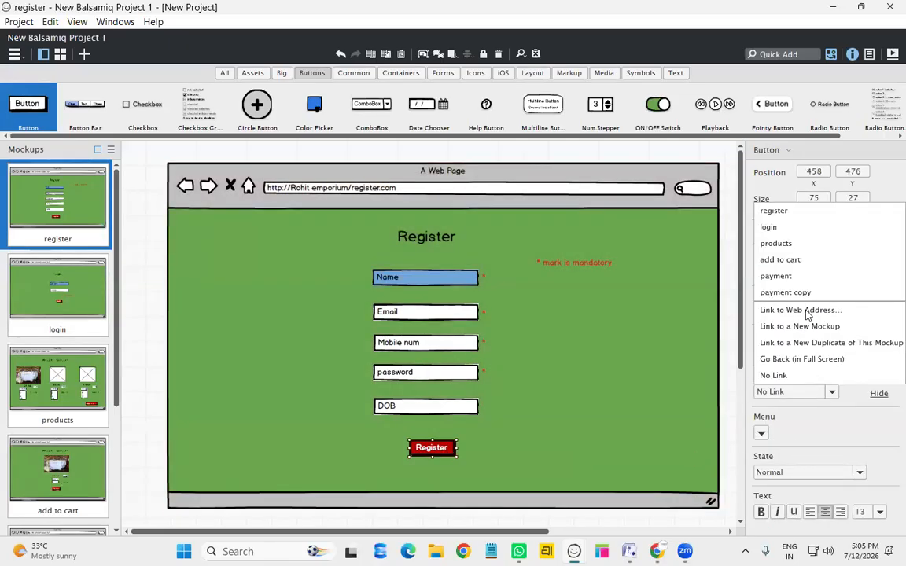
{"action": "left_click", "coordinate": [791, 228]}
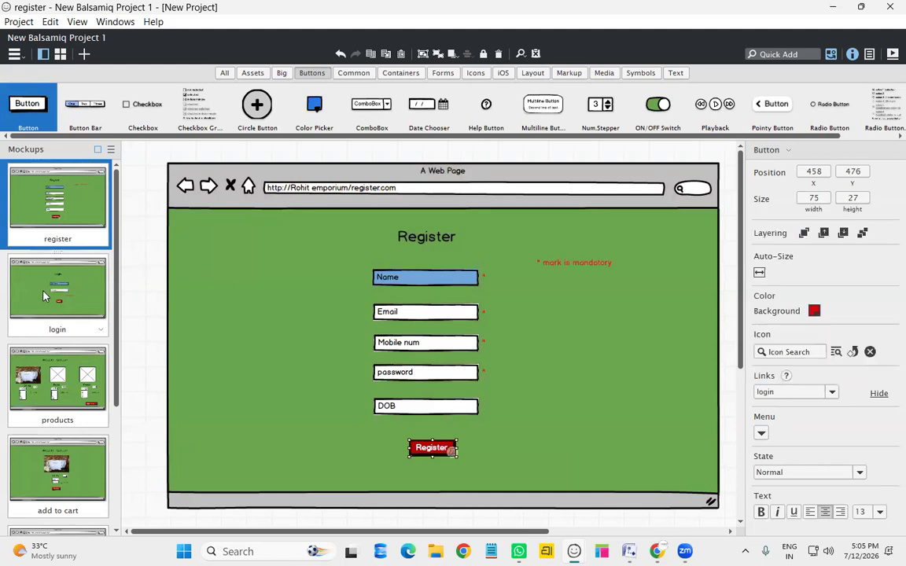
{"action": "left_click", "coordinate": [110, 302]}
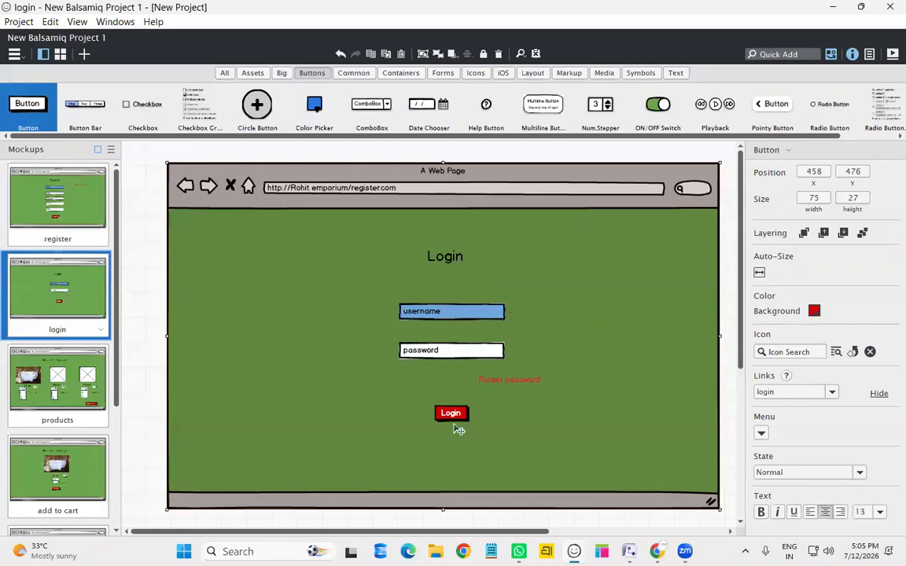
{"action": "left_click", "coordinate": [453, 419]}
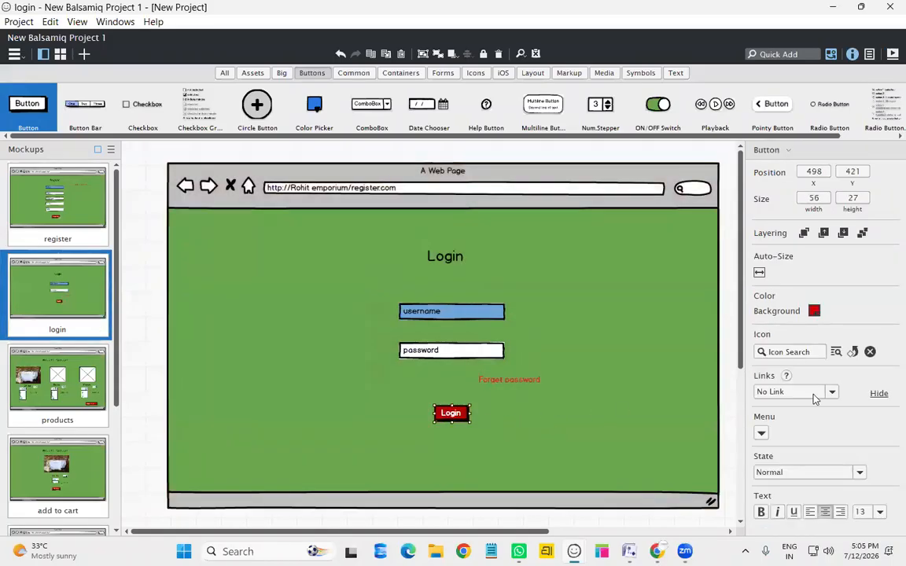
{"action": "left_click", "coordinate": [815, 396]}
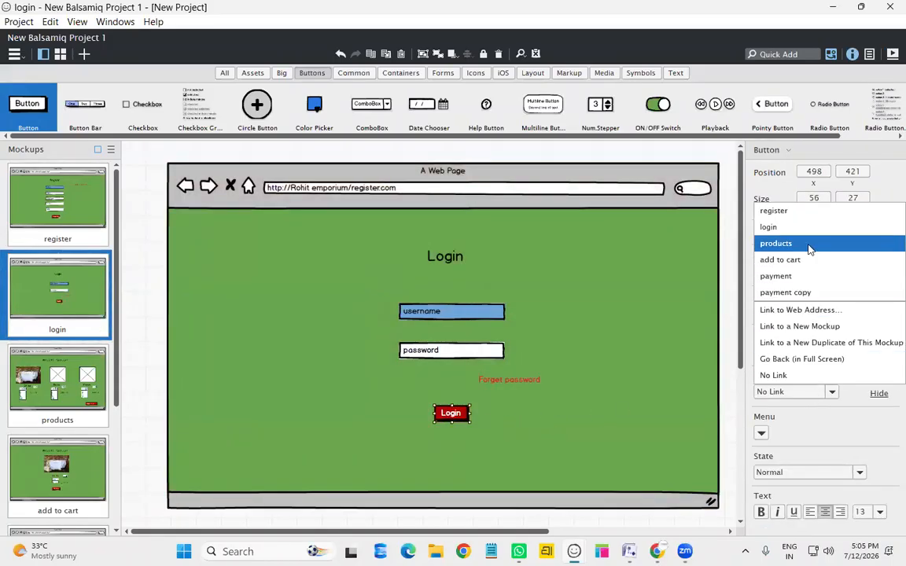
{"action": "left_click", "coordinate": [811, 245]}
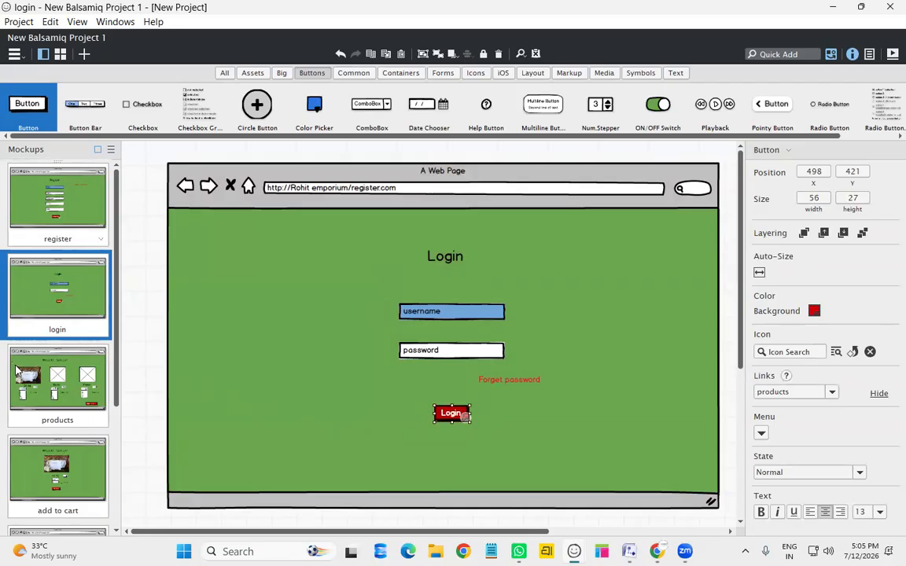
Link the products page's ADD TO CART button to the add to cart page
{"action": "left_click", "coordinate": [464, 416]}
{"action": "left_click", "coordinate": [636, 450]}
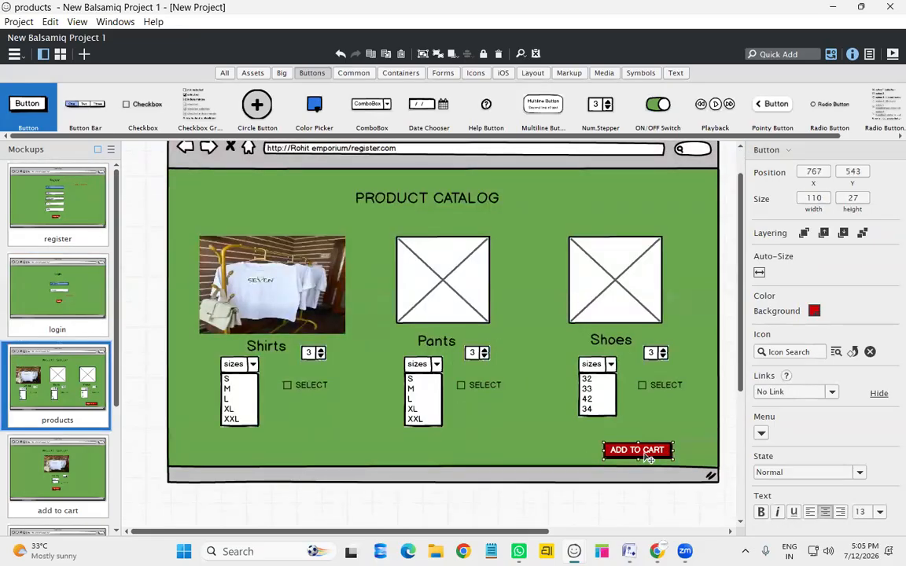
{"action": "left_click", "coordinate": [788, 393]}
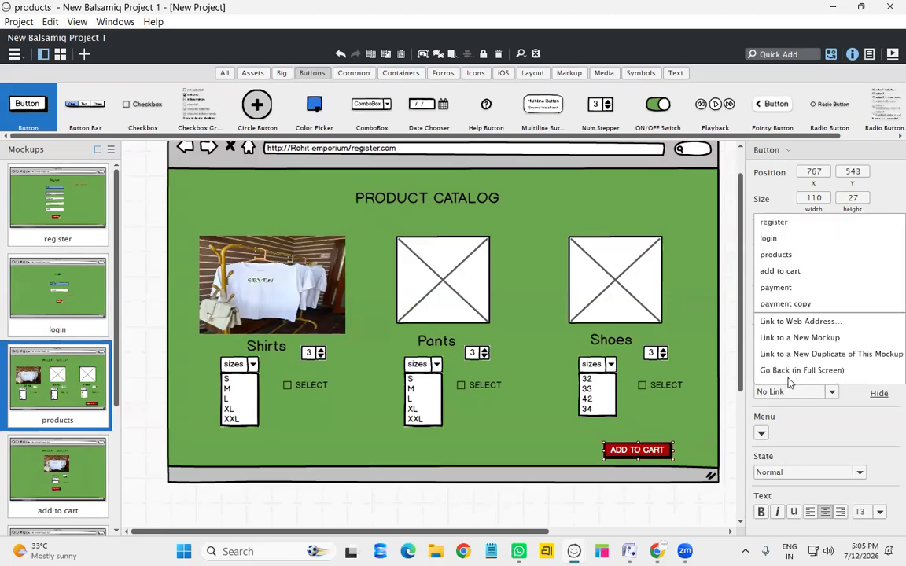
{"action": "left_click", "coordinate": [796, 278]}
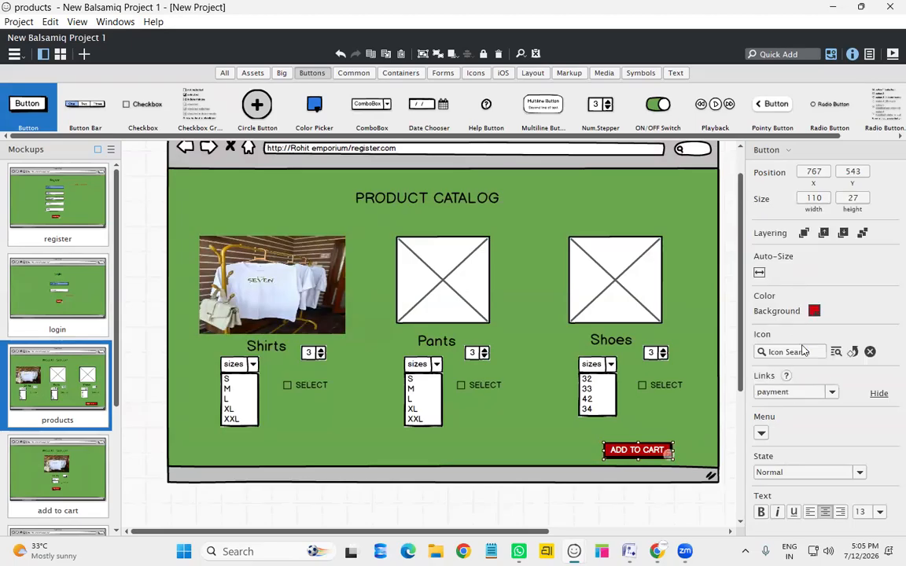
{"action": "left_click", "coordinate": [810, 393]}
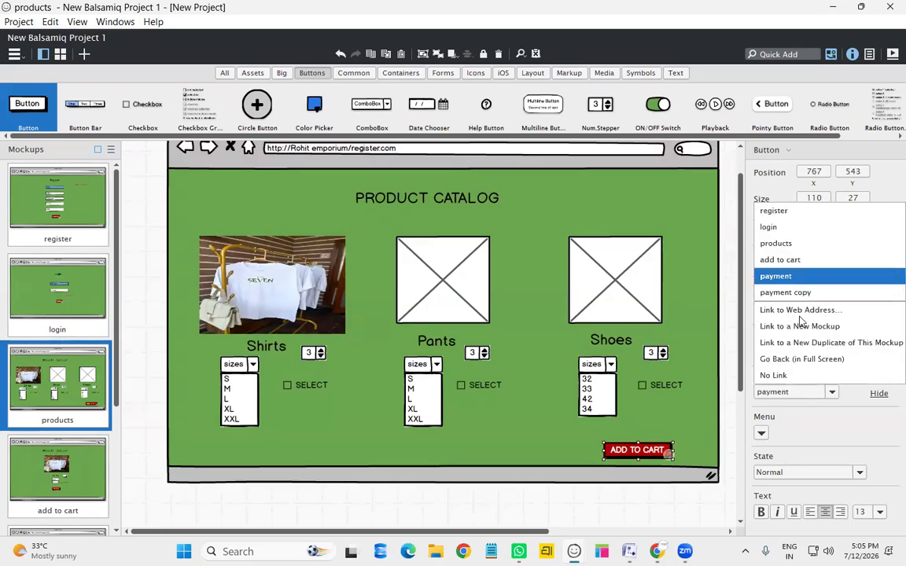
{"action": "left_click", "coordinate": [796, 267]}
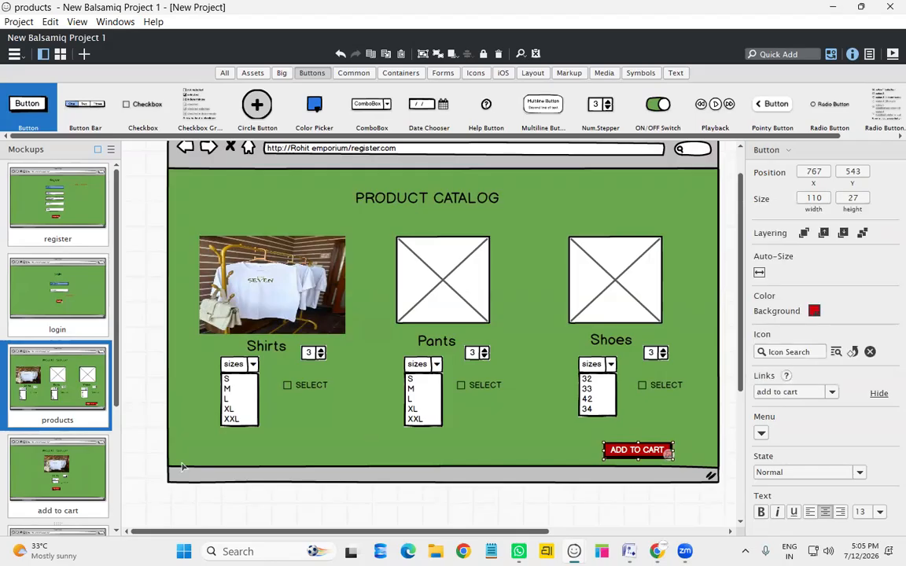
Link Buy Now to the payment page and the Pay button to the payment copy page
{"action": "left_click", "coordinate": [32, 456]}
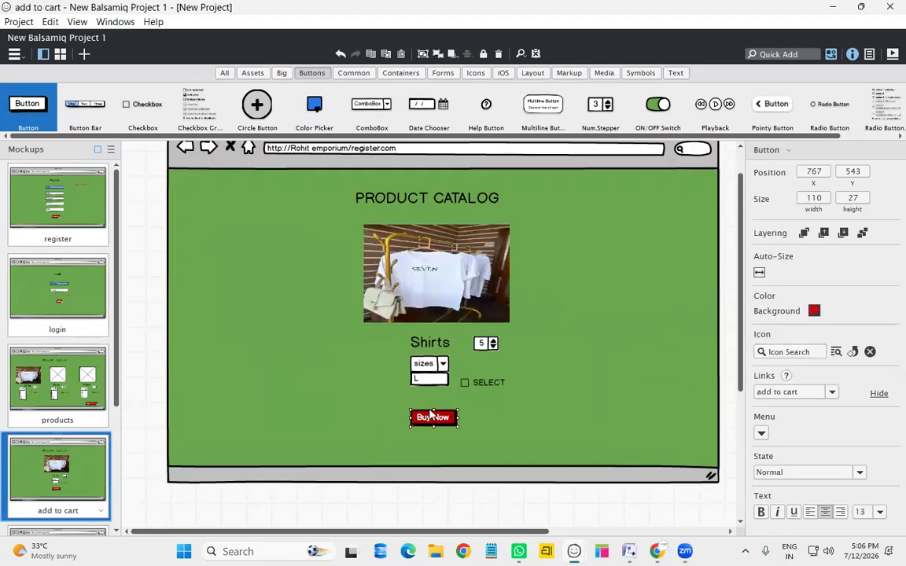
{"action": "left_click", "coordinate": [833, 393]}
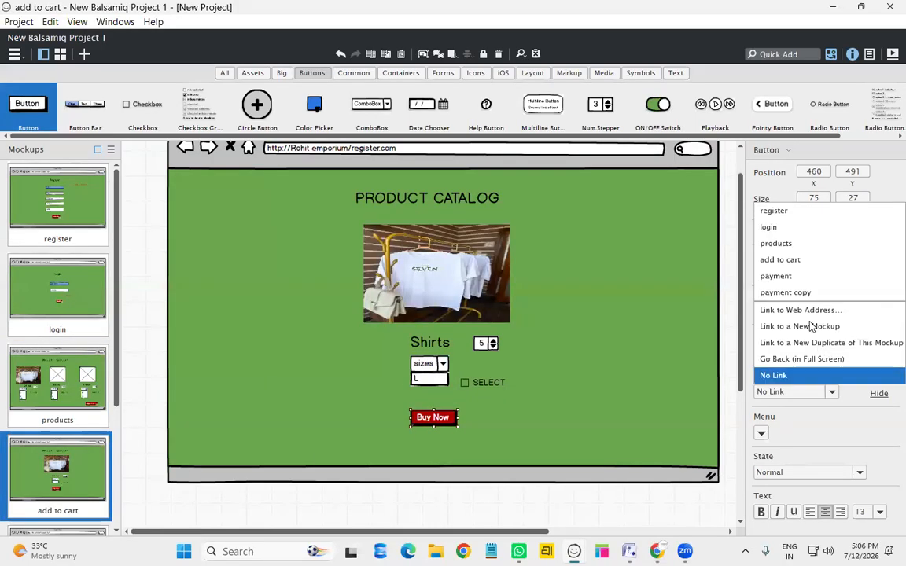
{"action": "left_click", "coordinate": [796, 276]}
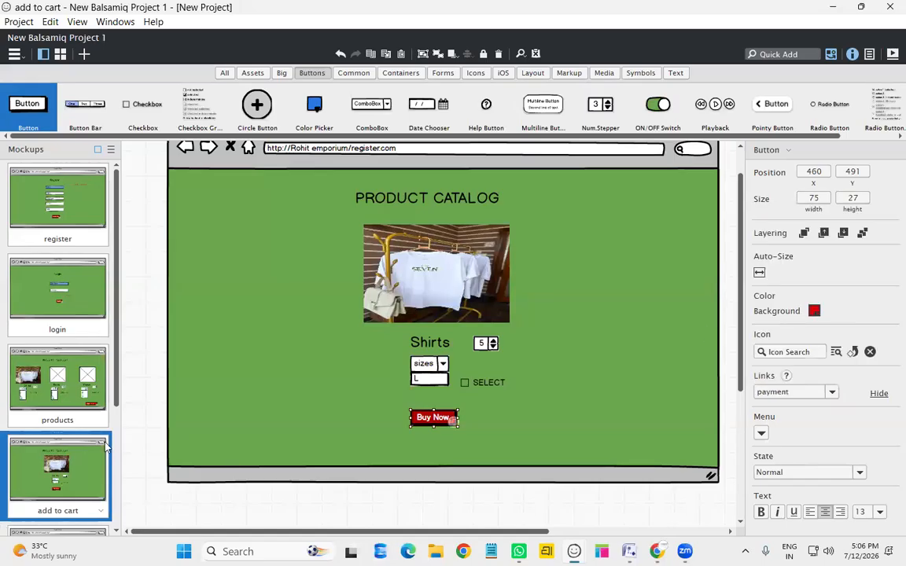
{"action": "scroll", "coordinate": [105, 447], "scroll_direction": "down", "scroll_amount": 3}
{"action": "left_click", "coordinate": [66, 380]}
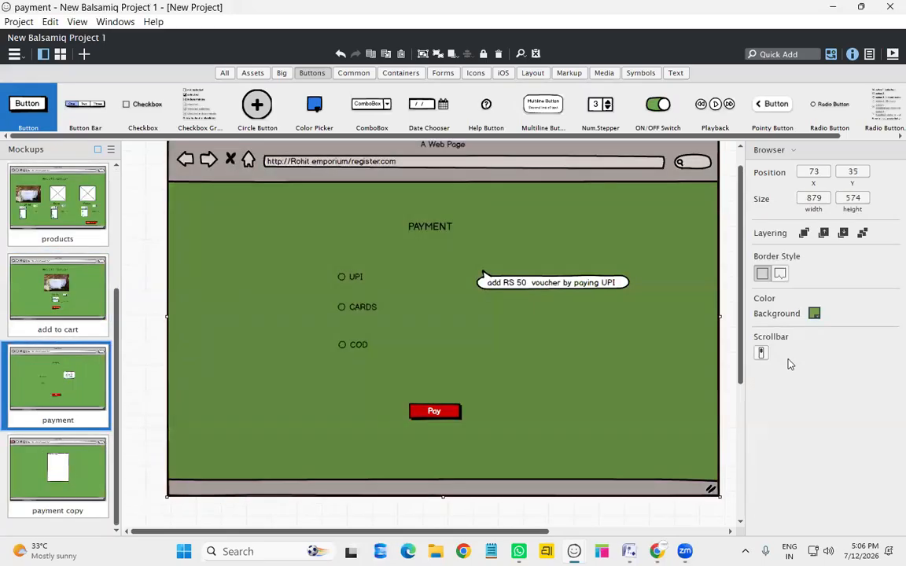
{"action": "left_click", "coordinate": [435, 411]}
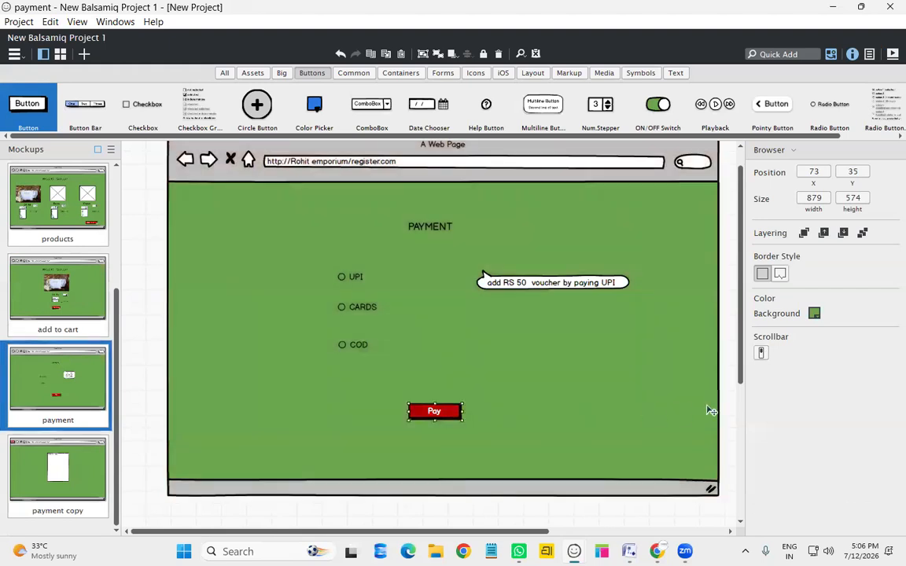
{"action": "left_click", "coordinate": [803, 394]}
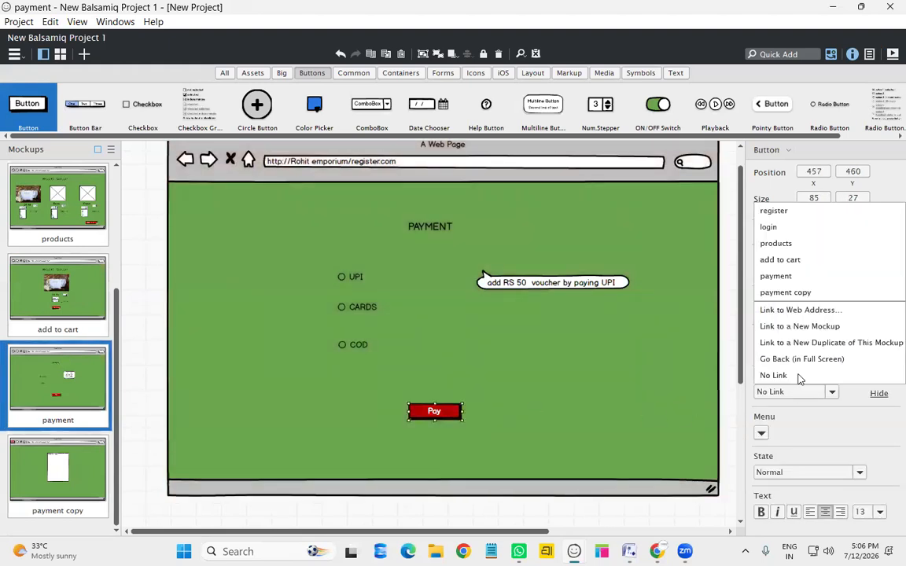
{"action": "left_click", "coordinate": [804, 293]}
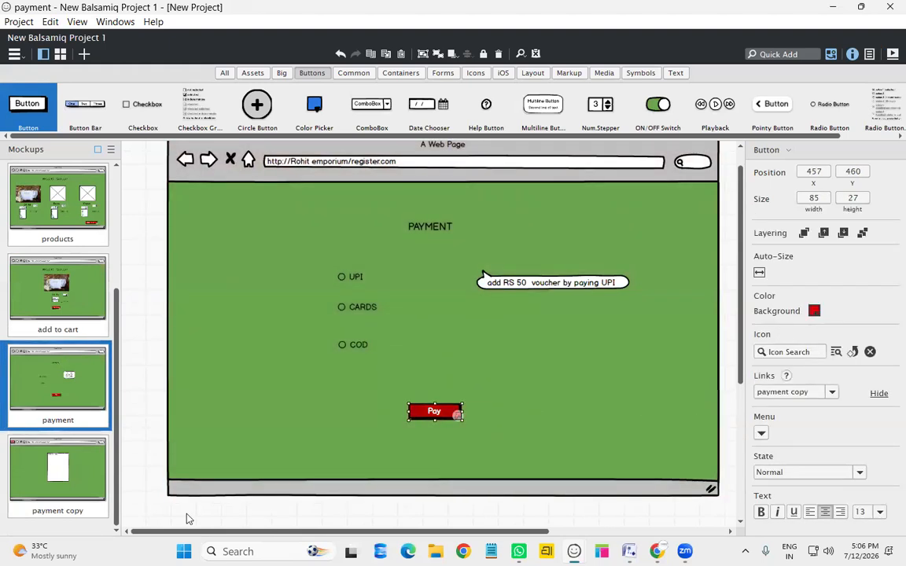
Rename the 'payment copy' page to 'order'
{"action": "right_click", "coordinate": [85, 407]}
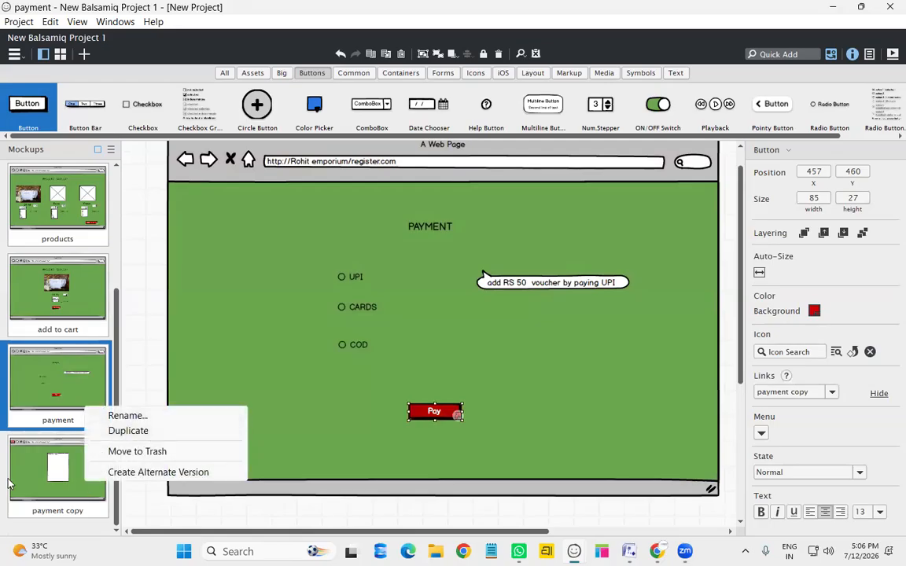
{"action": "right_click", "coordinate": [90, 477]}
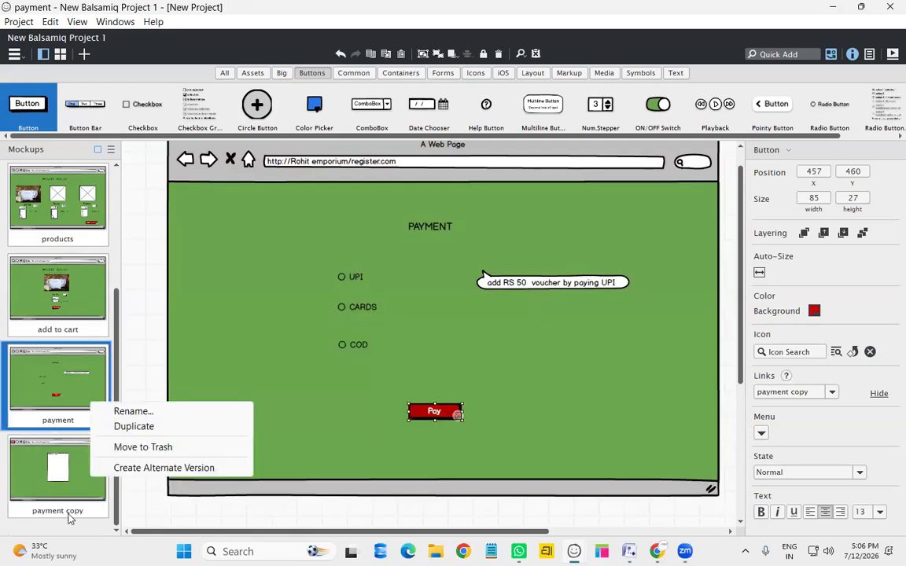
{"action": "right_click", "coordinate": [69, 511]}
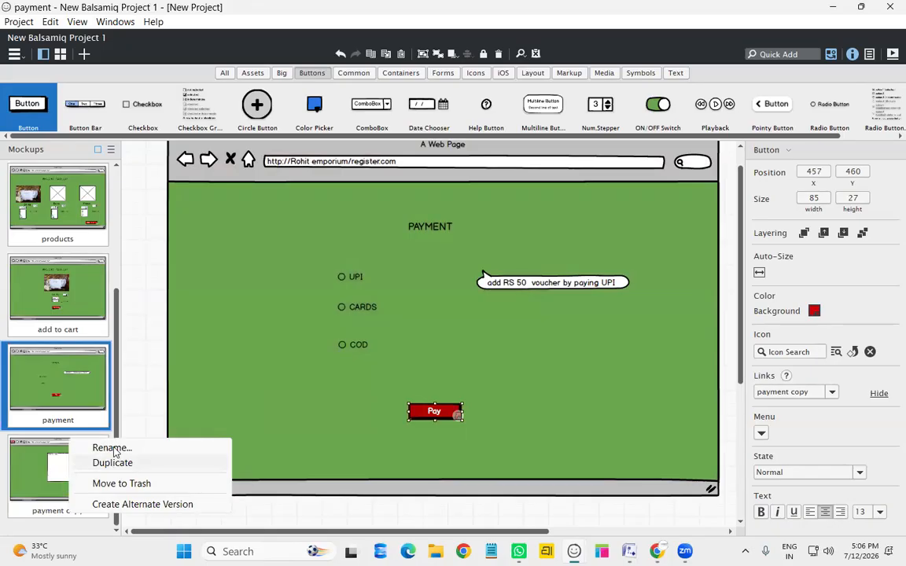
{"action": "left_click", "coordinate": [112, 449]}
{"action": "type", "text": "o"}
{"action": "type", "text": "rder"}
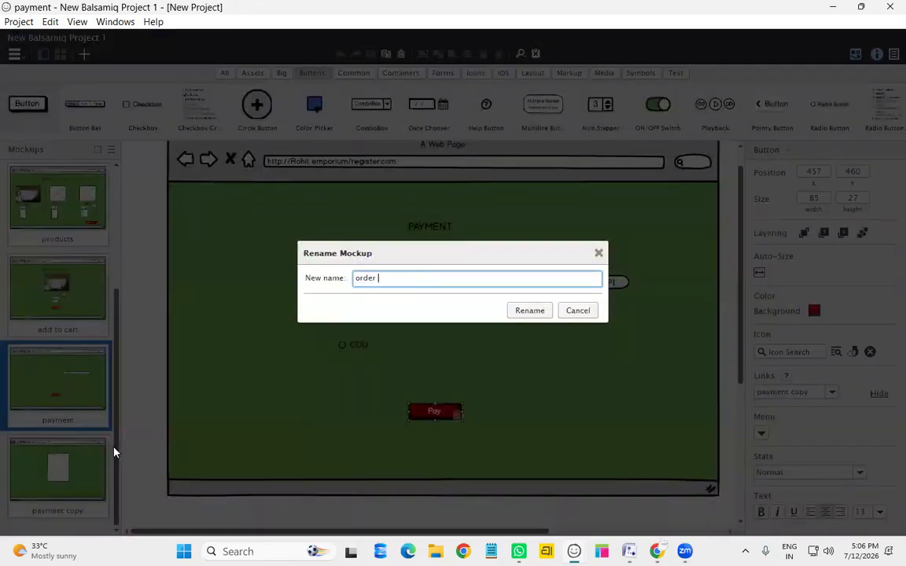
{"action": "key", "text": "Return"}
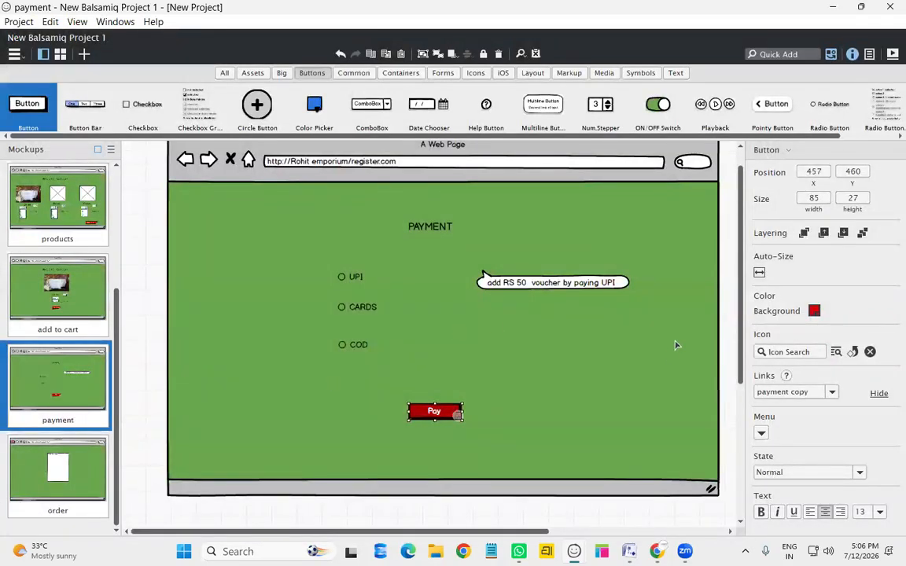
Link the order page's back button to the products page
{"action": "left_click", "coordinate": [247, 399]}
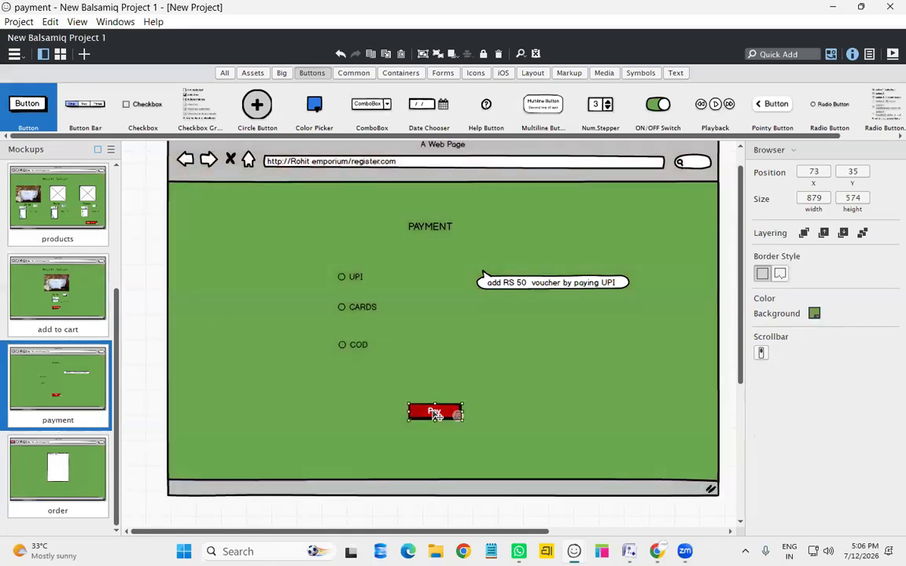
{"action": "left_click", "coordinate": [433, 411]}
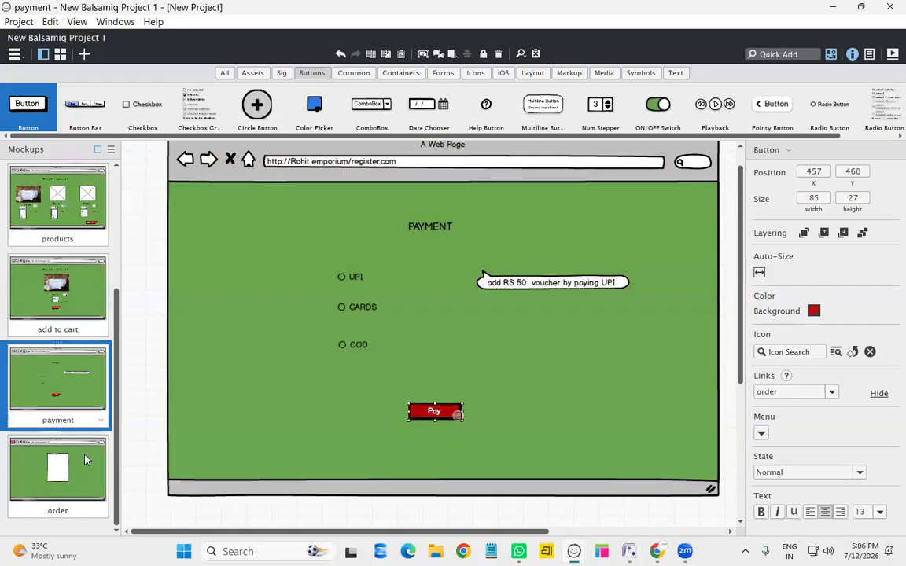
{"action": "left_click", "coordinate": [57, 470]}
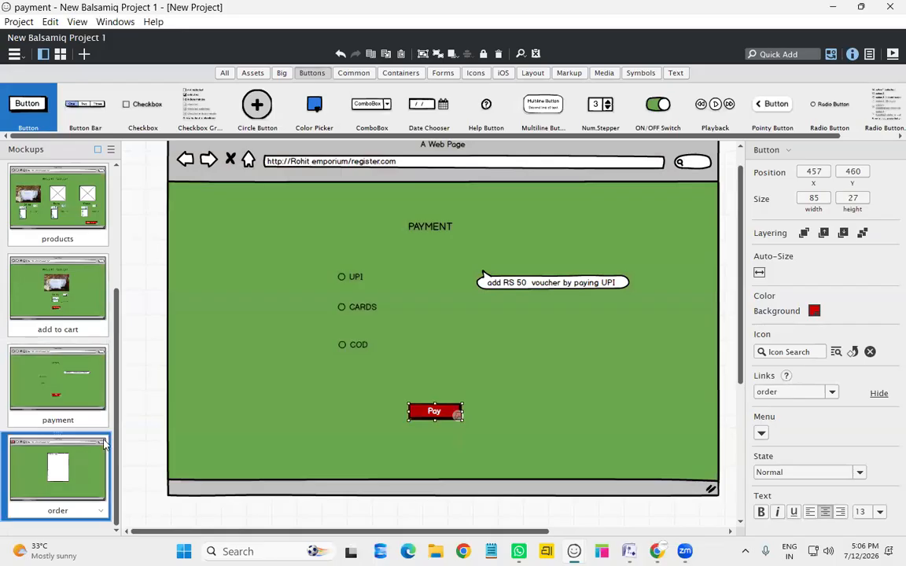
{"action": "left_click", "coordinate": [183, 160]}
{"action": "left_click", "coordinate": [827, 393]}
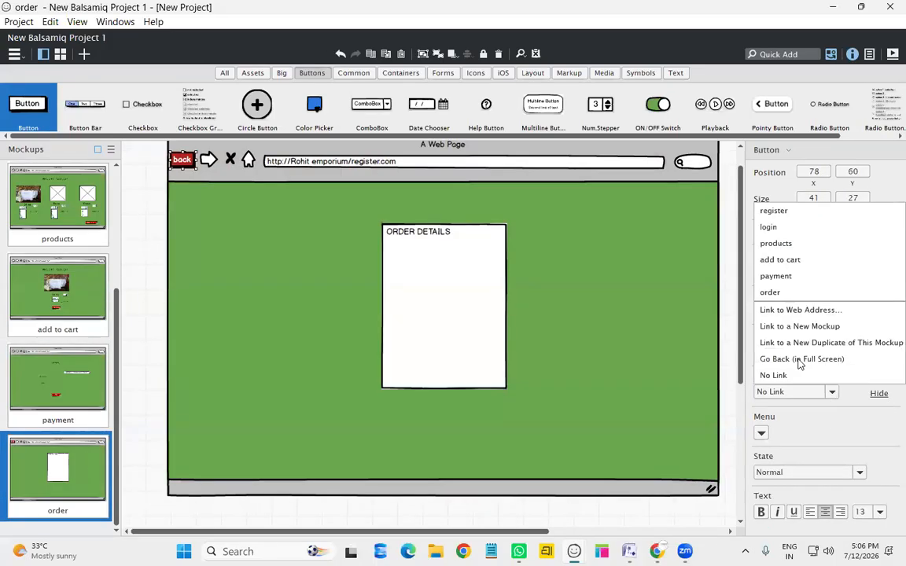
{"action": "left_click", "coordinate": [779, 244]}
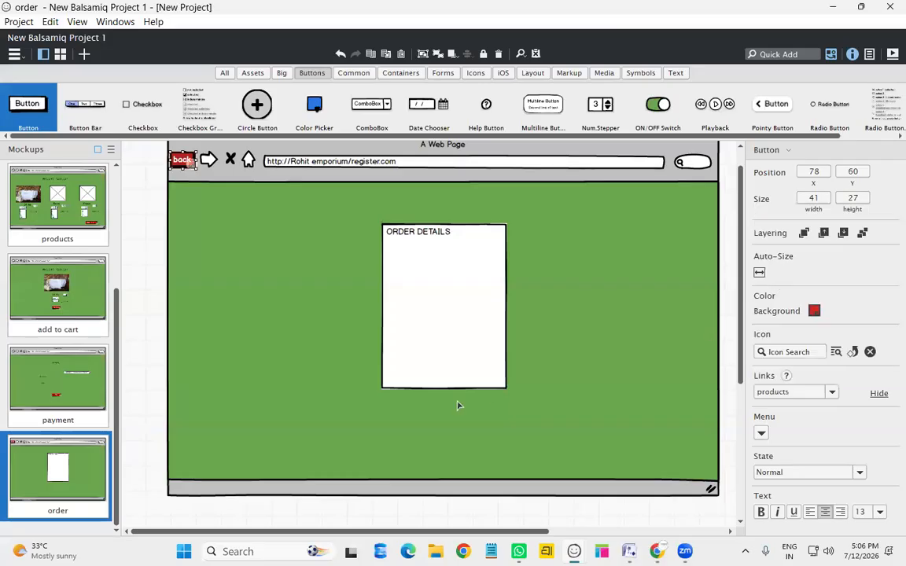
{"action": "left_click", "coordinate": [575, 362]}
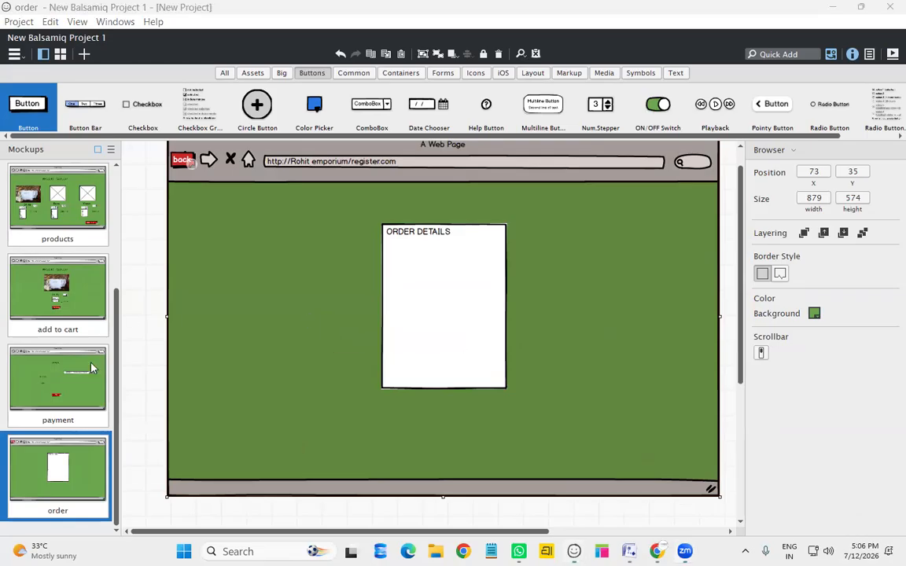
Present from register full screen, clicking through login, products, add to cart and payment, then exit
{"action": "scroll", "coordinate": [107, 191], "scroll_direction": "up", "scroll_amount": 3}
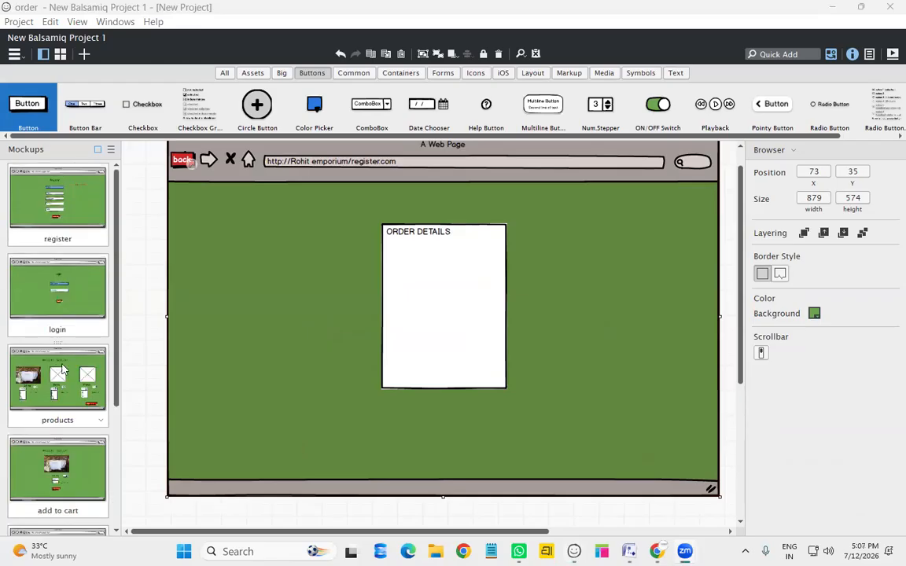
{"action": "left_click", "coordinate": [89, 192]}
{"action": "key", "text": "ctrl+f"}
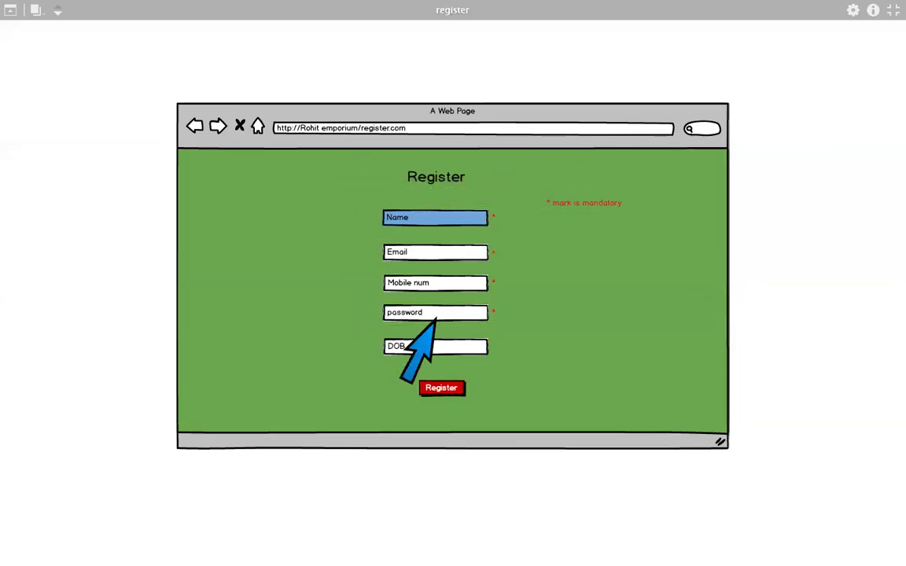
{"action": "left_click", "coordinate": [456, 388]}
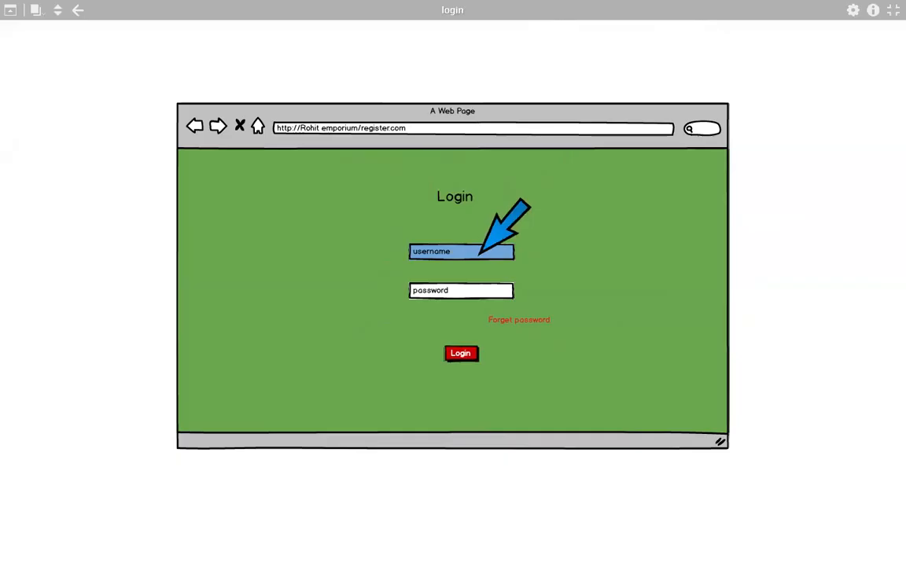
{"action": "left_click", "coordinate": [464, 355]}
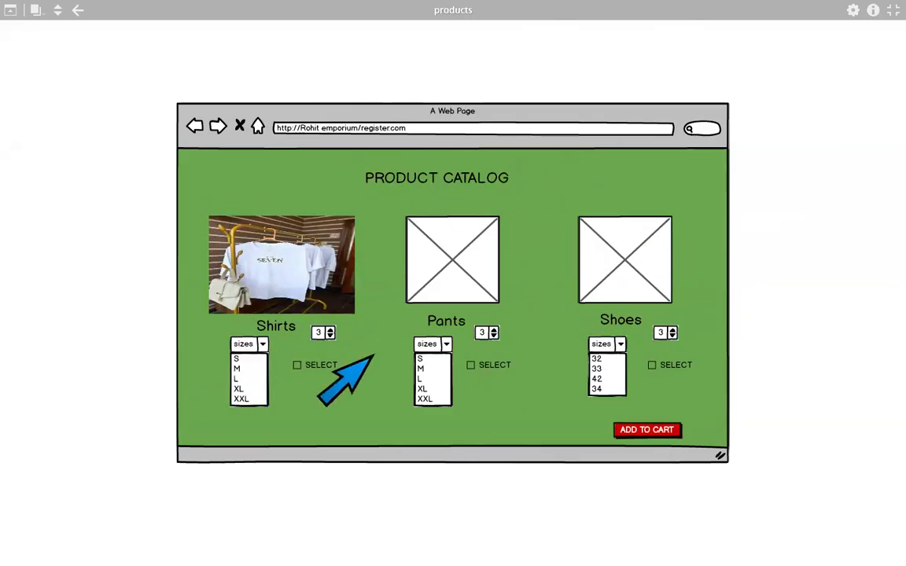
{"action": "left_click", "coordinate": [634, 430]}
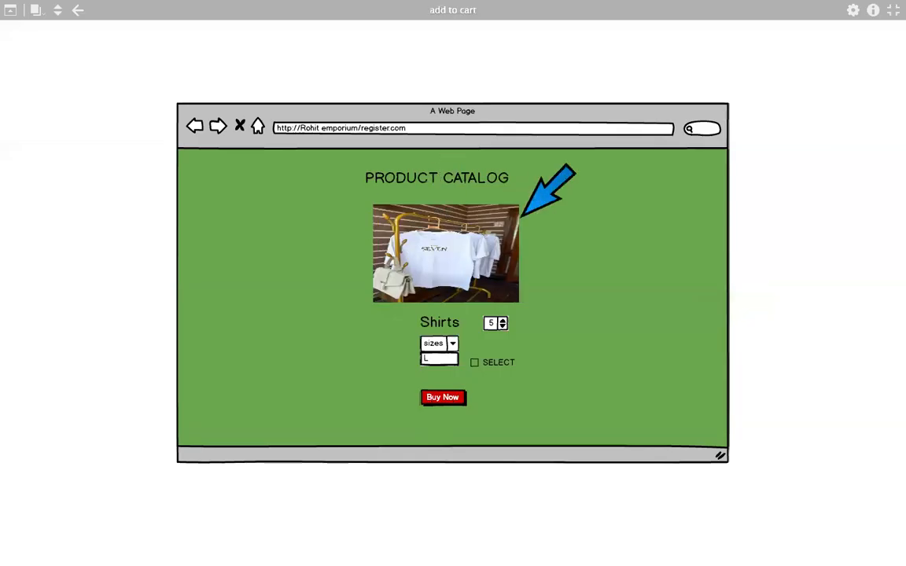
{"action": "left_click", "coordinate": [441, 398]}
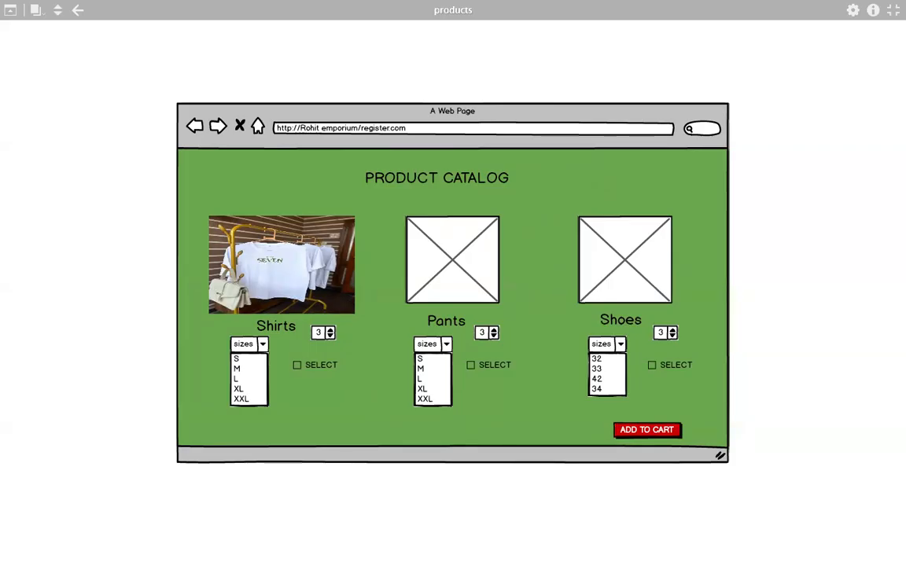
{"action": "left_click", "coordinate": [892, 11]}
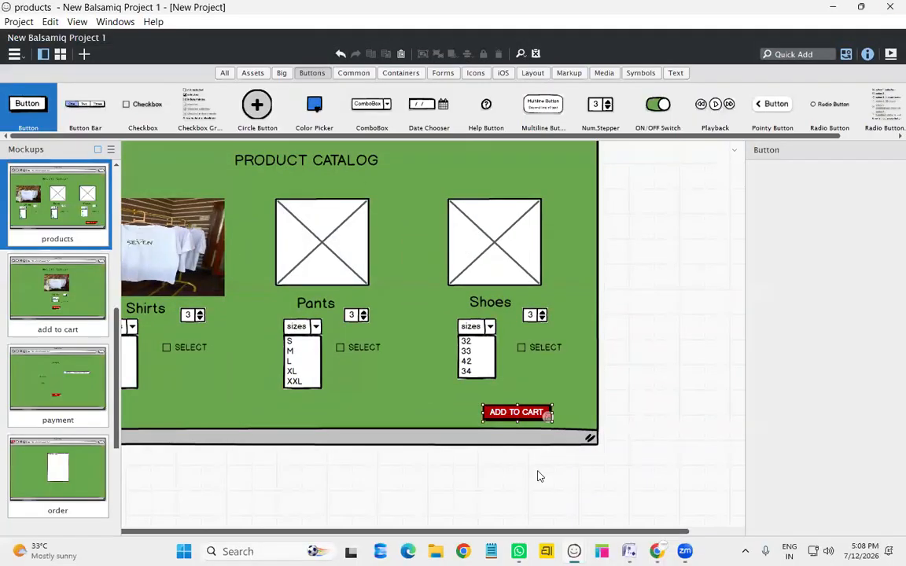
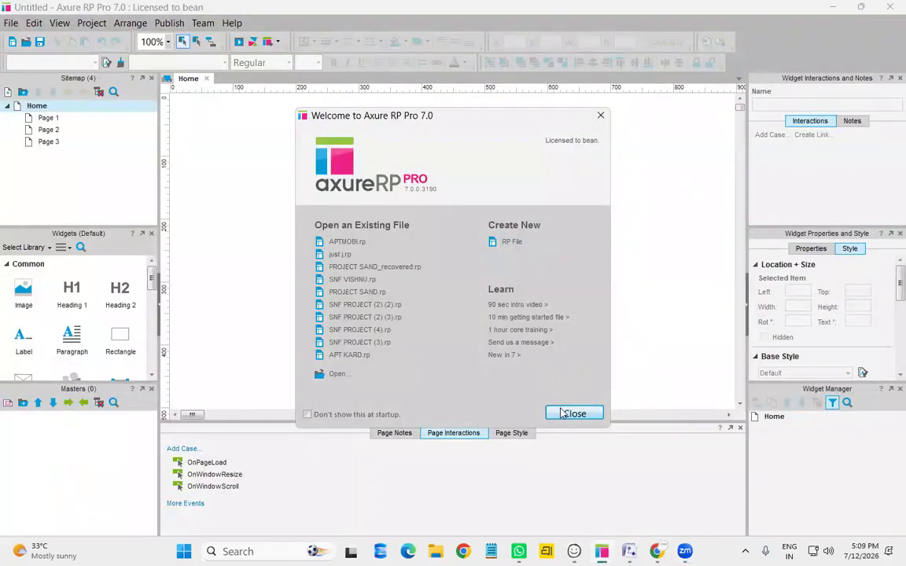
Close the welcome screen and enlarge the Widgets panel by moving its splitter down
{"action": "left_click", "coordinate": [599, 415]}
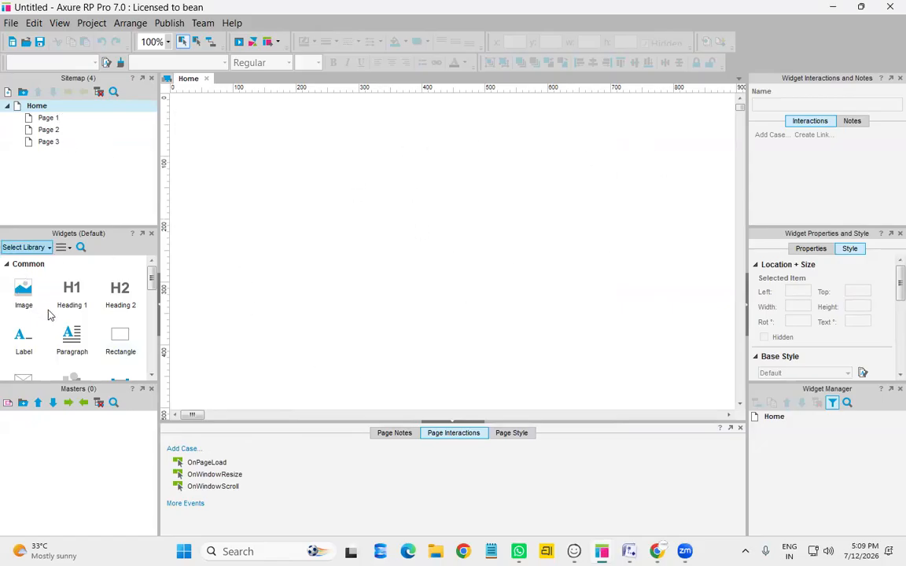
{"action": "scroll", "coordinate": [44, 315], "scroll_direction": "down", "scroll_amount": 6}
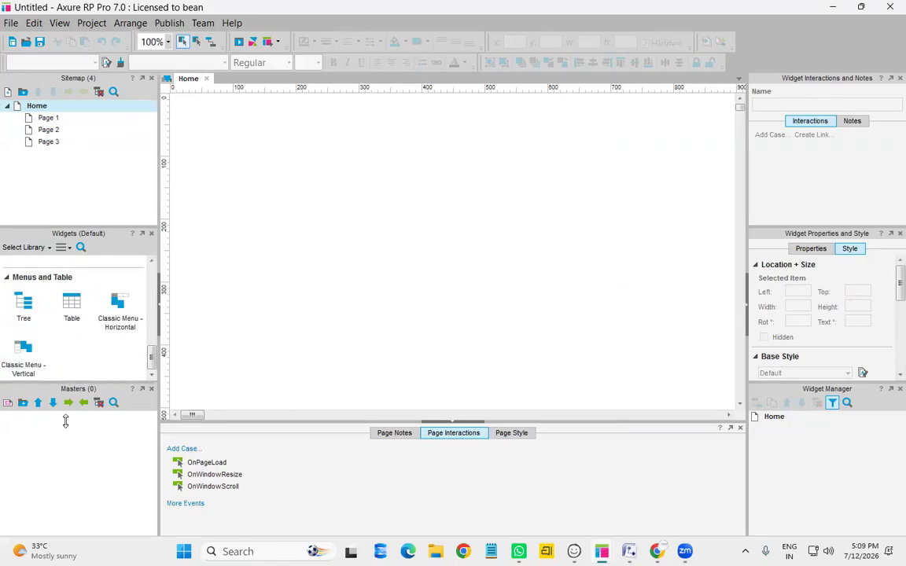
{"action": "left_click_drag", "start_coordinate": [72, 383], "coordinate": [53, 504]}
{"action": "scroll", "coordinate": [66, 384], "scroll_direction": "up", "scroll_amount": 6}
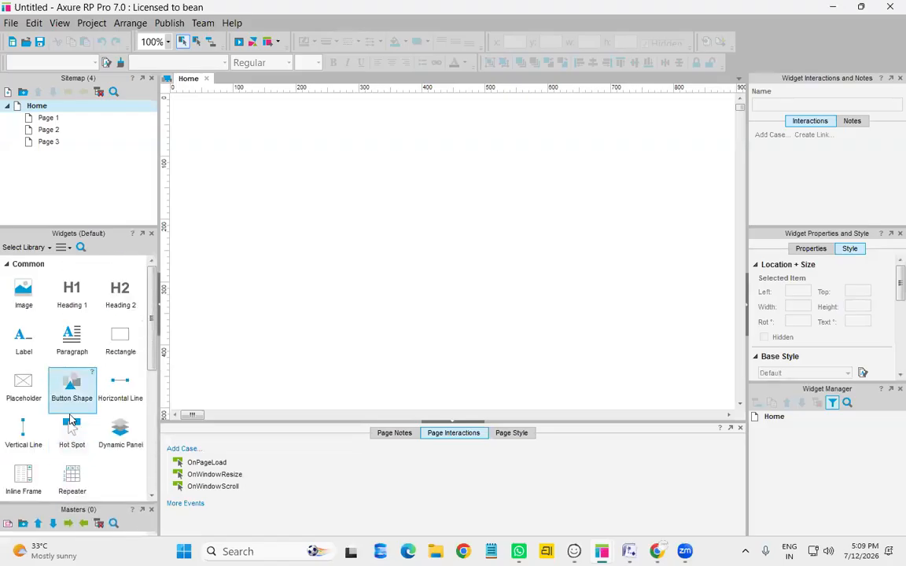
{"action": "scroll", "coordinate": [72, 376], "scroll_direction": "down", "scroll_amount": 5}
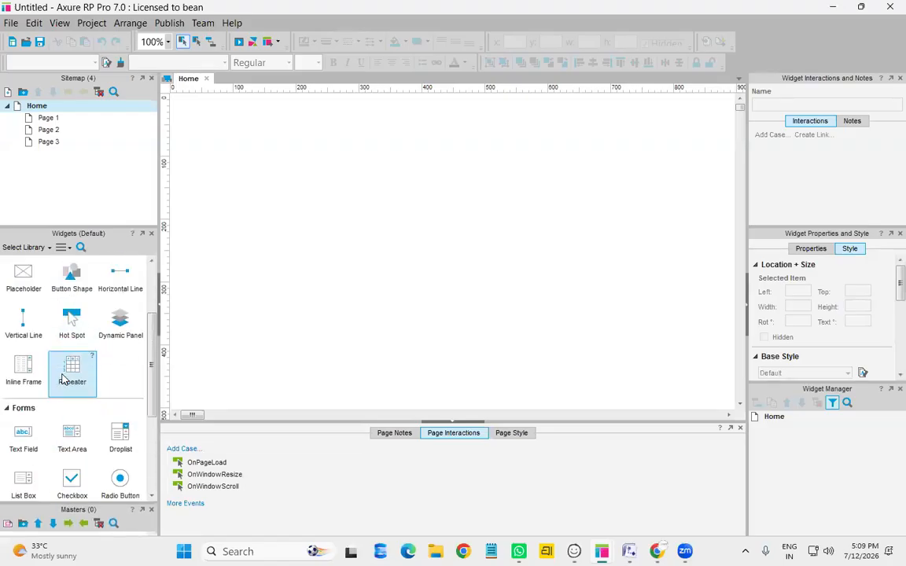
{"action": "scroll", "coordinate": [102, 425], "scroll_direction": "up", "scroll_amount": 5}
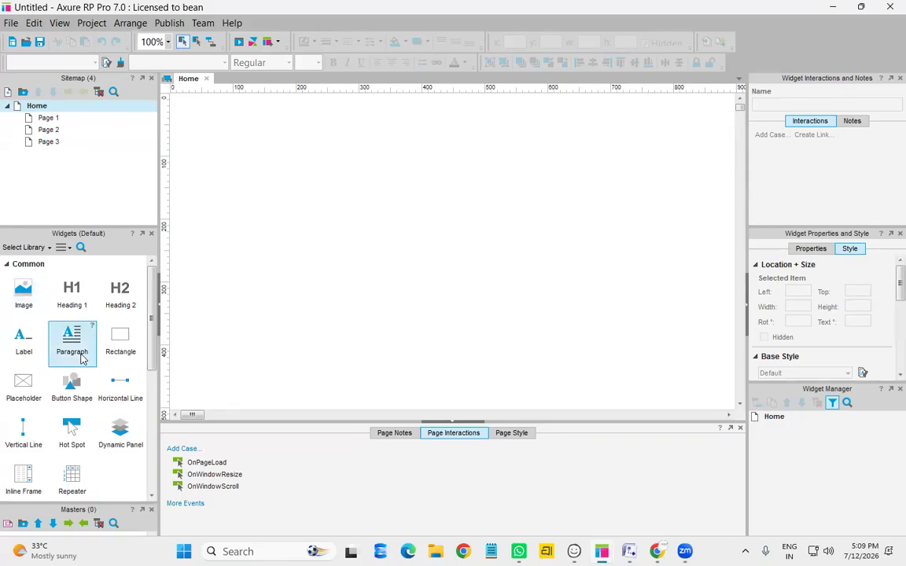
{"action": "scroll", "coordinate": [122, 397], "scroll_direction": "down", "scroll_amount": 3}
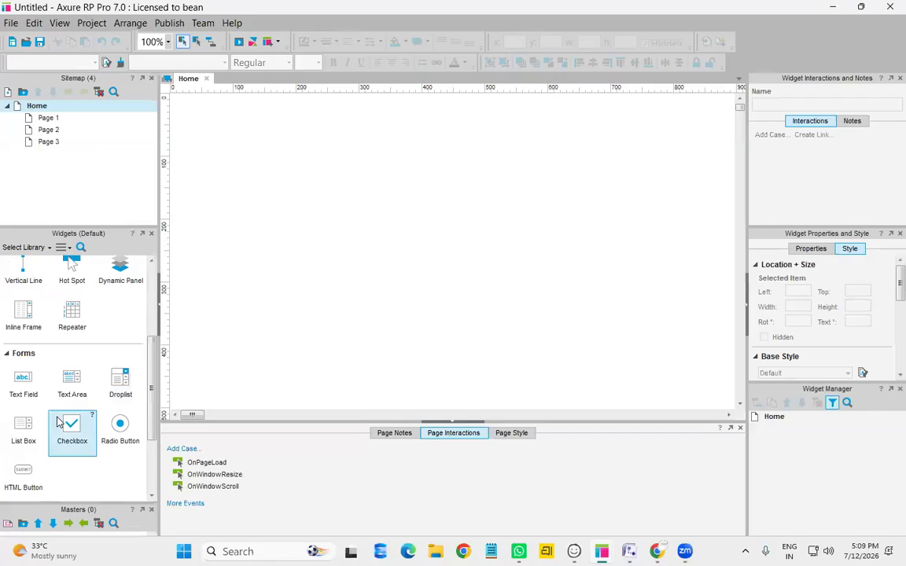
{"action": "scroll", "coordinate": [73, 425], "scroll_direction": "up", "scroll_amount": 3}
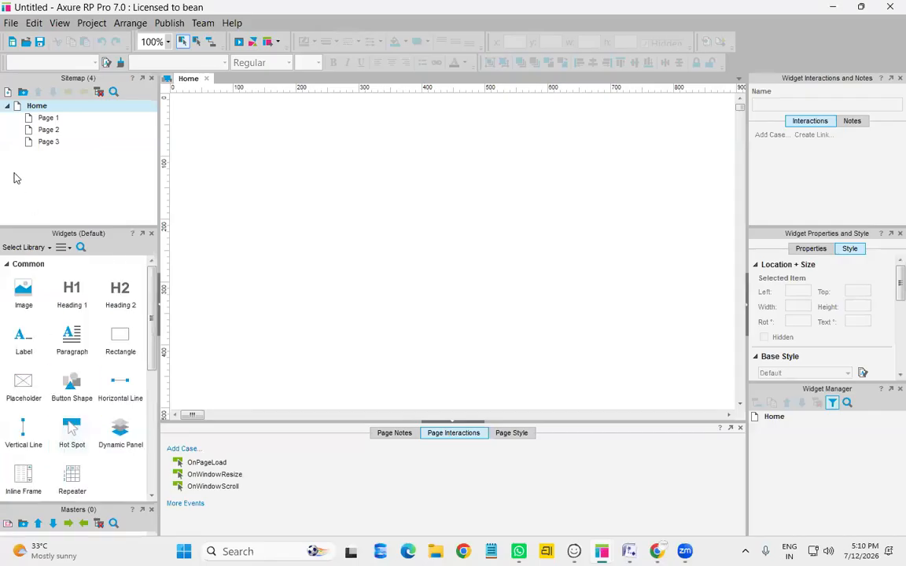
Delete Page 1, Page 2 and Page 3 from the sitemap
{"action": "right_click", "coordinate": [74, 119]}
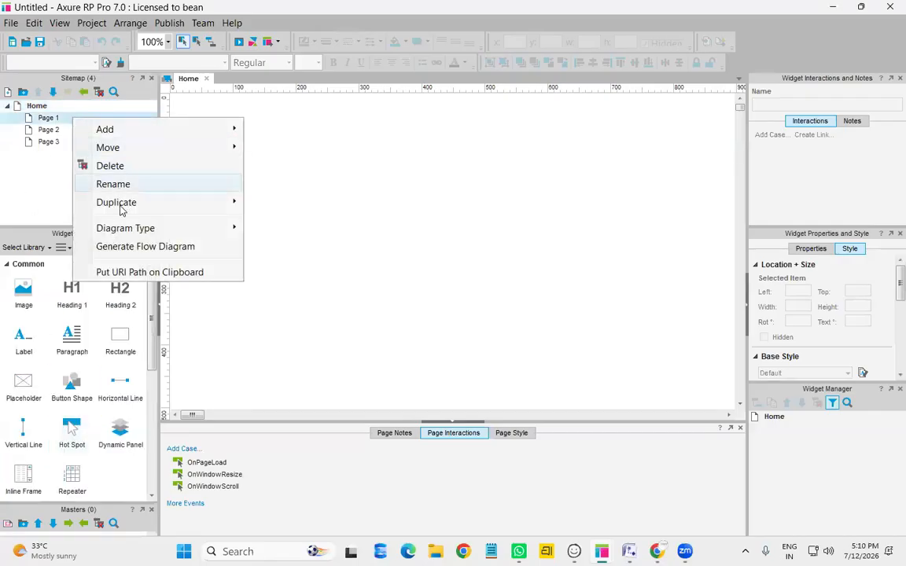
{"action": "left_click", "coordinate": [112, 166]}
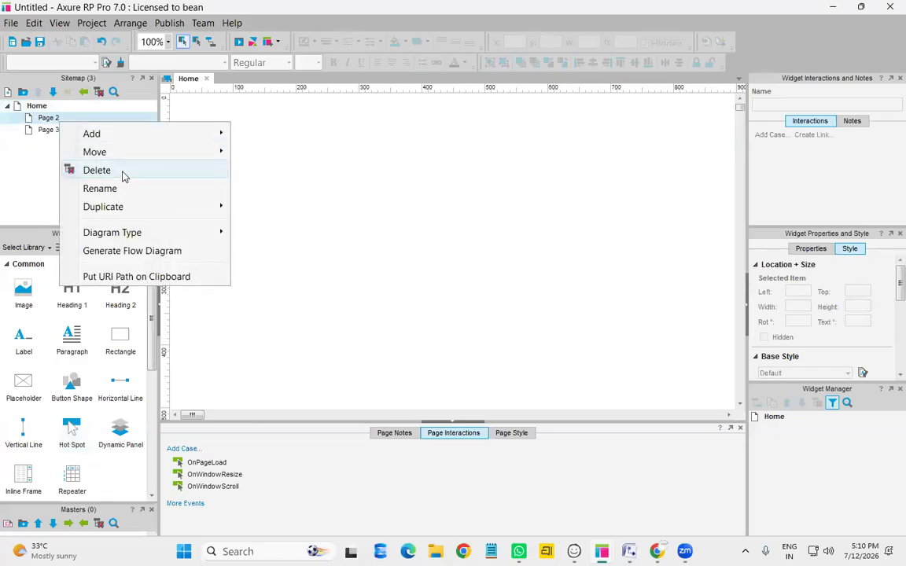
{"action": "left_click", "coordinate": [113, 170]}
{"action": "right_click", "coordinate": [59, 118]}
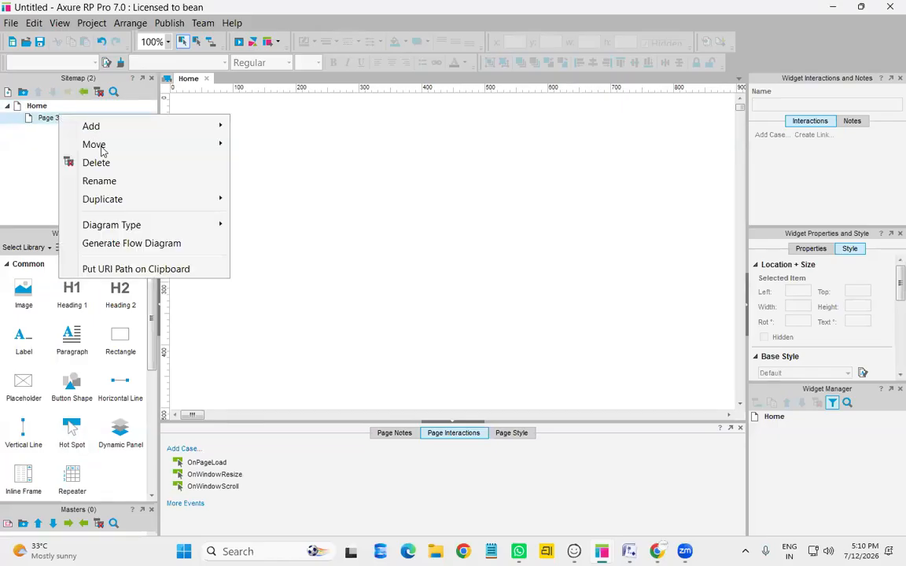
{"action": "left_click", "coordinate": [111, 163]}
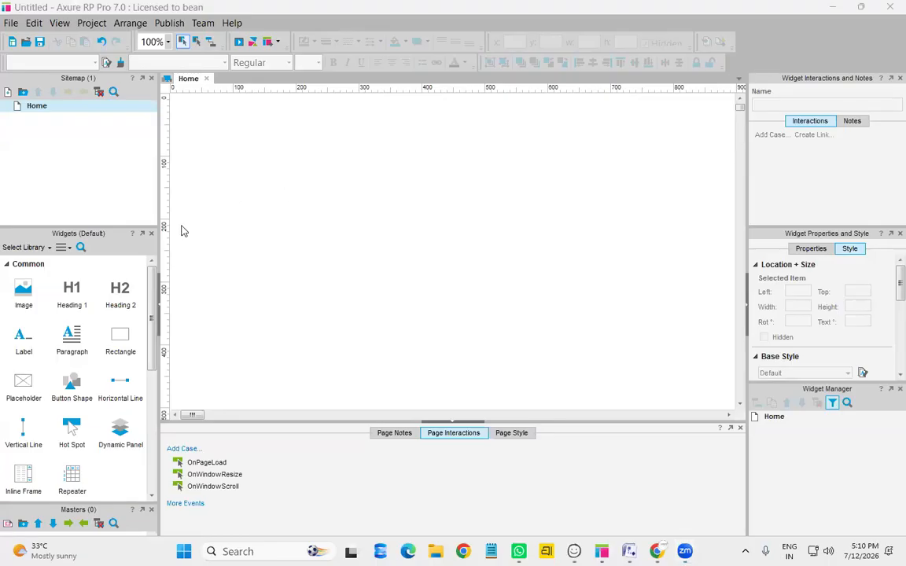
Place a rectangle on the Home page and resize it to 790 × 470
{"action": "left_click_drag", "start_coordinate": [124, 338], "coordinate": [208, 114]}
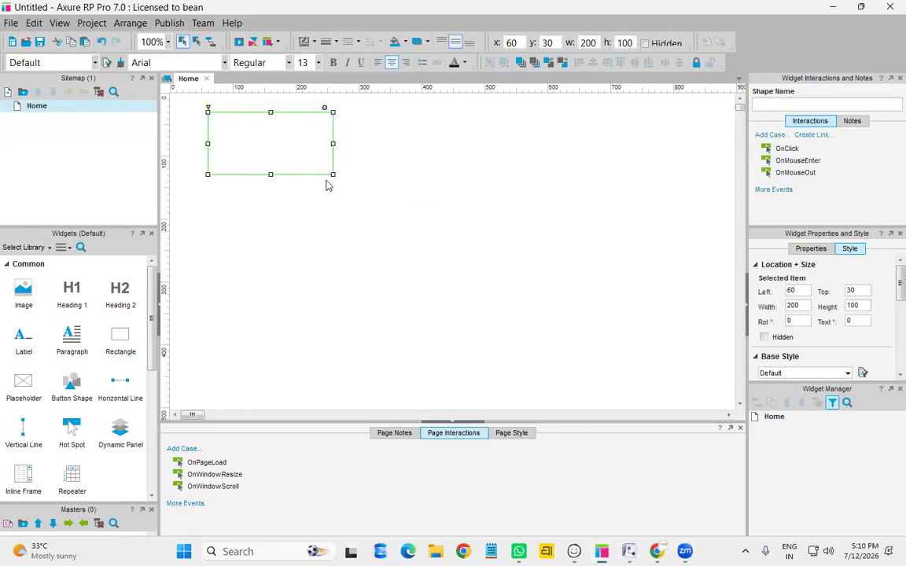
{"action": "left_click_drag", "start_coordinate": [333, 174], "coordinate": [702, 404]}
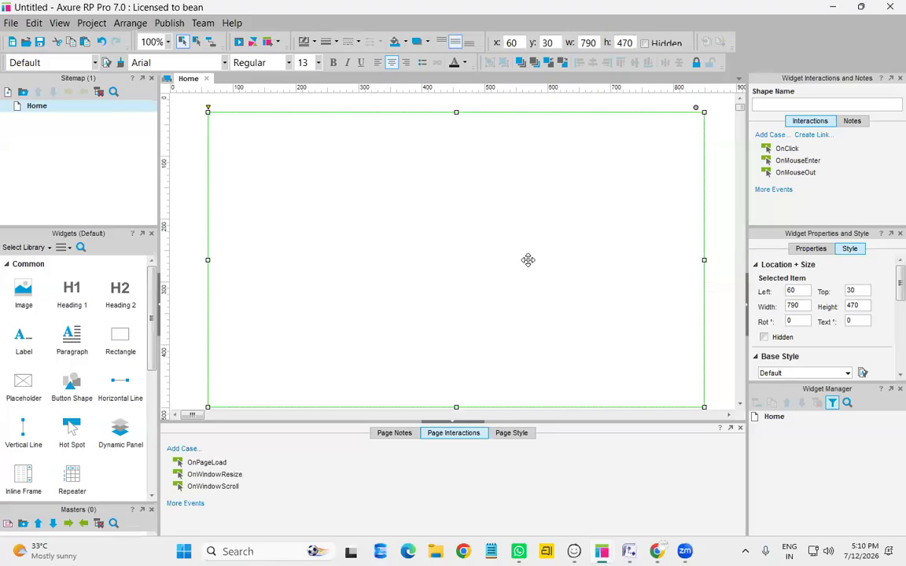
{"action": "left_click", "coordinate": [832, 248]}
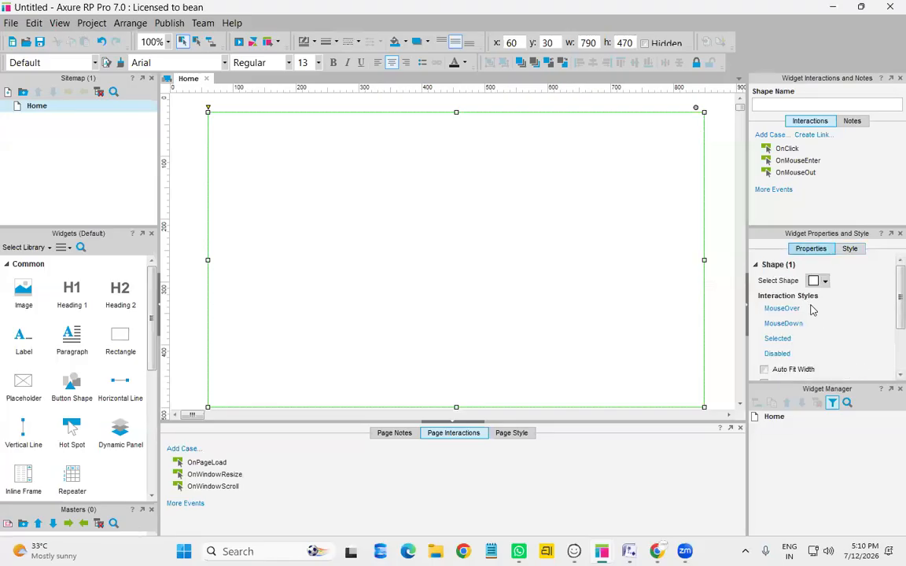
{"action": "left_click", "coordinate": [850, 250]}
{"action": "left_click", "coordinate": [809, 249]}
{"action": "scroll", "coordinate": [825, 305], "scroll_direction": "down", "scroll_amount": 3}
{"action": "scroll", "coordinate": [825, 305], "scroll_direction": "up", "scroll_amount": 3}
{"action": "left_click", "coordinate": [849, 248]}
{"action": "scroll", "coordinate": [827, 338], "scroll_direction": "down", "scroll_amount": 3}
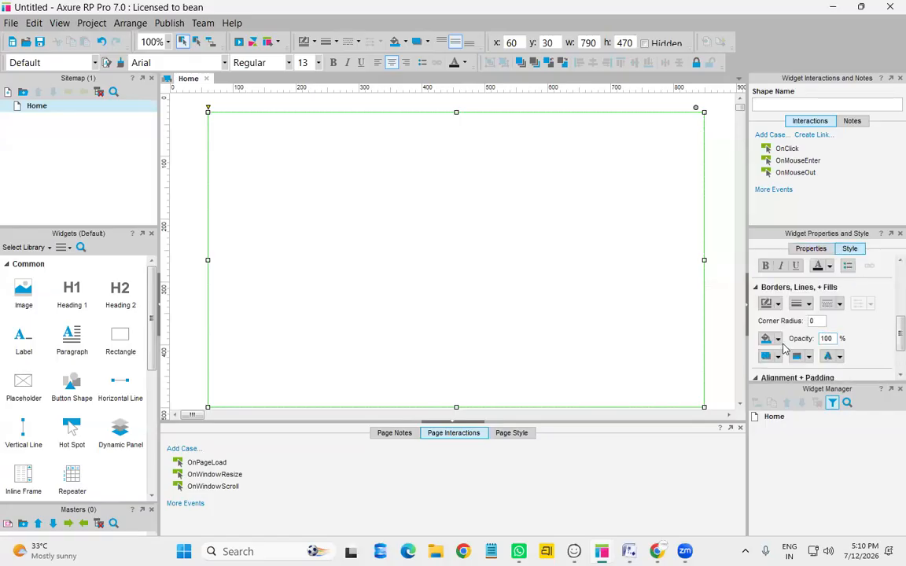
{"action": "scroll", "coordinate": [804, 334], "scroll_direction": "up", "scroll_amount": 3}
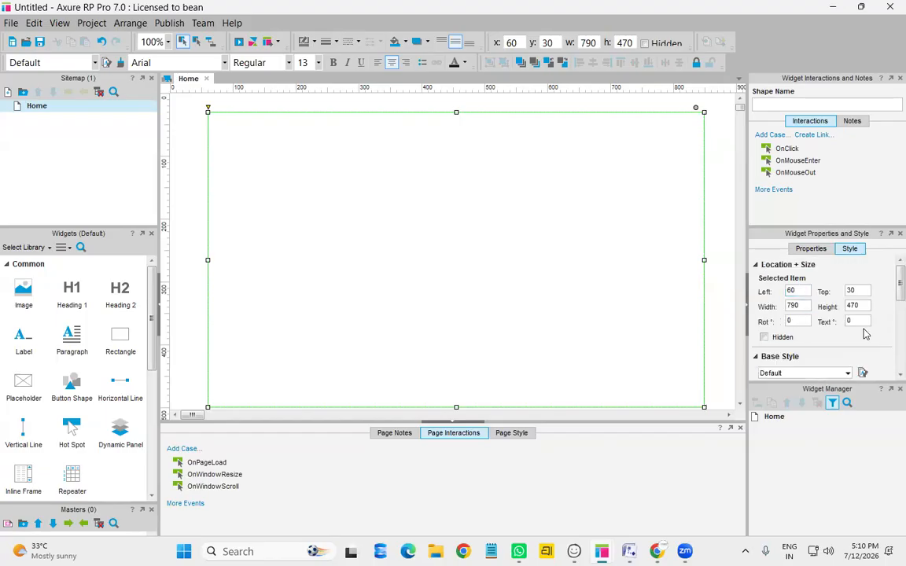
{"action": "scroll", "coordinate": [782, 302], "scroll_direction": "down", "scroll_amount": 3}
{"action": "scroll", "coordinate": [865, 334], "scroll_direction": "up", "scroll_amount": 3}
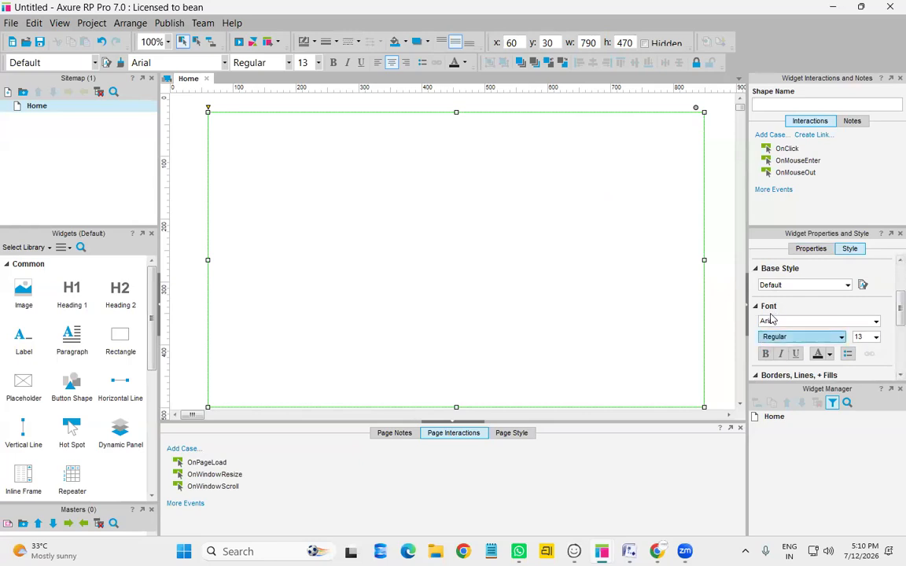
{"action": "scroll", "coordinate": [772, 319], "scroll_direction": "down", "scroll_amount": 3}
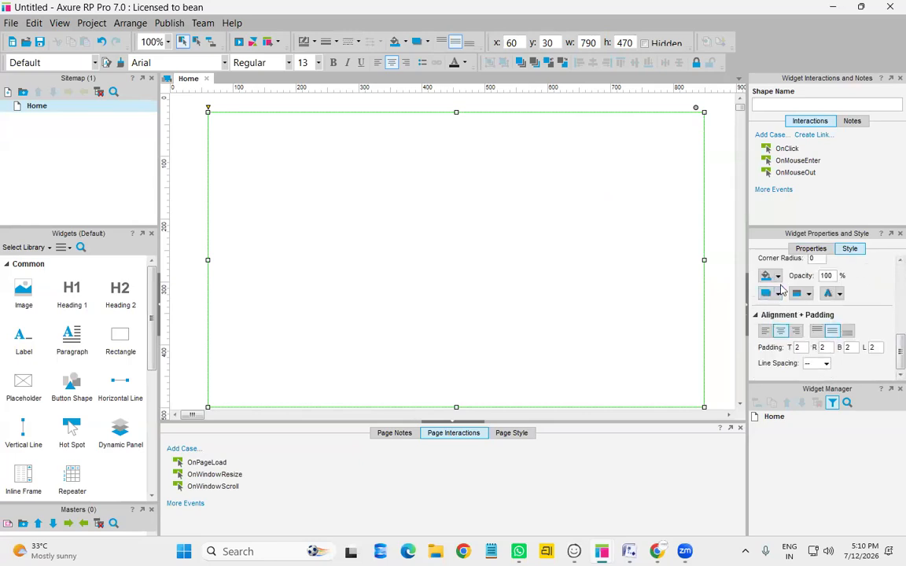
Fill the rectangle solid blue 0066FF
{"action": "left_click", "coordinate": [777, 276]}
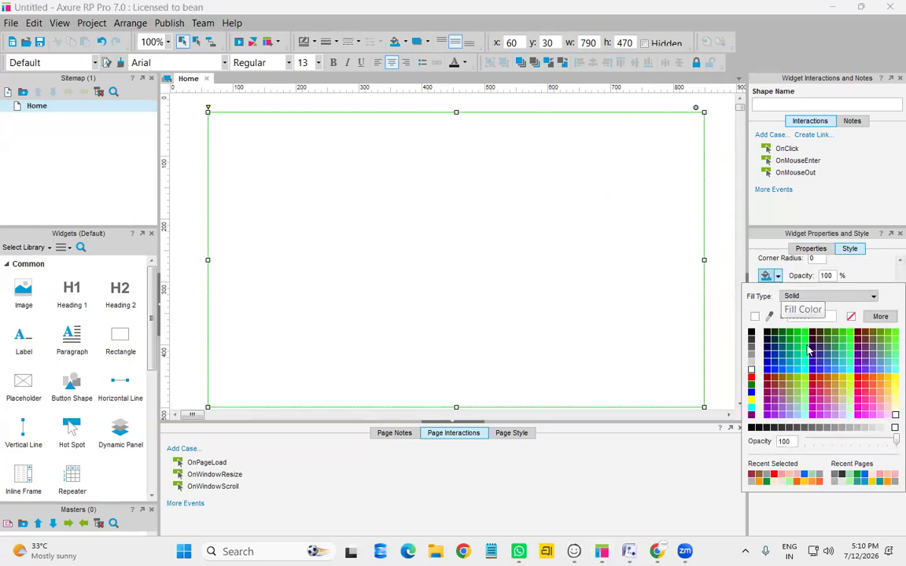
{"action": "left_click", "coordinate": [441, 521]}
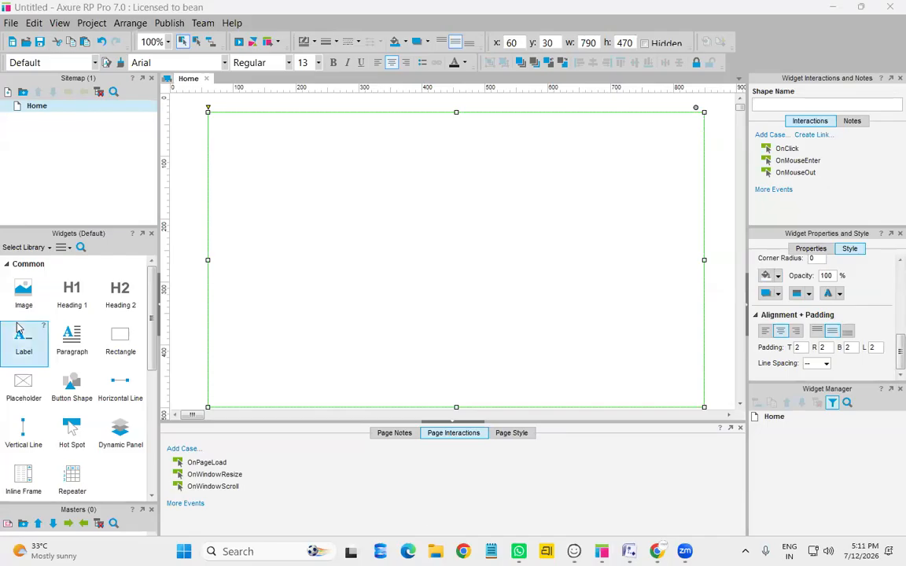
{"action": "left_click", "coordinate": [768, 275]}
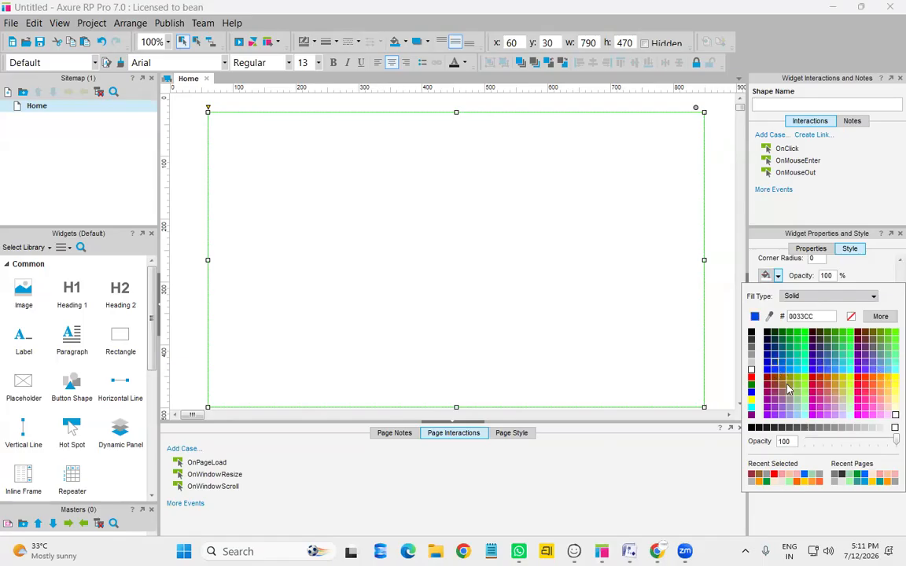
{"action": "left_click", "coordinate": [804, 476]}
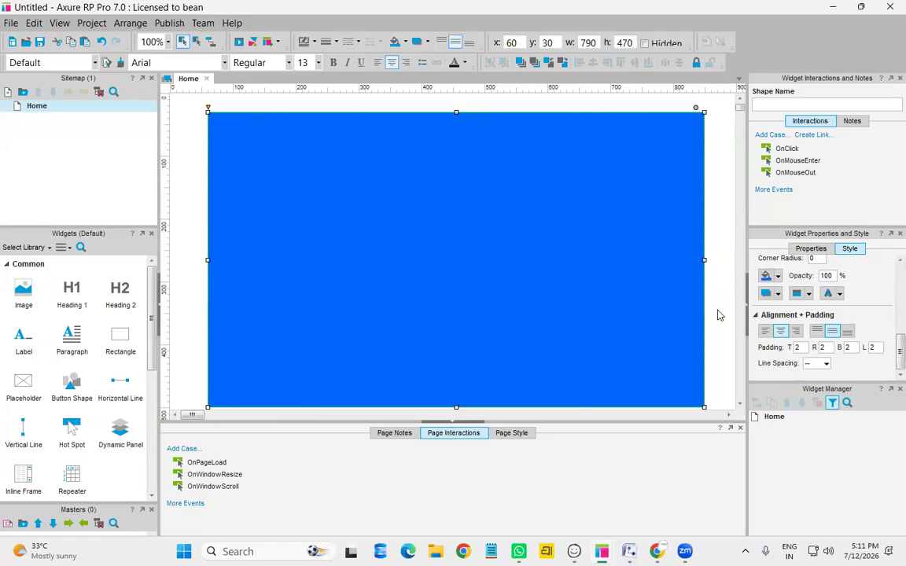
{"action": "scroll", "coordinate": [717, 314], "scroll_direction": "down", "scroll_amount": 3}
{"action": "scroll", "coordinate": [720, 315], "scroll_direction": "up", "scroll_amount": 3}
{"action": "left_click", "coordinate": [777, 279]}
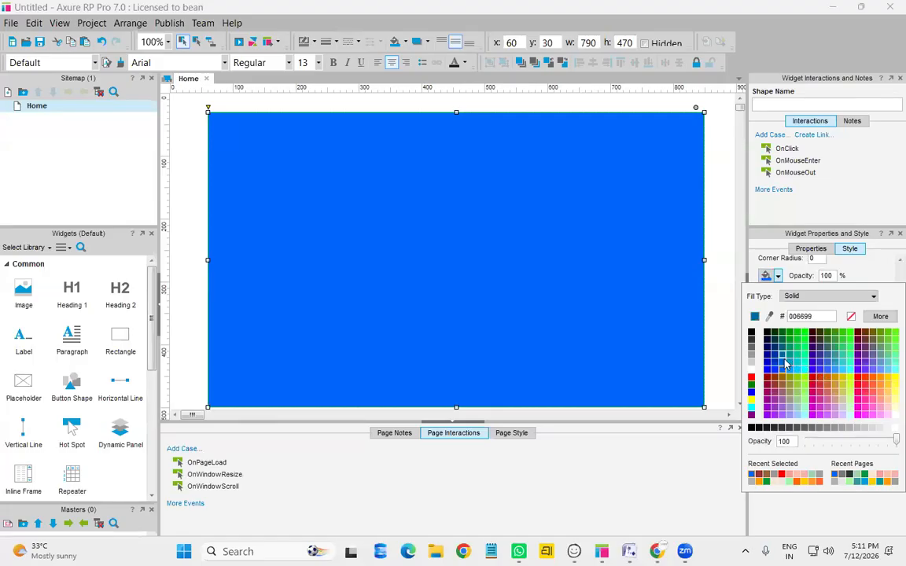
{"action": "left_click", "coordinate": [724, 271]}
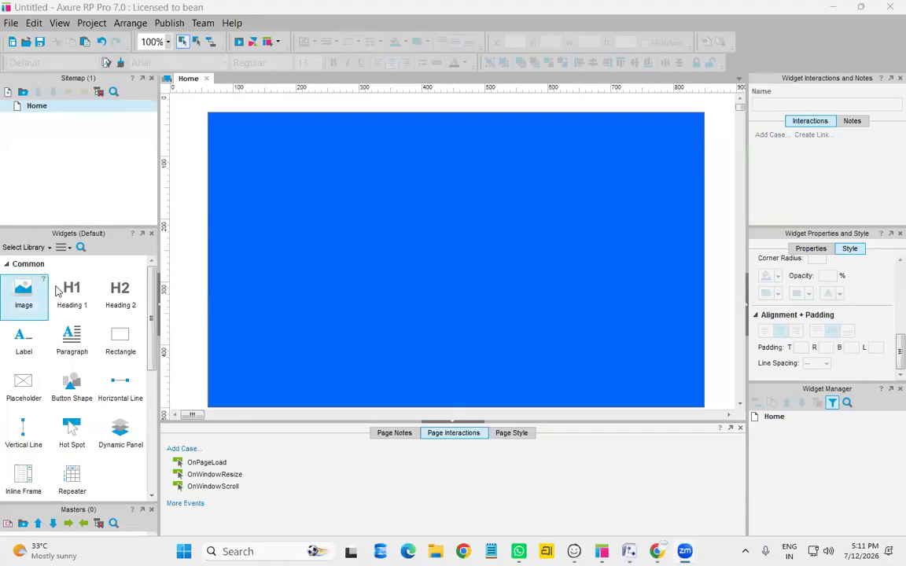
Add a heading reading BHAWNA near the top of the blue rectangle
{"action": "left_click_drag", "start_coordinate": [56, 291], "coordinate": [406, 144]}
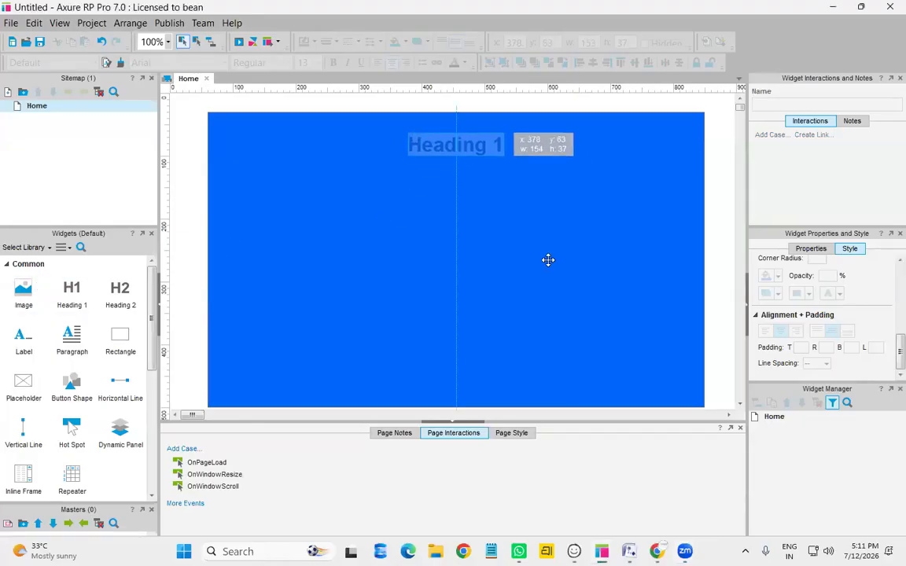
{"action": "double_click", "coordinate": [475, 149]}
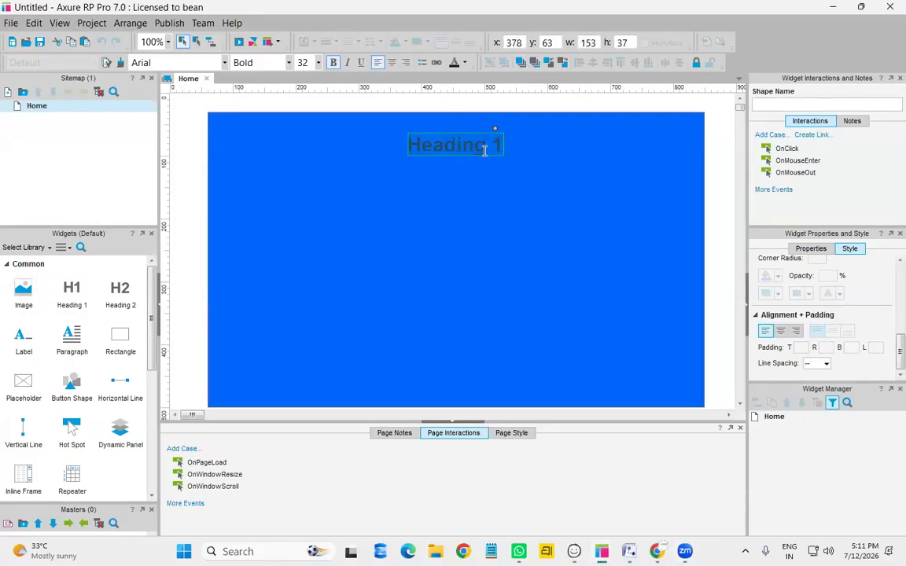
{"action": "type", "text": "BHW"}
{"action": "key", "text": "BackSpace"}
{"action": "type", "text": "AWNA"}
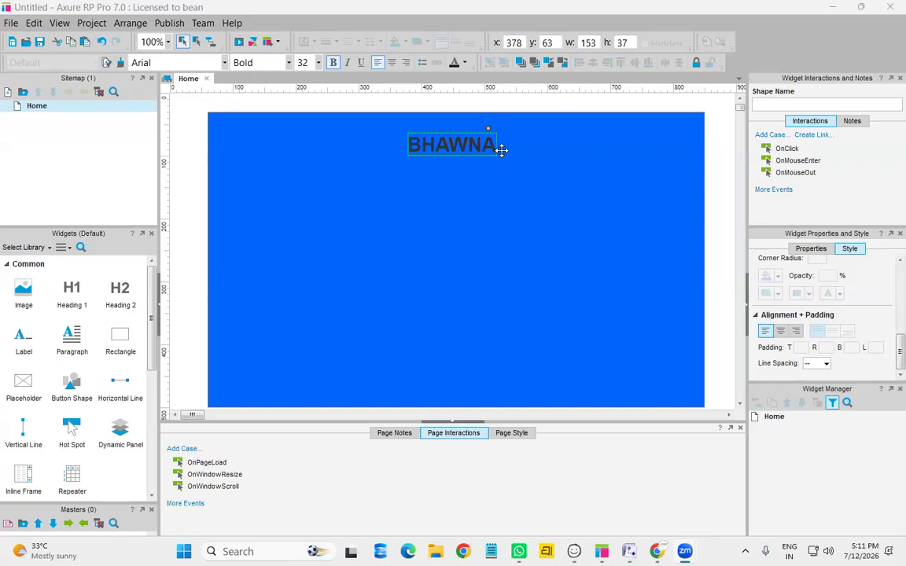
Widen the heading to 262, change it to 'BHAWNA APP', and shift it left to centre
{"action": "left_click", "coordinate": [514, 228]}
{"action": "left_click", "coordinate": [482, 144]}
{"action": "left_click_drag", "start_coordinate": [498, 148], "coordinate": [573, 144]}
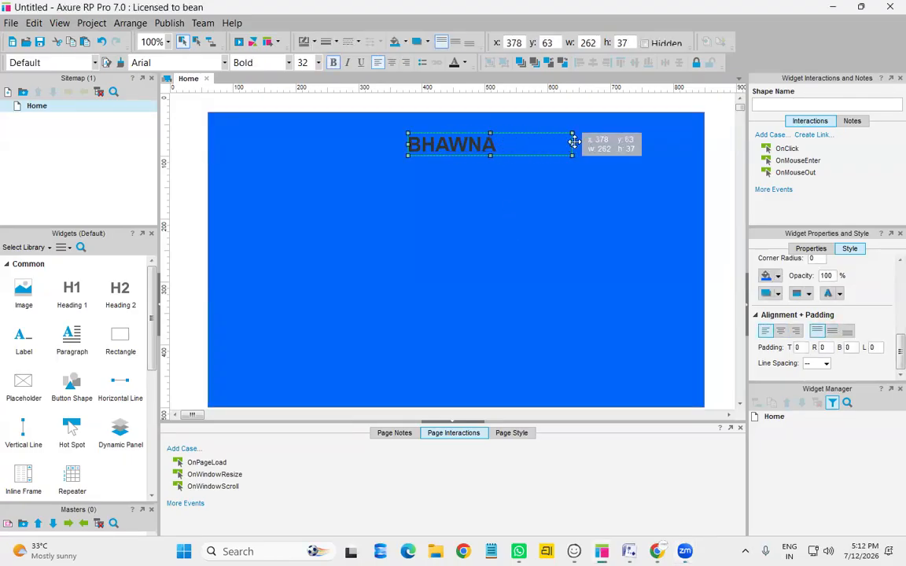
{"action": "double_click", "coordinate": [523, 144]}
{"action": "left_click", "coordinate": [523, 144]}
{"action": "type", "text": "APP"}
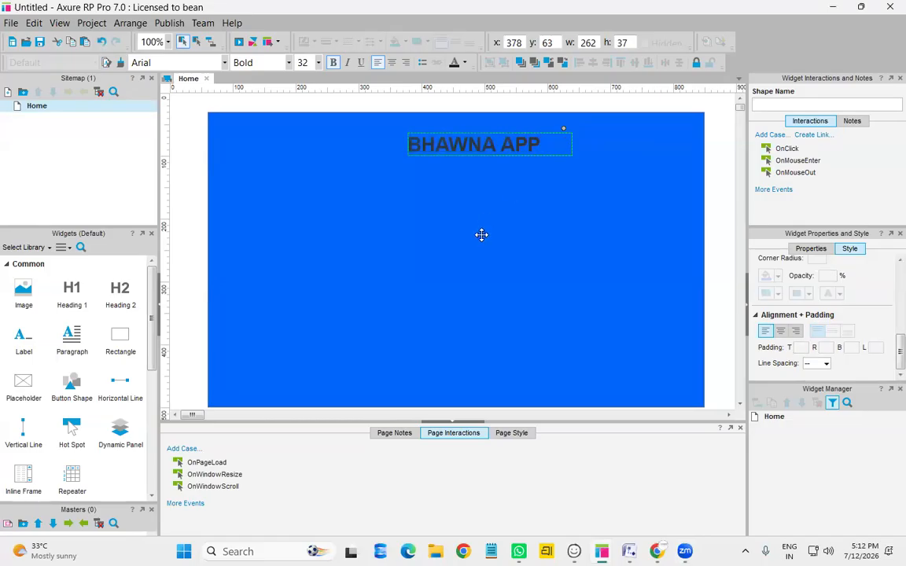
{"action": "left_click", "coordinate": [481, 234]}
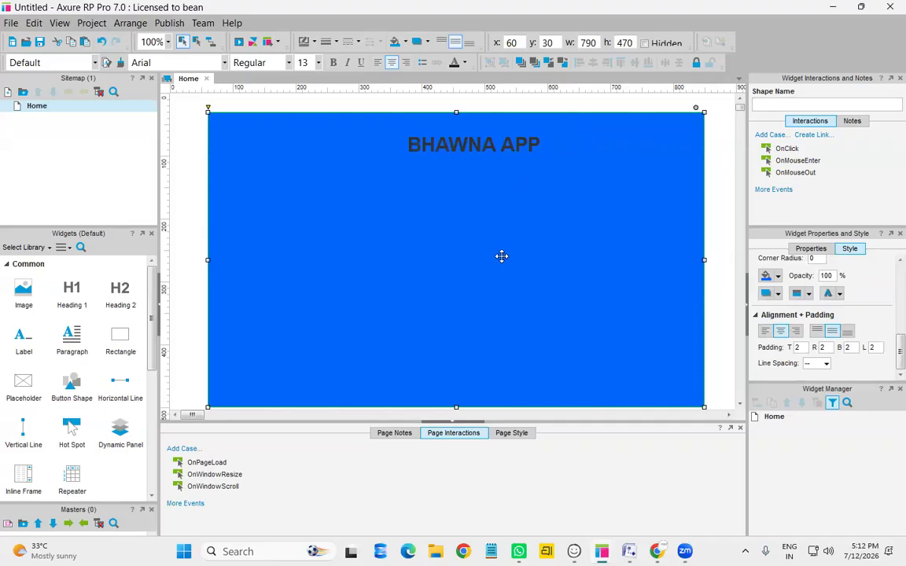
{"action": "left_click", "coordinate": [472, 142]}
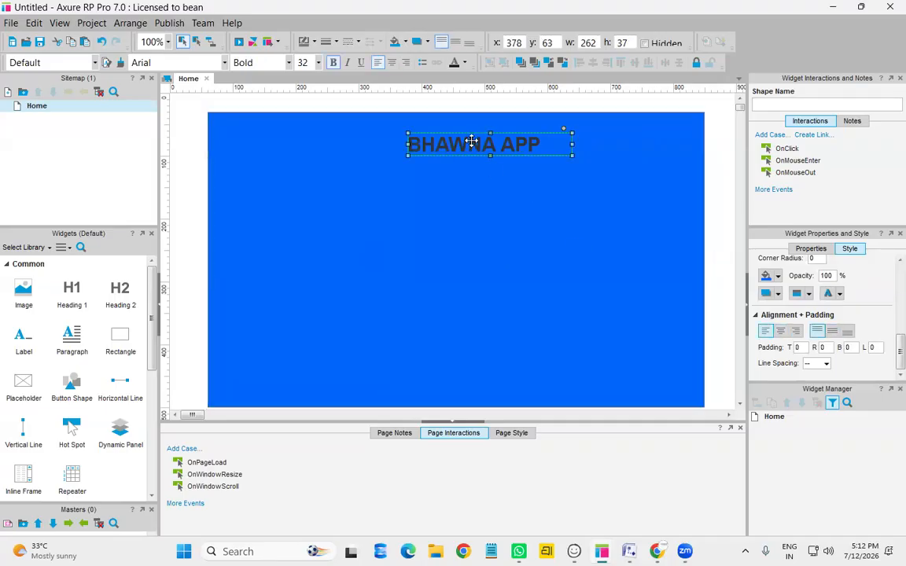
{"action": "key", "text": "Left"}
{"action": "key", "text": "Left"}
{"action": "key", "text": "Left"}
{"action": "key", "text": "Left"}
{"action": "key", "text": "Left"}
{"action": "key", "text": "Left"}
{"action": "key", "text": "Left"}
{"action": "key", "text": "Left"}
{"action": "key", "text": "Left"}
{"action": "key", "text": "Left"}
{"action": "key", "text": "Left"}
{"action": "key", "text": "Left"}
{"action": "key", "text": "Left"}
{"action": "key", "text": "Left"}
{"action": "key", "text": "Left"}
{"action": "key", "text": "Left"}
{"action": "key", "text": "Left"}
{"action": "key", "text": "Left"}
{"action": "key", "text": "Left"}
{"action": "key", "text": "Left"}
{"action": "key", "text": "Left"}
{"action": "key", "text": "Left"}
{"action": "key", "text": "Left"}
{"action": "key", "text": "Left"}
{"action": "key", "text": "Left"}
{"action": "key", "text": "Left"}
{"action": "key", "text": "Left"}
{"action": "key", "text": "Left"}
{"action": "key", "text": "Left"}
{"action": "key", "text": "Left"}
{"action": "key", "text": "Left"}
{"action": "key", "text": "Left"}
{"action": "key", "text": "Left"}
{"action": "key", "text": "Left"}
{"action": "key", "text": "Left"}
{"action": "key", "text": "Left"}
{"action": "key", "text": "Left"}
{"action": "key", "text": "Left"}
{"action": "key", "text": "Left"}
{"action": "key", "text": "Left"}
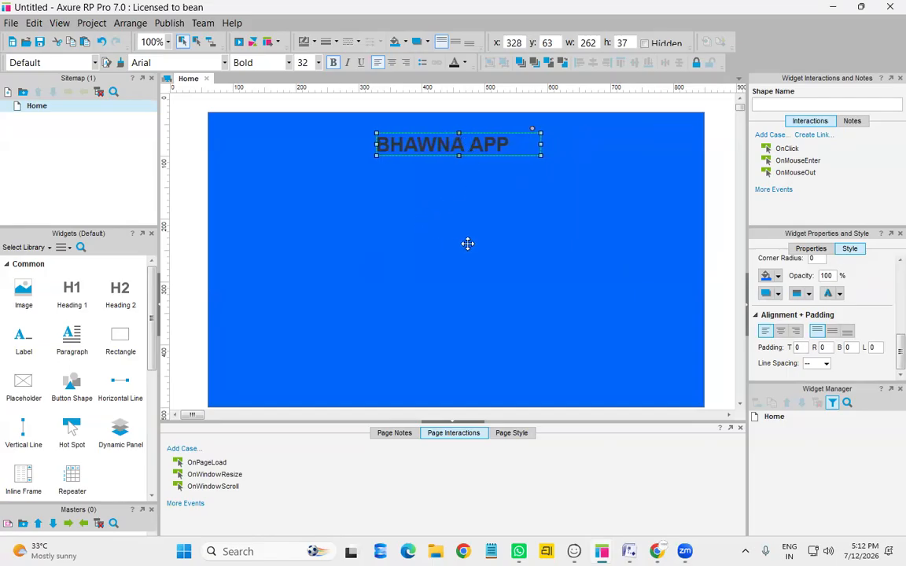
{"action": "left_click", "coordinate": [421, 220]}
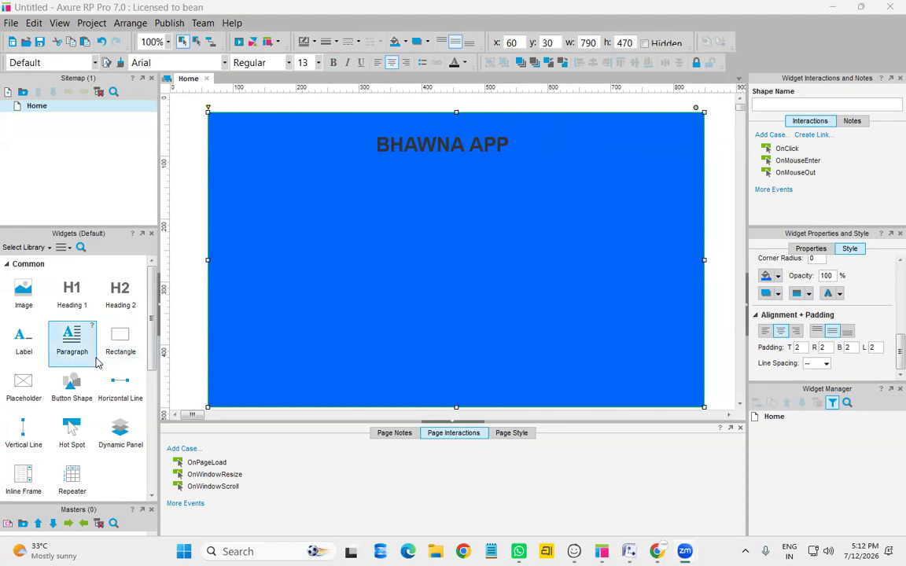
Add a text field reading NAME on the blue panel
{"action": "scroll", "coordinate": [95, 361], "scroll_direction": "down", "scroll_amount": 3}
{"action": "scroll", "coordinate": [96, 362], "scroll_direction": "up", "scroll_amount": 3}
{"action": "scroll", "coordinate": [96, 362], "scroll_direction": "down", "scroll_amount": 3}
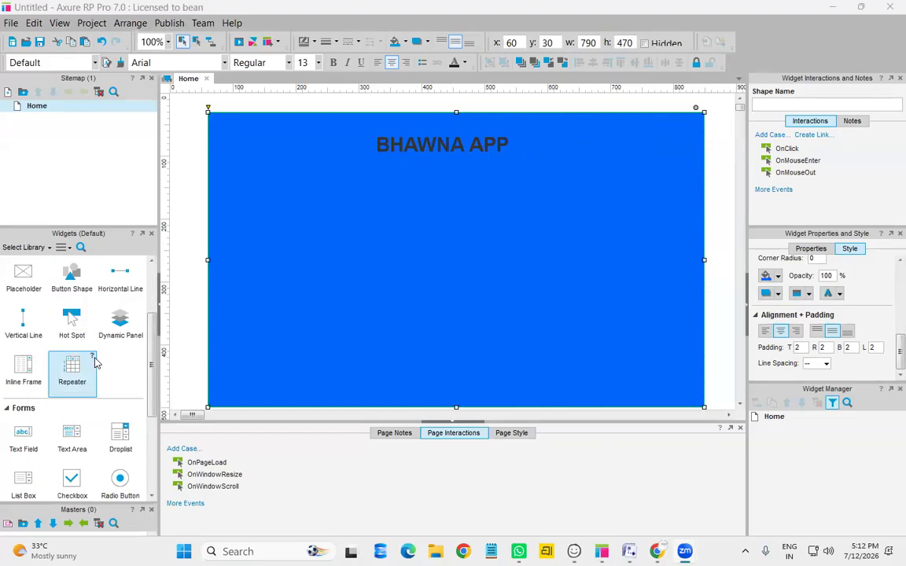
{"action": "scroll", "coordinate": [96, 362], "scroll_direction": "down", "scroll_amount": 3}
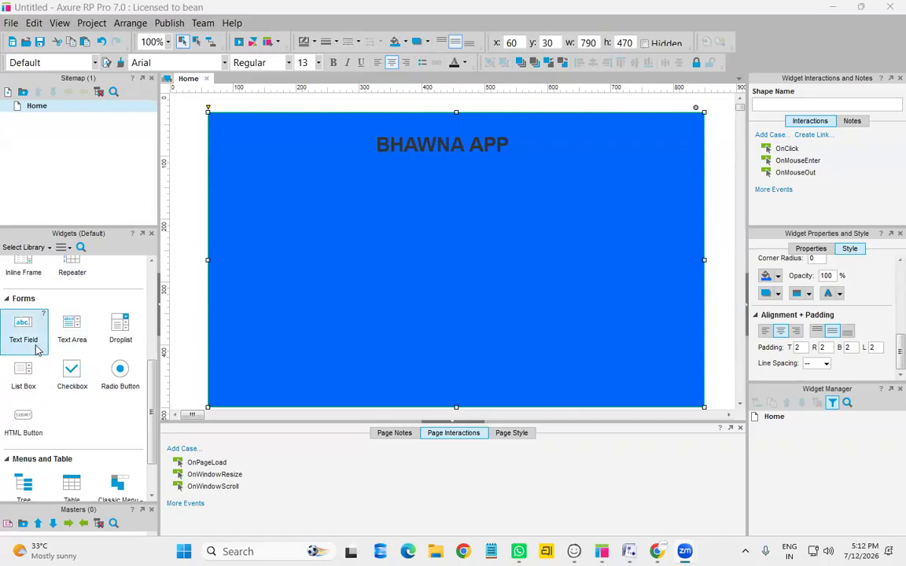
{"action": "left_click_drag", "start_coordinate": [36, 349], "coordinate": [354, 210]}
{"action": "double_click", "coordinate": [463, 214]}
{"action": "type", "text": "r"}
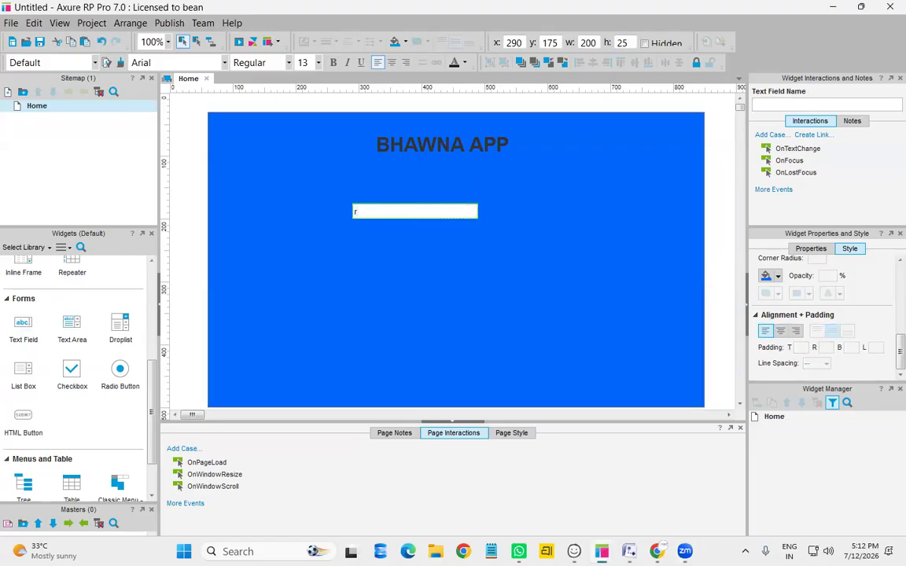
{"action": "type", "text": "NAME"}
{"action": "left_click", "coordinate": [294, 238]}
Add a Heading 2 reading Register and place the NAME field beneath it
{"action": "scroll", "coordinate": [110, 305], "scroll_direction": "up", "scroll_amount": 5}
{"action": "left_click_drag", "start_coordinate": [121, 295], "coordinate": [450, 178]}
{"action": "left_click_drag", "start_coordinate": [445, 216], "coordinate": [435, 264]}
{"action": "left_click_drag", "start_coordinate": [497, 182], "coordinate": [464, 197]}
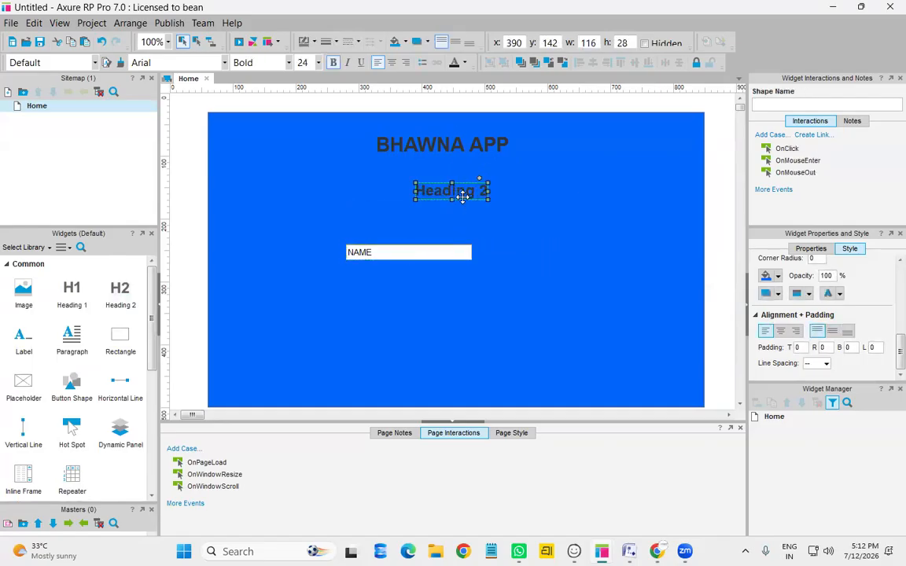
{"action": "type", "text": "Register"}
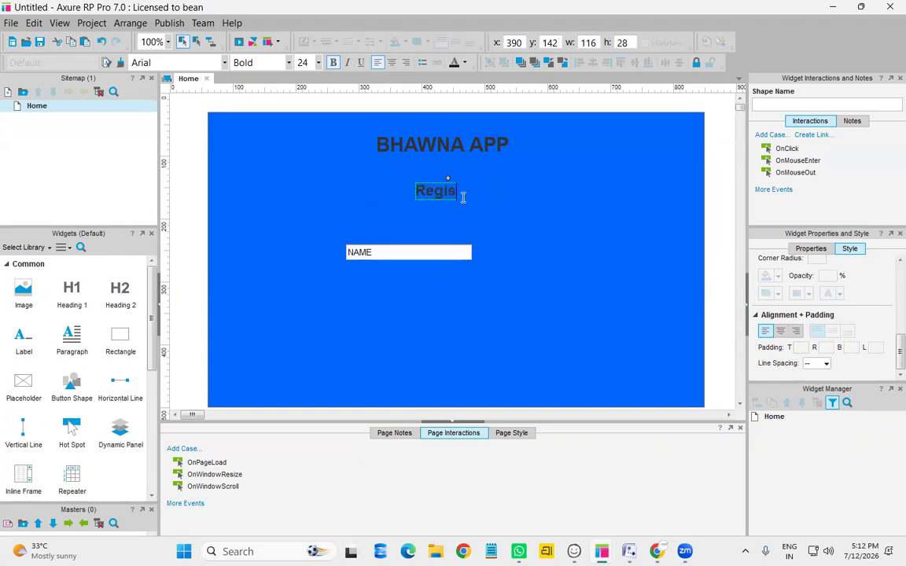
{"action": "left_click", "coordinate": [485, 209]}
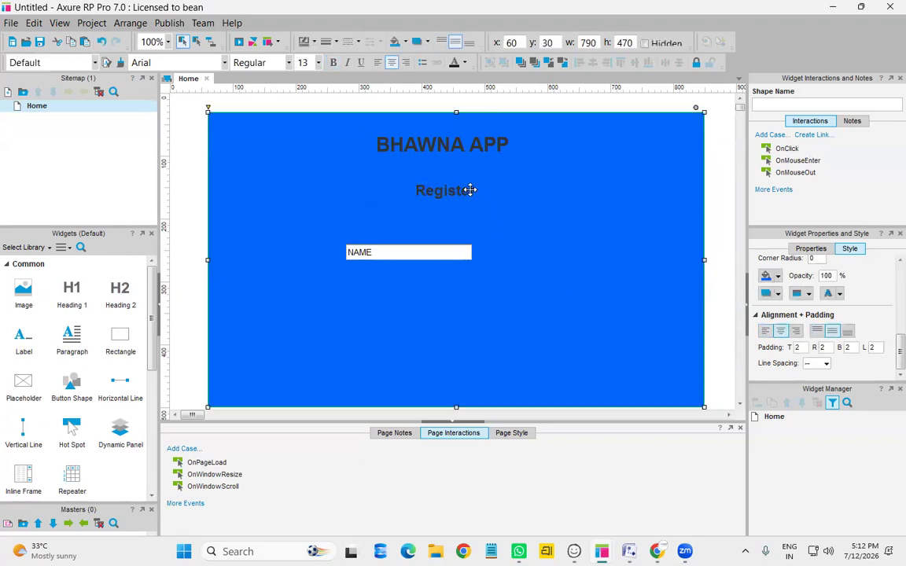
{"action": "left_click", "coordinate": [470, 190]}
{"action": "mouse_move", "coordinate": [470, 192]}
{"action": "left_mouse_down"}
{"action": "mouse_move", "coordinate": [486, 198]}
{"action": "mouse_move", "coordinate": [486, 184]}
{"action": "left_mouse_up"}
{"action": "left_click_drag", "start_coordinate": [408, 254], "coordinate": [444, 243]}
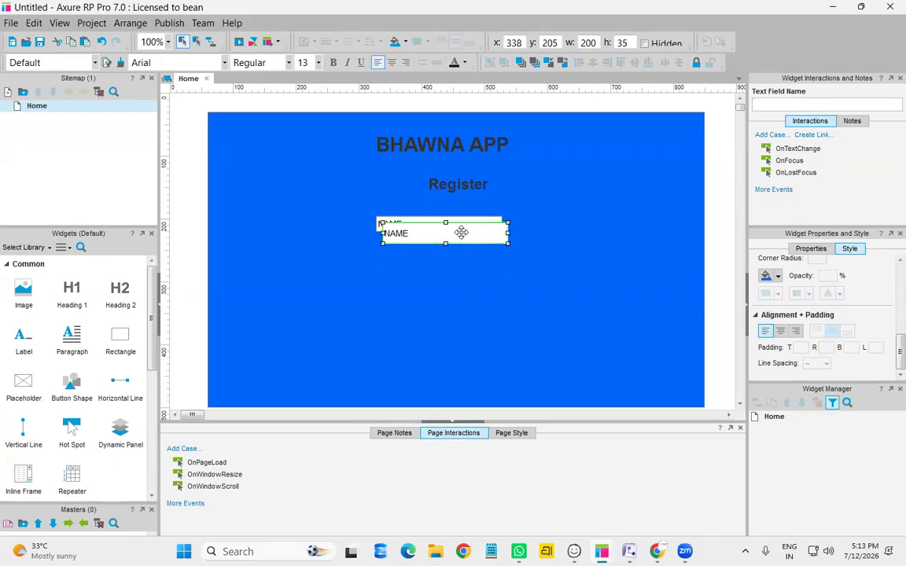
Copy the NAME field below it twice as Email and Password fields
{"action": "key", "text": "ctrl+z"}
{"action": "left_click_drag", "start_coordinate": [455, 227], "coordinate": [446, 250]}
{"action": "double_click", "coordinate": [447, 250]}
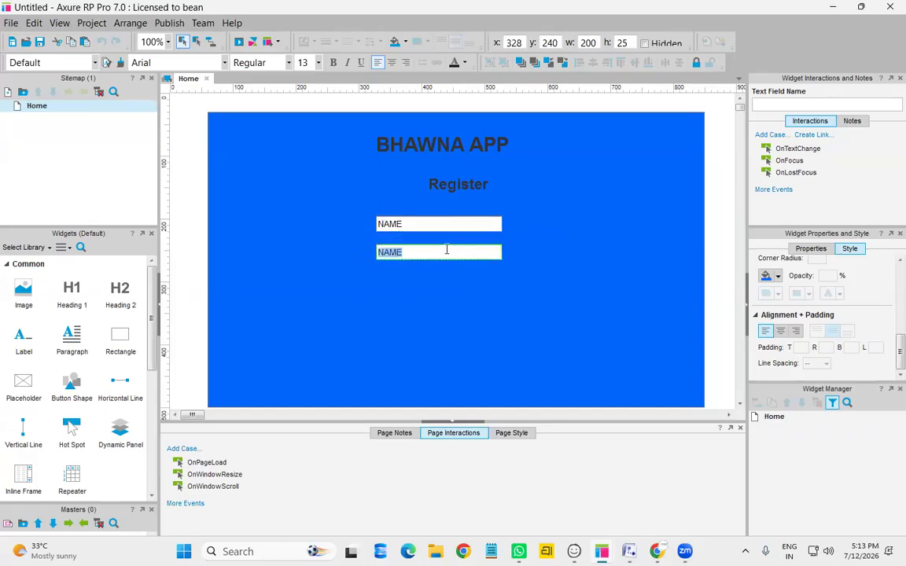
{"action": "type", "text": "Email"}
{"action": "left_click", "coordinate": [385, 314]}
{"action": "key", "text": "ctrl+v"}
{"action": "left_click_drag", "start_coordinate": [456, 236], "coordinate": [446, 279]}
{"action": "double_click", "coordinate": [446, 279]}
{"action": "type", "text": "Pa"}
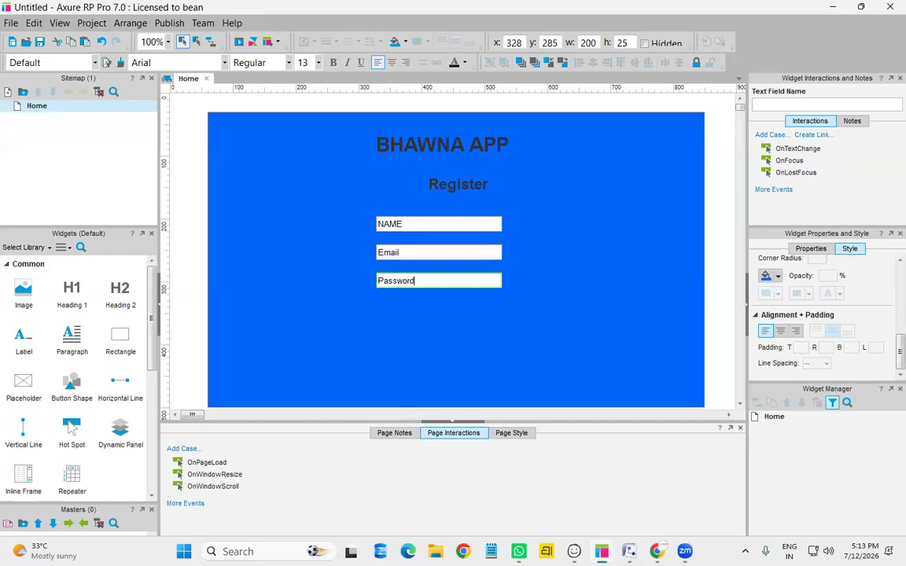
{"action": "left_click", "coordinate": [446, 328]}
Add a third copy below Password labelled Mobile No
{"action": "key", "text": "ctrl+v"}
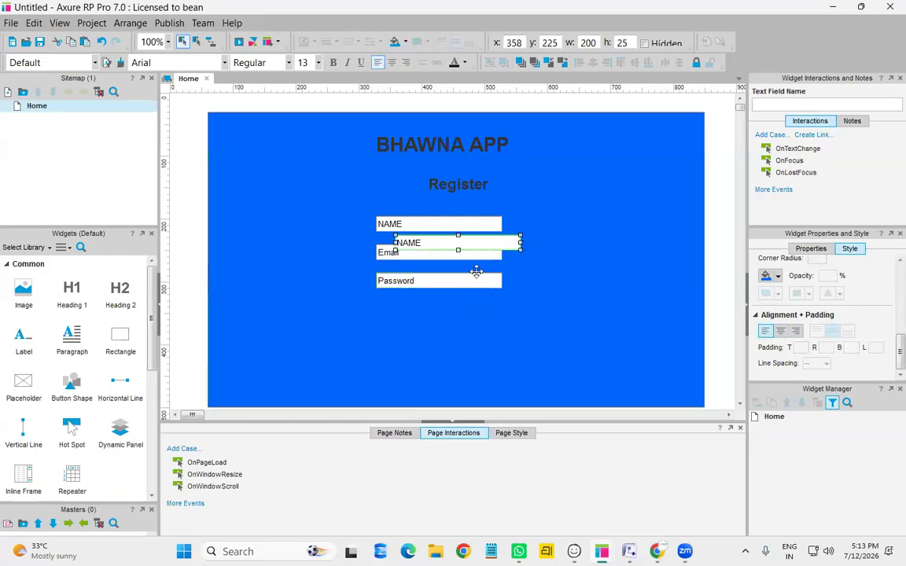
{"action": "left_click_drag", "start_coordinate": [476, 243], "coordinate": [456, 309]}
{"action": "double_click", "coordinate": [454, 311]}
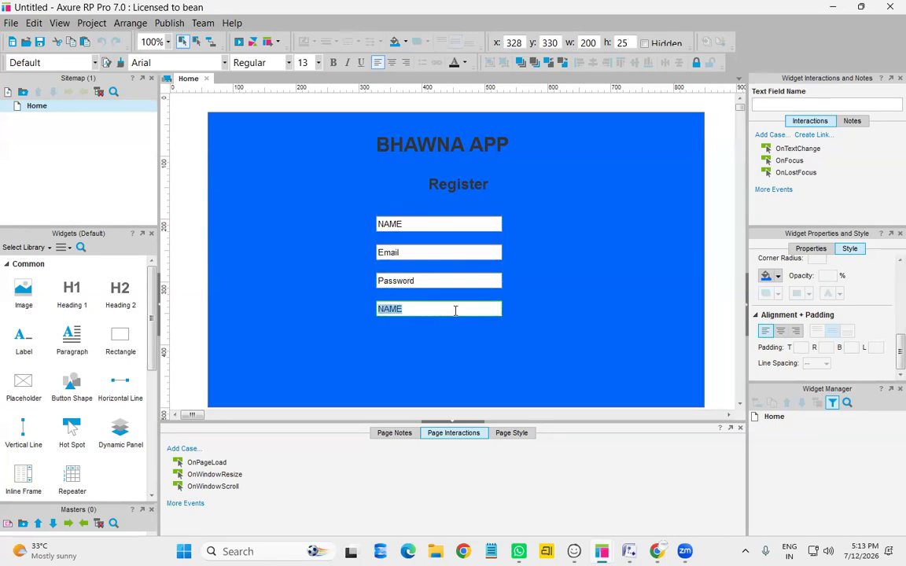
{"action": "type", "text": "MO"}
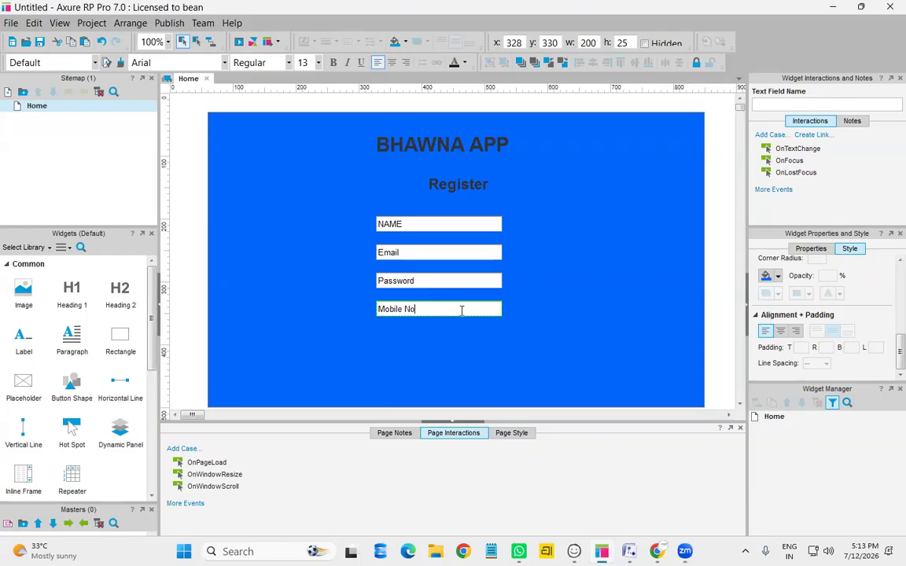
{"action": "left_click", "coordinate": [489, 344]}
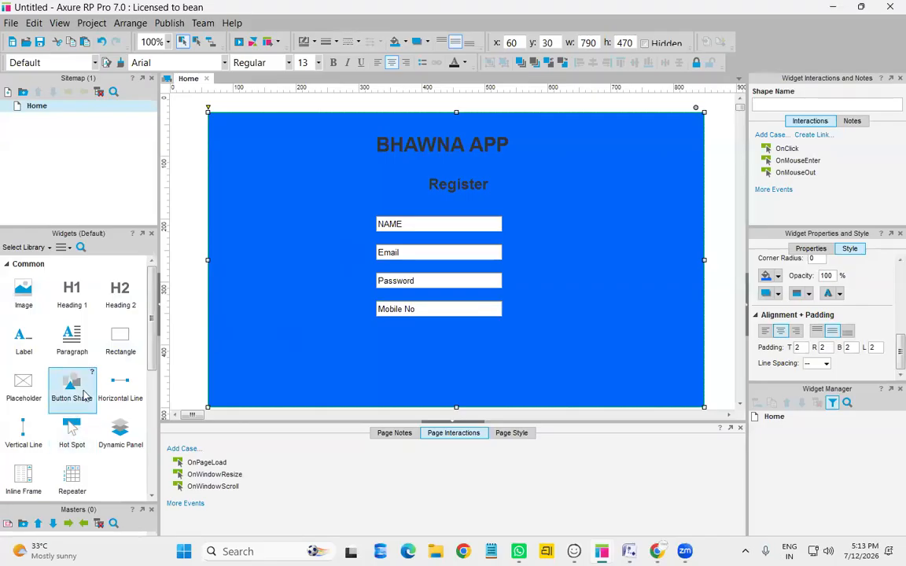
{"action": "scroll", "coordinate": [84, 396], "scroll_direction": "down", "scroll_amount": 5}
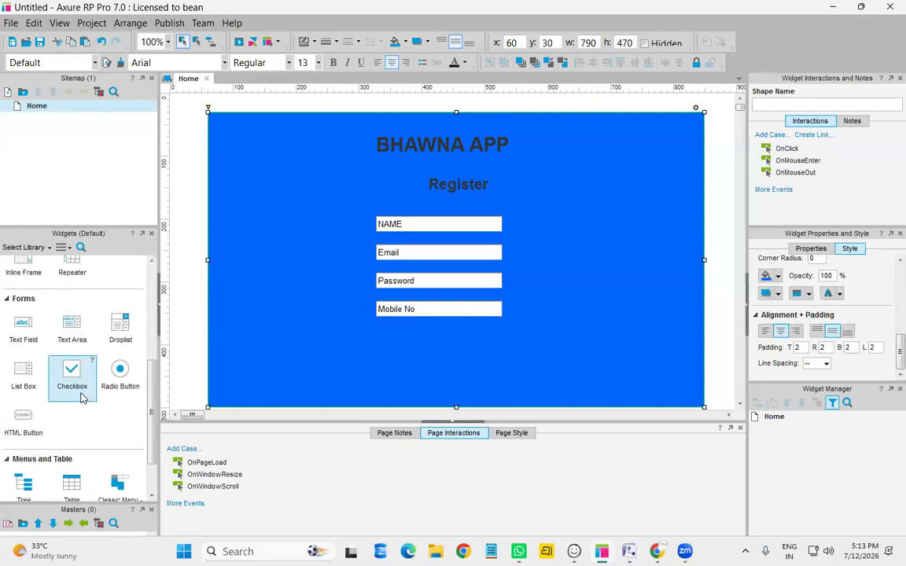
{"action": "scroll", "coordinate": [83, 397], "scroll_direction": "up", "scroll_amount": 2}
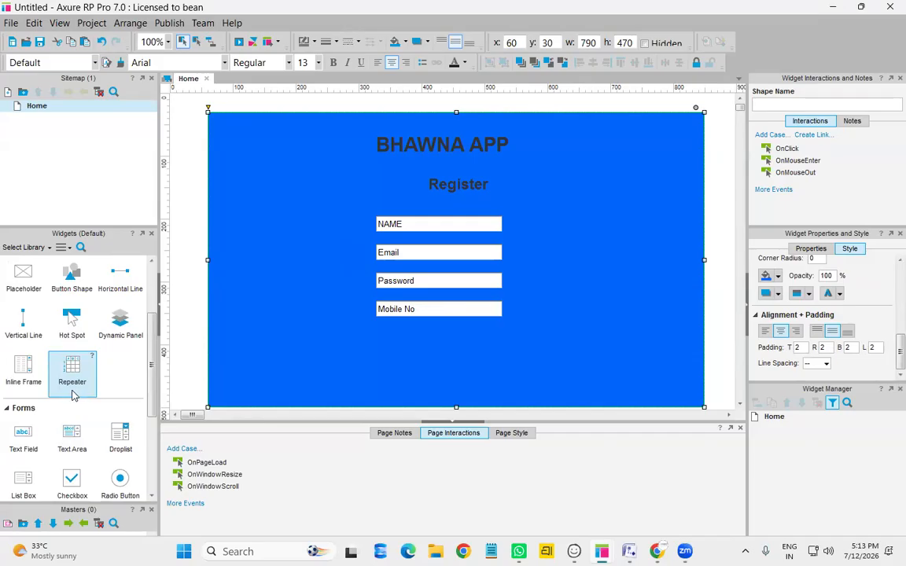
{"action": "scroll", "coordinate": [72, 396], "scroll_direction": "down", "scroll_amount": 2}
Place a Submit button below the Mobile No field
{"action": "left_click_drag", "start_coordinate": [24, 421], "coordinate": [419, 340]}
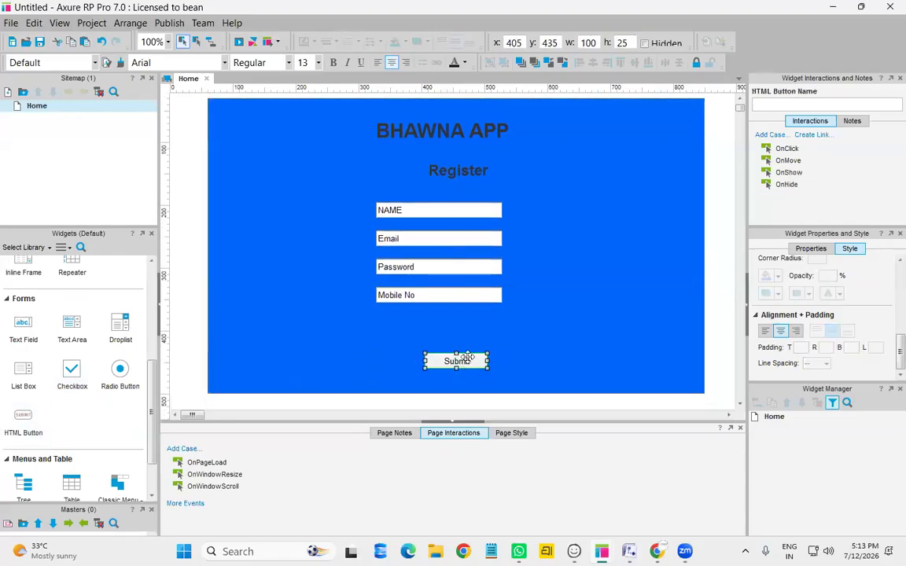
{"action": "left_click", "coordinate": [454, 351]}
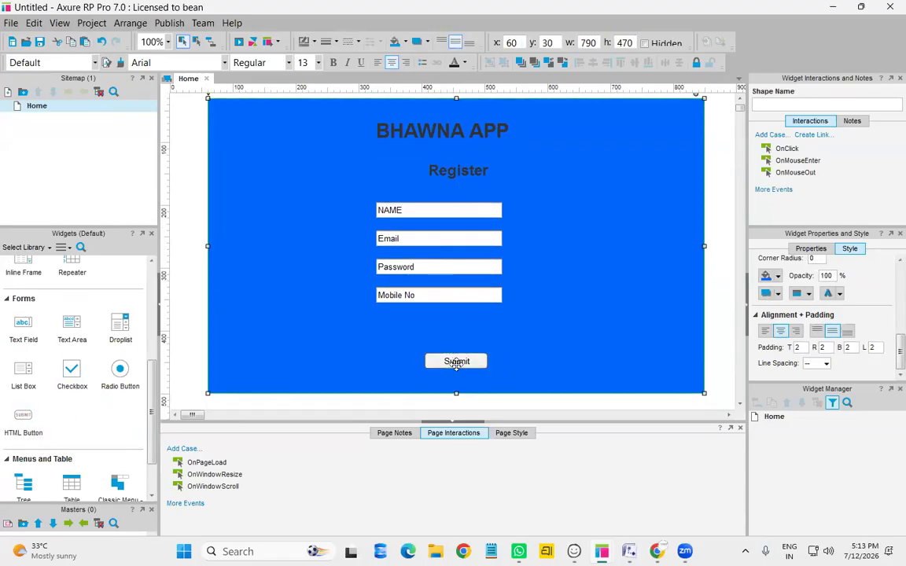
{"action": "left_click", "coordinate": [455, 361]}
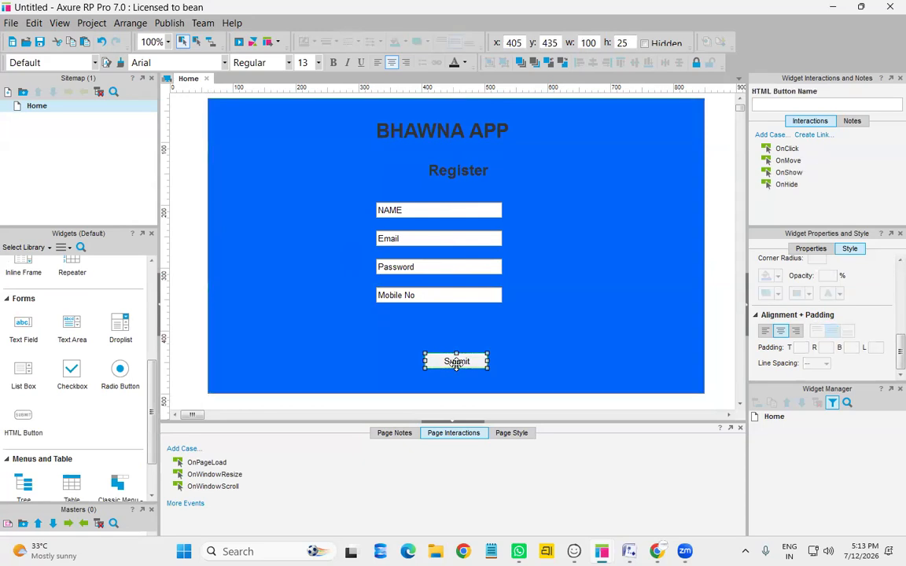
{"action": "scroll", "coordinate": [76, 372], "scroll_direction": "up", "scroll_amount": 5}
Add an ACTION button and change its shape to a left-pointing tag
{"action": "left_click_drag", "start_coordinate": [83, 378], "coordinate": [566, 338]}
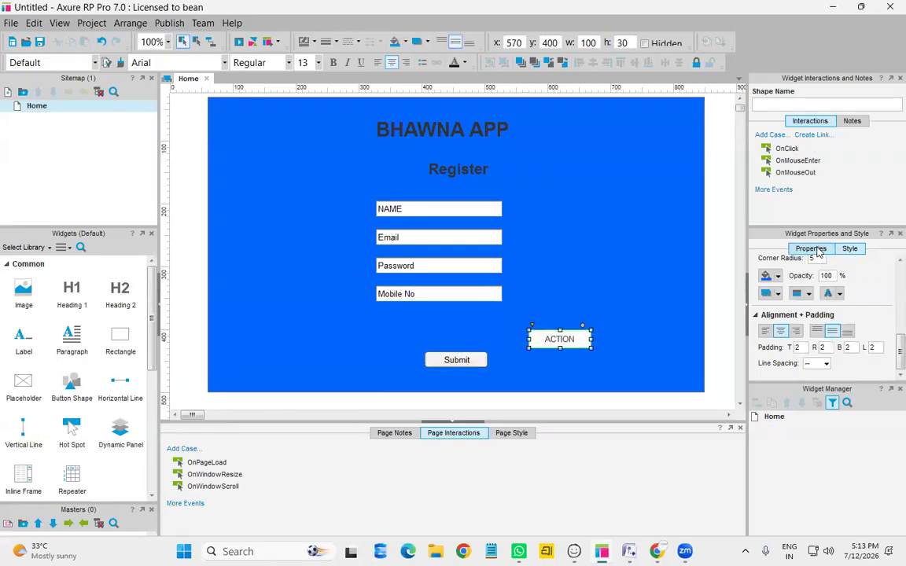
{"action": "left_click", "coordinate": [810, 249]}
{"action": "left_click", "coordinate": [824, 280]}
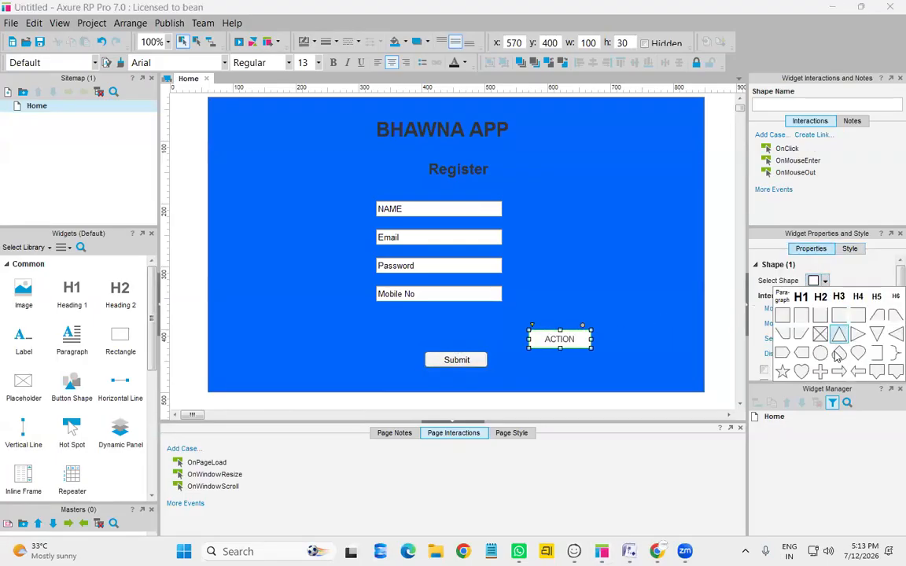
{"action": "left_click", "coordinate": [839, 354]}
{"action": "left_click", "coordinate": [818, 281]}
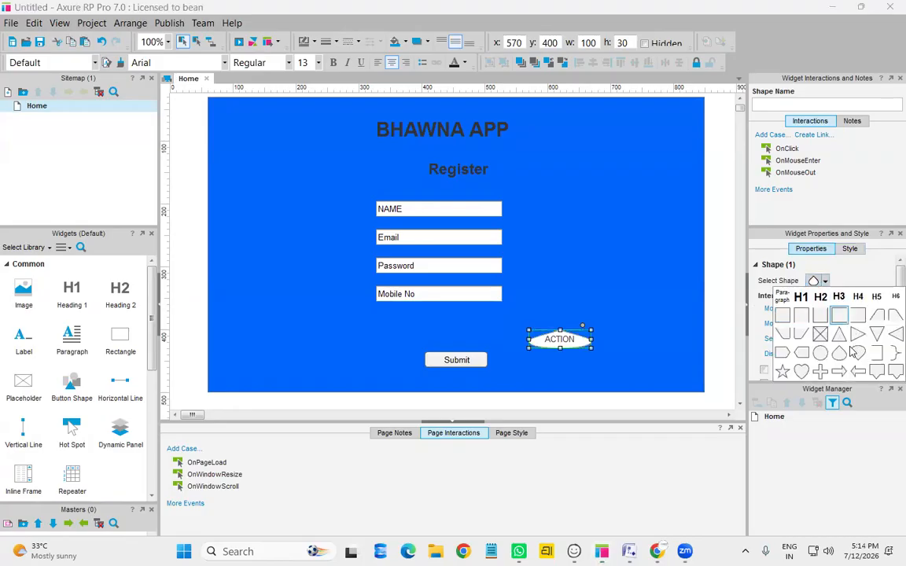
{"action": "left_click", "coordinate": [836, 336]}
{"action": "left_click", "coordinate": [818, 281]}
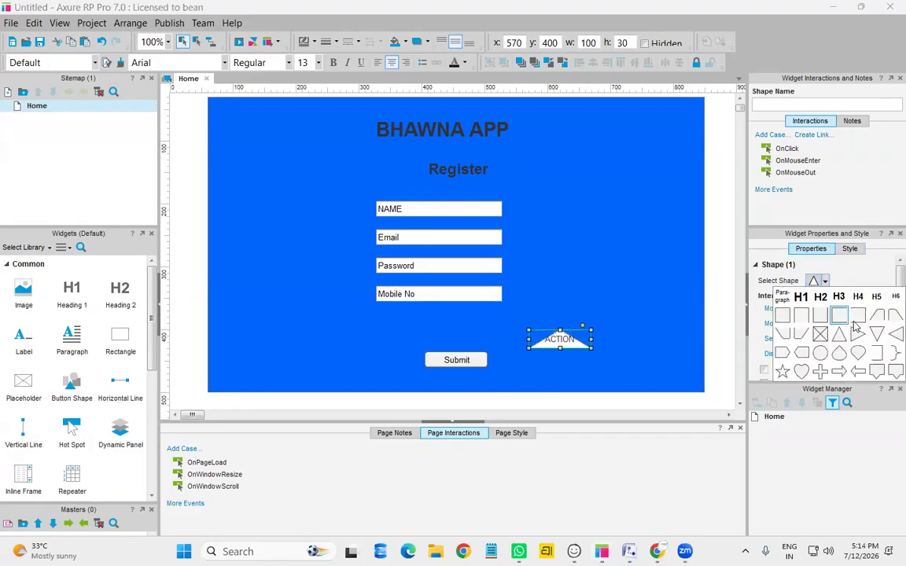
{"action": "left_click", "coordinate": [857, 315]}
{"action": "left_click", "coordinate": [824, 280]}
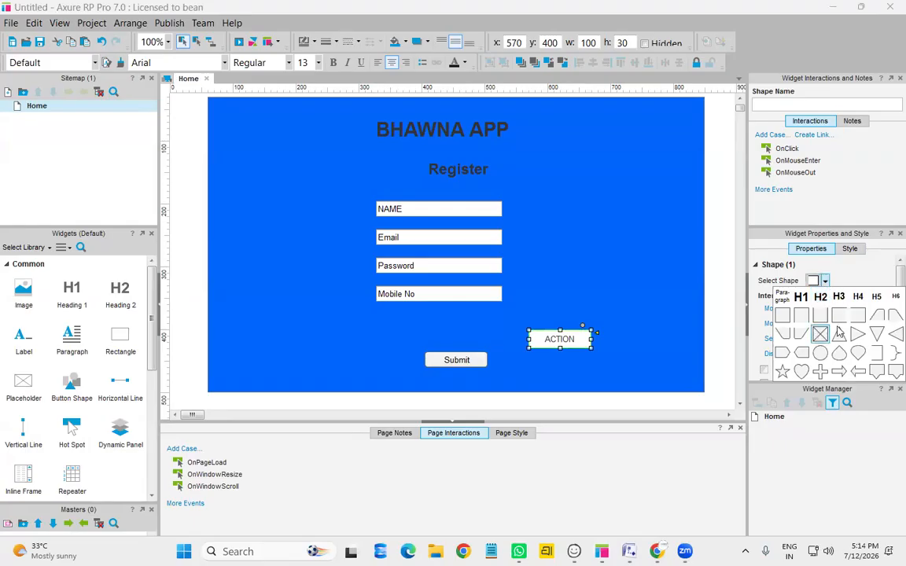
{"action": "left_click", "coordinate": [877, 315]}
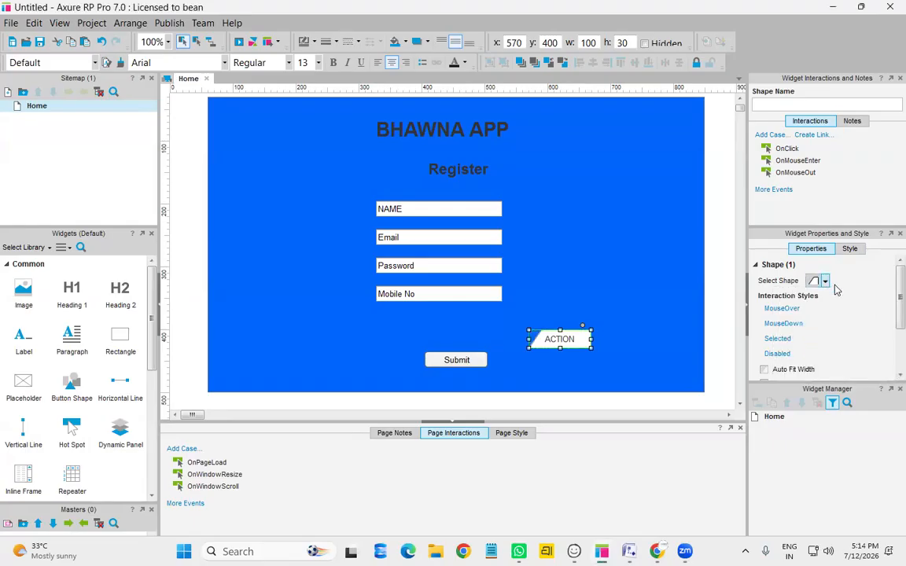
{"action": "left_click", "coordinate": [827, 283]}
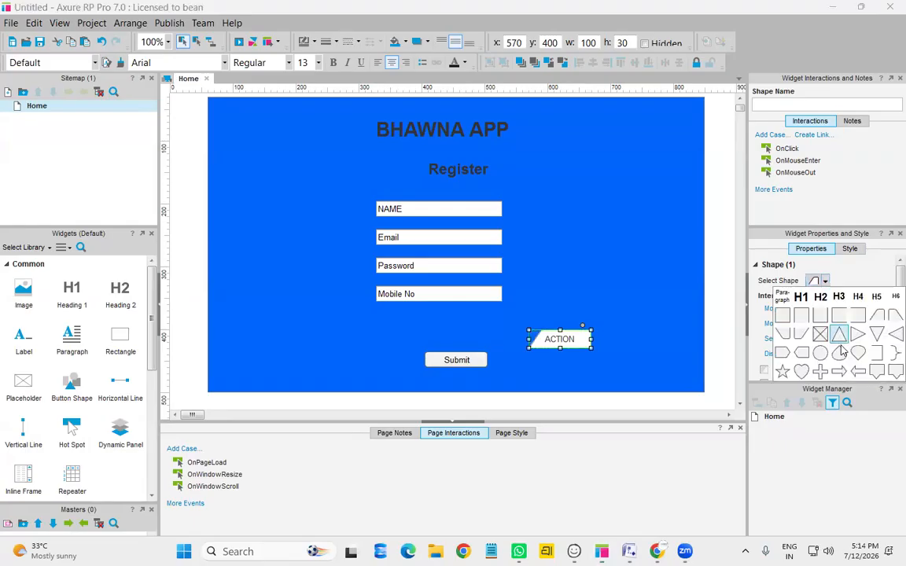
{"action": "left_click", "coordinate": [801, 353]}
Delete the Submit button, move the tag button into its place, and label it Register
{"action": "left_click", "coordinate": [570, 344]}
{"action": "left_click_drag", "start_coordinate": [558, 339], "coordinate": [471, 358]}
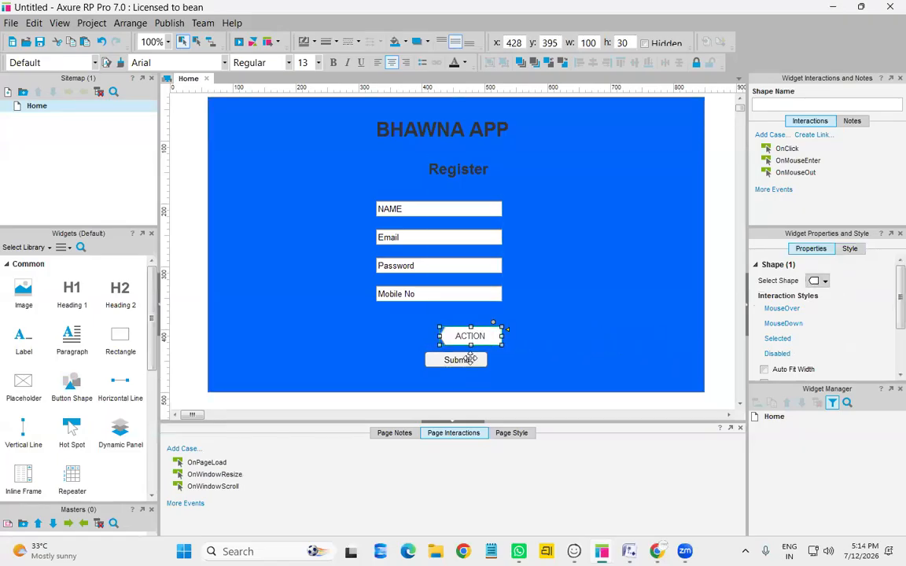
{"action": "left_click", "coordinate": [470, 359]}
{"action": "key", "text": "Delete"}
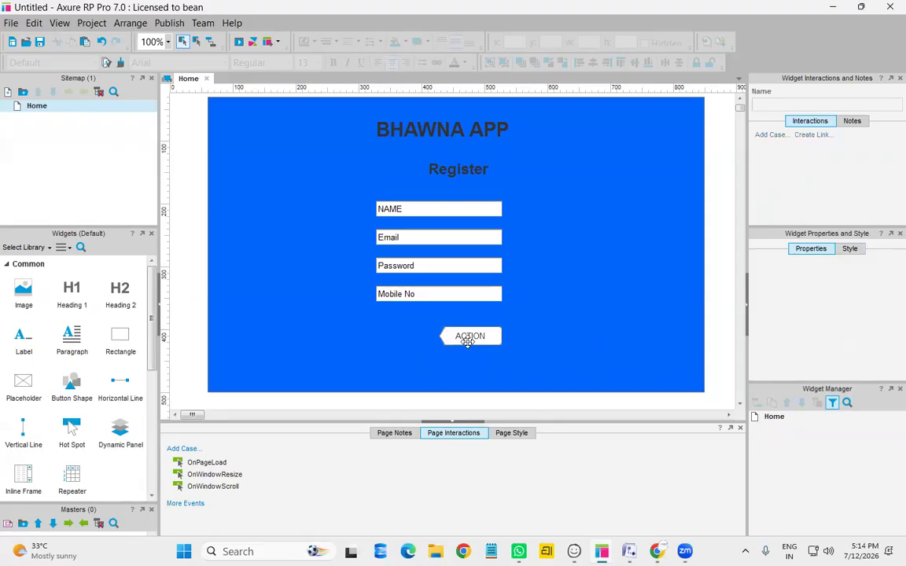
{"action": "left_click", "coordinate": [467, 340]}
{"action": "left_click_drag", "start_coordinate": [467, 339], "coordinate": [432, 346]}
{"action": "double_click", "coordinate": [431, 346]}
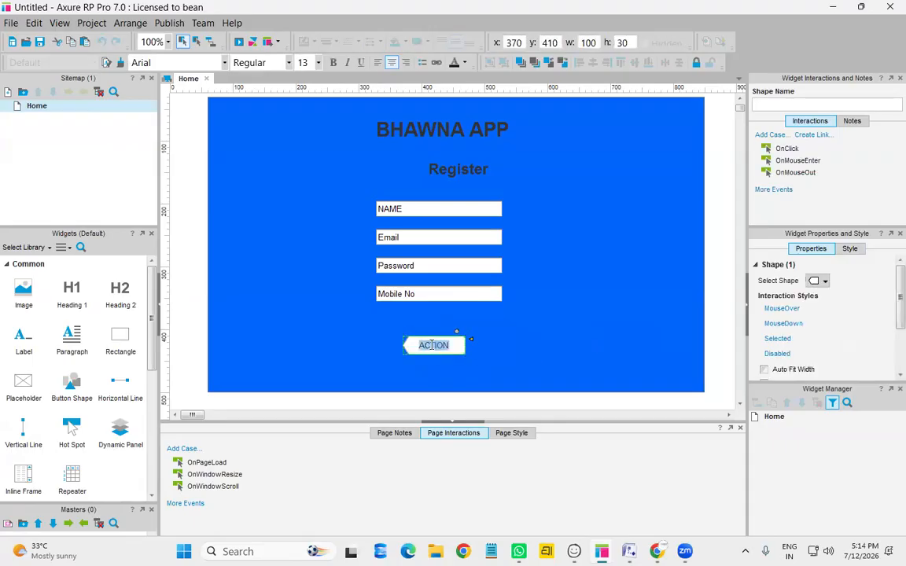
{"action": "type", "text": "Register"}
{"action": "left_click", "coordinate": [536, 338]}
Nudge the Register button right and up to x 374, y 408
{"action": "left_click", "coordinate": [445, 347]}
{"action": "key", "text": "Right"}
{"action": "key", "text": "Right"}
{"action": "key", "text": "Right"}
{"action": "key", "text": "Right"}
{"action": "key", "text": "Up"}
{"action": "key", "text": "Up"}
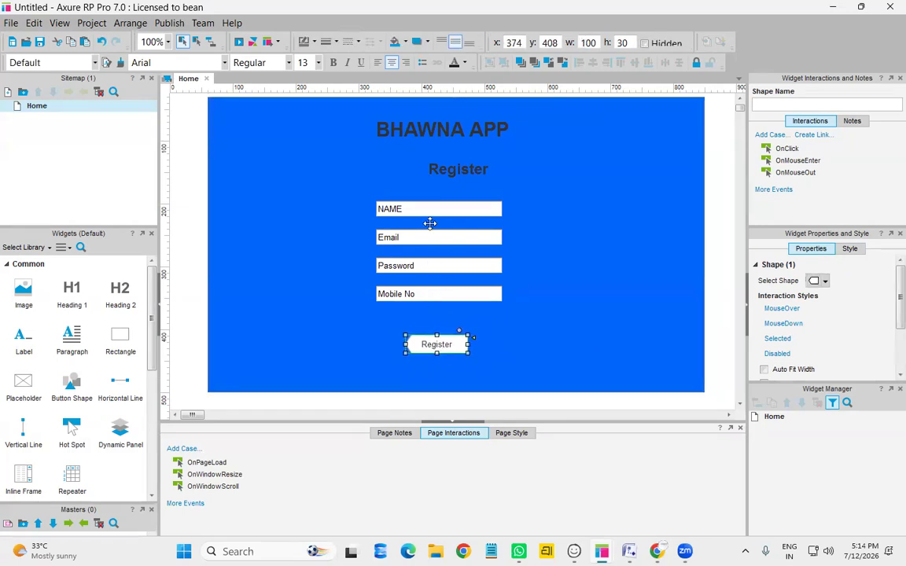
{"action": "left_click", "coordinate": [517, 342]}
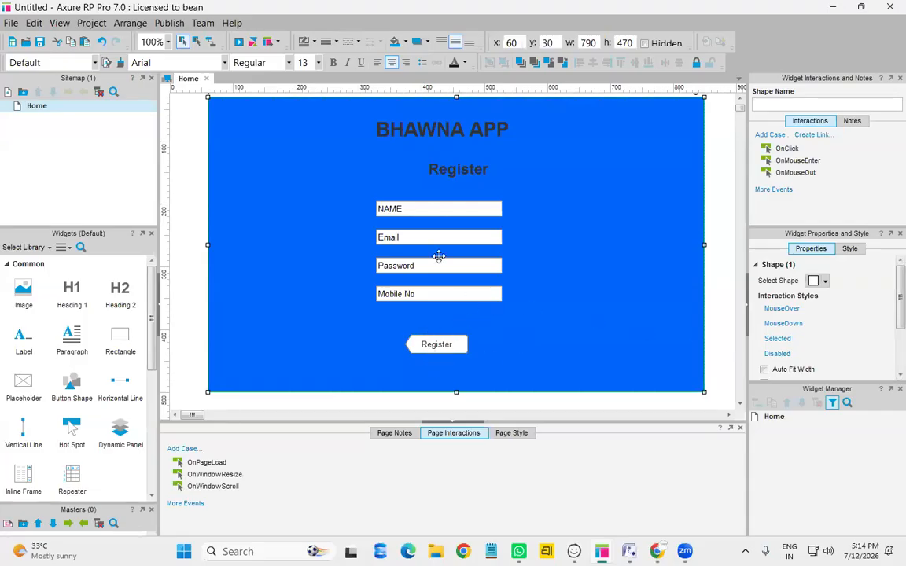
Fill the NAME text field cyan
{"action": "left_click", "coordinate": [464, 206]}
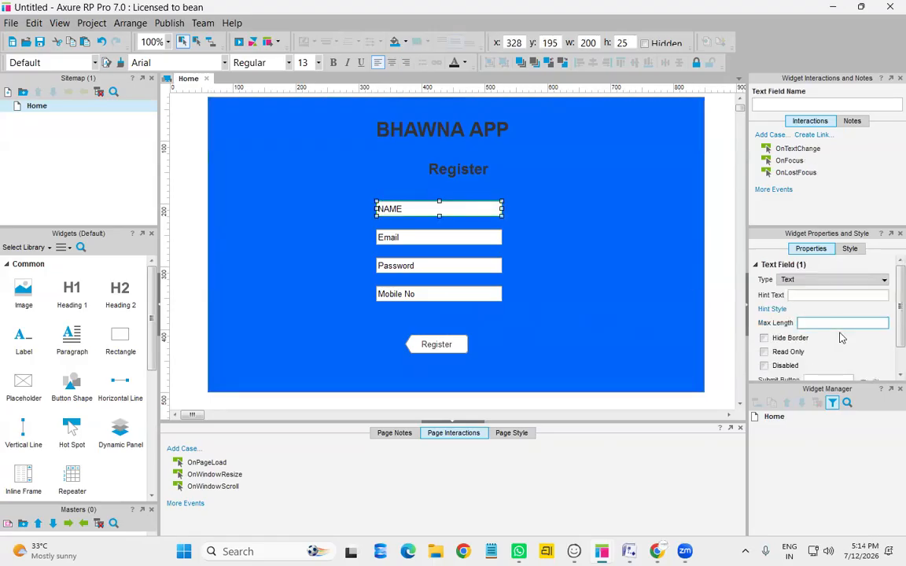
{"action": "scroll", "coordinate": [840, 335], "scroll_direction": "down", "scroll_amount": 1}
{"action": "left_click", "coordinate": [850, 249]}
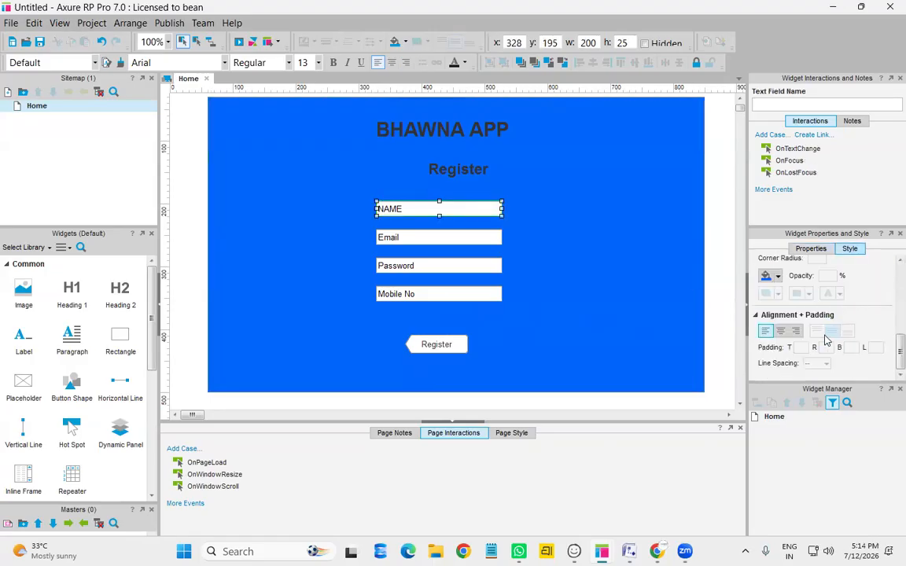
{"action": "key", "text": "Return"}
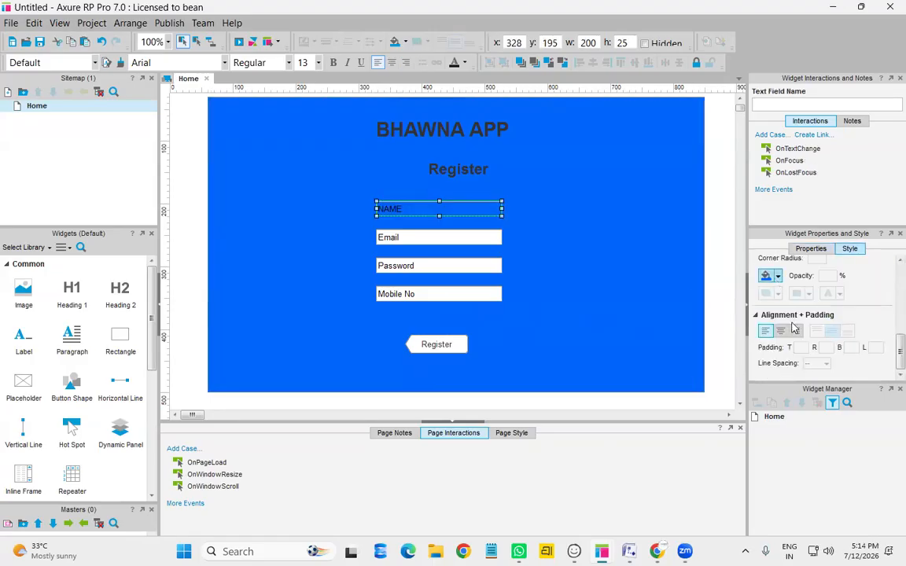
{"action": "left_click", "coordinate": [778, 276]}
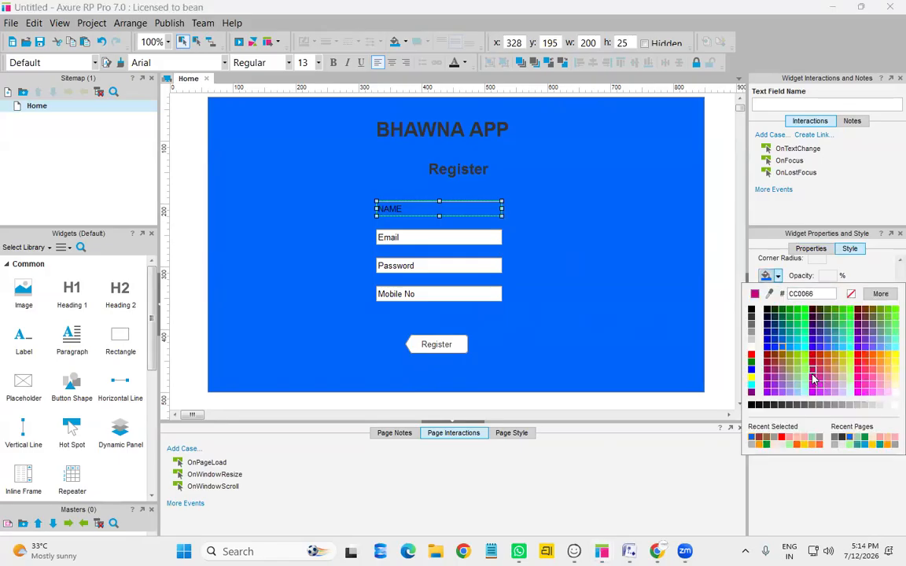
{"action": "left_click", "coordinate": [804, 359]}
{"action": "left_click", "coordinate": [778, 276]}
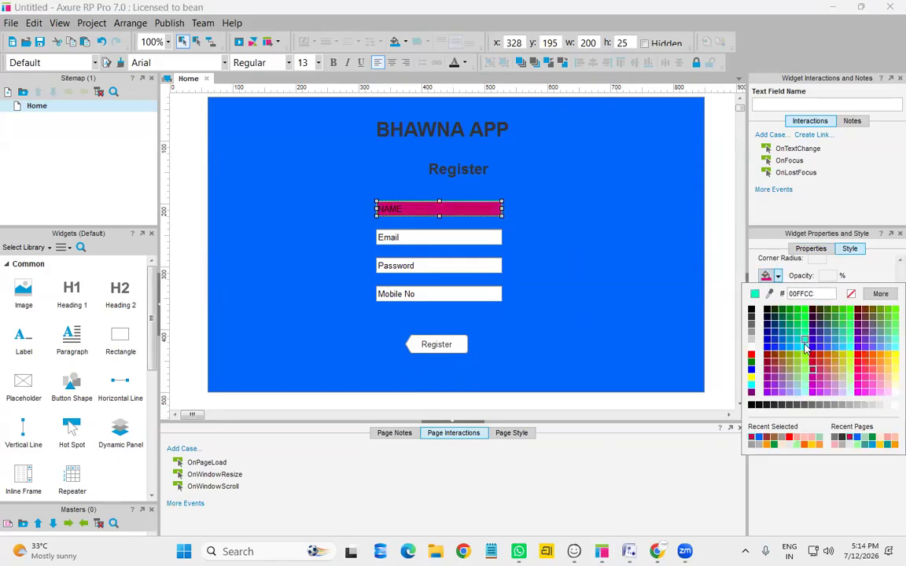
{"action": "left_click", "coordinate": [807, 348]}
Fill the Register button red FF0000, undoing an accidental red fill on the background
{"action": "left_click", "coordinate": [446, 347]}
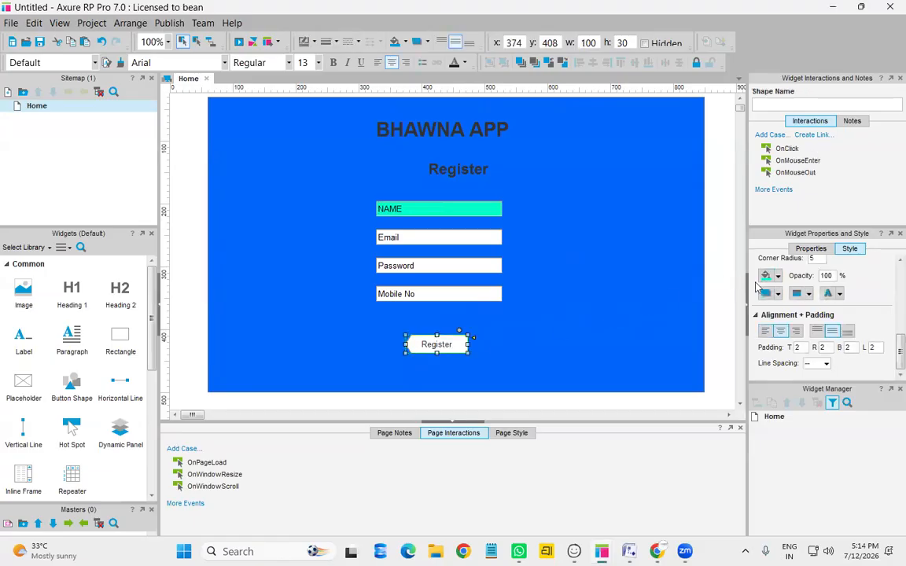
{"action": "left_click", "coordinate": [765, 276]}
{"action": "left_click", "coordinate": [778, 276]}
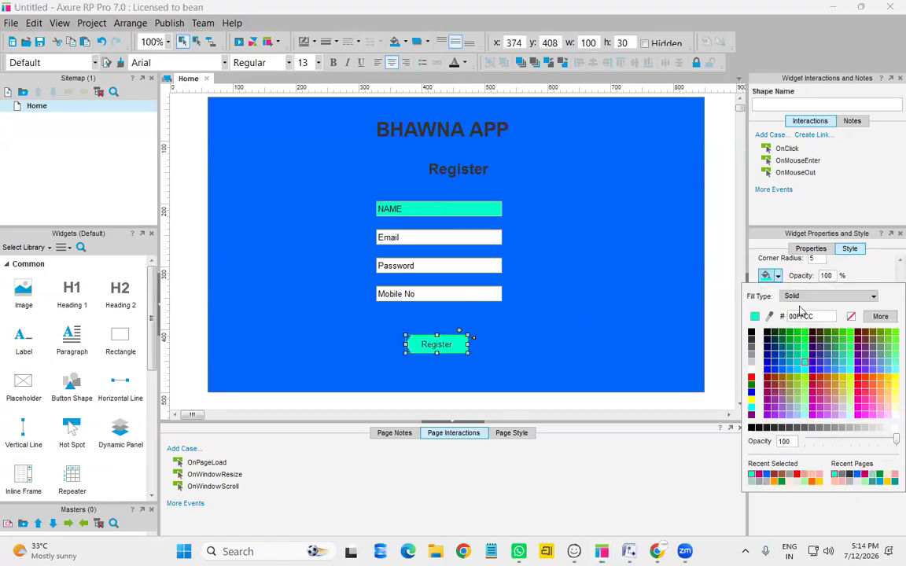
{"action": "left_click", "coordinate": [759, 475]}
{"action": "left_click", "coordinate": [481, 359]}
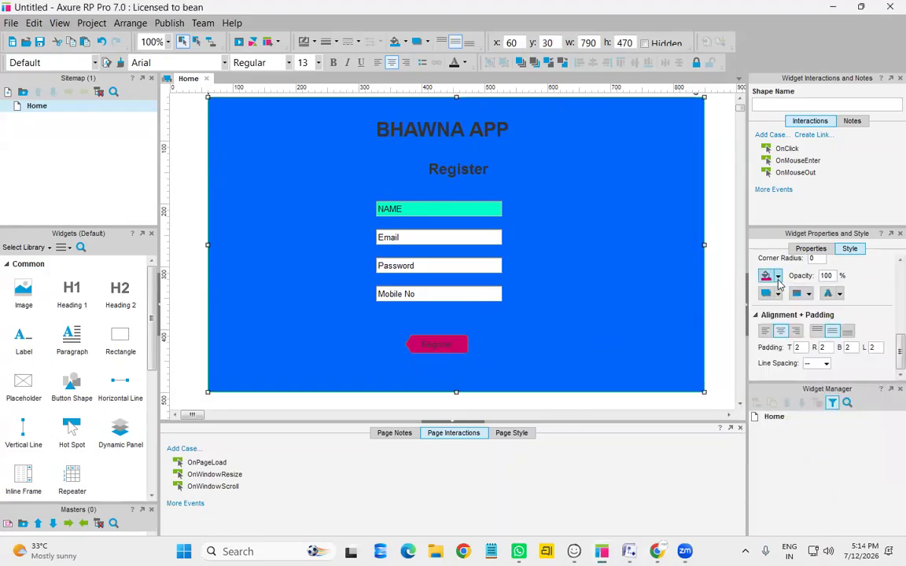
{"action": "left_click", "coordinate": [778, 276]}
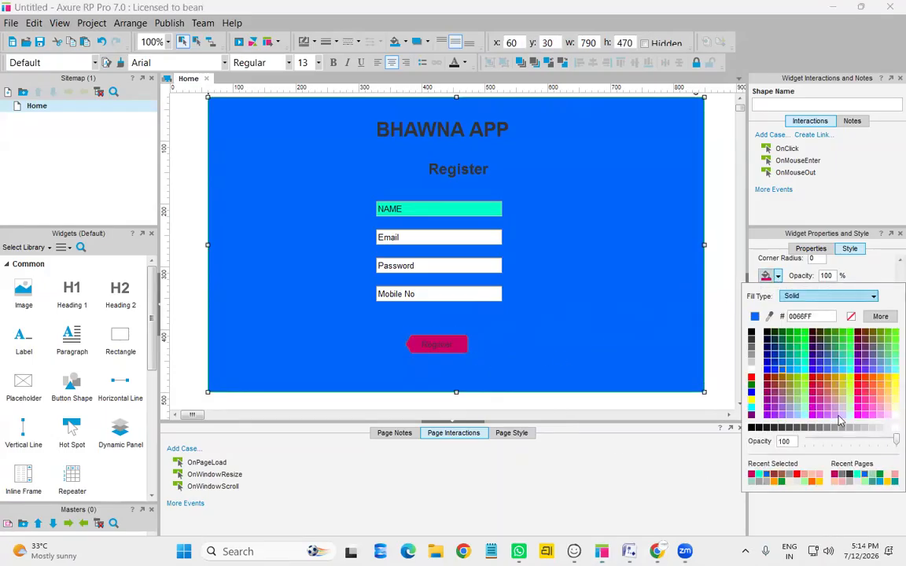
{"action": "left_click", "coordinate": [797, 476]}
{"action": "key", "text": "ctrl+z"}
{"action": "left_click", "coordinate": [442, 348]}
{"action": "key", "text": "ctrl+y"}
{"action": "left_click", "coordinate": [566, 312]}
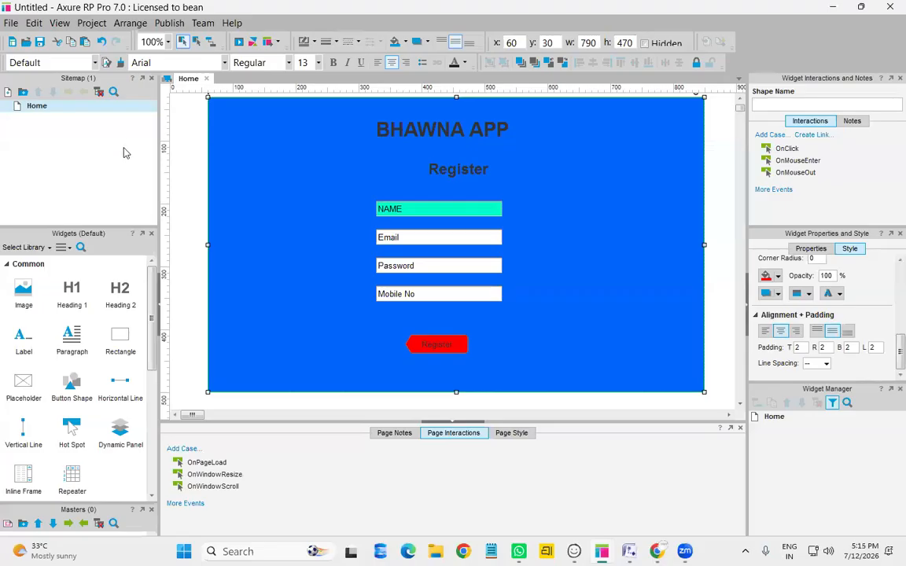
Duplicate the Home page as a new page named Login
{"action": "right_click", "coordinate": [111, 111]}
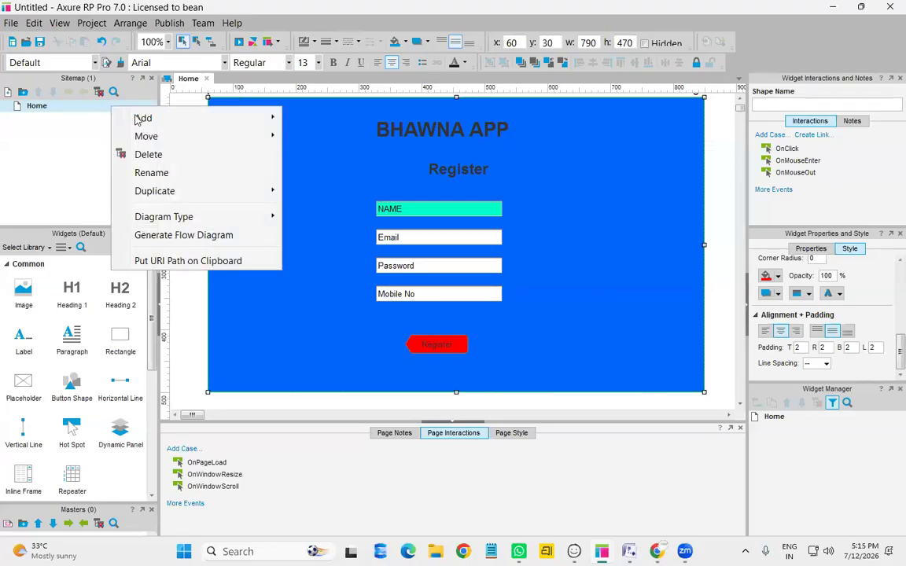
{"action": "mouse_move", "coordinate": [263, 190]}
{"action": "left_click", "coordinate": [298, 190]}
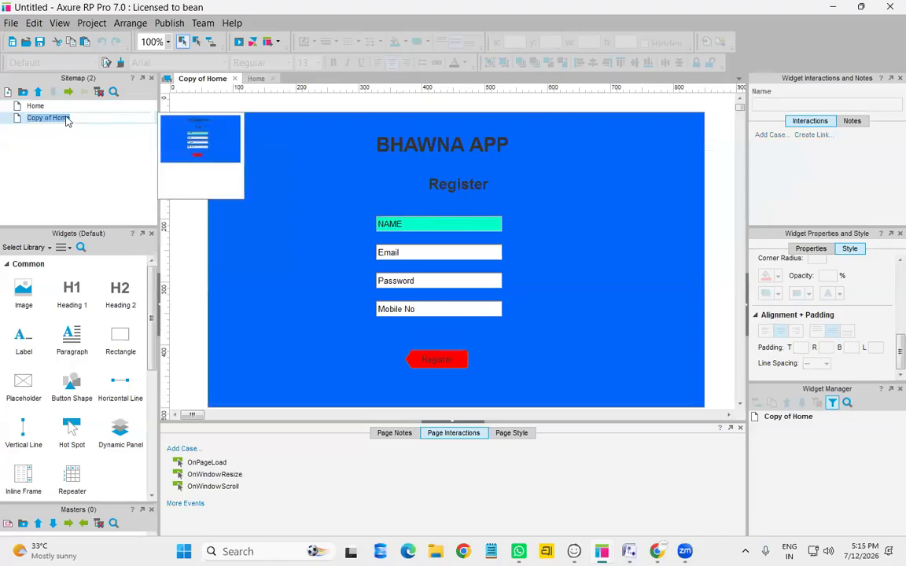
{"action": "type", "text": "Login"}
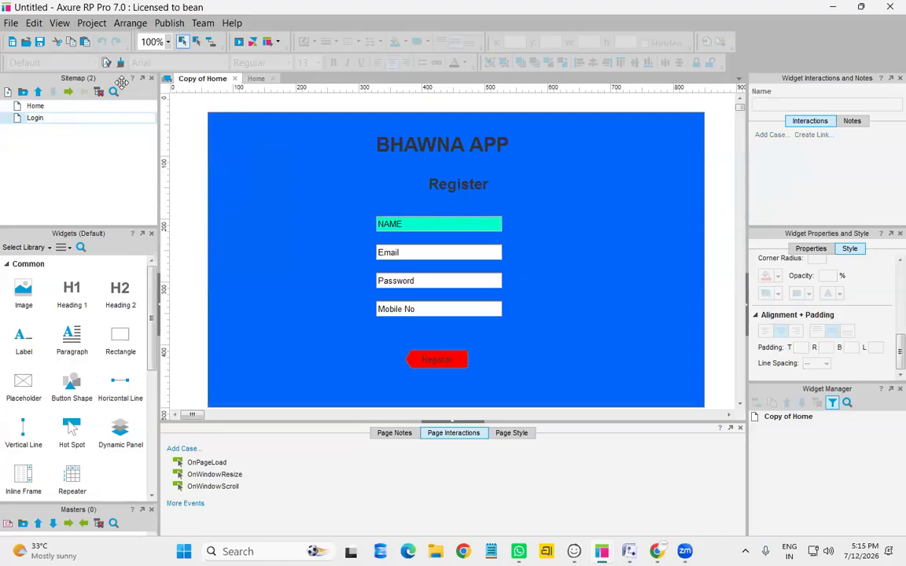
{"action": "left_click", "coordinate": [481, 184]}
Change the heading to Login and the NAME field label to USERNAME
{"action": "double_click", "coordinate": [483, 184]}
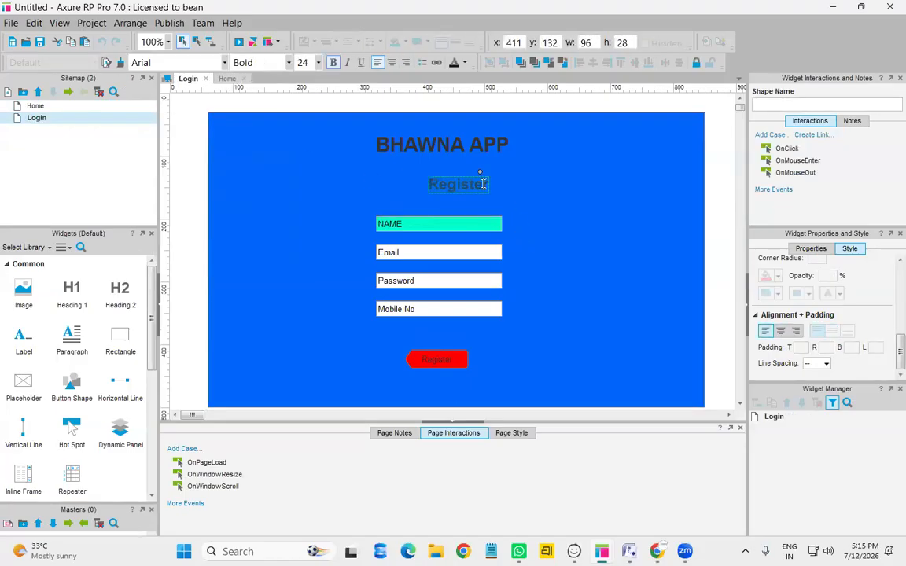
{"action": "type", "text": "Login"}
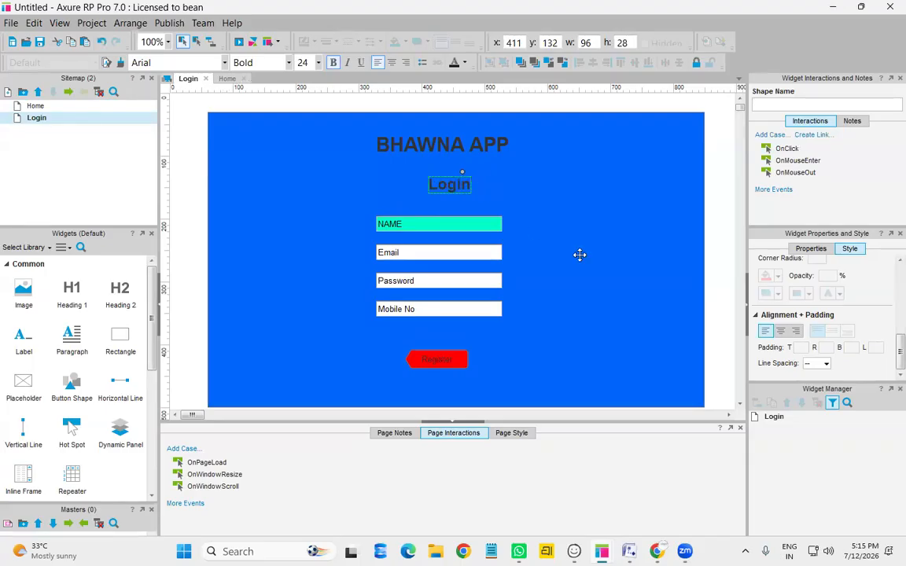
{"action": "key", "text": "Escape"}
{"action": "left_click", "coordinate": [401, 224]}
{"action": "left_click", "coordinate": [400, 224]}
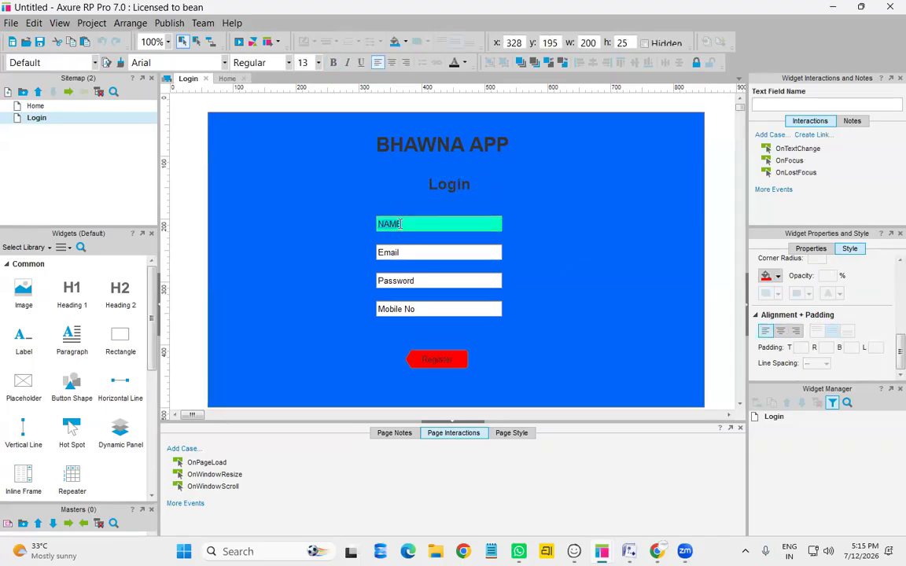
{"action": "type", "text": "USER"}
Delete the Email and Mobile No fields and move the button up under Password
{"action": "left_click", "coordinate": [420, 257]}
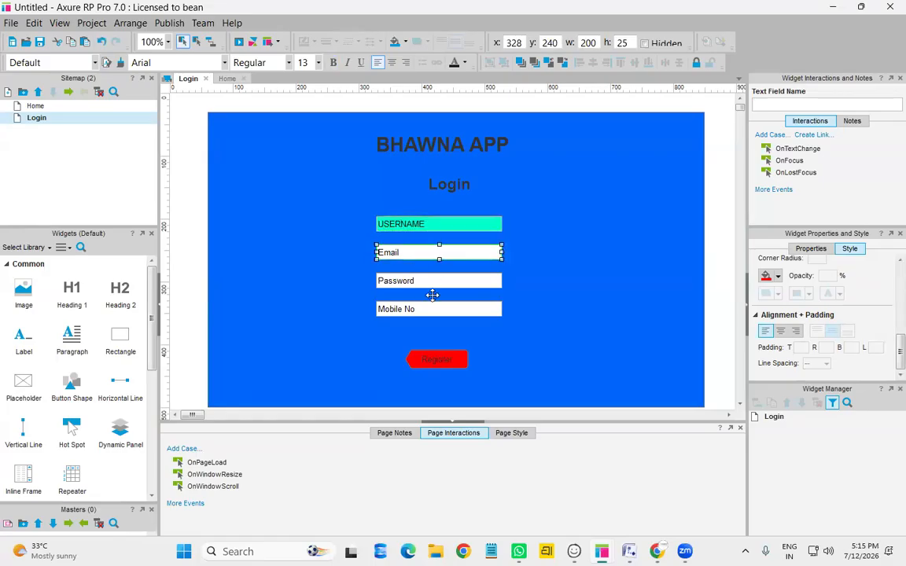
{"action": "left_click", "coordinate": [432, 308], "text": "ctrl"}
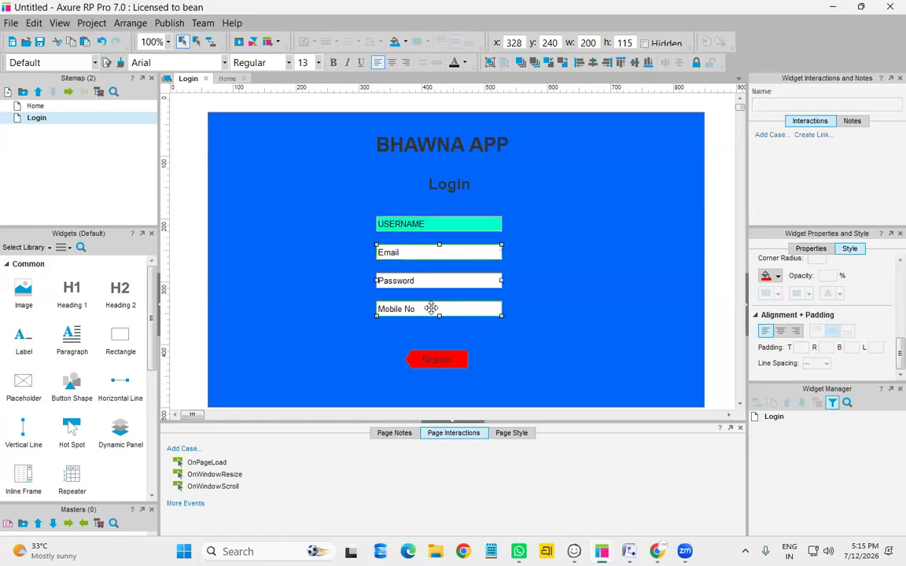
{"action": "key", "text": "Delete"}
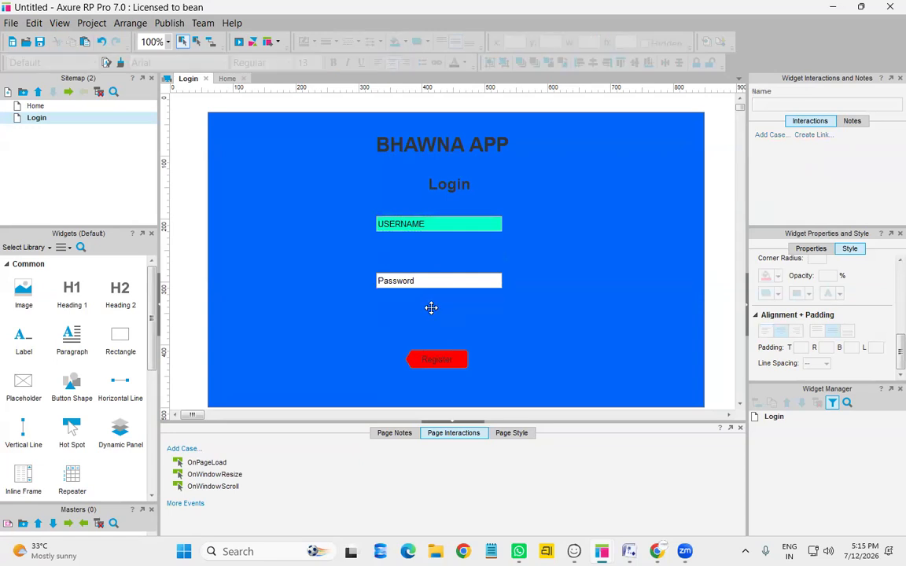
{"action": "left_click_drag", "start_coordinate": [427, 227], "coordinate": [442, 274]}
{"action": "left_click", "coordinate": [447, 359]}
{"action": "left_click_drag", "start_coordinate": [447, 360], "coordinate": [458, 317]}
{"action": "left_click", "coordinate": [572, 325]}
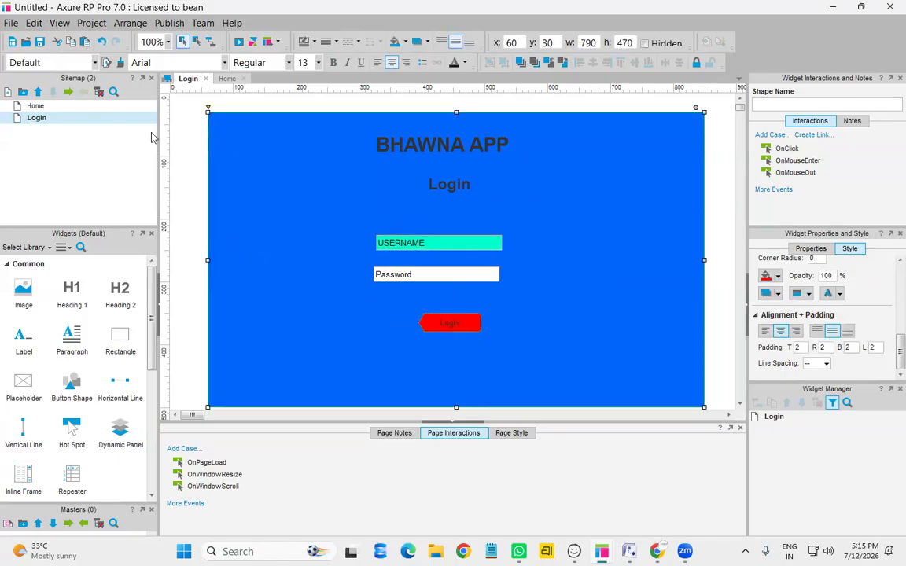
Duplicate the Login page and change the copy's heading to Products
{"action": "right_click", "coordinate": [81, 118]}
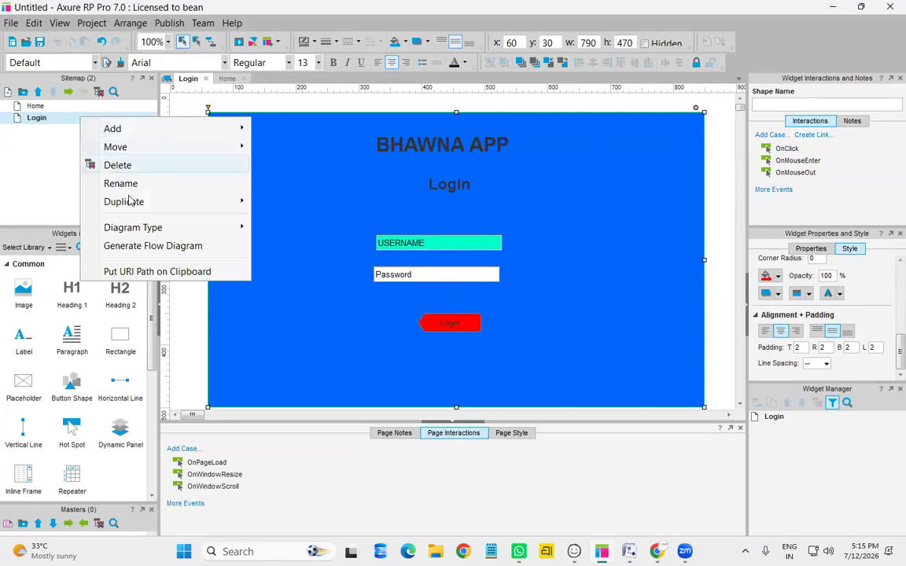
{"action": "mouse_move", "coordinate": [130, 203]}
{"action": "left_click", "coordinate": [279, 202]}
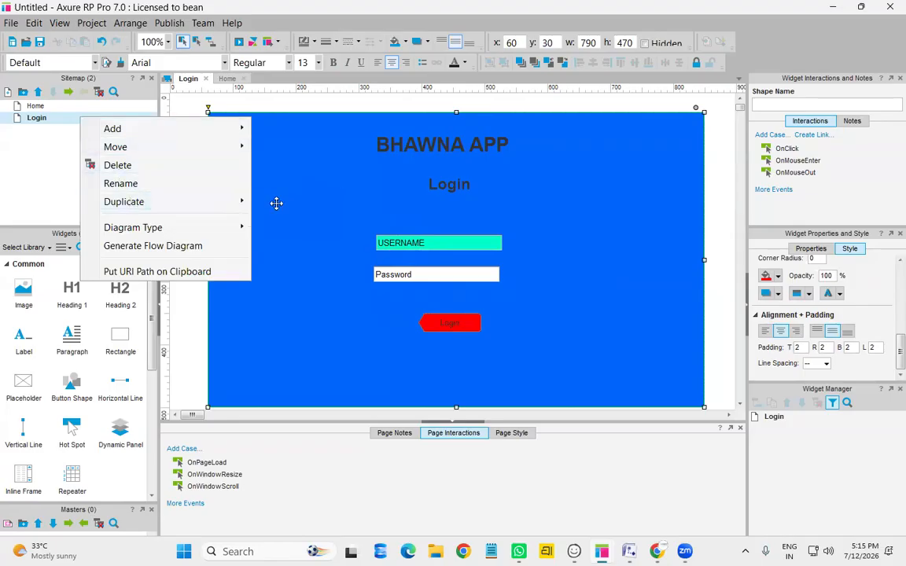
{"action": "left_click", "coordinate": [455, 181]}
{"action": "type", "text": "Products"}
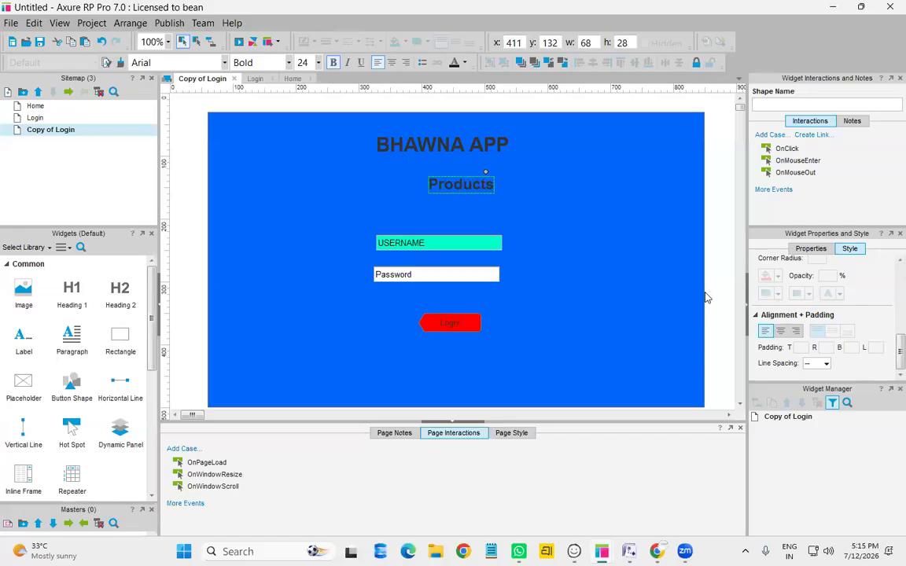
{"action": "left_click", "coordinate": [494, 260]}
Delete the USERNAME and Password fields and move the red button lower
{"action": "left_click", "coordinate": [440, 244]}
{"action": "left_click", "coordinate": [438, 274], "text": "ctrl"}
{"action": "left_click", "coordinate": [453, 325], "text": "ctrl"}
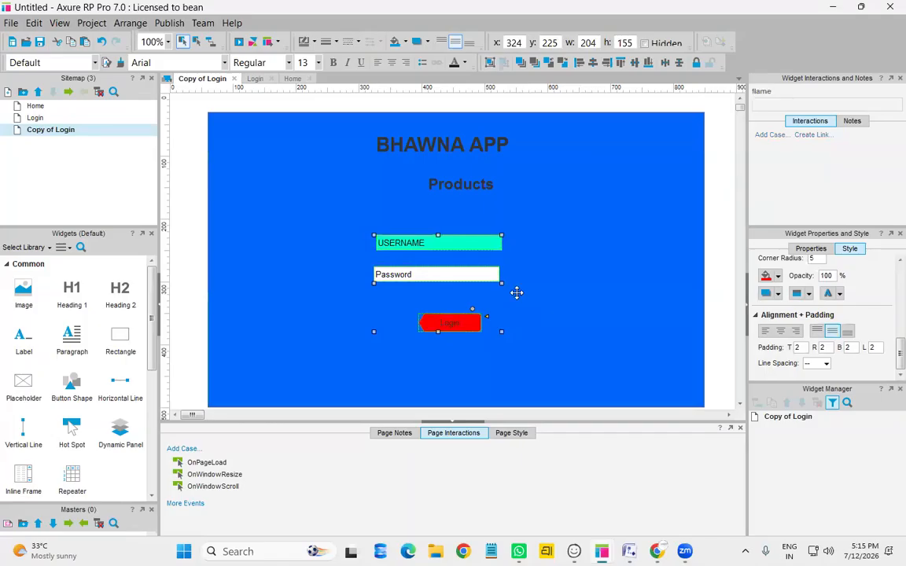
{"action": "left_click", "coordinate": [545, 307]}
{"action": "left_click", "coordinate": [471, 243]}
{"action": "left_click", "coordinate": [443, 285]}
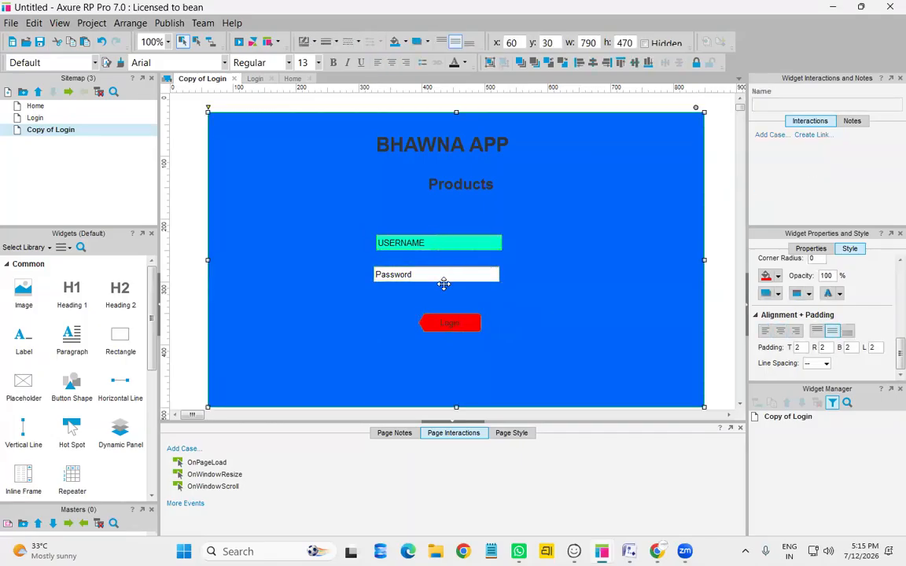
{"action": "left_click", "coordinate": [473, 244]}
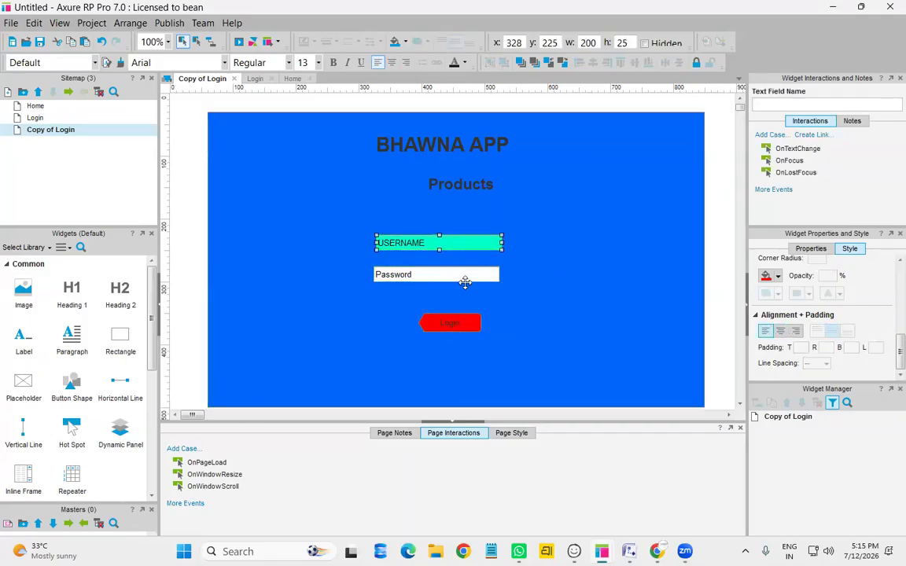
{"action": "left_click", "coordinate": [465, 282]}
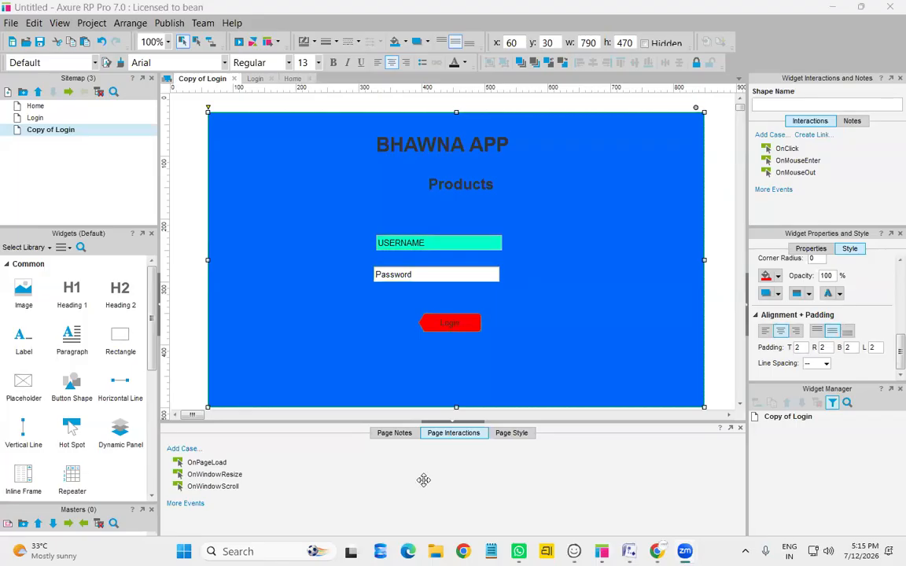
{"action": "left_click", "coordinate": [449, 244]}
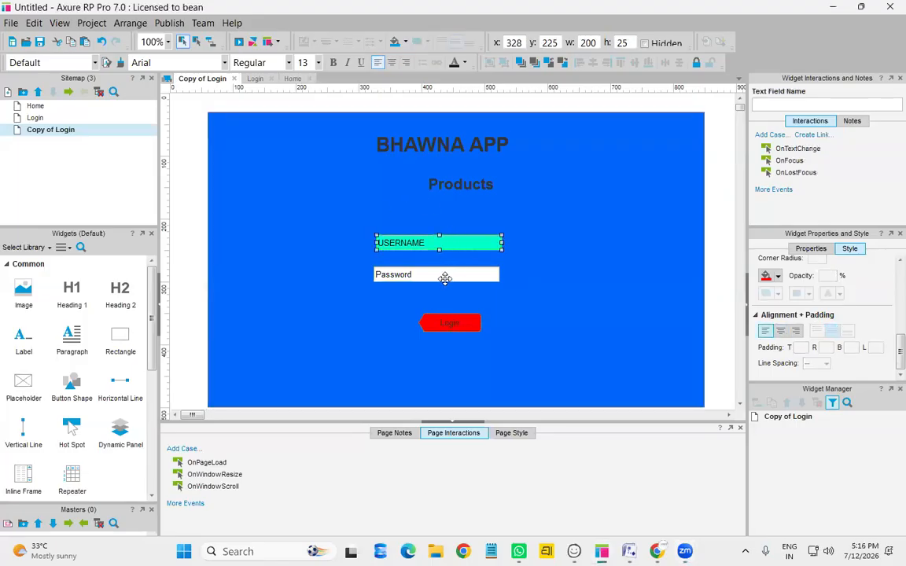
{"action": "left_click", "coordinate": [443, 277], "text": "ctrl"}
{"action": "key", "text": "Delete"}
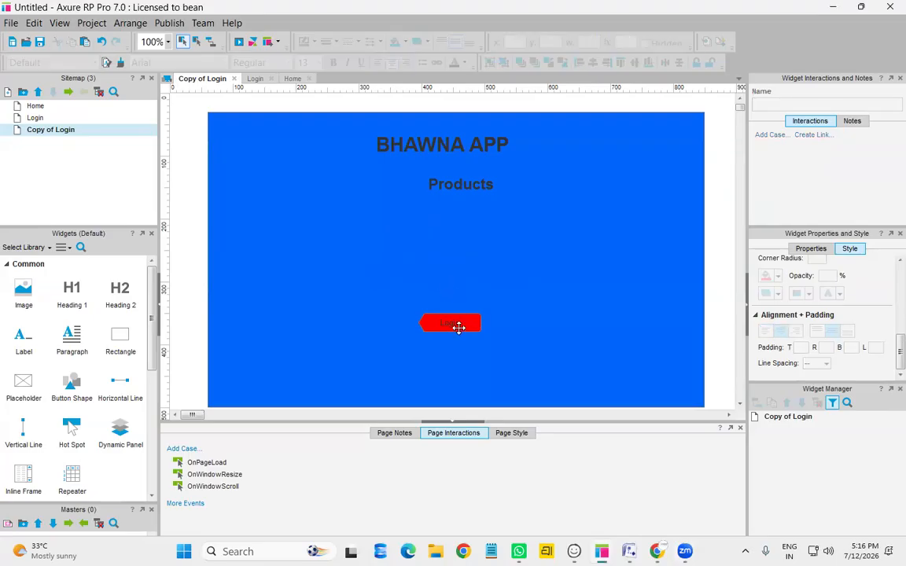
{"action": "left_click_drag", "start_coordinate": [452, 328], "coordinate": [450, 363]}
{"action": "left_click", "coordinate": [483, 264]}
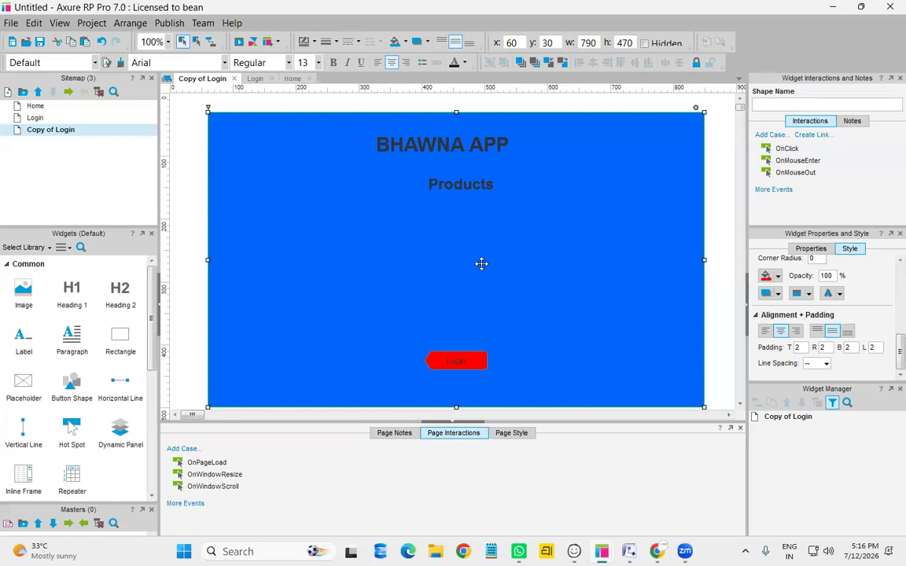
Rename the copied page to Product
{"action": "right_click", "coordinate": [58, 136]}
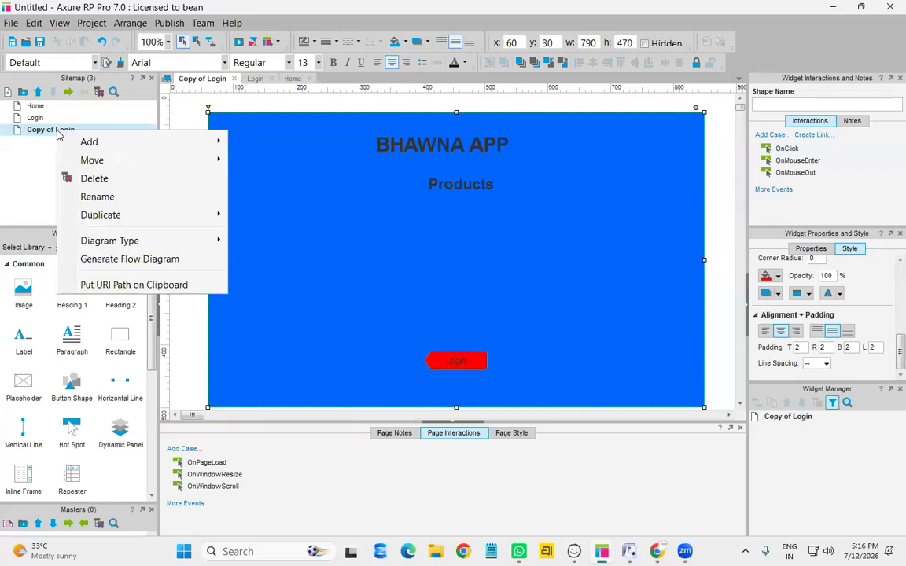
{"action": "left_click", "coordinate": [110, 201]}
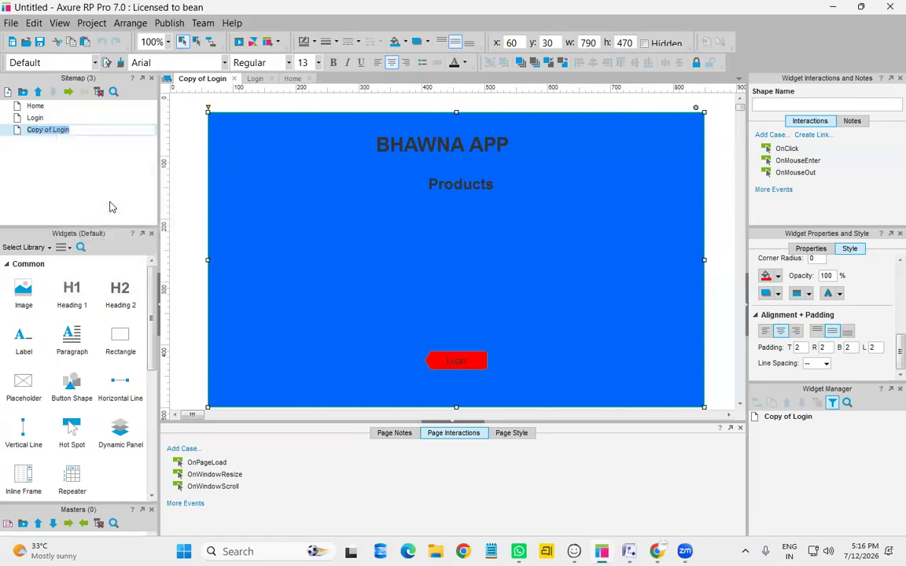
{"action": "type", "text": "Product"}
{"action": "key", "text": "Return"}
Relabel the red button 'Add to cart', reposition it, and drop in an image placeholder
{"action": "double_click", "coordinate": [457, 360]}
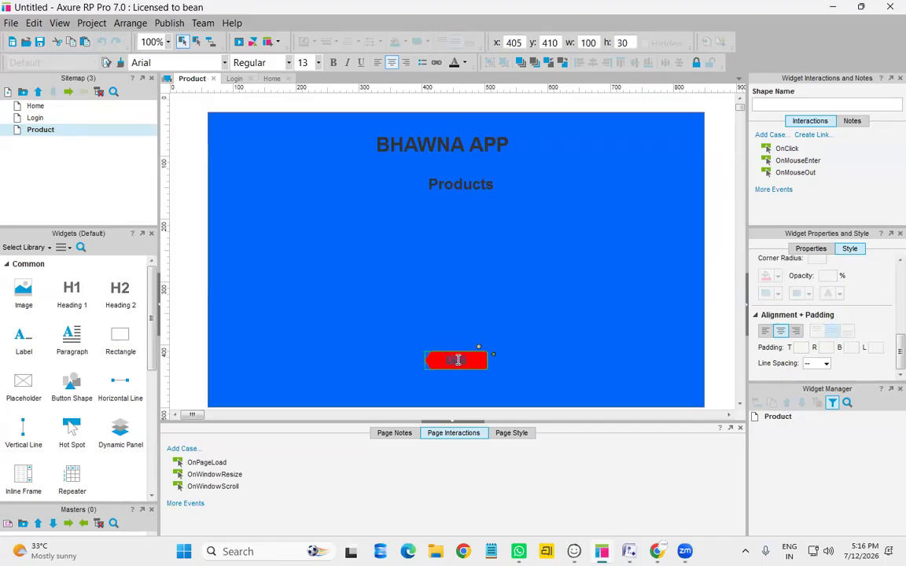
{"action": "type", "text": "art"}
{"action": "left_click", "coordinate": [495, 317]}
{"action": "left_click", "coordinate": [462, 363]}
{"action": "mouse_move", "coordinate": [463, 362]}
{"action": "left_mouse_down"}
{"action": "mouse_move", "coordinate": [457, 394]}
{"action": "mouse_move", "coordinate": [464, 351]}
{"action": "left_mouse_up"}
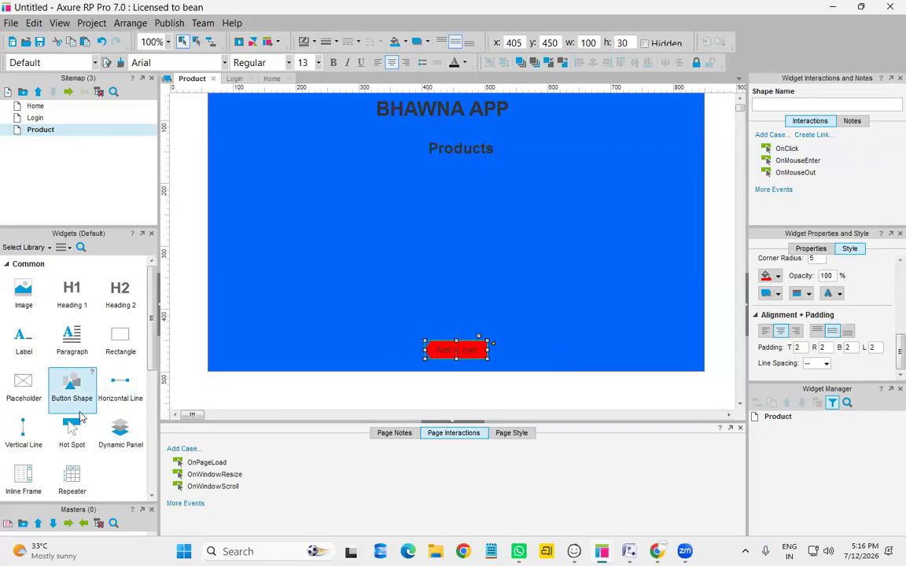
{"action": "left_click_drag", "start_coordinate": [24, 291], "coordinate": [265, 189]}
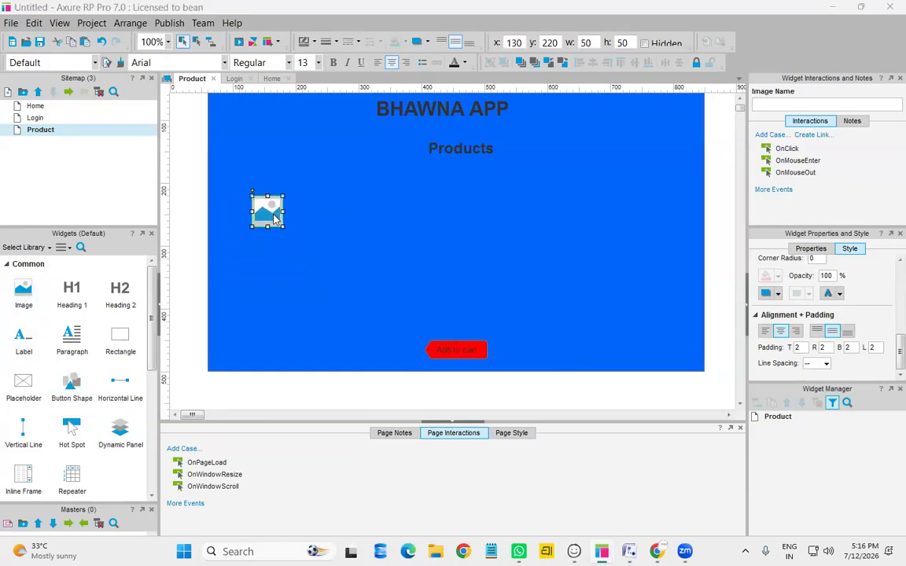
Load the img1j shirt photo from Pictures into the placeholder, optimized and autosized
{"action": "double_click", "coordinate": [275, 220]}
{"action": "left_click", "coordinate": [60, 143]}
{"action": "scroll", "coordinate": [261, 204], "scroll_direction": "down", "scroll_amount": 5}
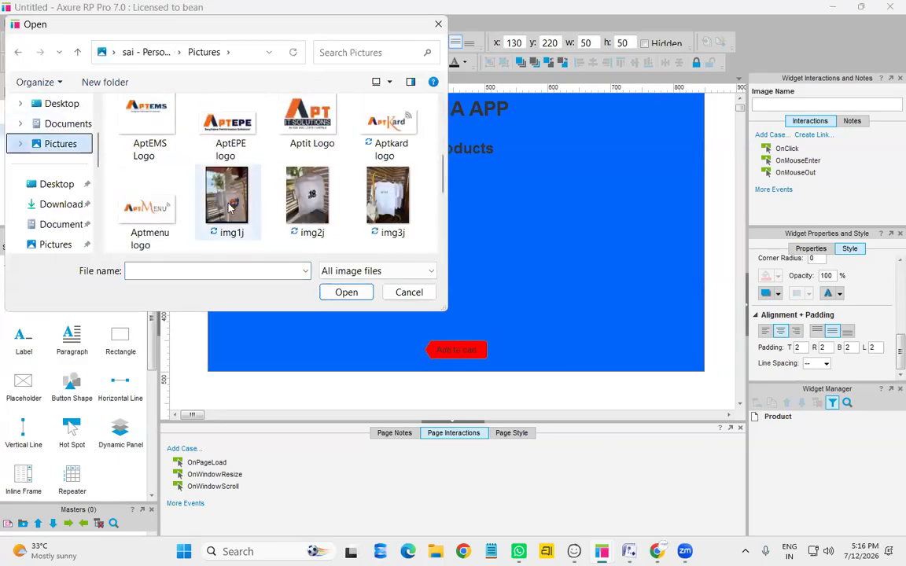
{"action": "left_click", "coordinate": [230, 207]}
{"action": "left_click", "coordinate": [347, 292]}
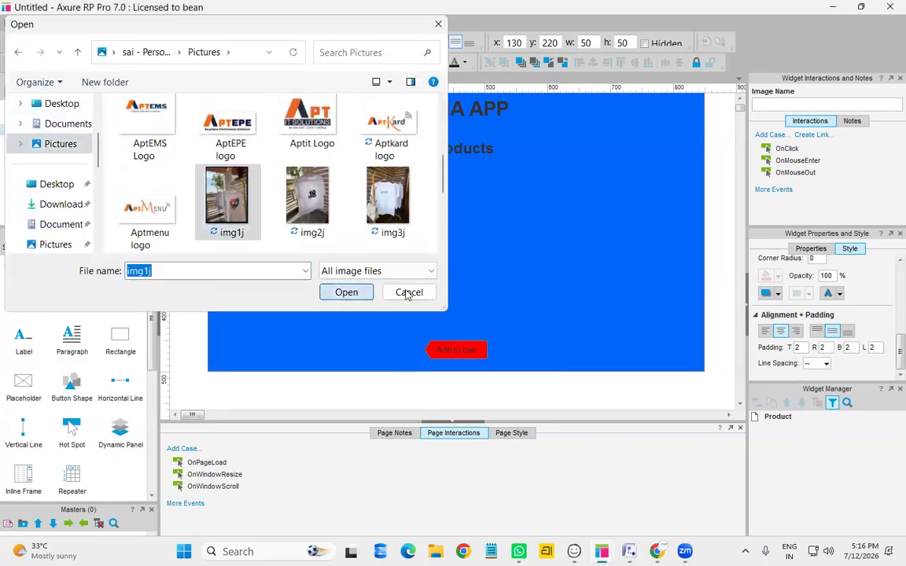
{"action": "left_click", "coordinate": [505, 323]}
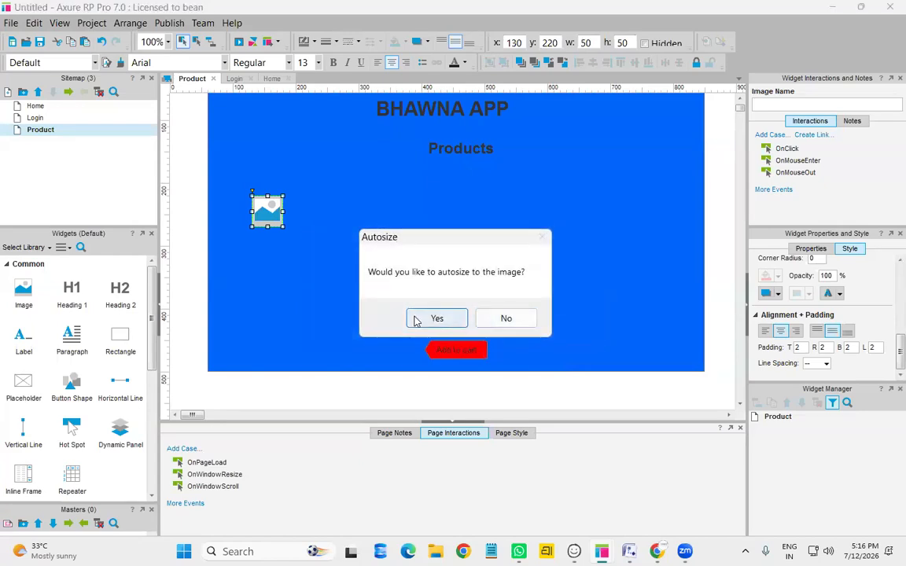
{"action": "left_click", "coordinate": [436, 318]}
Resize the photo to 210×150 and place it at x 100, y 180 below Products
{"action": "left_click_drag", "start_coordinate": [500, 239], "coordinate": [433, 152]}
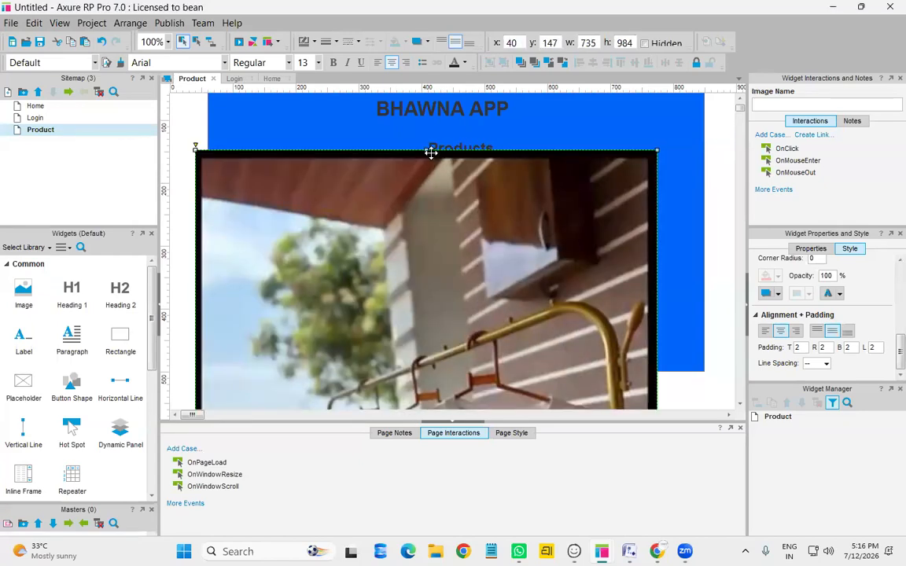
{"action": "left_click_drag", "start_coordinate": [432, 265], "coordinate": [461, 383]}
{"action": "left_click_drag", "start_coordinate": [482, 336], "coordinate": [486, 160]}
{"action": "left_click_drag", "start_coordinate": [693, 249], "coordinate": [366, 249]}
{"action": "left_click_drag", "start_coordinate": [298, 363], "coordinate": [299, 229]}
{"action": "mouse_move", "coordinate": [328, 191]}
{"action": "left_mouse_down"}
{"action": "mouse_move", "coordinate": [342, 206]}
{"action": "mouse_move", "coordinate": [322, 194]}
{"action": "mouse_move", "coordinate": [330, 198]}
{"action": "left_mouse_up"}
{"action": "left_click", "coordinate": [329, 269]}
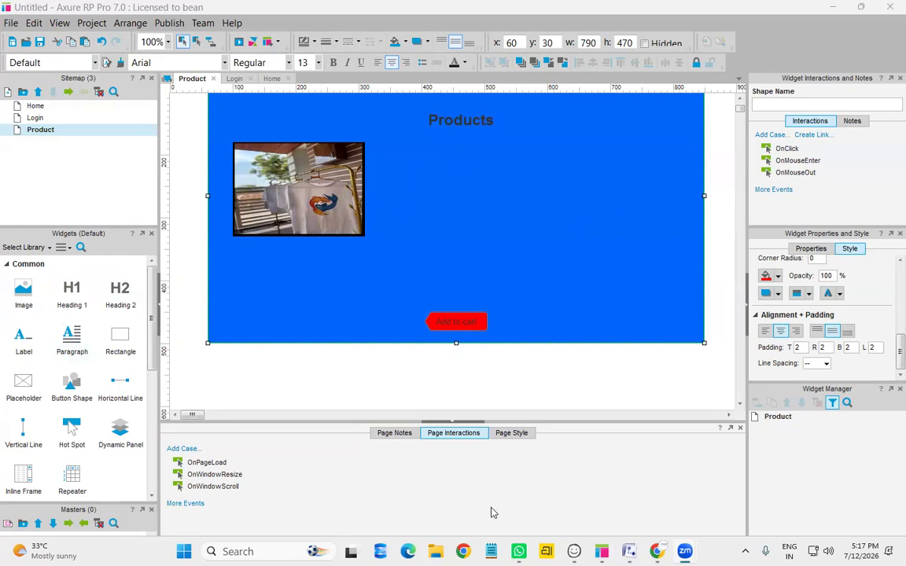
Add a text label below the shirt photo and style it as an H3 heading
{"action": "left_click_drag", "start_coordinate": [24, 352], "coordinate": [295, 254]}
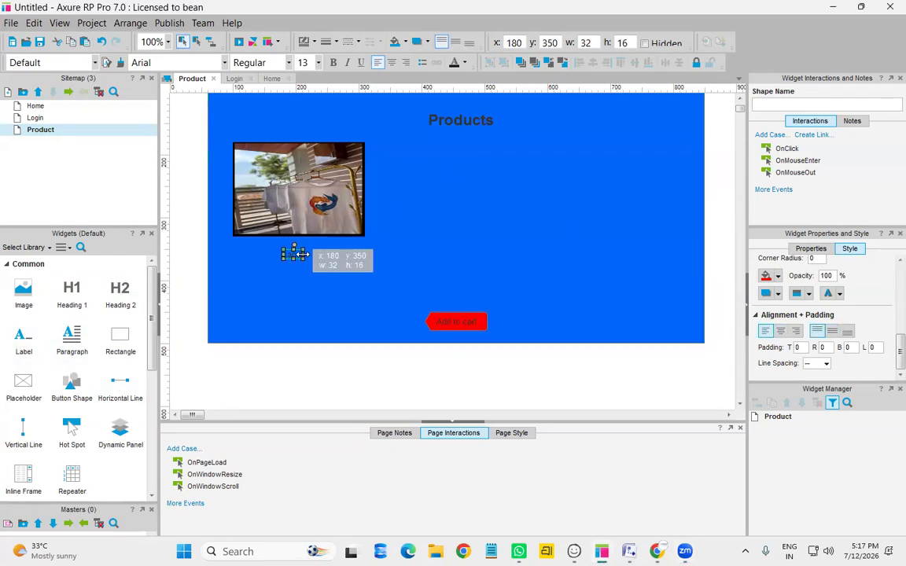
{"action": "left_click", "coordinate": [811, 249]}
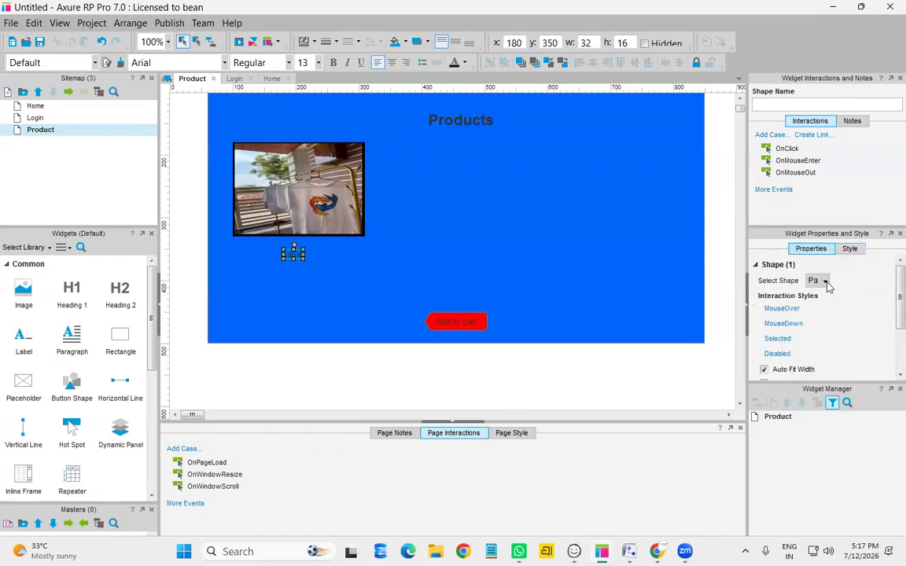
{"action": "left_click", "coordinate": [826, 283]}
{"action": "left_click", "coordinate": [857, 295]}
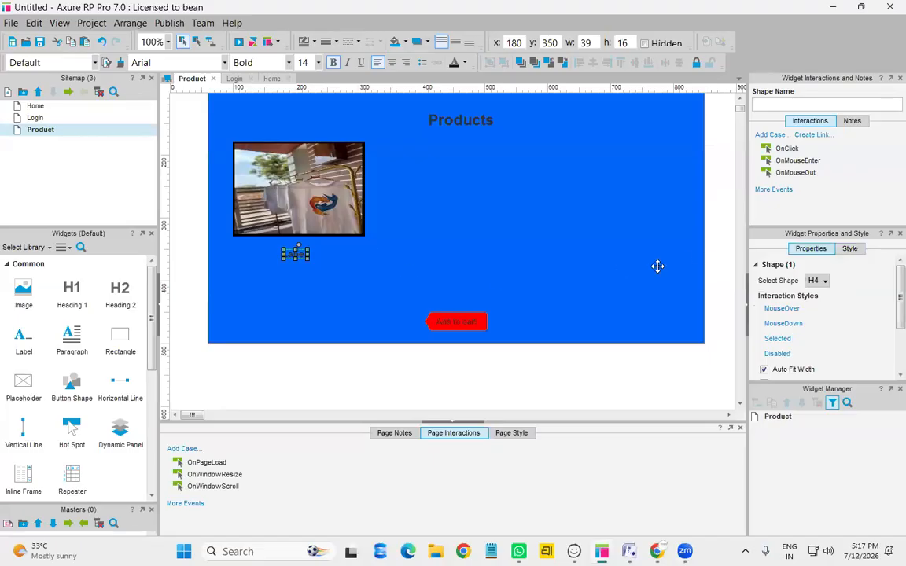
{"action": "left_click", "coordinate": [820, 282]}
{"action": "left_click", "coordinate": [839, 299]}
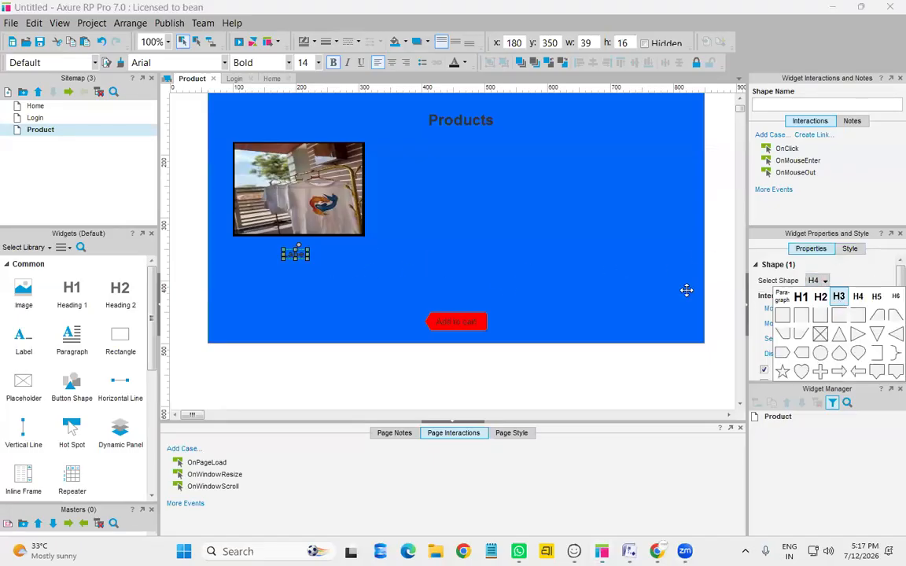
Change the label text to Shirts and nudge it up-left under the image
{"action": "double_click", "coordinate": [297, 257]}
{"action": "type", "text": "Shirts"}
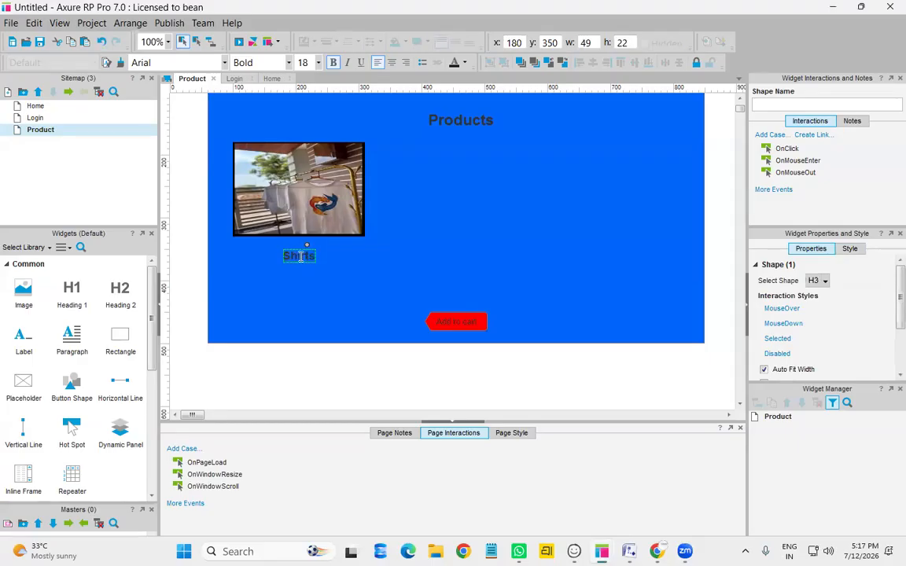
{"action": "left_click", "coordinate": [340, 277]}
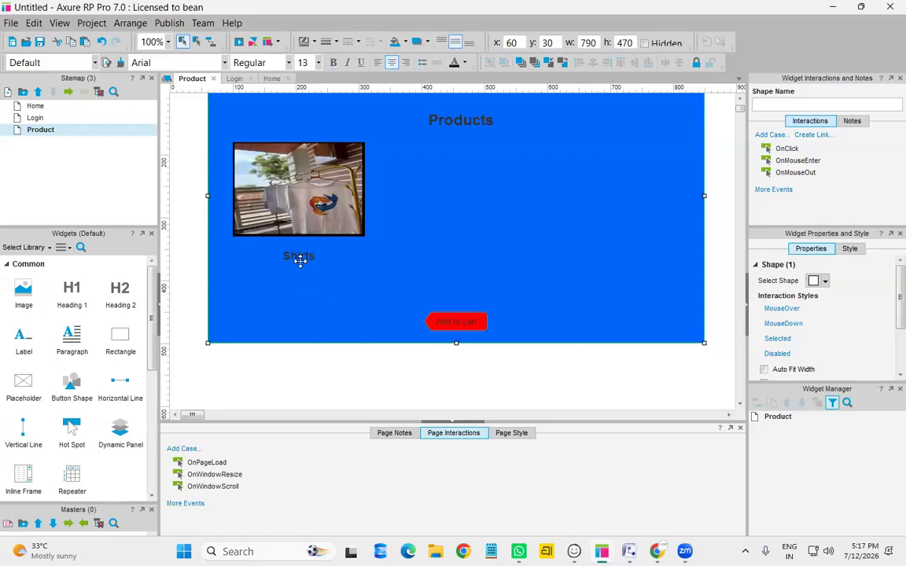
{"action": "left_click", "coordinate": [301, 258]}
{"action": "left_click_drag", "start_coordinate": [300, 259], "coordinate": [299, 254]}
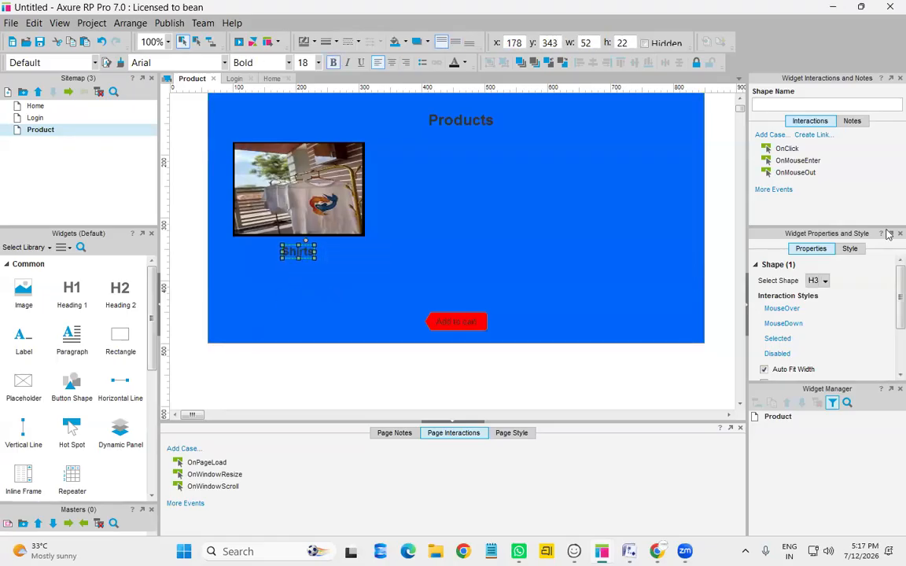
Place a droplist from Forms below the Shirts caption
{"action": "scroll", "coordinate": [79, 378], "scroll_direction": "down", "scroll_amount": 3}
{"action": "scroll", "coordinate": [91, 380], "scroll_direction": "up", "scroll_amount": 3}
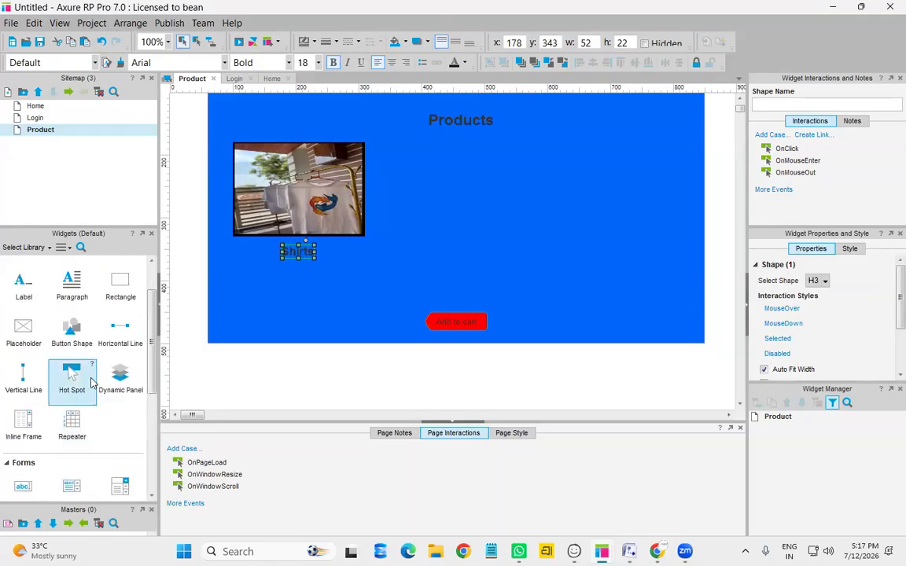
{"action": "scroll", "coordinate": [84, 383], "scroll_direction": "down", "scroll_amount": 1}
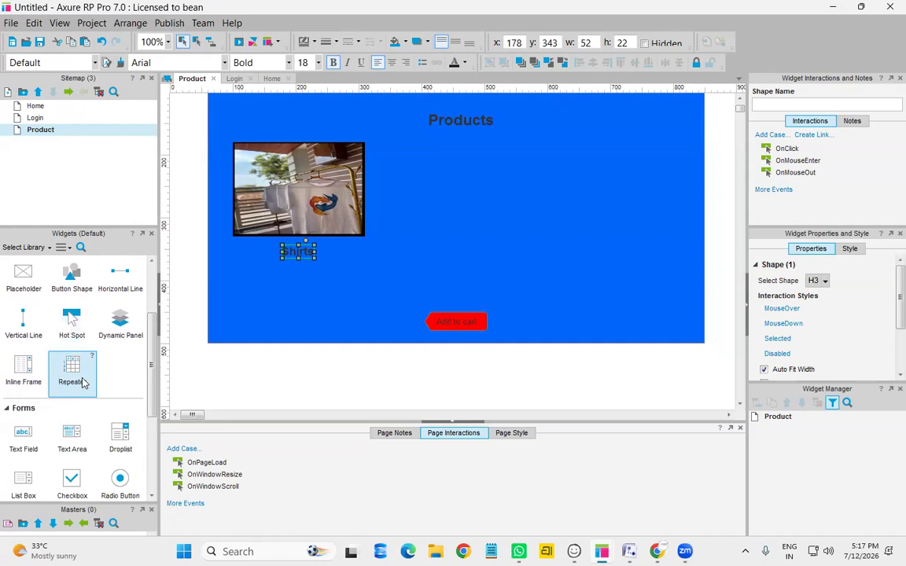
{"action": "scroll", "coordinate": [83, 383], "scroll_direction": "down", "scroll_amount": 1}
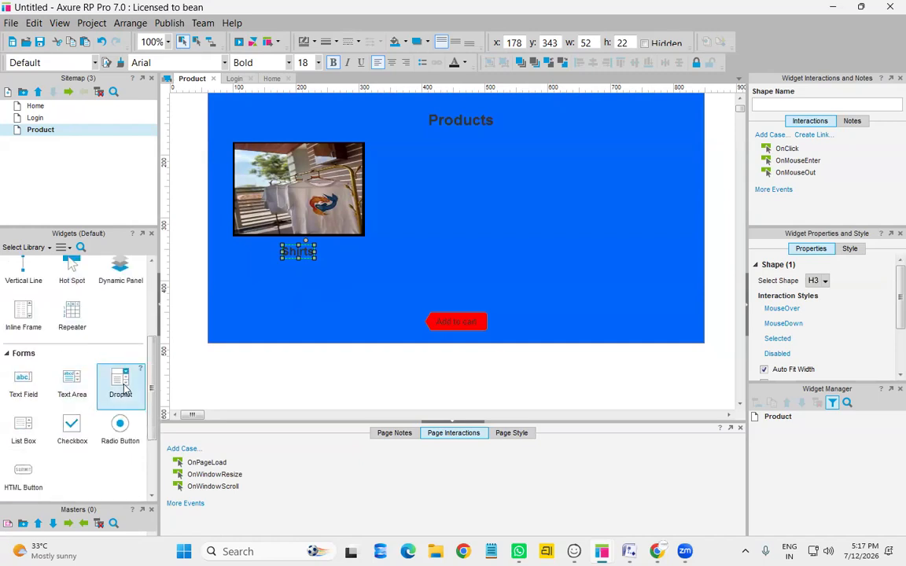
{"action": "left_click_drag", "start_coordinate": [122, 385], "coordinate": [237, 270]}
{"action": "scroll", "coordinate": [361, 314], "scroll_direction": "up", "scroll_amount": 2}
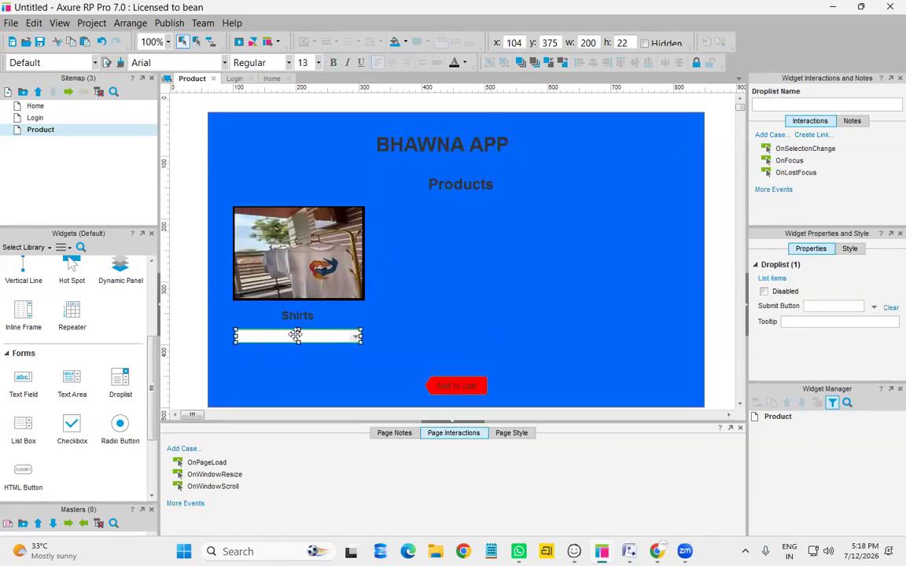
Give the droplist options Size, S, M, L, XL, XXL with Size as default
{"action": "double_click", "coordinate": [297, 335]}
{"action": "left_click", "coordinate": [464, 207]}
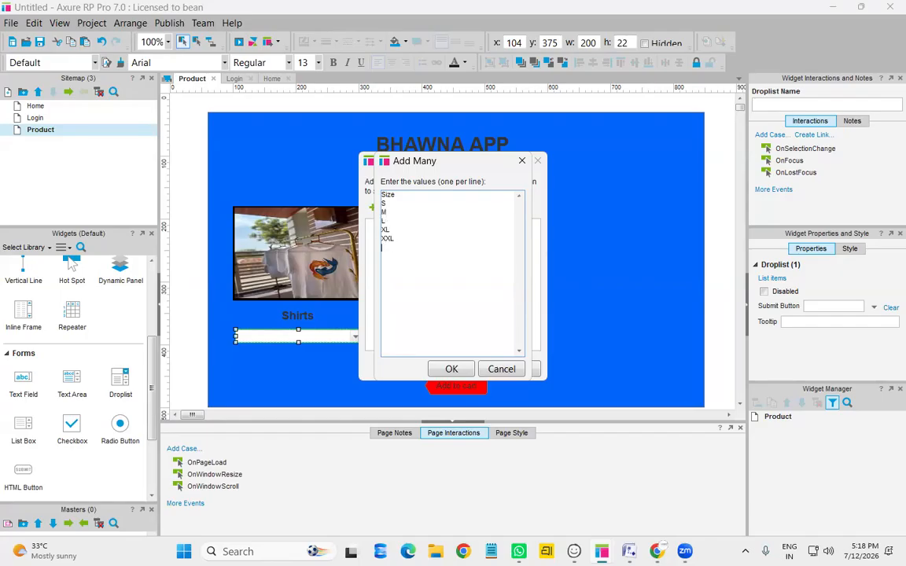
{"action": "left_click", "coordinate": [453, 368]}
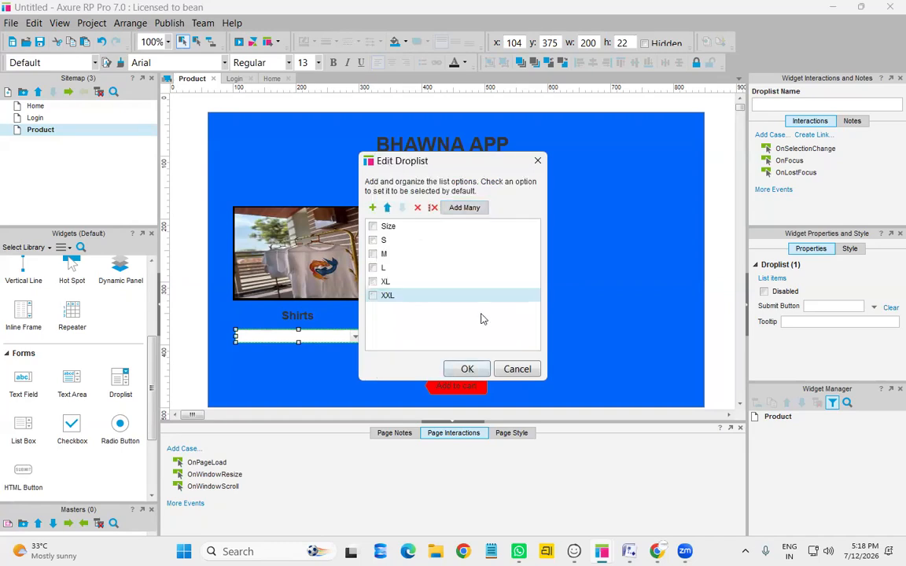
{"action": "left_click", "coordinate": [374, 226]}
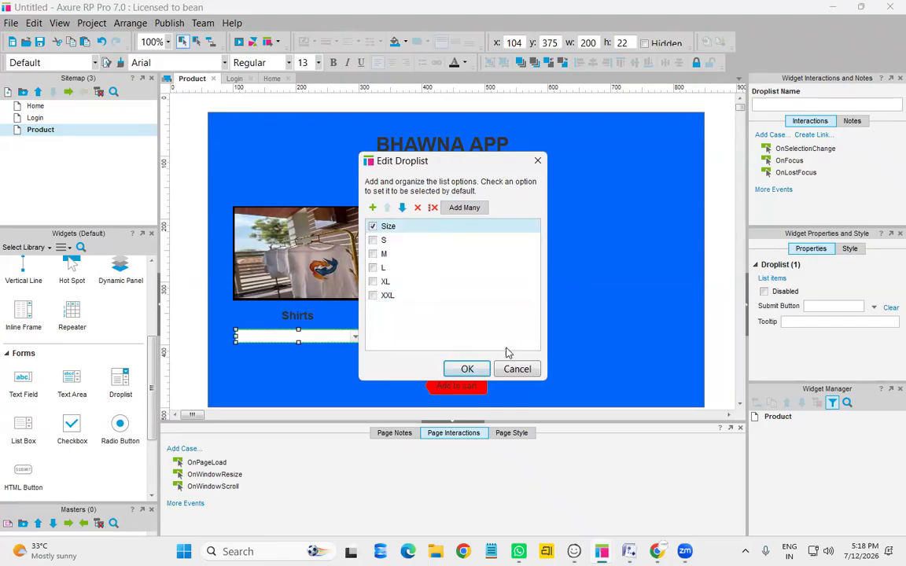
{"action": "left_click", "coordinate": [469, 368]}
{"action": "left_click", "coordinate": [264, 348]}
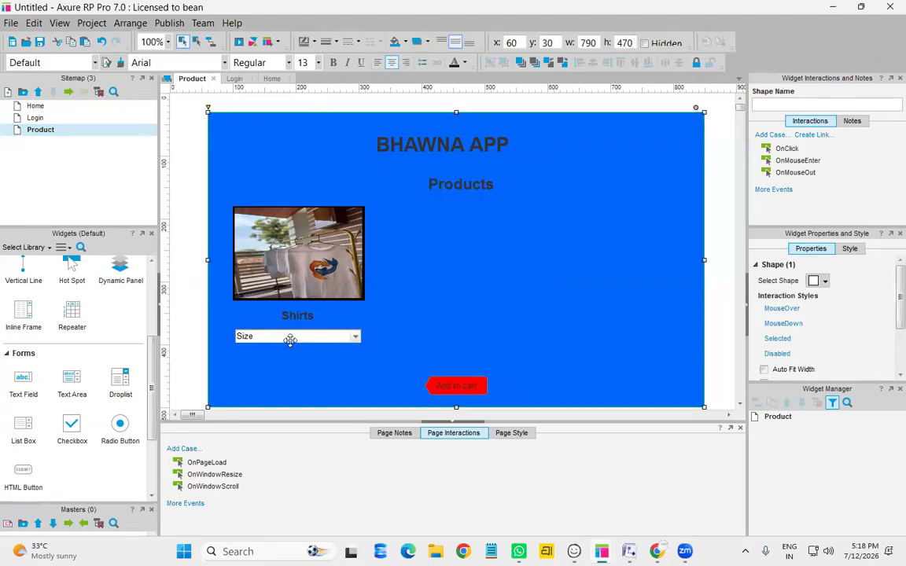
Give the Size droplist a red fill, then select the Shirts caption
{"action": "left_click", "coordinate": [295, 337]}
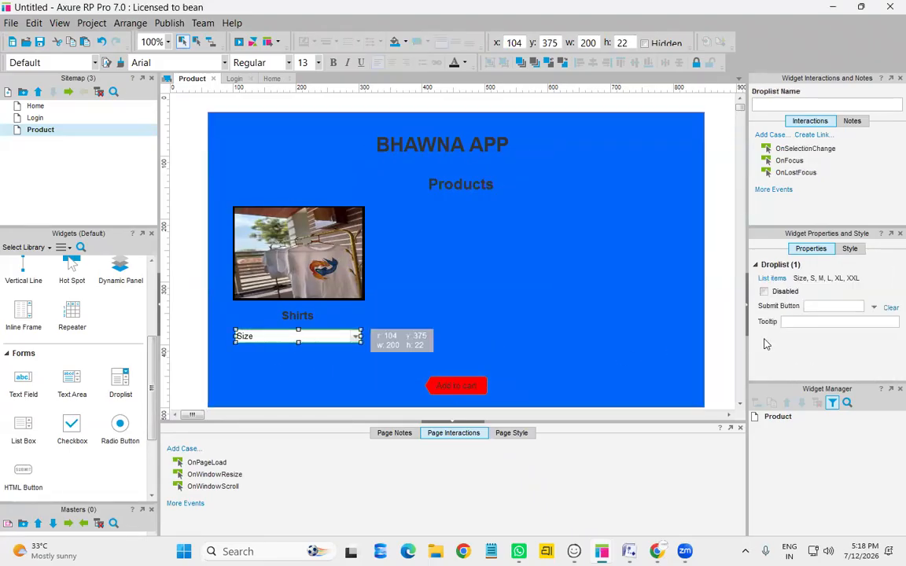
{"action": "scroll", "coordinate": [782, 369], "scroll_direction": "down", "scroll_amount": 5}
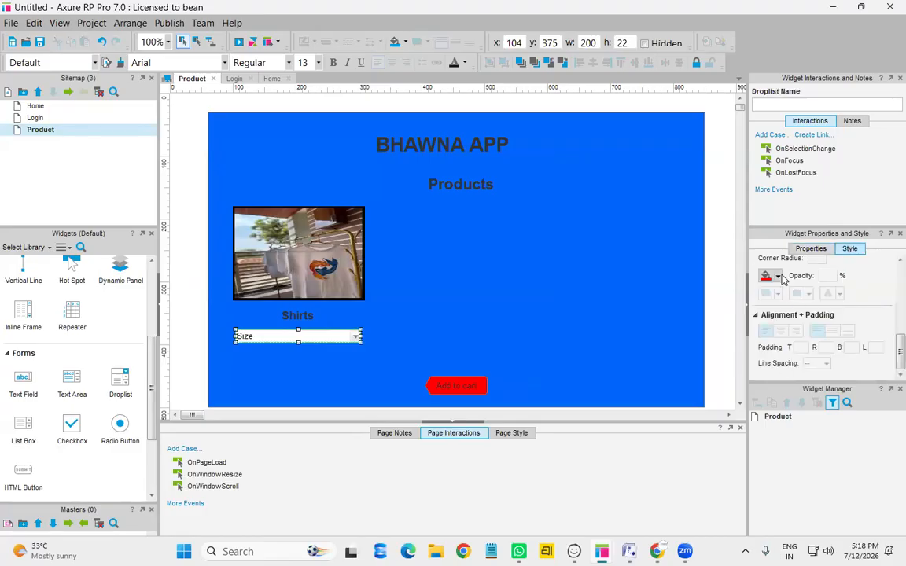
{"action": "left_click", "coordinate": [768, 276]}
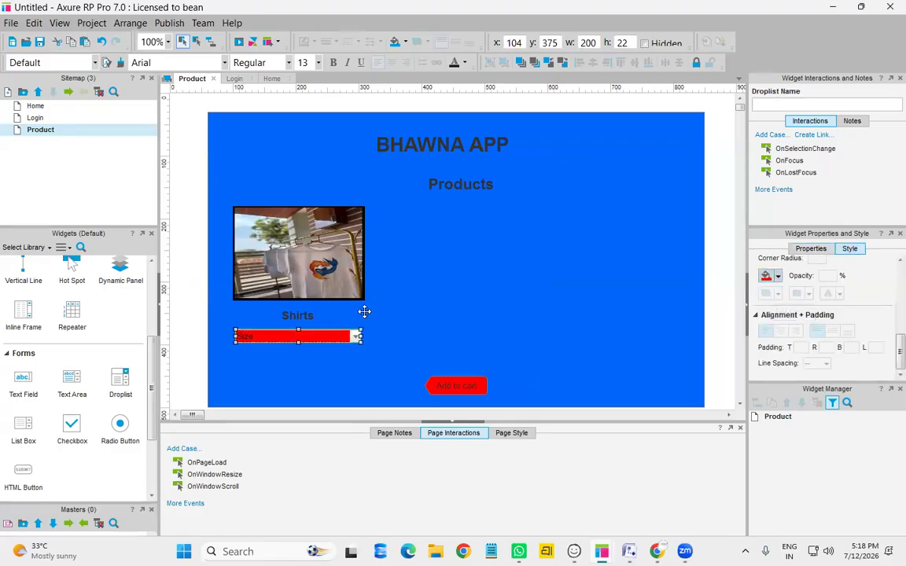
{"action": "left_click", "coordinate": [343, 341]}
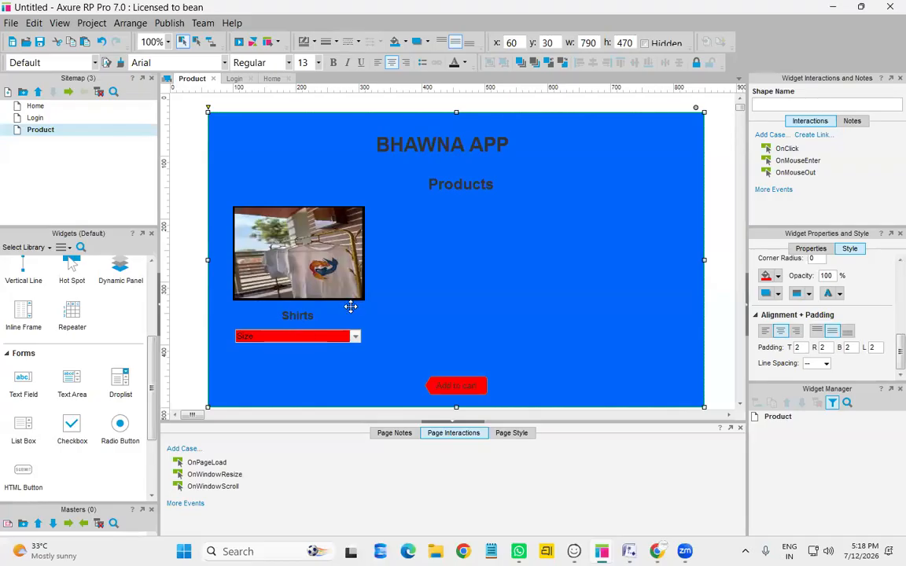
{"action": "left_click", "coordinate": [298, 318]}
Nudge Shirts left and add a radio button labelled Select beside it
{"action": "key", "text": "Left"}
{"action": "key", "text": "Left"}
{"action": "key", "text": "Left"}
{"action": "key", "text": "Left"}
{"action": "key", "text": "Left"}
{"action": "key", "text": "Left"}
{"action": "key", "text": "Left"}
{"action": "key", "text": "Left"}
{"action": "key", "text": "Left"}
{"action": "key", "text": "Left"}
{"action": "key", "text": "Left"}
{"action": "key", "text": "Left"}
{"action": "key", "text": "Left"}
{"action": "key", "text": "Left"}
{"action": "key", "text": "Left"}
{"action": "key", "text": "Left"}
{"action": "key", "text": "Left"}
{"action": "key", "text": "Left"}
{"action": "key", "text": "Left"}
{"action": "key", "text": "Left"}
{"action": "key", "text": "Left"}
{"action": "key", "text": "Left"}
{"action": "key", "text": "Left"}
{"action": "key", "text": "Left"}
{"action": "key", "text": "Left"}
{"action": "key", "text": "Left"}
{"action": "key", "text": "Left"}
{"action": "key", "text": "Left"}
{"action": "key", "text": "Left"}
{"action": "key", "text": "Left"}
{"action": "key", "text": "Left"}
{"action": "key", "text": "Left"}
{"action": "key", "text": "Left"}
{"action": "key", "text": "Left"}
{"action": "key", "text": "Left"}
{"action": "key", "text": "Left"}
{"action": "key", "text": "Left"}
{"action": "key", "text": "Left"}
{"action": "key", "text": "Left"}
{"action": "key", "text": "Left"}
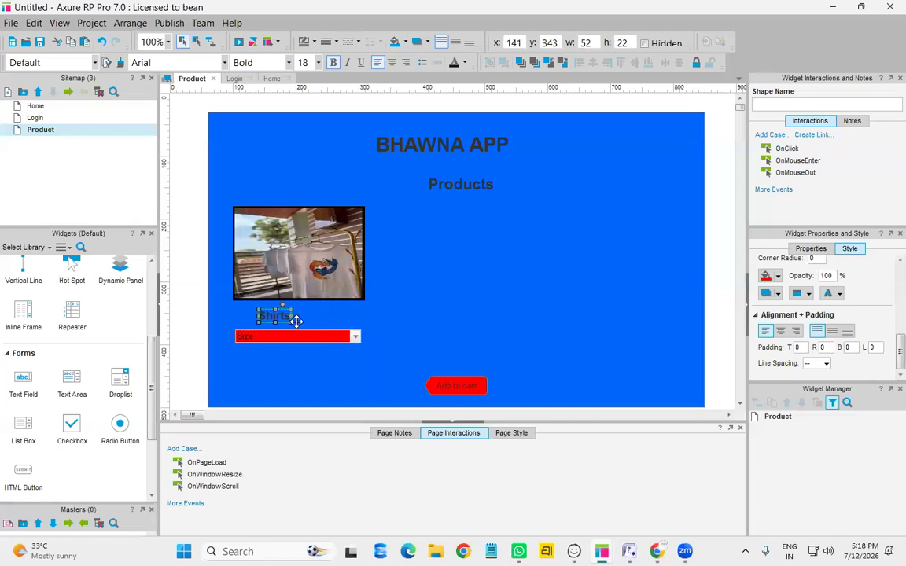
{"action": "left_click_drag", "start_coordinate": [121, 439], "coordinate": [312, 310]}
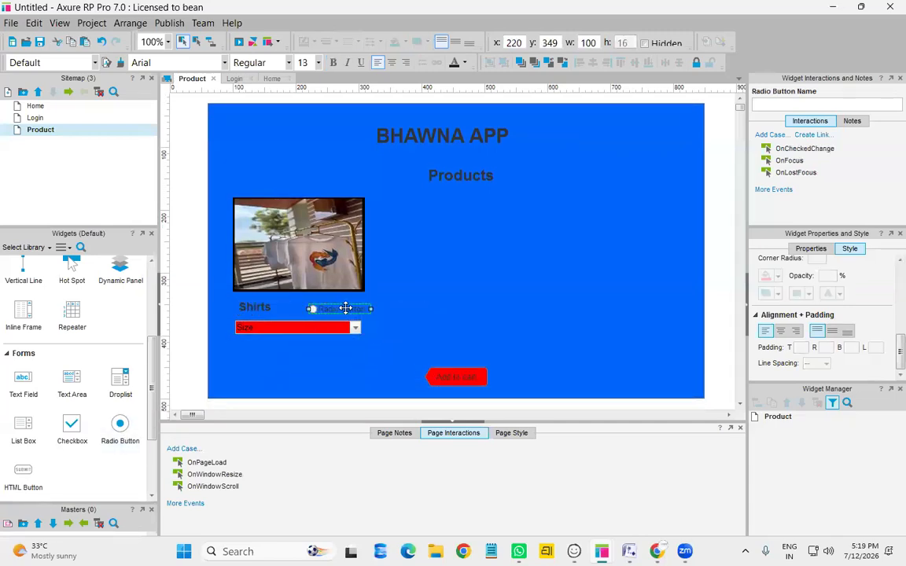
{"action": "double_click", "coordinate": [346, 309]}
{"action": "type", "text": "Select"}
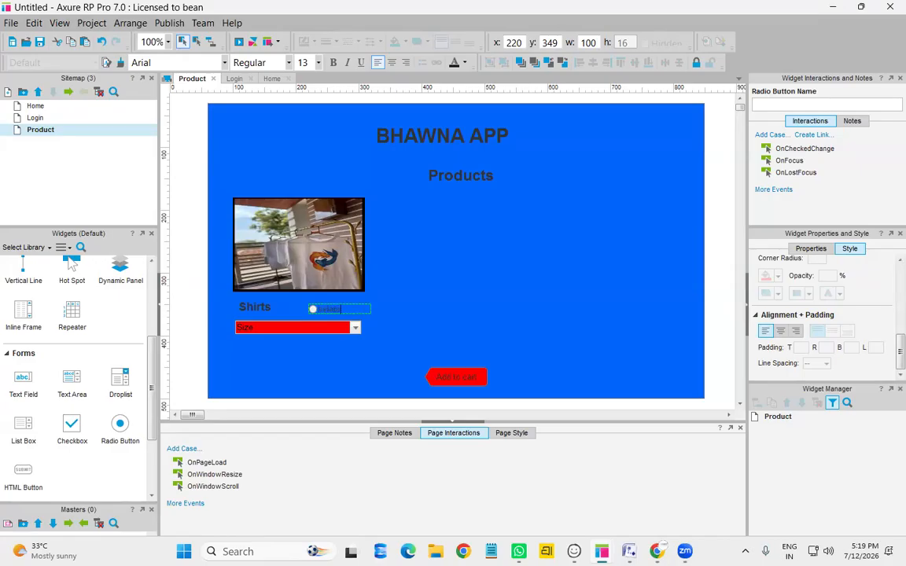
{"action": "left_click", "coordinate": [426, 263]}
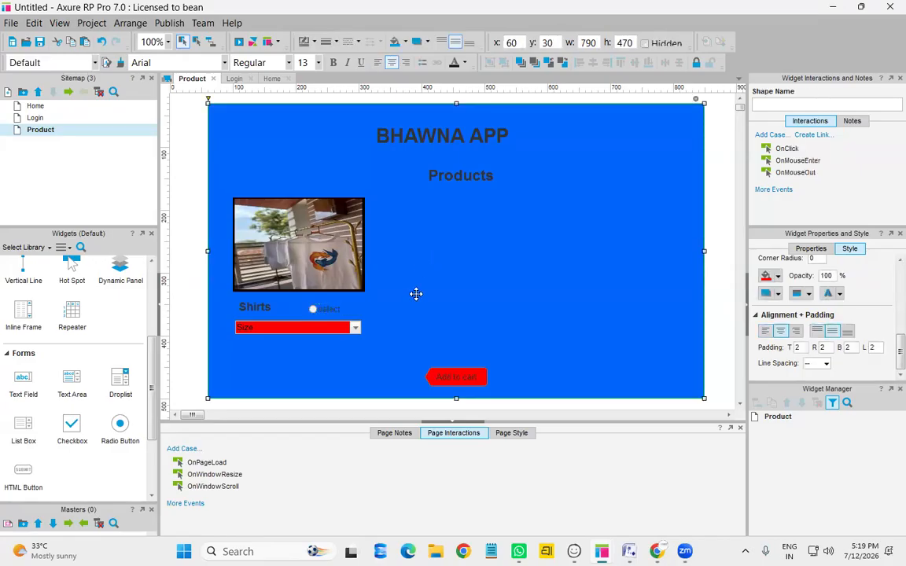
Set the radio button's label text colour to red
{"action": "left_click", "coordinate": [325, 309]}
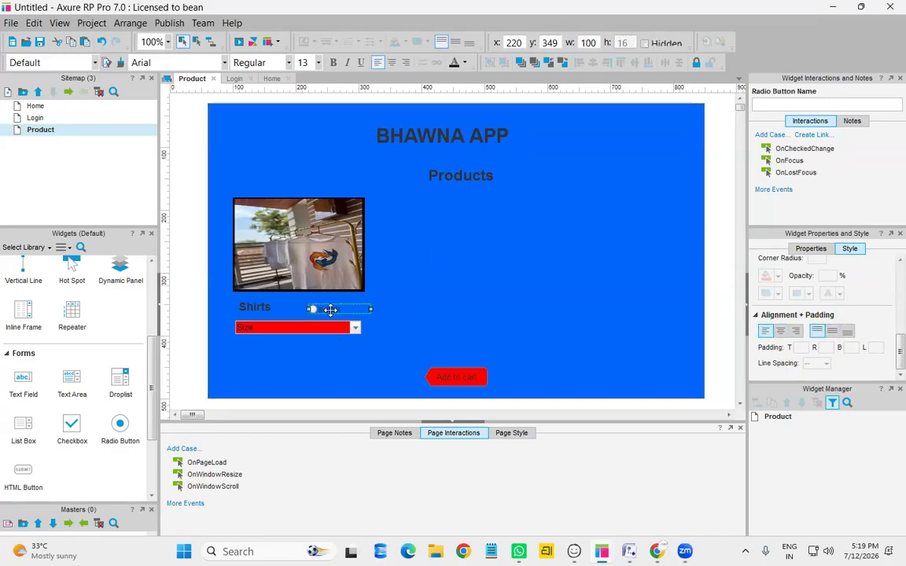
{"action": "double_click", "coordinate": [330, 310]}
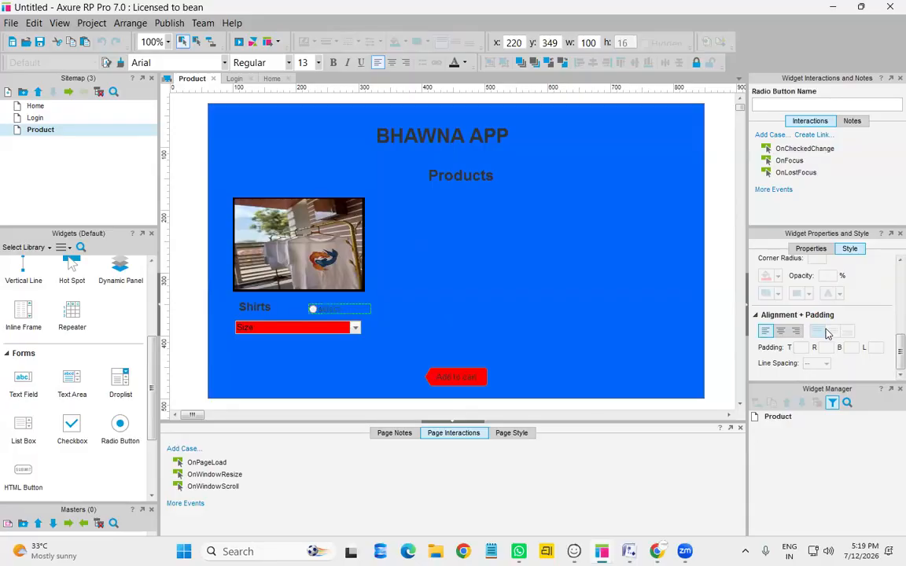
{"action": "scroll", "coordinate": [826, 335], "scroll_direction": "up", "scroll_amount": 3}
{"action": "scroll", "coordinate": [826, 334], "scroll_direction": "down", "scroll_amount": 3}
{"action": "scroll", "coordinate": [826, 335], "scroll_direction": "up", "scroll_amount": 3}
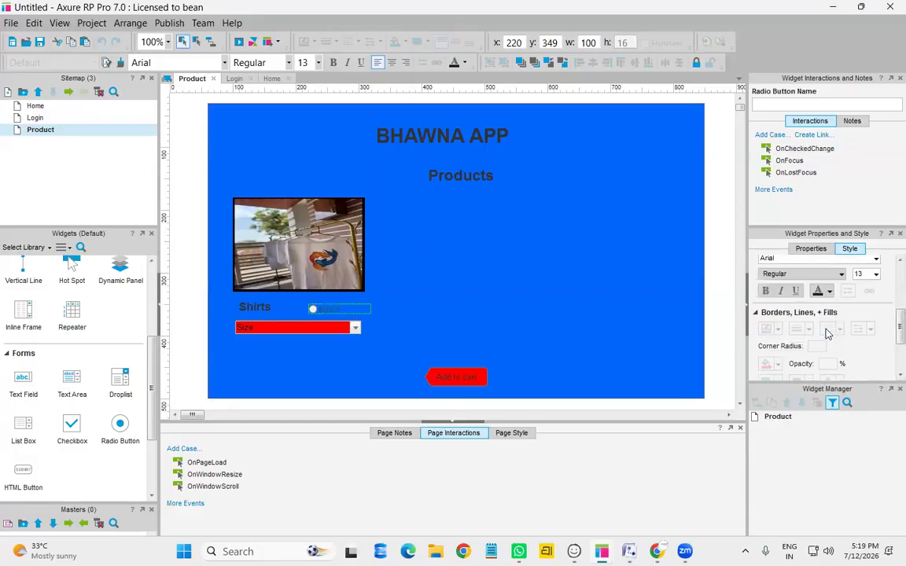
{"action": "left_click", "coordinate": [830, 291]}
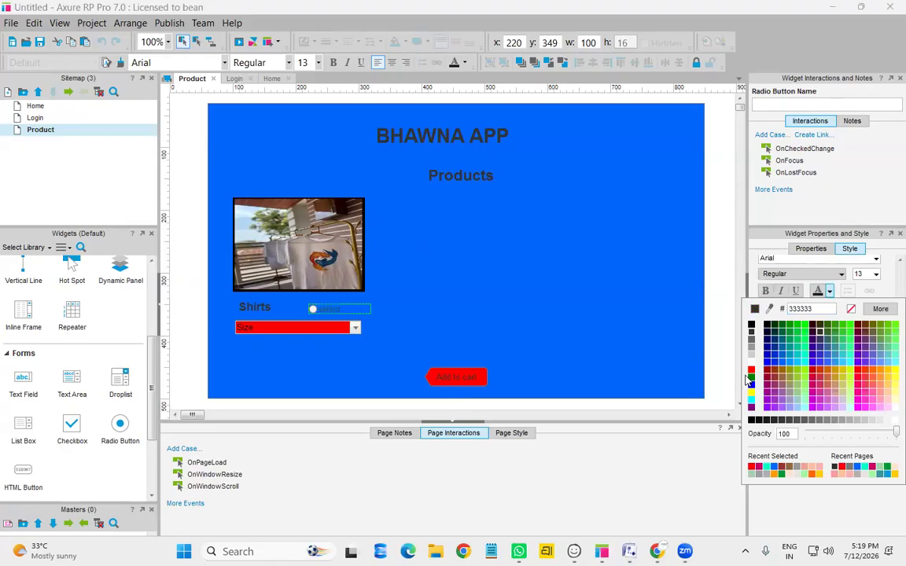
{"action": "left_click", "coordinate": [751, 370]}
{"action": "left_click", "coordinate": [351, 355]}
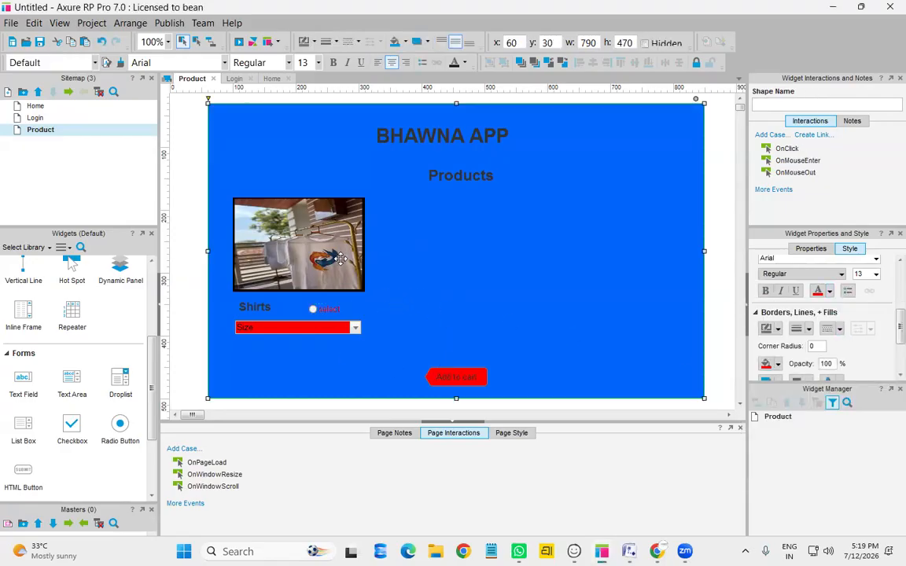
{"action": "left_click", "coordinate": [340, 258]}
{"action": "left_click", "coordinate": [460, 261]}
{"action": "scroll", "coordinate": [118, 386], "scroll_direction": "up", "scroll_amount": 5}
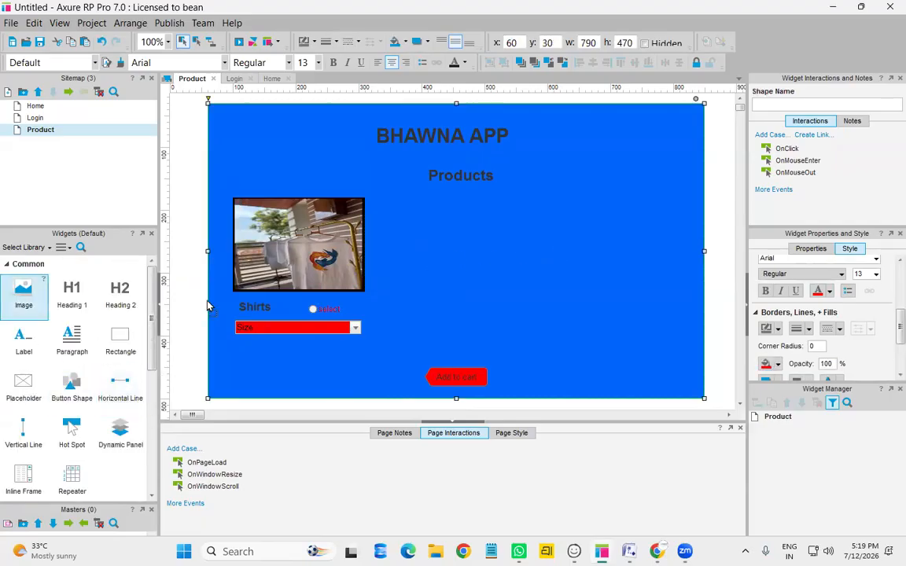
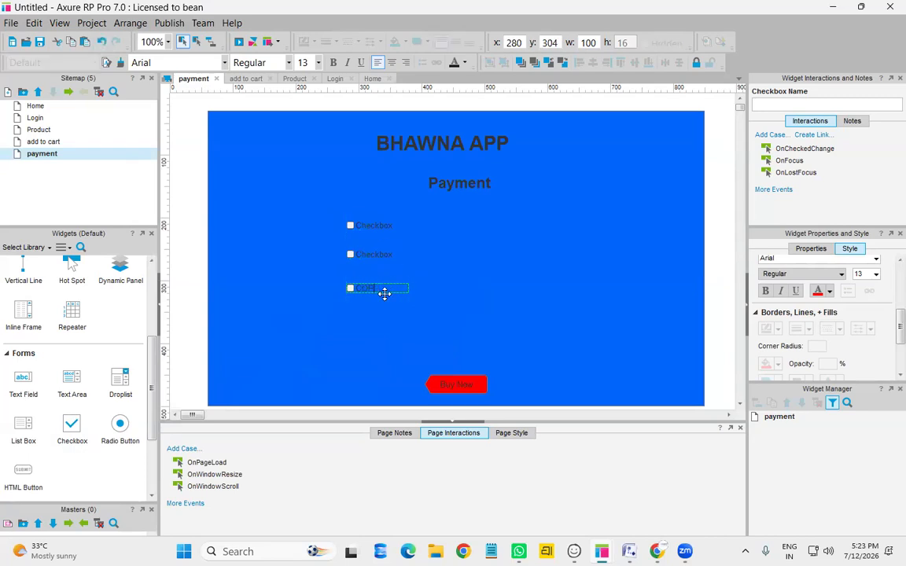
Finish the COD label, then relabel the second checkbox UPI and the first CARDS
{"action": "left_click", "coordinate": [476, 248]}
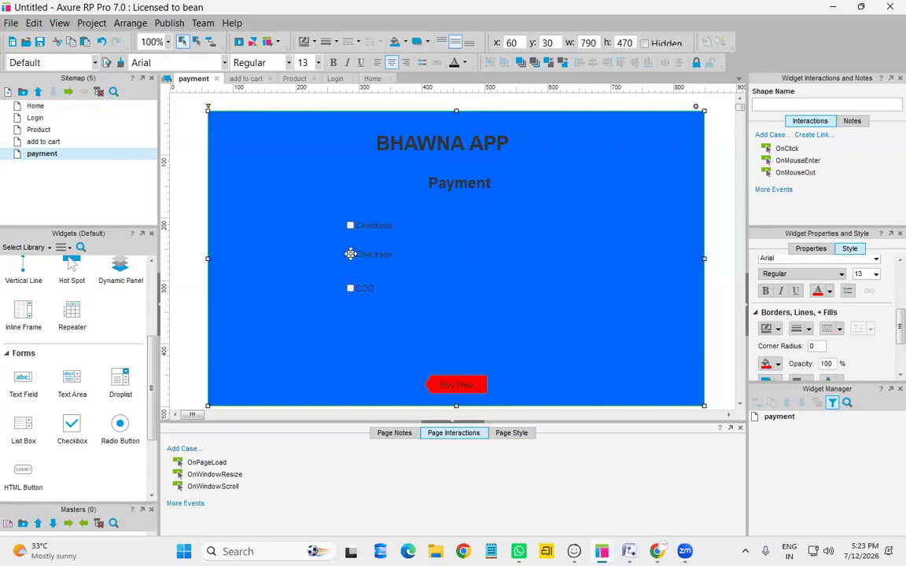
{"action": "left_click", "coordinate": [388, 254]}
{"action": "type", "text": "UPI"}
{"action": "left_click", "coordinate": [377, 224]}
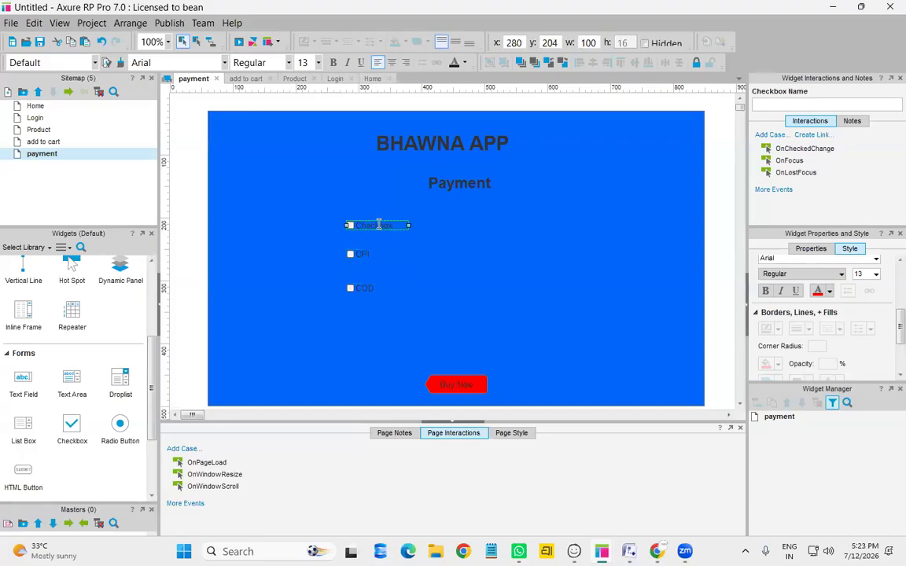
{"action": "type", "text": "CARDS"}
{"action": "left_click", "coordinate": [504, 250]}
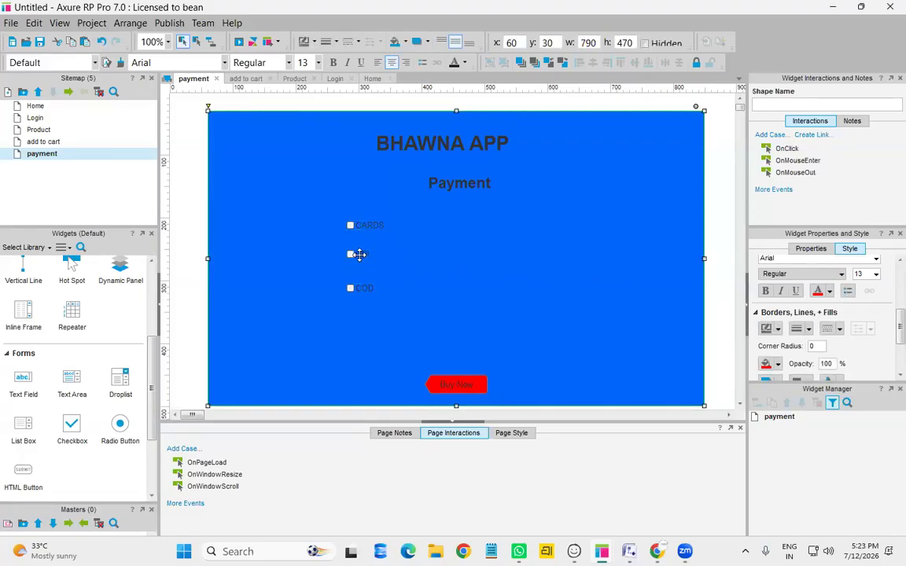
Select the UPI checkbox and scroll around the payment page to check the labels
{"action": "left_click", "coordinate": [358, 254]}
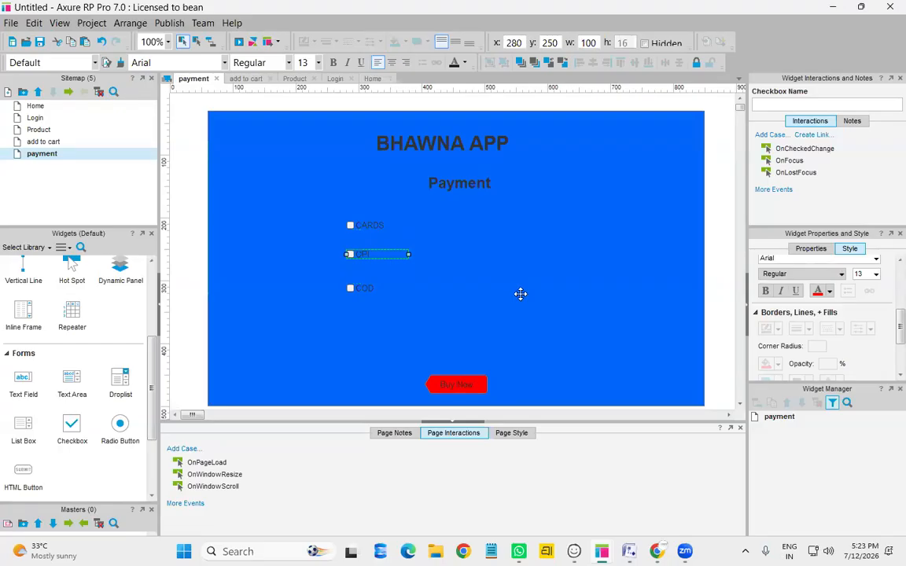
{"action": "scroll", "coordinate": [77, 447], "scroll_direction": "down", "scroll_amount": 1}
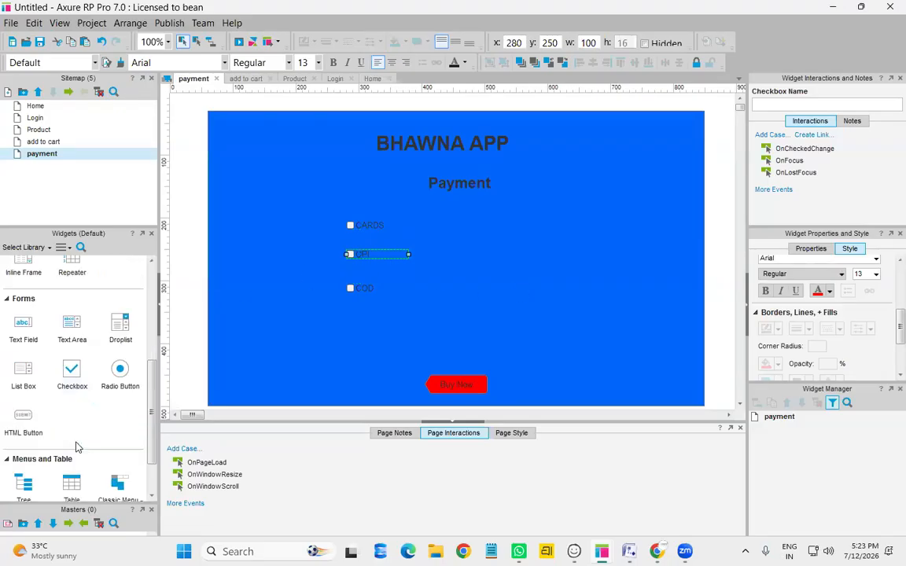
{"action": "scroll", "coordinate": [75, 436], "scroll_direction": "down", "scroll_amount": 1}
{"action": "scroll", "coordinate": [75, 449], "scroll_direction": "up", "scroll_amount": 2}
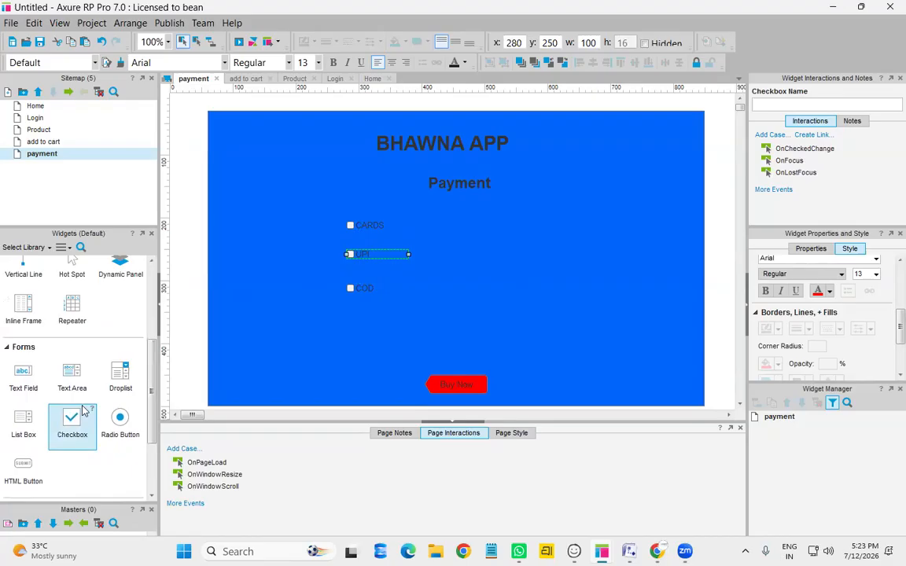
{"action": "scroll", "coordinate": [86, 414], "scroll_direction": "up", "scroll_amount": 1}
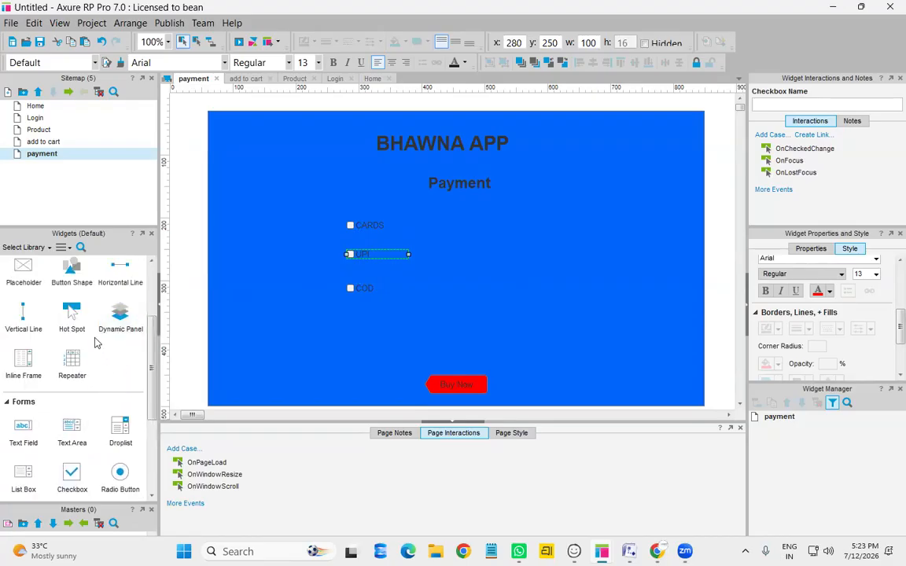
{"action": "scroll", "coordinate": [73, 393], "scroll_direction": "up", "scroll_amount": 1}
{"action": "scroll", "coordinate": [70, 423], "scroll_direction": "down", "scroll_amount": 1}
{"action": "scroll", "coordinate": [71, 422], "scroll_direction": "down", "scroll_amount": 1}
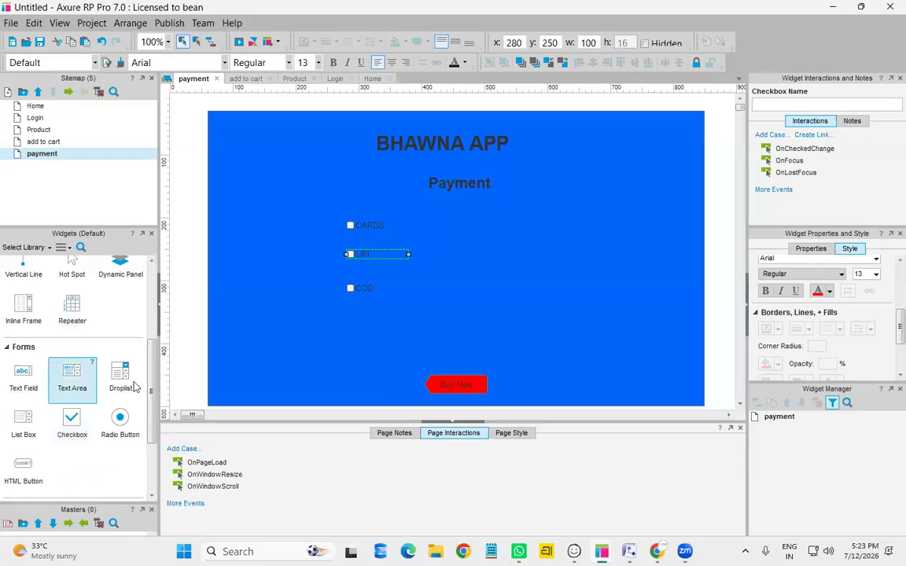
Place a droplist over the CARDS checkbox with options CARDS, CREDIT and DEBIT, defaulting to CARDS
{"action": "left_click_drag", "start_coordinate": [494, 283], "coordinate": [431, 254]}
{"action": "left_click_drag", "start_coordinate": [509, 252], "coordinate": [427, 253]}
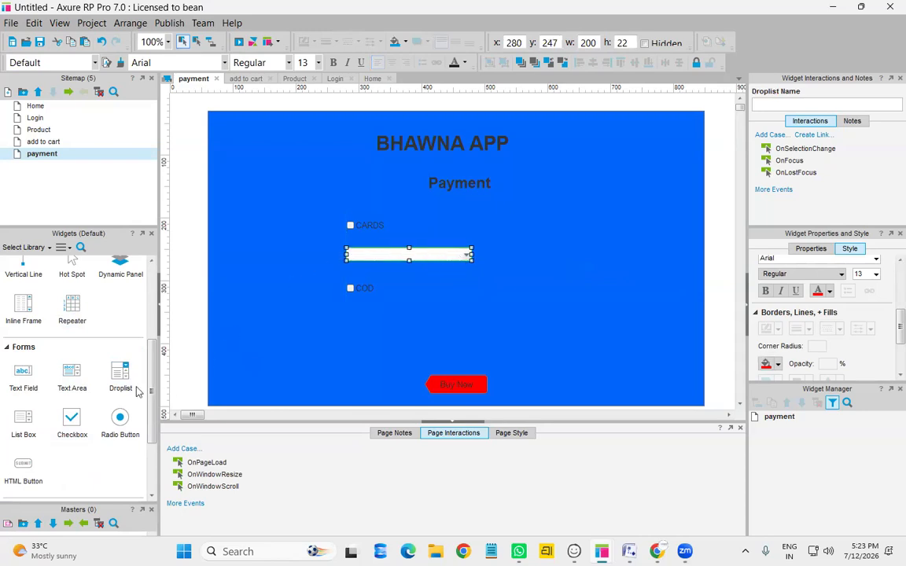
{"action": "left_click_drag", "start_coordinate": [351, 254], "coordinate": [351, 227]}
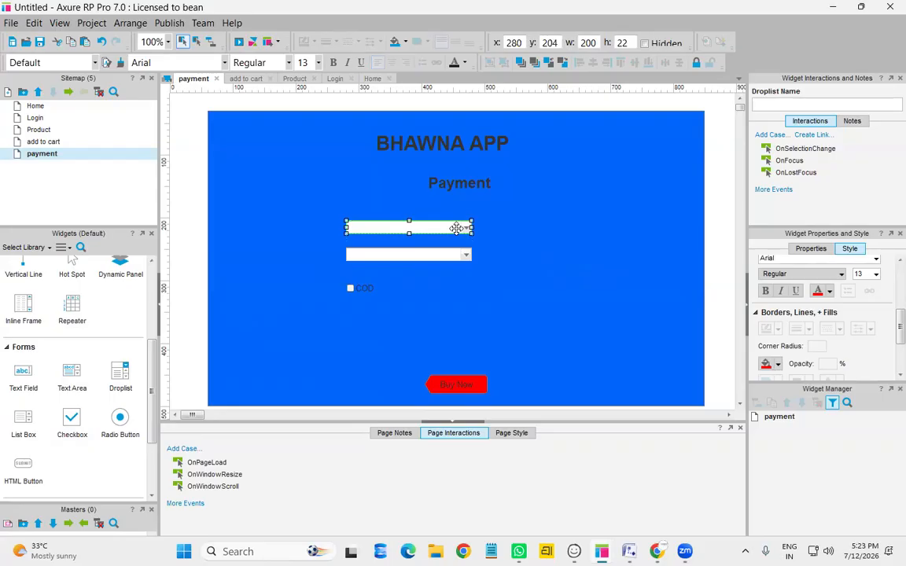
{"action": "double_click", "coordinate": [460, 228]}
{"action": "left_click", "coordinate": [462, 207]}
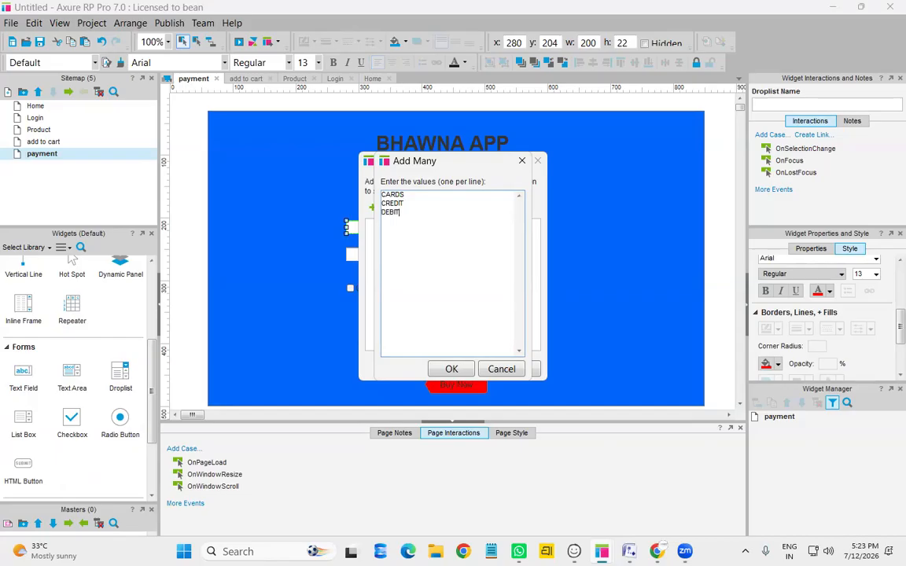
{"action": "left_click", "coordinate": [451, 369]}
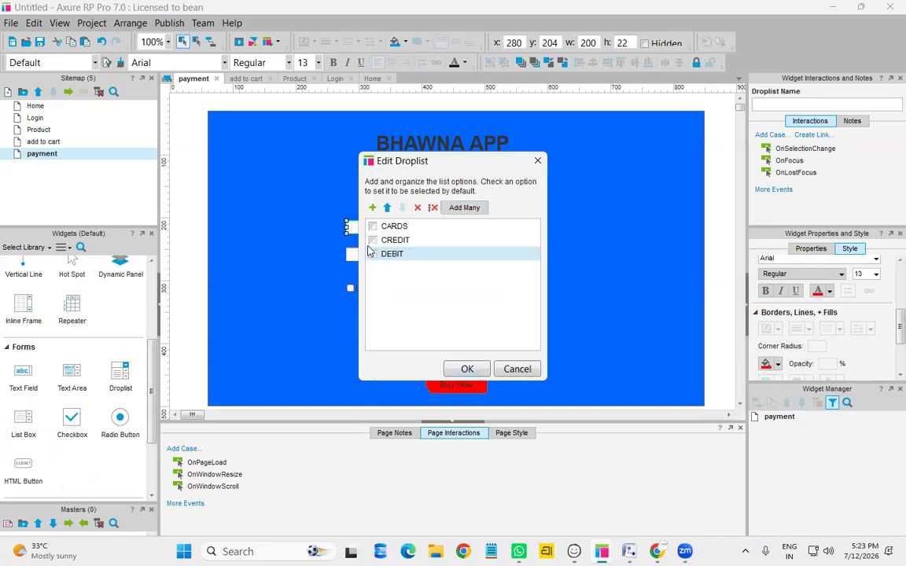
{"action": "left_click", "coordinate": [373, 226]}
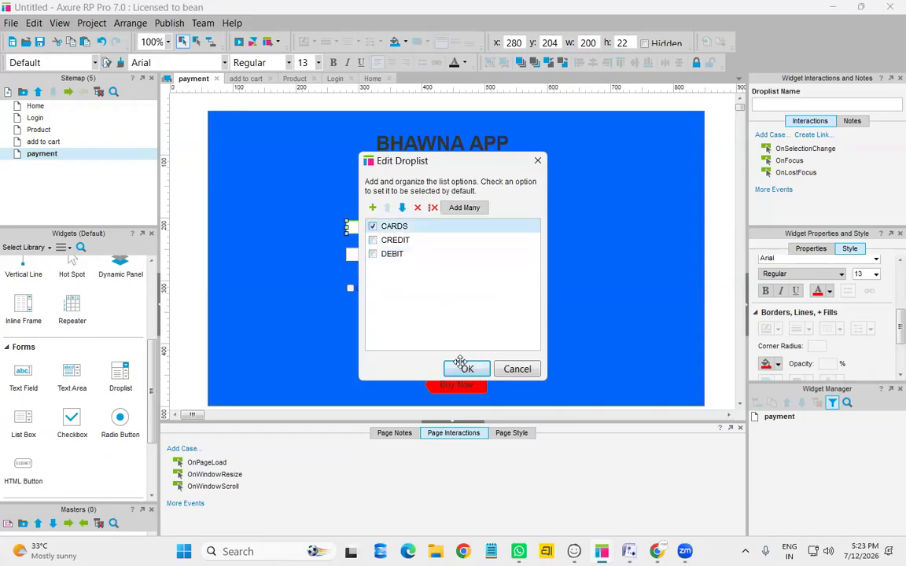
{"action": "left_click", "coordinate": [468, 369]}
Give the second droplist options UPI, PHONE PE, PAYTM, GPAY and AMAZON, defaulting to UPI
{"action": "double_click", "coordinate": [441, 258]}
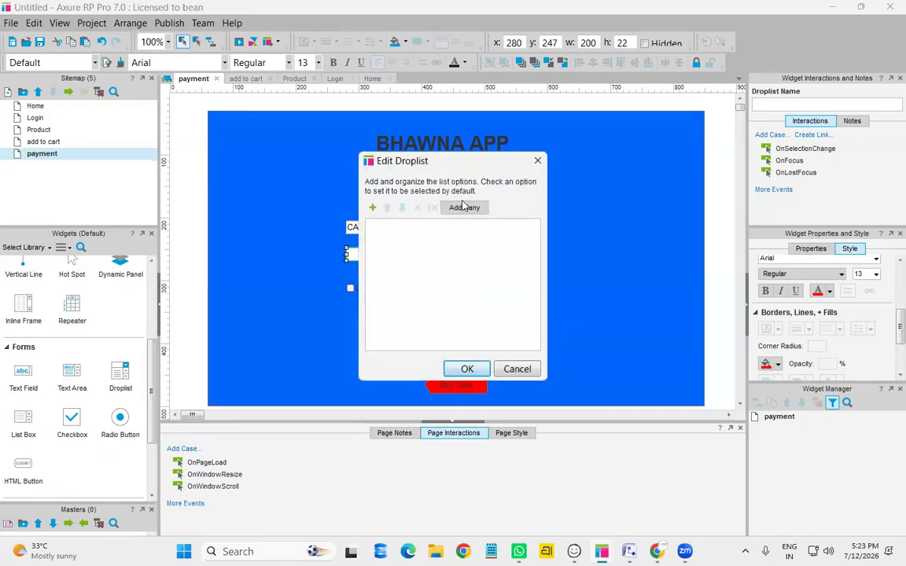
{"action": "left_click", "coordinate": [464, 208]}
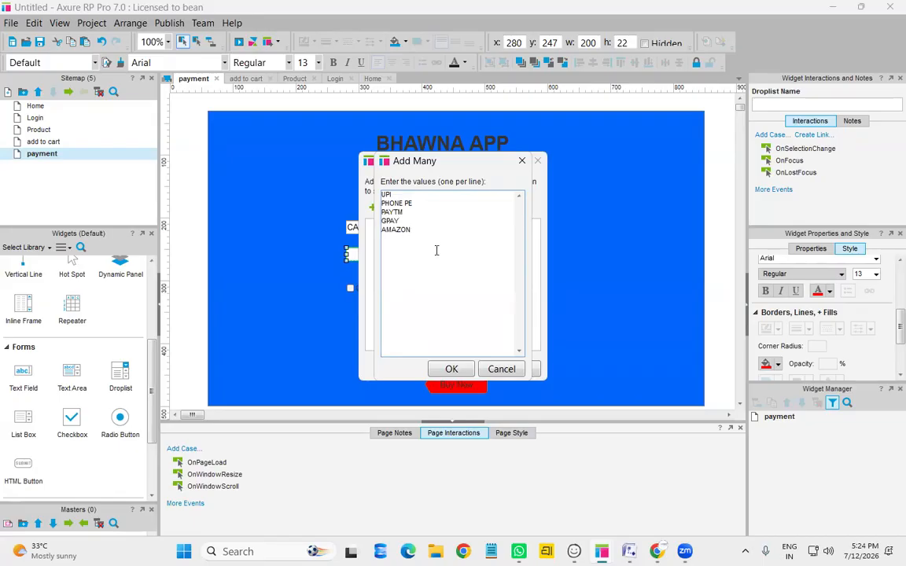
{"action": "left_click", "coordinate": [462, 373]}
{"action": "left_click", "coordinate": [373, 226]}
{"action": "left_click", "coordinate": [467, 369]}
{"action": "left_click", "coordinate": [406, 226]}
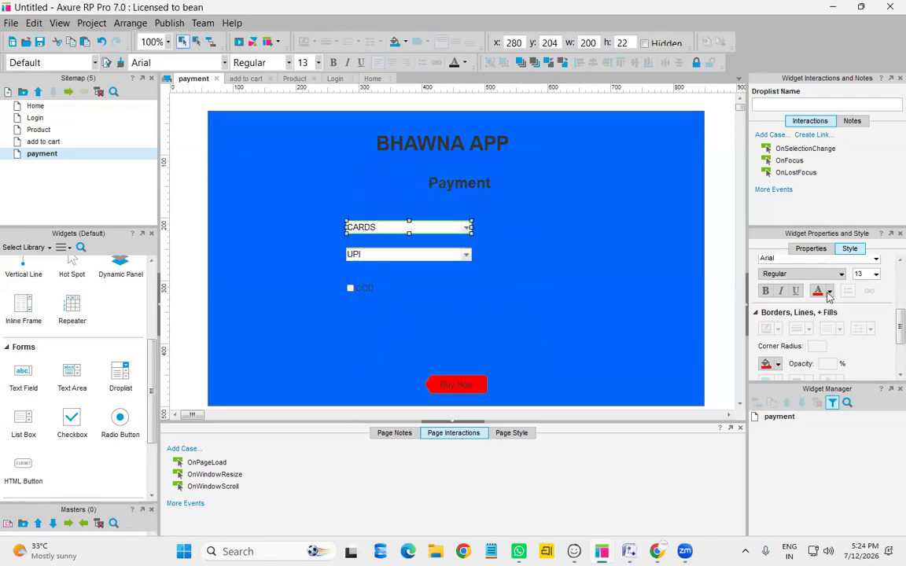
Fill both droplists red, move the Buy Now button up and relabel it Pay
{"action": "left_click", "coordinate": [766, 364]}
{"action": "left_click", "coordinate": [421, 256]}
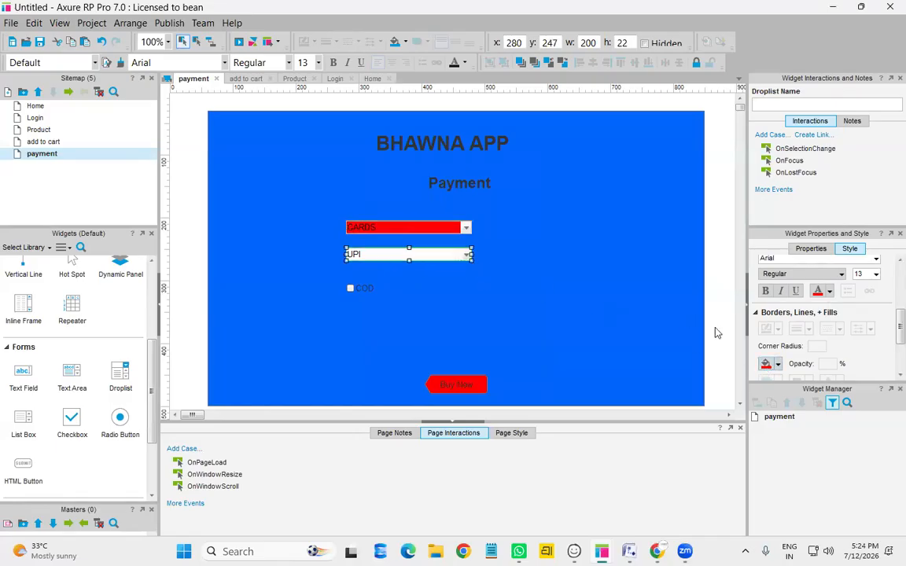
{"action": "left_click", "coordinate": [766, 363]}
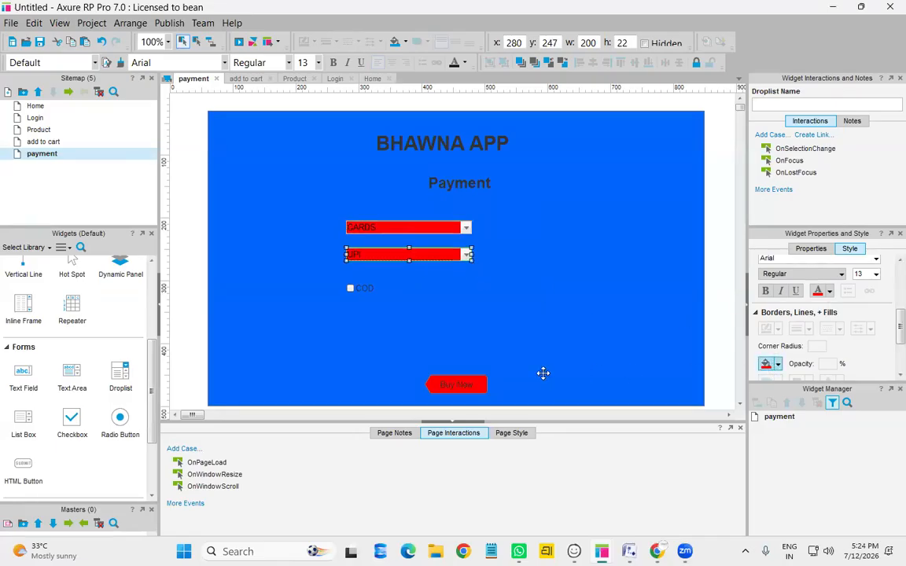
{"action": "left_click", "coordinate": [461, 383]}
{"action": "left_click_drag", "start_coordinate": [460, 385], "coordinate": [477, 328]}
{"action": "double_click", "coordinate": [477, 329]}
{"action": "type", "text": "Pay"}
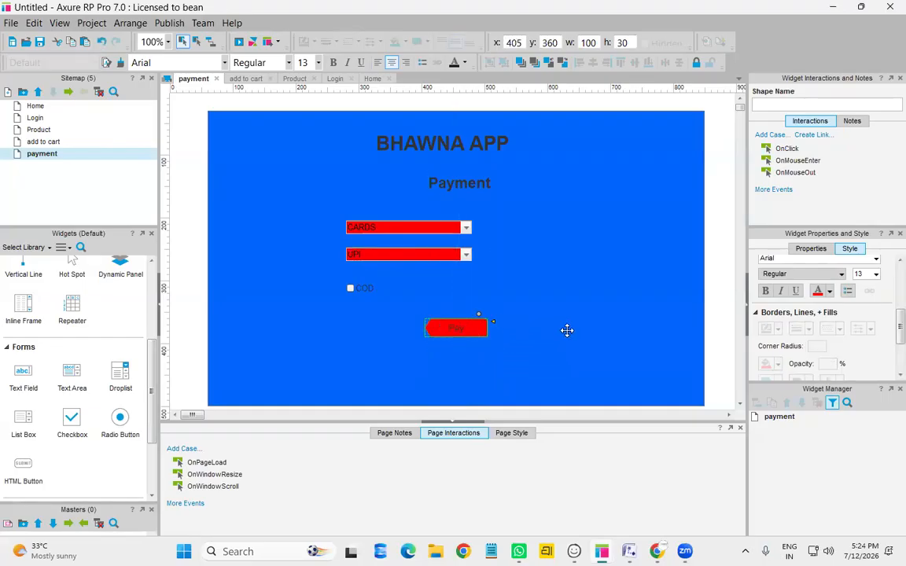
{"action": "left_click", "coordinate": [567, 330]}
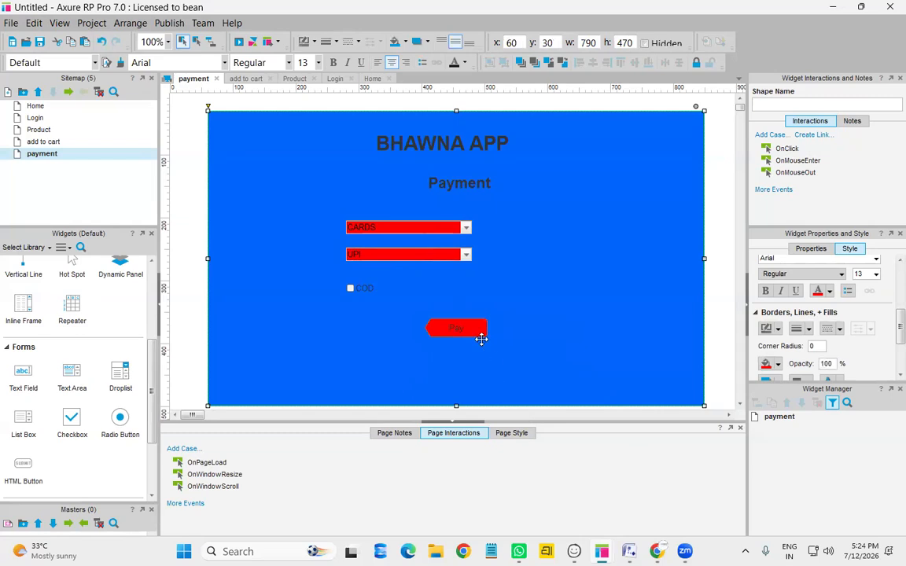
Duplicate the payment page as a new page
{"action": "right_click", "coordinate": [67, 165]}
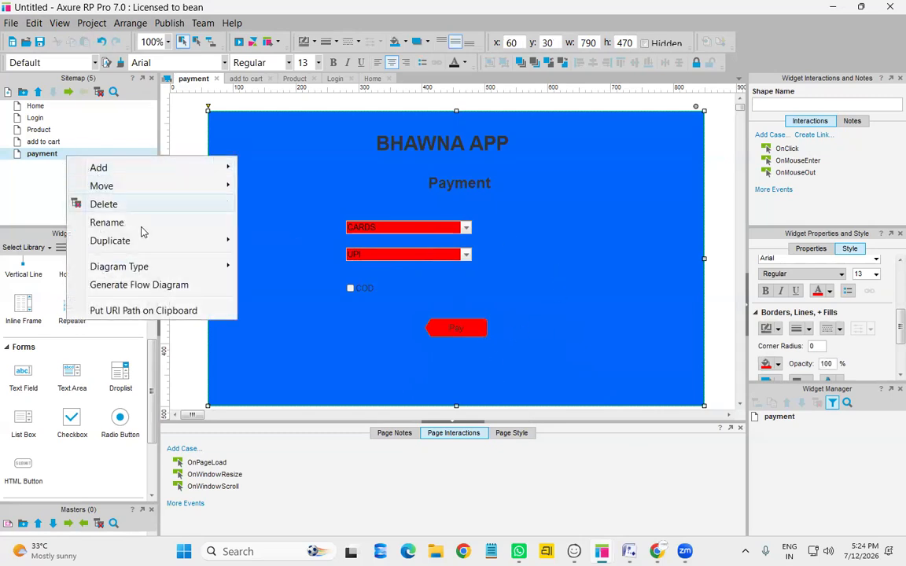
{"action": "mouse_move", "coordinate": [145, 247]}
{"action": "left_click", "coordinate": [279, 243]}
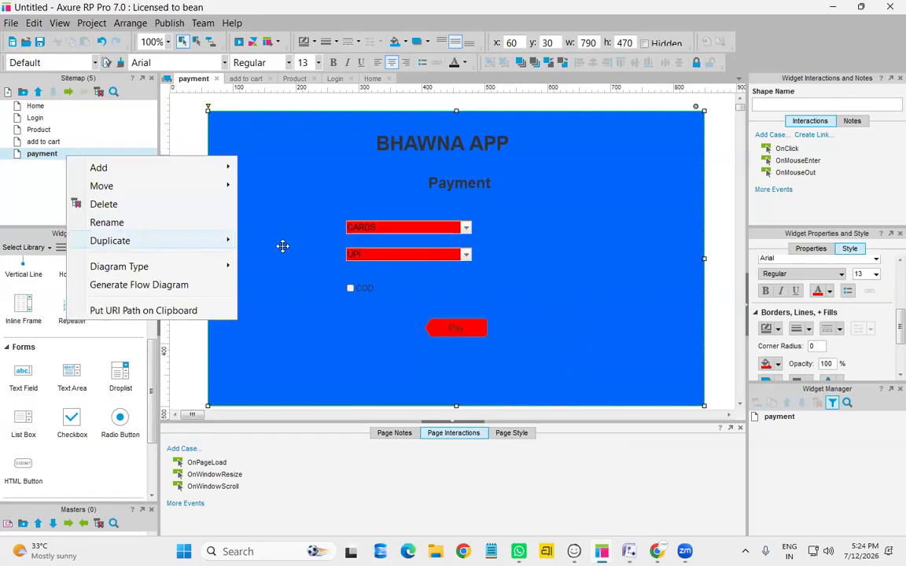
On the copy, delete the Payment heading, both droplists and all three checkboxes
{"action": "left_click", "coordinate": [466, 186]}
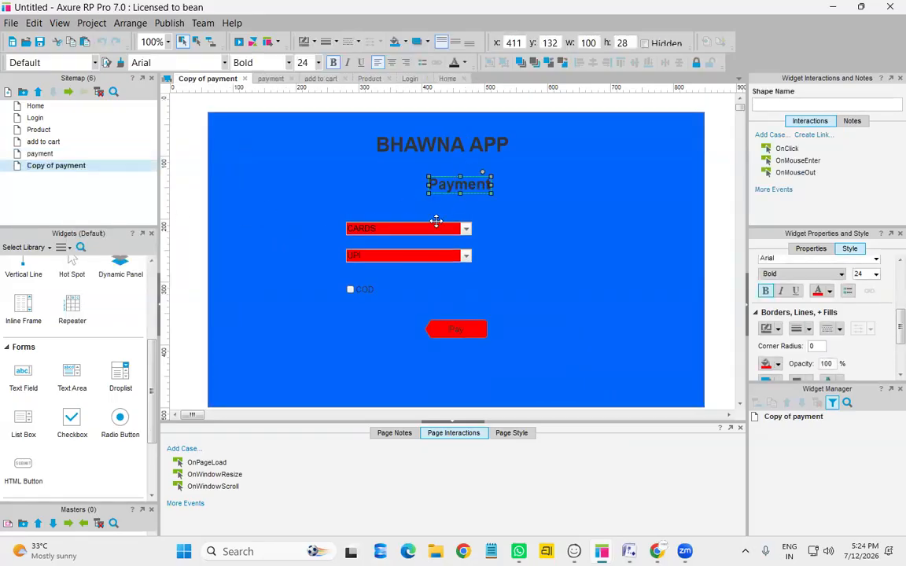
{"action": "left_click", "coordinate": [410, 230], "text": "ctrl"}
{"action": "left_click", "coordinate": [406, 257], "text": "ctrl"}
{"action": "left_click", "coordinate": [369, 289], "text": "ctrl"}
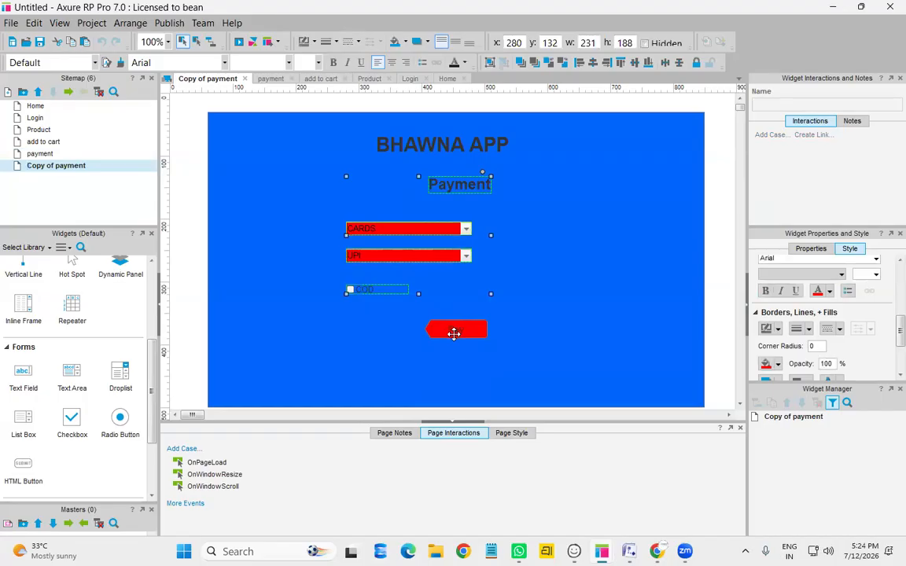
{"action": "key", "text": "Delete"}
{"action": "left_click", "coordinate": [360, 226]}
{"action": "left_click", "coordinate": [359, 261]}
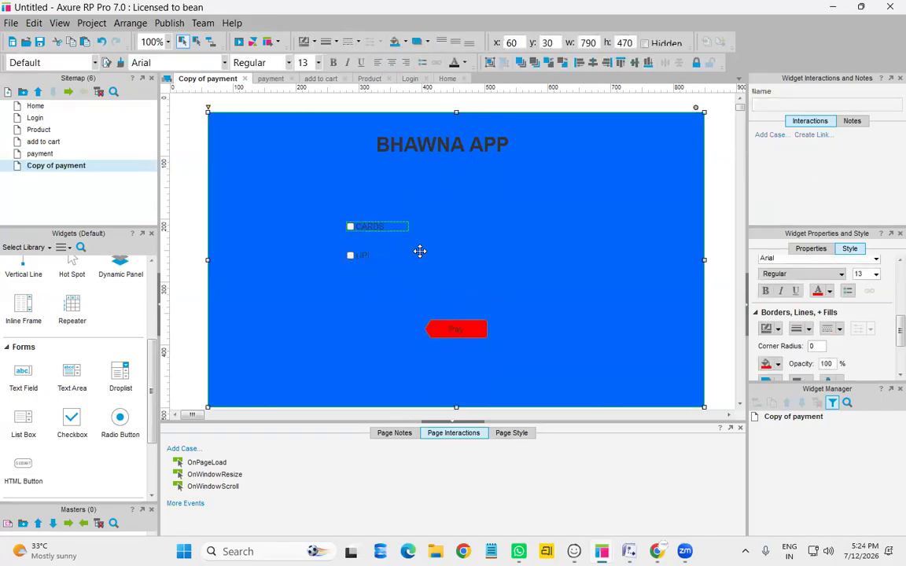
{"action": "left_click", "coordinate": [368, 229]}
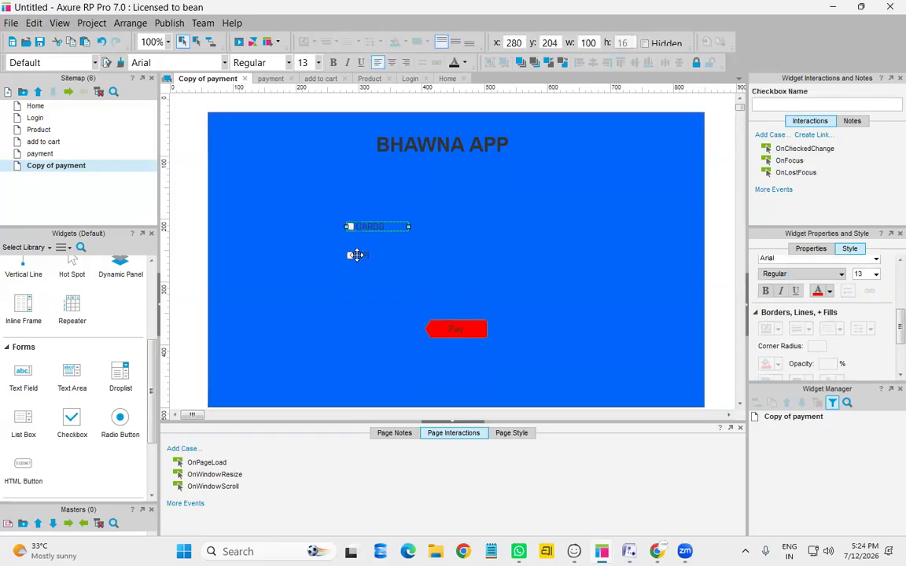
{"action": "left_click", "coordinate": [357, 258], "text": "ctrl"}
{"action": "key", "text": "Delete"}
Add a 510×220 text area to the copied page and type ORDER DETAILS in it
{"action": "left_click_drag", "start_coordinate": [72, 370], "coordinate": [352, 206]}
{"action": "left_click_drag", "start_coordinate": [414, 236], "coordinate": [610, 312]}
{"action": "double_click", "coordinate": [460, 194]}
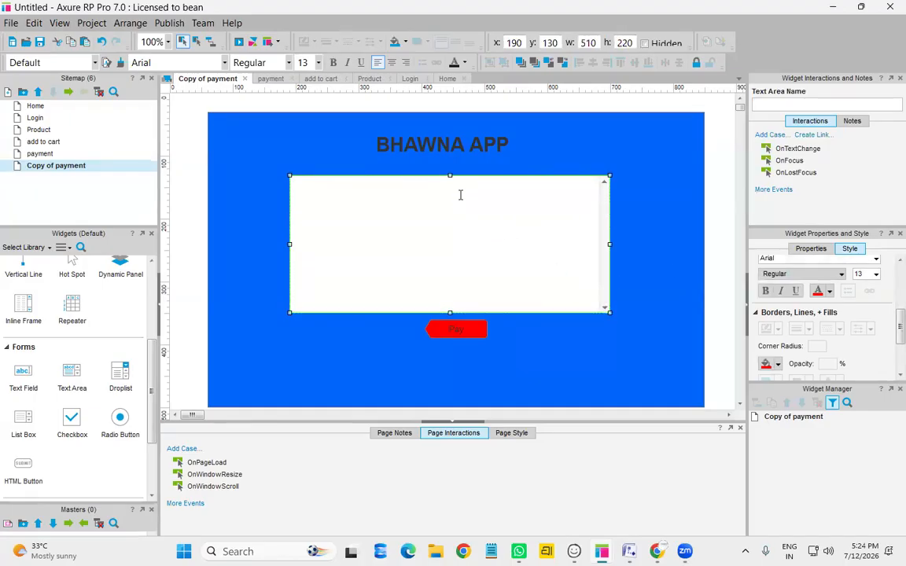
{"action": "type", "text": "ORDER DETAILS"}
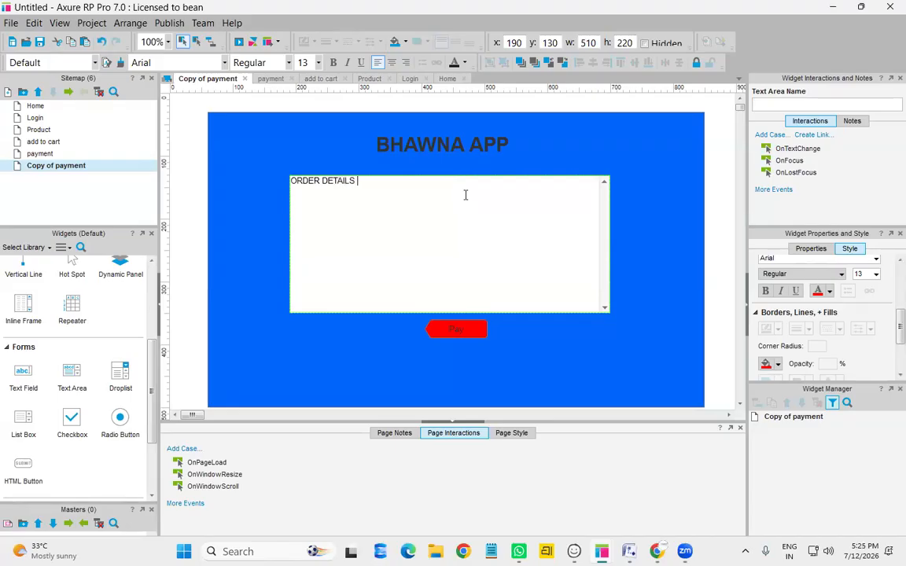
Style the ORDER DETAILS text as Britannic size 20 and centre it in the text area
{"action": "left_click_drag", "start_coordinate": [367, 185], "coordinate": [273, 188]}
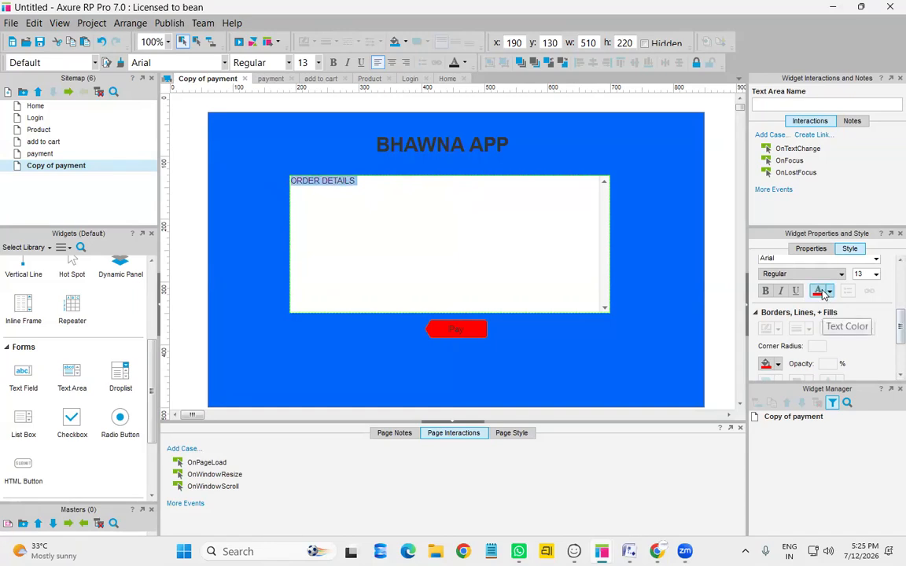
{"action": "left_click", "coordinate": [876, 262]}
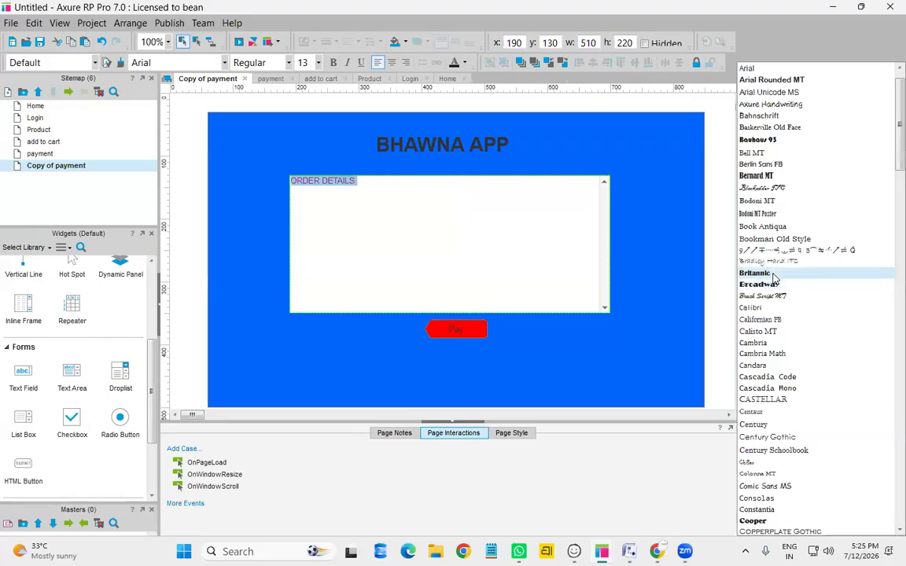
{"action": "left_click", "coordinate": [773, 275]}
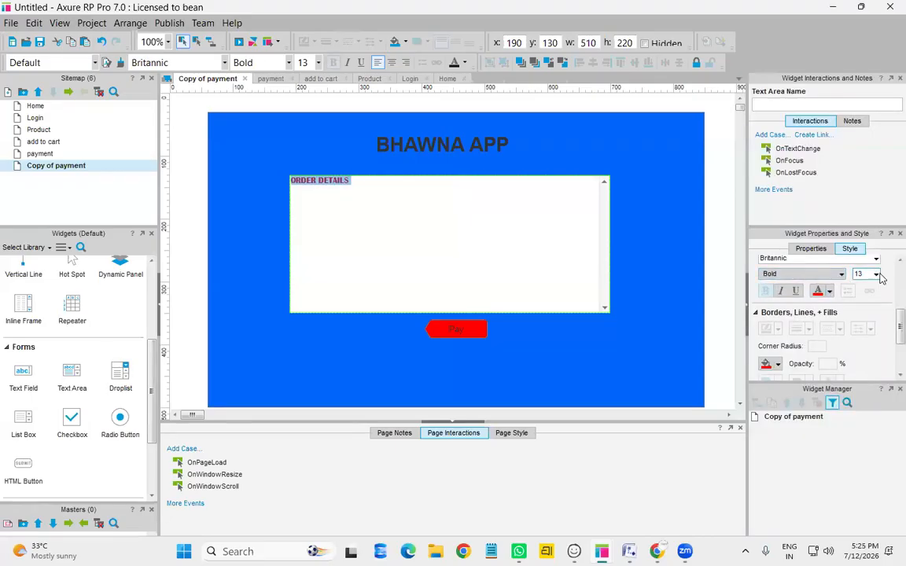
{"action": "left_click", "coordinate": [877, 273]}
{"action": "left_click", "coordinate": [861, 391]}
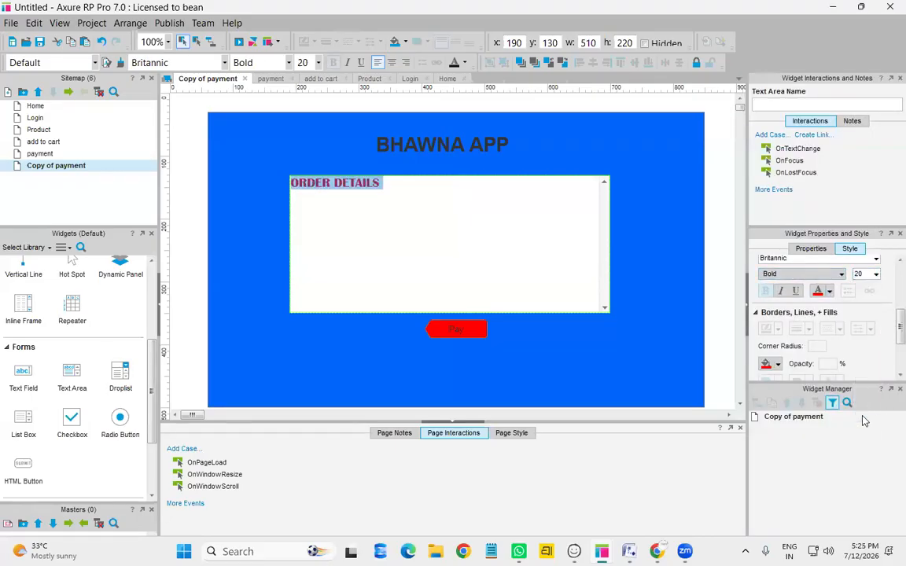
{"action": "left_click", "coordinate": [428, 204]}
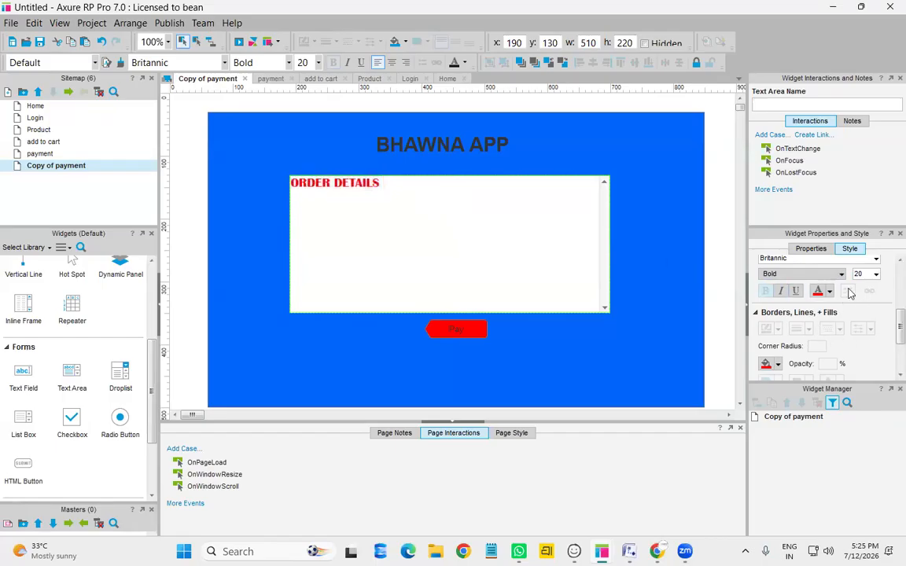
{"action": "left_click_drag", "start_coordinate": [385, 186], "coordinate": [298, 184]}
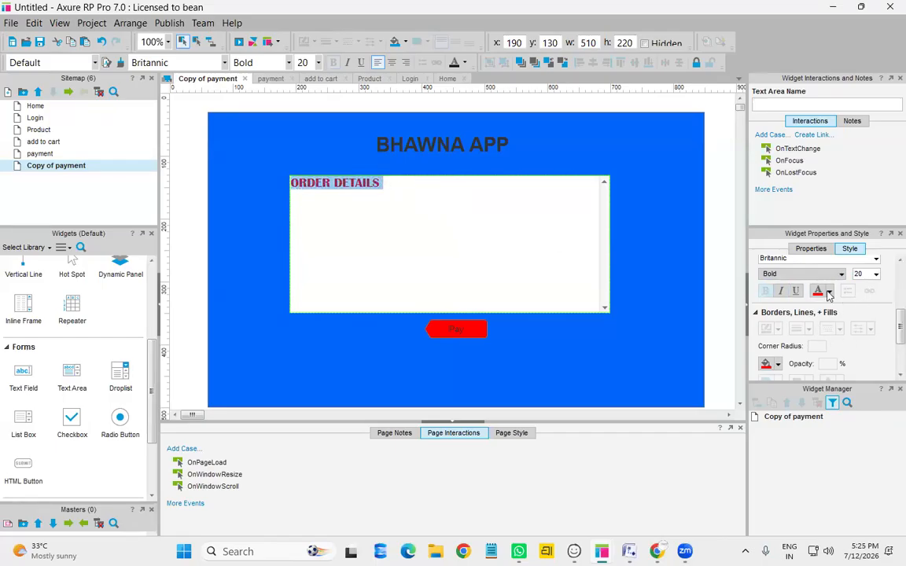
{"action": "scroll", "coordinate": [815, 347], "scroll_direction": "down", "scroll_amount": 3}
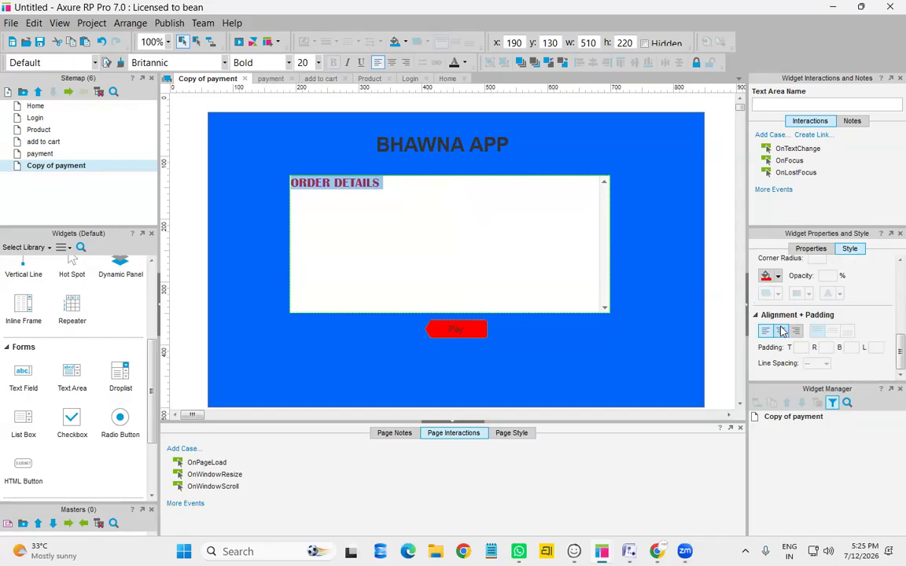
{"action": "left_click", "coordinate": [781, 331]}
{"action": "key", "text": "Escape"}
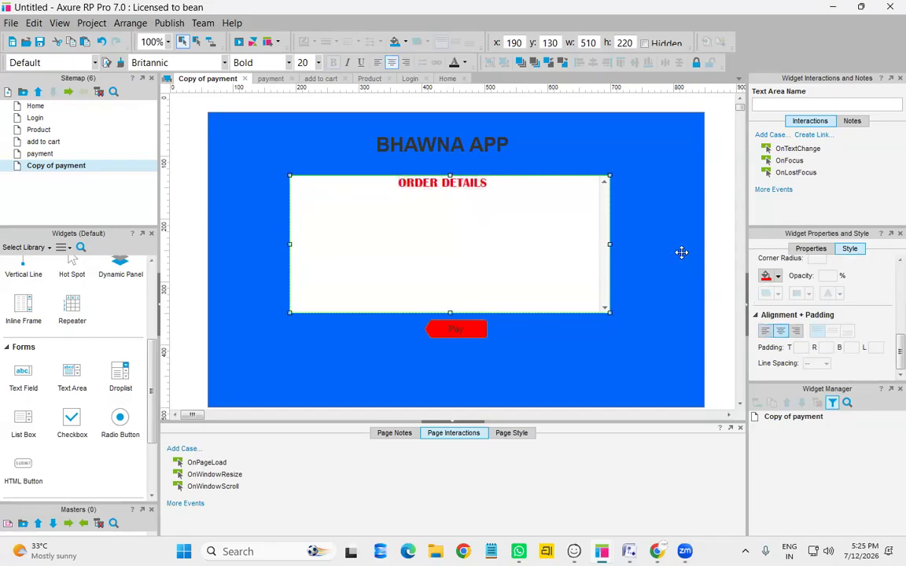
{"action": "left_click", "coordinate": [548, 362]}
{"action": "left_click", "coordinate": [459, 237]}
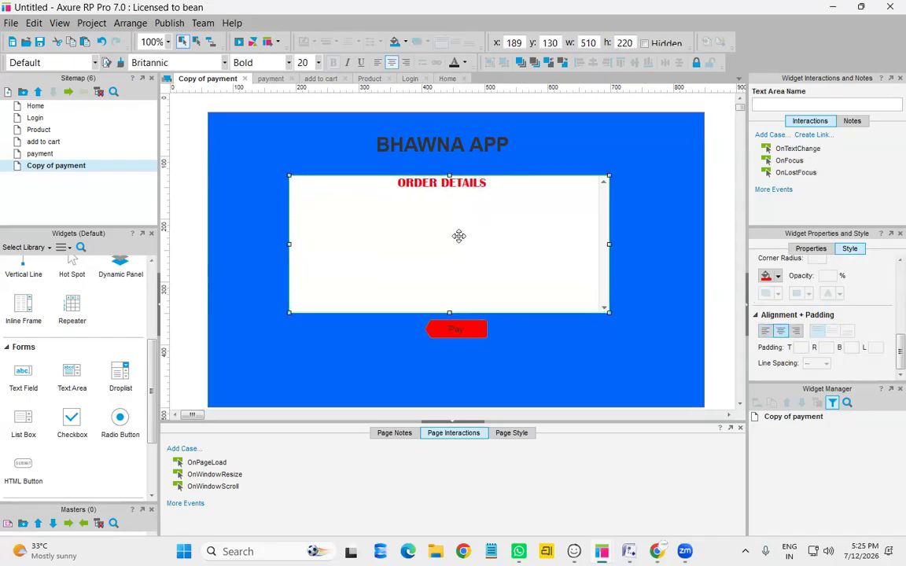
{"action": "left_click", "coordinate": [469, 328]}
Move the Pay button under the text area's left edge and relabel it Go Back
{"action": "left_click_drag", "start_coordinate": [428, 318], "coordinate": [335, 330]}
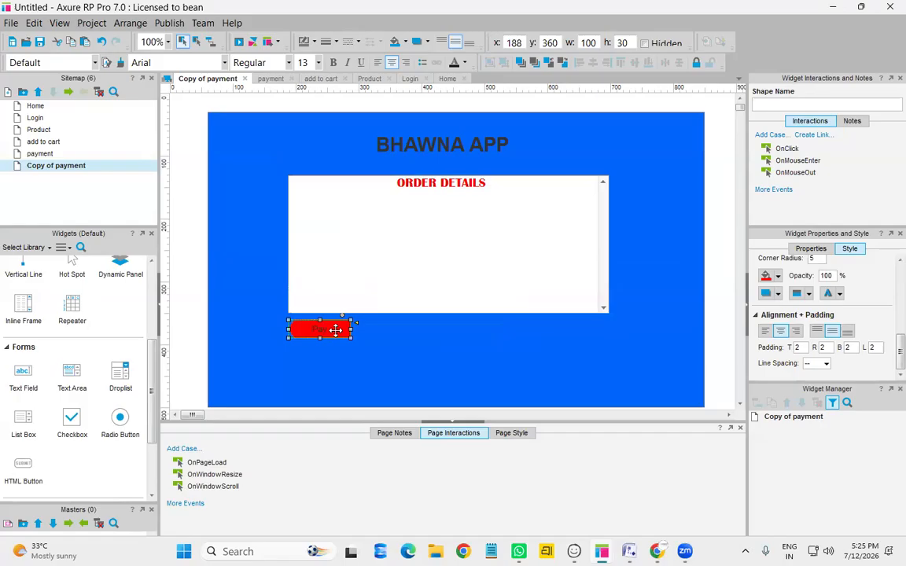
{"action": "double_click", "coordinate": [336, 330]}
{"action": "type", "text": "Ca"}
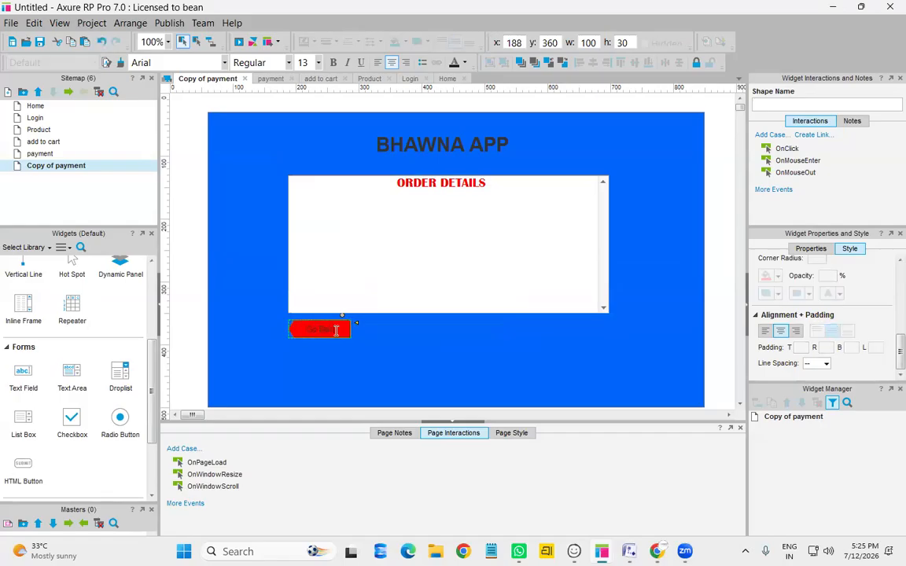
{"action": "left_click", "coordinate": [382, 330]}
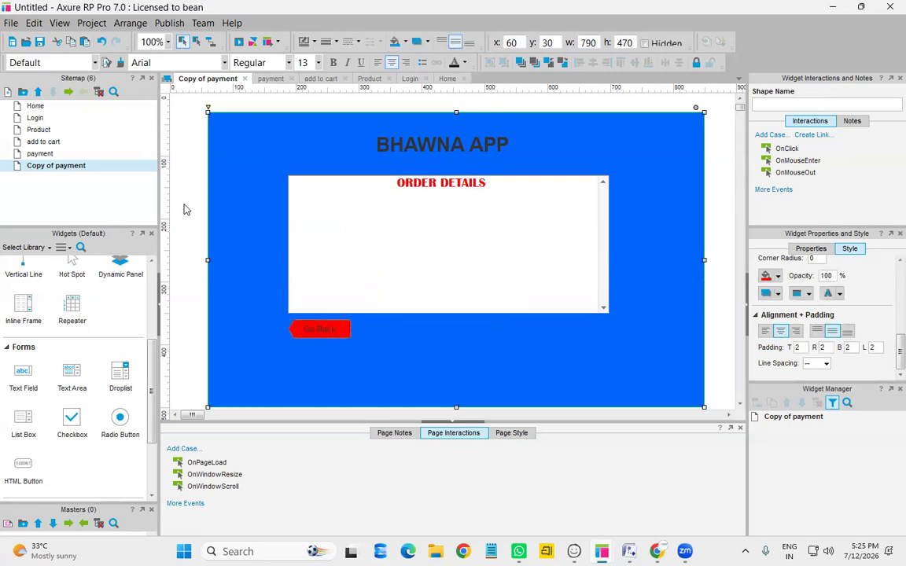
Rename the Copy of payment page to order and open the Home page
{"action": "right_click", "coordinate": [122, 166]}
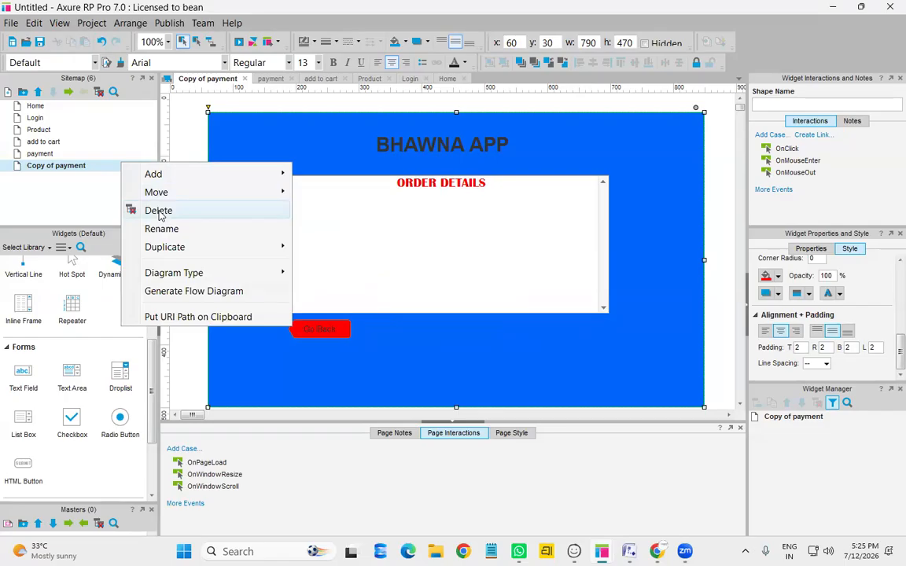
{"action": "left_click", "coordinate": [179, 232]}
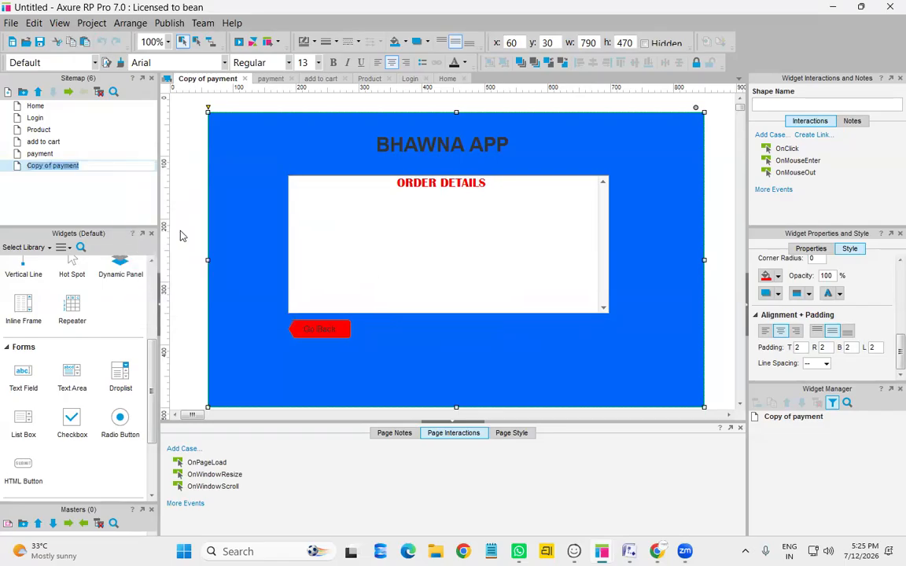
{"action": "type", "text": "order"}
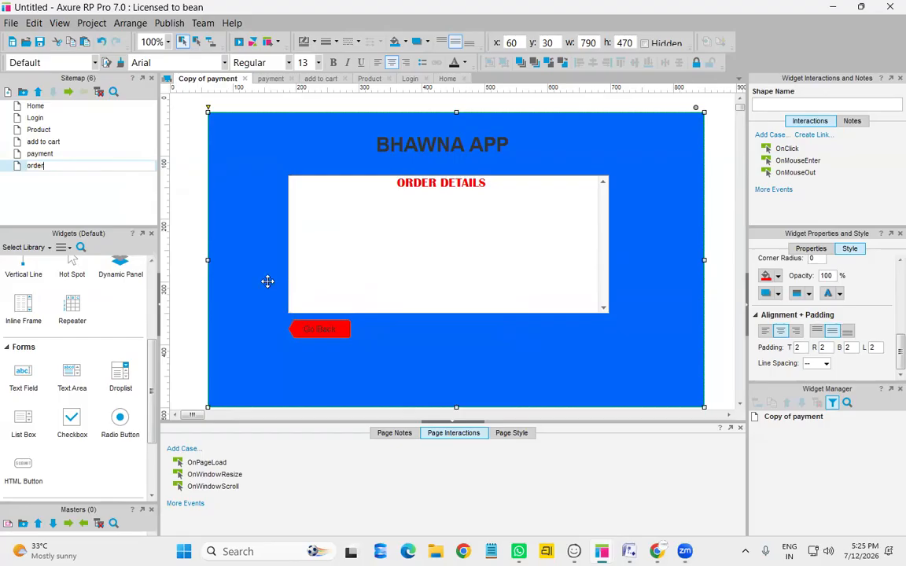
{"action": "key", "text": "Return"}
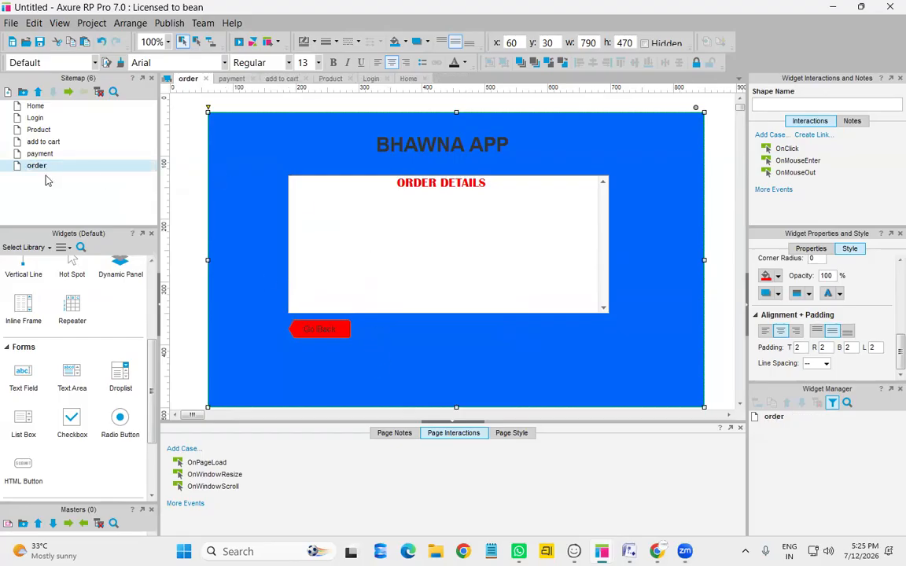
{"action": "double_click", "coordinate": [60, 107]}
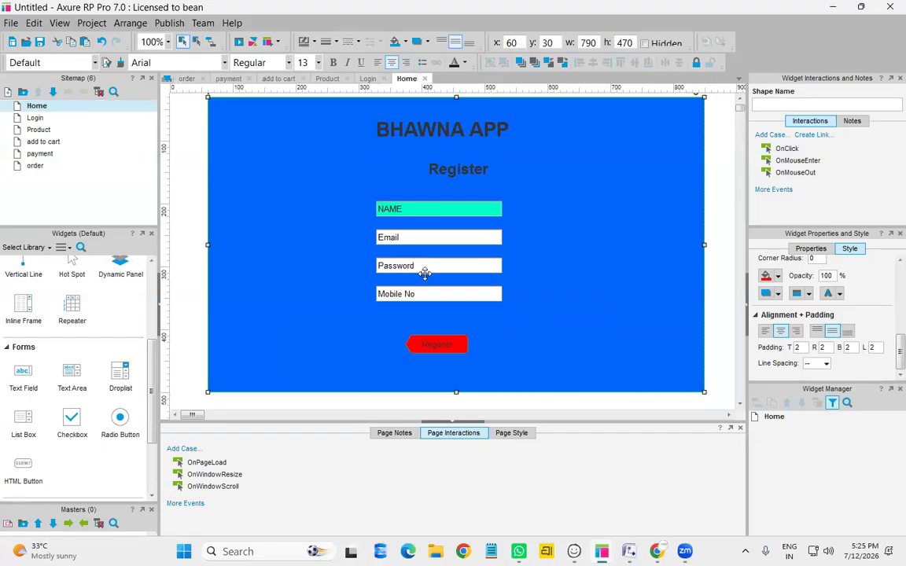
Link the Register button to the Login page and the Login button to the Product page
{"action": "left_click", "coordinate": [461, 346]}
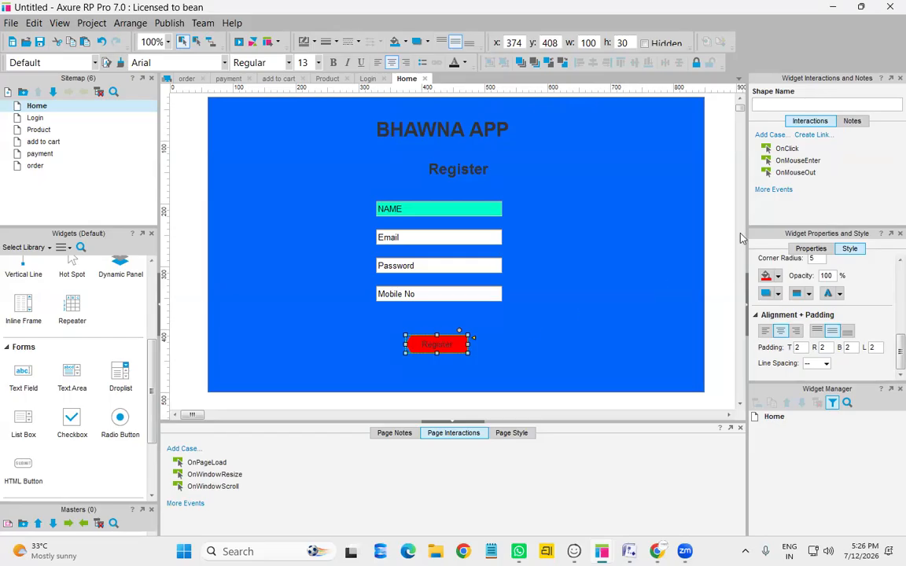
{"action": "left_click", "coordinate": [815, 138]}
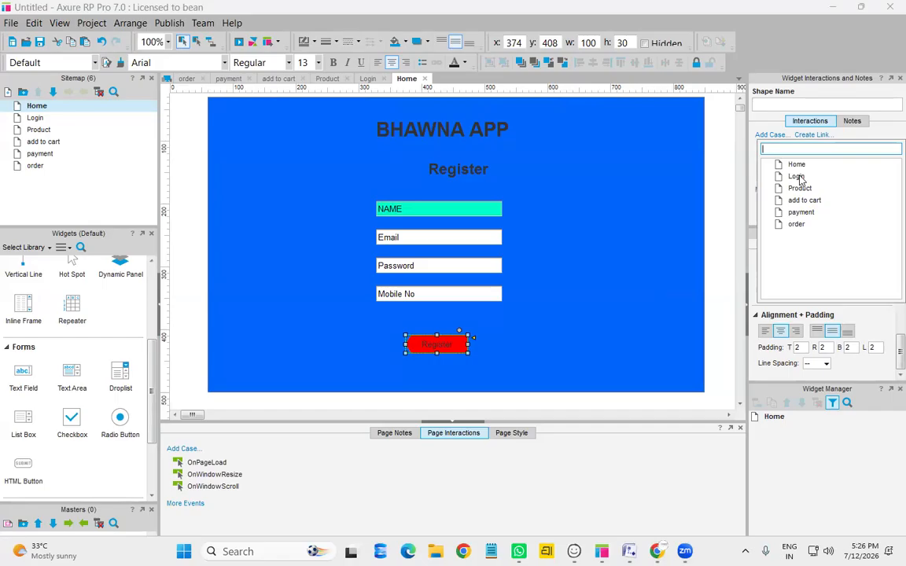
{"action": "left_click", "coordinate": [797, 177]}
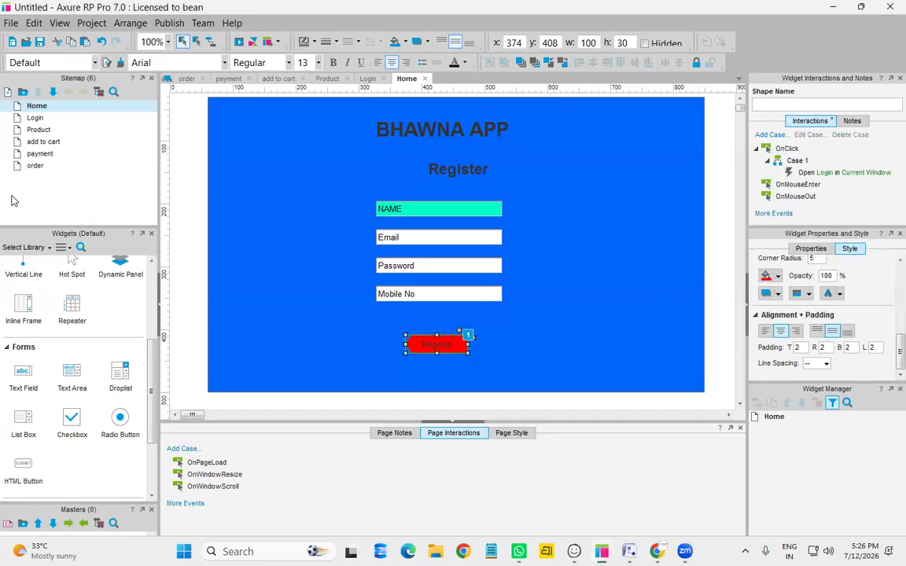
{"action": "double_click", "coordinate": [32, 117]}
{"action": "left_click", "coordinate": [425, 321]}
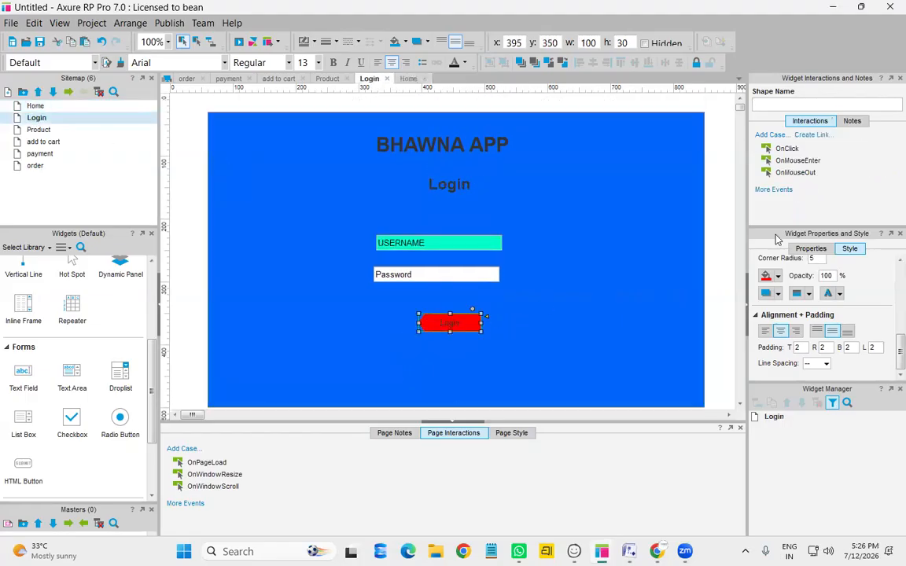
{"action": "left_click", "coordinate": [818, 136]}
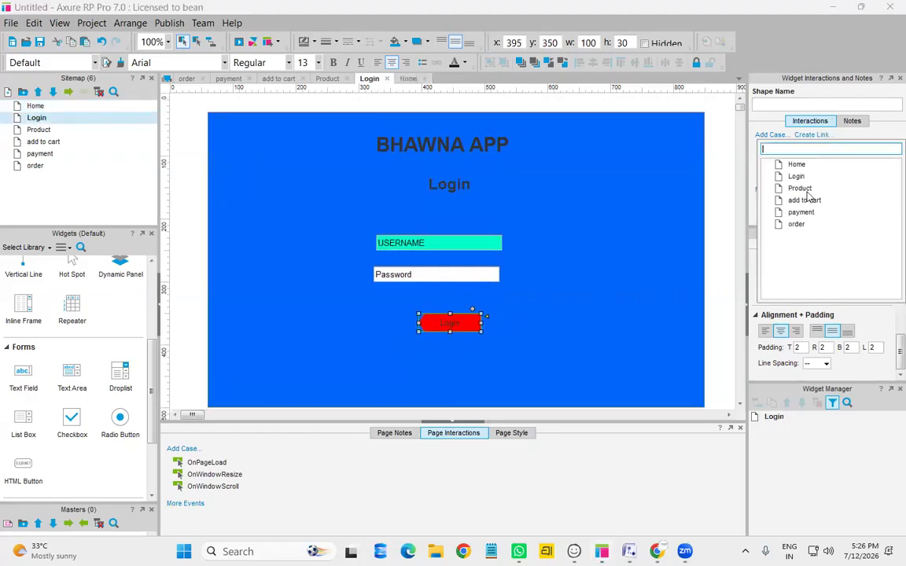
{"action": "left_click", "coordinate": [796, 189]}
Link Add to cart to the add to cart page and Buy Now to the payment page
{"action": "double_click", "coordinate": [43, 130]}
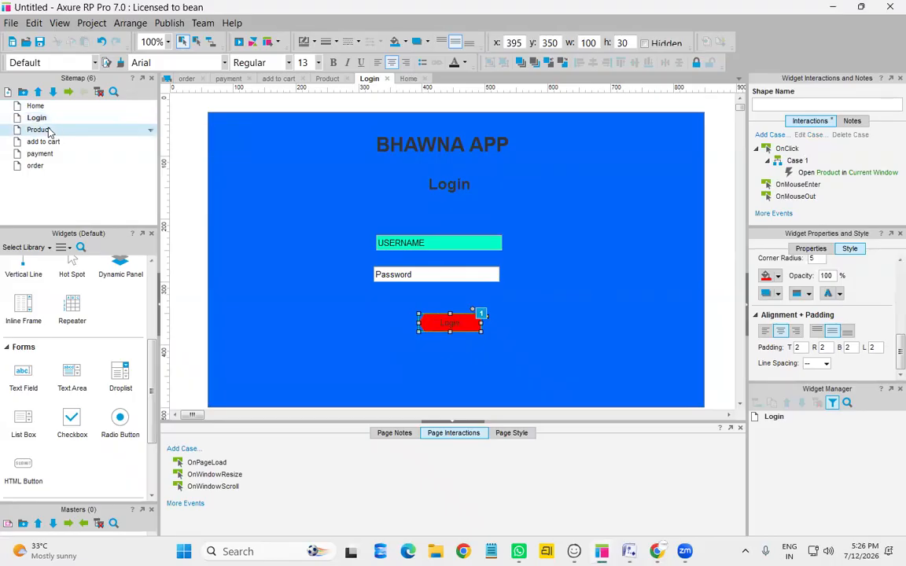
{"action": "left_click", "coordinate": [457, 377]}
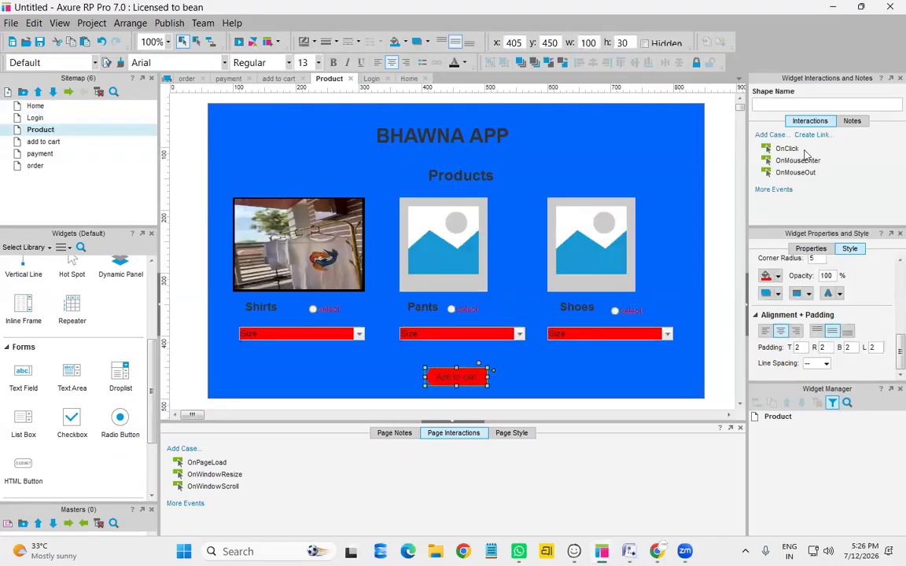
{"action": "left_click", "coordinate": [818, 139]}
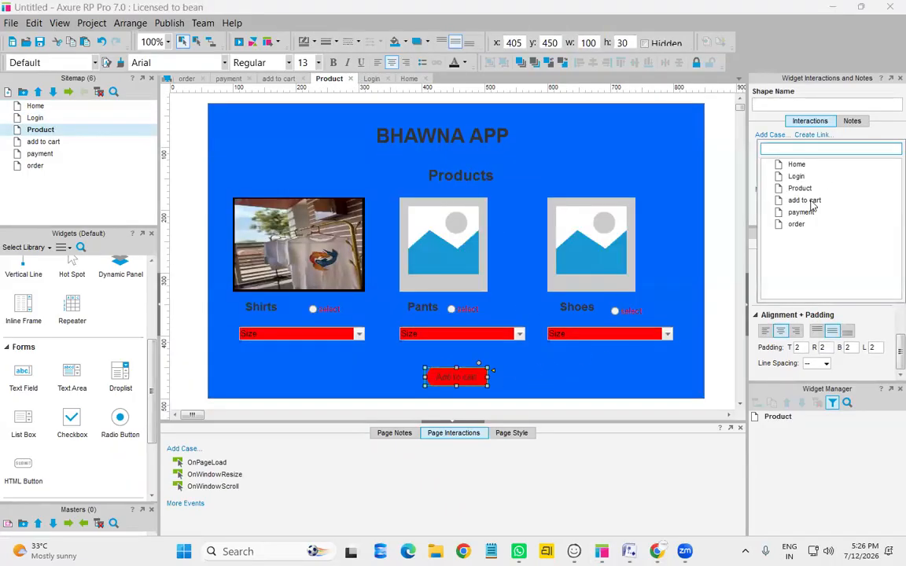
{"action": "left_click", "coordinate": [733, 193]}
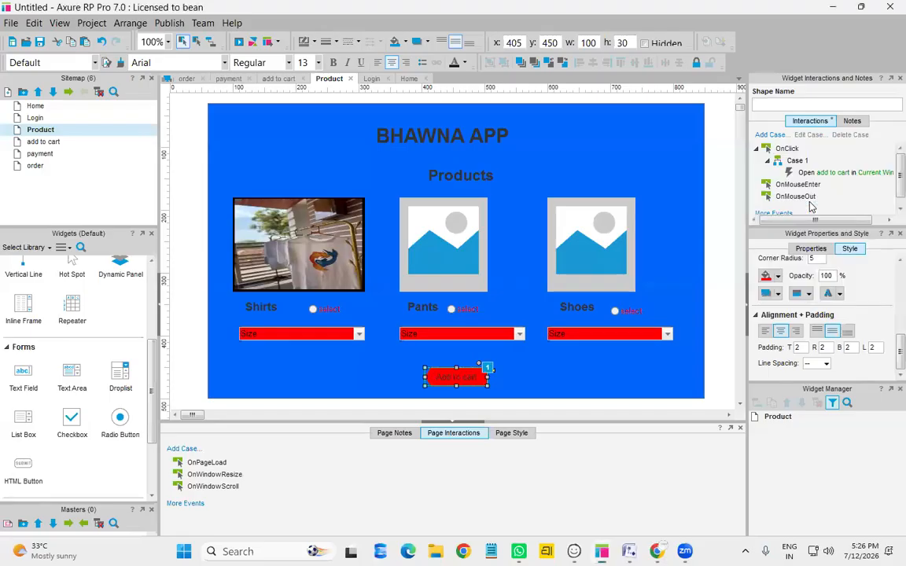
{"action": "double_click", "coordinate": [55, 141]}
{"action": "left_click", "coordinate": [464, 385]}
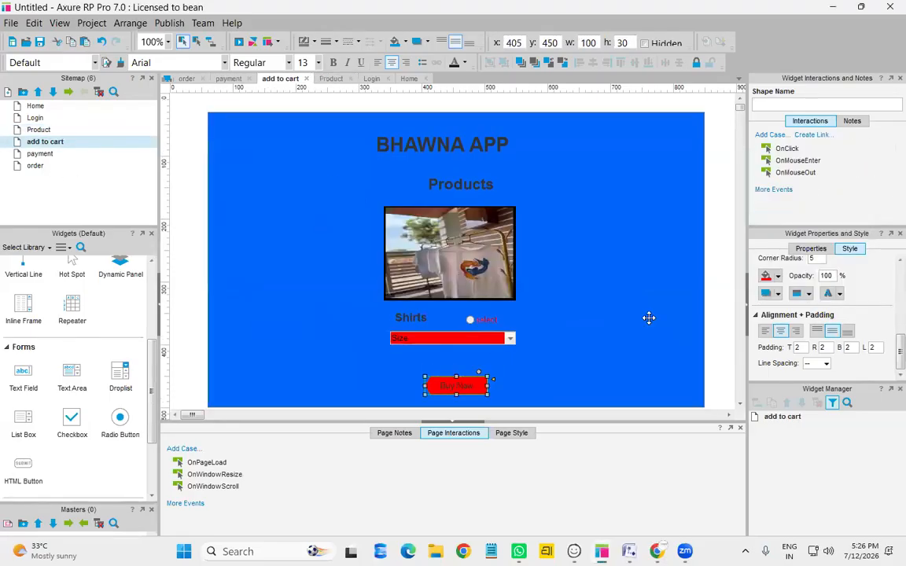
{"action": "left_click", "coordinate": [818, 139]}
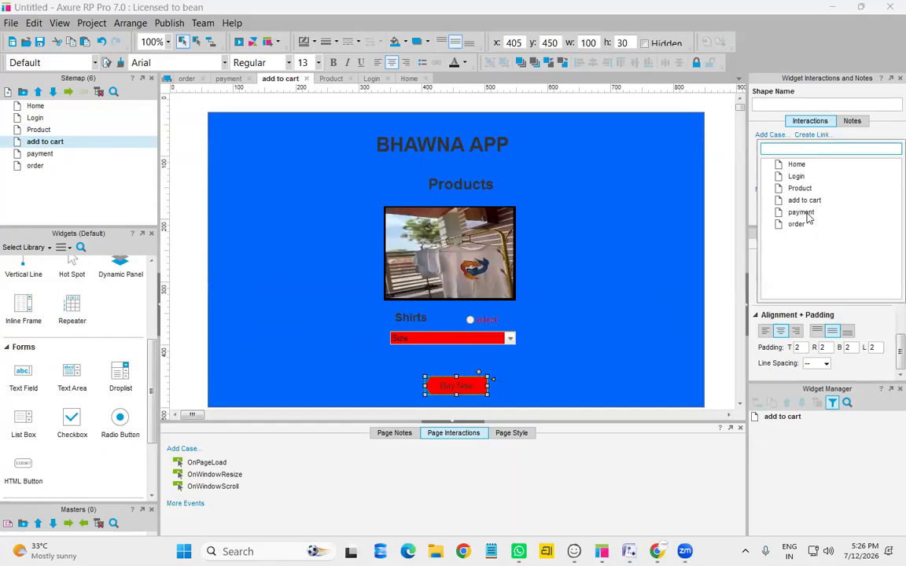
{"action": "left_click", "coordinate": [729, 203]}
Link Pay to the order page and Go Back to Product, then preview from Home with F5
{"action": "double_click", "coordinate": [38, 153]}
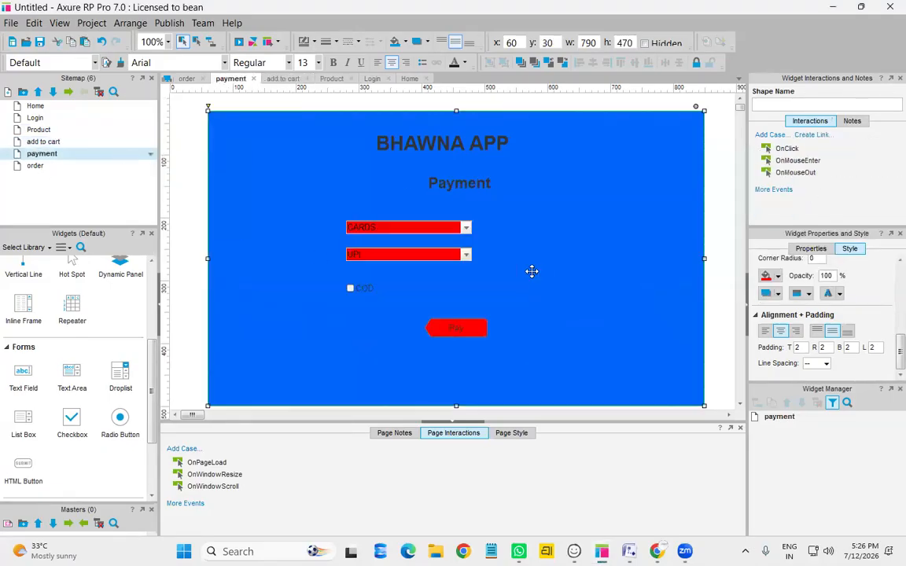
{"action": "left_click", "coordinate": [466, 325]}
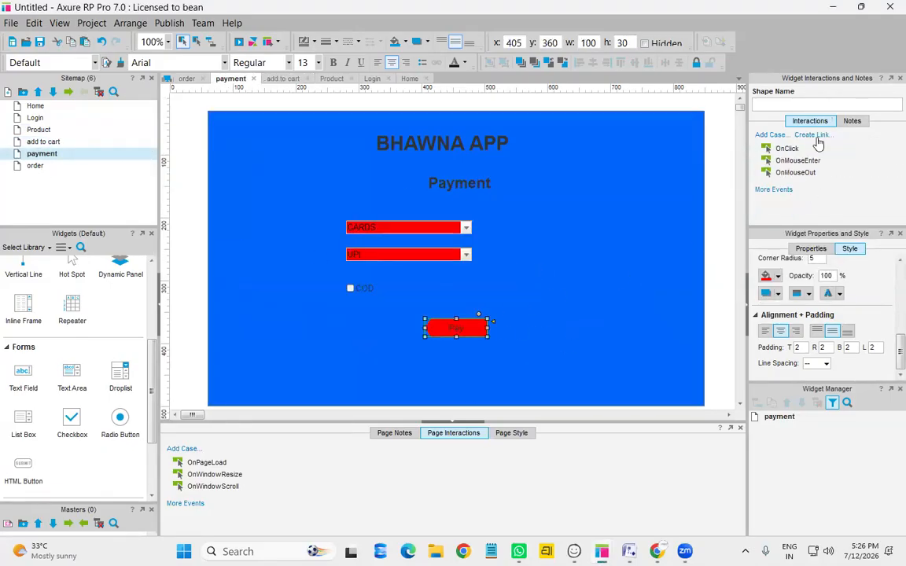
{"action": "left_click", "coordinate": [811, 134]}
{"action": "left_click", "coordinate": [796, 225]}
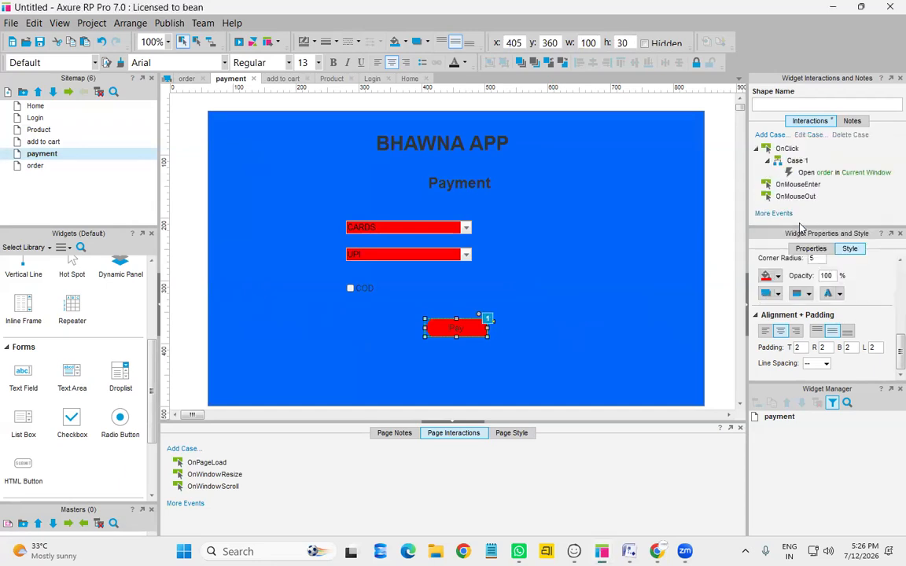
{"action": "double_click", "coordinate": [60, 168]}
{"action": "left_click", "coordinate": [329, 336]}
{"action": "left_click", "coordinate": [812, 135]}
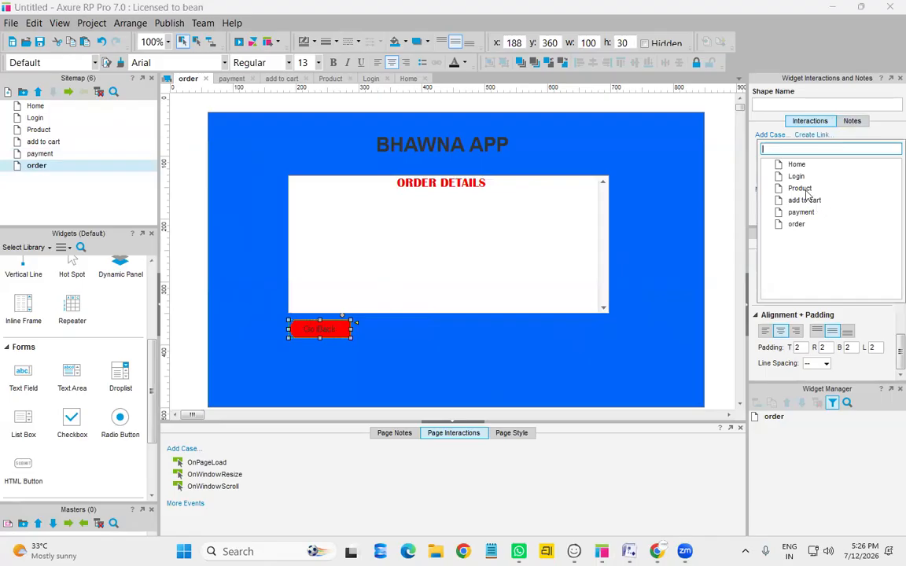
{"action": "left_click", "coordinate": [791, 186]}
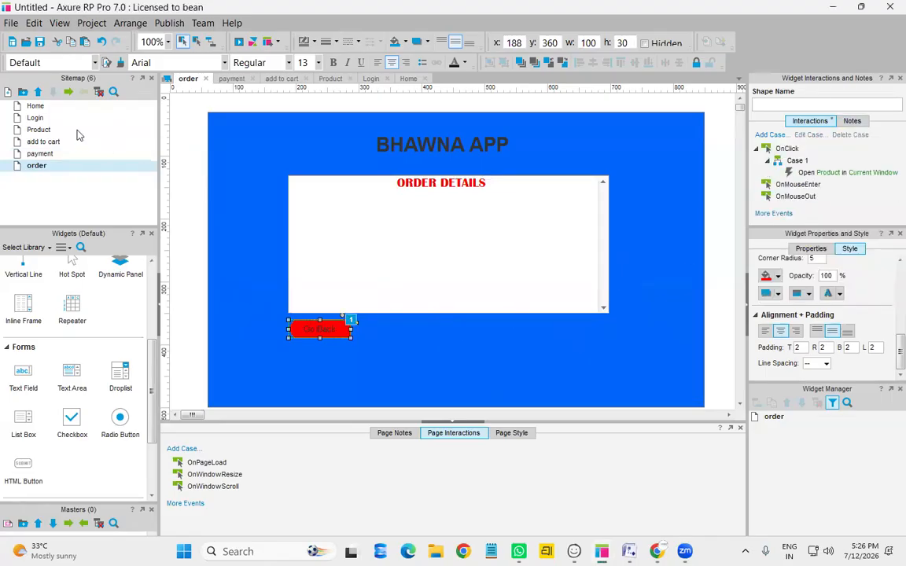
{"action": "double_click", "coordinate": [32, 104]}
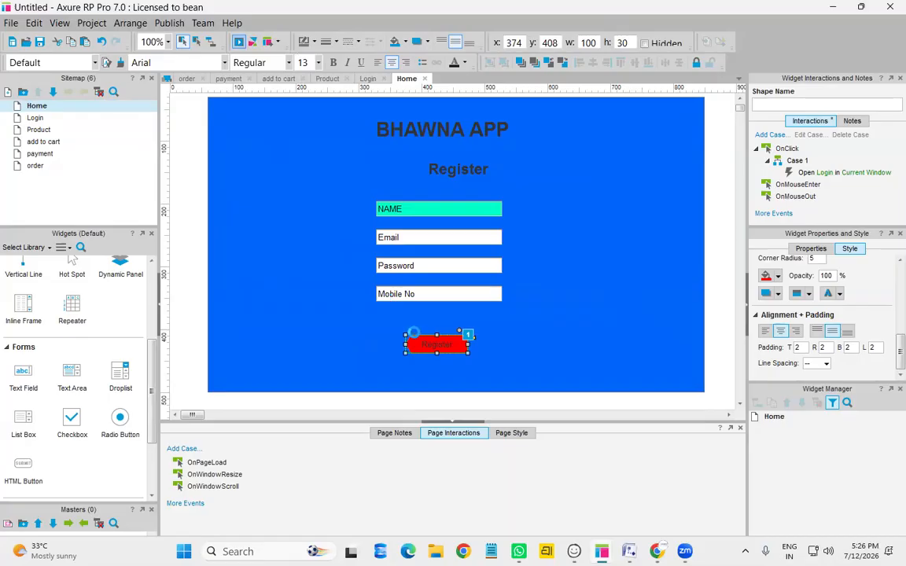
{"action": "key", "text": "F5"}
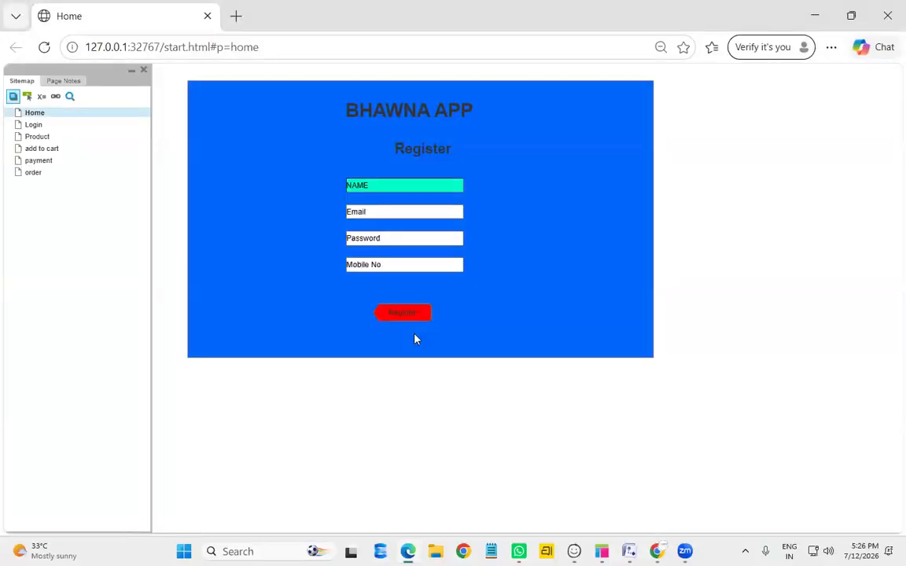
Fill the Register form with a name, e-mail, password and mobile number, and submit it
{"action": "left_click", "coordinate": [403, 186]}
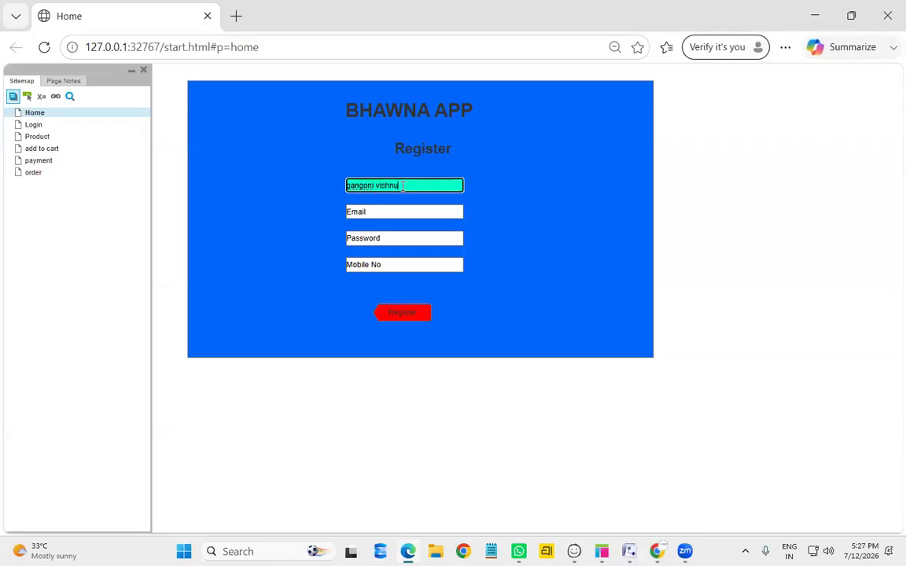
{"action": "left_click", "coordinate": [384, 210]}
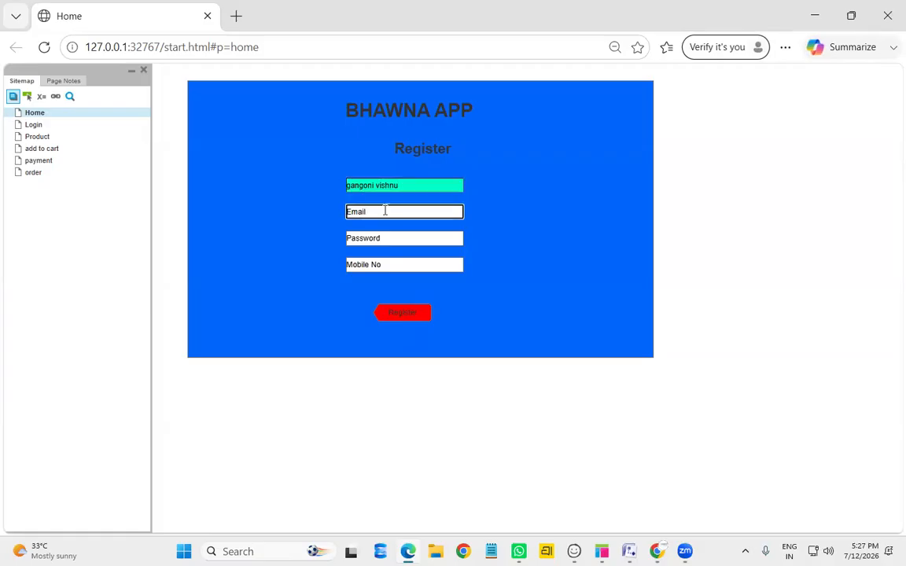
{"action": "left_click", "coordinate": [407, 237]}
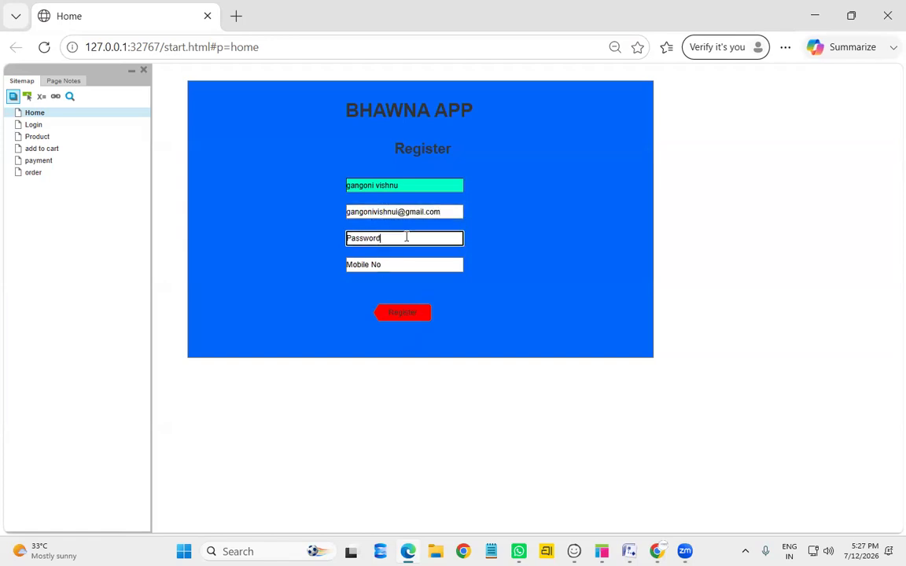
{"action": "key", "text": "BackSpace"}
{"action": "double_click", "coordinate": [409, 266]}
{"action": "key", "text": "ctrl+a"}
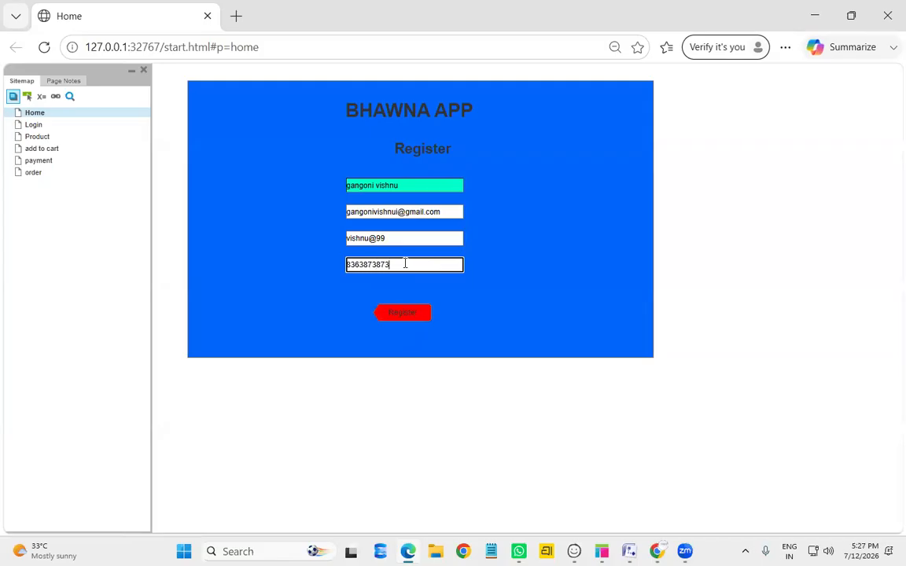
{"action": "left_click", "coordinate": [390, 318]}
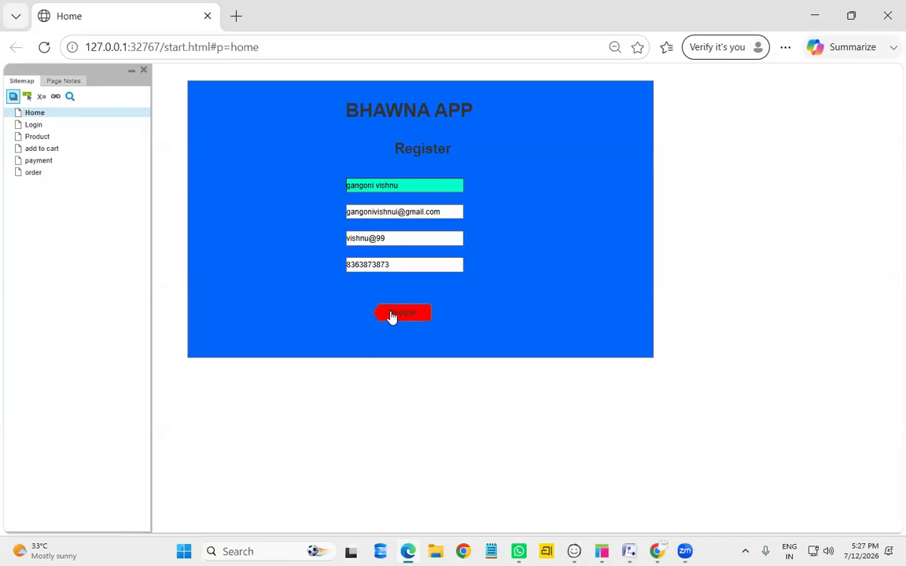
Log in on the Login page with a username and password to reach Products
{"action": "left_click", "coordinate": [407, 204]}
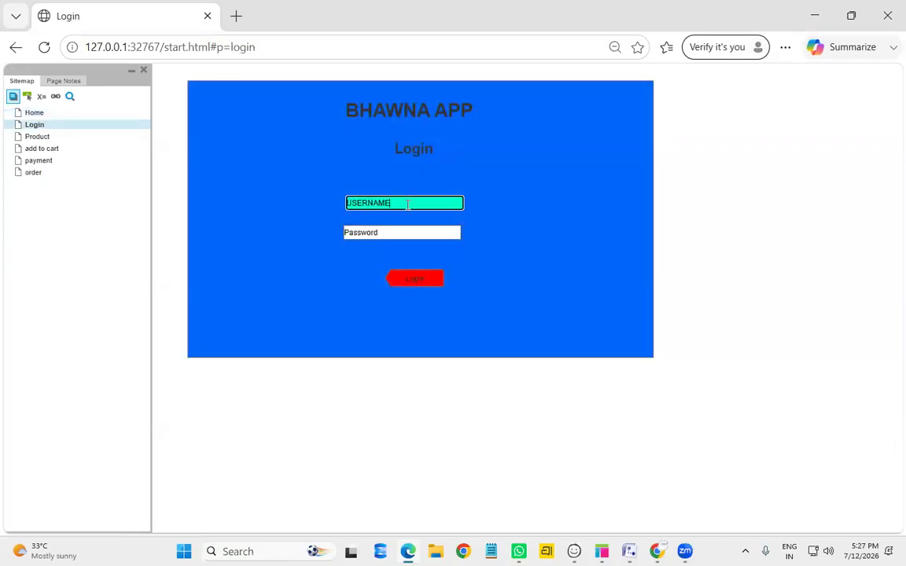
{"action": "key", "text": "BackSpace"}
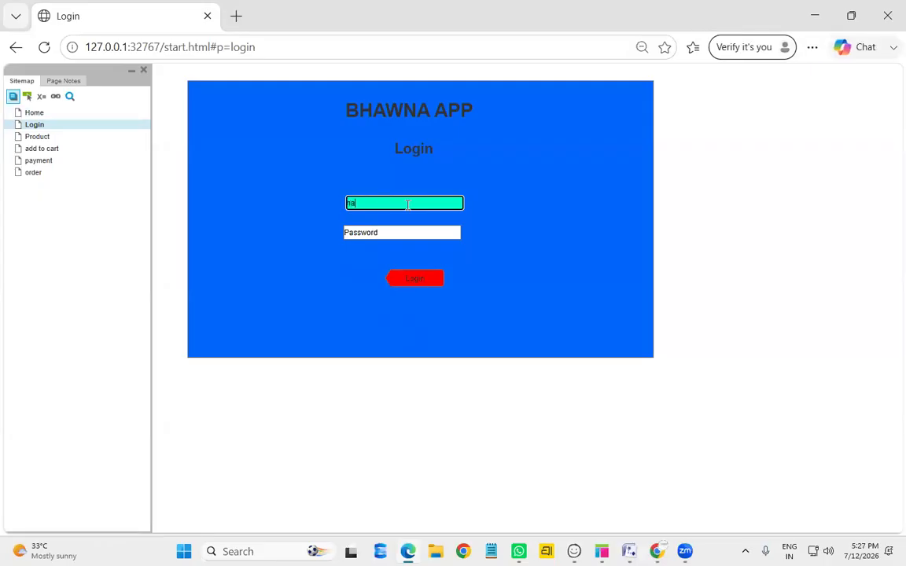
{"action": "type", "text": "vishnu"}
{"action": "left_click", "coordinate": [396, 247]}
{"action": "left_click", "coordinate": [397, 232]}
{"action": "type", "text": "ssss"}
{"action": "left_click_drag", "start_coordinate": [401, 231], "coordinate": [340, 240]}
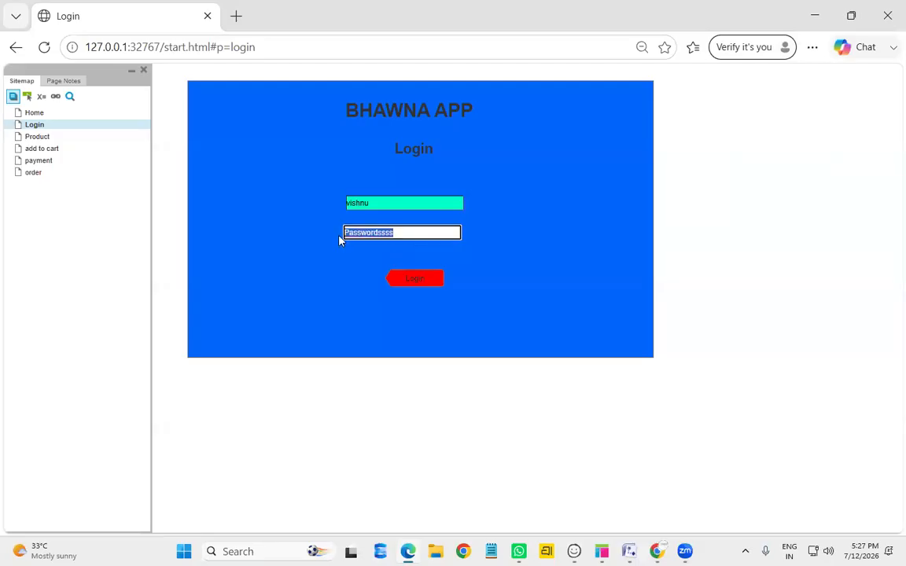
{"action": "type", "text": "gbsihsis"}
{"action": "left_click", "coordinate": [425, 281]}
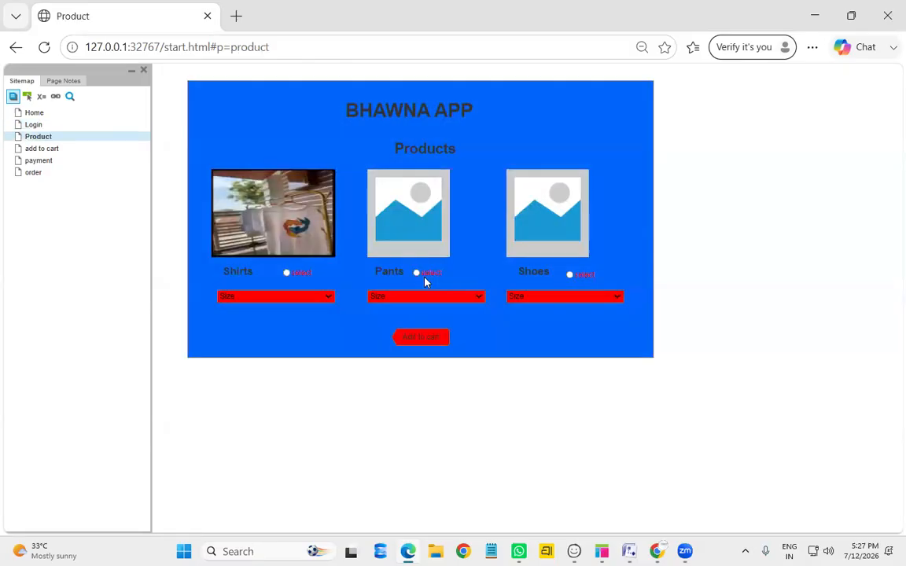
Choose sizes XL for Shirts, M for Pants and 33 for Shoes, and select Shirts and Pants
{"action": "left_click", "coordinate": [242, 305]}
{"action": "left_click", "coordinate": [232, 390]}
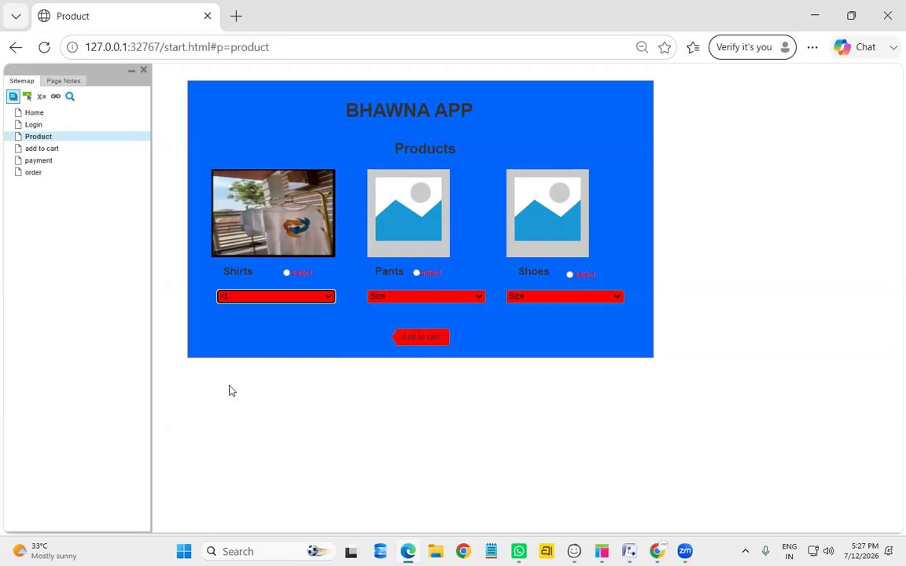
{"action": "left_click", "coordinate": [425, 296]}
{"action": "left_click", "coordinate": [419, 355]}
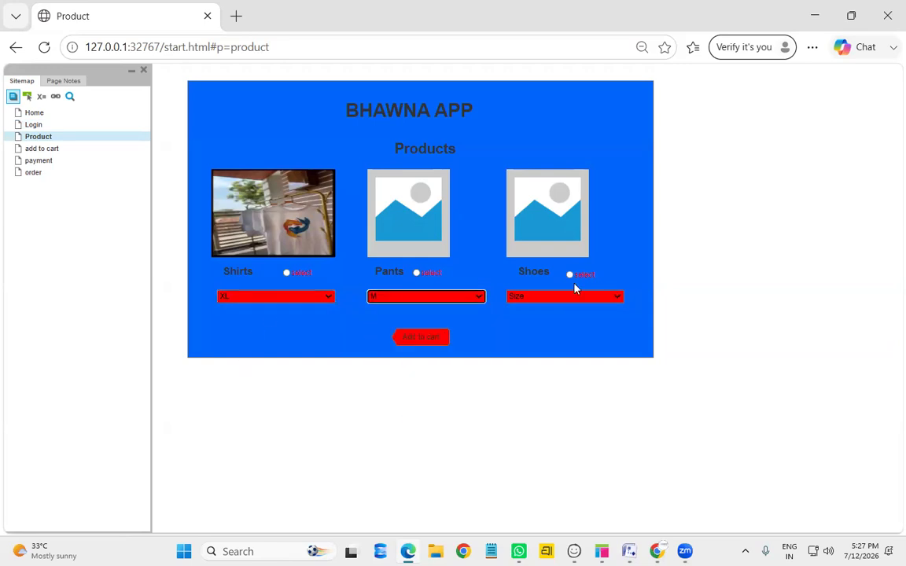
{"action": "left_click", "coordinate": [559, 298]}
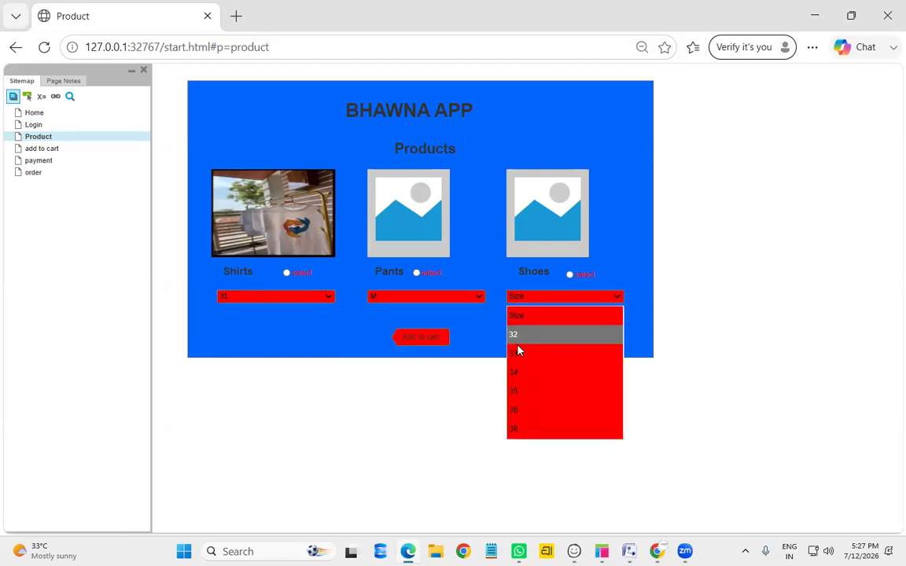
{"action": "left_click", "coordinate": [518, 353]}
{"action": "left_click", "coordinate": [287, 273]}
{"action": "left_click", "coordinate": [417, 274]}
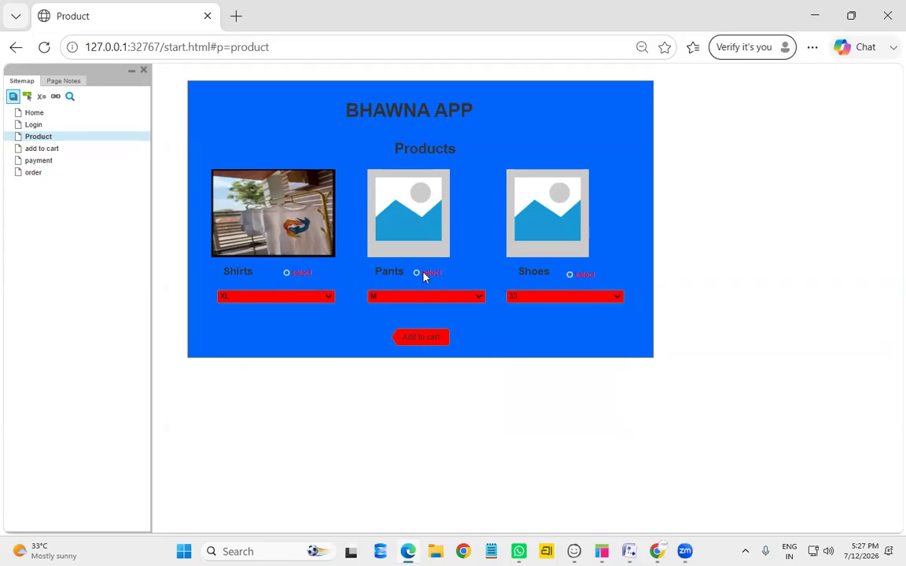
Add the products to the cart, pick a Shirts size, and proceed to payment
{"action": "left_click", "coordinate": [419, 339]}
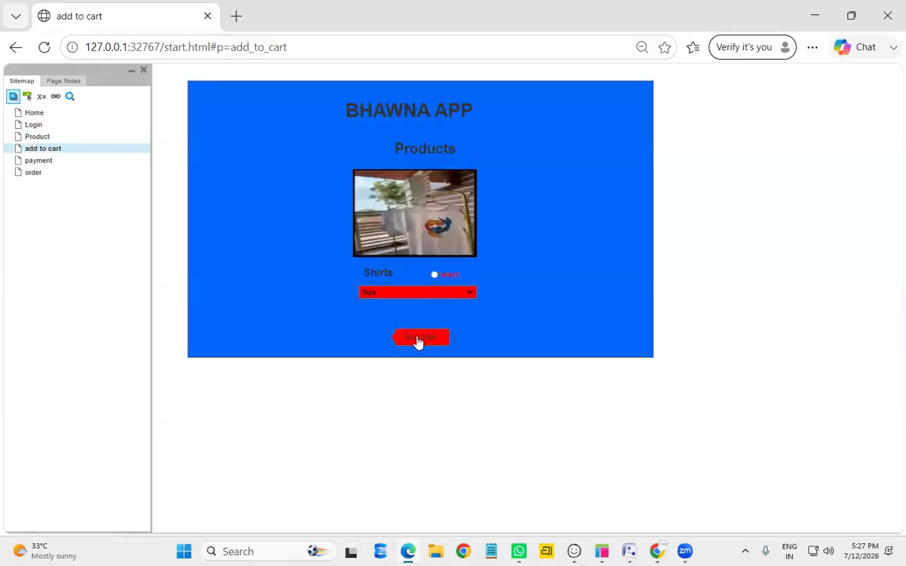
{"action": "left_click", "coordinate": [426, 293]}
{"action": "left_click", "coordinate": [394, 340]}
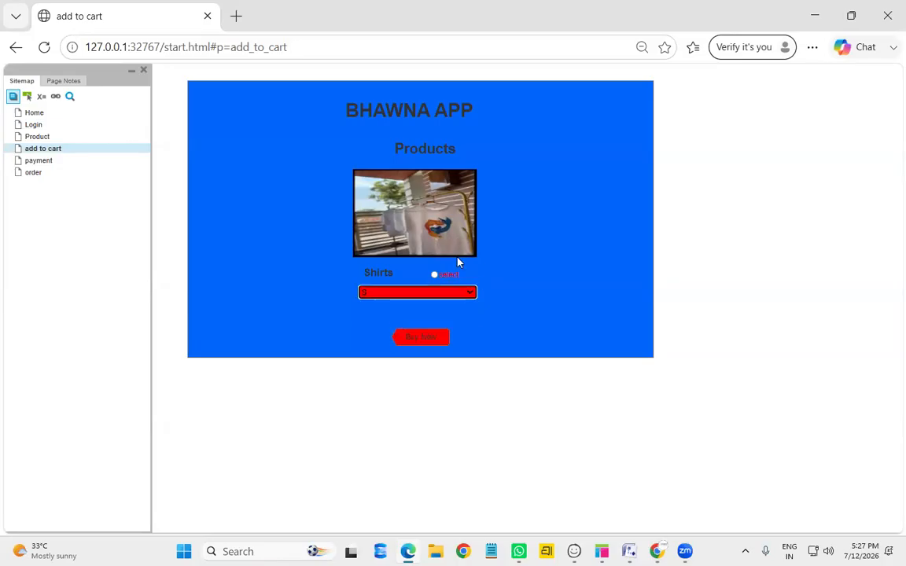
{"action": "left_click", "coordinate": [422, 341]}
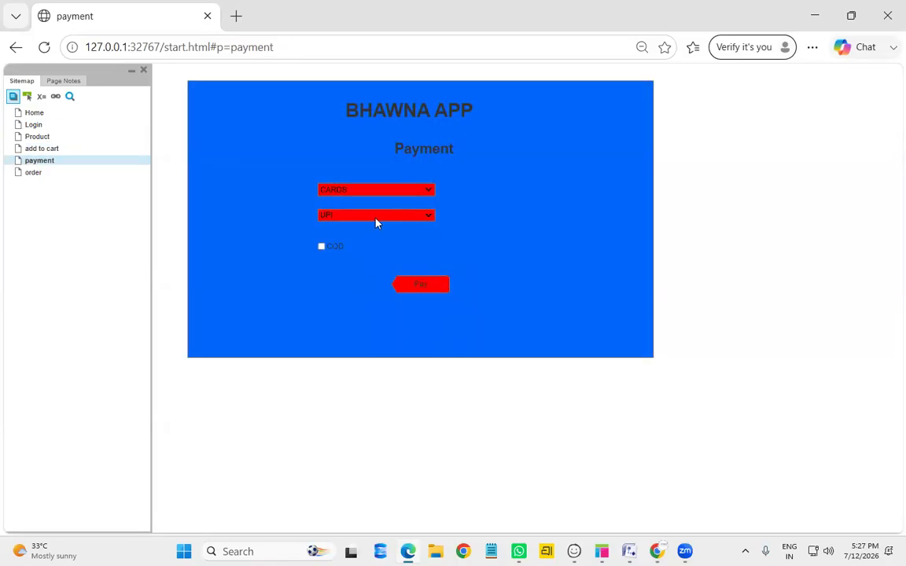
Pay with a DEBIT card, PAYTM and COD to reach the order page, then return Home
{"action": "left_click", "coordinate": [391, 196]}
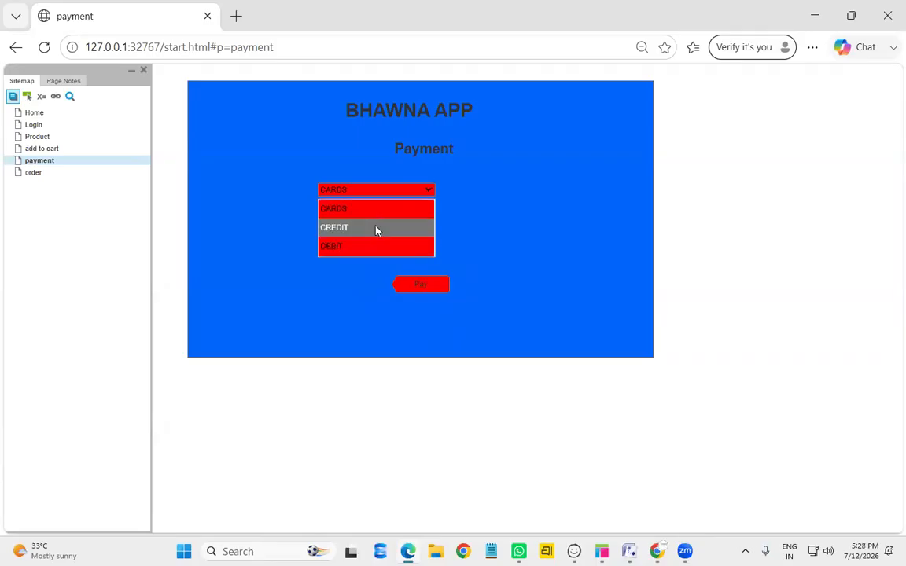
{"action": "left_click", "coordinate": [376, 229]}
{"action": "left_click", "coordinate": [372, 191]}
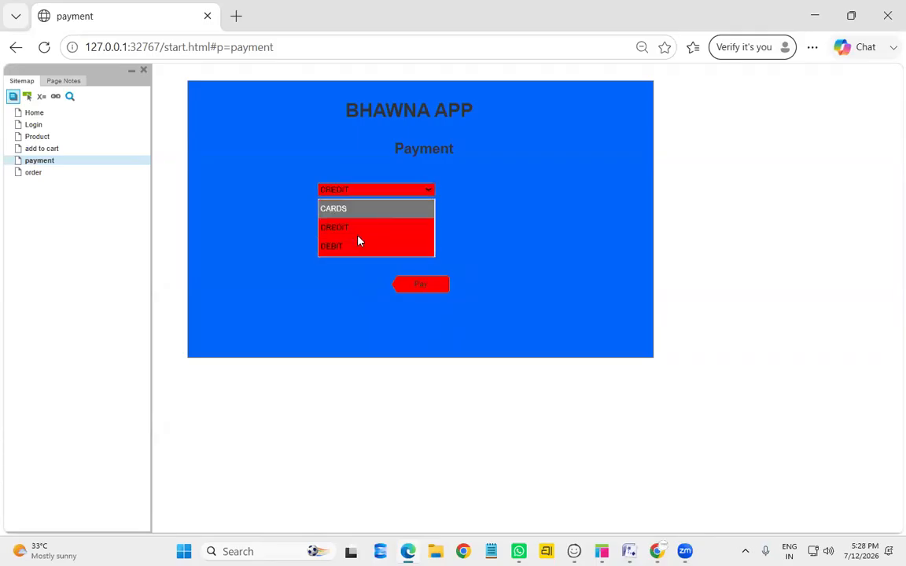
{"action": "left_click", "coordinate": [358, 242]}
{"action": "left_click", "coordinate": [364, 216]}
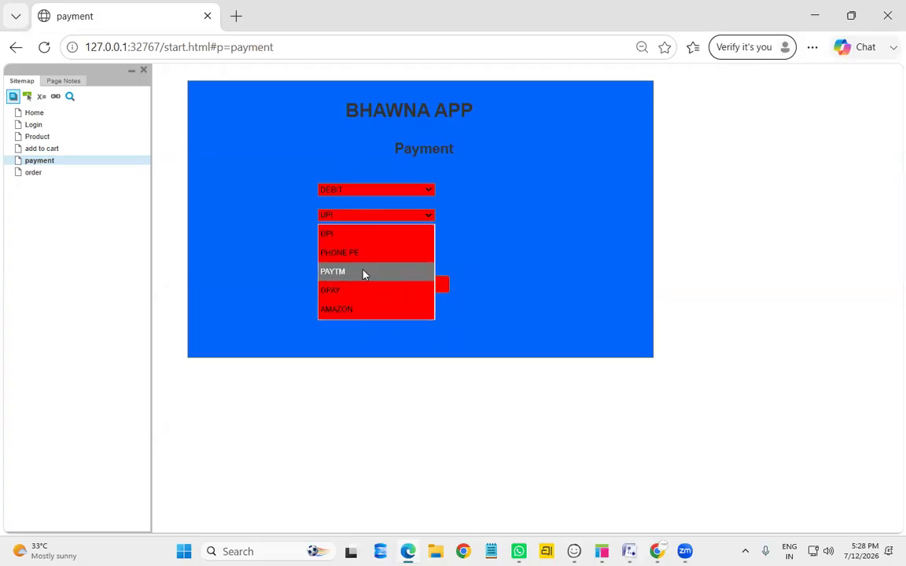
{"action": "left_click", "coordinate": [365, 271]}
{"action": "left_click", "coordinate": [336, 252]}
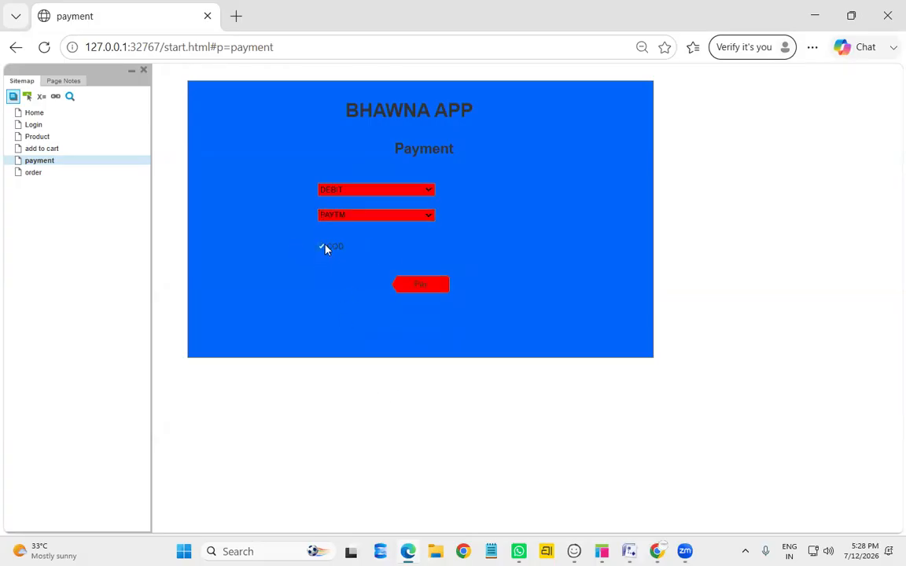
{"action": "left_click", "coordinate": [431, 288]}
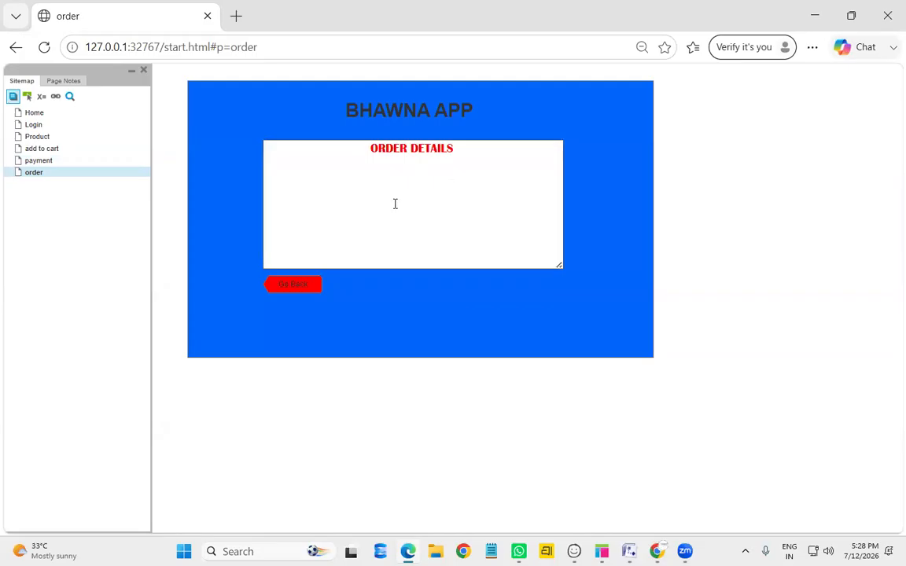
{"action": "double_click", "coordinate": [33, 114]}
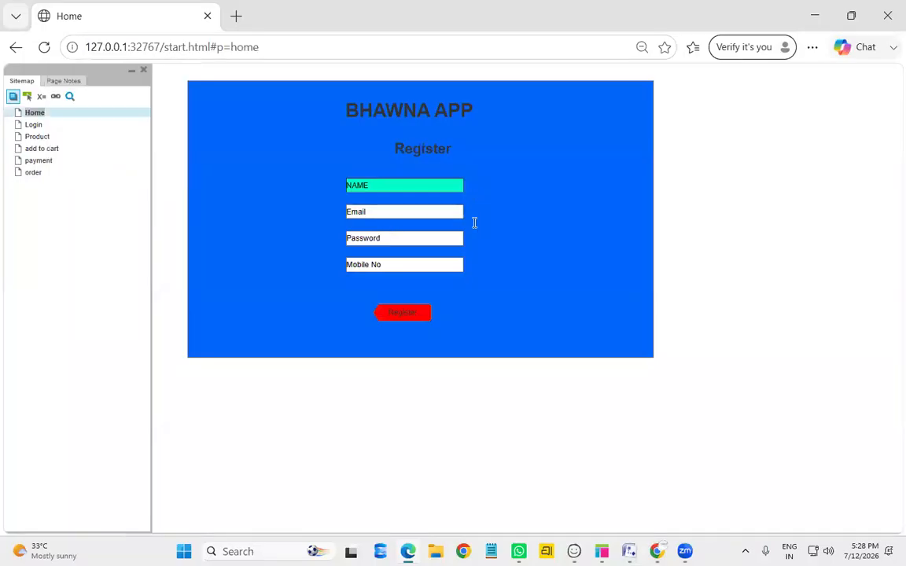
{"action": "left_click", "coordinate": [398, 185]}
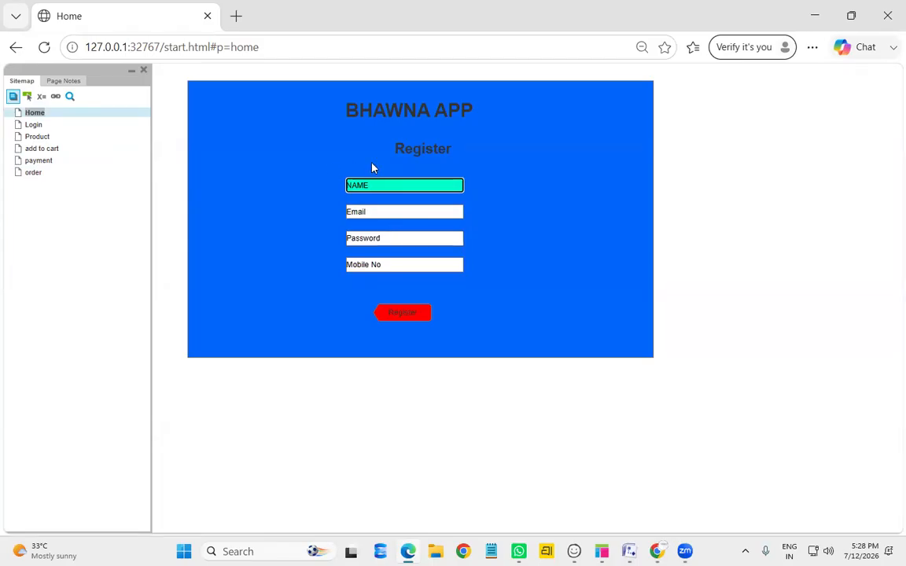
Clear the default text from the Name, Email, Password and Mobile No fields, then return to Axure RP
{"action": "left_click_drag", "start_coordinate": [385, 185], "coordinate": [347, 184]}
{"action": "key", "text": "BackSpace"}
{"action": "double_click", "coordinate": [380, 211]}
{"action": "key", "text": "BackSpace"}
{"action": "left_click", "coordinate": [406, 237]}
{"action": "key", "text": "BackSpace"}
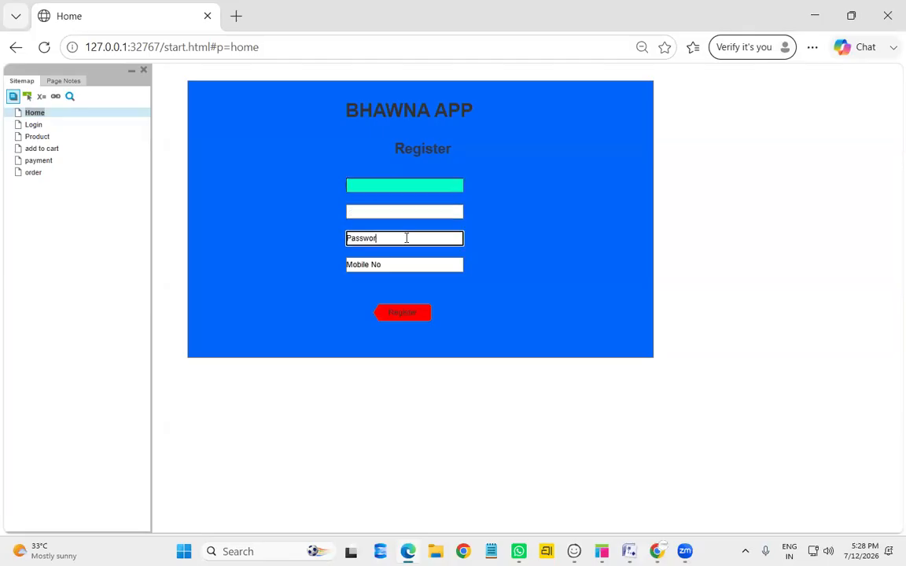
{"action": "key", "text": "BackSpace"}
{"action": "key", "text": "BackSpace"}
{"action": "key", "text": "BackSpace"}
{"action": "key", "text": "BackSpace"}
{"action": "key", "text": "BackSpace"}
{"action": "key", "text": "BackSpace"}
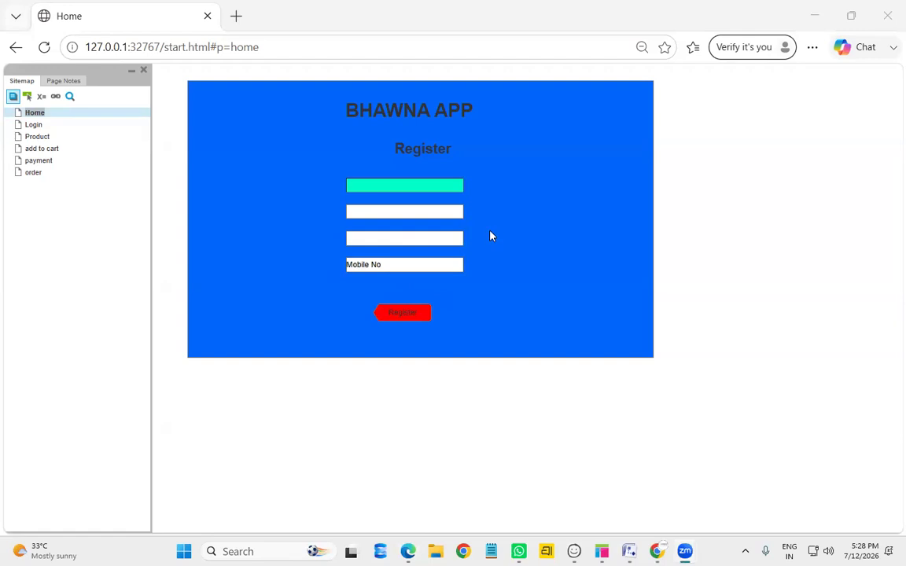
{"action": "left_click", "coordinate": [406, 262]}
{"action": "key", "text": "ctrl+a"}
{"action": "key", "text": "BackSpace"}
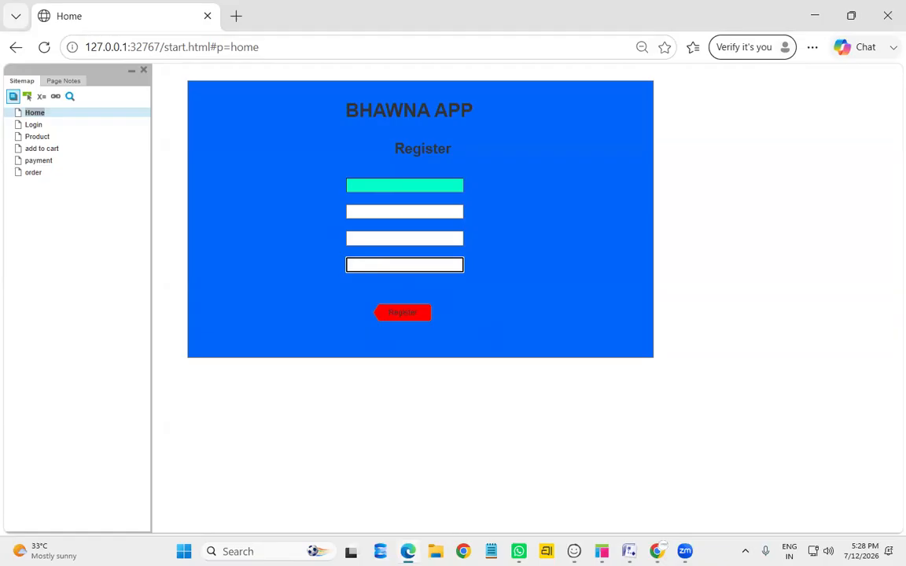
{"action": "mouse_move", "coordinate": [602, 552]}
{"action": "left_click", "coordinate": [576, 485]}
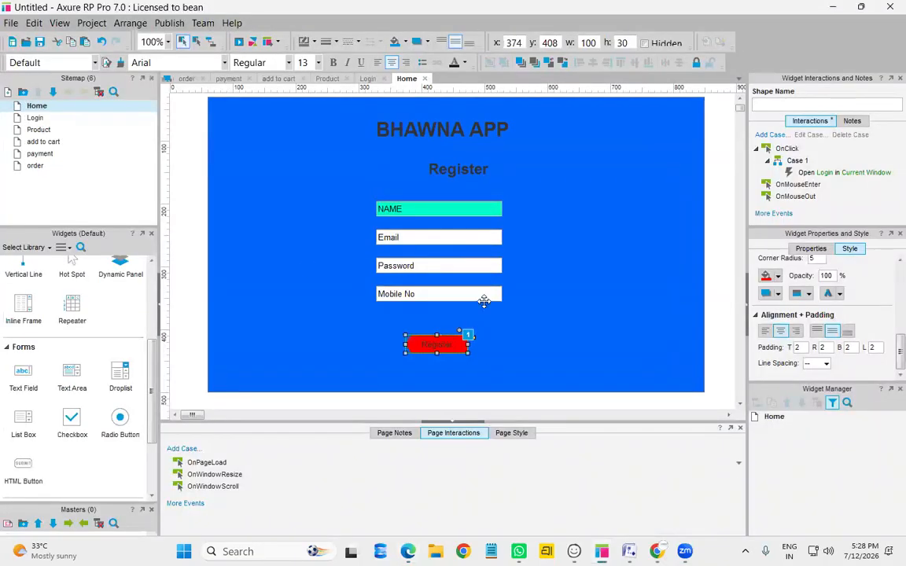
Open the Login page and delete the default text from both text fields
{"action": "double_click", "coordinate": [87, 124]}
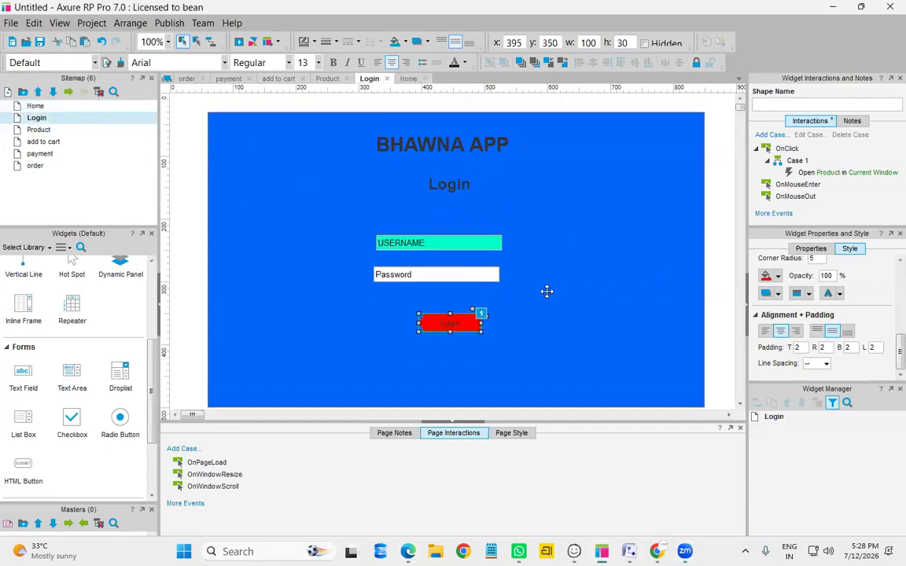
{"action": "left_click", "coordinate": [437, 242]}
{"action": "left_click", "coordinate": [439, 243]}
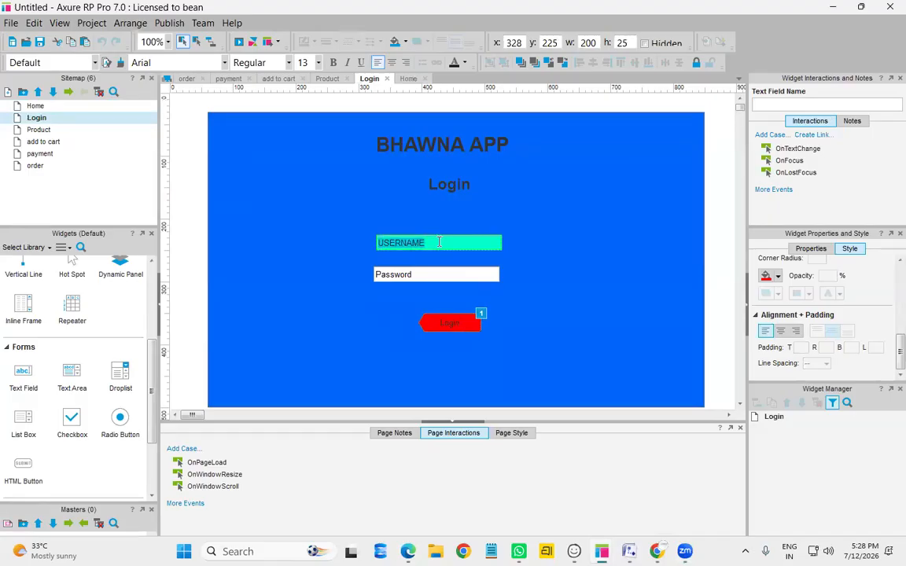
{"action": "key", "text": "BackSpace"}
{"action": "left_click", "coordinate": [437, 275]}
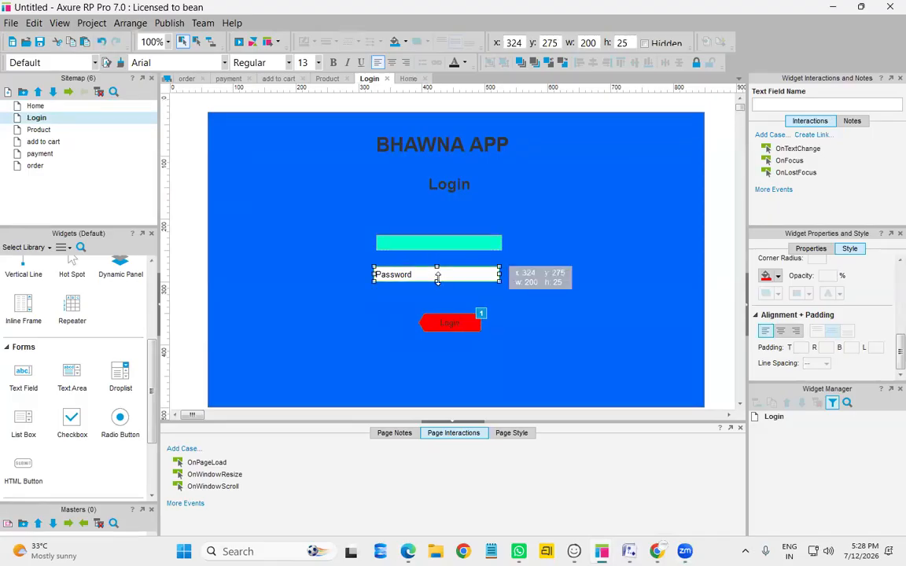
{"action": "left_click", "coordinate": [438, 275]}
{"action": "key", "text": "BackSpace"}
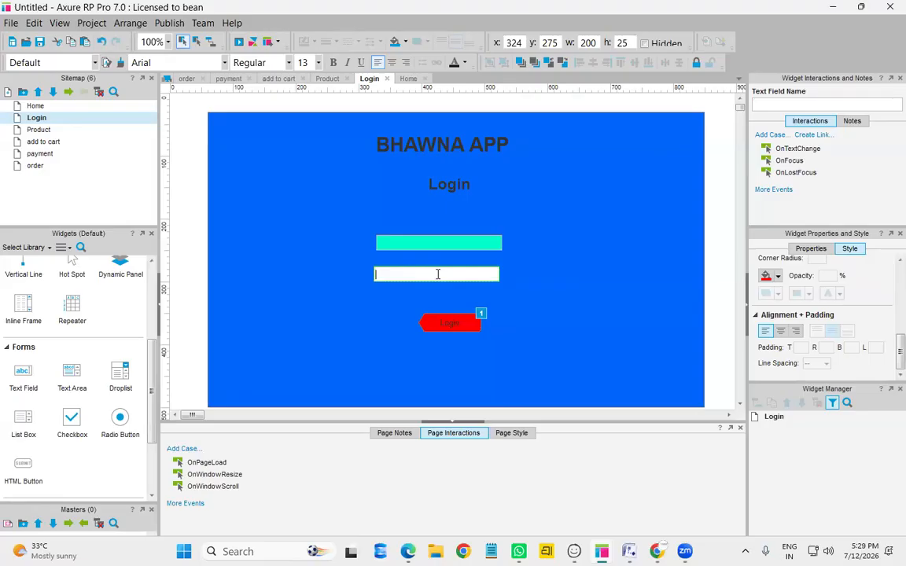
Keep the username field as Text type and give it the hint text USERNAME
{"action": "scroll", "coordinate": [818, 319], "scroll_direction": "up", "scroll_amount": 7}
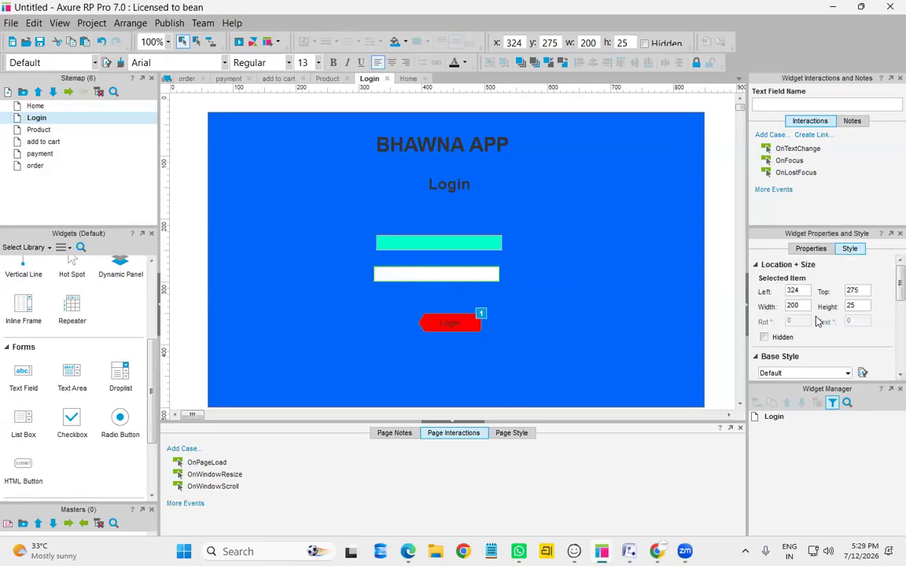
{"action": "left_click", "coordinate": [811, 249]}
{"action": "left_click", "coordinate": [433, 245]}
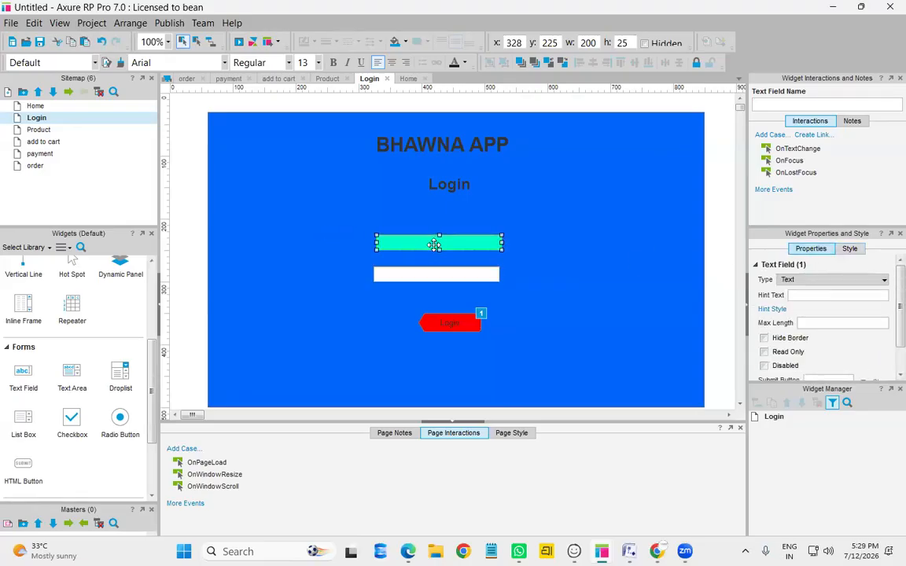
{"action": "left_click", "coordinate": [833, 280]}
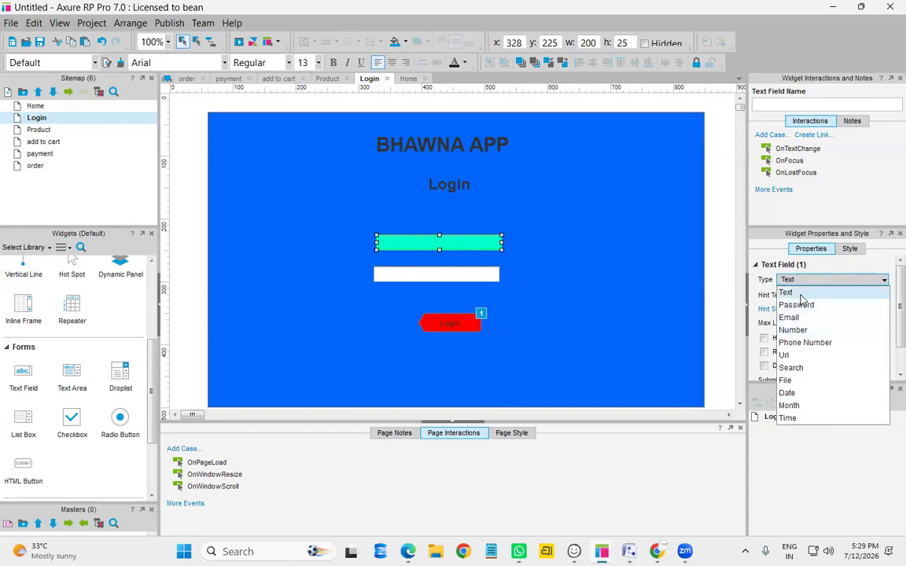
{"action": "left_click", "coordinate": [802, 294]}
{"action": "left_click", "coordinate": [802, 295]}
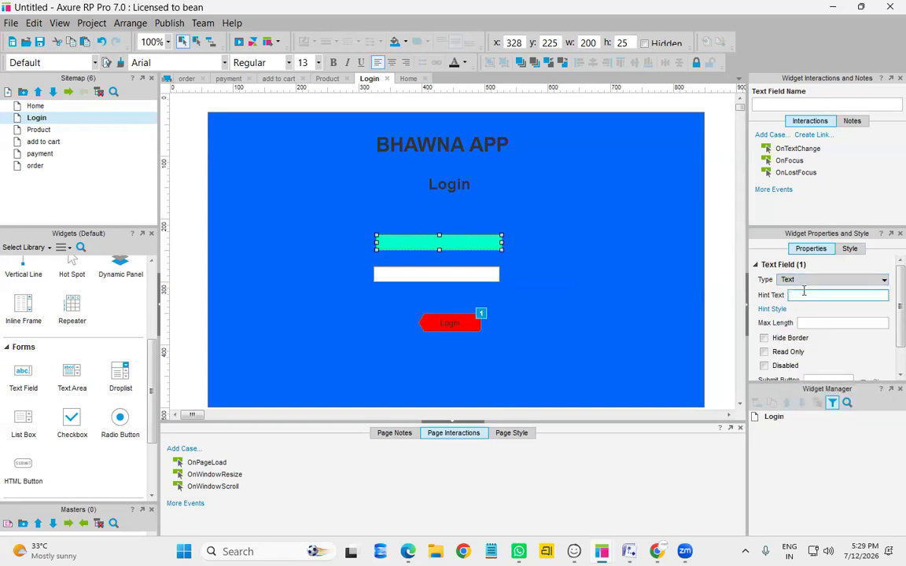
{"action": "type", "text": "USERNAME"}
Make the second field a Password type with the hint text PASSWORD
{"action": "left_click", "coordinate": [431, 274]}
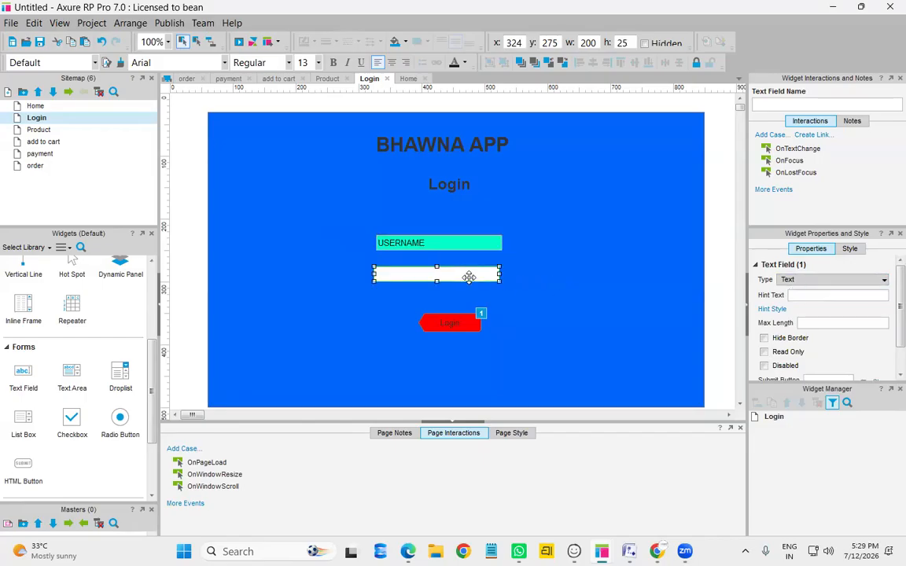
{"action": "left_click", "coordinate": [849, 282]}
{"action": "left_click", "coordinate": [826, 303]}
{"action": "left_click", "coordinate": [824, 296]}
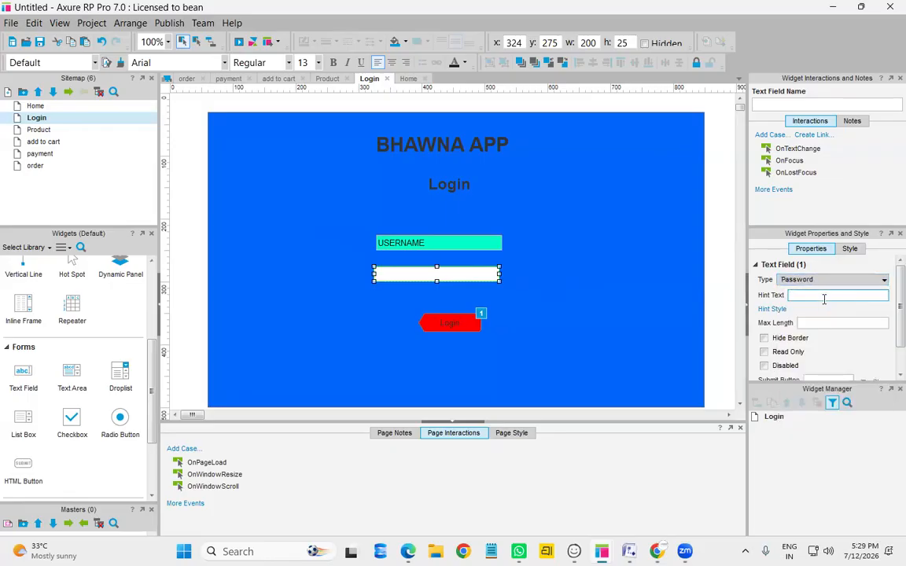
{"action": "type", "text": "PASSWORD"}
{"action": "left_click", "coordinate": [592, 314]}
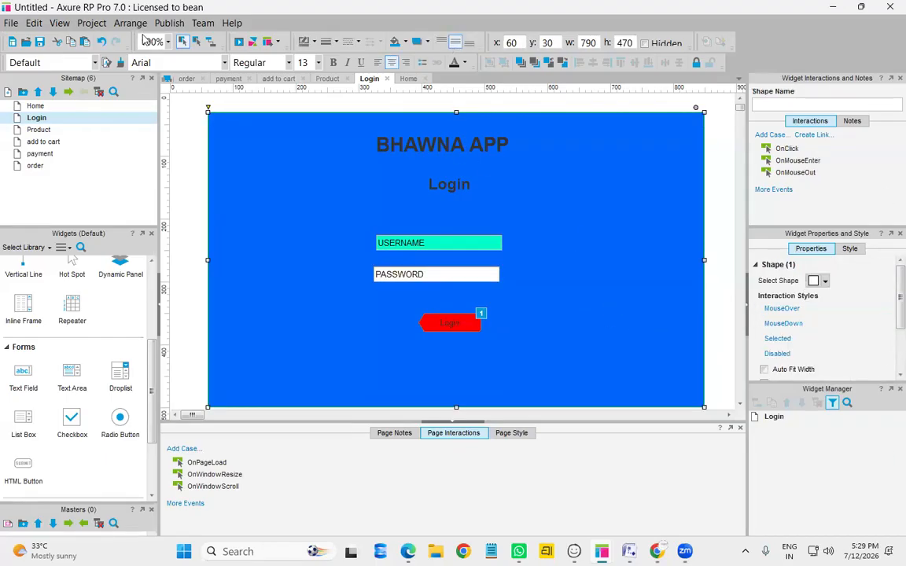
Preview the Login page and type a test username and password
{"action": "left_click", "coordinate": [239, 43]}
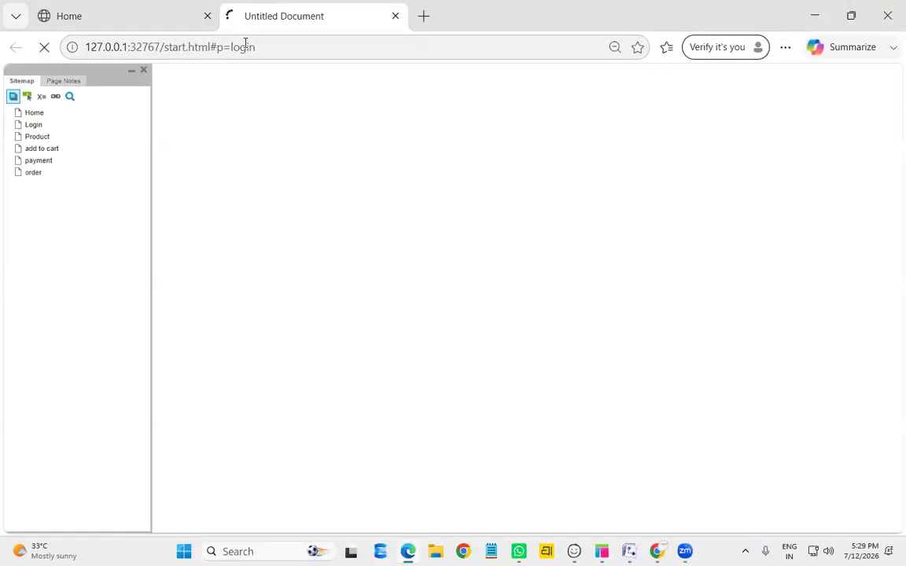
{"action": "left_click", "coordinate": [420, 201]}
{"action": "type", "text": "gangoni"}
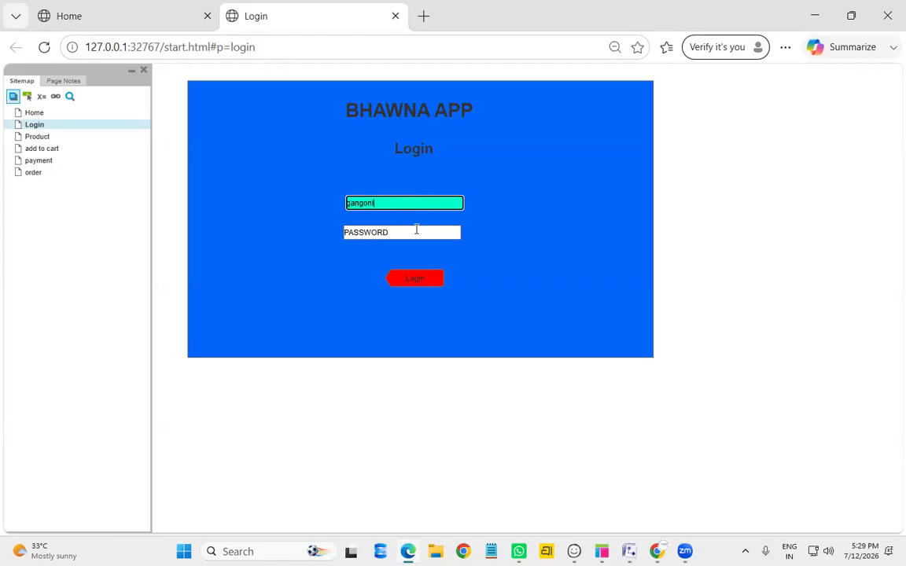
{"action": "left_click", "coordinate": [417, 230]}
{"action": "type", "text": "1"}
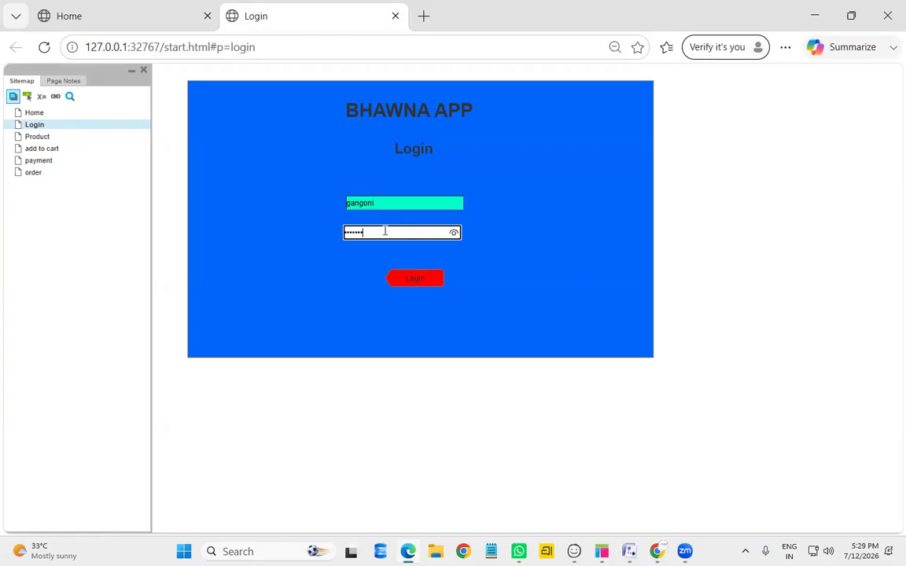
Type 'dfggdgdgdg' into the second Register field, then go back to the Login preview tab
{"action": "left_click", "coordinate": [119, 16]}
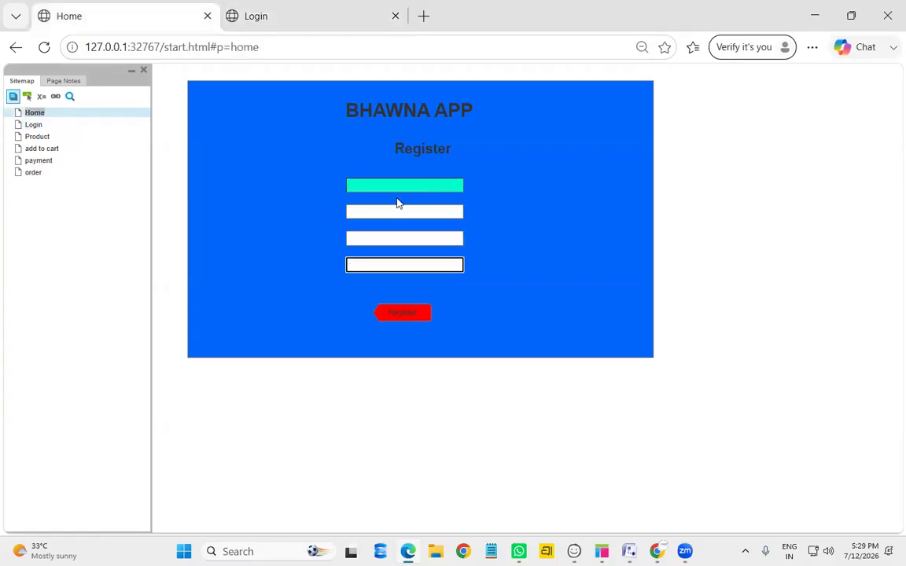
{"action": "left_click", "coordinate": [390, 212]}
{"action": "type", "text": "dfggdgdgdg"}
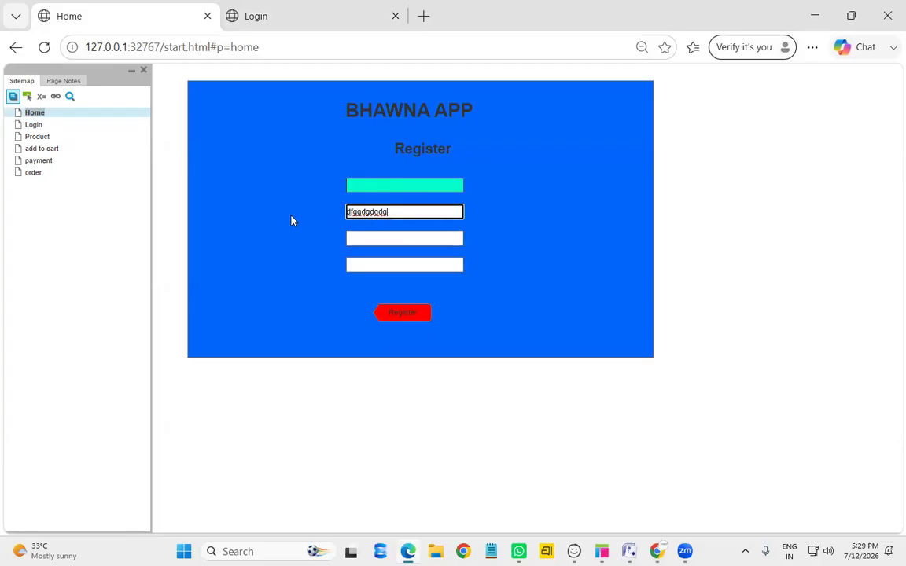
{"action": "left_click", "coordinate": [244, 18]}
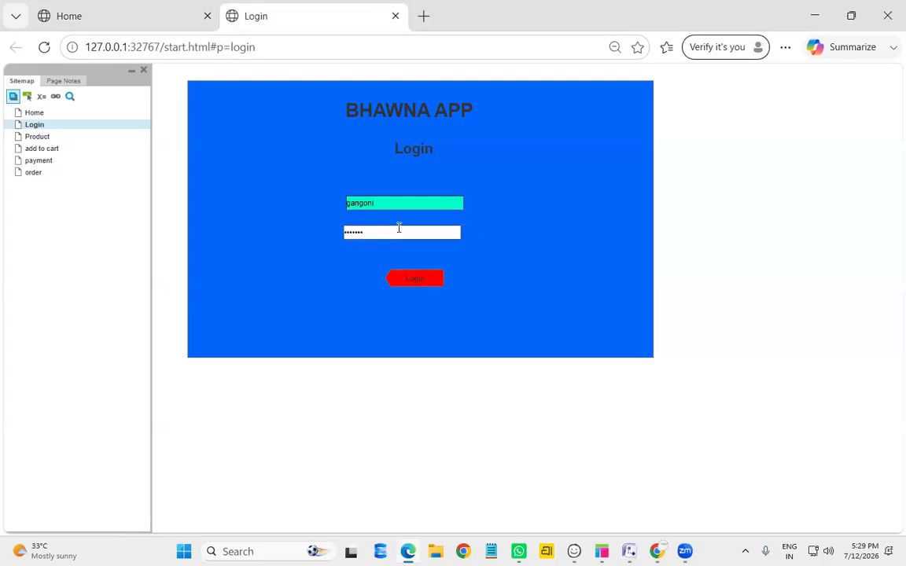
In Axure, check the password field's hint text and input type, then preview again
{"action": "left_click", "coordinate": [602, 551]}
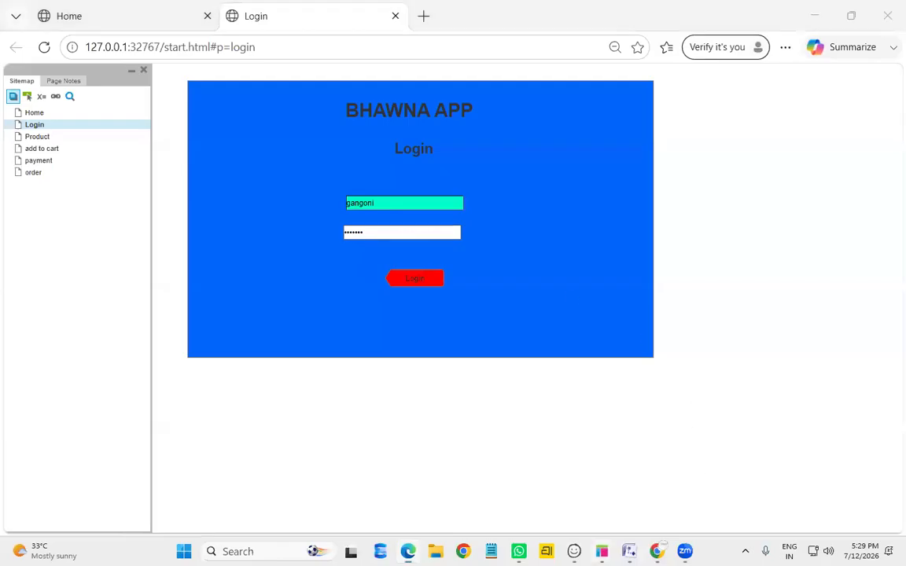
{"action": "left_click", "coordinate": [538, 484]}
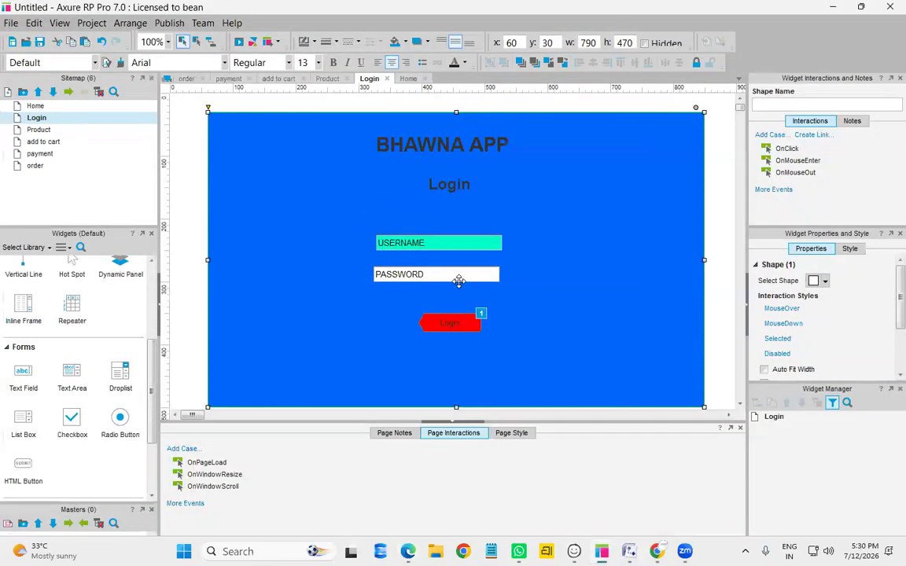
{"action": "left_click", "coordinate": [456, 275]}
{"action": "left_click", "coordinate": [830, 296]}
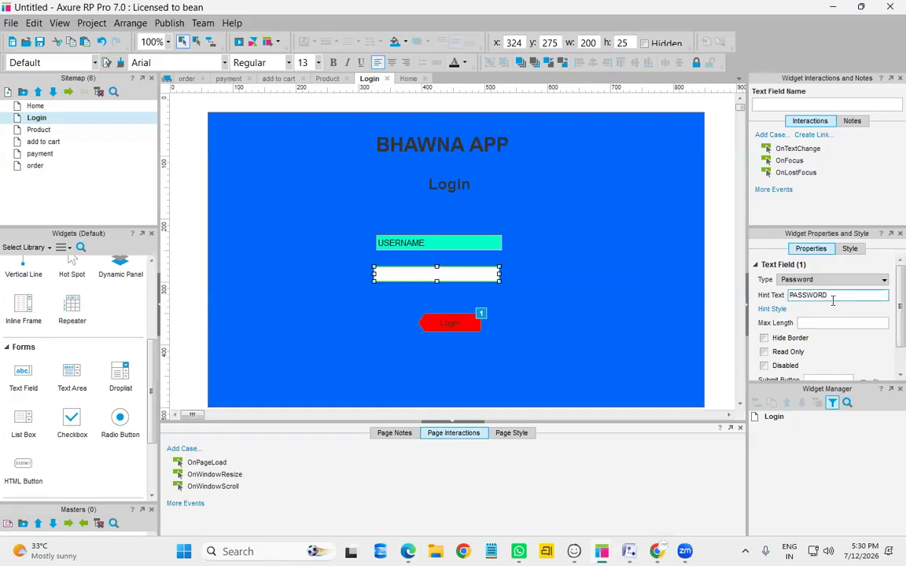
{"action": "left_click", "coordinate": [800, 282]}
{"action": "left_click", "coordinate": [239, 44]}
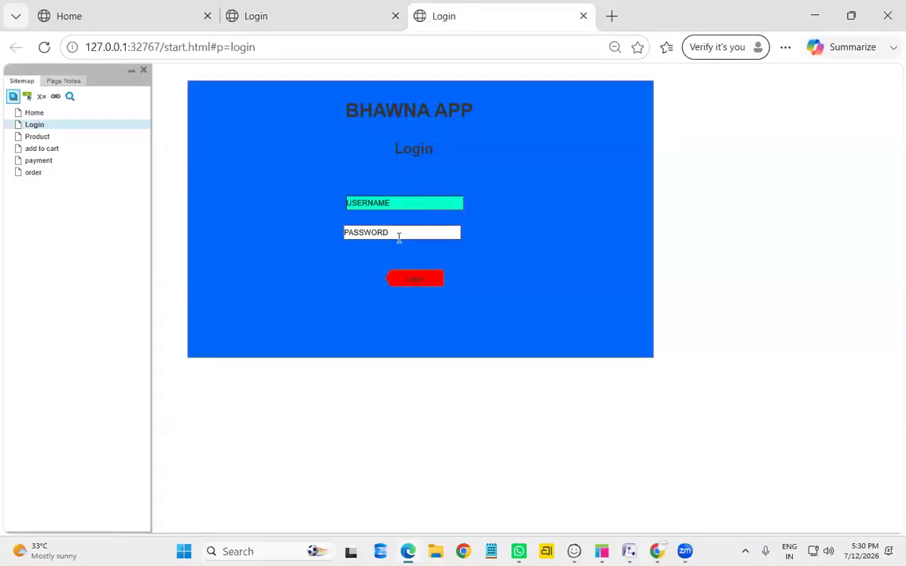
Enter a password and reveal it, type a username, then log in to reach the Products page
{"action": "left_click", "coordinate": [405, 227]}
{"action": "type", "text": "********"}
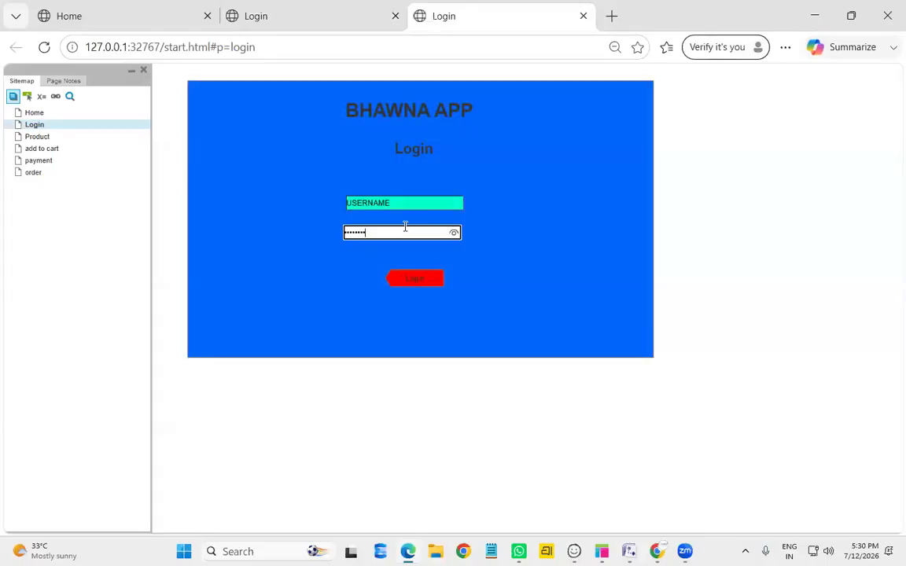
{"action": "left_click", "coordinate": [454, 233]}
{"action": "left_click", "coordinate": [407, 203]}
{"action": "type", "text": "wiuehiughiuwd"}
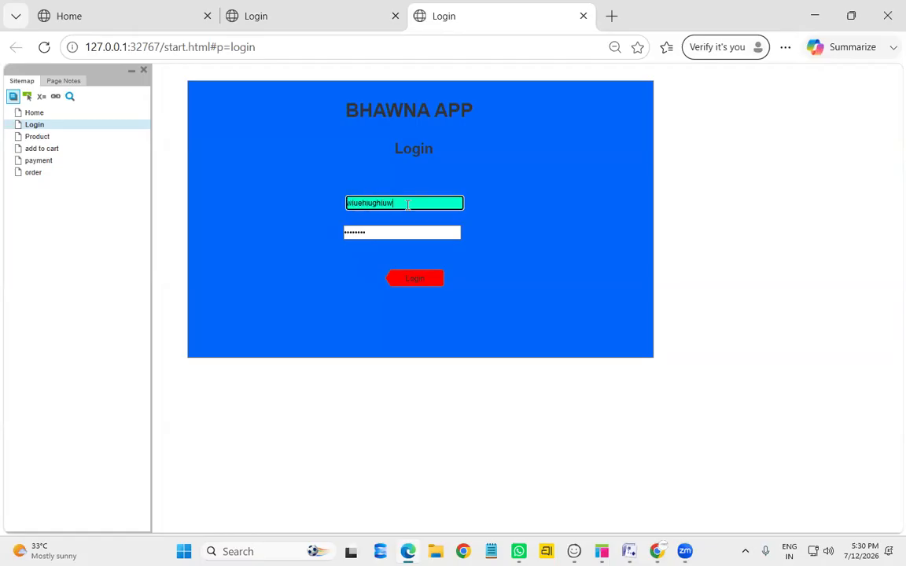
{"action": "left_click", "coordinate": [380, 230]}
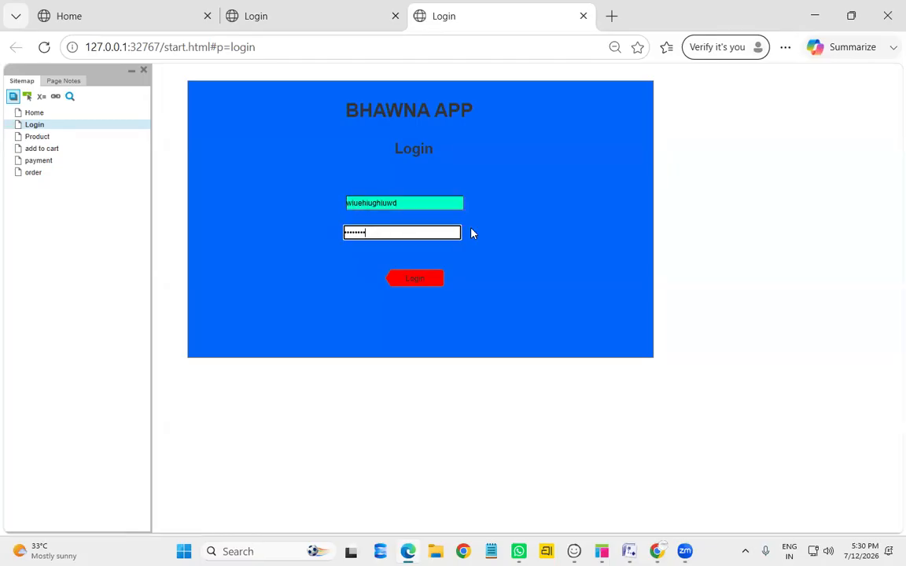
{"action": "left_click", "coordinate": [426, 203]}
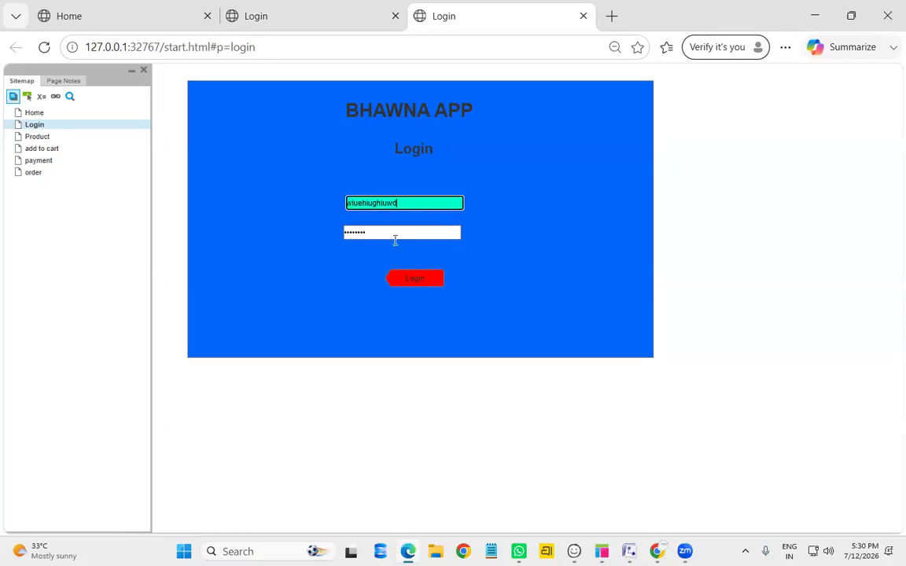
{"action": "left_click", "coordinate": [415, 282]}
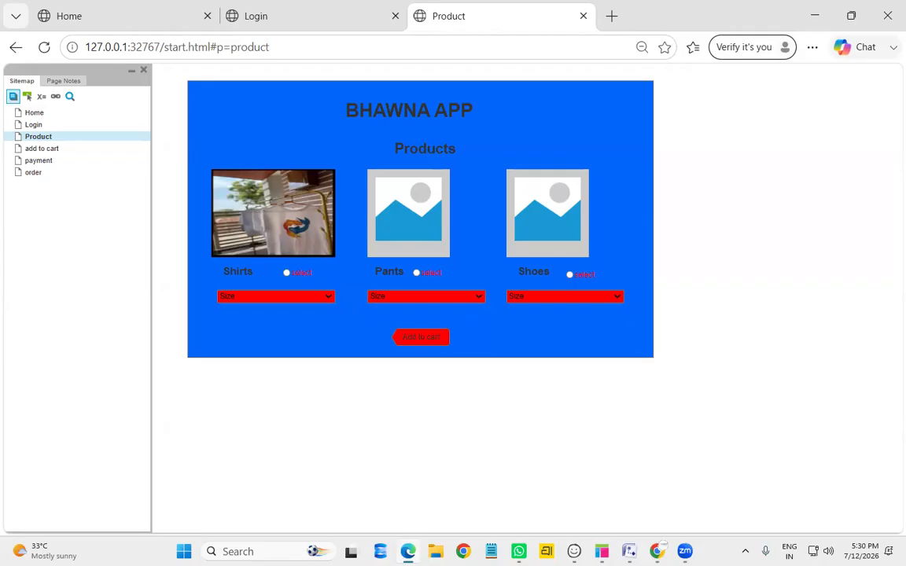
{"action": "left_click", "coordinate": [601, 552]}
Name the Login page's text fields 'username' and 'password'
{"action": "left_click", "coordinate": [559, 487]}
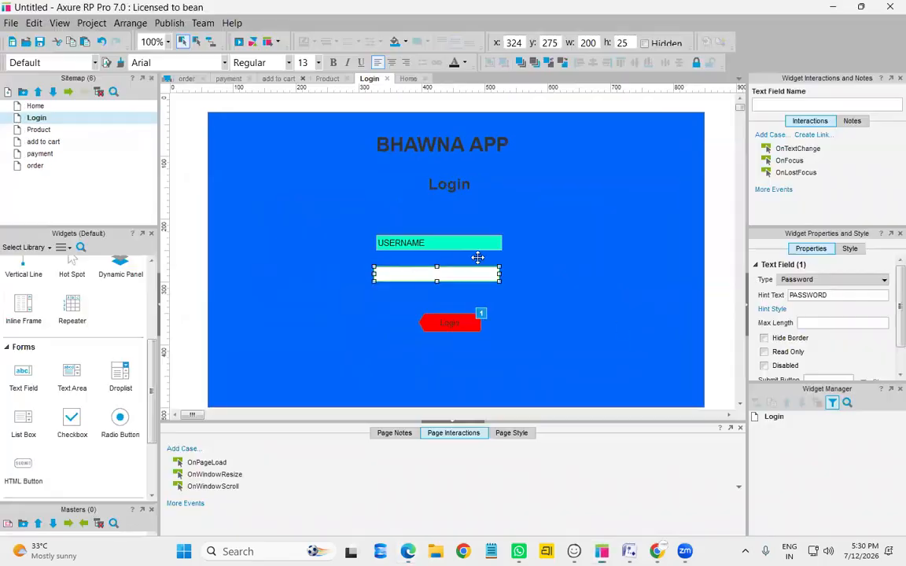
{"action": "left_click", "coordinate": [438, 241]}
{"action": "left_click", "coordinate": [776, 105]}
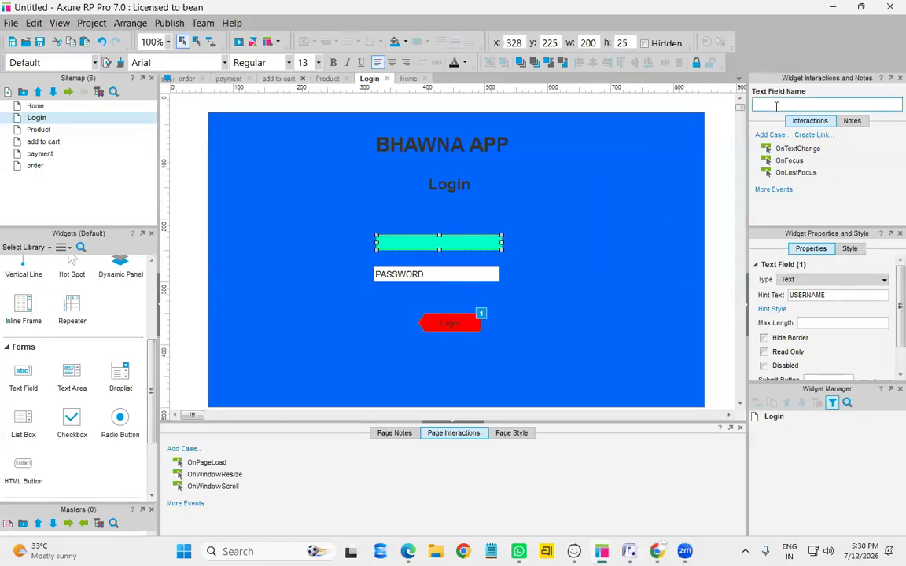
{"action": "type", "text": "username"}
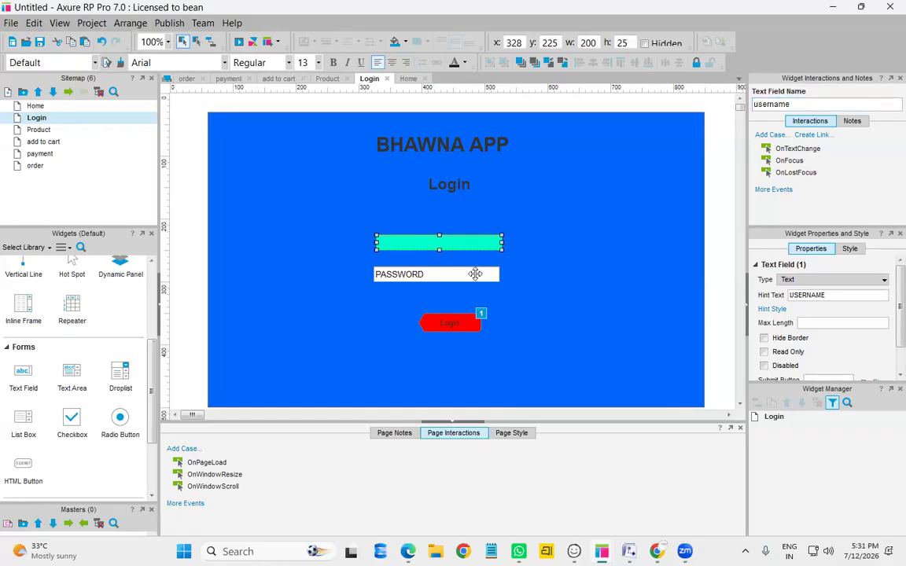
{"action": "left_click", "coordinate": [473, 274]}
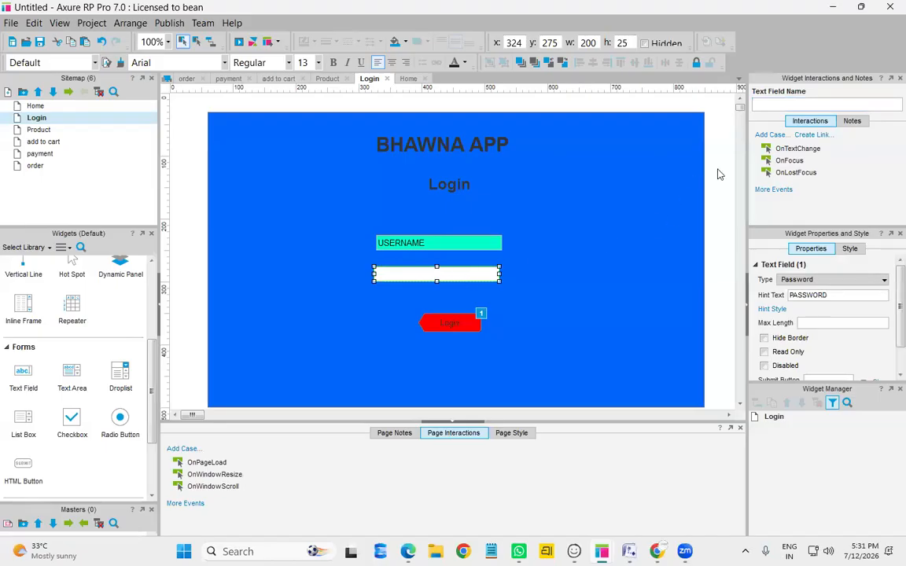
{"action": "left_click", "coordinate": [790, 104]}
{"action": "type", "text": "password"}
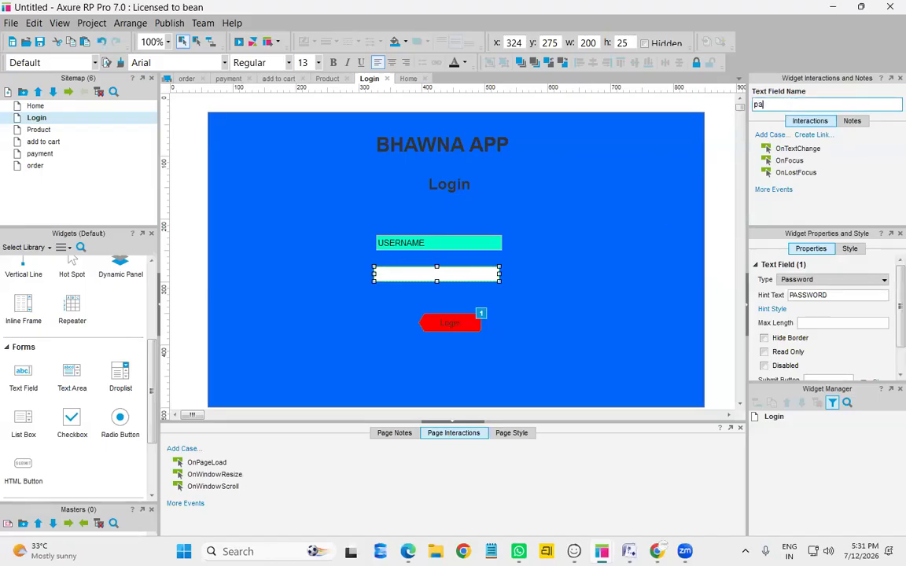
Select the red Login button to review its click actions
{"action": "left_click", "coordinate": [600, 277]}
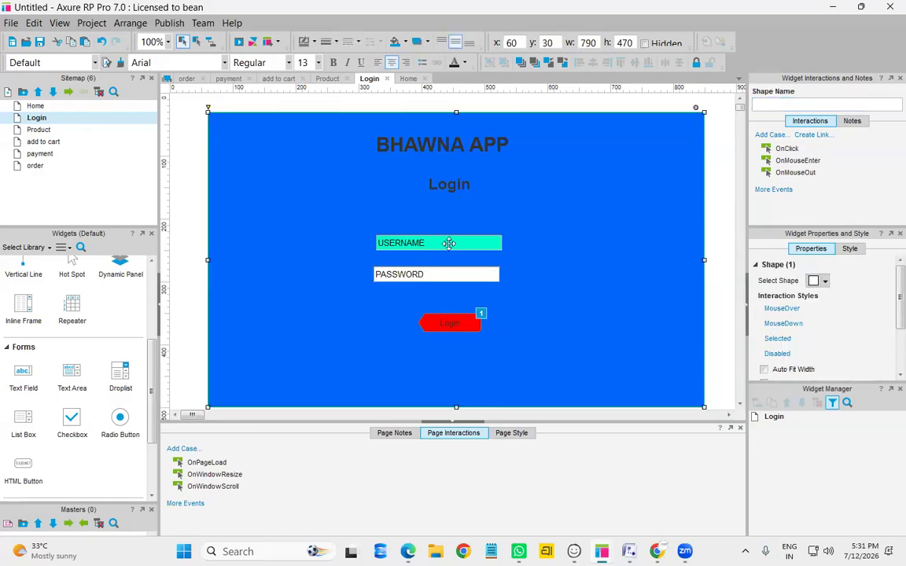
{"action": "left_click", "coordinate": [449, 244]}
{"action": "left_click", "coordinate": [615, 269]}
{"action": "left_click", "coordinate": [454, 323]}
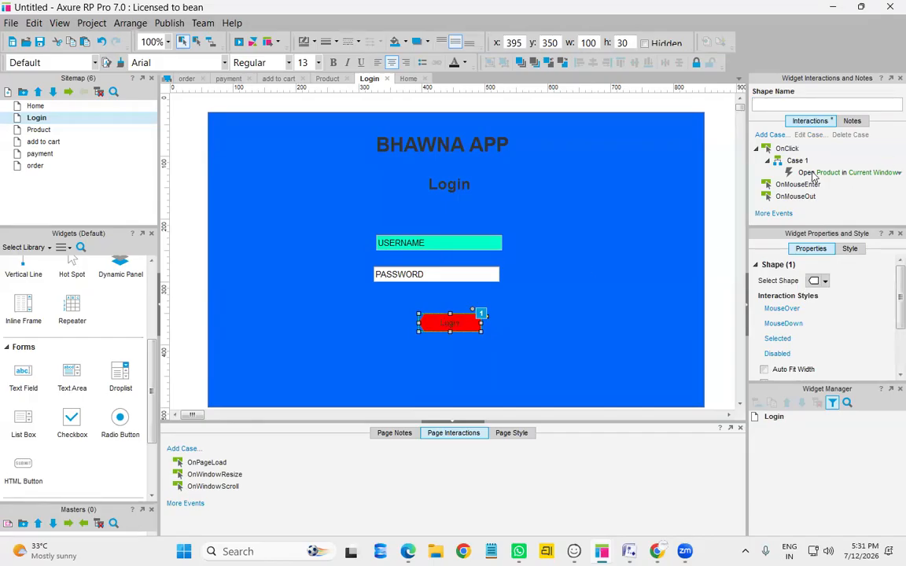
Add a condition that the username field's text matches the expected username
{"action": "double_click", "coordinate": [814, 173]}
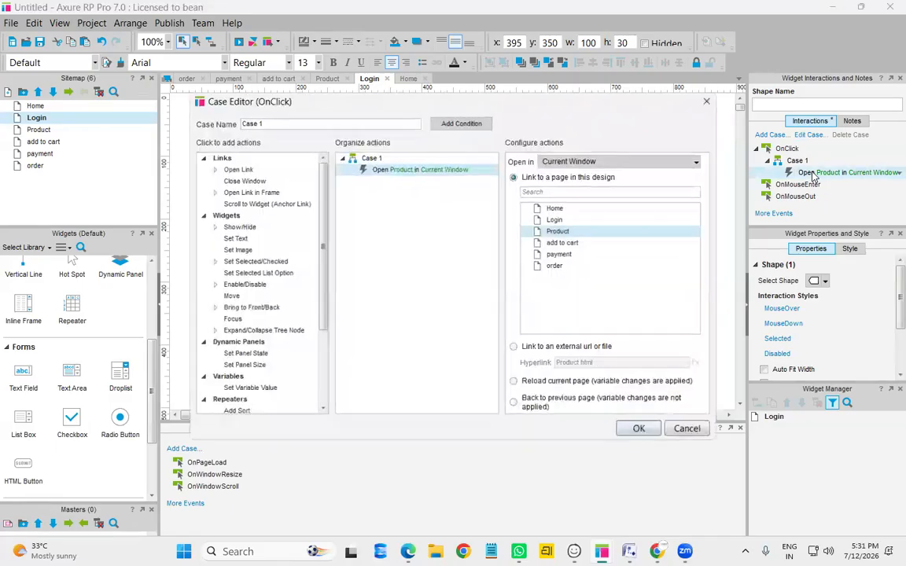
{"action": "double_click", "coordinate": [370, 157]}
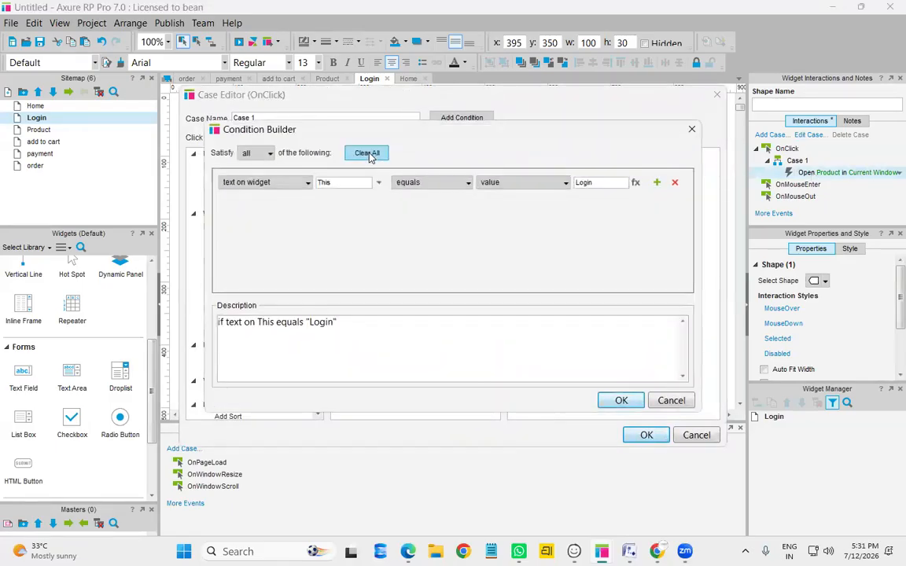
{"action": "left_click", "coordinate": [306, 183]}
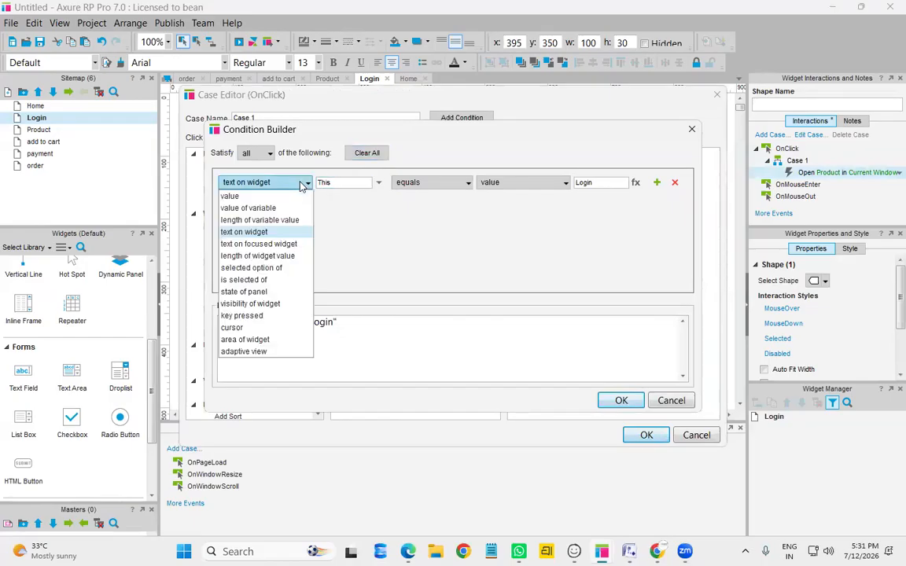
{"action": "left_click", "coordinate": [364, 179]}
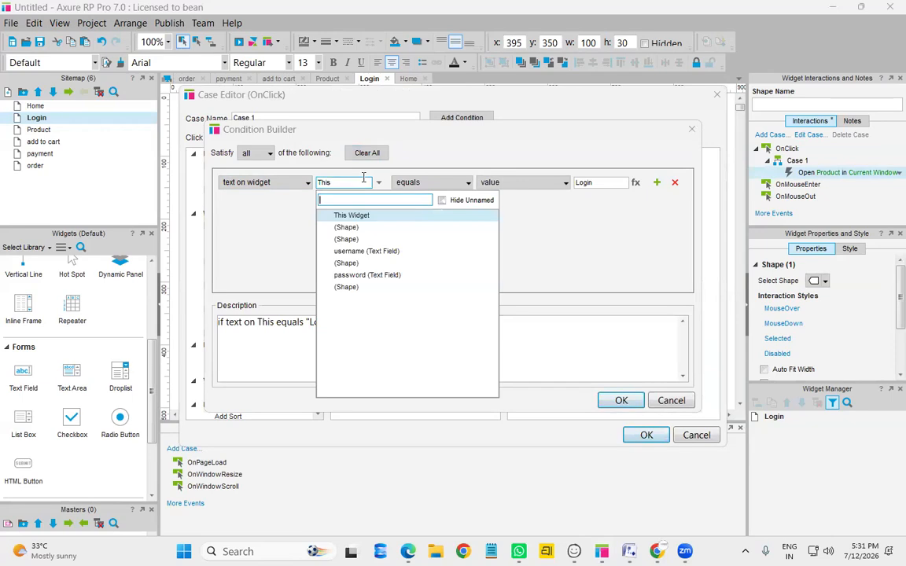
{"action": "left_click", "coordinate": [383, 252]}
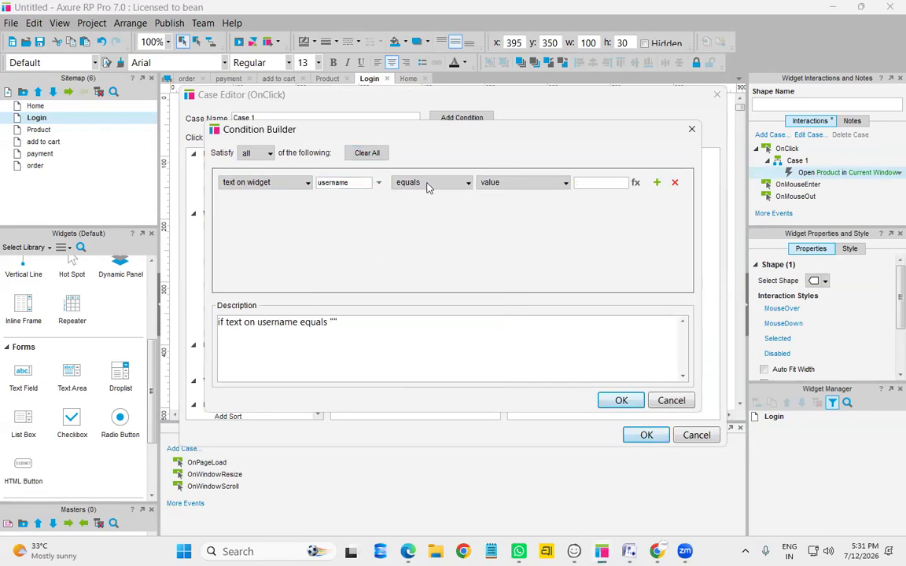
{"action": "left_click", "coordinate": [596, 179]}
{"action": "type", "text": "BH"}
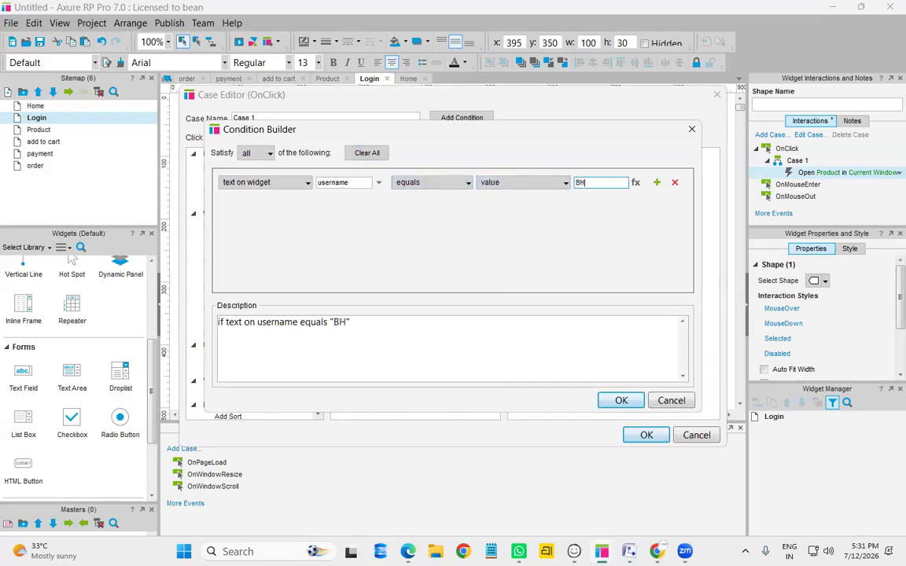
{"action": "type", "text": "AWNA"}
Add a second condition requiring the expected password in the password field, and save the case
{"action": "left_click", "coordinate": [656, 184]}
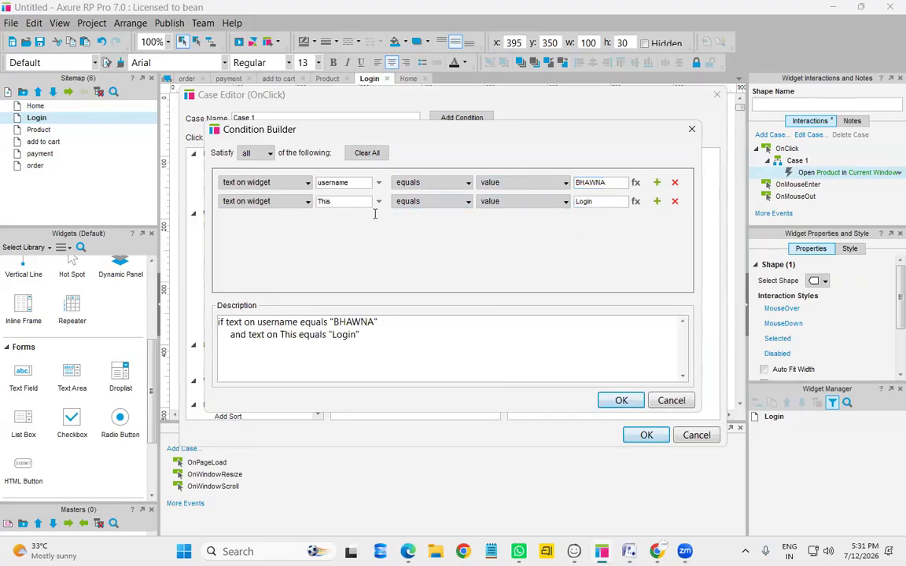
{"action": "left_click", "coordinate": [378, 202]}
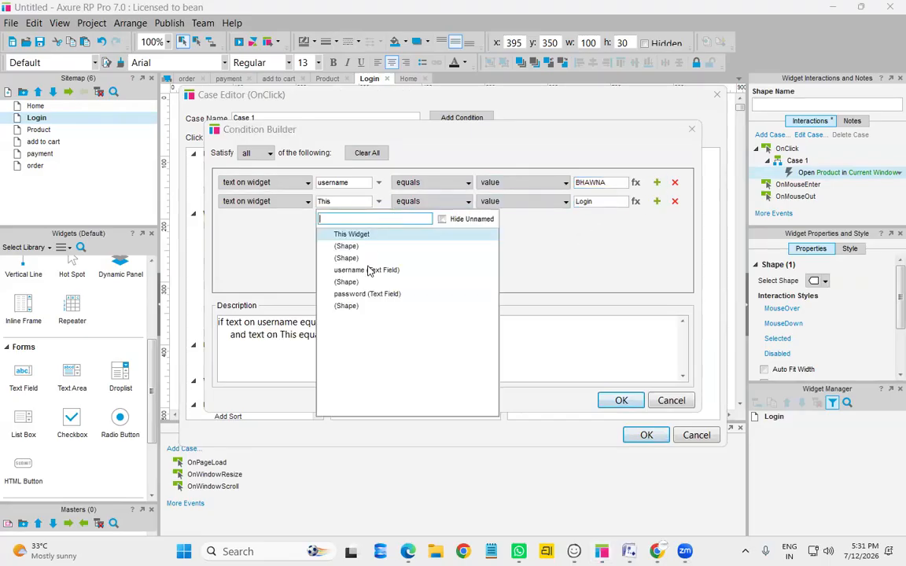
{"action": "left_click", "coordinate": [401, 290]}
{"action": "left_click", "coordinate": [598, 202]}
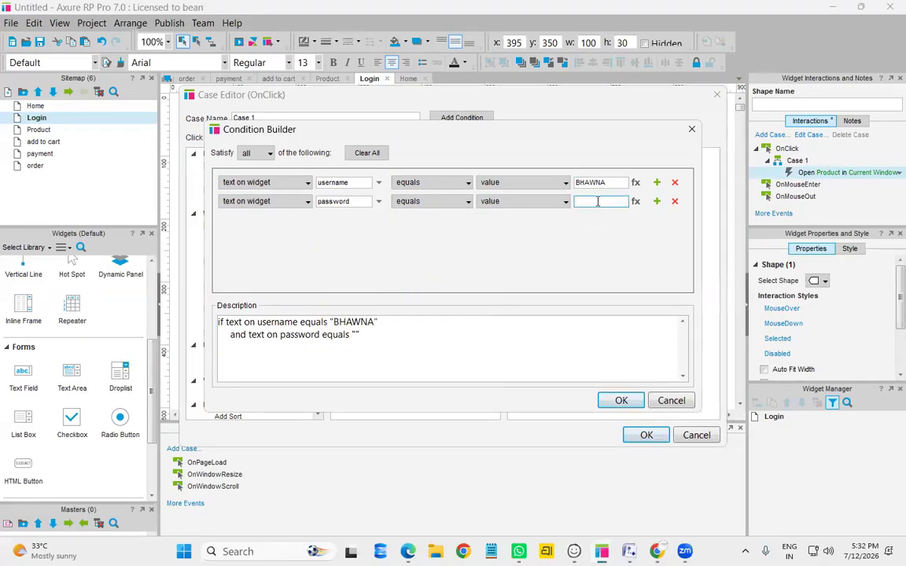
{"action": "type", "text": "BHAWNA"}
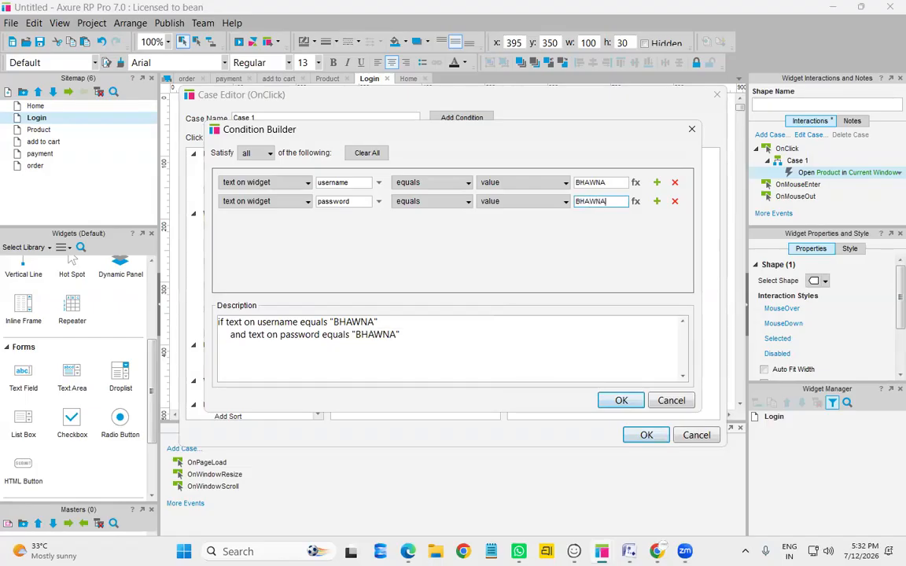
{"action": "type", "text": "@1234"}
{"action": "left_click", "coordinate": [622, 401]}
{"action": "left_click", "coordinate": [641, 436]}
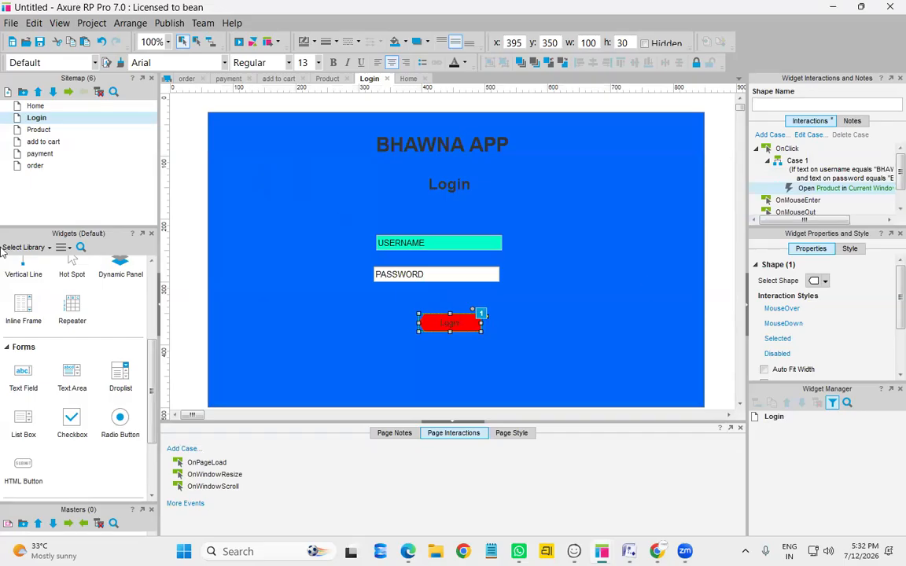
Preview the prototype, enter credentials, reveal the password, try logging in, and reload the page
{"action": "left_click", "coordinate": [245, 44]}
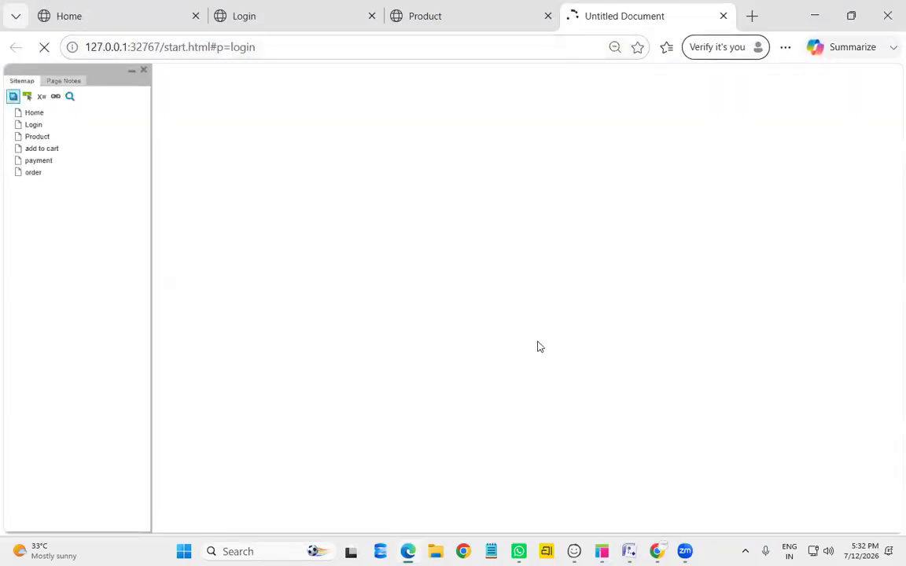
{"action": "left_click", "coordinate": [409, 207]}
{"action": "type", "text": "BHAWNA"}
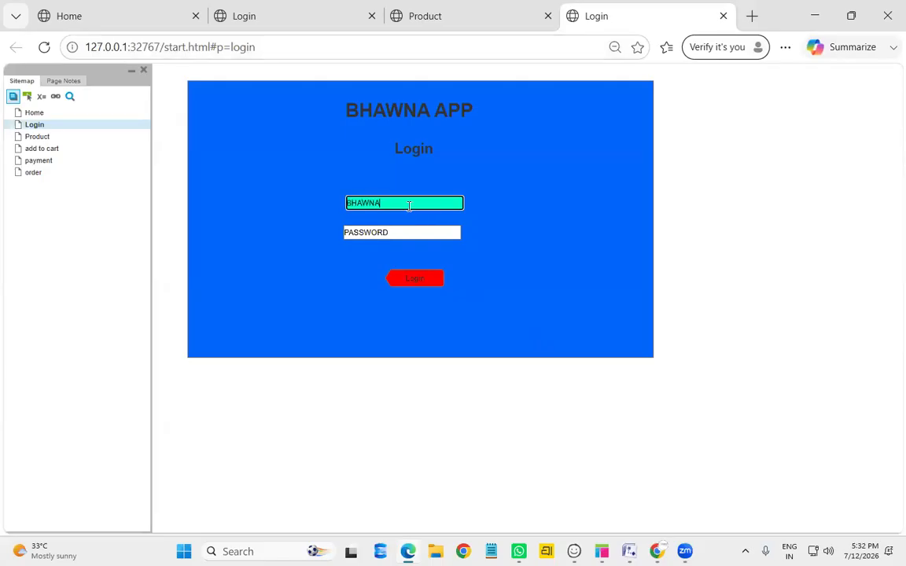
{"action": "left_click", "coordinate": [393, 234]}
{"action": "type", "text": "••"}
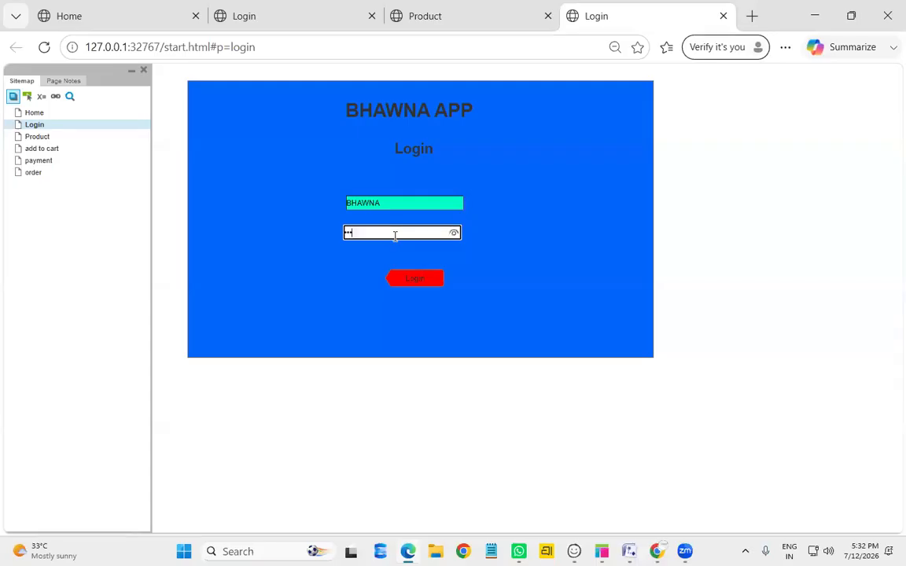
{"action": "type", "text": "••••••"}
{"action": "left_click", "coordinate": [452, 234]}
{"action": "type", "text": "5"}
{"action": "left_click", "coordinate": [415, 279]}
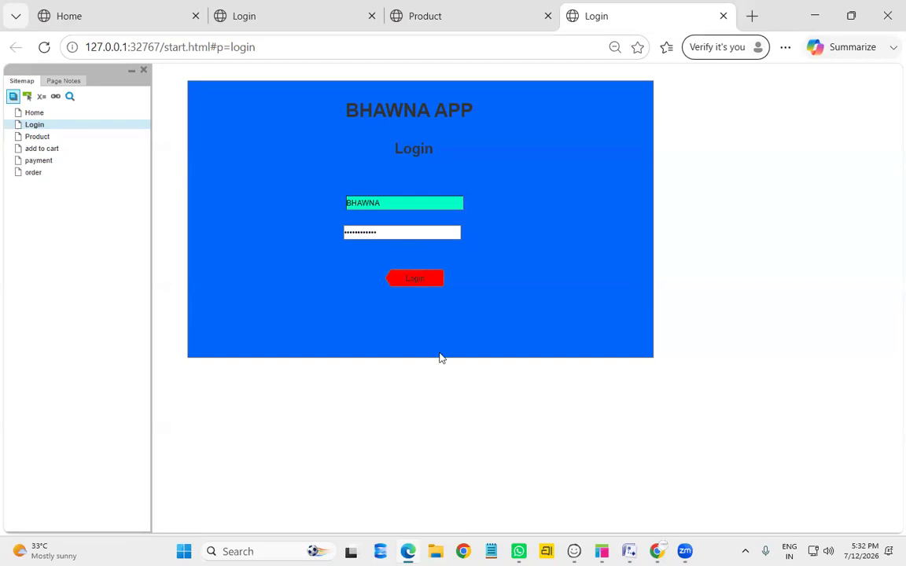
{"action": "double_click", "coordinate": [408, 281]}
{"action": "left_click", "coordinate": [409, 236]}
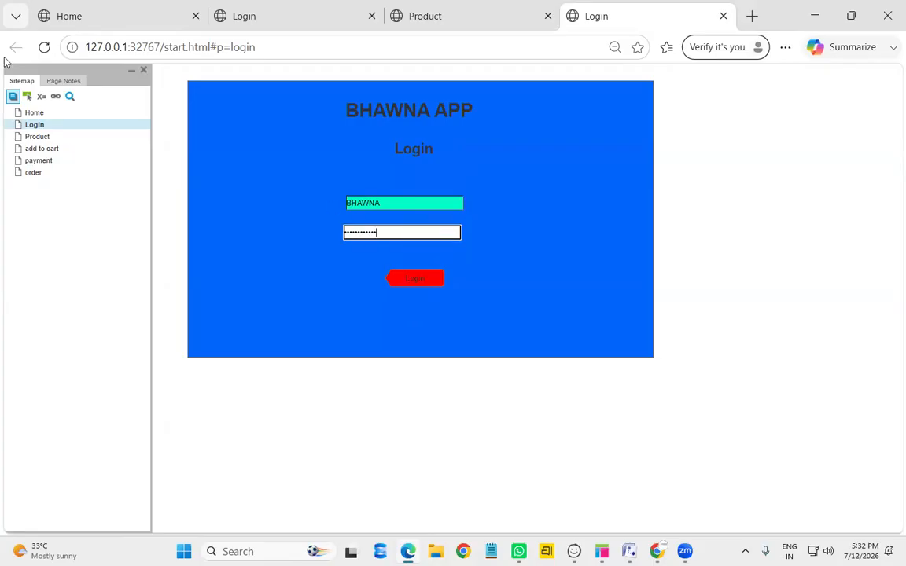
{"action": "left_click", "coordinate": [45, 48]}
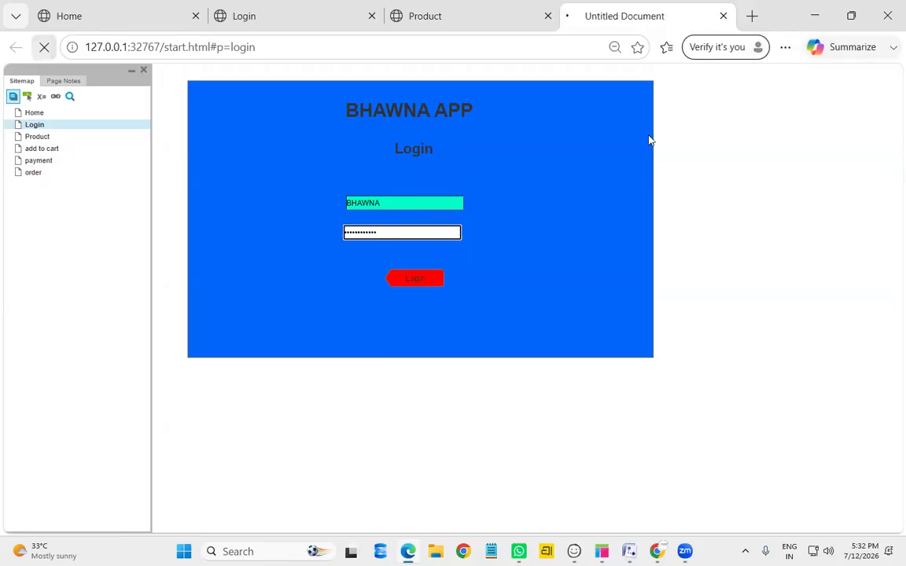
Re-enter the username and password, and show the password as plain text
{"action": "left_click", "coordinate": [407, 203]}
{"action": "type", "text": "BHAWNA"}
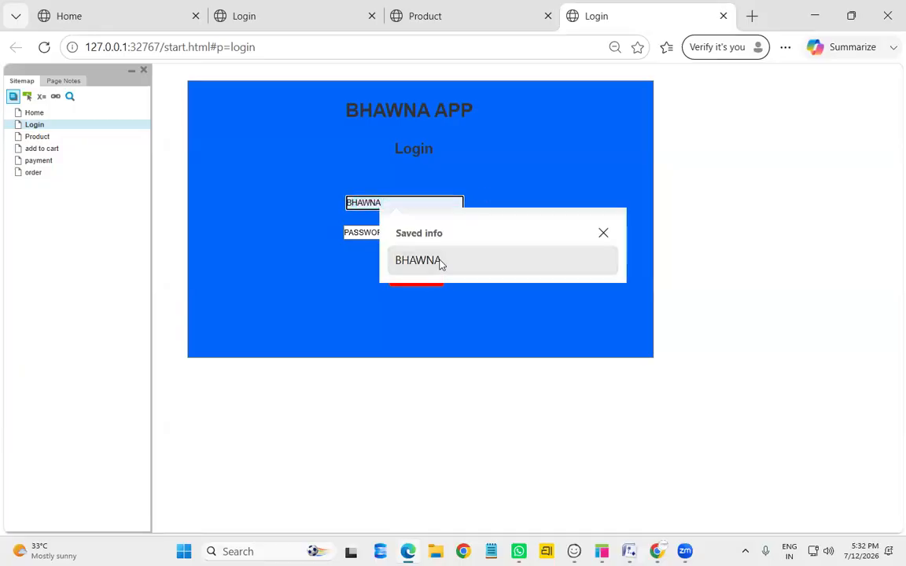
{"action": "left_click", "coordinate": [440, 260]}
{"action": "left_click", "coordinate": [414, 233]}
{"action": "type", "text": "12"}
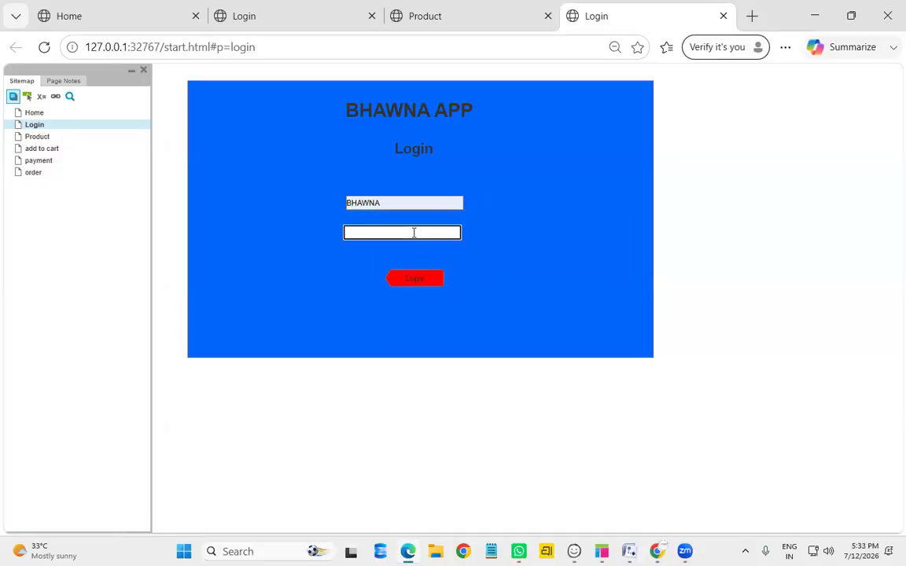
{"action": "type", "text": "****"}
{"action": "left_click", "coordinate": [454, 233]}
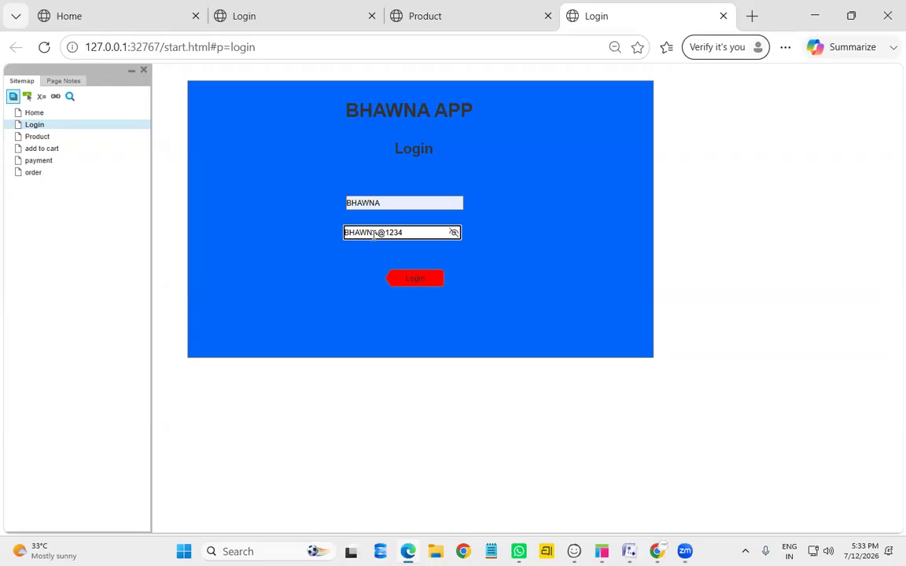
Log in, add to cart, and pay with CREDIT card, GPAY and COD to reach the order details
{"action": "left_click", "coordinate": [412, 280]}
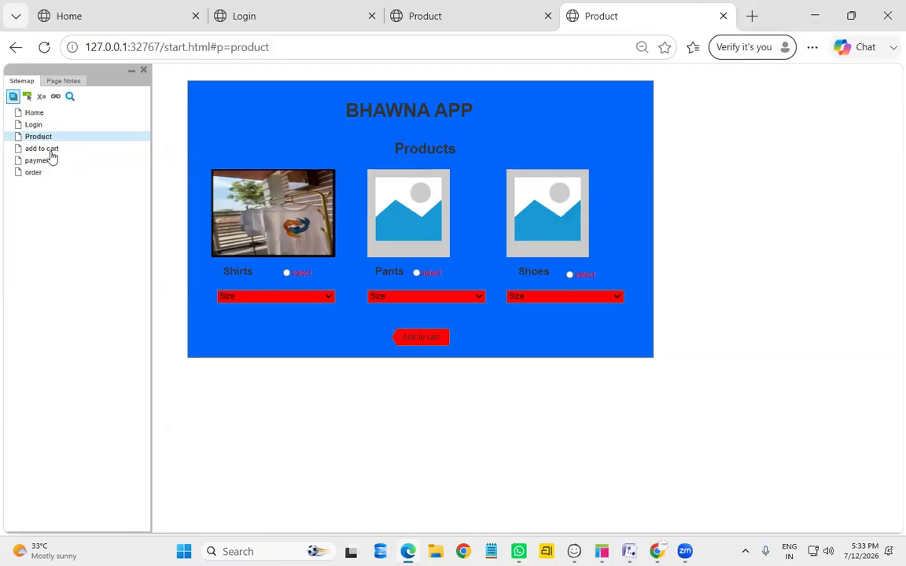
{"action": "left_click", "coordinate": [427, 338]}
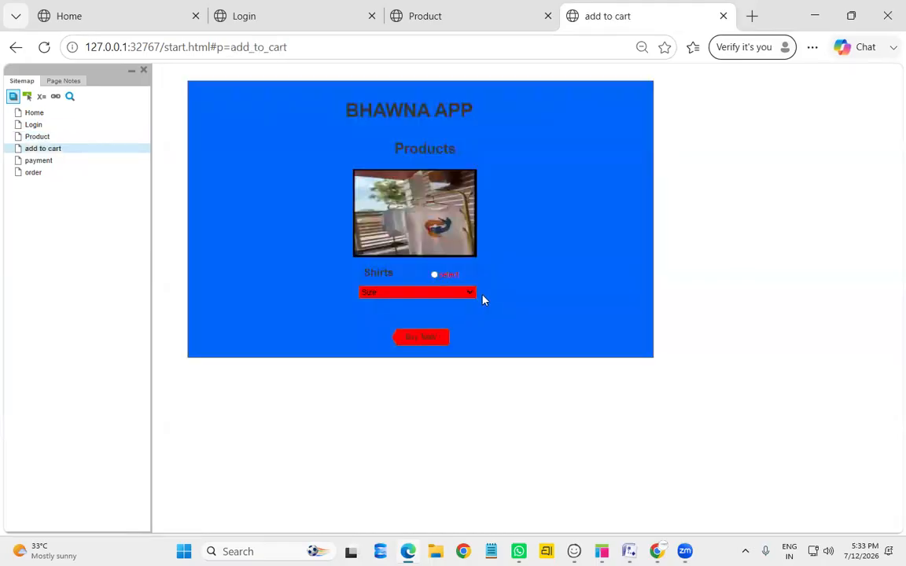
{"action": "left_click", "coordinate": [414, 343]}
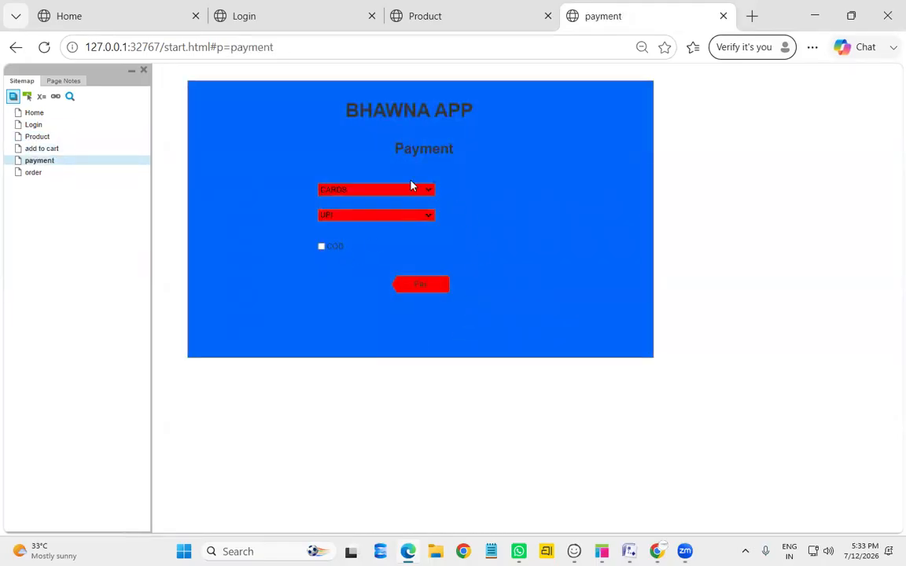
{"action": "left_click", "coordinate": [404, 192]}
{"action": "left_click", "coordinate": [376, 227]}
{"action": "left_click", "coordinate": [374, 218]}
{"action": "left_click", "coordinate": [348, 295]}
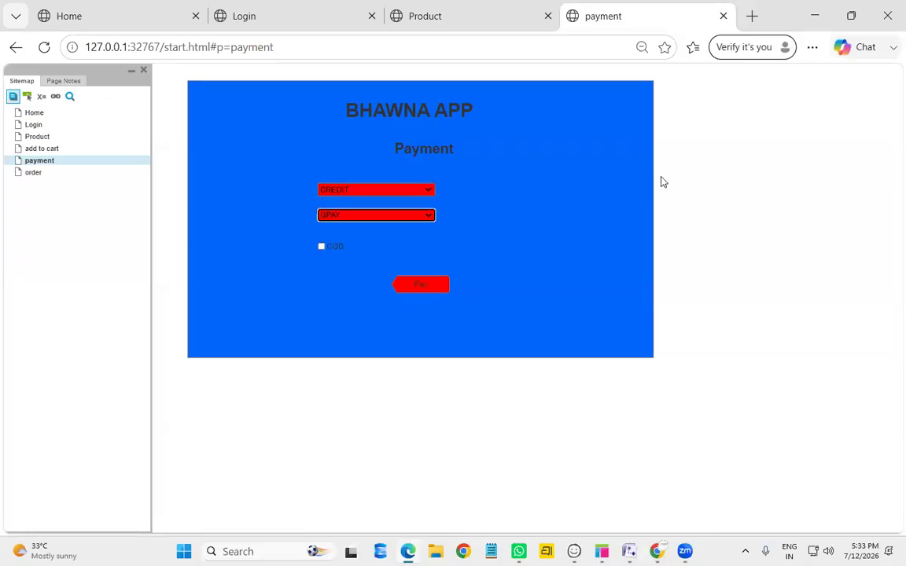
{"action": "left_click", "coordinate": [321, 248]}
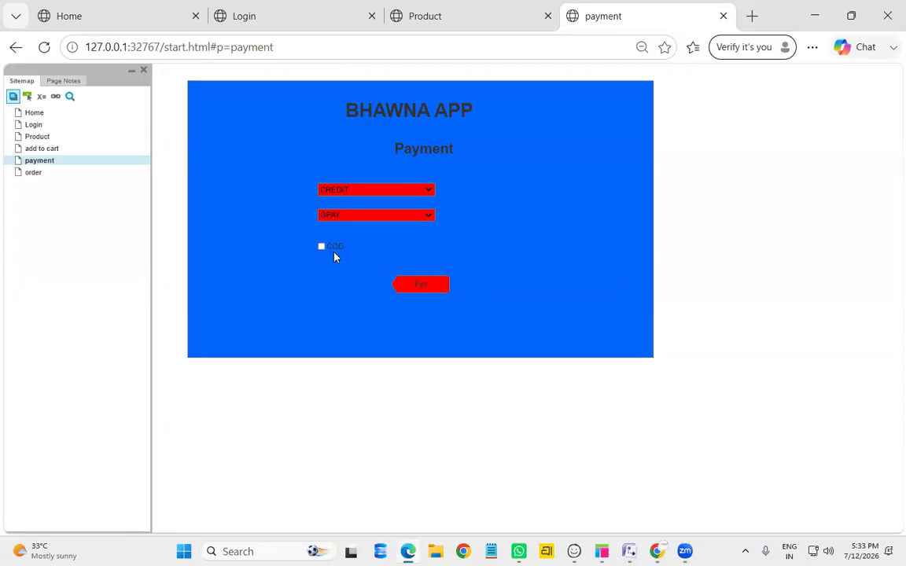
{"action": "left_click", "coordinate": [421, 287]}
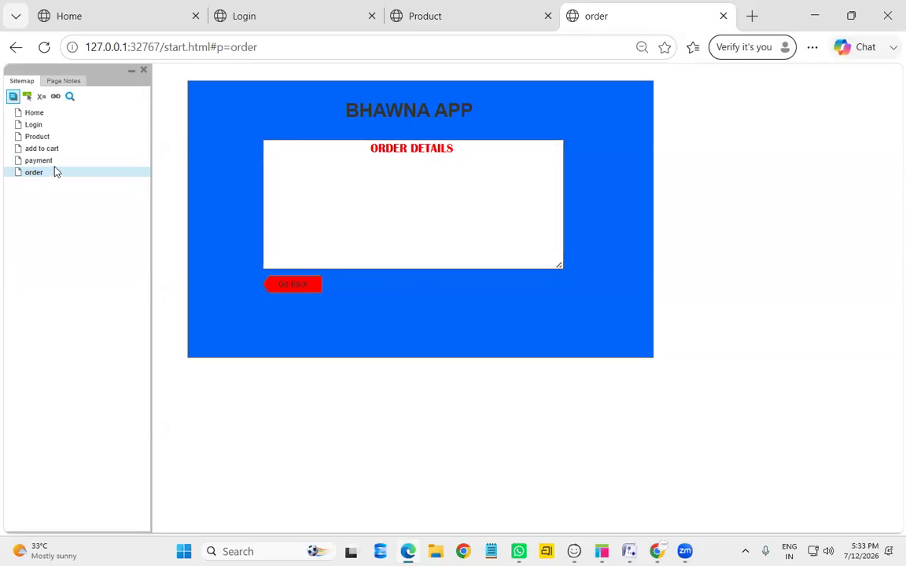
Repeat the cart and payment flow, open the payment page from the sitemap, and return to Axure
{"action": "left_click", "coordinate": [305, 285]}
{"action": "left_click", "coordinate": [422, 339]}
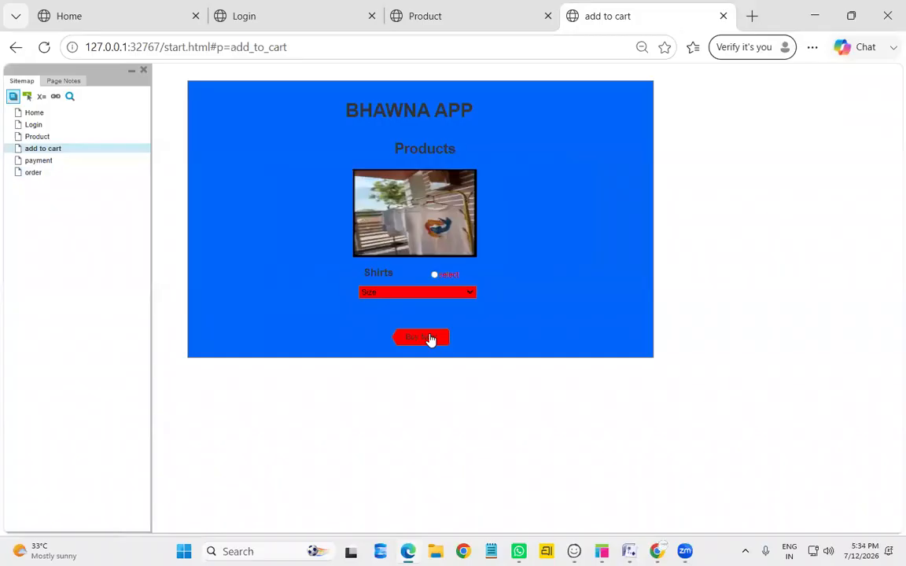
{"action": "left_click", "coordinate": [435, 339]}
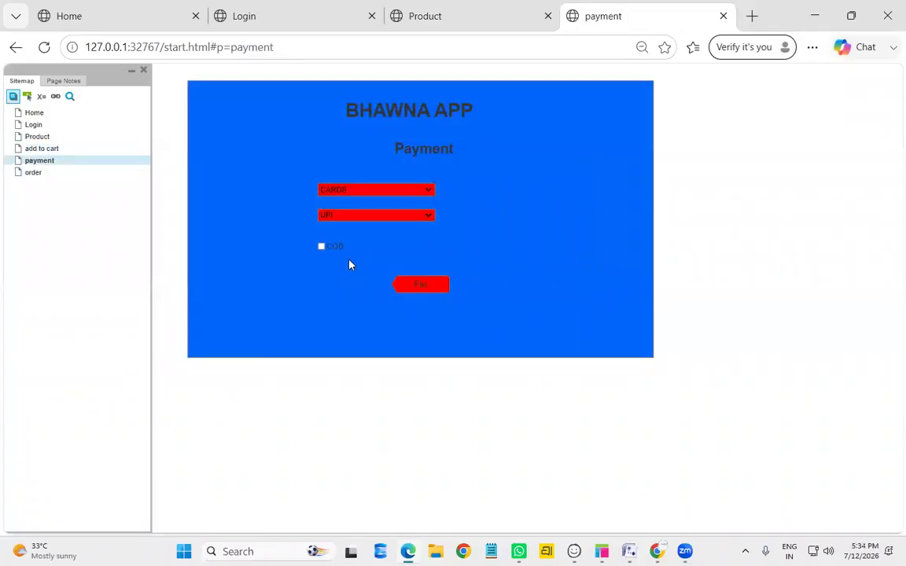
{"action": "left_click", "coordinate": [432, 289]}
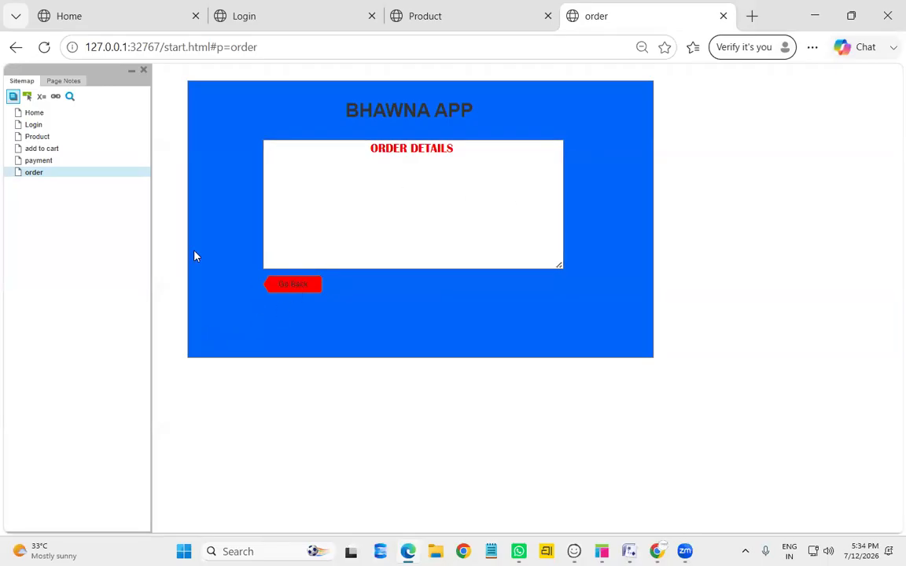
{"action": "left_click", "coordinate": [34, 162]}
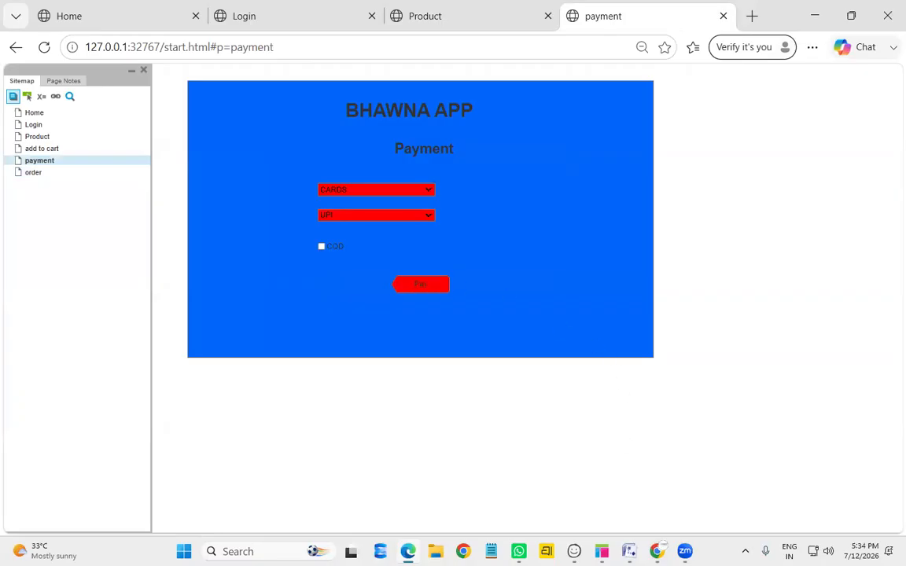
{"action": "mouse_move", "coordinate": [602, 551]}
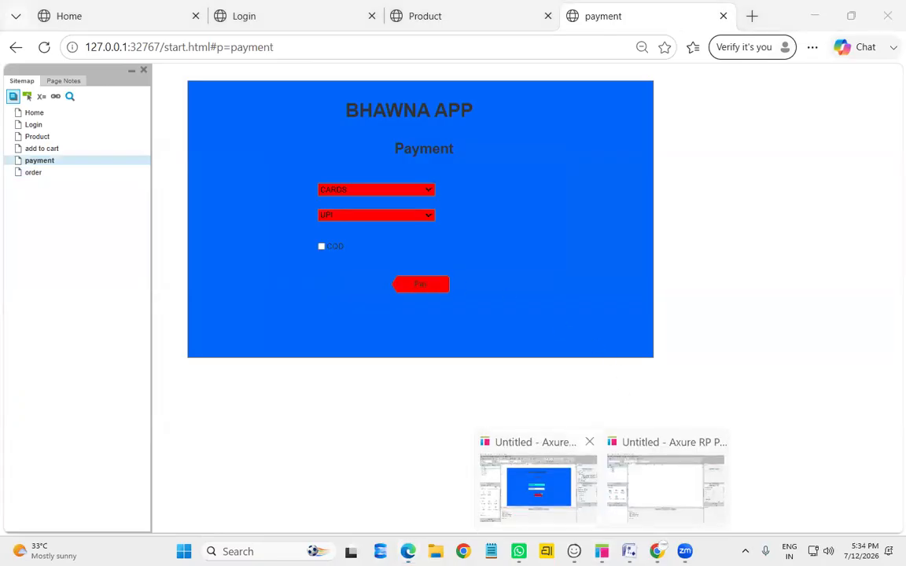
{"action": "left_click", "coordinate": [540, 488]}
On the payment page, change the Pay button's fill from red to white (FFFFFF)
{"action": "double_click", "coordinate": [39, 153]}
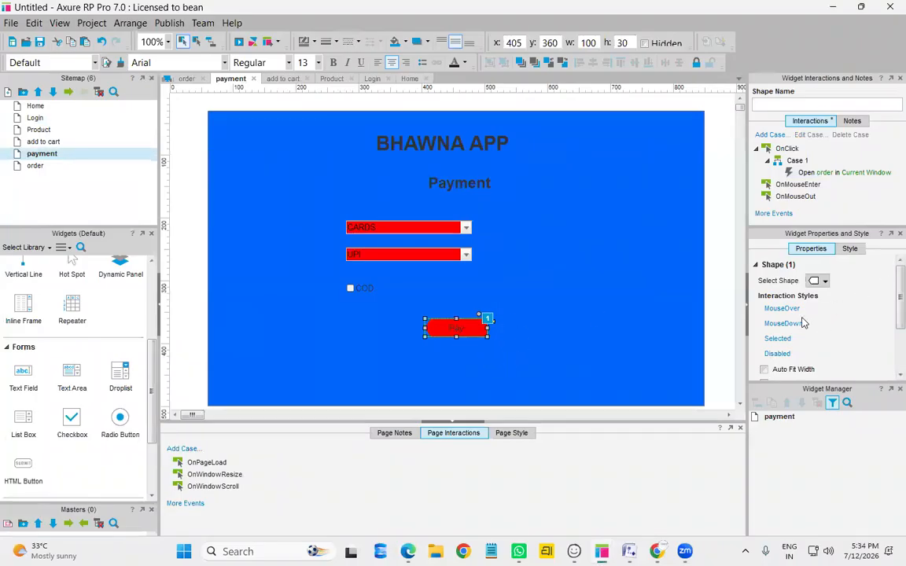
{"action": "left_click", "coordinate": [850, 248]}
{"action": "scroll", "coordinate": [778, 323], "scroll_direction": "down", "scroll_amount": 3}
{"action": "left_click", "coordinate": [775, 338]}
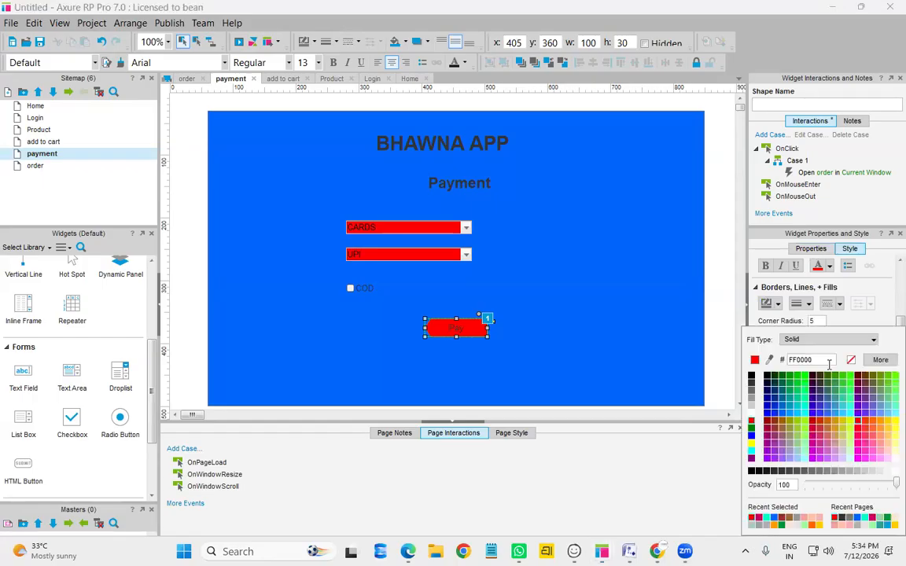
{"action": "left_click", "coordinate": [750, 417]}
{"action": "left_click", "coordinate": [810, 249]}
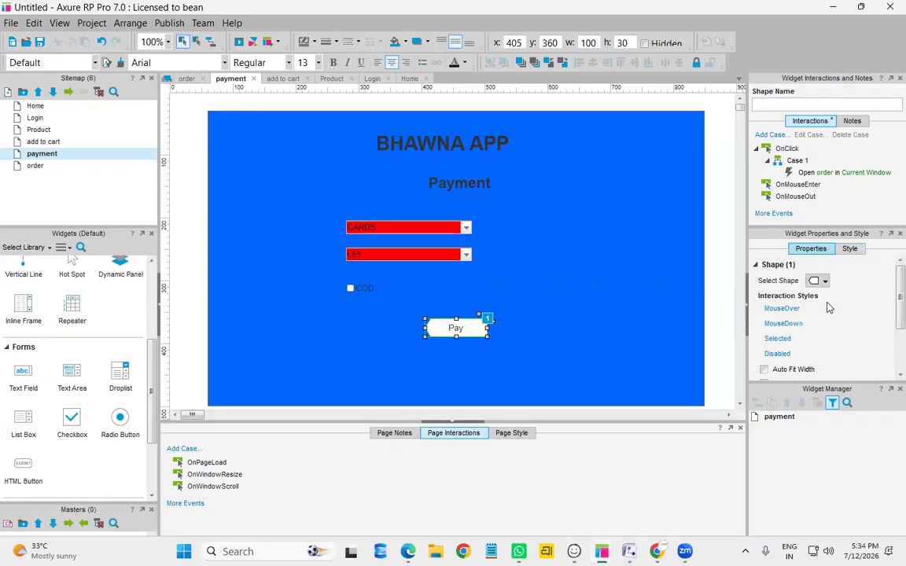
Give the Pay button a MouseOver style with a red fill
{"action": "left_click", "coordinate": [790, 312]}
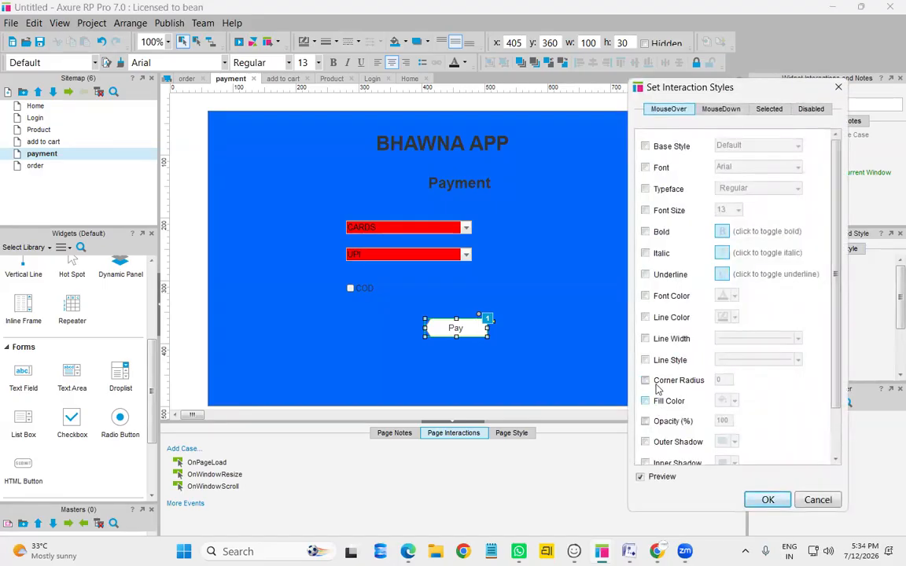
{"action": "left_click", "coordinate": [645, 401]}
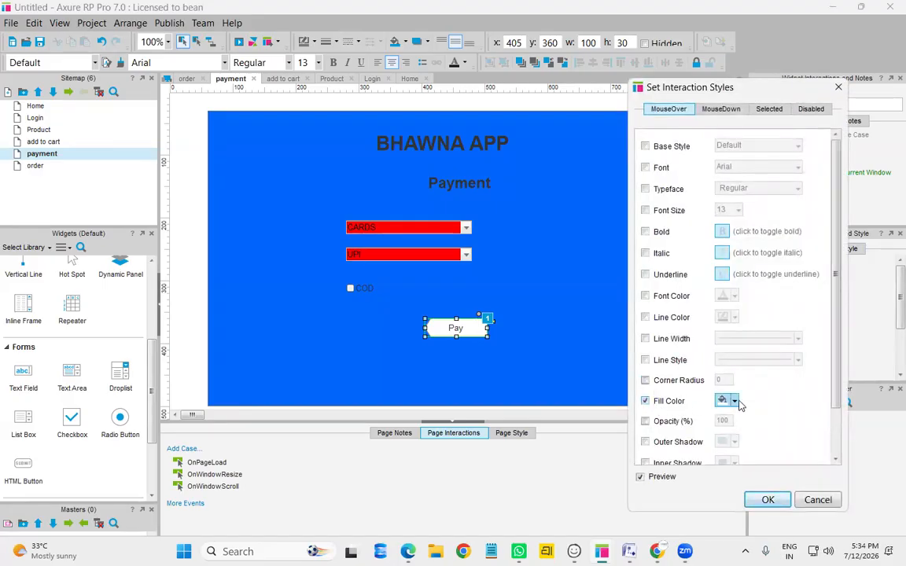
{"action": "left_click", "coordinate": [736, 401]}
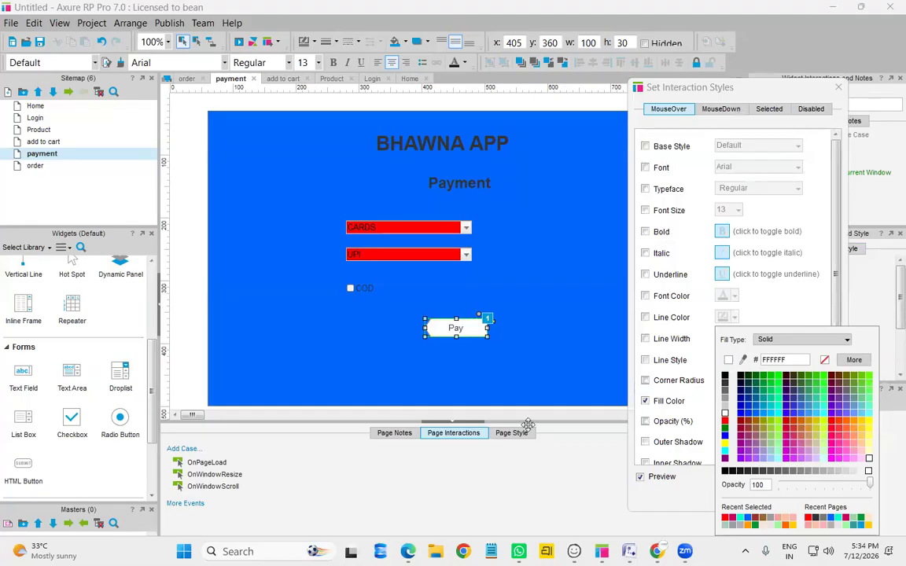
{"action": "left_click", "coordinate": [735, 402]}
{"action": "left_click", "coordinate": [735, 402]}
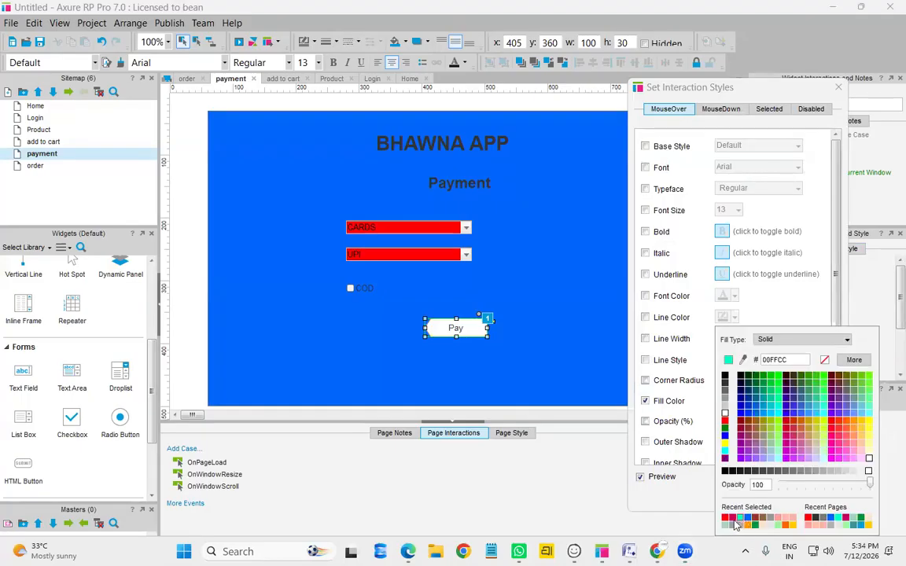
{"action": "left_click", "coordinate": [724, 519]}
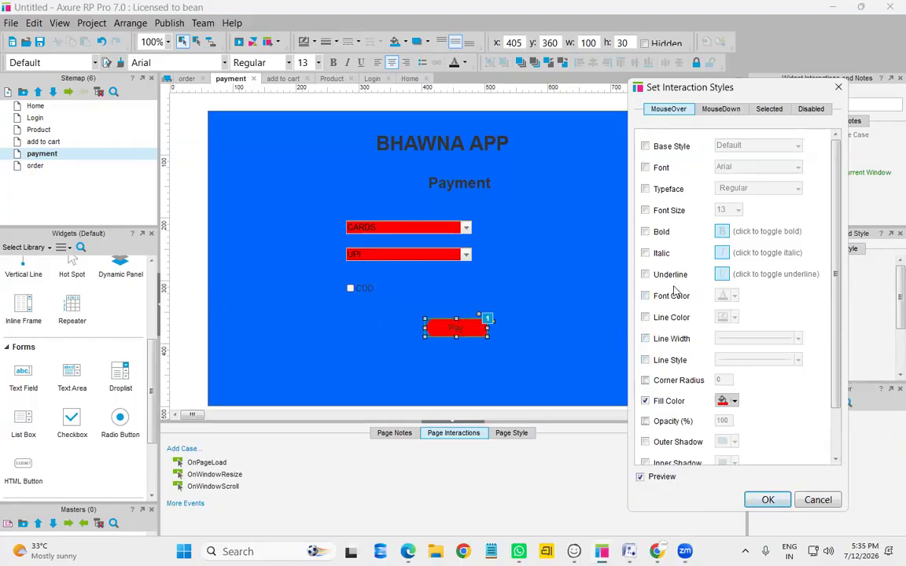
Add an outer shadow to the MouseOver style, confirm it, and preview the prototype in the browser
{"action": "scroll", "coordinate": [678, 425], "scroll_direction": "down", "scroll_amount": 2}
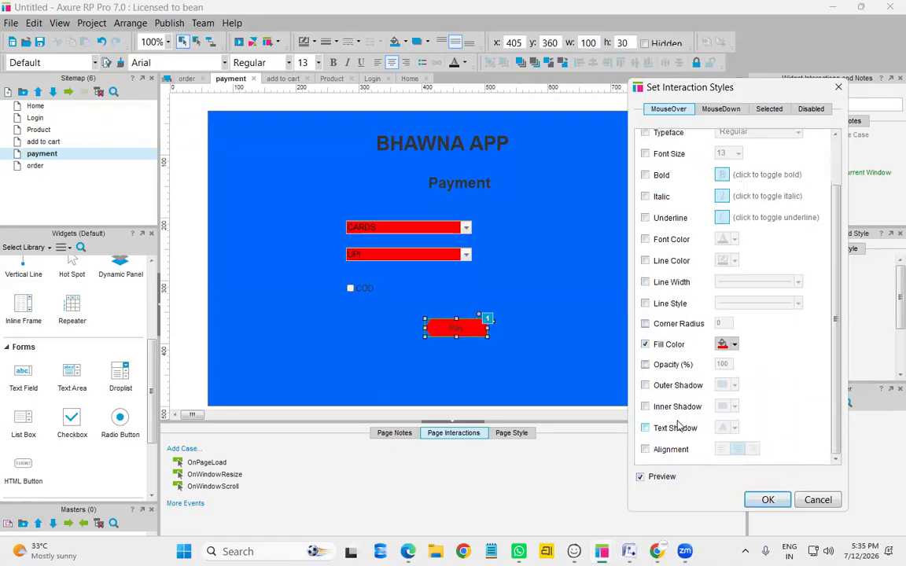
{"action": "left_click", "coordinate": [645, 386]}
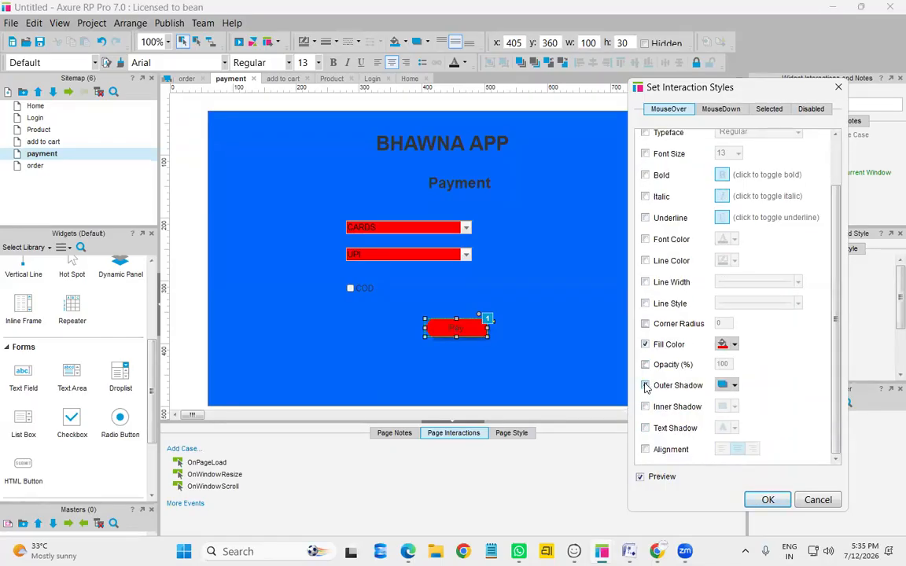
{"action": "left_click", "coordinate": [646, 407]}
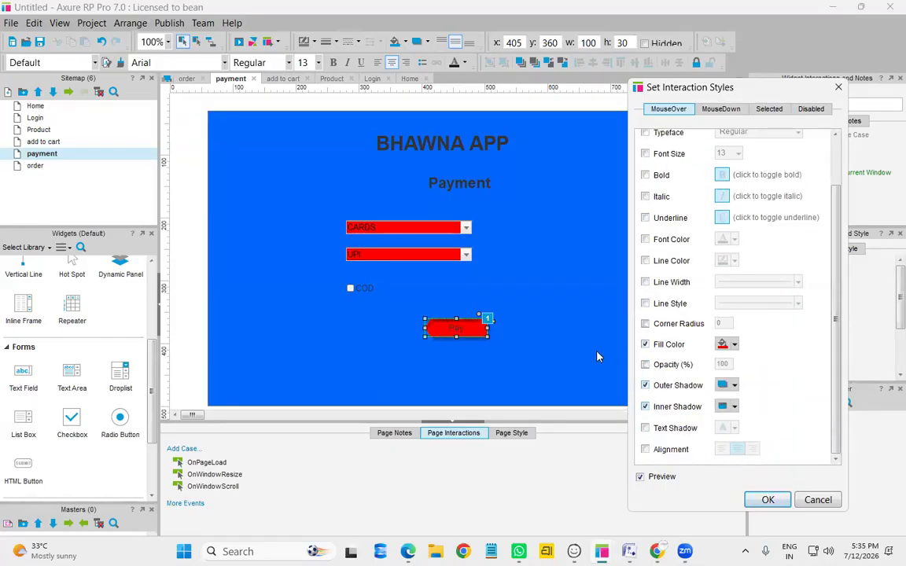
{"action": "left_click", "coordinate": [646, 407]}
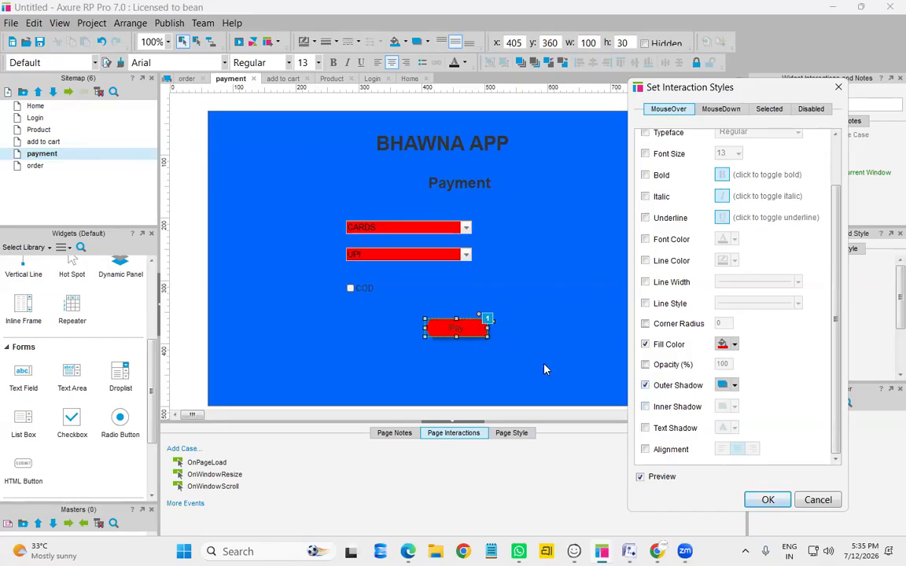
{"action": "left_click", "coordinate": [768, 499]}
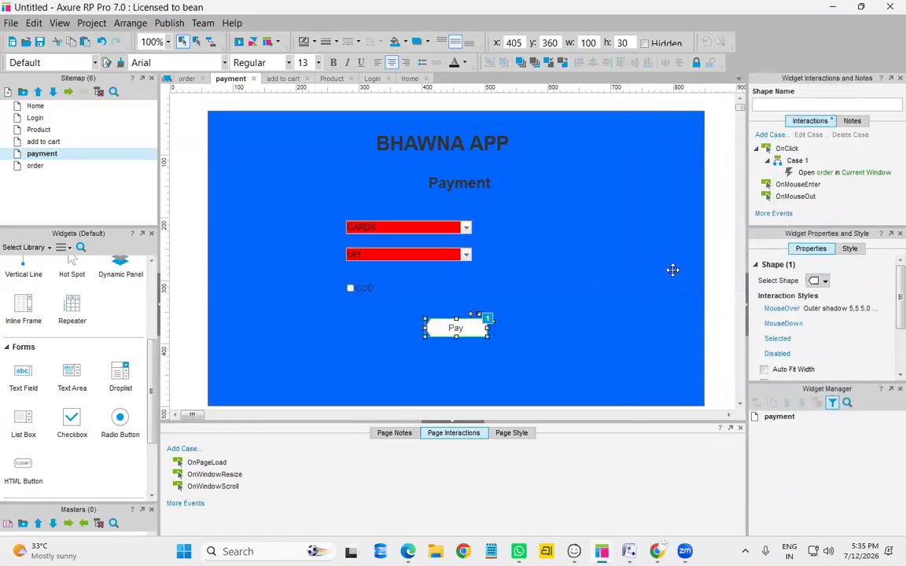
{"action": "key", "text": "F5"}
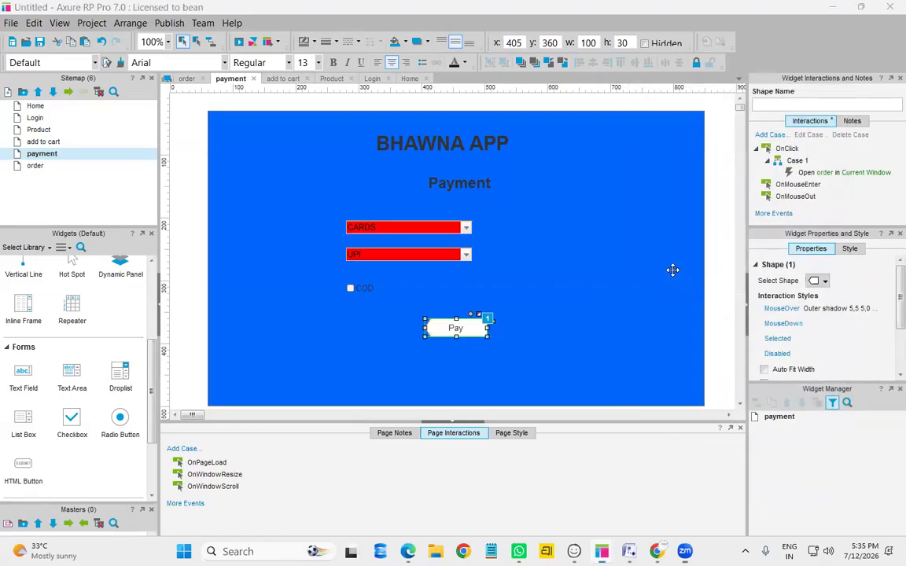
{"action": "left_click", "coordinate": [238, 45]}
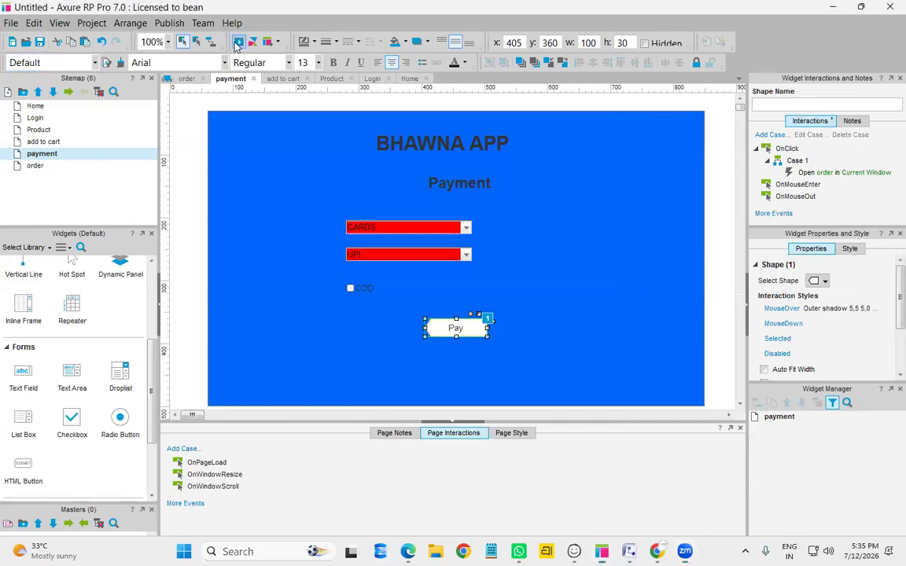